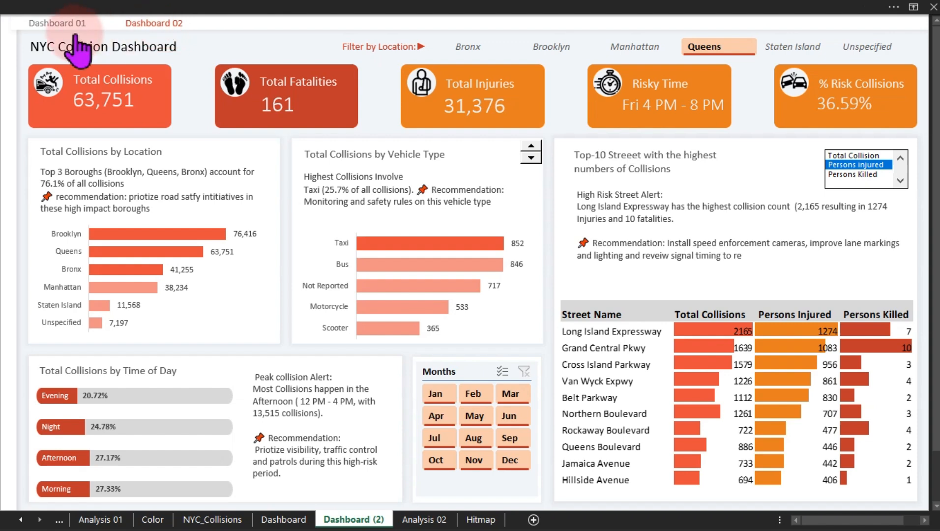
Preview the finished NYC Collision dashboards, switching between both pages and trying the toggle and recommendation buttons.
{"action": "left_click", "coordinate": [55, 23]}
{"action": "left_click", "coordinate": [137, 25]}
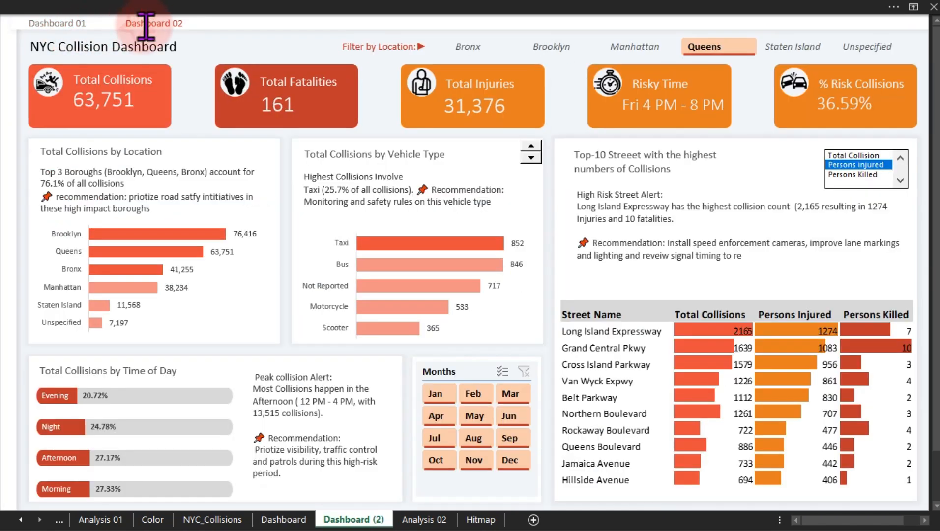
{"action": "left_click", "coordinate": [70, 25]}
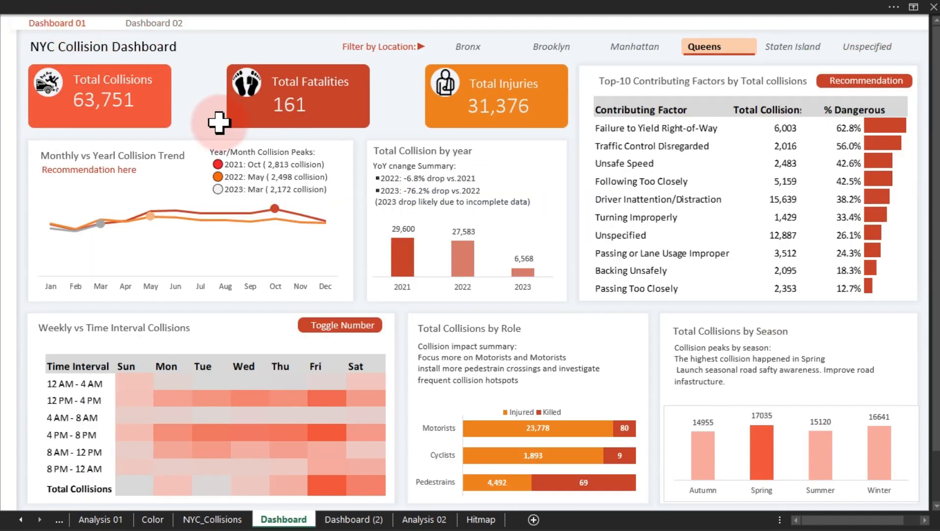
{"action": "left_click", "coordinate": [343, 327]}
{"action": "left_click", "coordinate": [343, 326]}
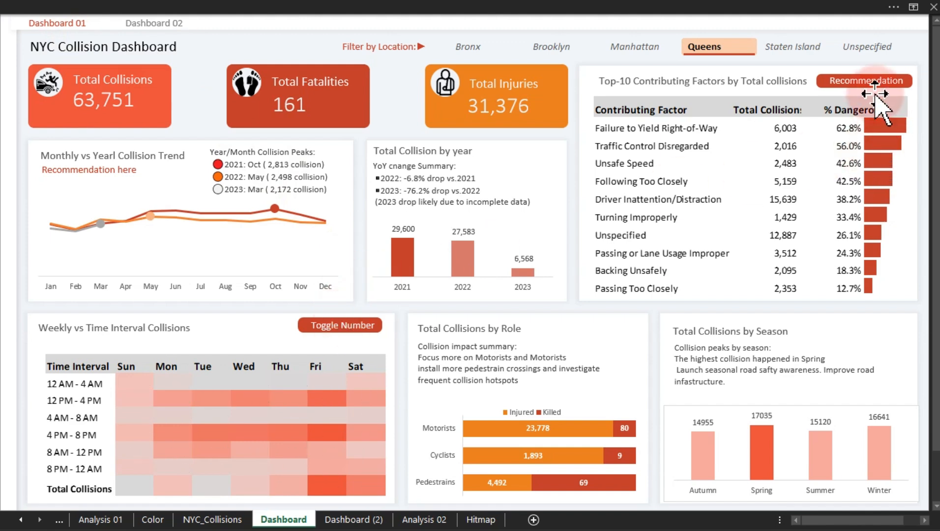
{"action": "left_click", "coordinate": [872, 83]}
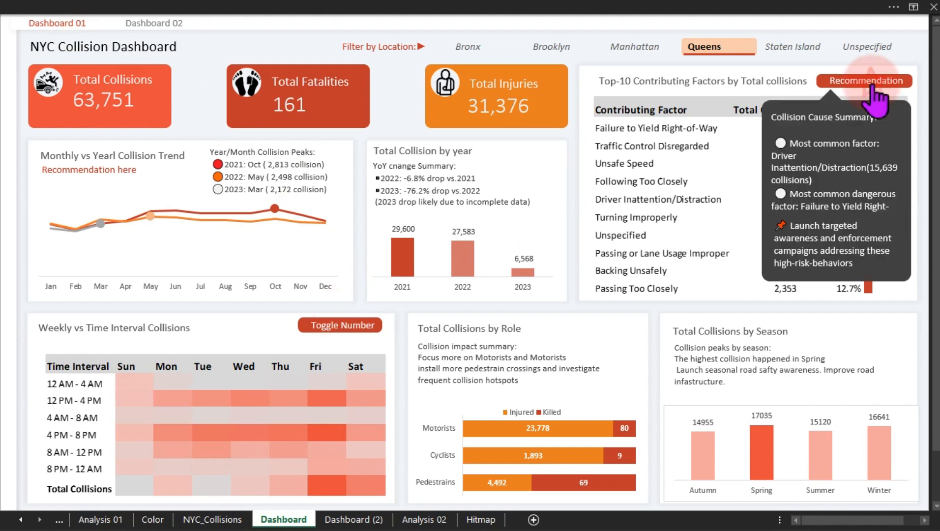
{"action": "left_click", "coordinate": [872, 83]}
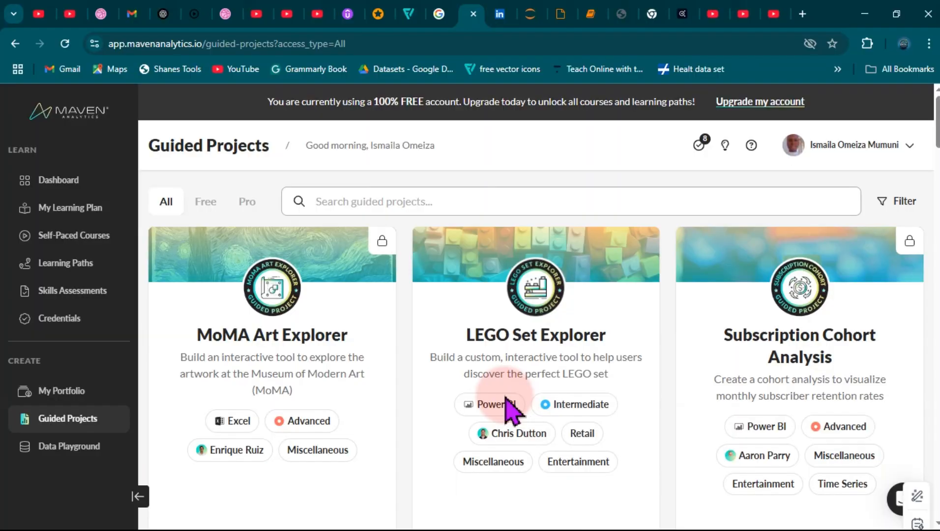
{"action": "left_click", "coordinate": [236, 207]}
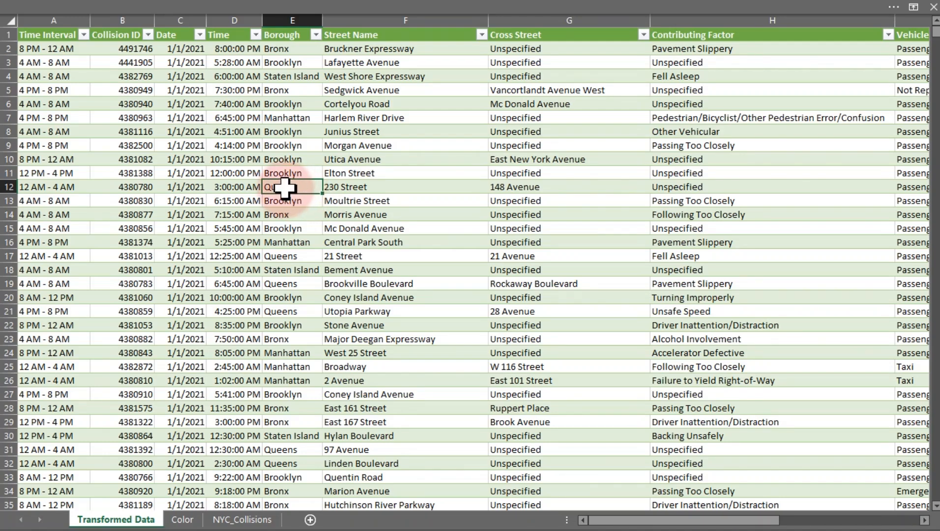
Add a new worksheet and rename it Dashboard.
{"action": "left_click", "coordinate": [310, 520]}
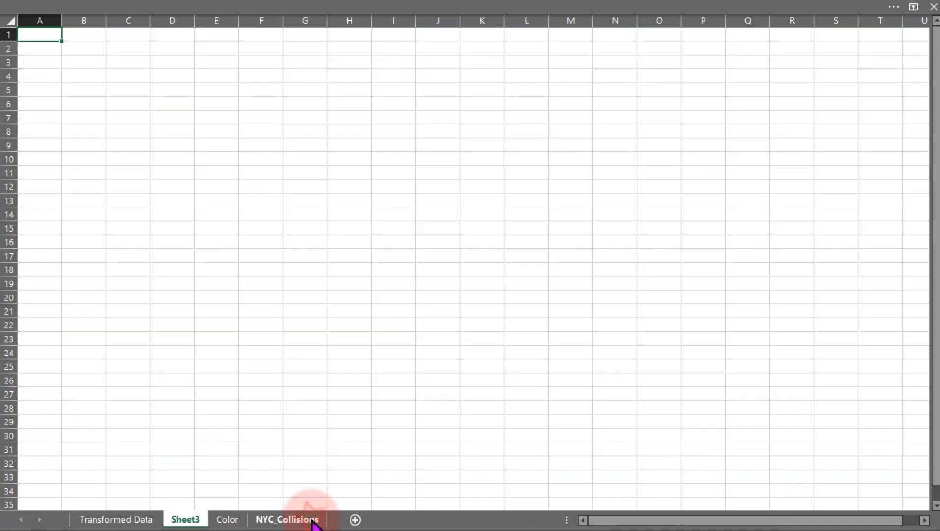
{"action": "double_click", "coordinate": [189, 519]}
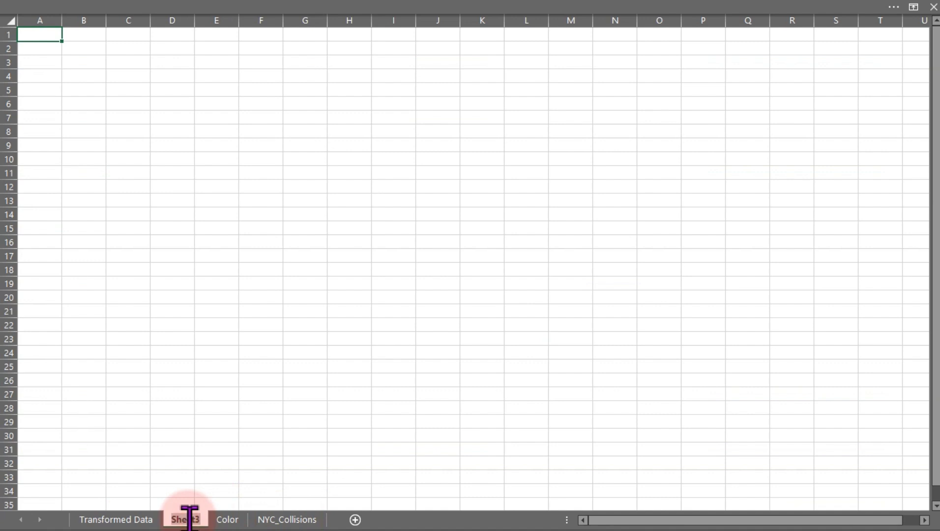
{"action": "type", "text": "Dashboard"}
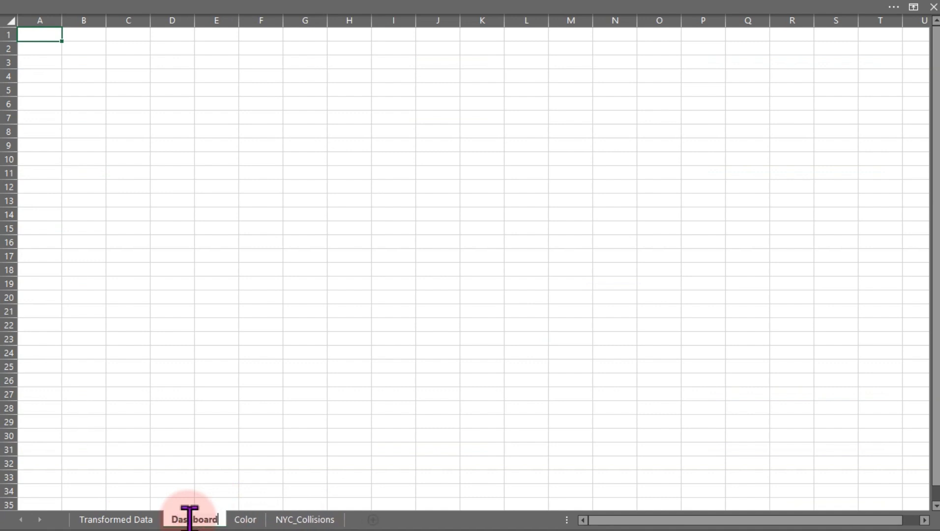
{"action": "key", "text": "Return"}
Hide the gridlines and headings on the Dashboard sheet.
{"action": "left_click", "coordinate": [296, 392]}
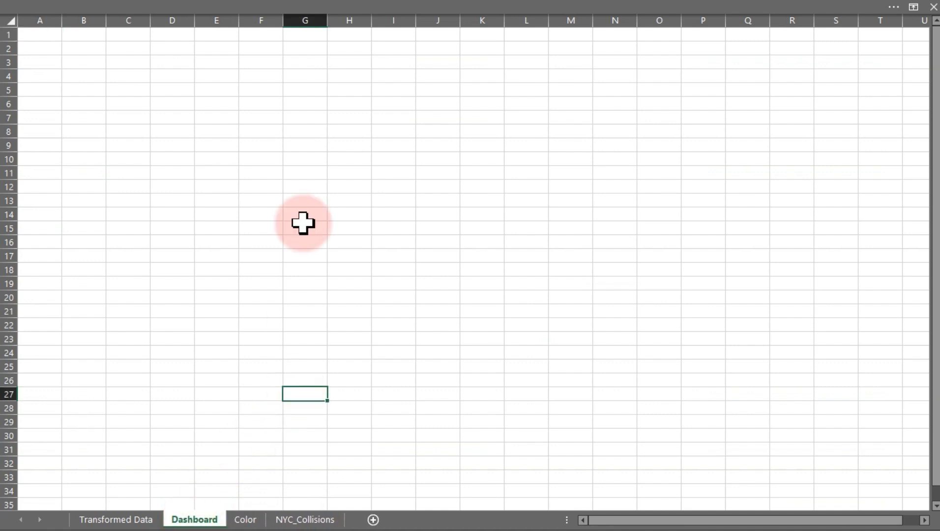
{"action": "left_click", "coordinate": [256, 6]}
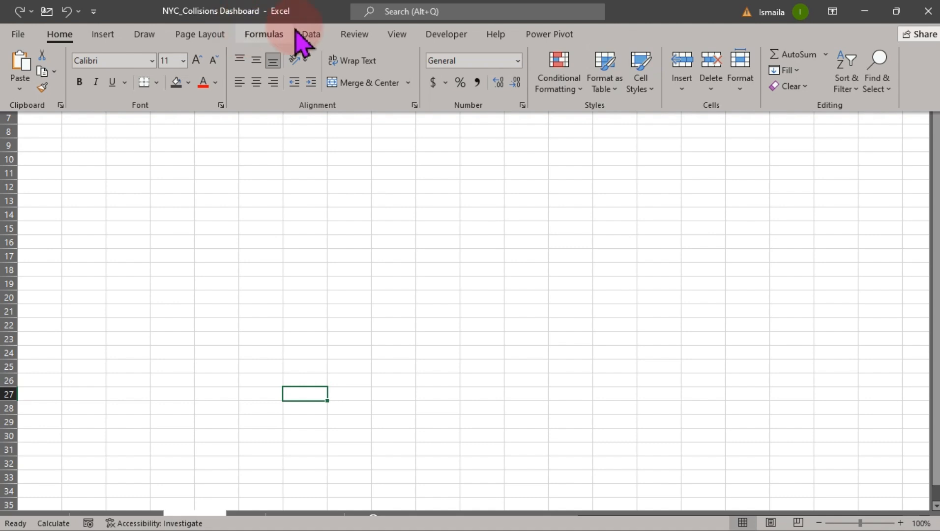
{"action": "left_click", "coordinate": [399, 34]}
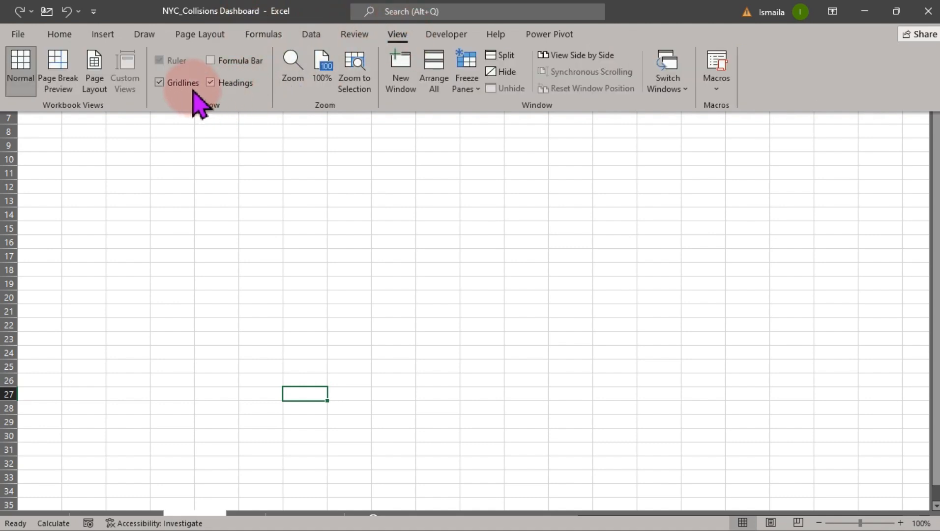
{"action": "left_click", "coordinate": [211, 84]}
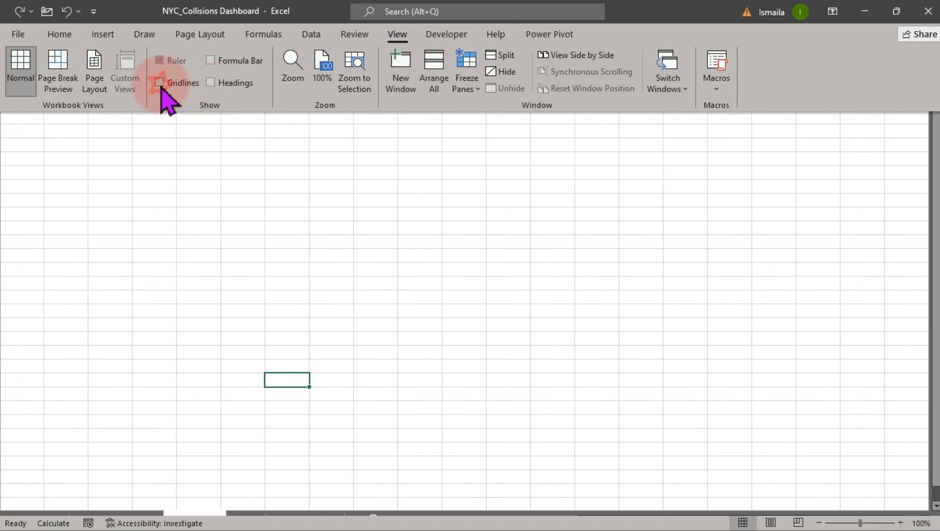
{"action": "key", "text": "ctrl+shift+F1"}
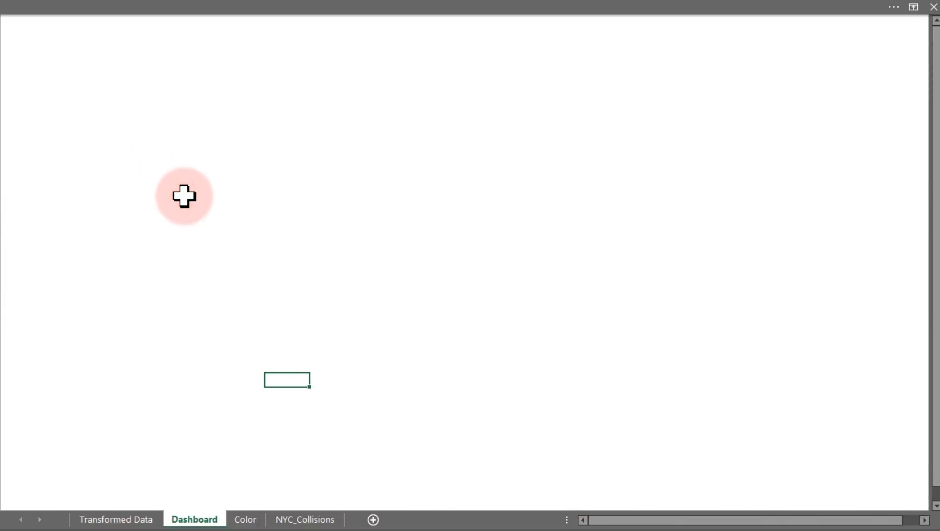
{"action": "left_click", "coordinate": [275, 6]}
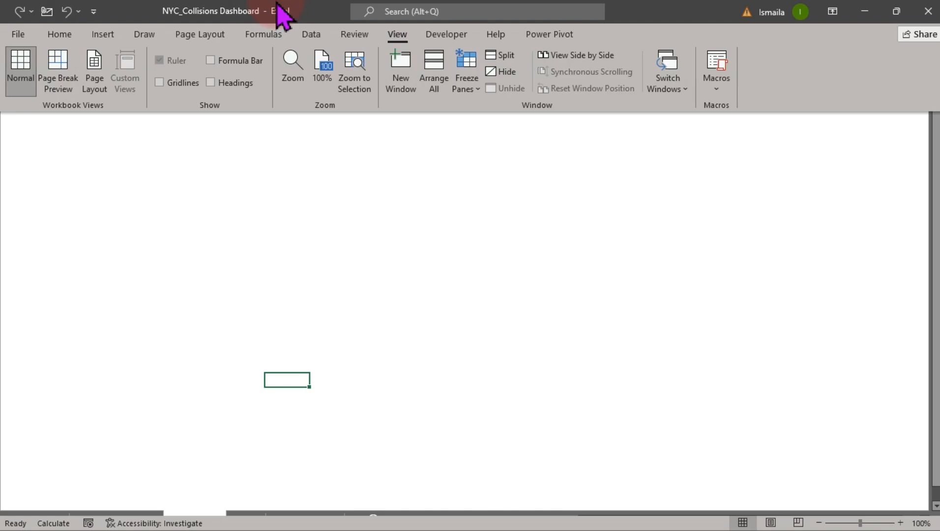
{"action": "left_click", "coordinate": [832, 12]}
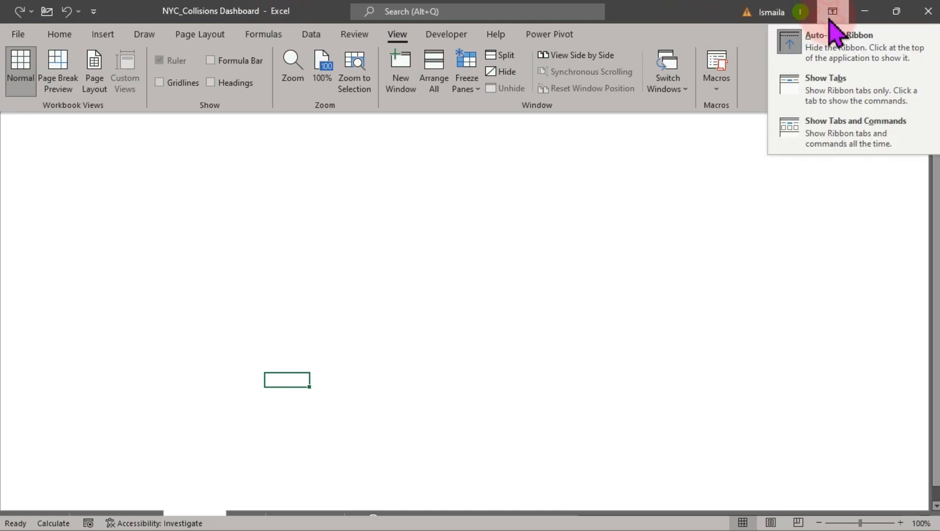
{"action": "left_click", "coordinate": [838, 129]}
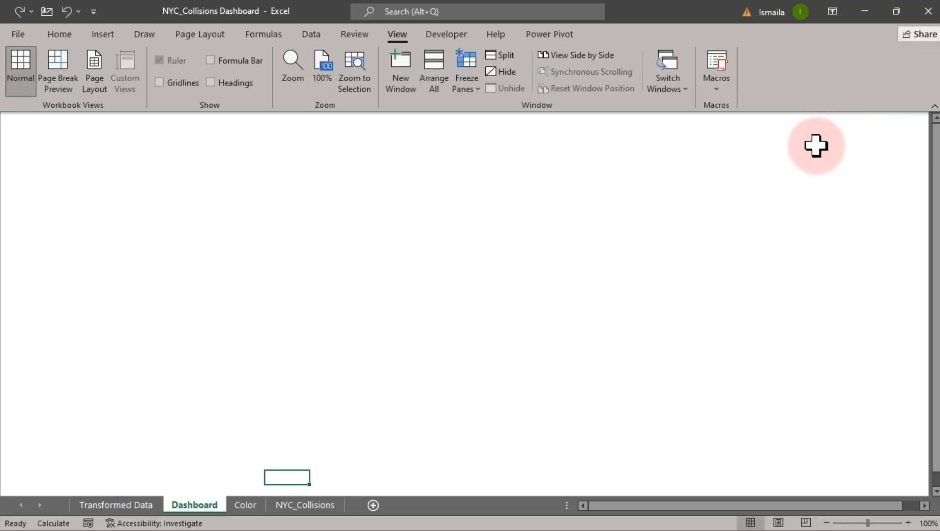
{"action": "left_click", "coordinate": [686, 270]}
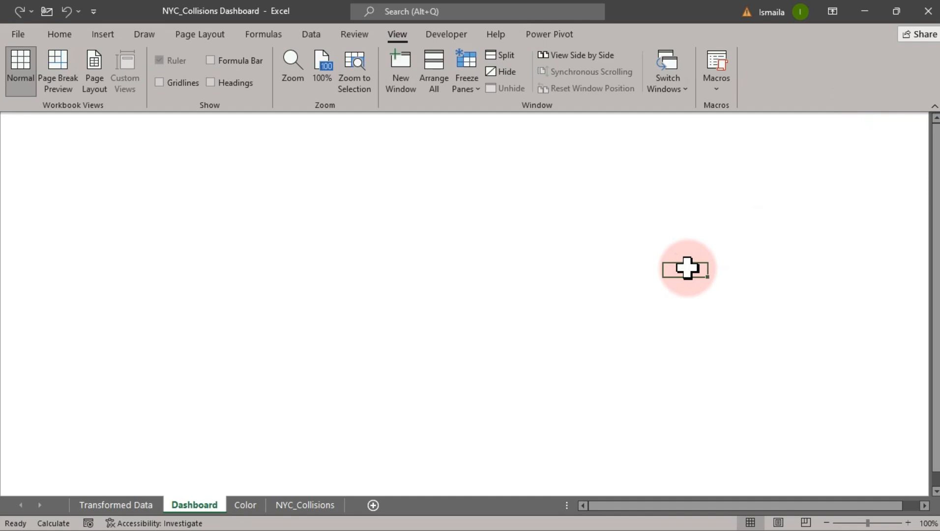
Set the ribbon to auto-hide.
{"action": "left_click", "coordinate": [833, 11]}
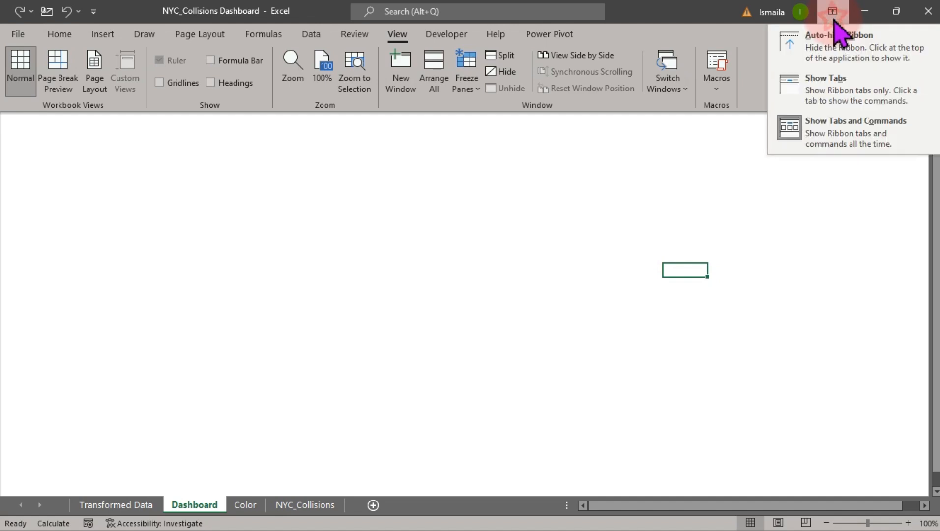
{"action": "left_click", "coordinate": [842, 49]}
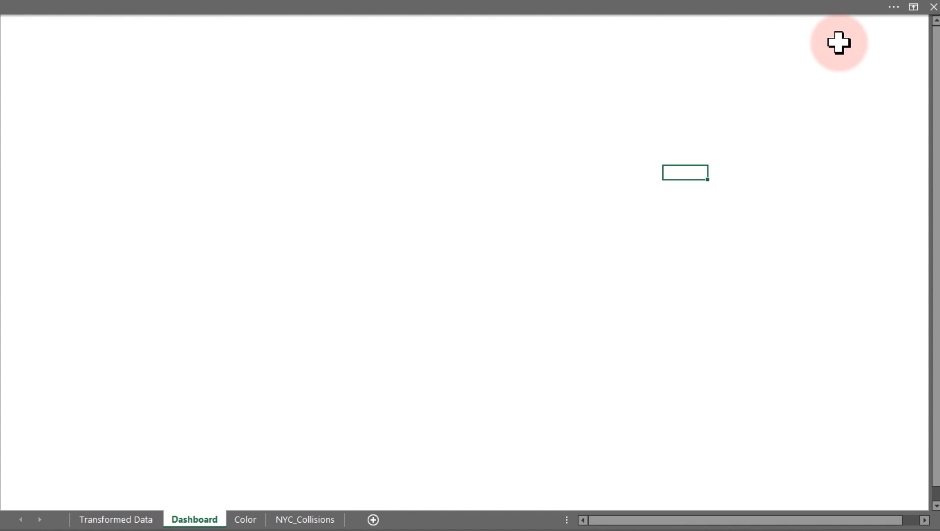
{"action": "left_click", "coordinate": [422, 134]}
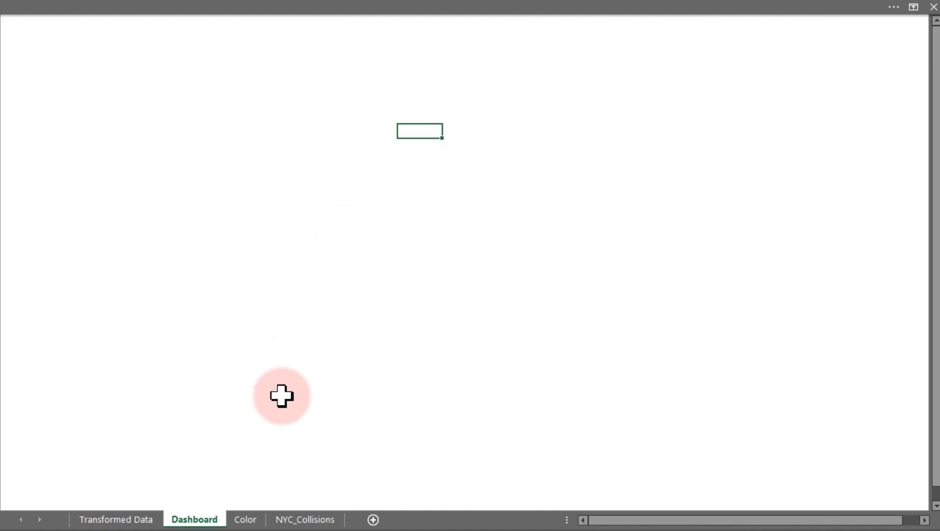
Rearrange the colour swatches on the Color sheet into a single vertical column.
{"action": "left_click", "coordinate": [246, 520]}
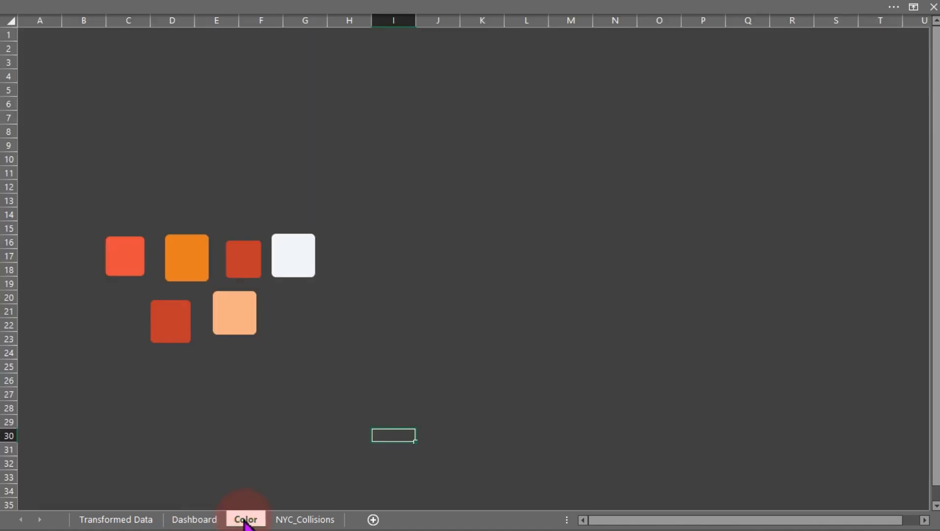
{"action": "left_click", "coordinate": [185, 340]}
{"action": "left_click_drag", "start_coordinate": [185, 340], "coordinate": [139, 324]}
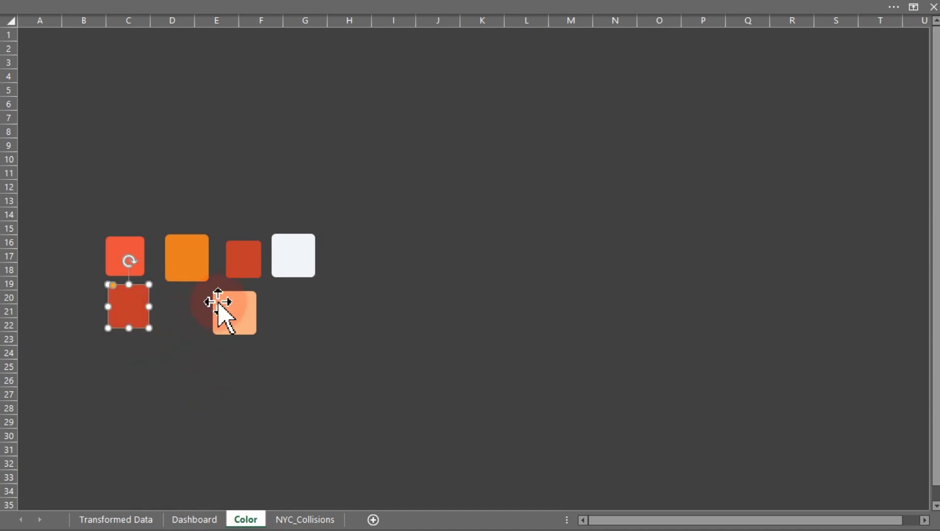
{"action": "left_click", "coordinate": [248, 266]}
{"action": "left_click_drag", "start_coordinate": [248, 265], "coordinate": [128, 360]}
{"action": "left_click_drag", "start_coordinate": [191, 268], "coordinate": [127, 199]}
{"action": "left_click_drag", "start_coordinate": [235, 315], "coordinate": [143, 412]}
Look up the white swatch's hex colour code in its custom fill colour settings.
{"action": "left_click", "coordinate": [304, 266]}
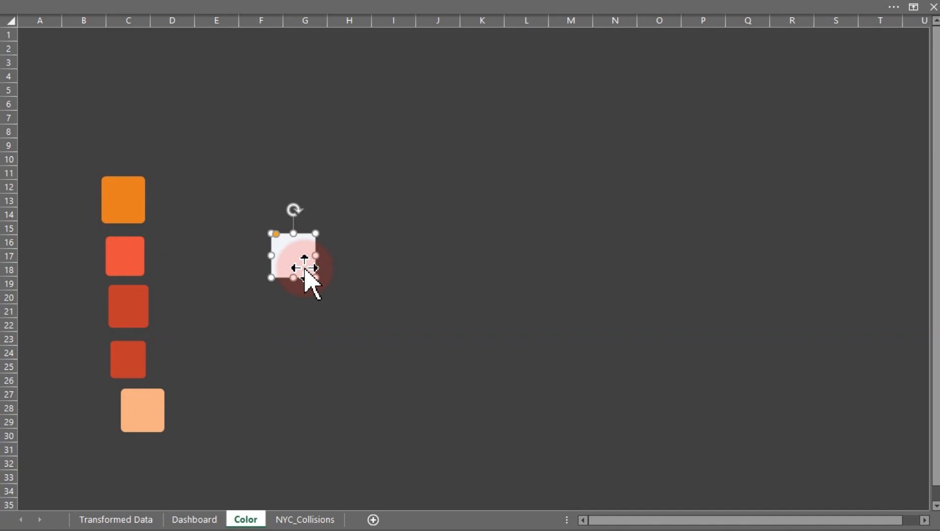
{"action": "right_click", "coordinate": [305, 268]}
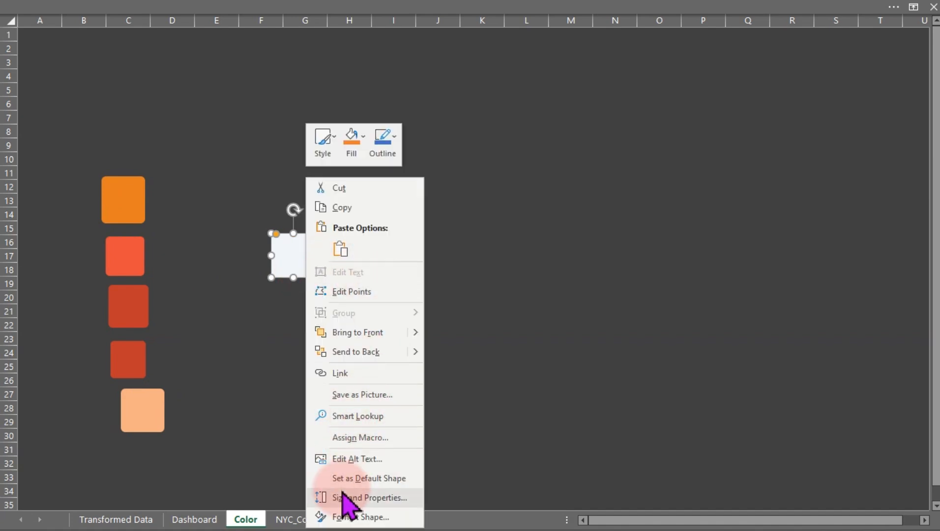
{"action": "left_click", "coordinate": [346, 519]}
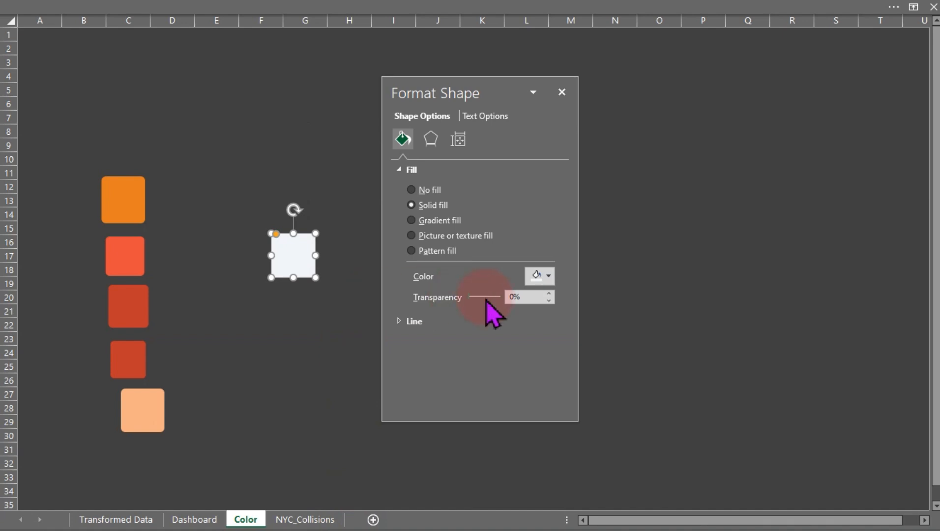
{"action": "left_click", "coordinate": [547, 275]}
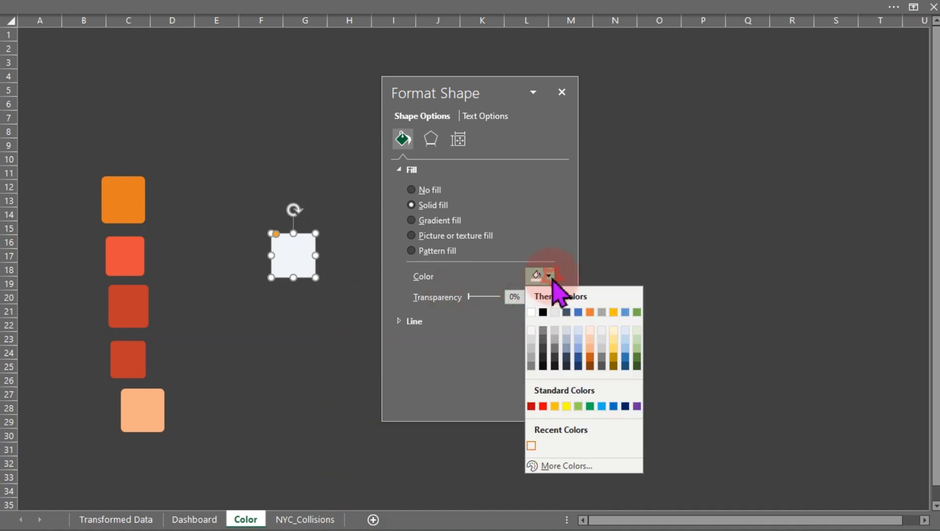
{"action": "left_click", "coordinate": [566, 466]}
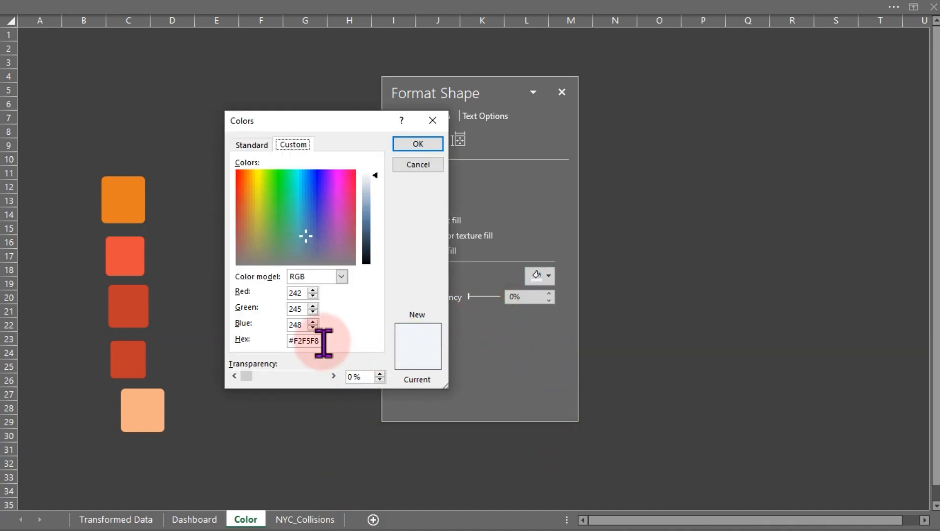
{"action": "left_click_drag", "start_coordinate": [324, 342], "coordinate": [264, 345]}
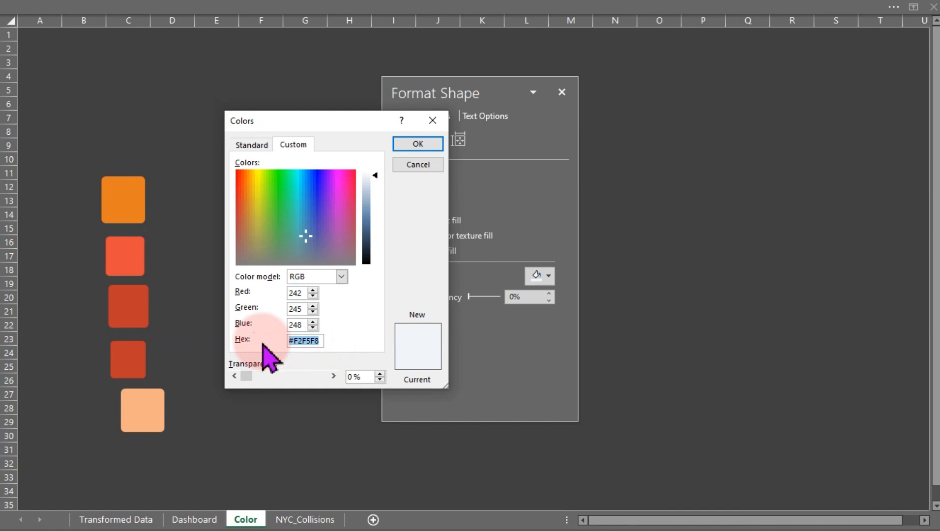
{"action": "left_click", "coordinate": [418, 165]}
{"action": "left_click", "coordinate": [562, 92]}
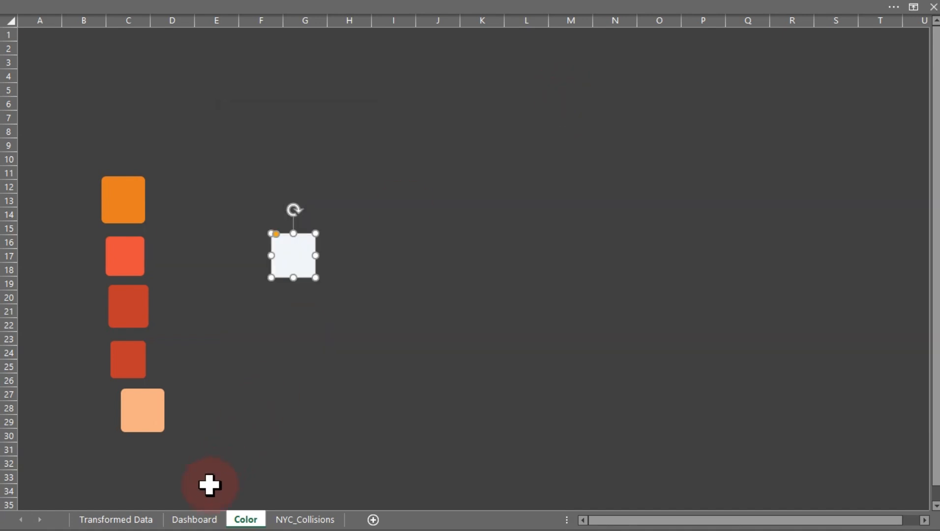
Fill all cells of the Dashboard sheet with the white swatch's custom hex colour as the background.
{"action": "left_click", "coordinate": [194, 519]}
{"action": "left_click", "coordinate": [255, 215]}
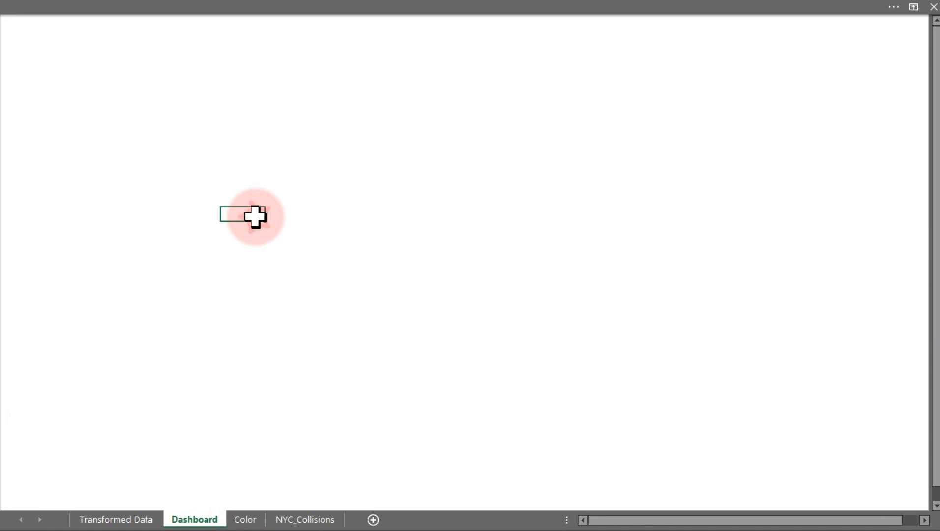
{"action": "key", "text": "ctrl+a"}
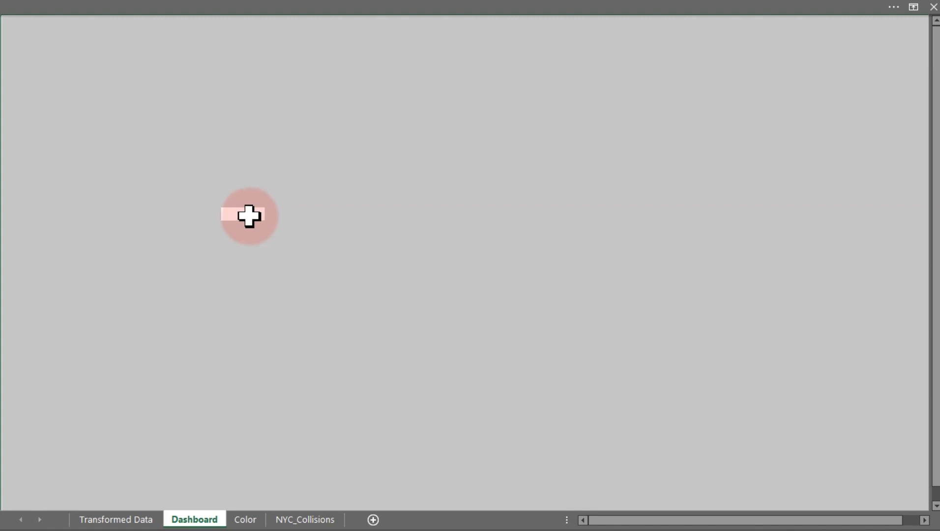
{"action": "right_click", "coordinate": [249, 216]}
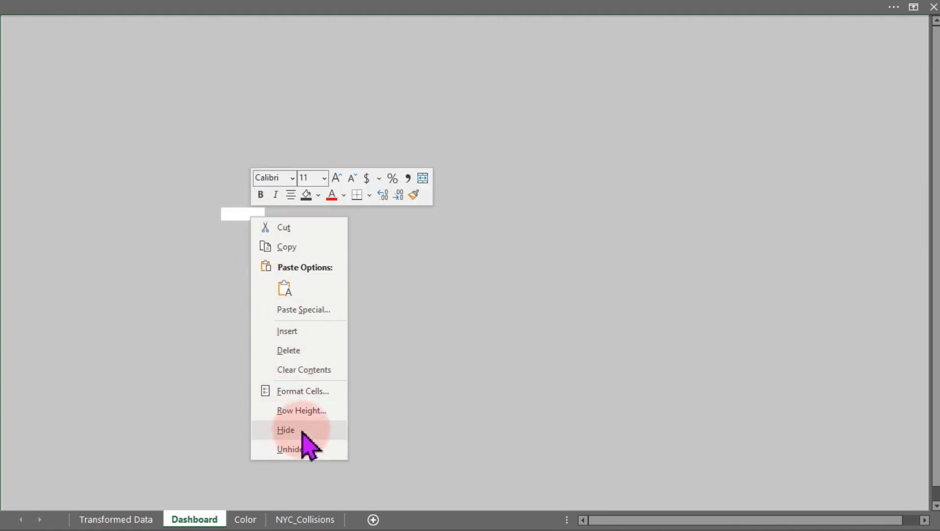
{"action": "left_click", "coordinate": [306, 392]}
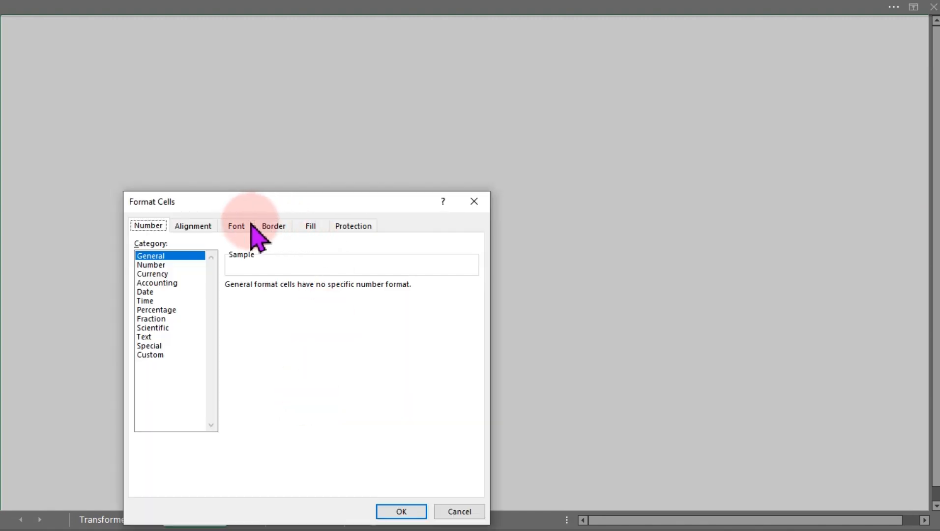
{"action": "left_click", "coordinate": [311, 228]}
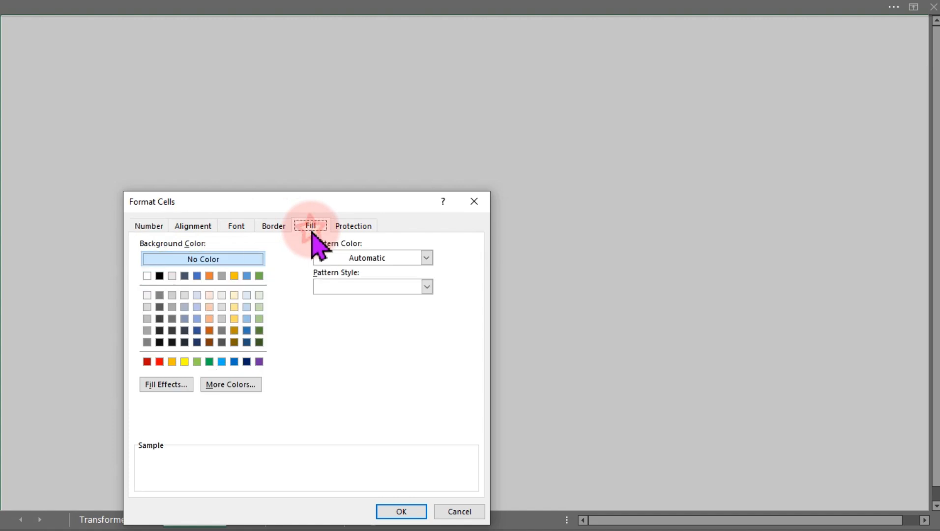
{"action": "left_click", "coordinate": [232, 385]}
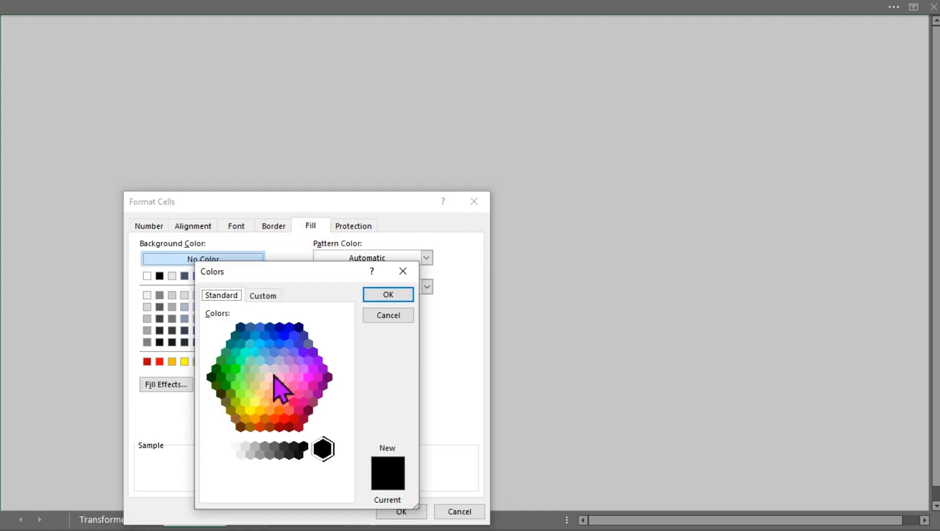
{"action": "left_click", "coordinate": [263, 296]}
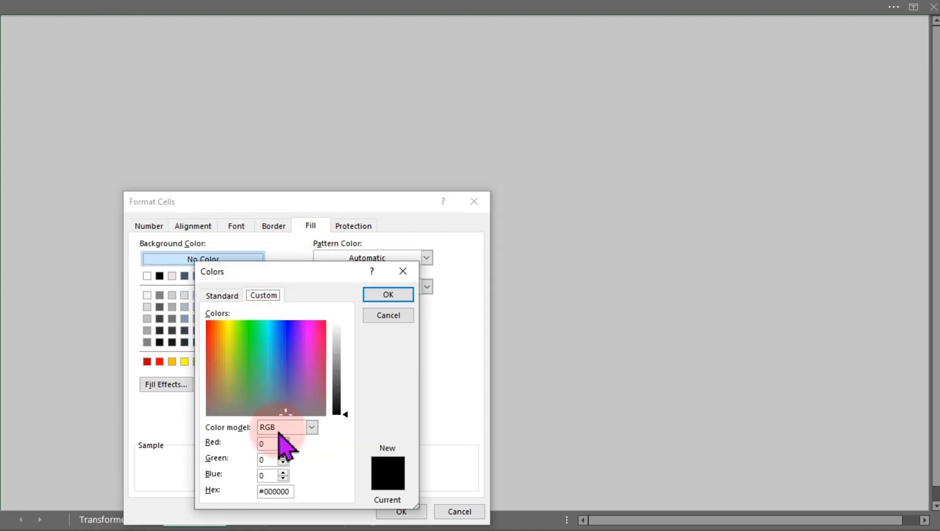
{"action": "left_click_drag", "start_coordinate": [292, 490], "coordinate": [257, 491]}
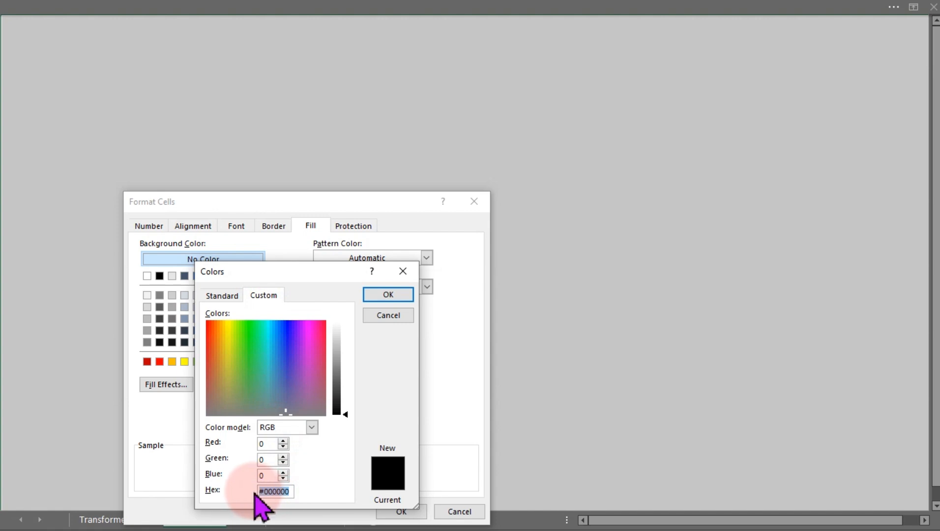
{"action": "left_click", "coordinate": [388, 295]}
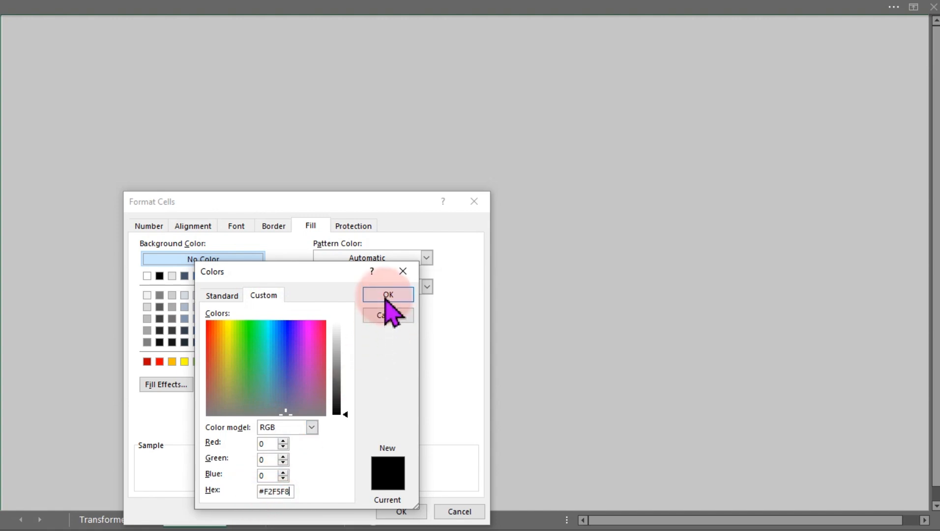
{"action": "left_click", "coordinate": [405, 513]}
{"action": "left_click", "coordinate": [429, 283]}
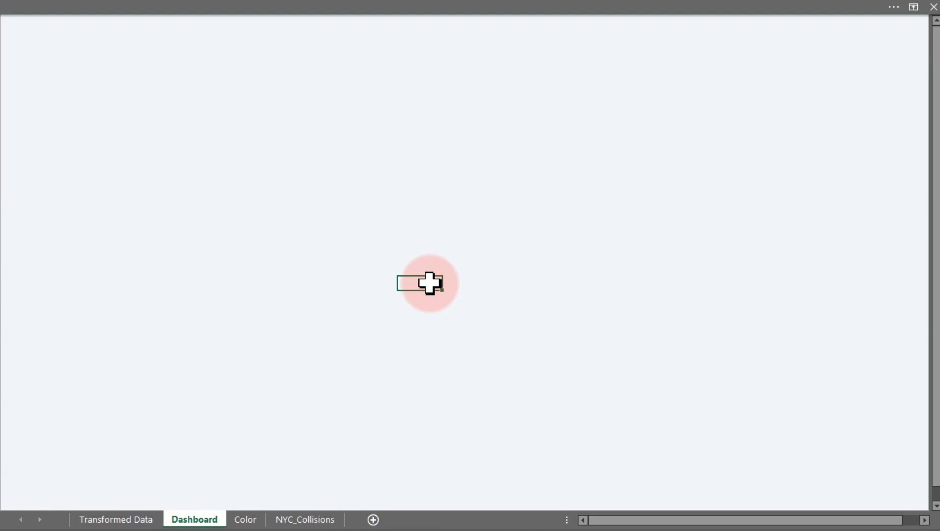
Draw a thin vertical rectangle running the full height along the dashboard's left edge.
{"action": "left_click", "coordinate": [297, 202]}
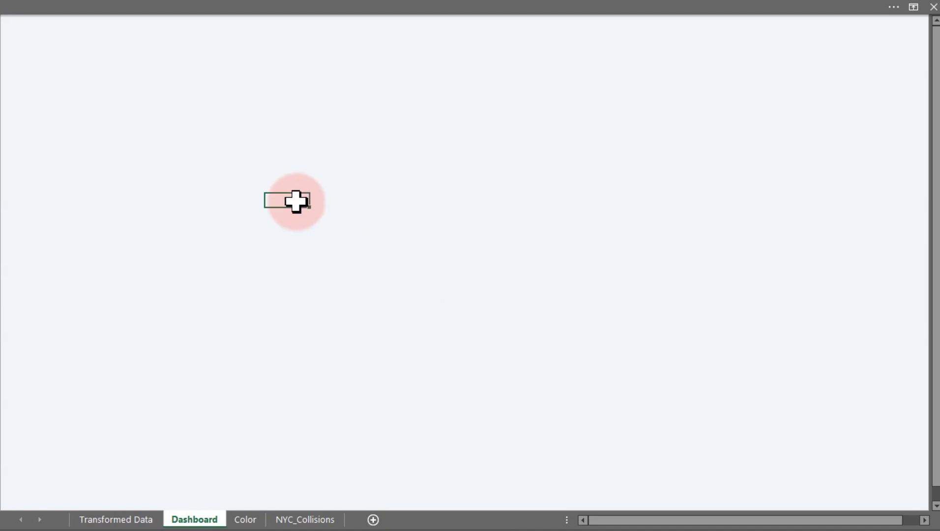
{"action": "left_click", "coordinate": [174, 9]}
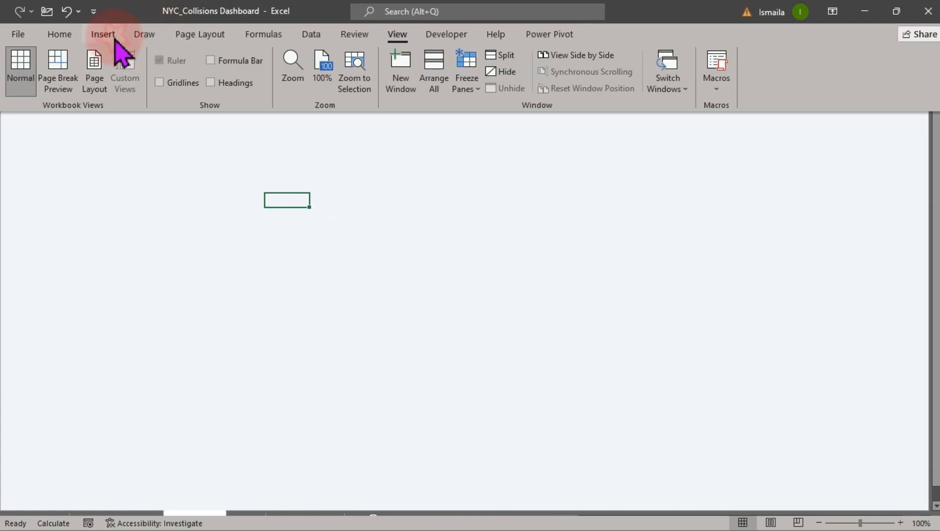
{"action": "left_click", "coordinate": [109, 34]}
{"action": "left_click", "coordinate": [165, 86]}
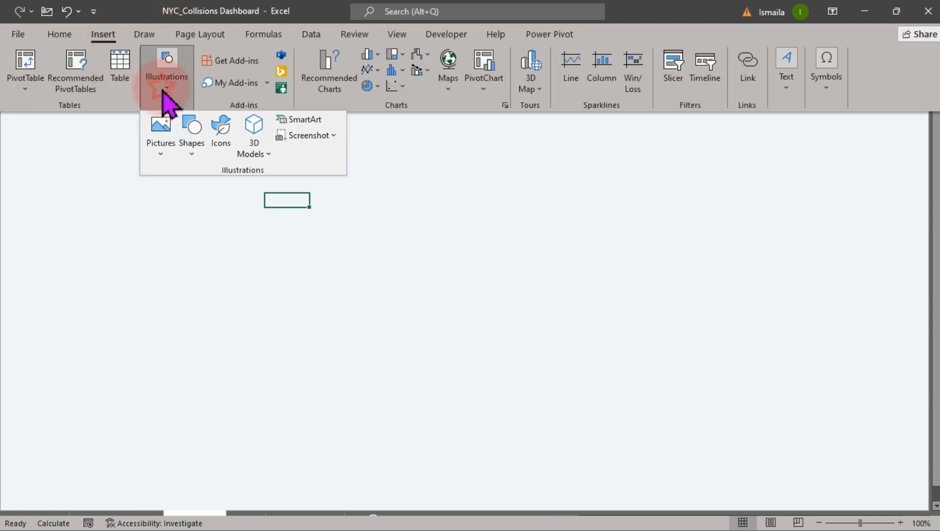
{"action": "left_click", "coordinate": [190, 150]}
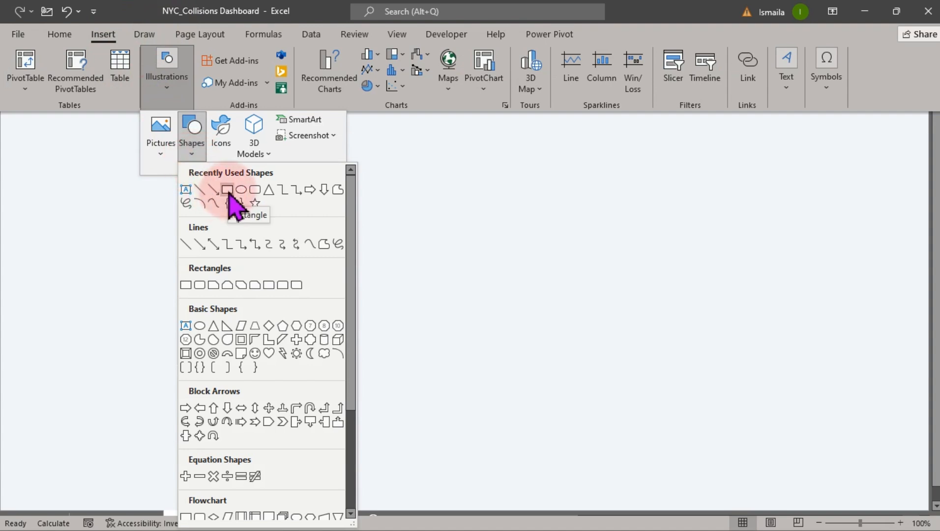
{"action": "left_click", "coordinate": [228, 192]}
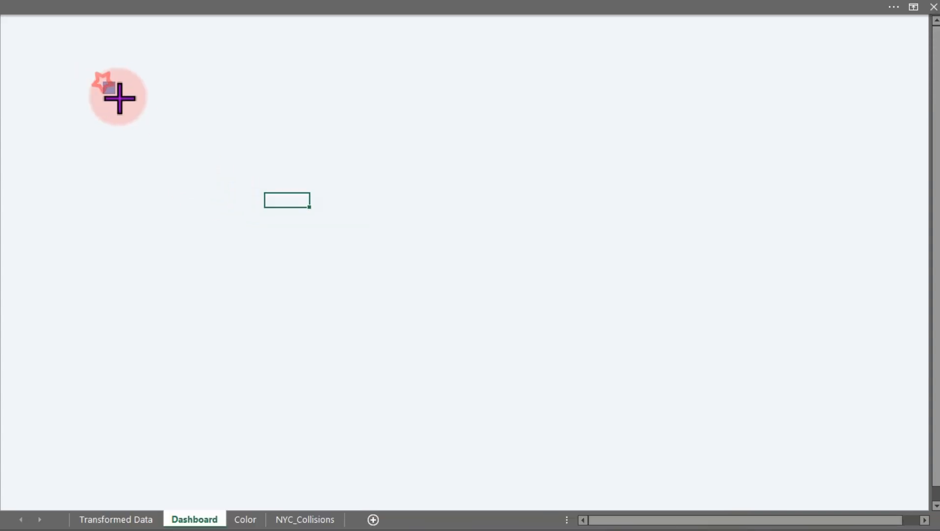
{"action": "mouse_move", "coordinate": [120, 99]}
{"action": "left_mouse_down"}
{"action": "mouse_move", "coordinate": [133, 136]}
{"action": "mouse_move", "coordinate": [10, 485]}
{"action": "mouse_move", "coordinate": [2, 5]}
{"action": "left_mouse_up"}
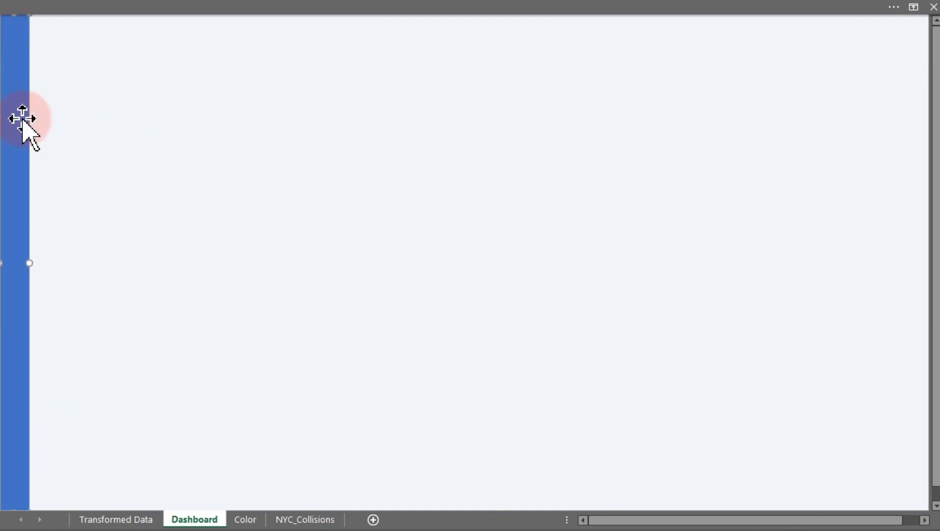
{"action": "left_click_drag", "start_coordinate": [30, 265], "coordinate": [18, 265]}
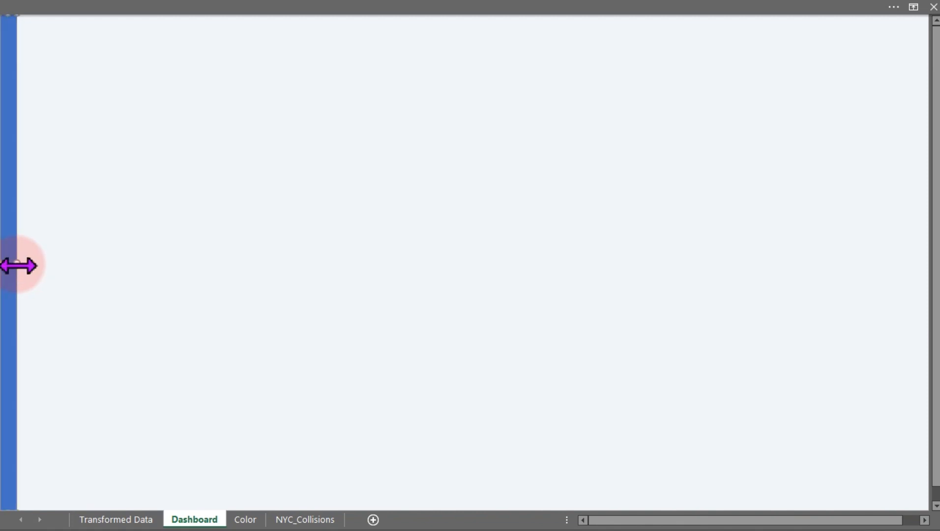
Duplicate the bar and reshape the copy into a thin horizontal bar across the top edge.
{"action": "key", "text": "ctrl+d"}
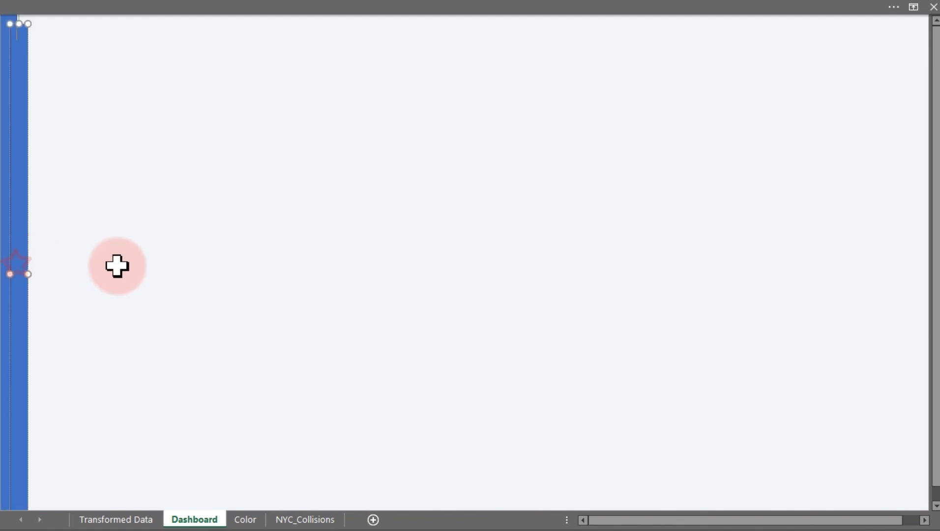
{"action": "left_click_drag", "start_coordinate": [12, 262], "coordinate": [69, 262]}
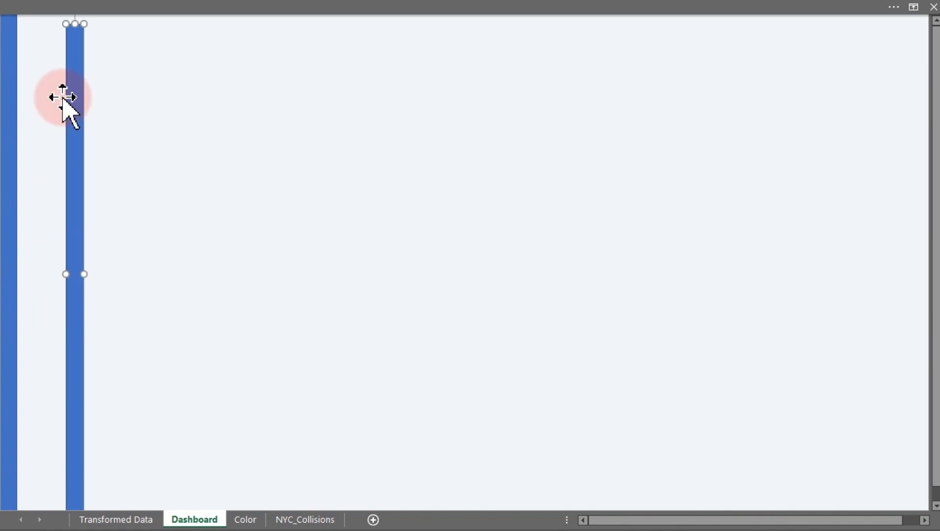
{"action": "left_click_drag", "start_coordinate": [110, 158], "coordinate": [137, 358]}
{"action": "left_click_drag", "start_coordinate": [99, 415], "coordinate": [130, 172]}
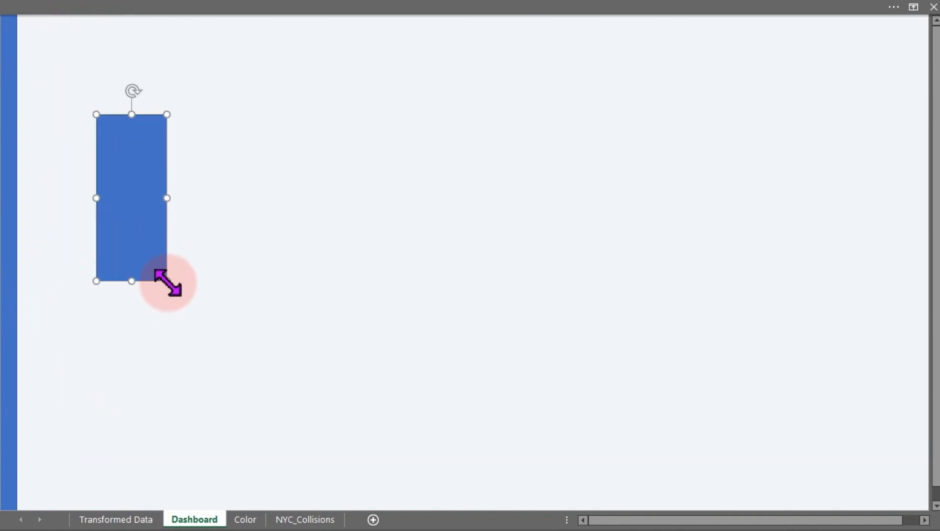
{"action": "left_click_drag", "start_coordinate": [167, 281], "coordinate": [13, 31]}
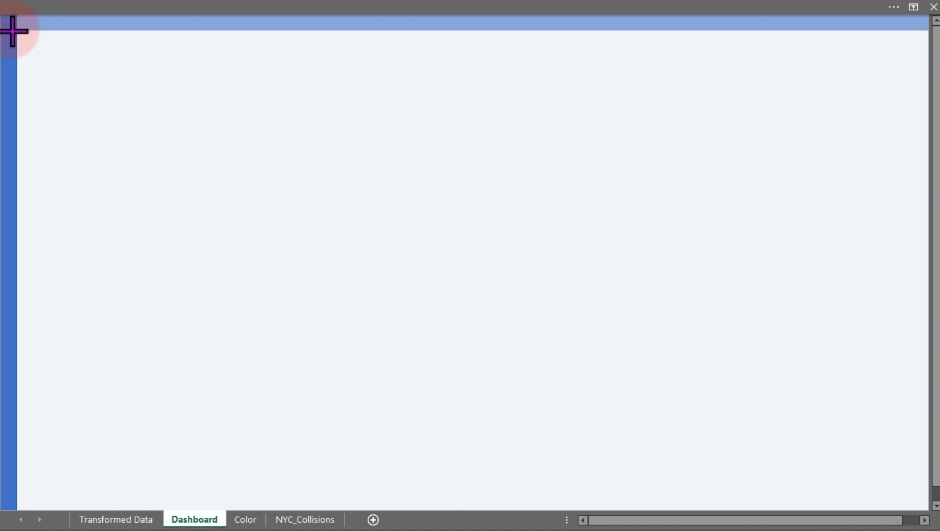
{"action": "left_click_drag", "start_coordinate": [13, 31], "coordinate": [12, 30]}
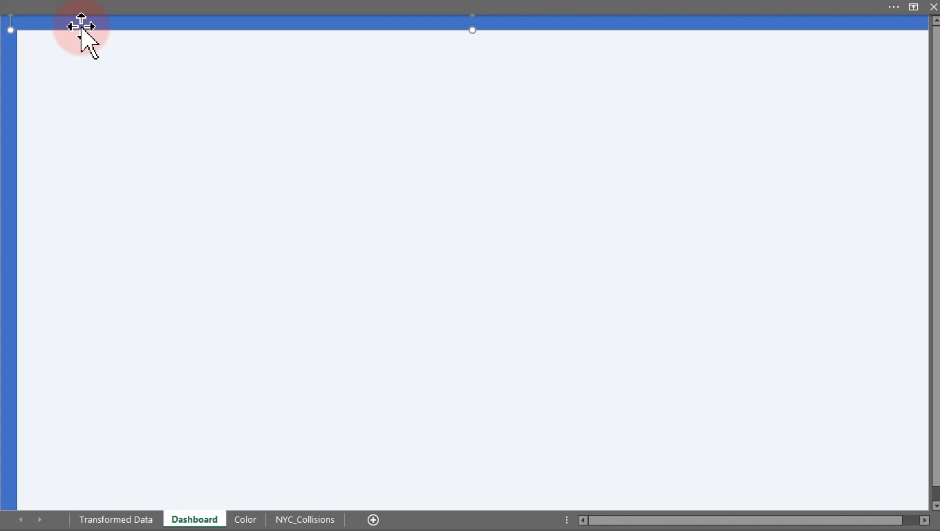
Give the left and top bars a solid white theme colour fill with no line.
{"action": "left_click", "coordinate": [11, 120], "text": "ctrl"}
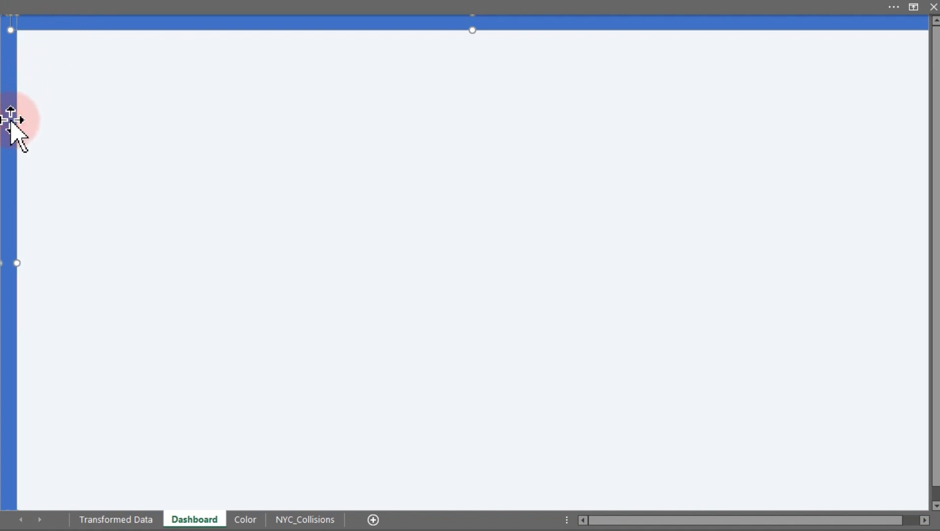
{"action": "key", "text": "ctrl+1"}
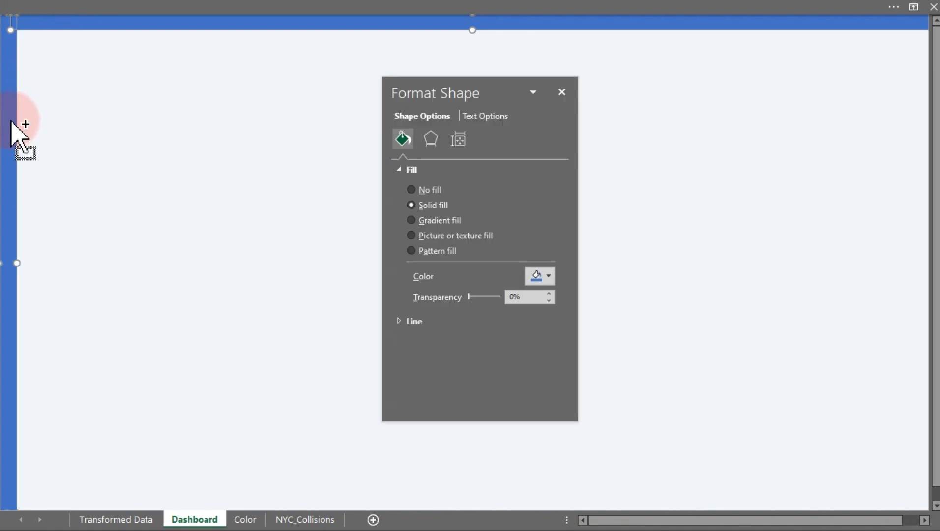
{"action": "left_click", "coordinate": [411, 203]}
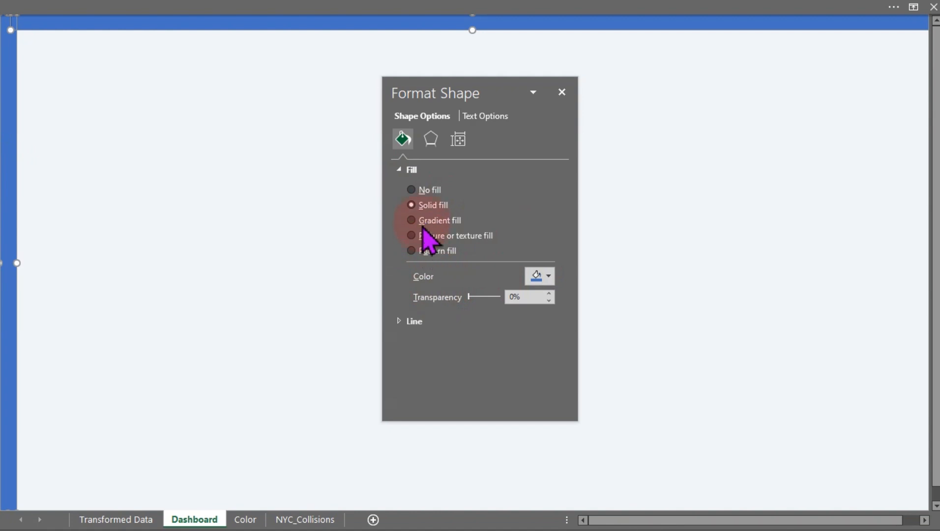
{"action": "left_click", "coordinate": [415, 322]}
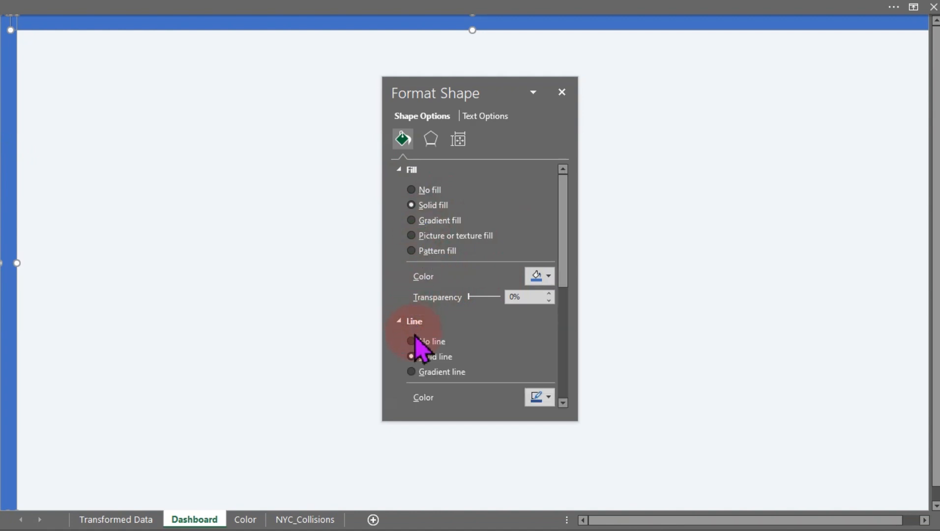
{"action": "left_click", "coordinate": [549, 276]}
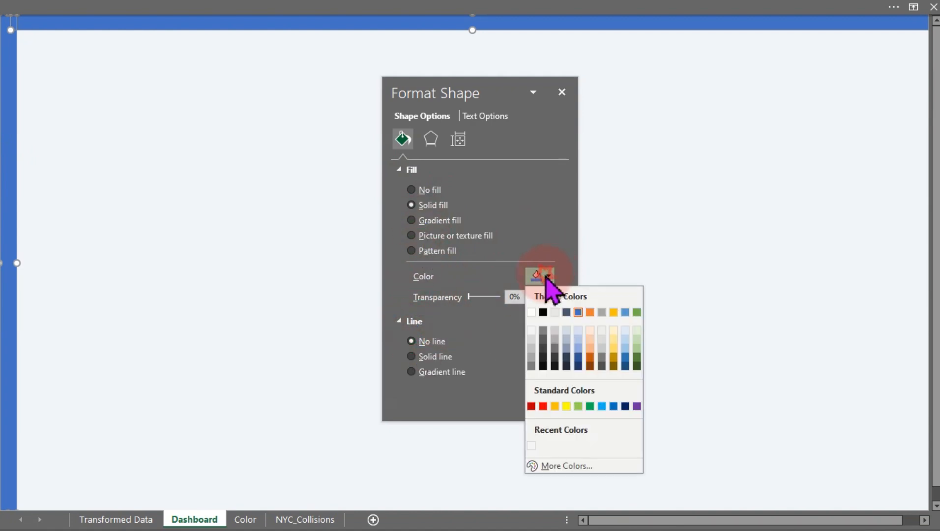
{"action": "left_click", "coordinate": [531, 312]}
{"action": "left_click", "coordinate": [241, 231]}
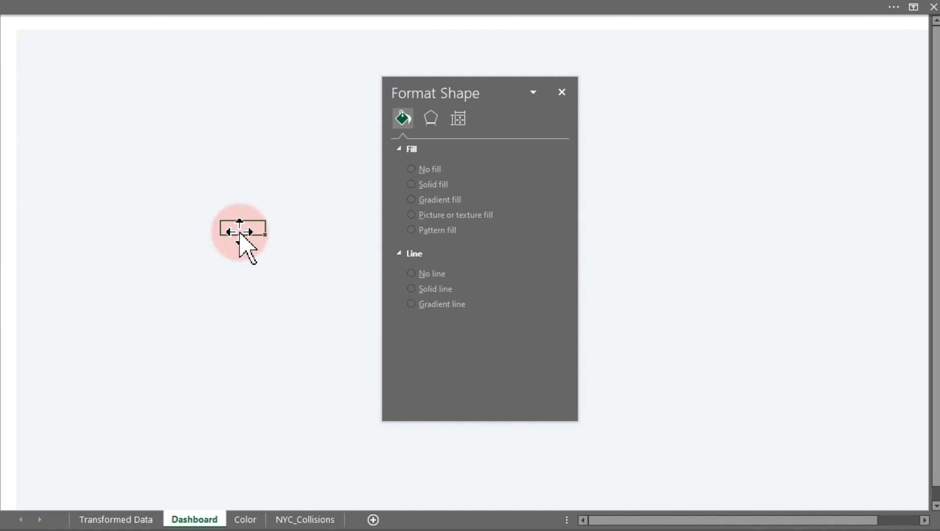
Apply the Offset: Right outer shadow preset to the left bar.
{"action": "left_click", "coordinate": [7, 138]}
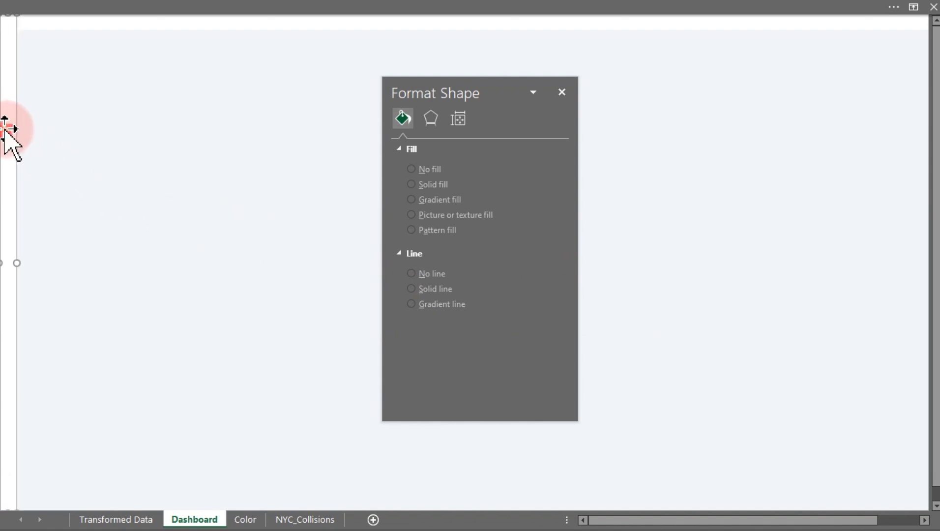
{"action": "left_click_drag", "start_coordinate": [39, 98], "coordinate": [9, 142]}
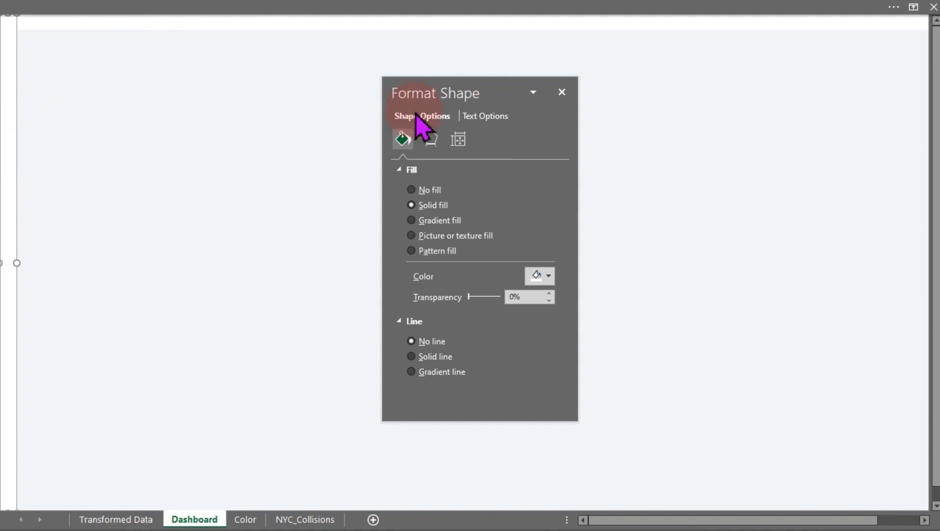
{"action": "left_click", "coordinate": [431, 139]}
{"action": "left_click", "coordinate": [423, 170]}
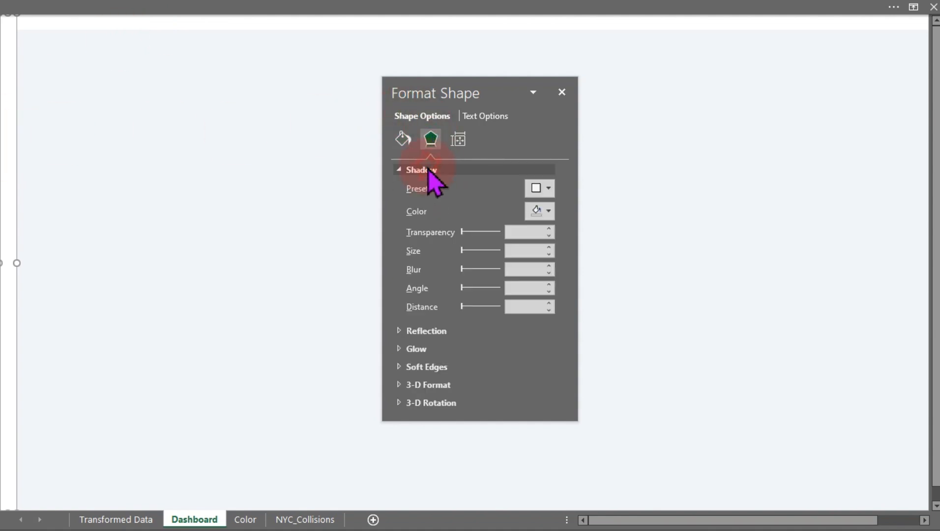
{"action": "left_click", "coordinate": [543, 189]}
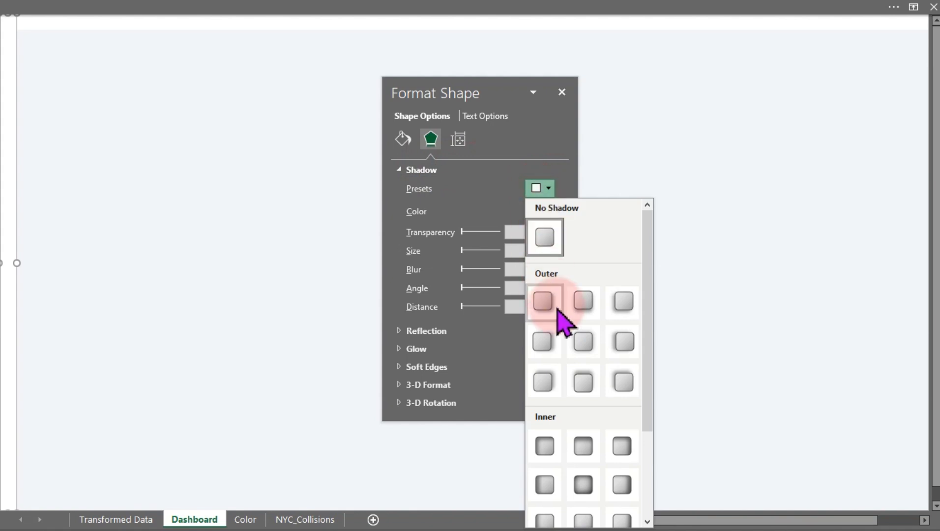
{"action": "left_click", "coordinate": [544, 340]}
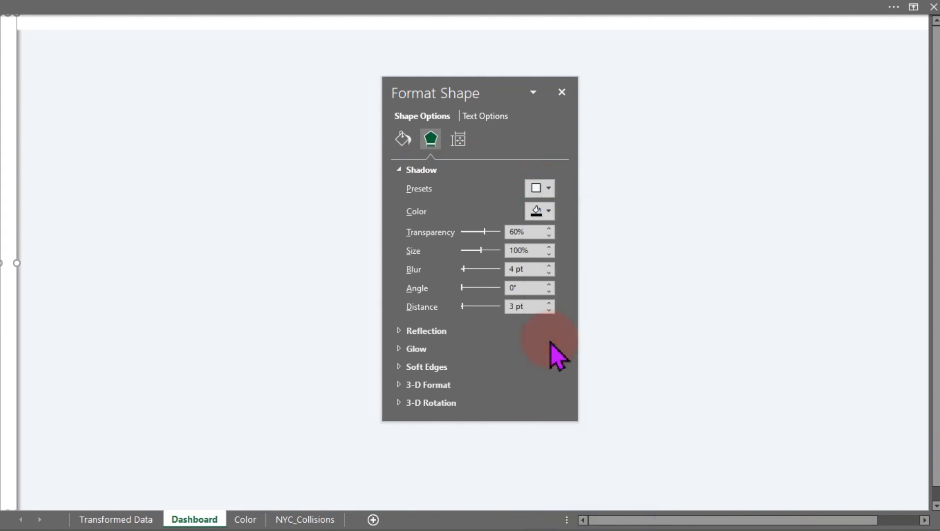
{"action": "left_click", "coordinate": [276, 291]}
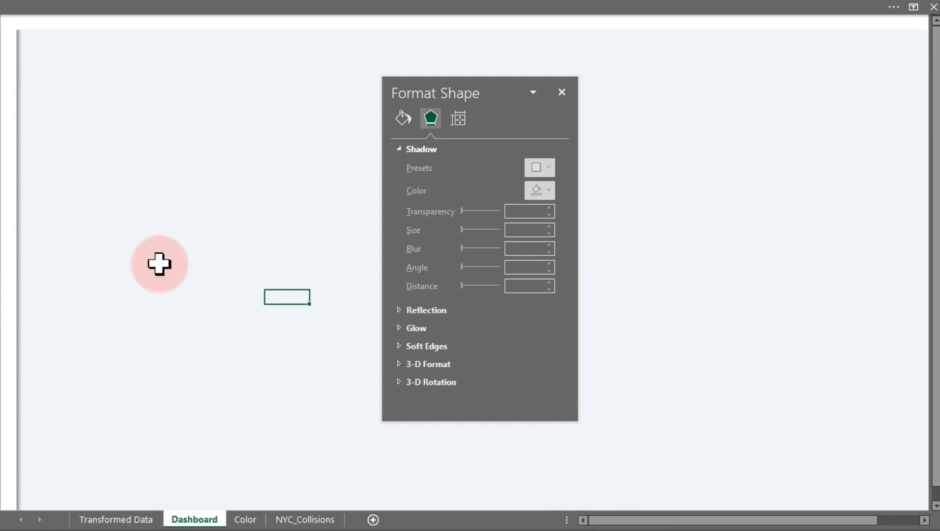
{"action": "left_click", "coordinate": [3, 224]}
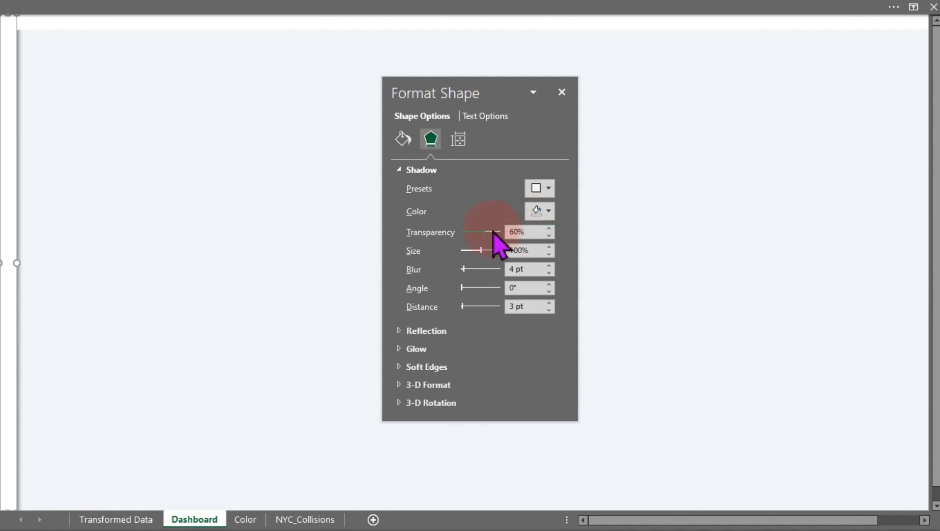
Increase the left bar's outer shadow transparency.
{"action": "left_click", "coordinate": [509, 232]}
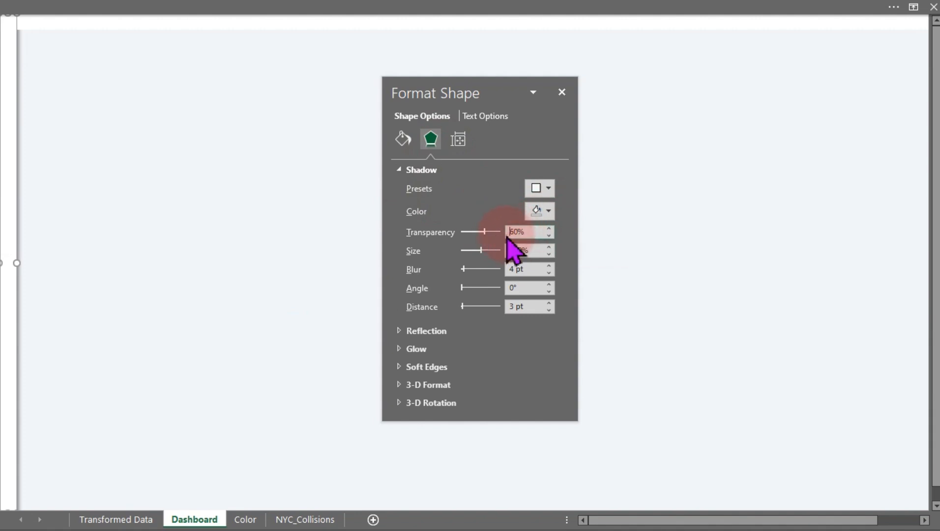
{"action": "key", "text": "Delete"}
{"action": "key", "text": "Return"}
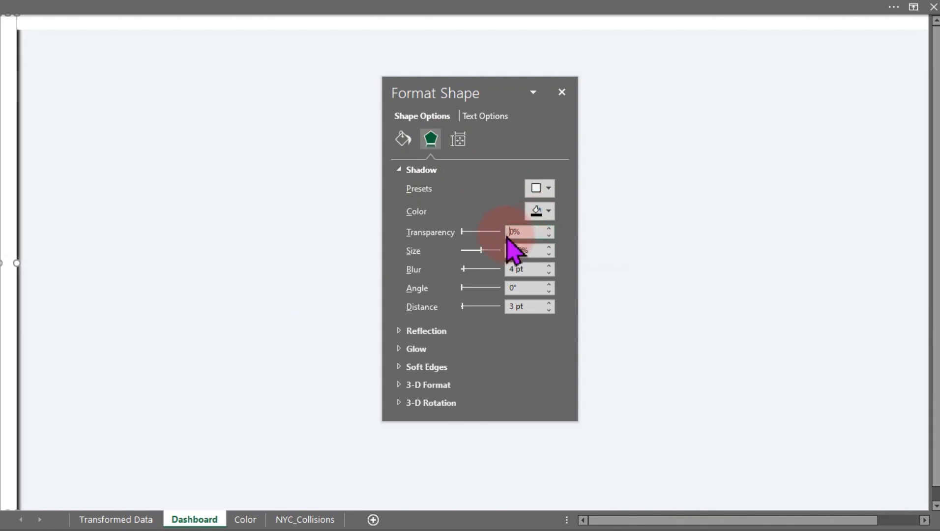
{"action": "type", "text": "9"}
{"action": "key", "text": "Return"}
{"action": "left_click", "coordinate": [219, 203]}
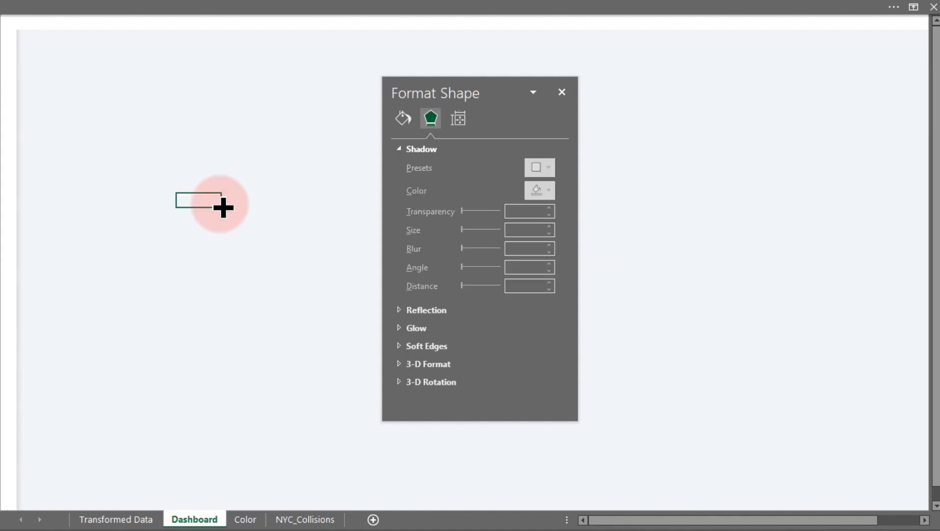
Apply the Offset: Bottom outer shadow preset to the top bar and set its transparency to 95%.
{"action": "left_click", "coordinate": [109, 31]}
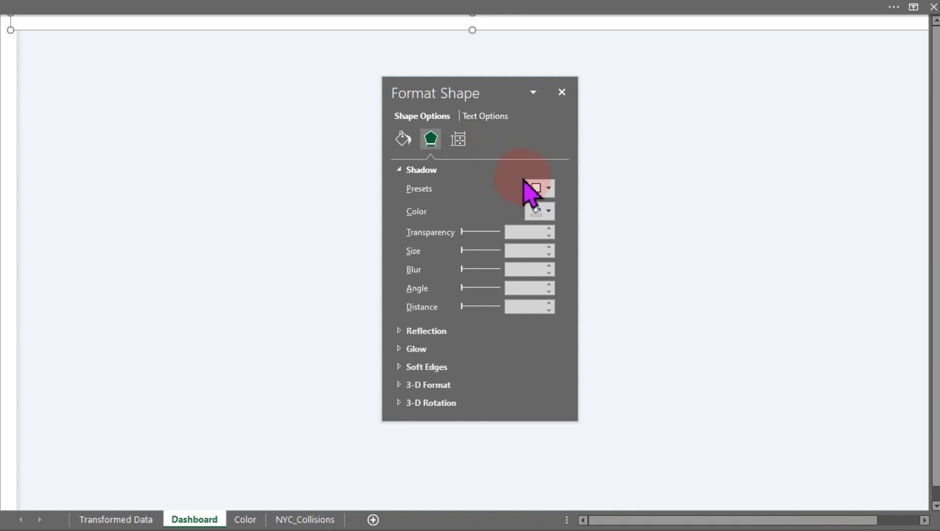
{"action": "left_click", "coordinate": [545, 191]}
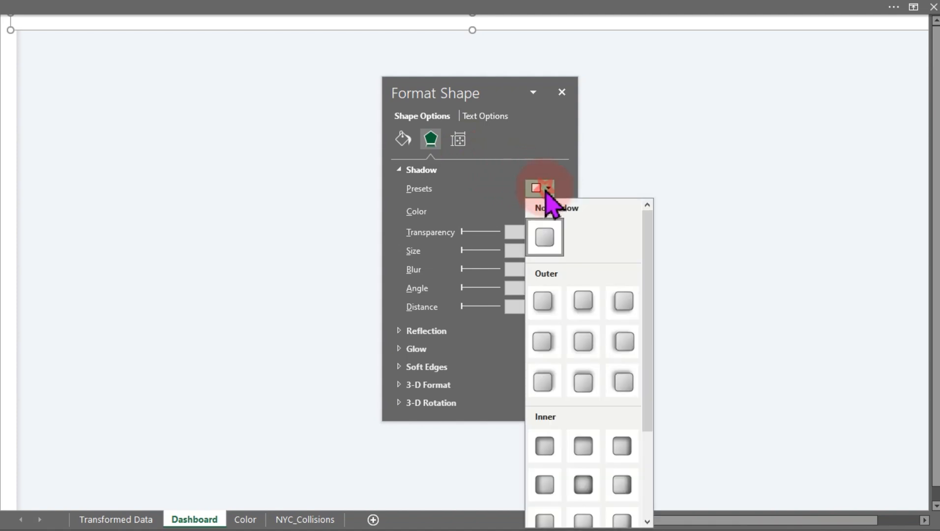
{"action": "left_click", "coordinate": [583, 305]}
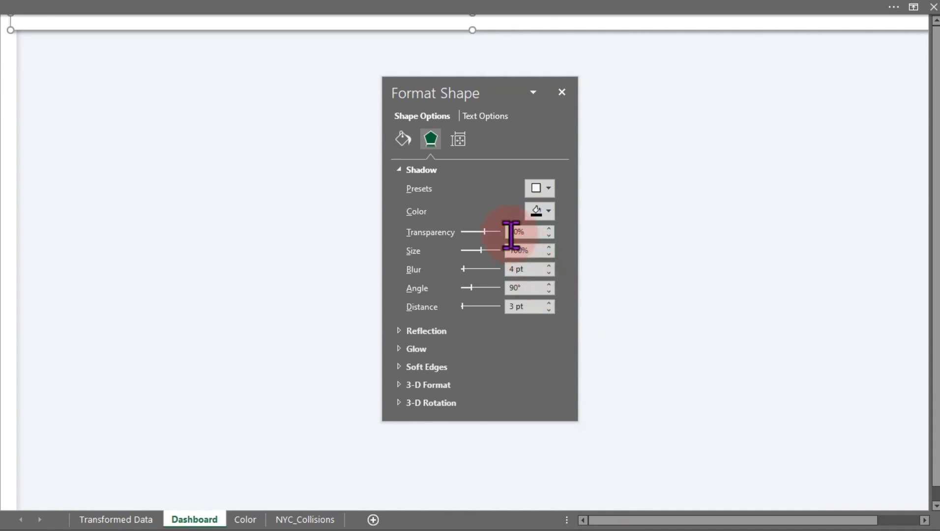
{"action": "key", "text": "Delete"}
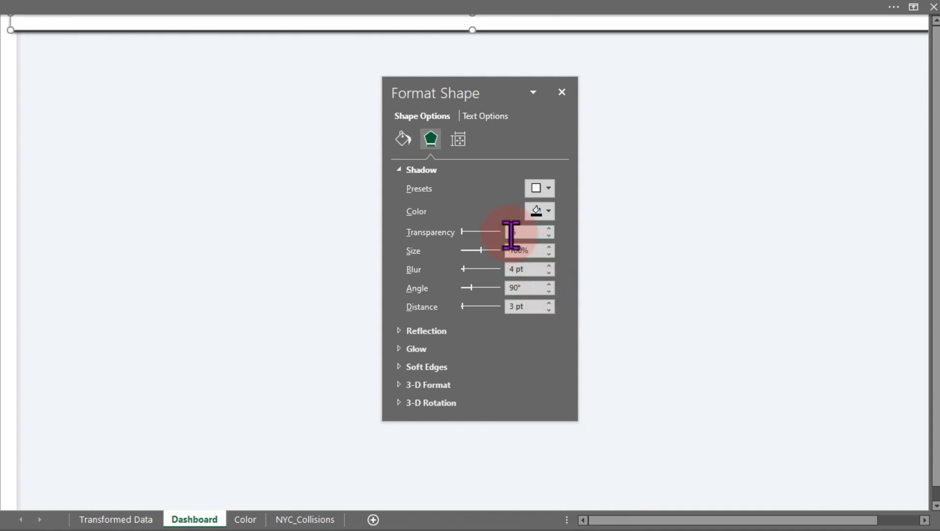
{"action": "type", "text": "95"}
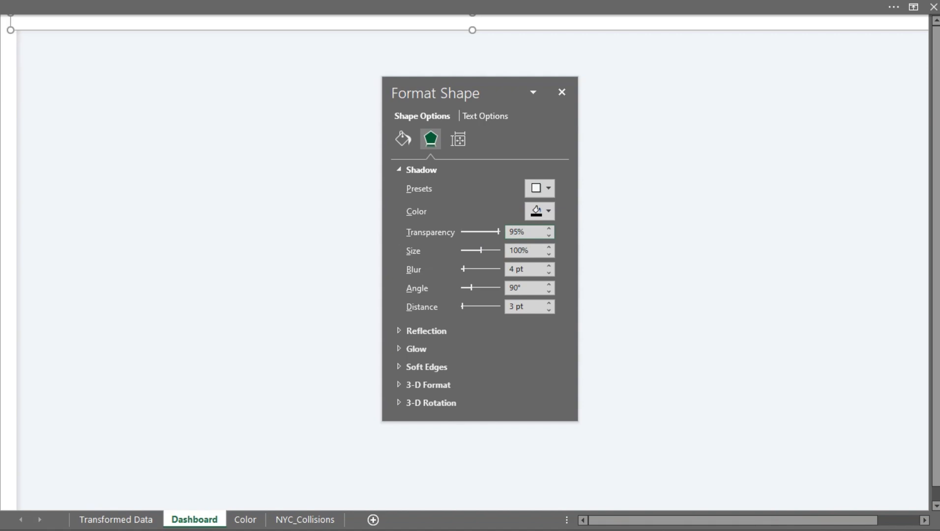
{"action": "left_click", "coordinate": [149, 154]}
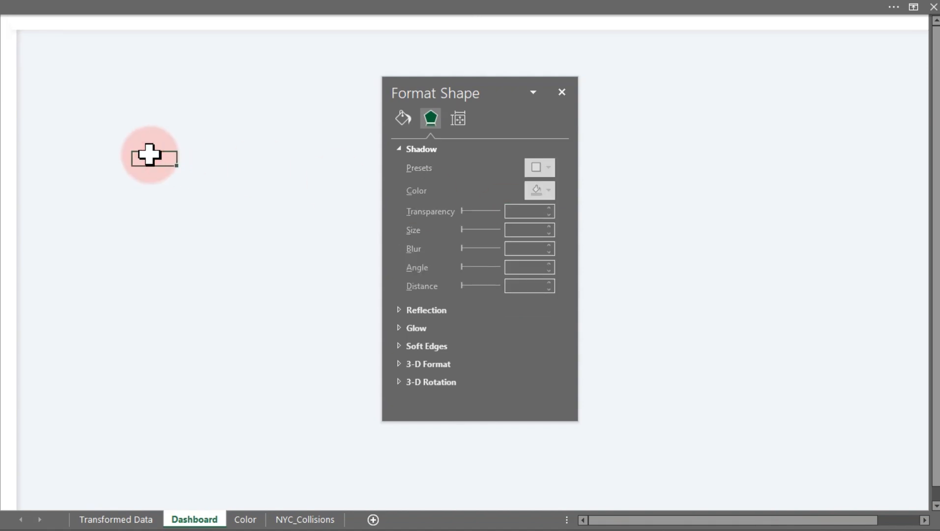
Review the task brief image and the hand-drawn dashboard layout sketch.
{"action": "left_click_drag", "start_coordinate": [492, 93], "coordinate": [734, 170]}
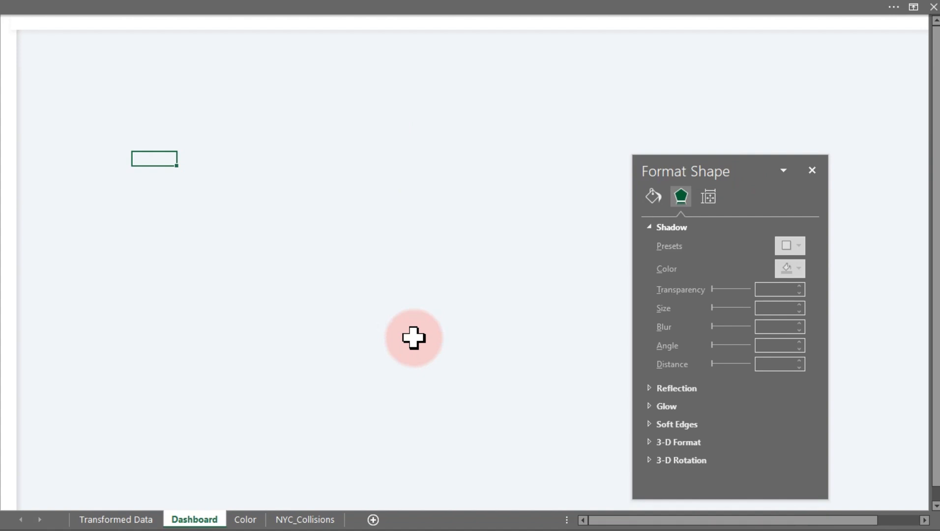
{"action": "key", "text": "super"}
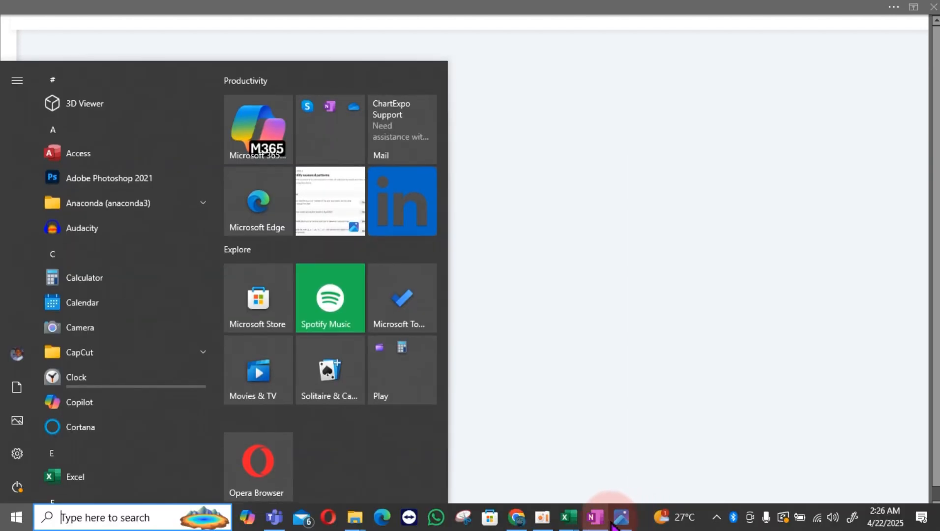
{"action": "left_click", "coordinate": [616, 522]}
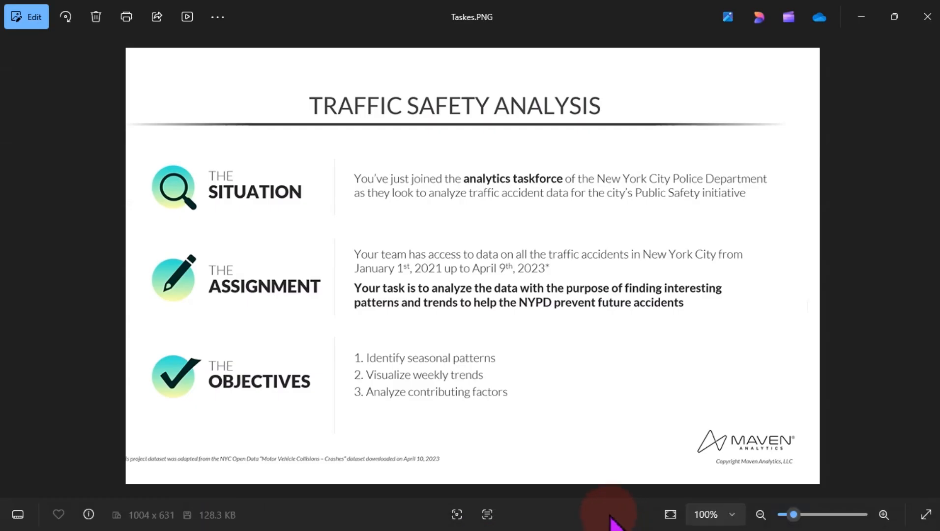
{"action": "key", "text": "super"}
{"action": "left_click", "coordinate": [593, 523]}
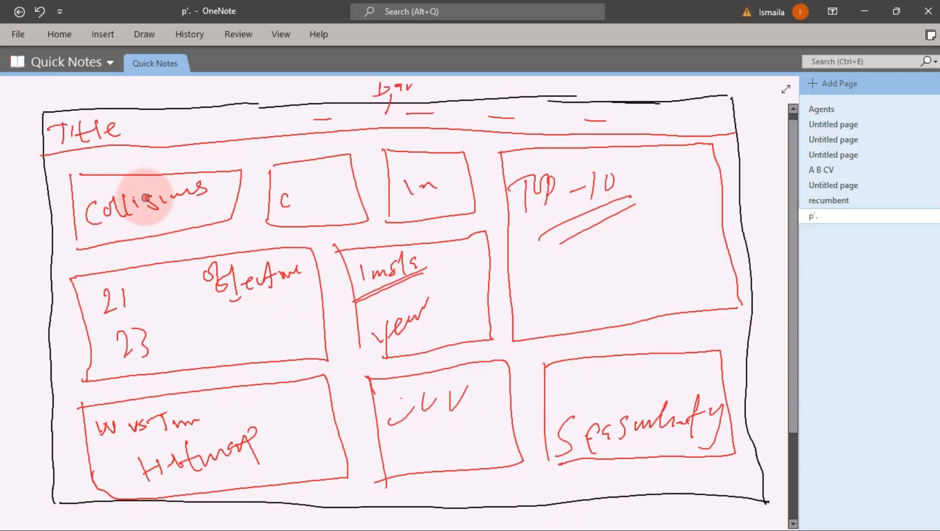
Tick off the title, Collisions and first two KPI boxes on the layout sketch.
{"action": "left_click_drag", "start_coordinate": [131, 194], "coordinate": [148, 157]}
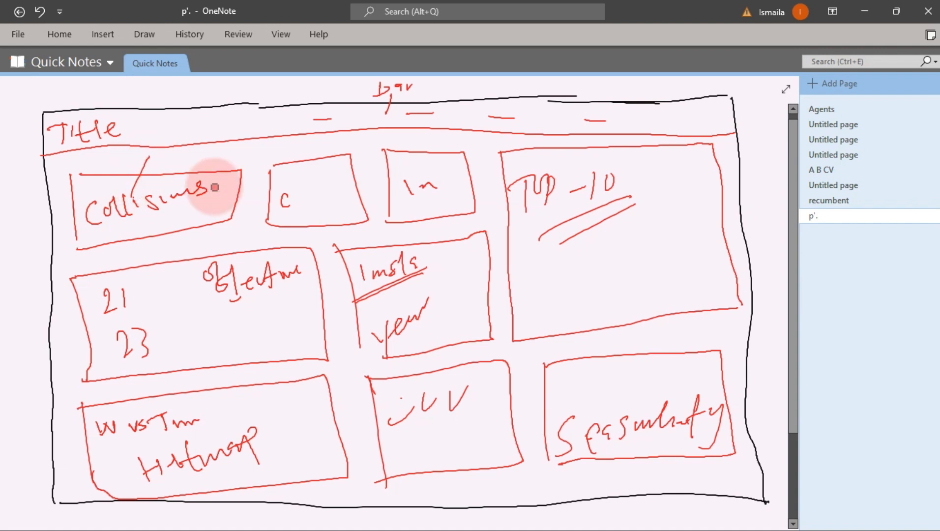
{"action": "left_click_drag", "start_coordinate": [292, 202], "coordinate": [323, 142]}
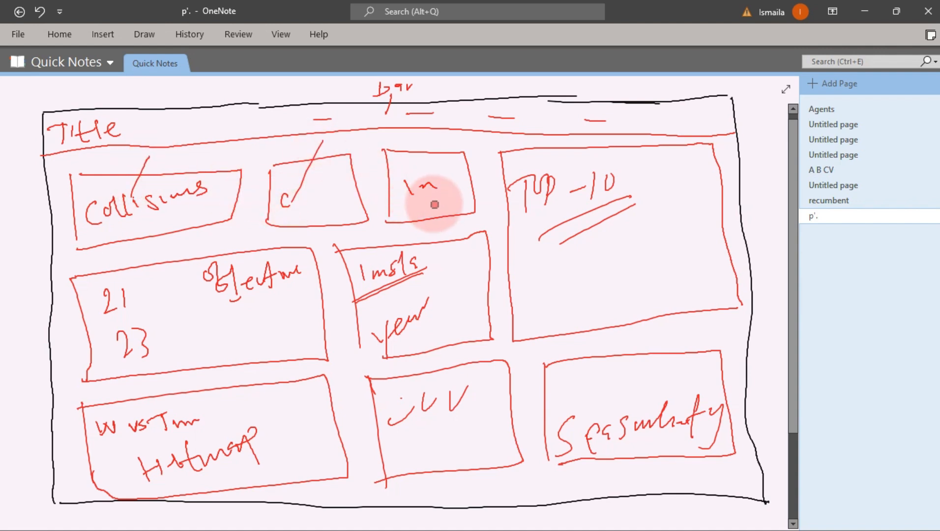
{"action": "left_click_drag", "start_coordinate": [434, 202], "coordinate": [477, 137]}
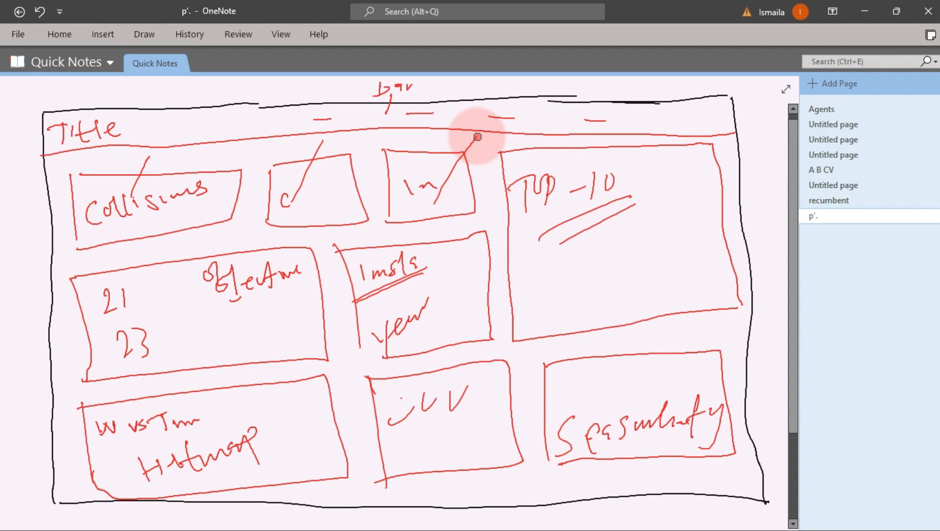
{"action": "left_click", "coordinate": [865, 11]}
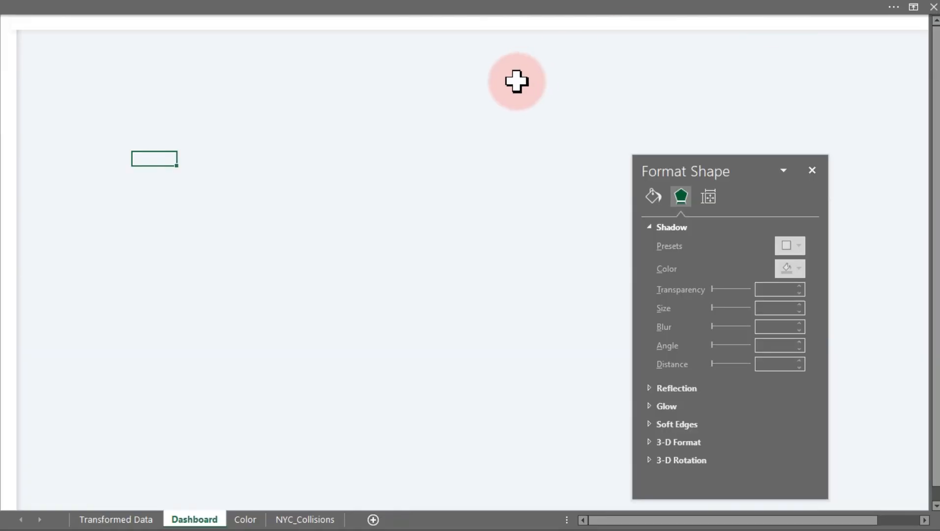
Draw a rounded rectangle and size it to 0.96" high by 2.16" wide.
{"action": "left_click", "coordinate": [295, 157]}
{"action": "left_click", "coordinate": [71, 4]}
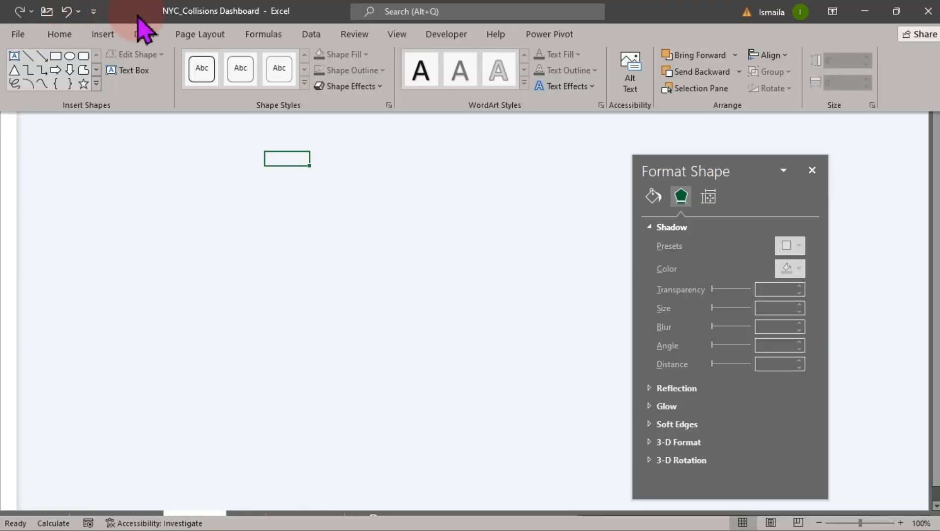
{"action": "left_click", "coordinate": [83, 57]}
{"action": "left_click_drag", "start_coordinate": [82, 98], "coordinate": [190, 215]}
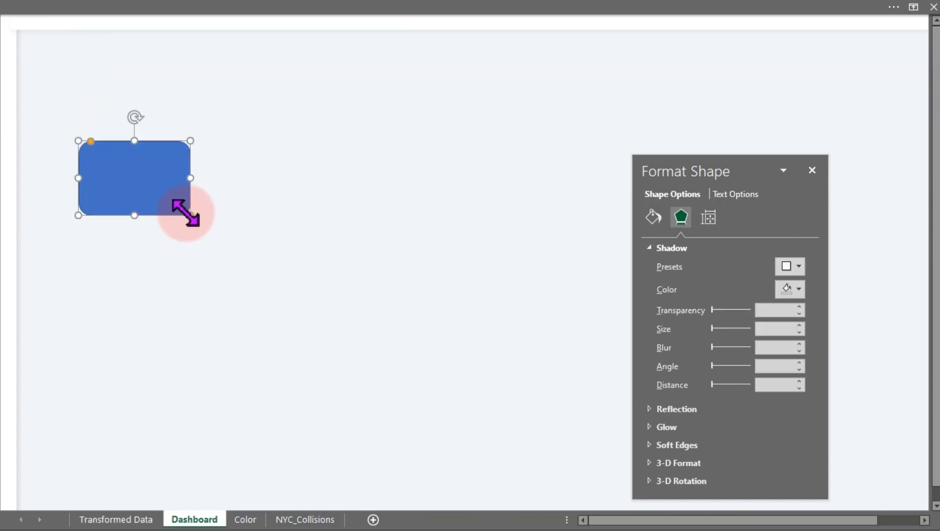
{"action": "left_click", "coordinate": [286, 4]}
{"action": "left_click", "coordinate": [834, 60]}
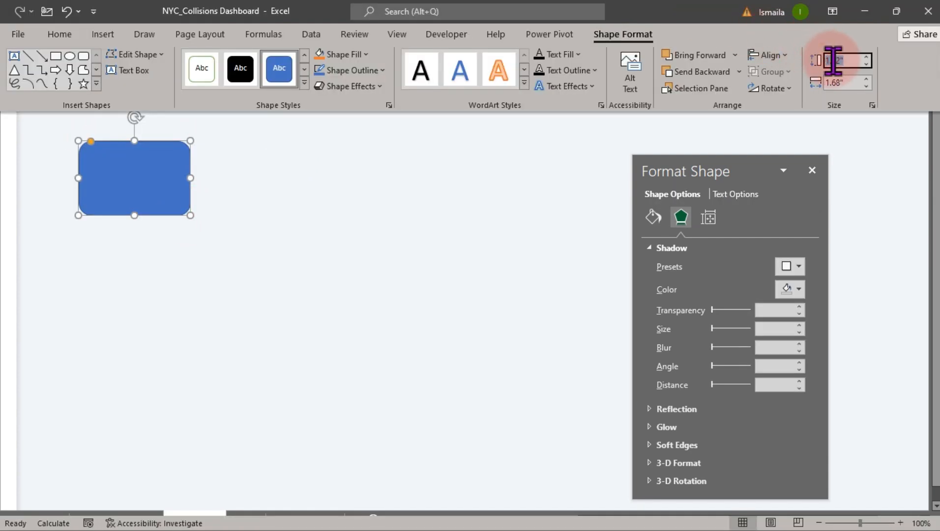
{"action": "type", "text": "0.96"}
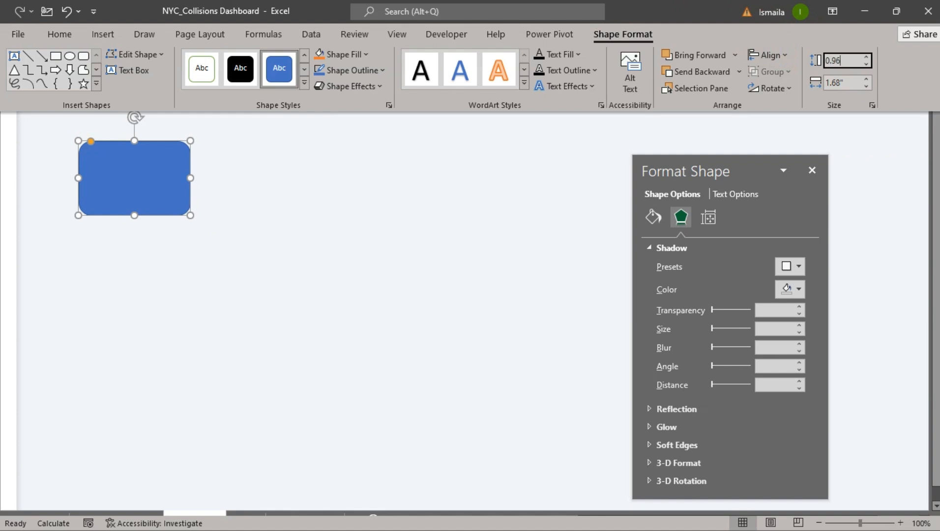
{"action": "key", "text": "Tab"}
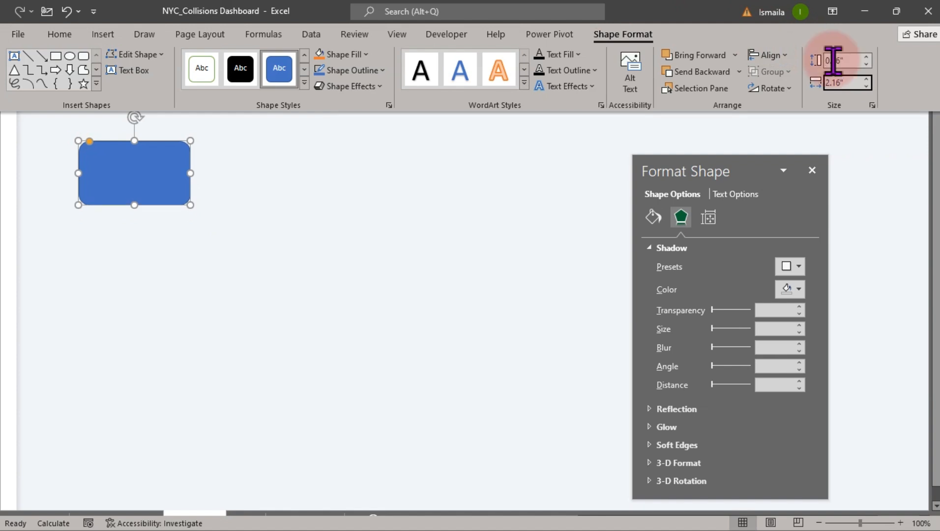
{"action": "type", "text": "2.16\""}
{"action": "key", "text": "Return"}
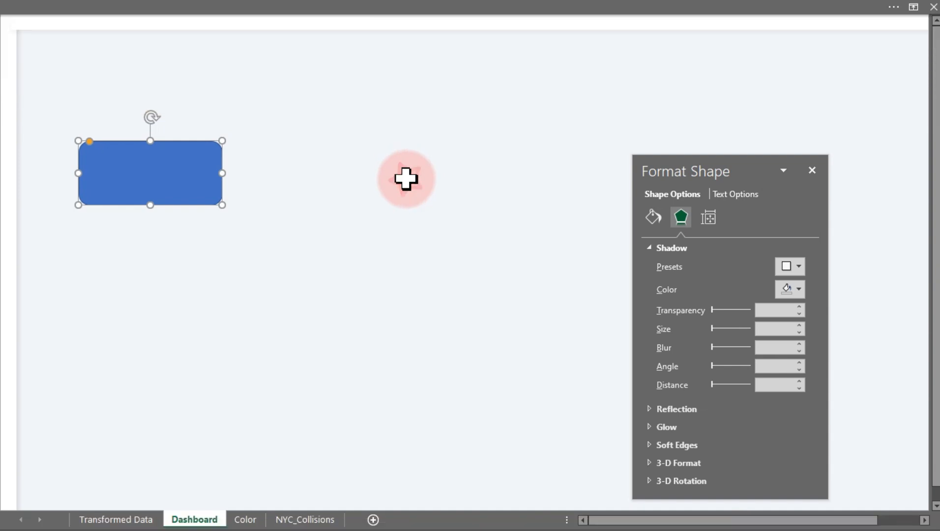
Reduce the rounded rectangle's corner rounding and move it to the dashboard's top-left corner.
{"action": "left_click", "coordinate": [406, 186]}
{"action": "left_click", "coordinate": [344, 297]}
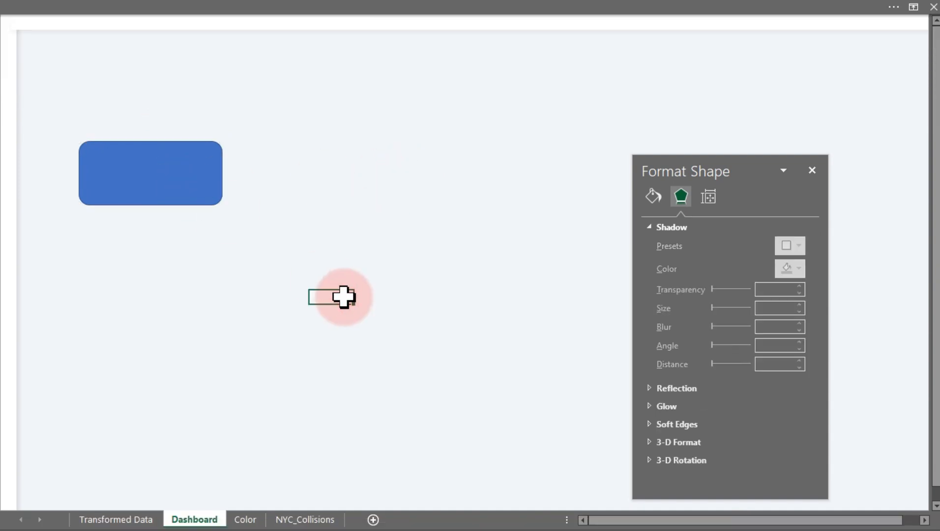
{"action": "left_click", "coordinate": [120, 172]}
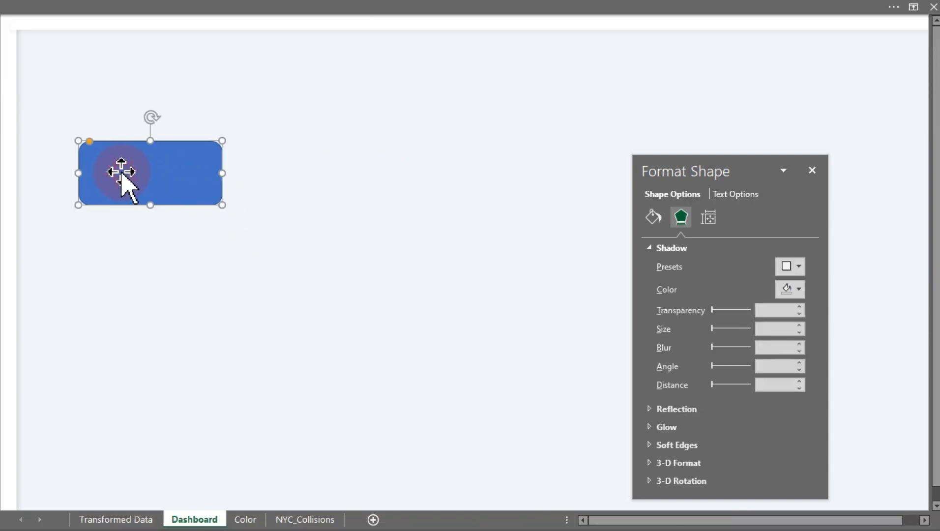
{"action": "left_click_drag", "start_coordinate": [90, 145], "coordinate": [84, 147]}
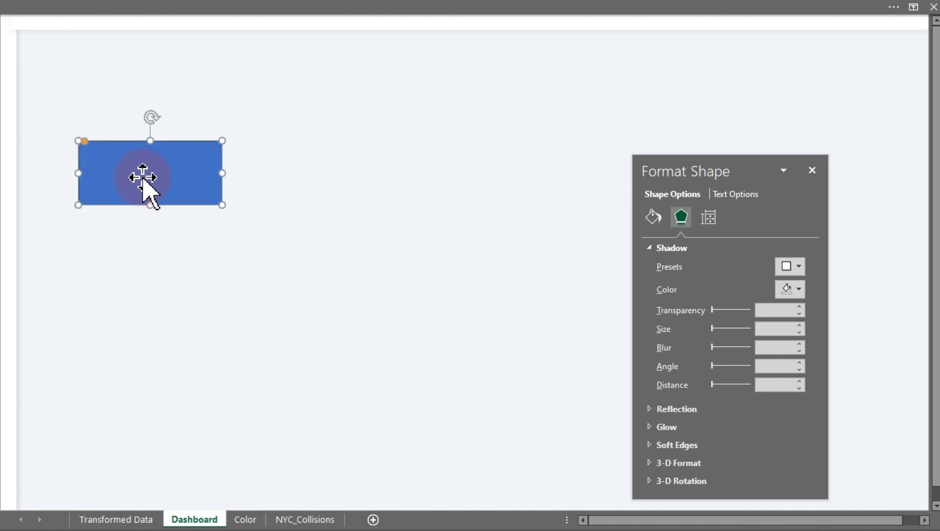
{"action": "left_click_drag", "start_coordinate": [142, 178], "coordinate": [88, 100]}
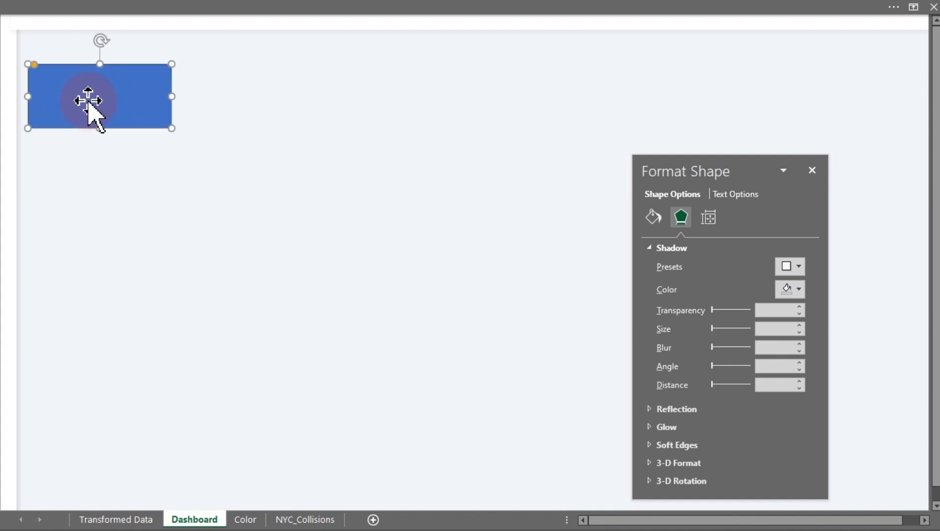
{"action": "left_click", "coordinate": [225, 172]}
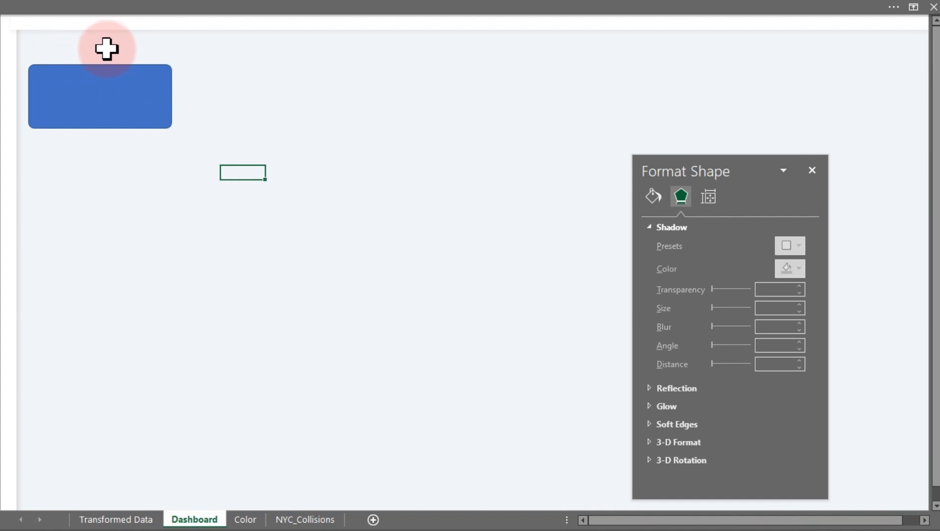
Insert a text box below the card containing the title NYC Collision Dashboard.
{"action": "left_click", "coordinate": [106, 5]}
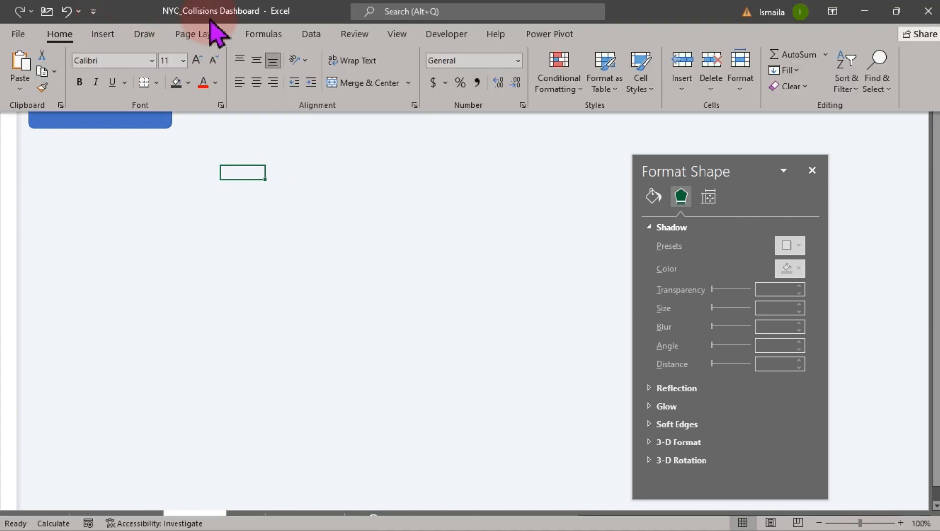
{"action": "left_click", "coordinate": [105, 35]}
{"action": "left_click", "coordinate": [169, 74]}
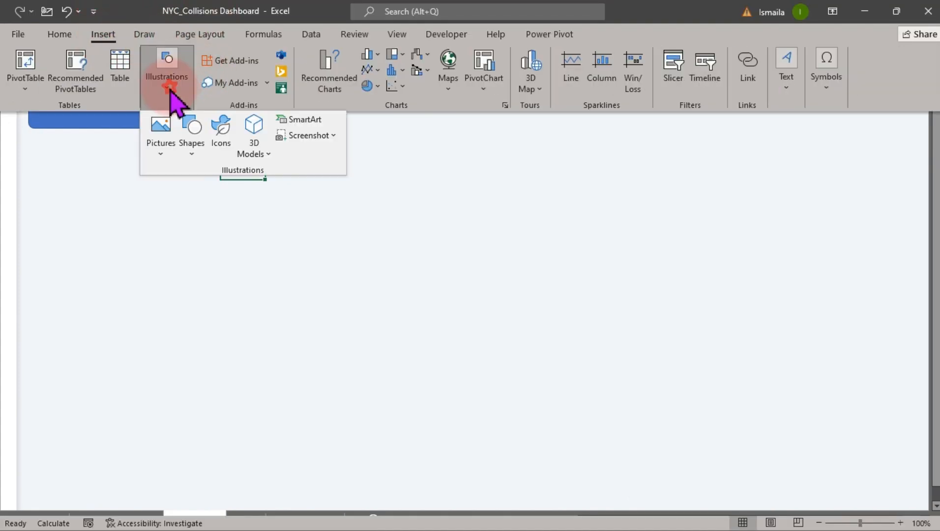
{"action": "left_click", "coordinate": [192, 145]}
{"action": "left_click", "coordinate": [199, 190]}
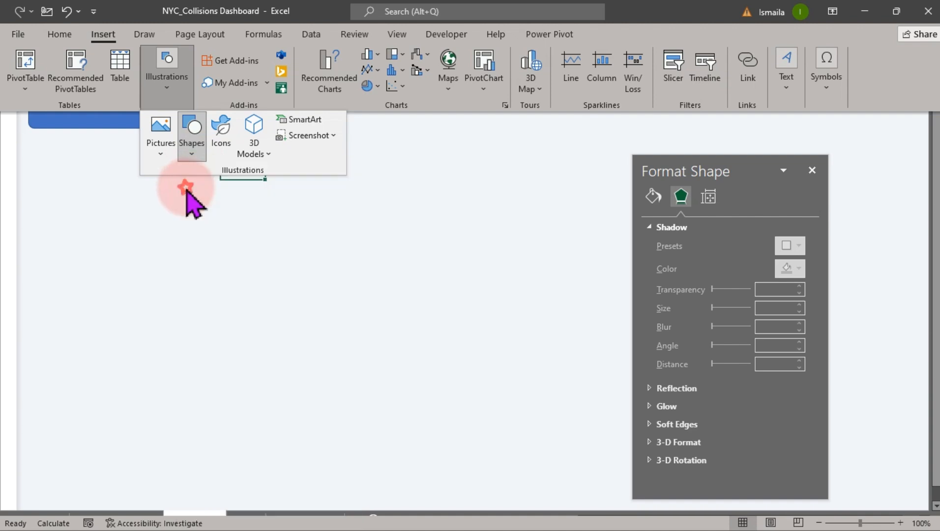
{"action": "left_click_drag", "start_coordinate": [176, 189], "coordinate": [361, 223]}
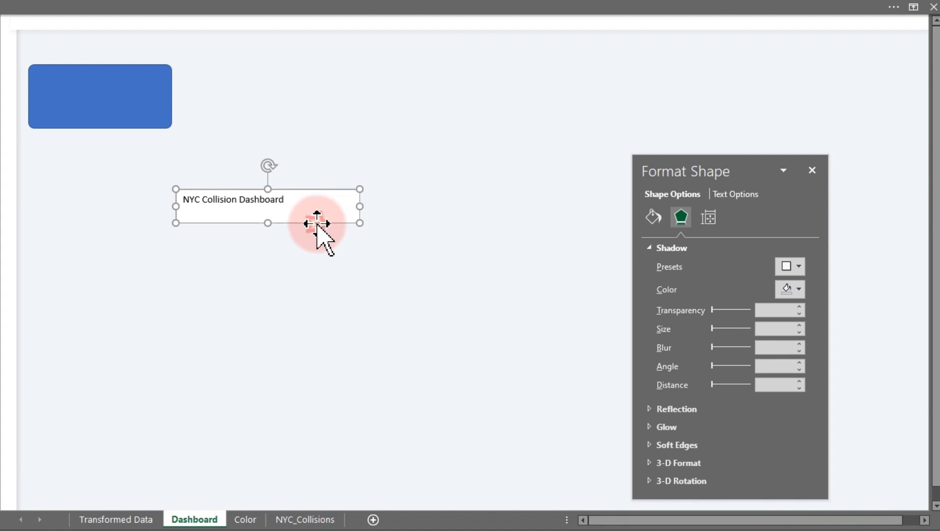
Enlarge the title text box's font size to 16.
{"action": "left_click", "coordinate": [87, 7]}
{"action": "left_click", "coordinate": [197, 61]}
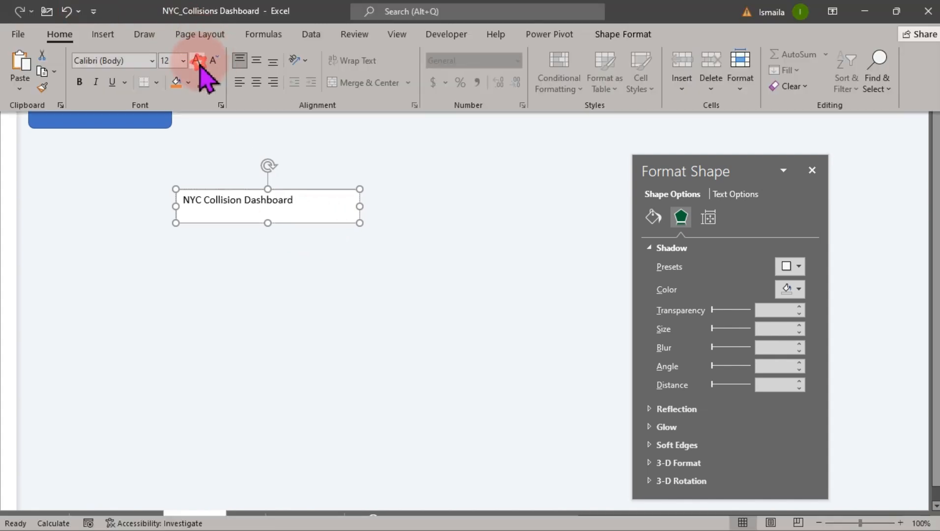
{"action": "left_click", "coordinate": [198, 62]}
{"action": "left_click", "coordinate": [197, 60]}
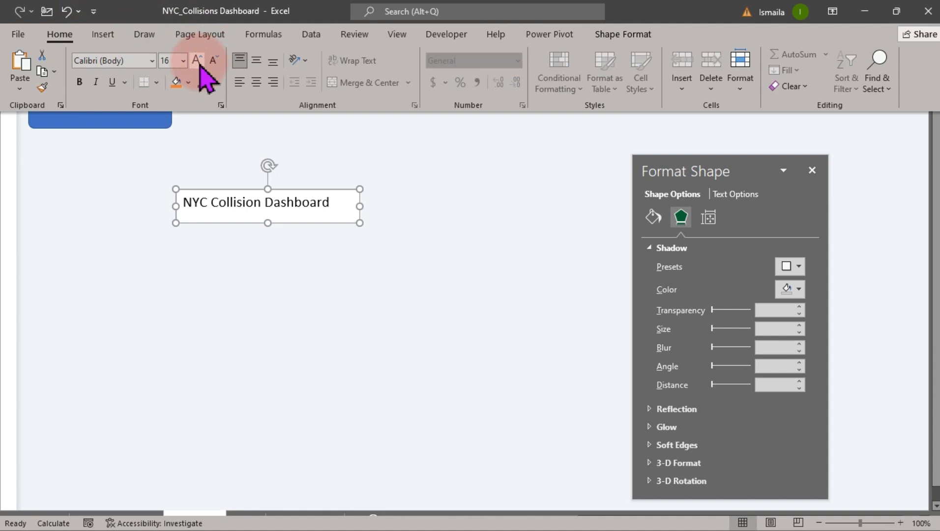
{"action": "left_click", "coordinate": [359, 220]}
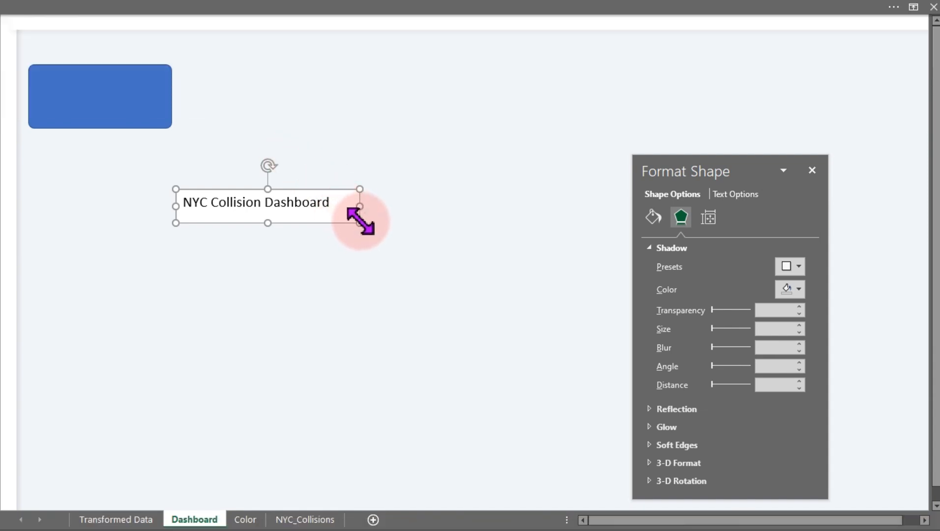
Move the title text box above the first card and set it to no fill and no line.
{"action": "left_click_drag", "start_coordinate": [360, 222], "coordinate": [180, 54]}
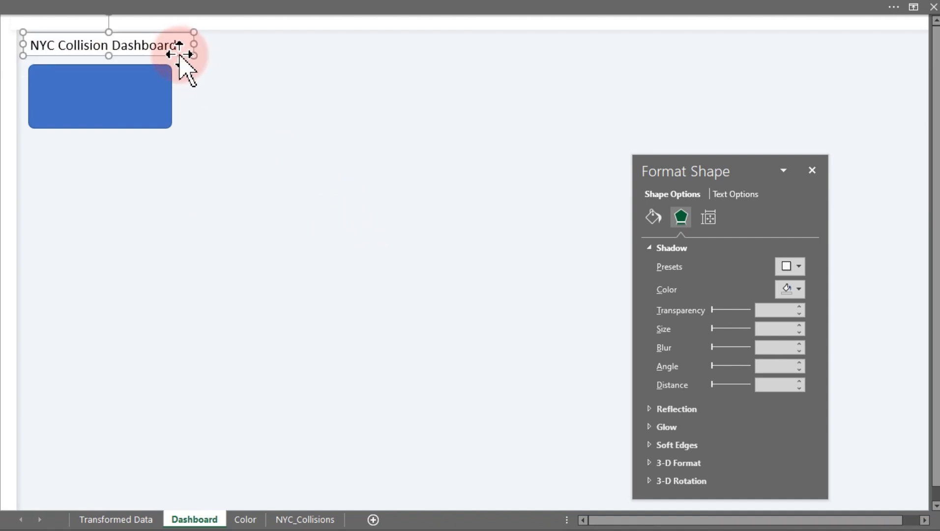
{"action": "left_click", "coordinate": [652, 218]}
{"action": "left_click", "coordinate": [674, 268]}
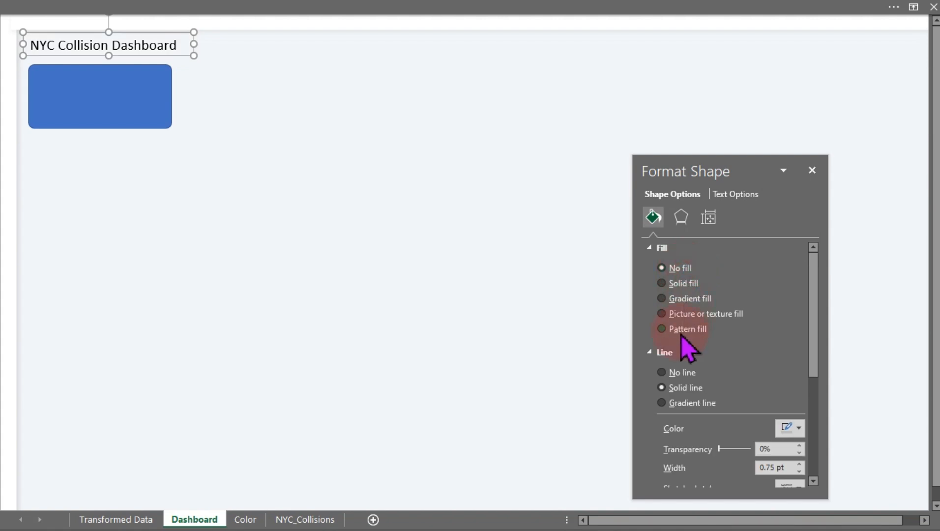
{"action": "left_click", "coordinate": [674, 372]}
Nudge the title text box slightly downward above the card.
{"action": "left_click_drag", "start_coordinate": [310, 235], "coordinate": [274, 233]}
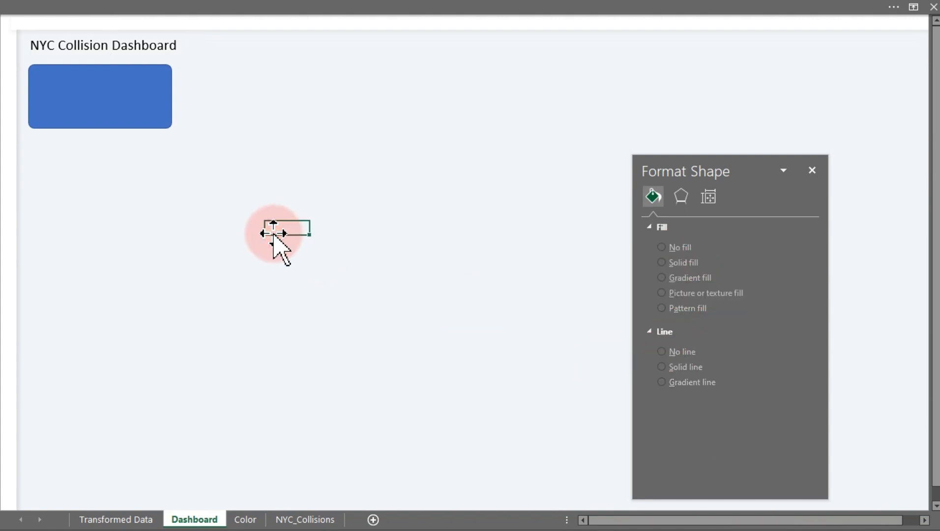
{"action": "left_click", "coordinate": [172, 53]}
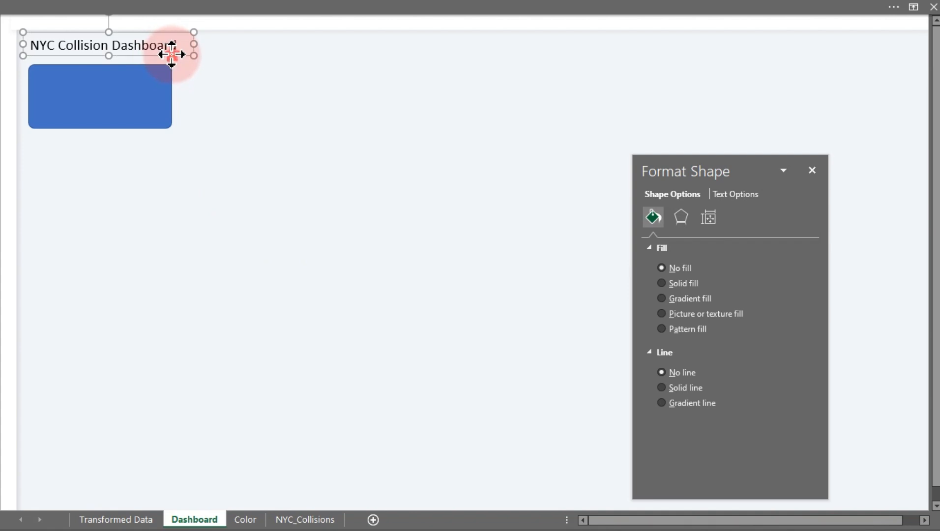
{"action": "left_click_drag", "start_coordinate": [172, 54], "coordinate": [172, 56]}
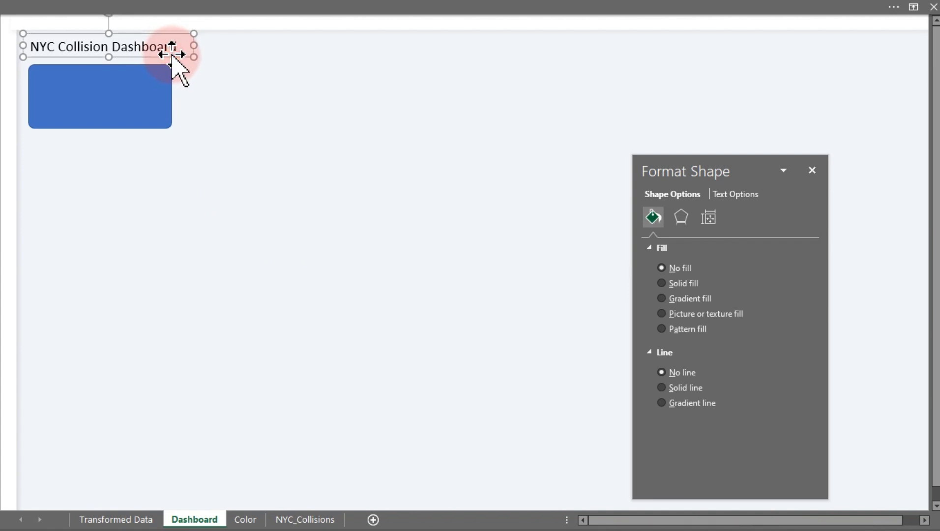
Duplicate the card twice to make a row of three cards.
{"action": "left_click", "coordinate": [145, 113]}
{"action": "left_click_drag", "start_coordinate": [146, 116], "coordinate": [334, 106]}
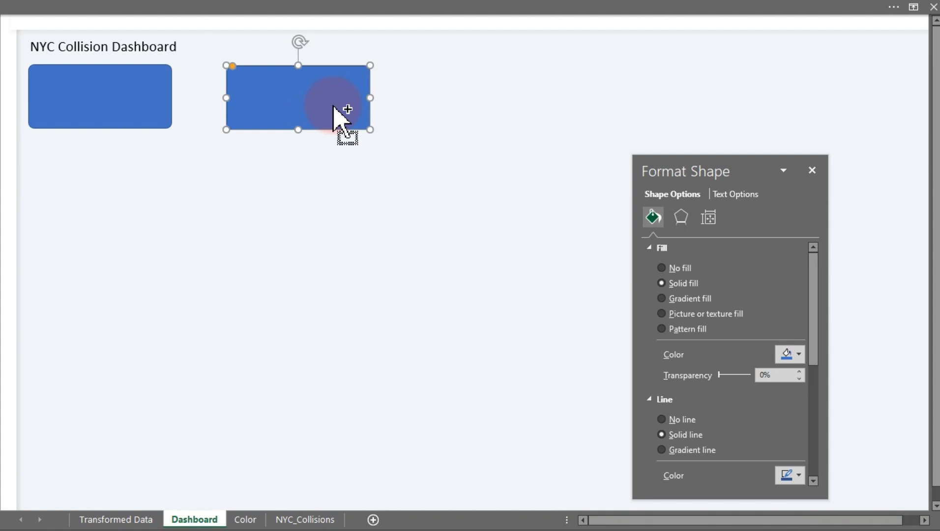
{"action": "key", "text": "F4"}
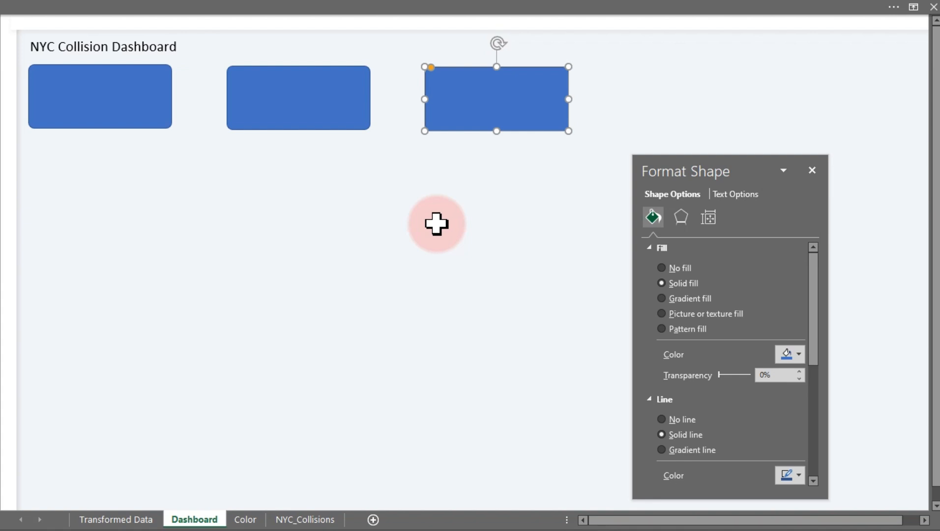
Align the three cards along their tops and distribute them horizontally, then close the Format Shape pane.
{"action": "left_click", "coordinate": [349, 122], "text": "ctrl"}
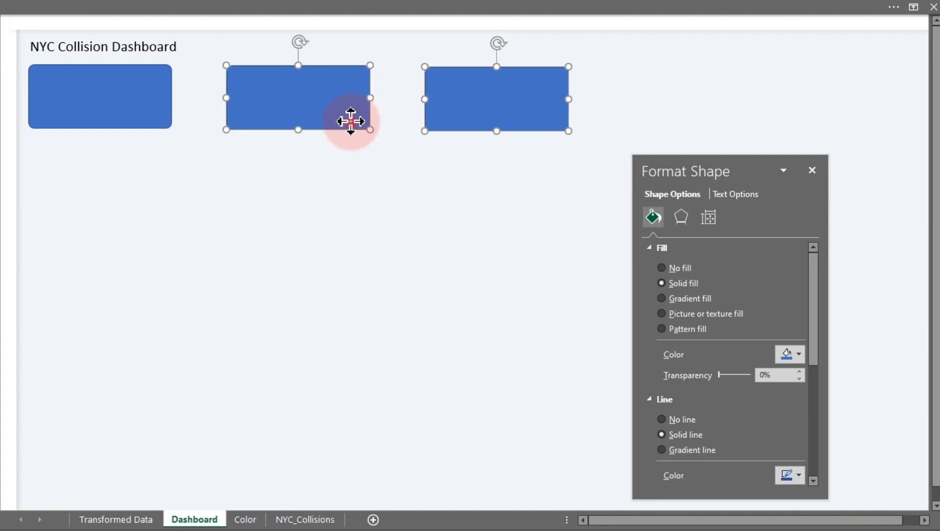
{"action": "left_click", "coordinate": [93, 96], "text": "ctrl"}
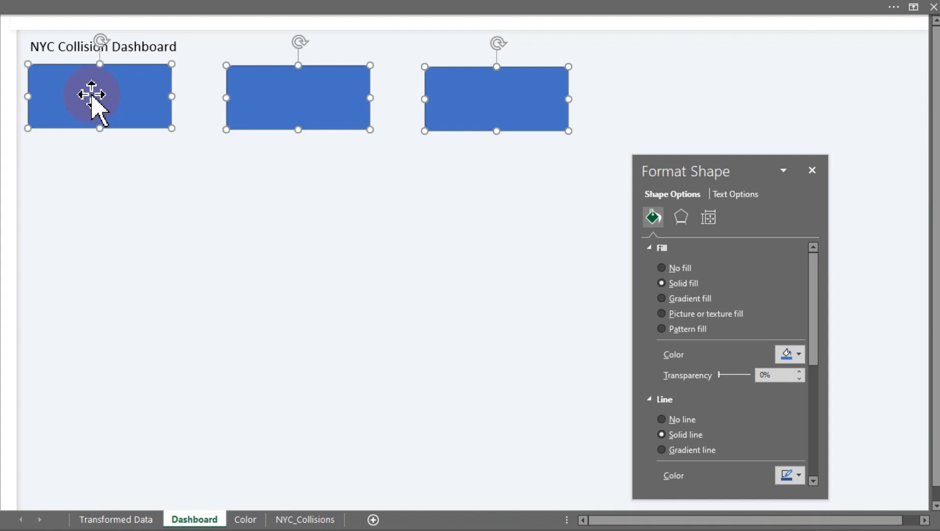
{"action": "left_click", "coordinate": [302, 10]}
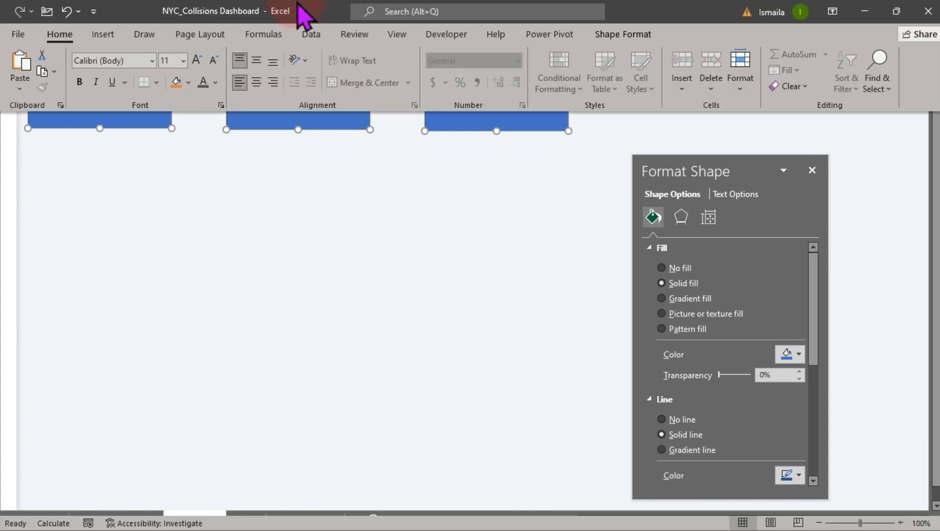
{"action": "left_click", "coordinate": [623, 34]}
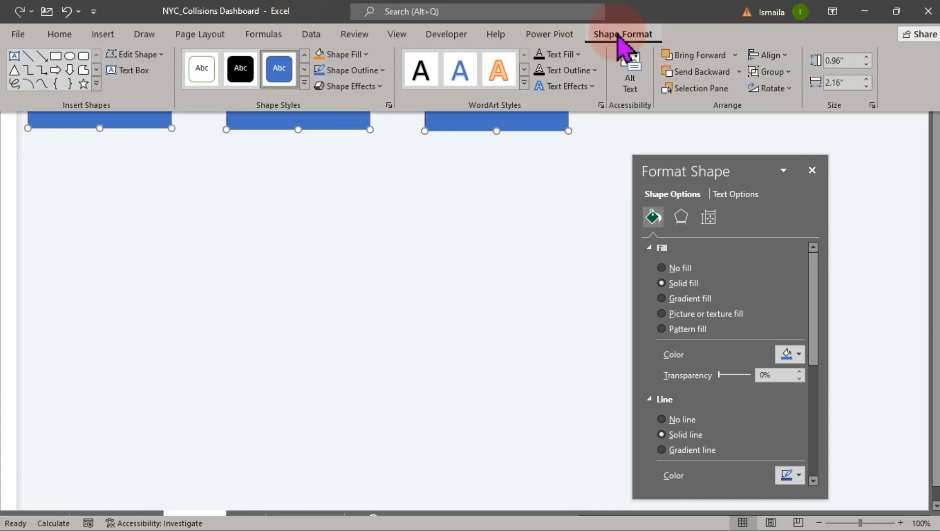
{"action": "left_click", "coordinate": [786, 57]}
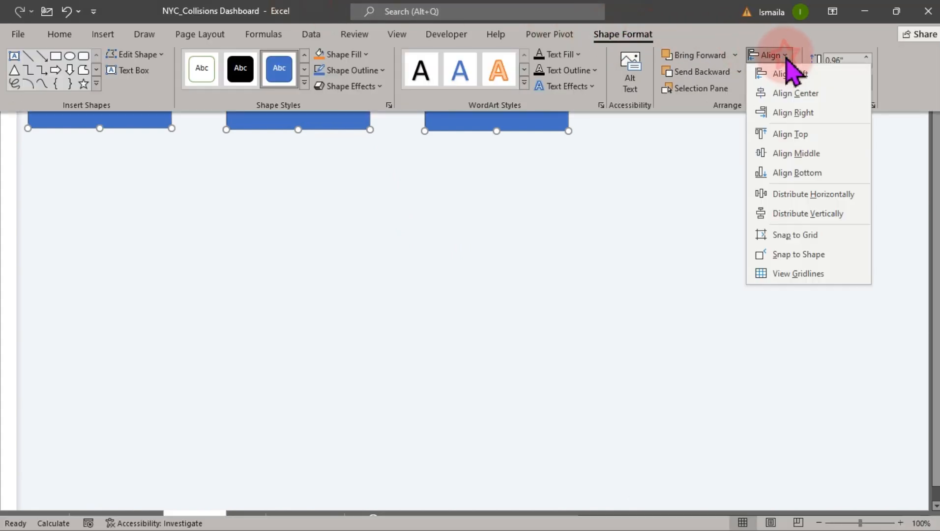
{"action": "left_click", "coordinate": [793, 132]}
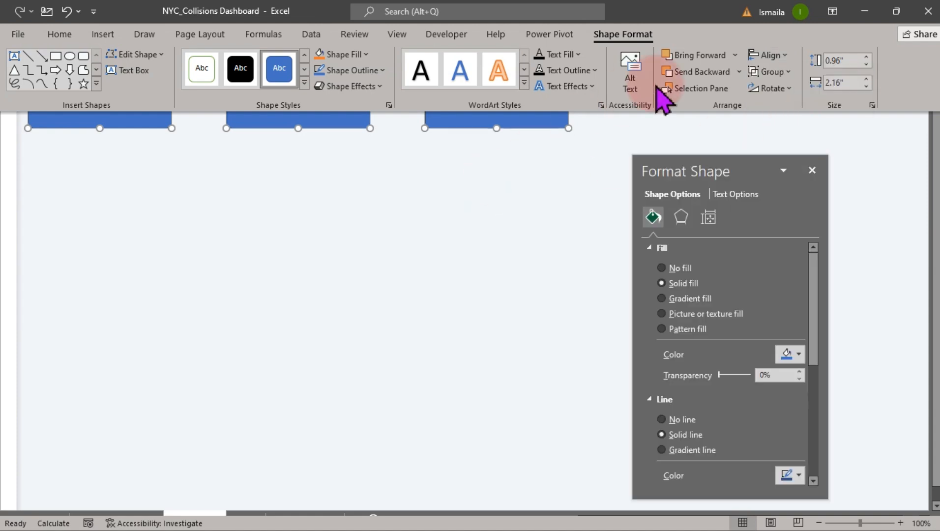
{"action": "left_click", "coordinate": [767, 60]}
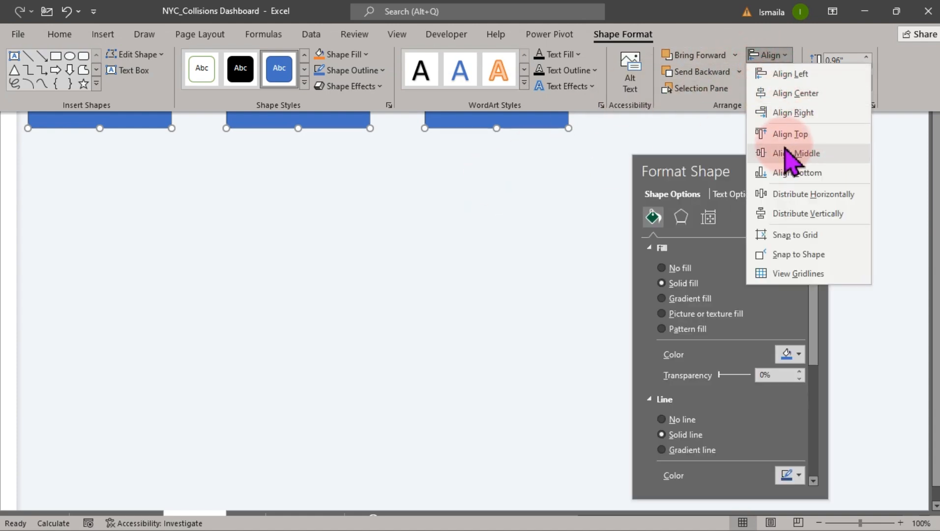
{"action": "left_click", "coordinate": [816, 195]}
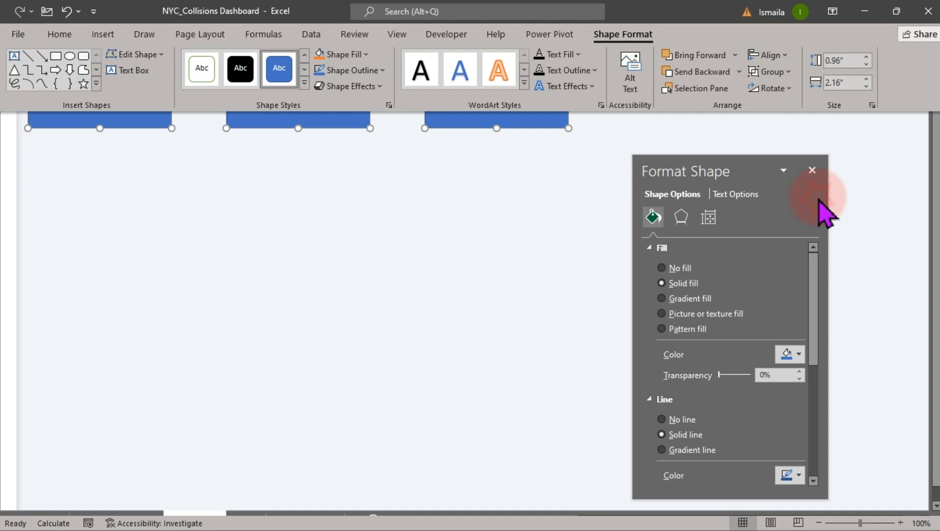
{"action": "key", "text": "ctrl+shift+F1"}
{"action": "left_click", "coordinate": [380, 230]}
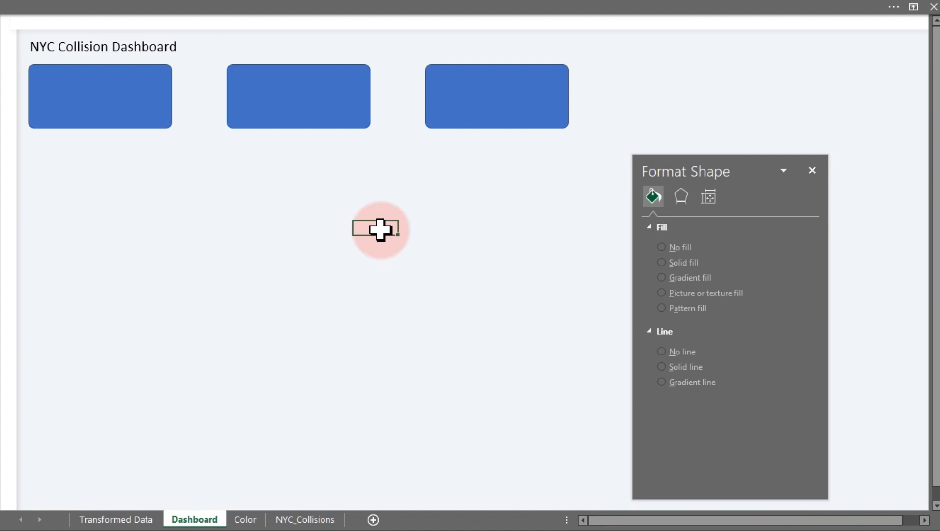
{"action": "left_click", "coordinate": [812, 170]}
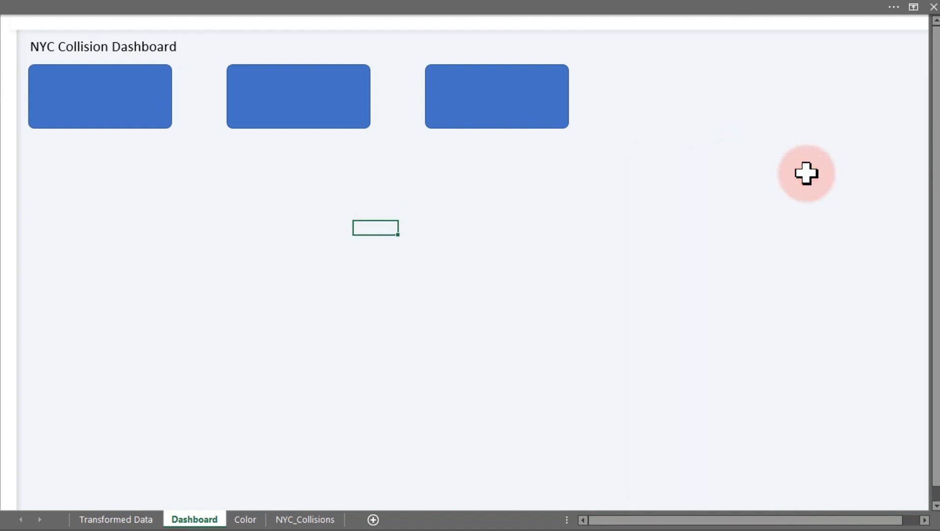
{"action": "left_click", "coordinate": [78, 101]}
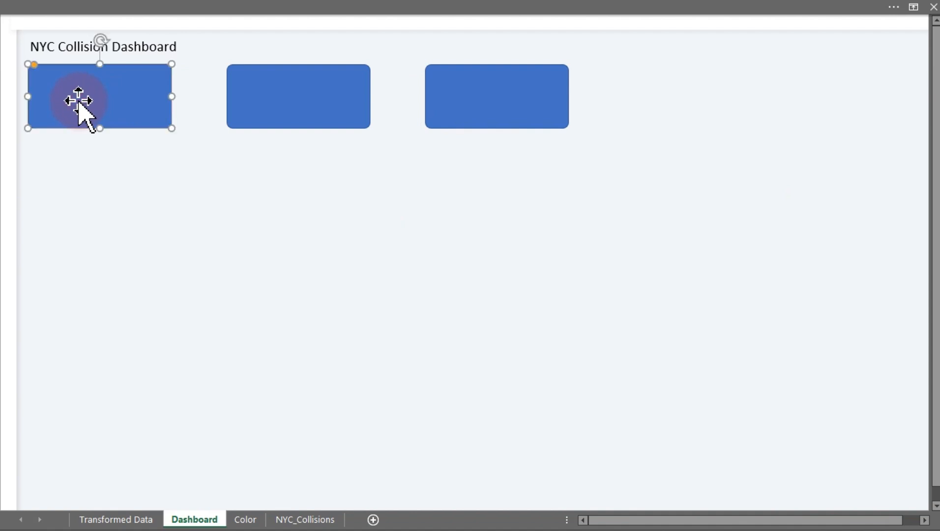
{"action": "left_click", "coordinate": [281, 105]}
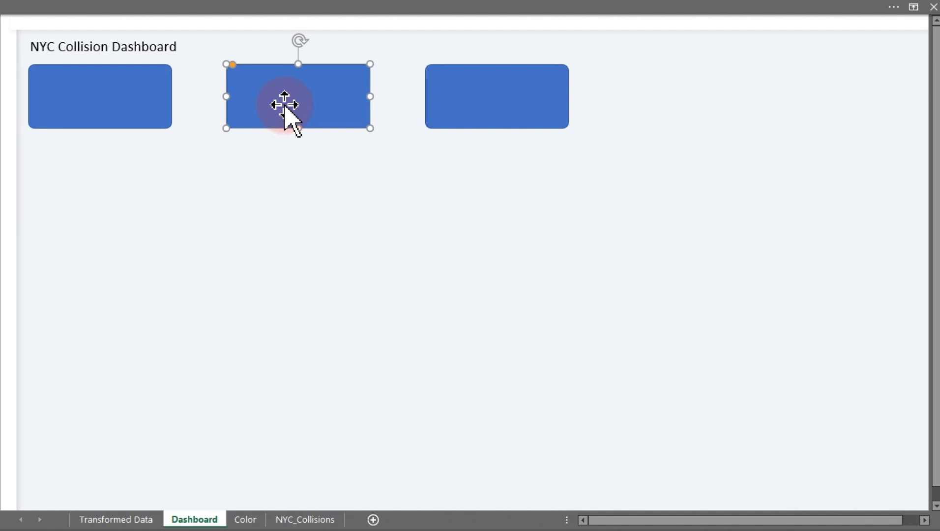
{"action": "left_click", "coordinate": [508, 105]}
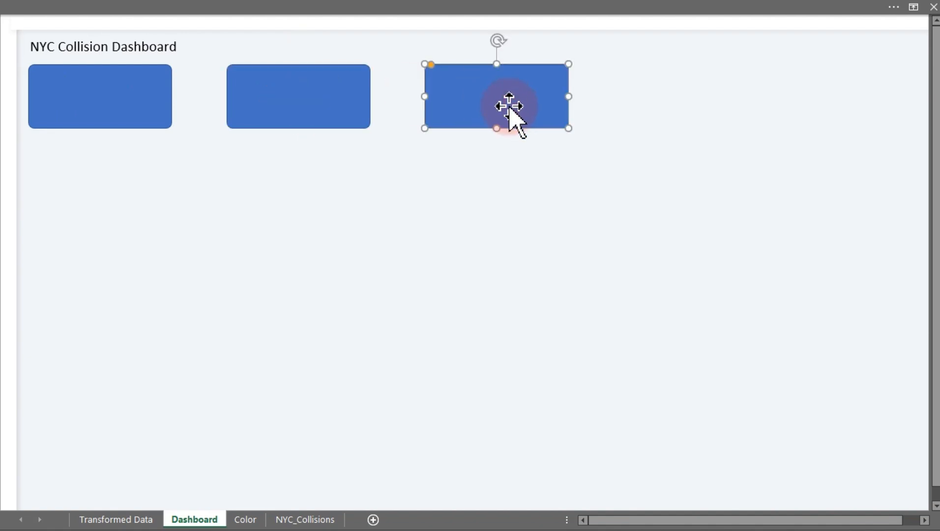
Copy the orange, red-orange and dark red swatches from the Color sheet onto the Dashboard sheet.
{"action": "left_click", "coordinate": [240, 520]}
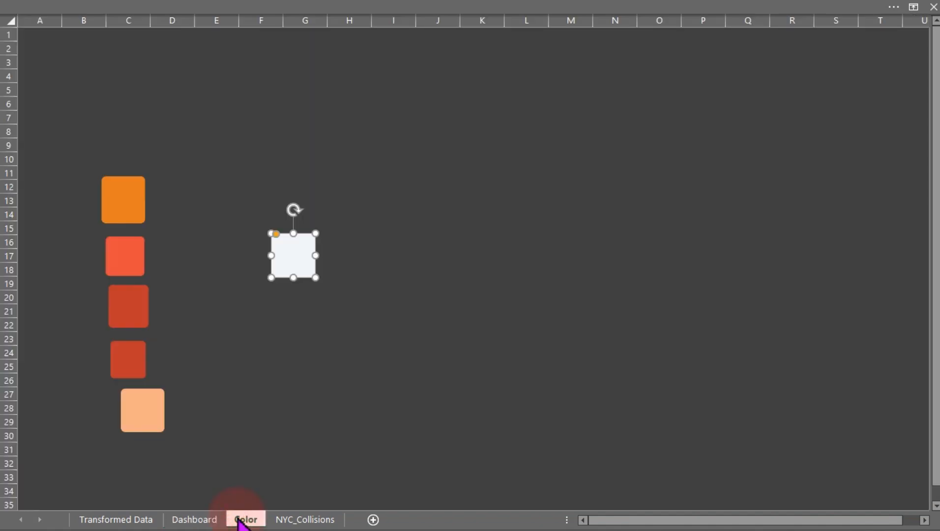
{"action": "left_click", "coordinate": [136, 248]}
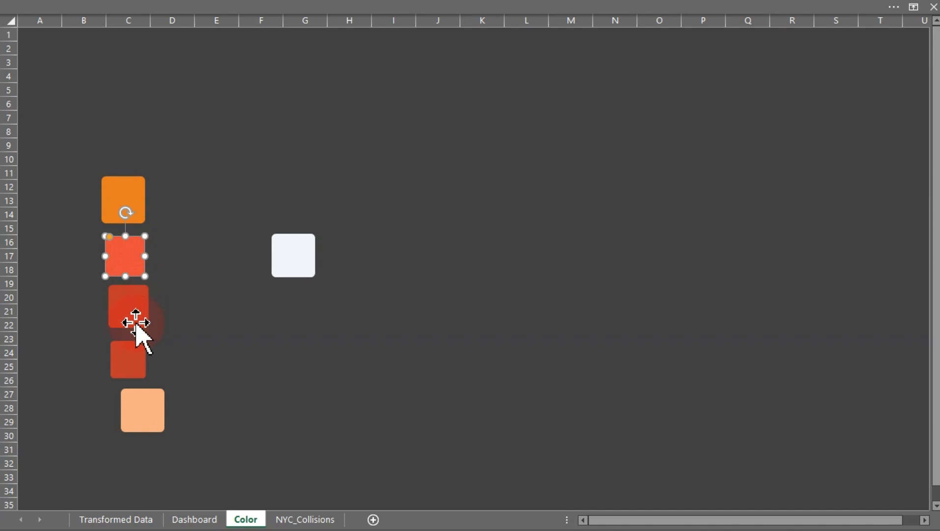
{"action": "left_click", "coordinate": [135, 356], "text": "ctrl"}
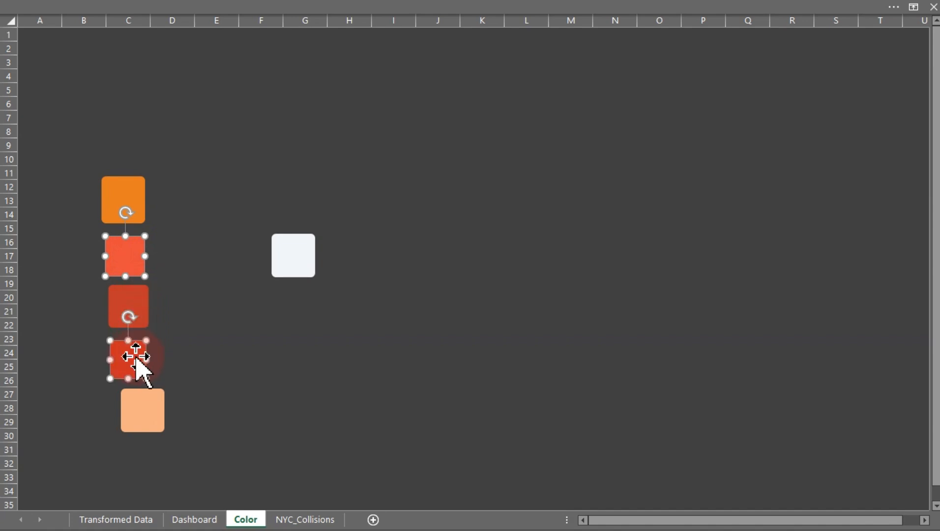
{"action": "left_click", "coordinate": [129, 199], "text": "ctrl"}
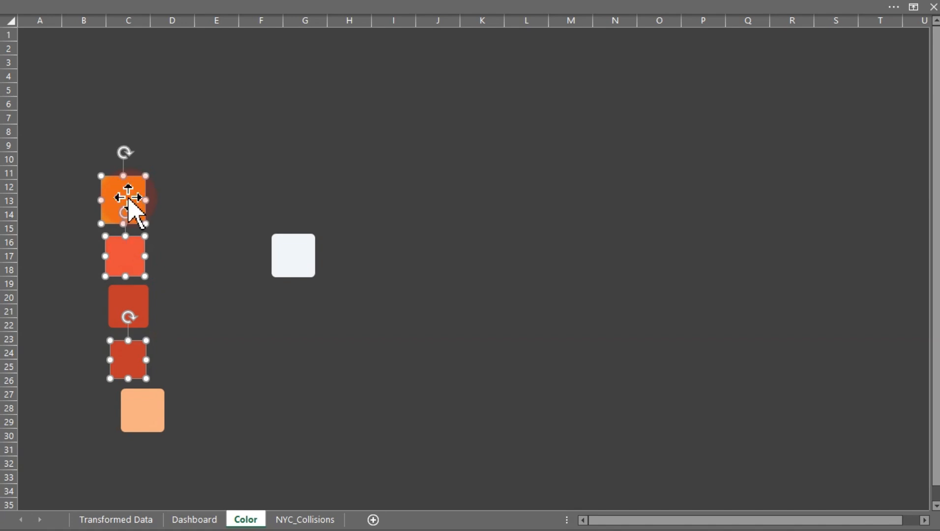
{"action": "left_click", "coordinate": [211, 521]}
{"action": "left_click_drag", "start_coordinate": [210, 520], "coordinate": [147, 222]}
{"action": "left_click", "coordinate": [261, 249]}
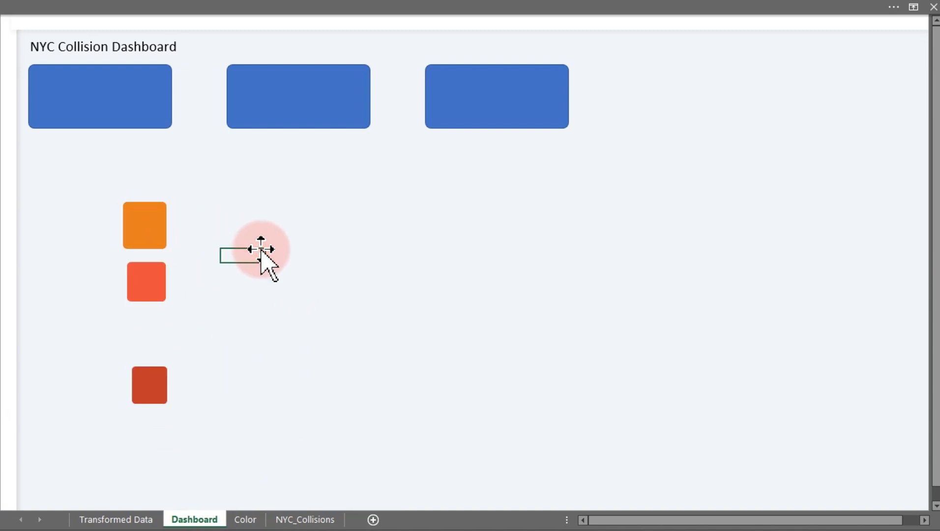
{"action": "left_click", "coordinate": [128, 76]}
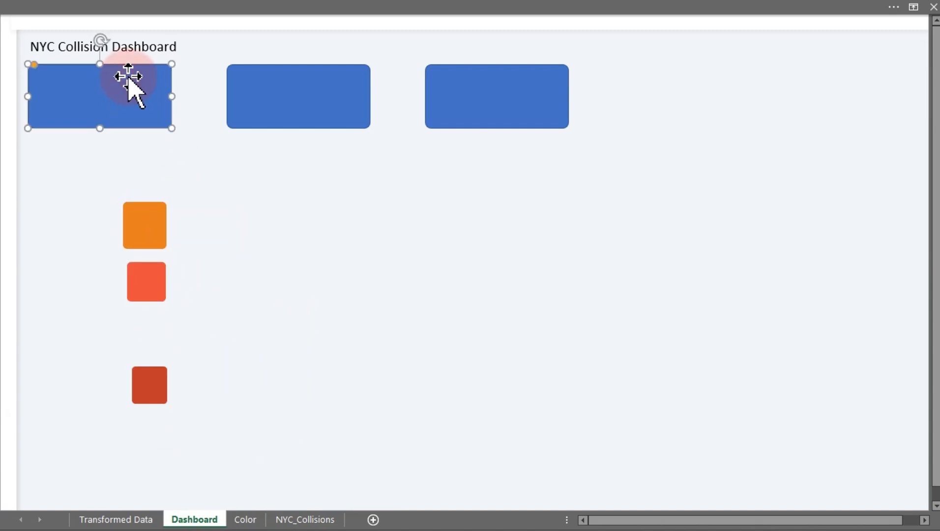
{"action": "key", "text": "ctrl+1"}
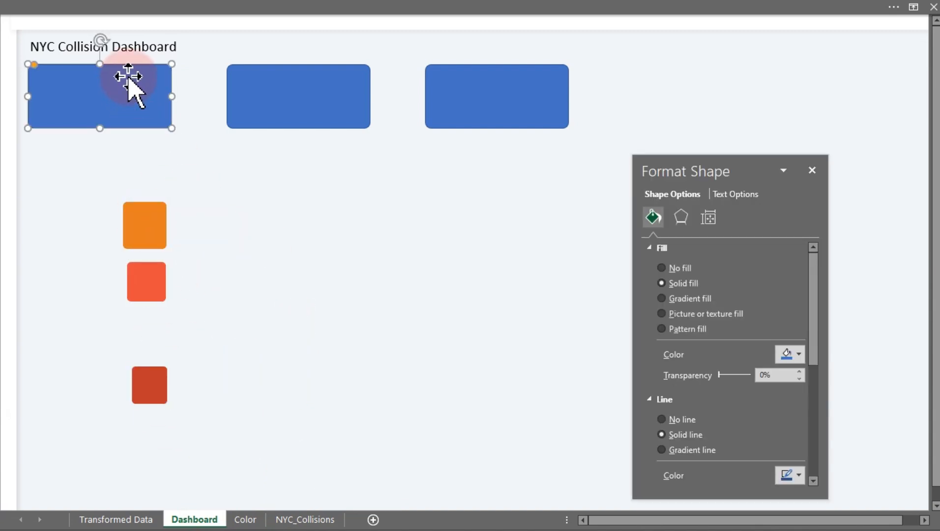
{"action": "left_click", "coordinate": [797, 354]}
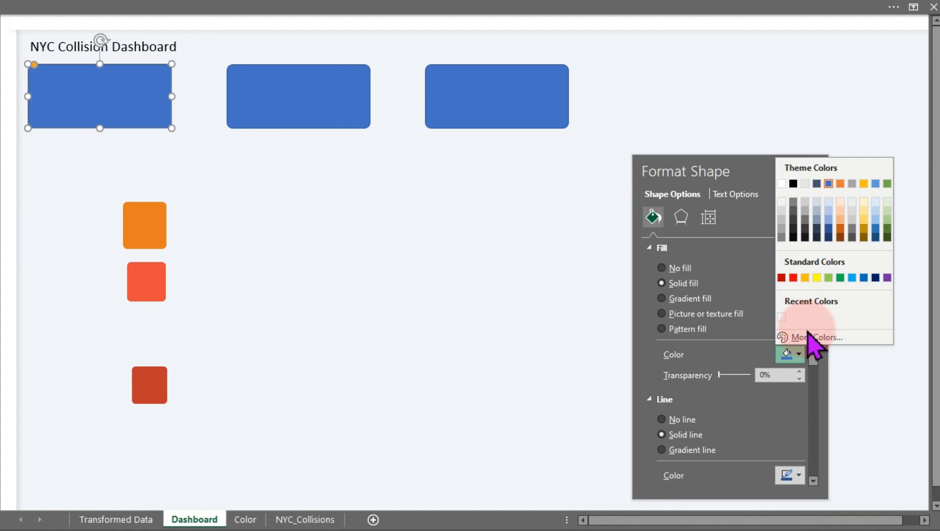
{"action": "left_click", "coordinate": [442, 292]}
{"action": "left_click", "coordinate": [443, 293]}
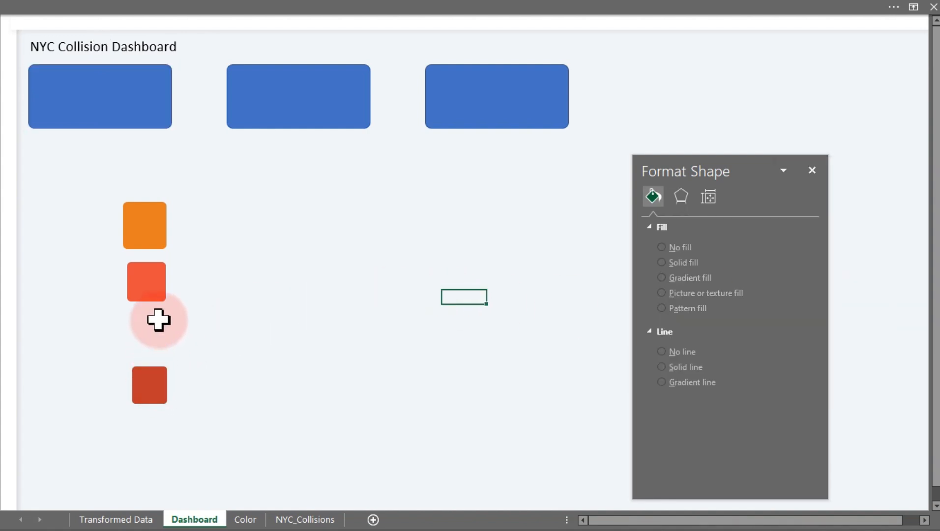
Apply the red-orange swatch's formatting to the first card with Format Painter.
{"action": "left_click", "coordinate": [148, 281]}
{"action": "left_click", "coordinate": [101, 10]}
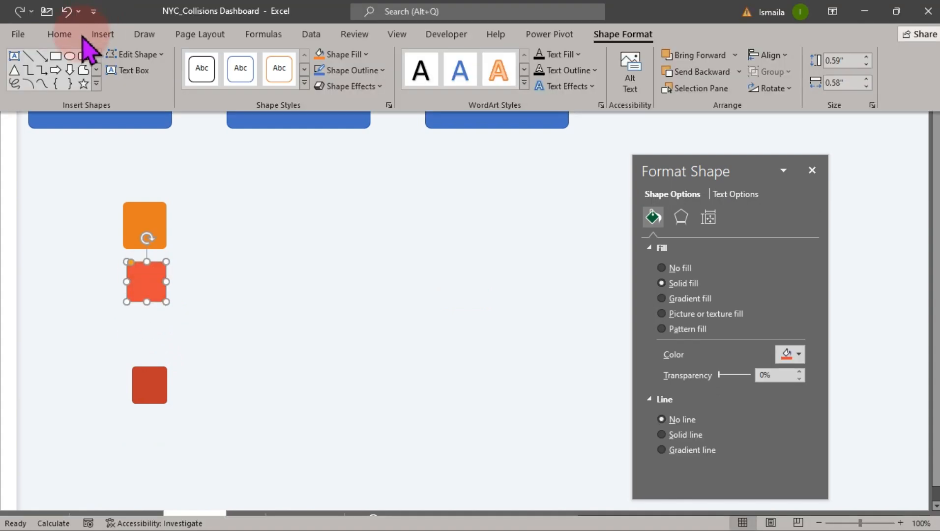
{"action": "left_click", "coordinate": [55, 39]}
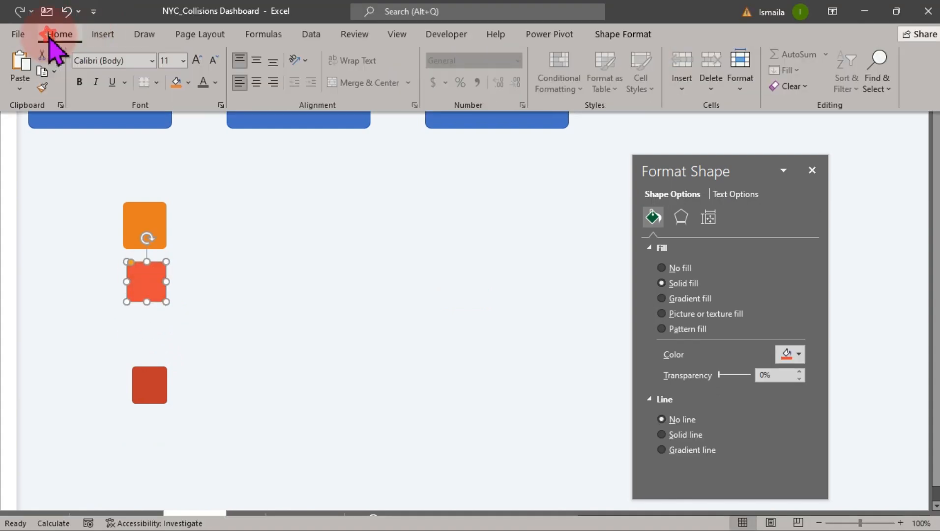
{"action": "left_click", "coordinate": [42, 87]}
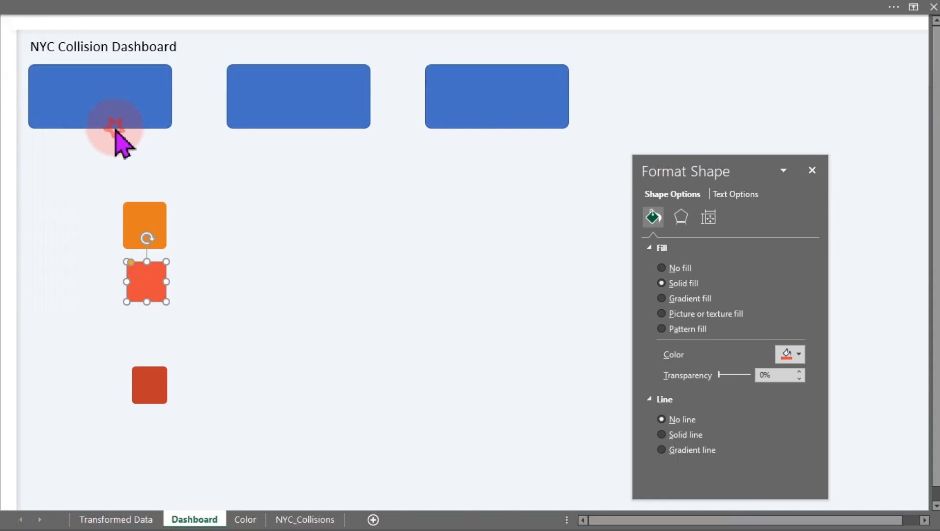
{"action": "left_click", "coordinate": [116, 110]}
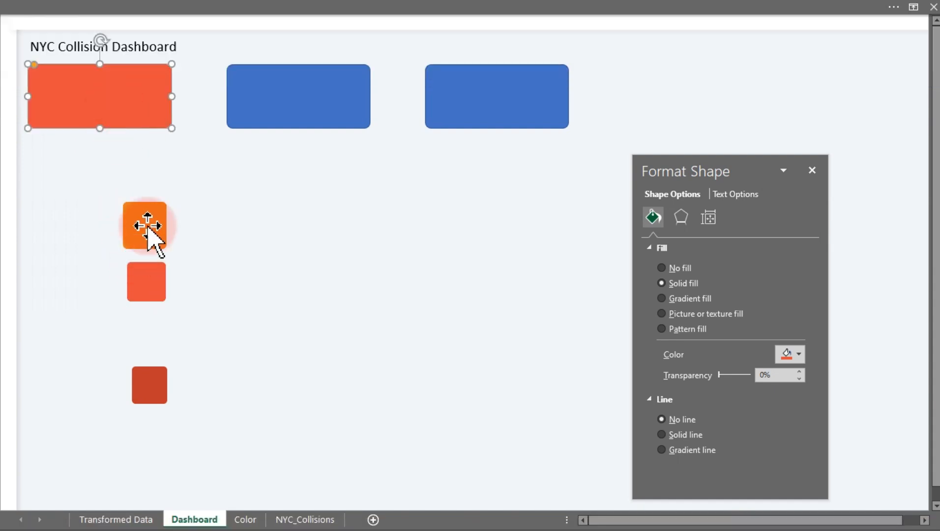
Apply the dark red swatch's formatting to the second card with Format Painter.
{"action": "left_click", "coordinate": [156, 394]}
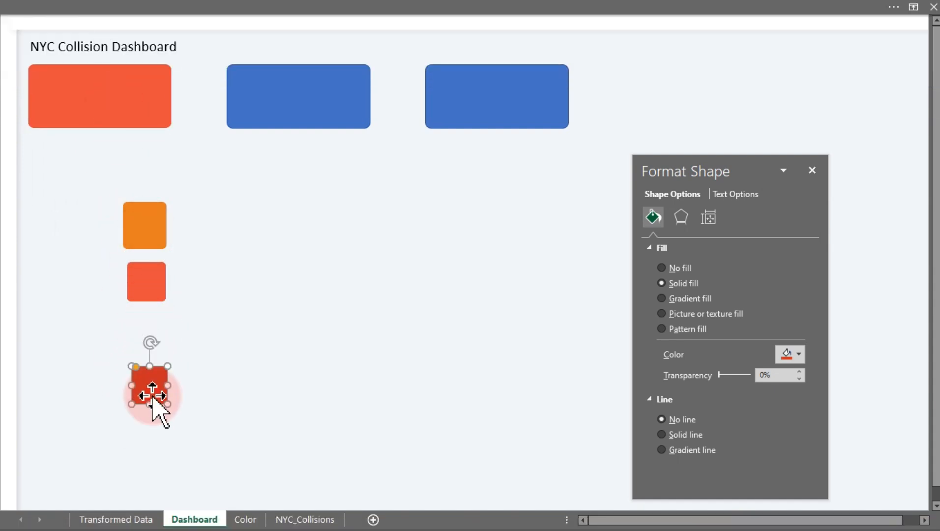
{"action": "left_click", "coordinate": [117, 14]}
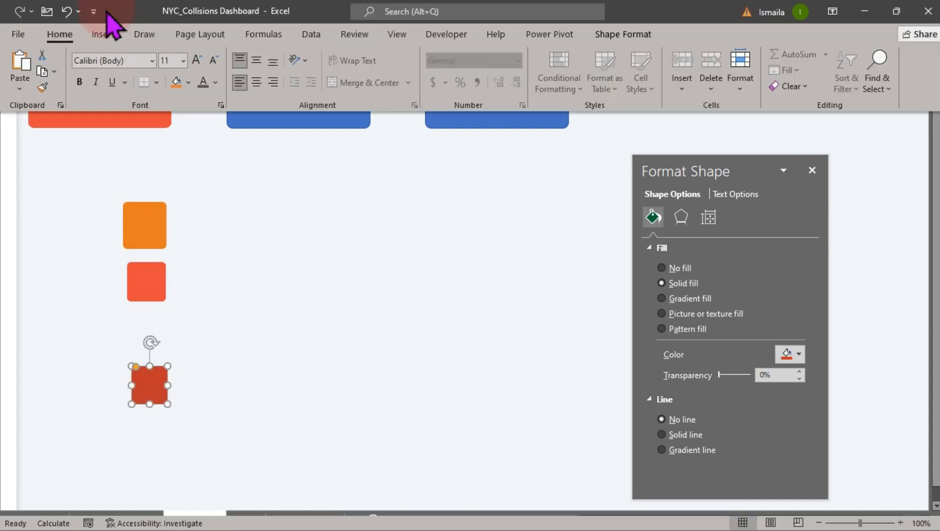
{"action": "left_click", "coordinate": [42, 89]}
{"action": "left_click", "coordinate": [290, 117]}
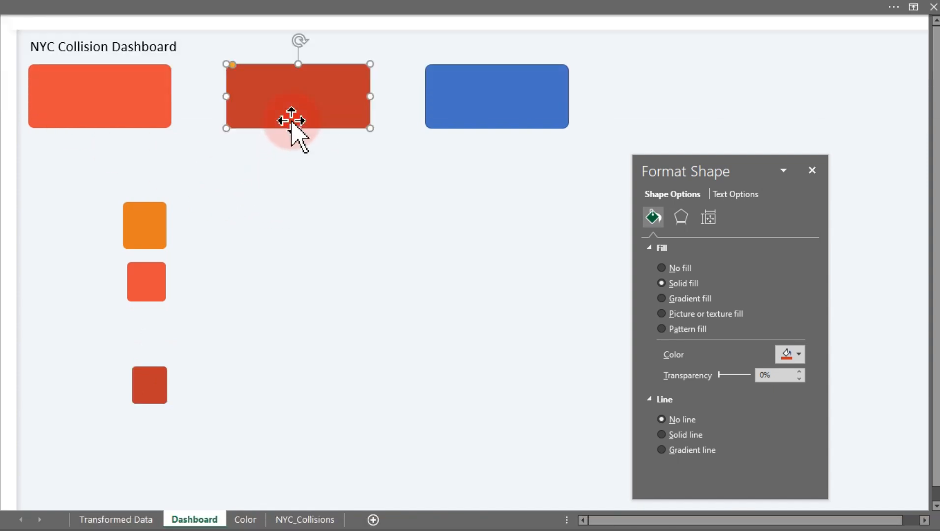
Apply the orange swatch's formatting to the third card with Format Painter.
{"action": "left_click", "coordinate": [145, 226]}
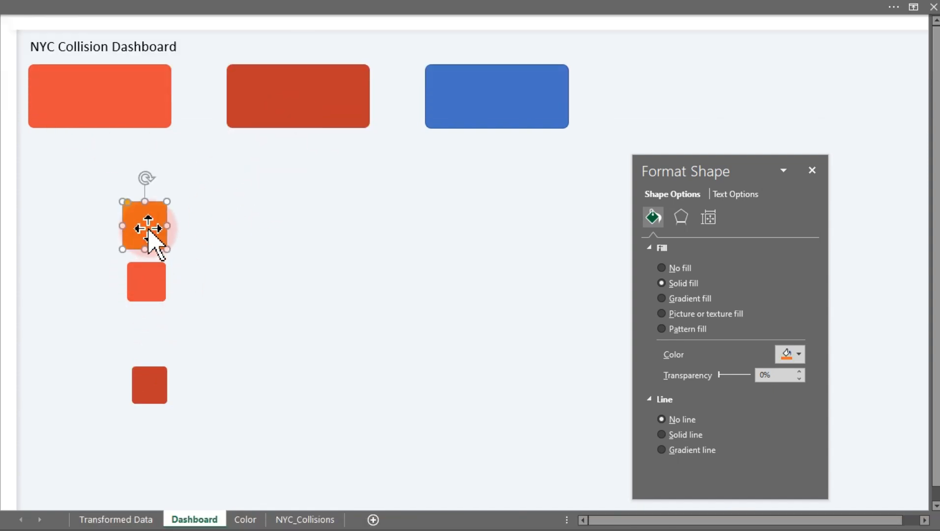
{"action": "left_click", "coordinate": [142, 11]}
{"action": "left_click", "coordinate": [45, 87]}
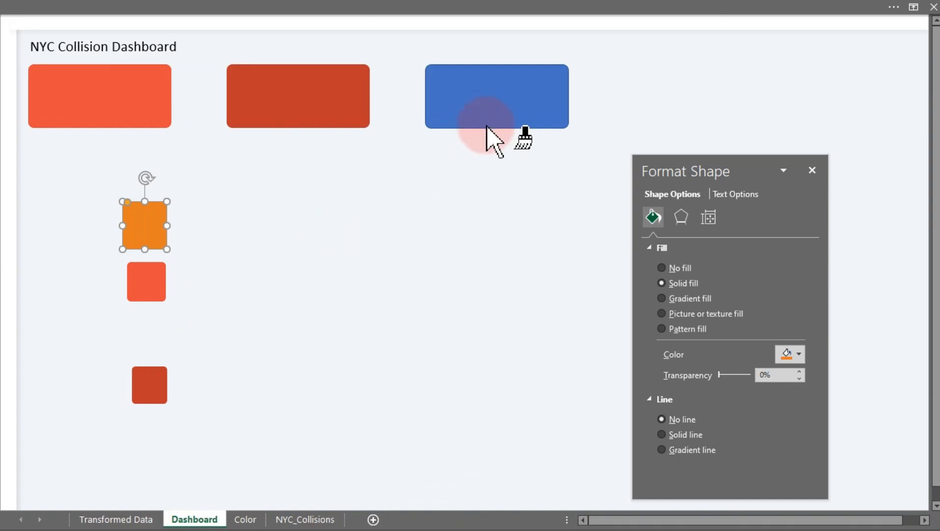
{"action": "left_click", "coordinate": [506, 105]}
Check the second card's fill colour, then select all three colour swatches and delete them.
{"action": "left_click", "coordinate": [278, 293]}
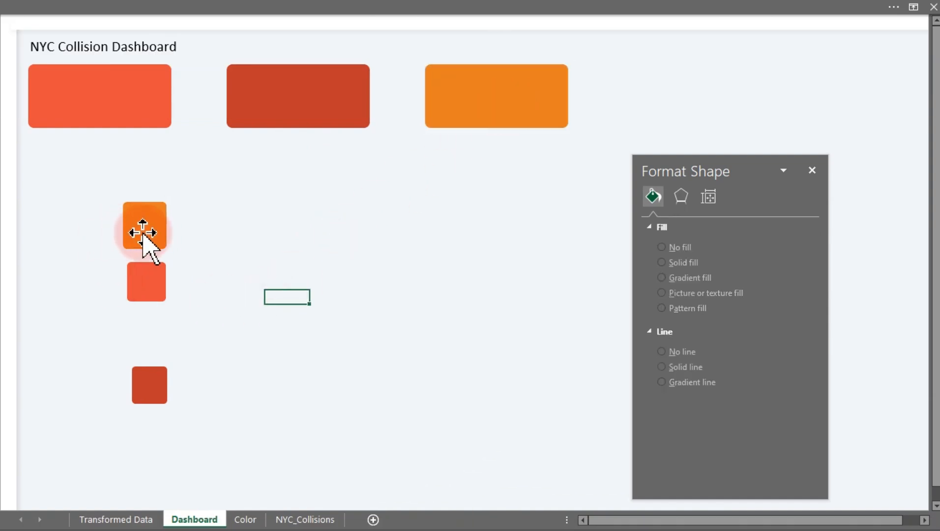
{"action": "left_click", "coordinate": [336, 98]}
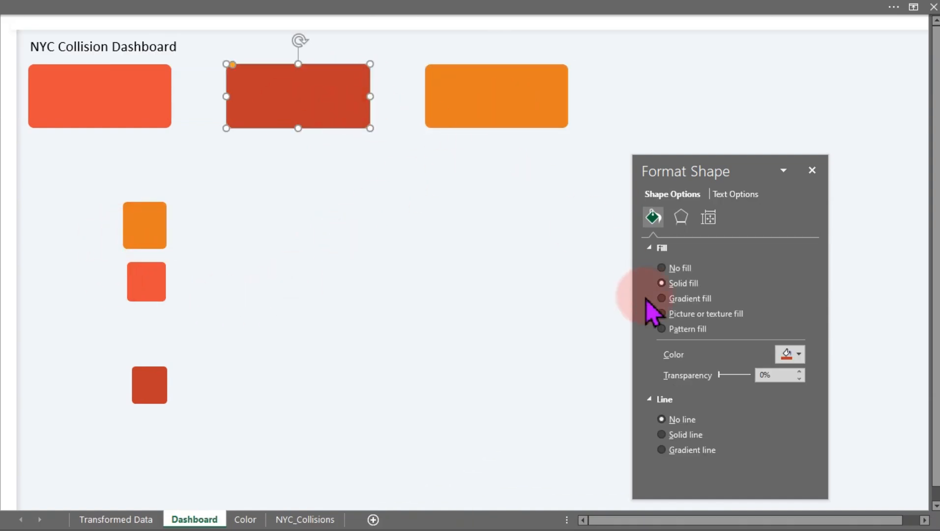
{"action": "left_click", "coordinate": [802, 349]}
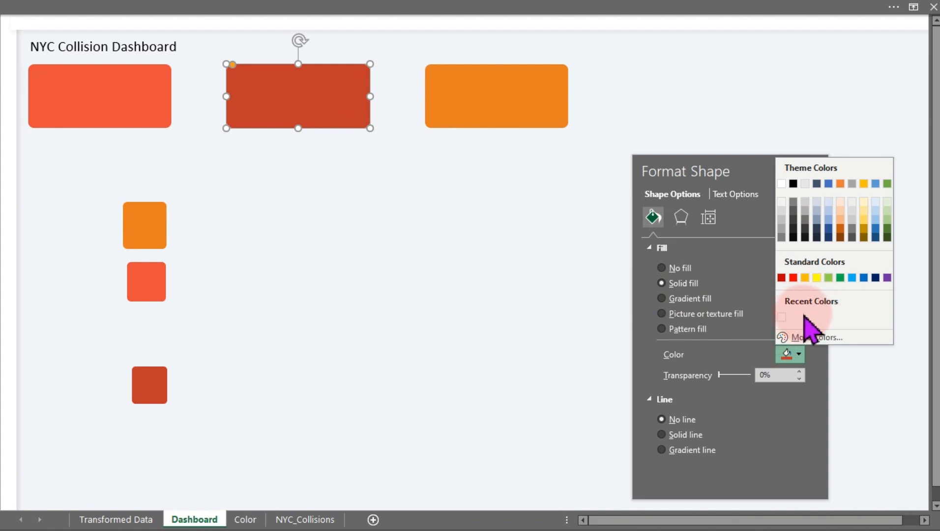
{"action": "left_click", "coordinate": [128, 224]}
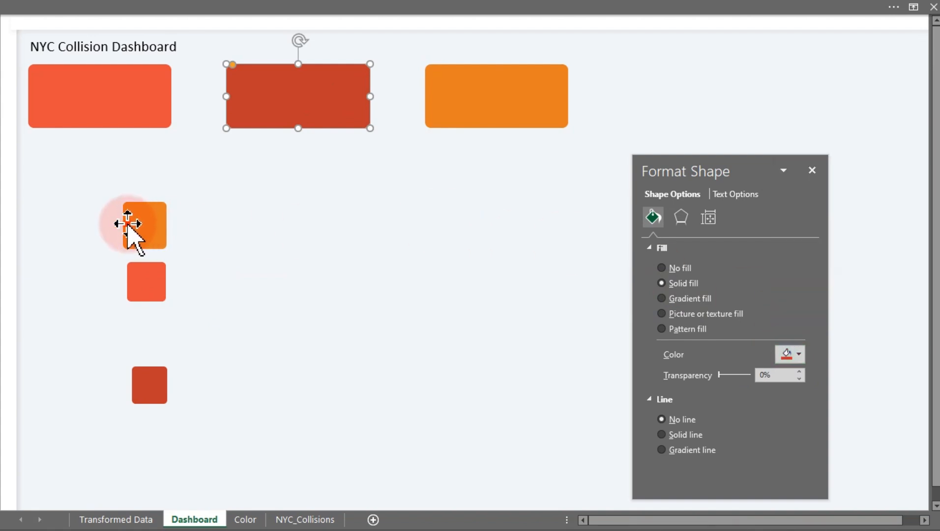
{"action": "left_click", "coordinate": [128, 224]}
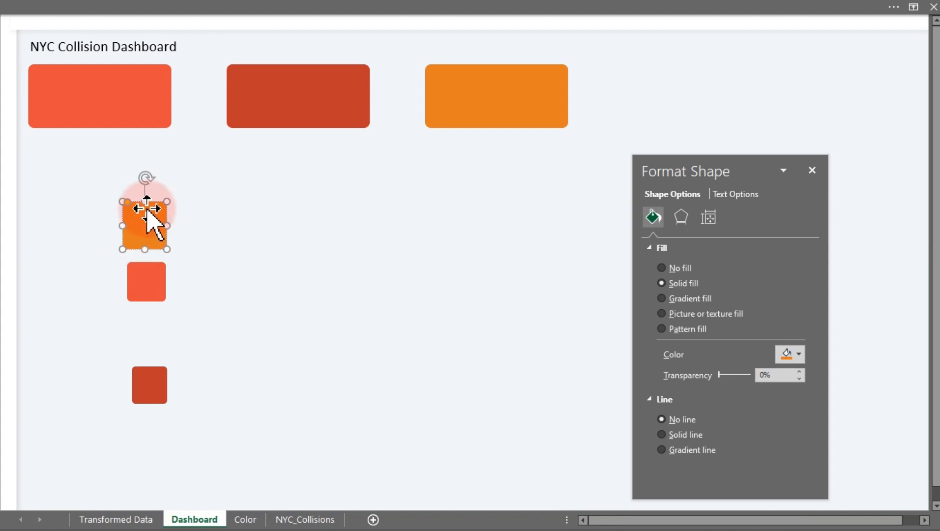
{"action": "left_click", "coordinate": [137, 269], "text": "shift"}
{"action": "left_click", "coordinate": [145, 386], "text": "shift"}
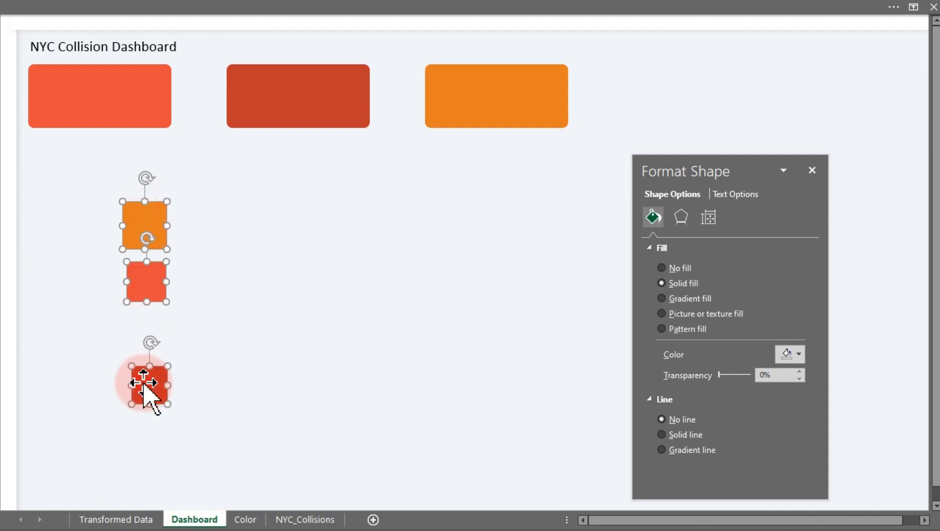
{"action": "key", "text": "Delete"}
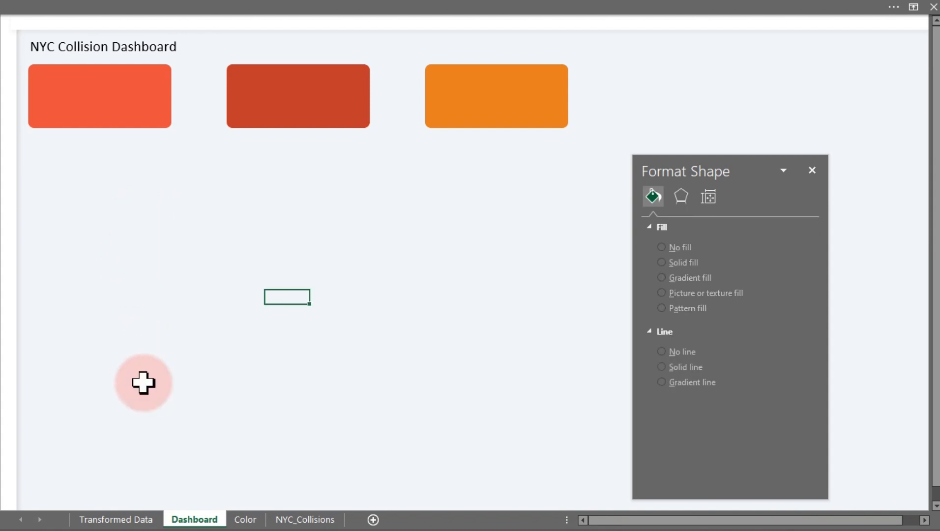
{"action": "left_click", "coordinate": [114, 141]}
{"action": "left_click", "coordinate": [120, 6]}
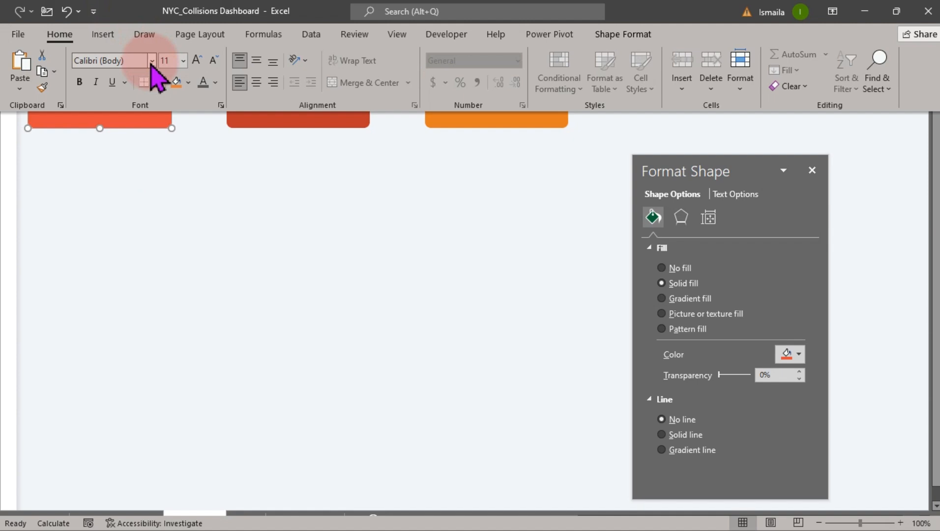
{"action": "left_click", "coordinate": [188, 82]}
{"action": "left_click", "coordinate": [344, 350]}
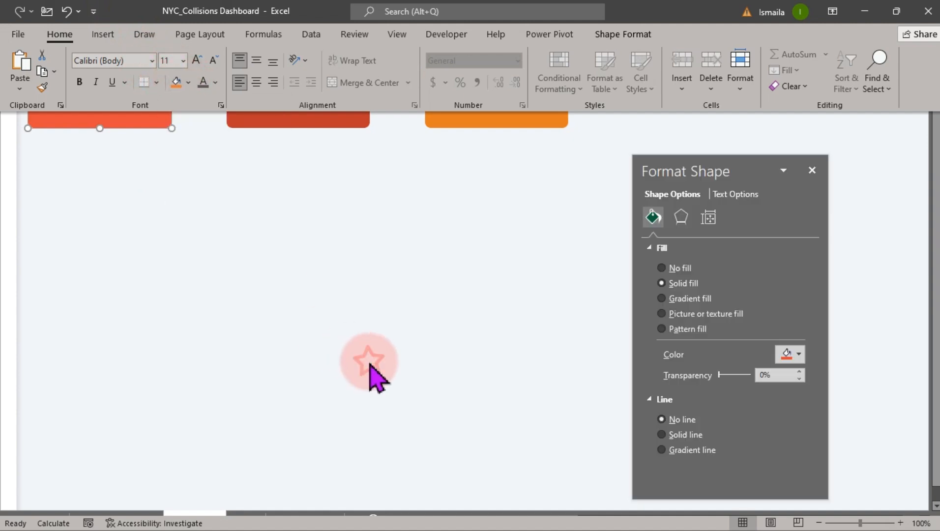
{"action": "left_click", "coordinate": [292, 304]}
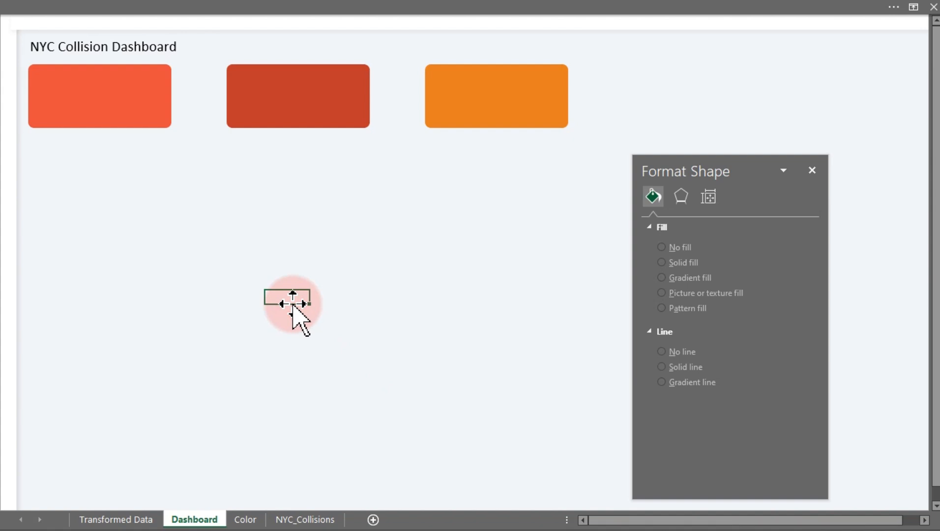
Insert an oval circle about 0.44 in wide in the top-left corner of the first card.
{"action": "left_click", "coordinate": [182, 7]}
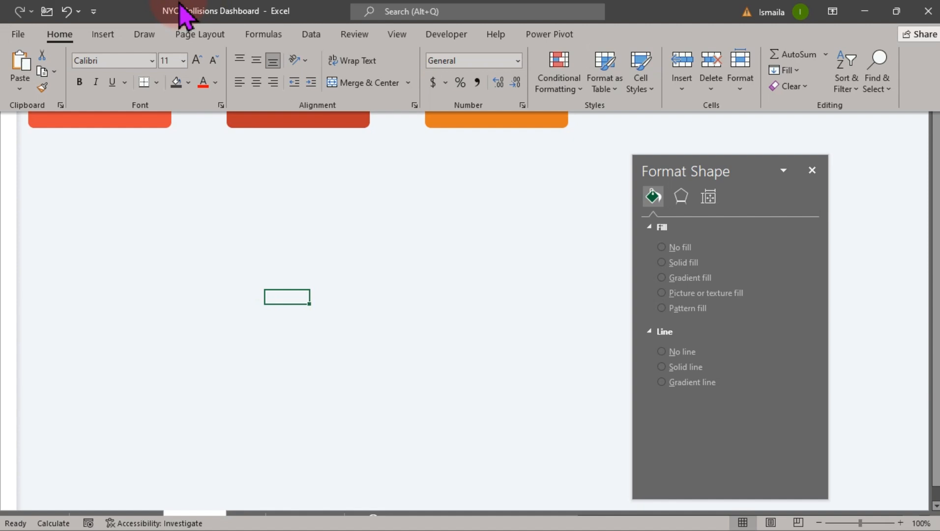
{"action": "left_click", "coordinate": [103, 34]}
{"action": "left_click", "coordinate": [166, 73]}
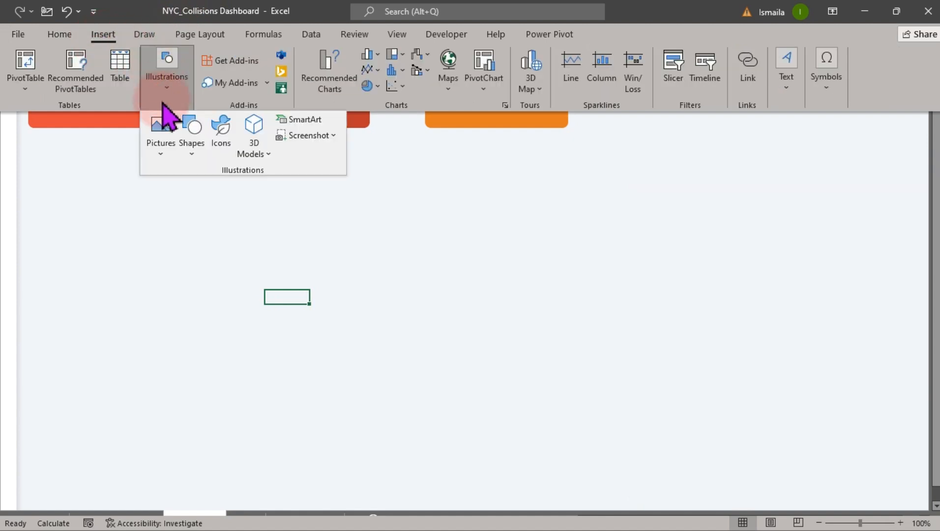
{"action": "left_click", "coordinate": [192, 148]}
{"action": "left_click", "coordinate": [240, 189]}
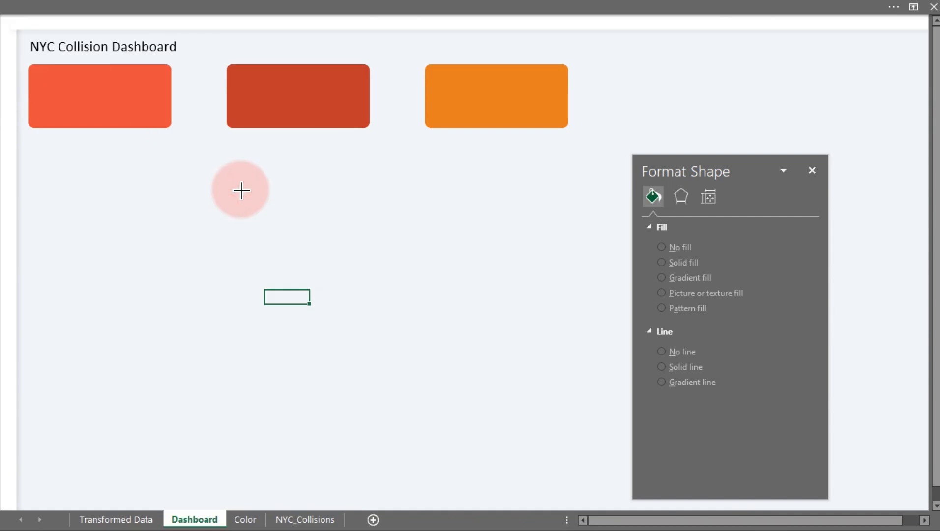
{"action": "mouse_move", "coordinate": [242, 191]}
{"action": "left_mouse_down"}
{"action": "mouse_move", "coordinate": [259, 221]}
{"action": "mouse_move", "coordinate": [252, 248]}
{"action": "mouse_move", "coordinate": [36, 133]}
{"action": "mouse_move", "coordinate": [48, 127]}
{"action": "left_mouse_up"}
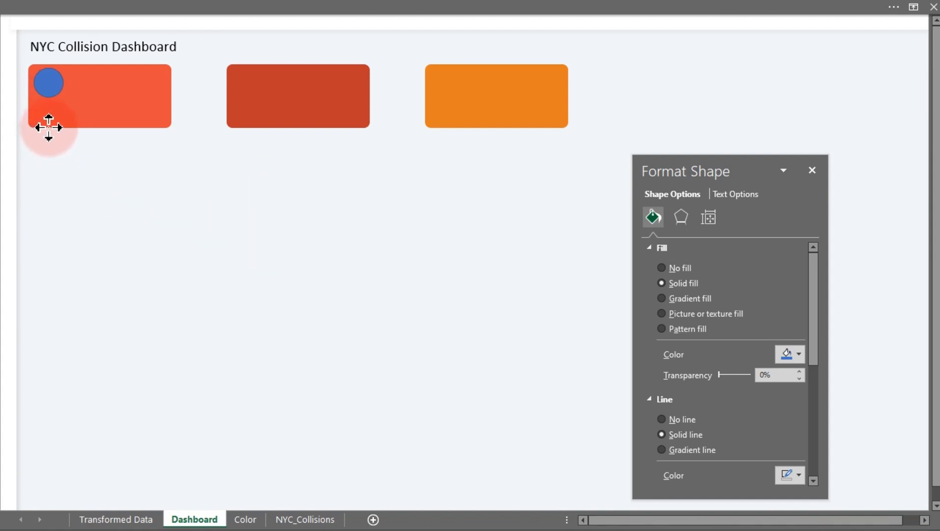
{"action": "left_click_drag", "start_coordinate": [48, 127], "coordinate": [49, 123]}
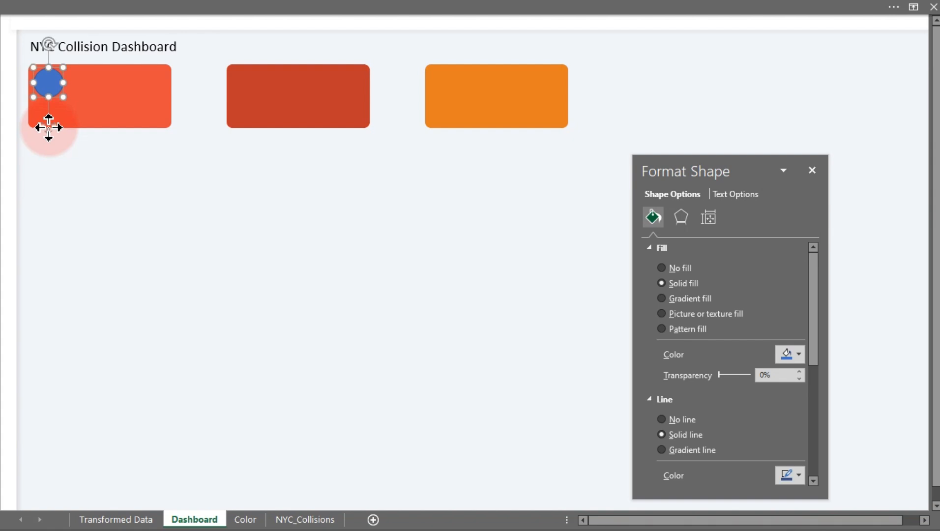
Remove the circle's outline and give it a white solid fill.
{"action": "left_click", "coordinate": [677, 419]}
{"action": "left_click", "coordinate": [792, 355]}
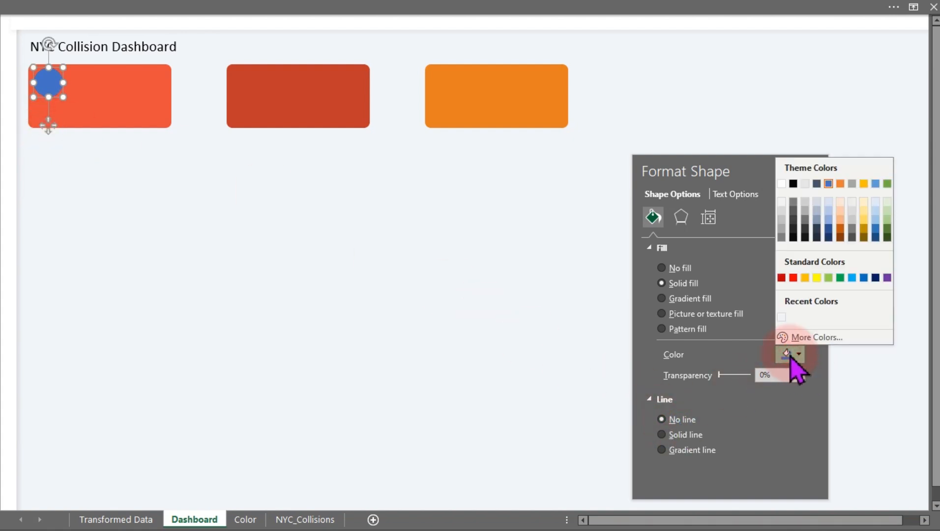
{"action": "left_click", "coordinate": [782, 317]}
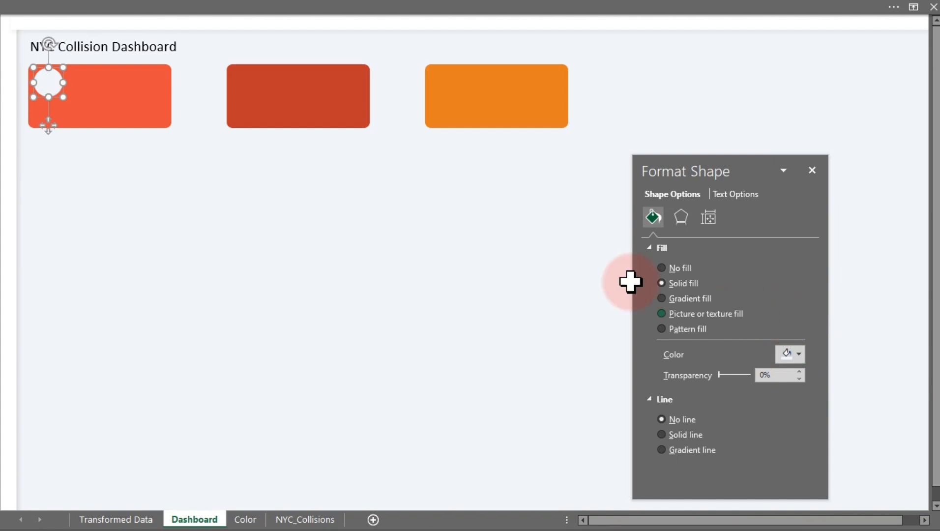
{"action": "left_click", "coordinate": [326, 244]}
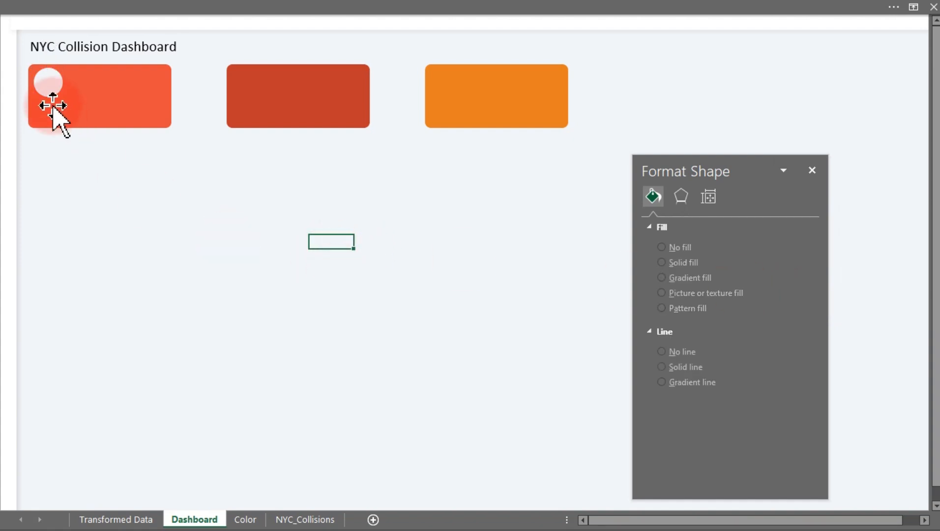
Copy the white circle onto the second card and duplicate it onto the third card.
{"action": "left_click", "coordinate": [48, 83]}
{"action": "left_click_drag", "start_coordinate": [50, 86], "coordinate": [248, 132]}
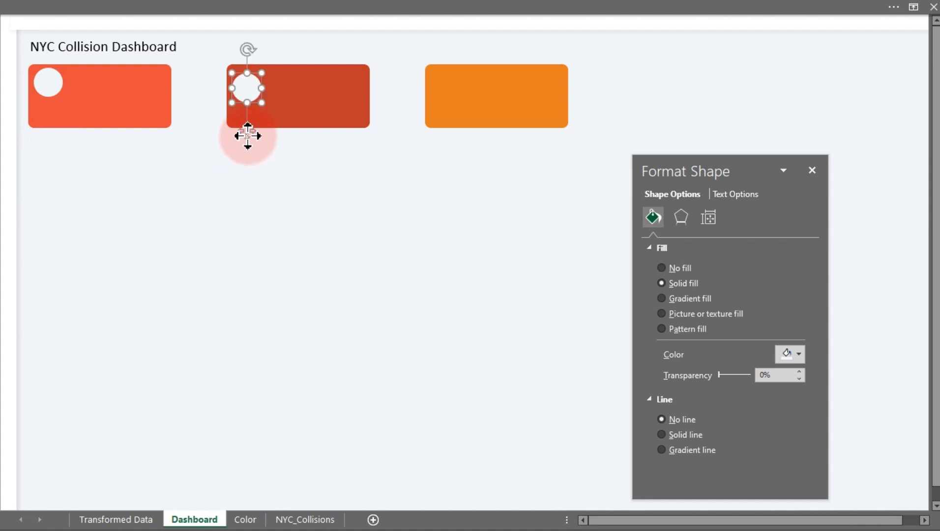
{"action": "key", "text": "ctrl+d"}
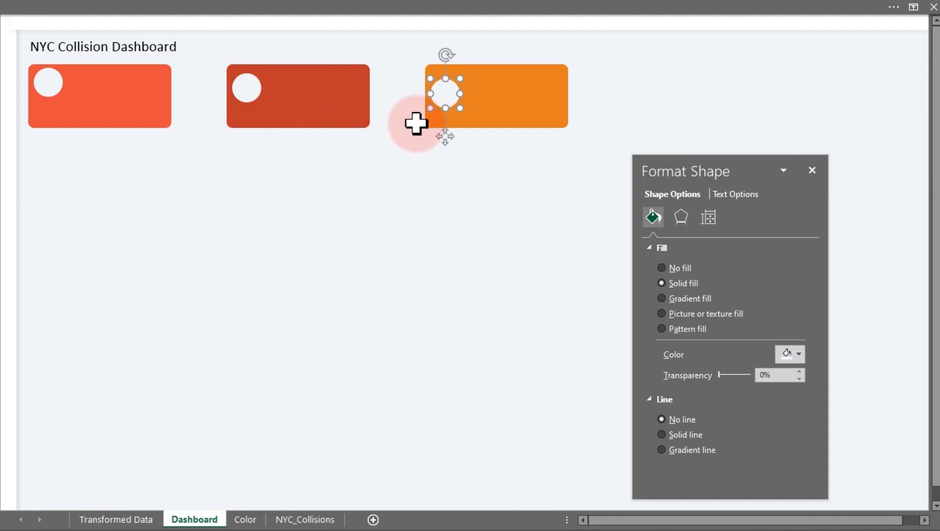
Select all three circles and align them along their tops.
{"action": "left_click", "coordinate": [241, 89], "text": "ctrl"}
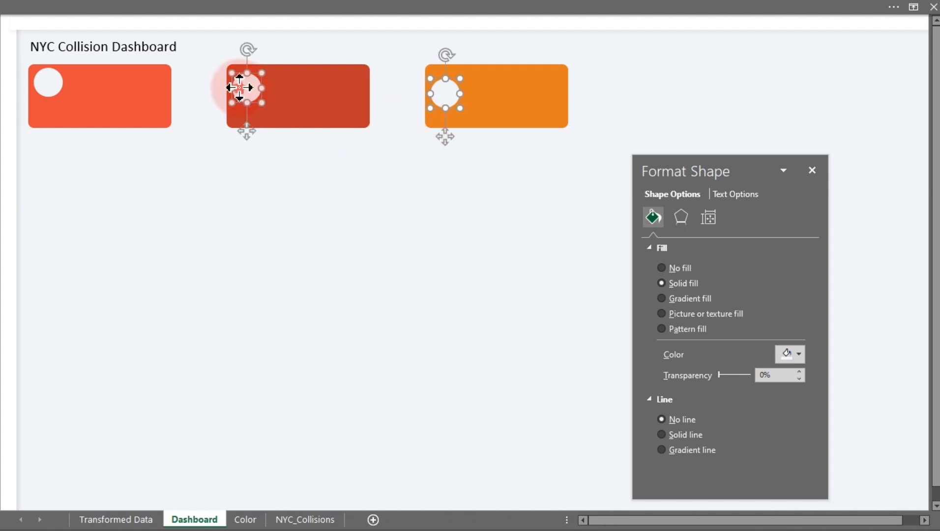
{"action": "left_click", "coordinate": [49, 88], "text": "ctrl"}
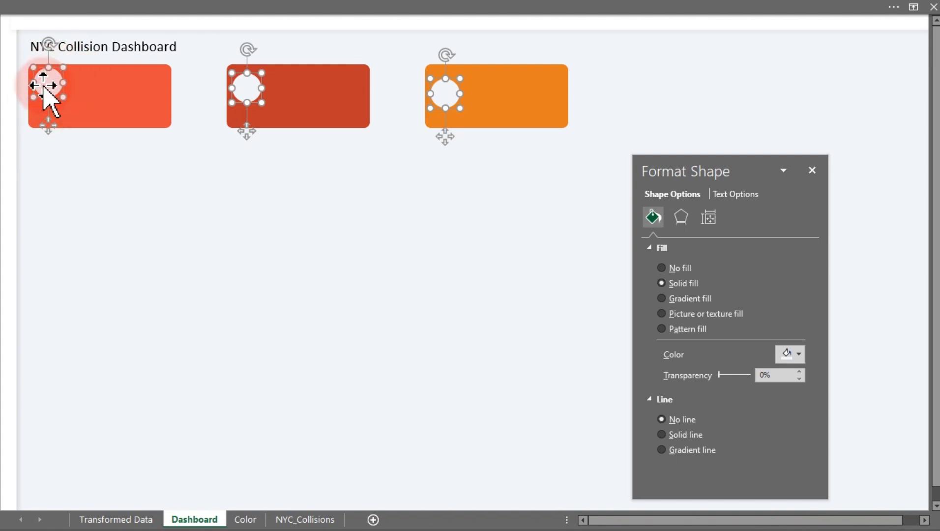
{"action": "left_click", "coordinate": [198, 11]}
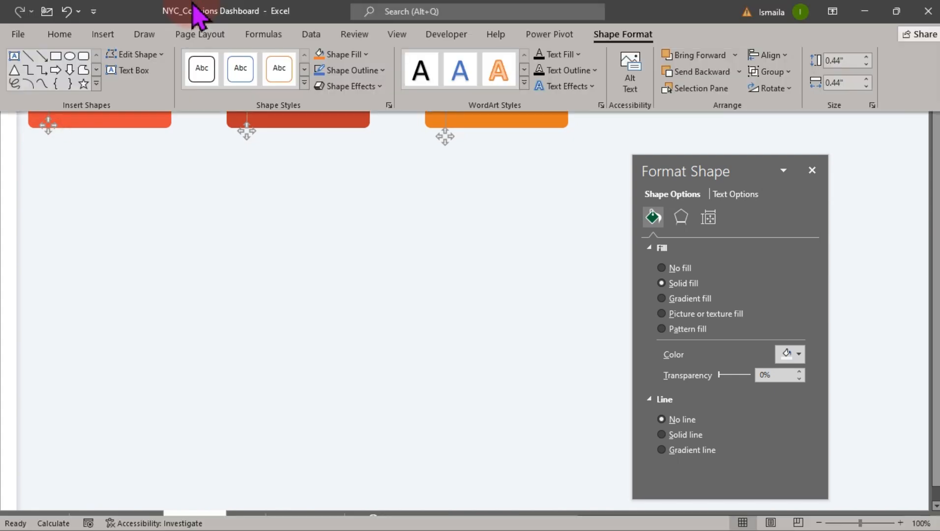
{"action": "left_click", "coordinate": [768, 55]}
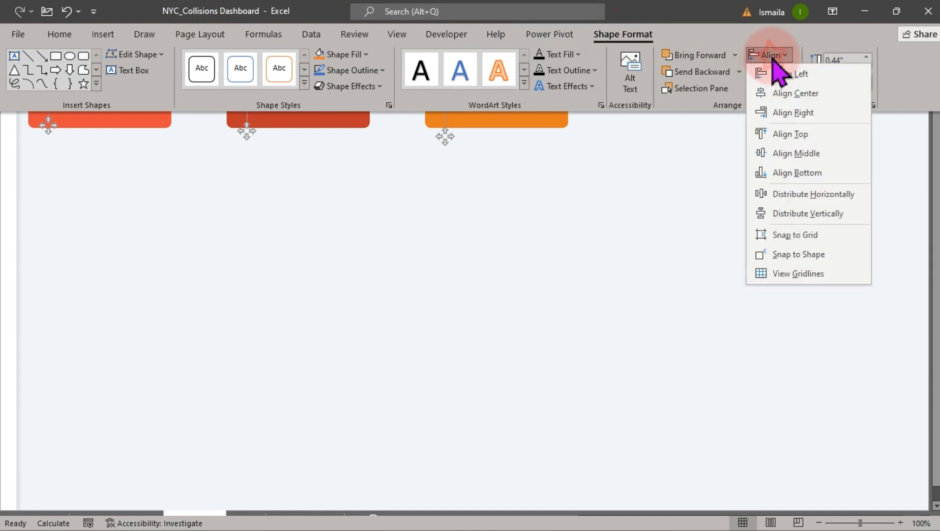
{"action": "left_click", "coordinate": [792, 133]}
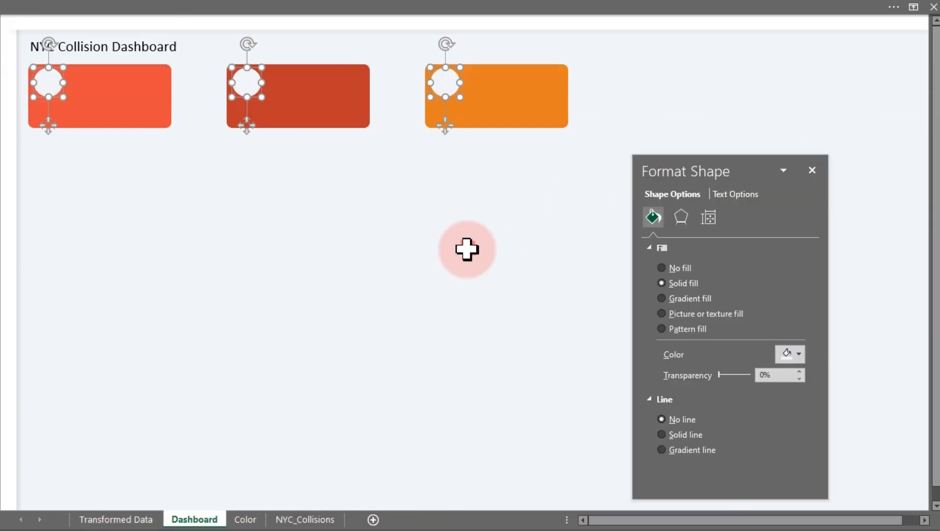
{"action": "left_click", "coordinate": [463, 255]}
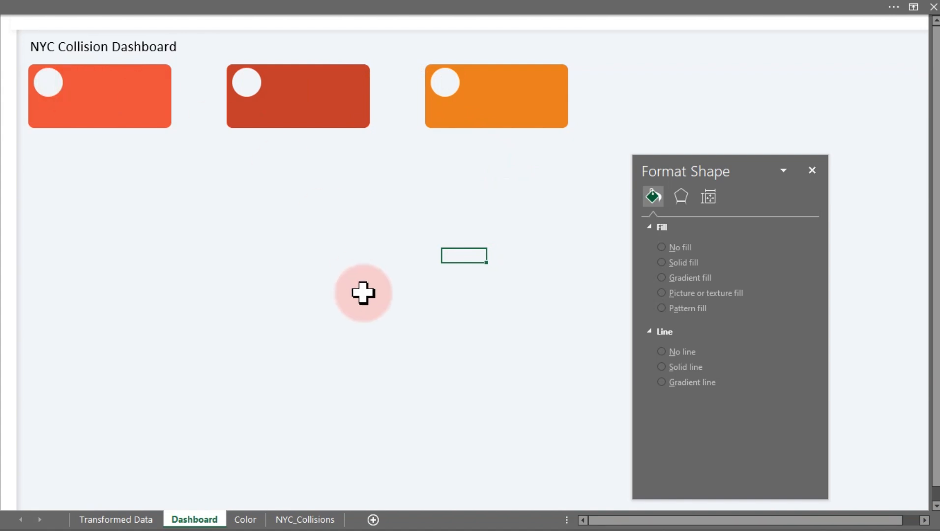
{"action": "left_click", "coordinate": [177, 7]}
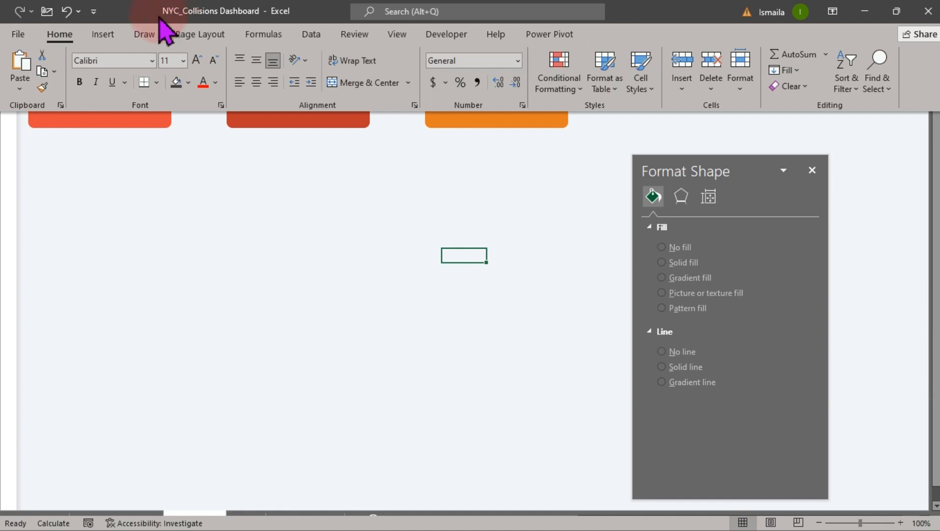
{"action": "left_click", "coordinate": [103, 34]}
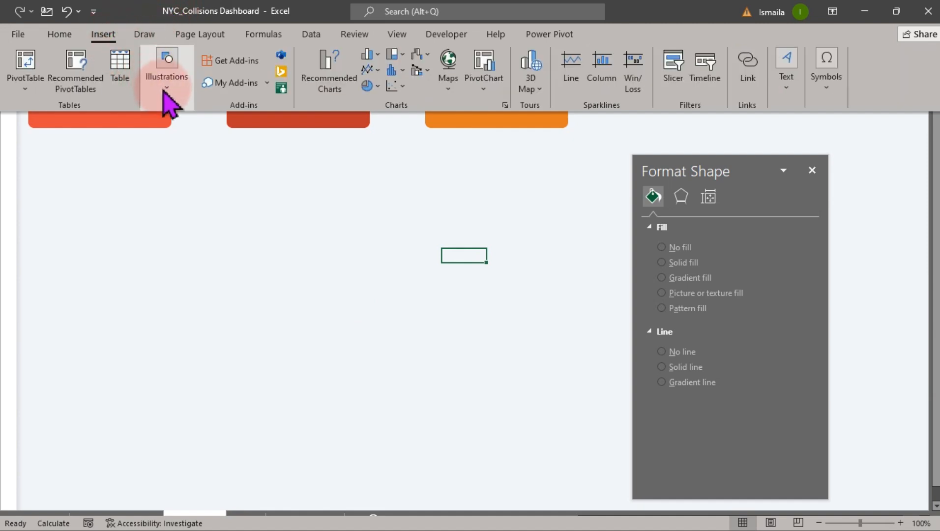
{"action": "left_click", "coordinate": [165, 78]}
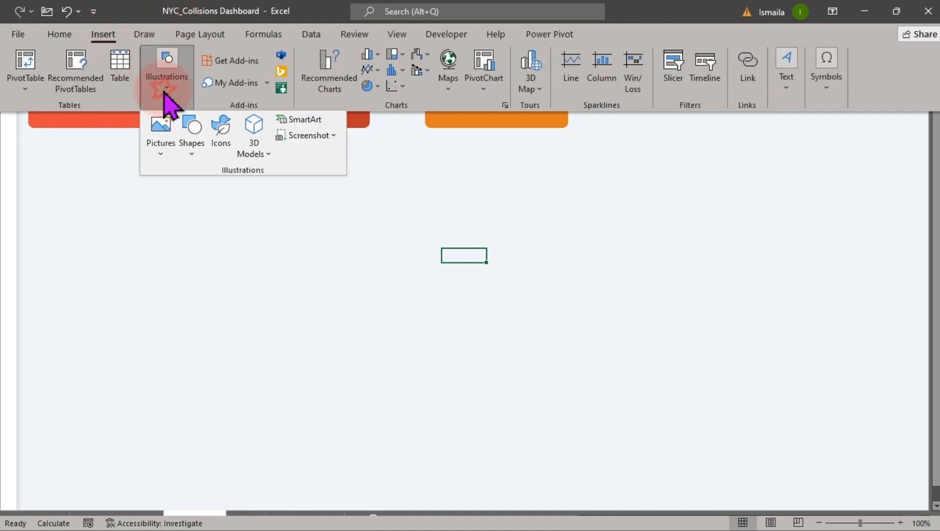
{"action": "left_click", "coordinate": [189, 150]}
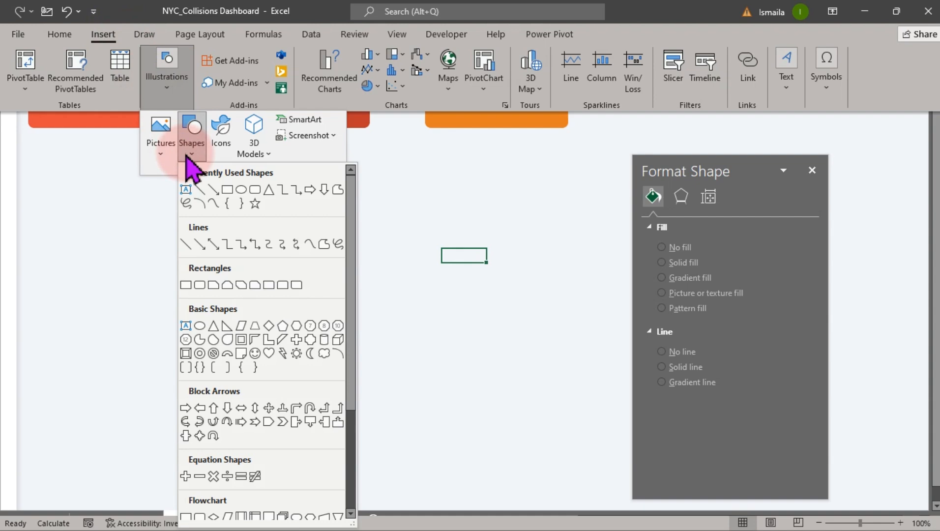
{"action": "left_click", "coordinate": [163, 150]}
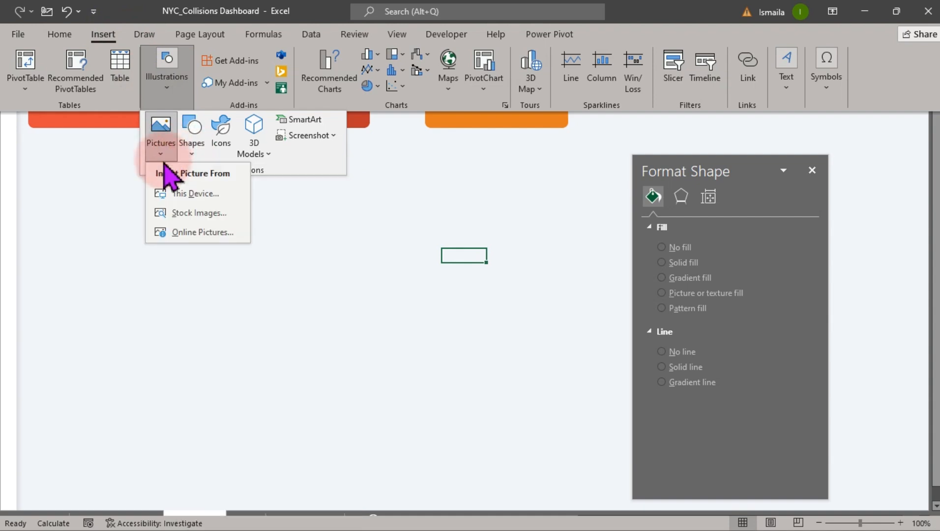
{"action": "left_click", "coordinate": [187, 194]}
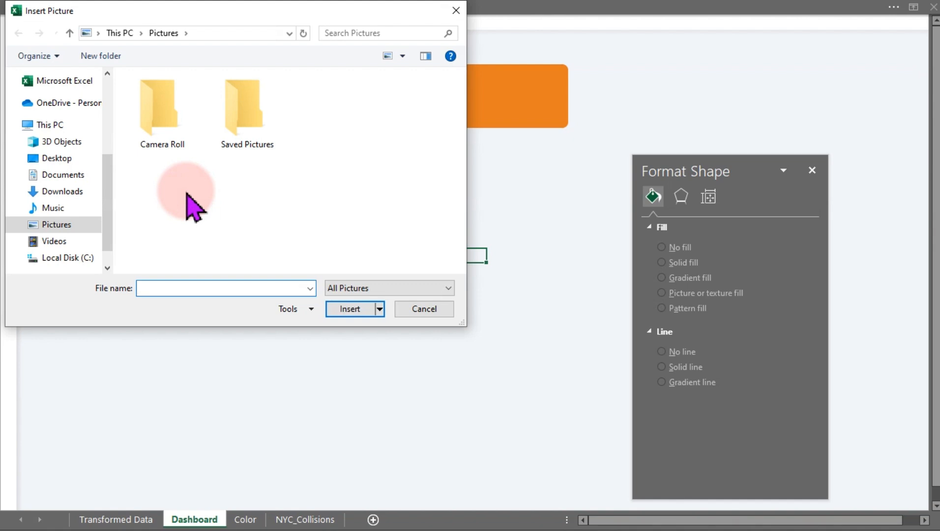
{"action": "left_click", "coordinate": [74, 162]}
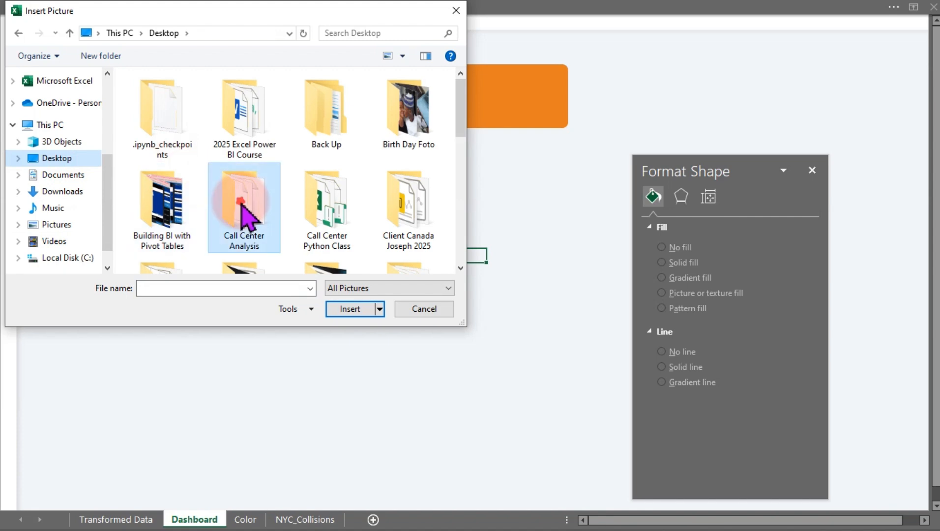
{"action": "scroll", "coordinate": [245, 214], "scroll_direction": "down", "scroll_amount": 3}
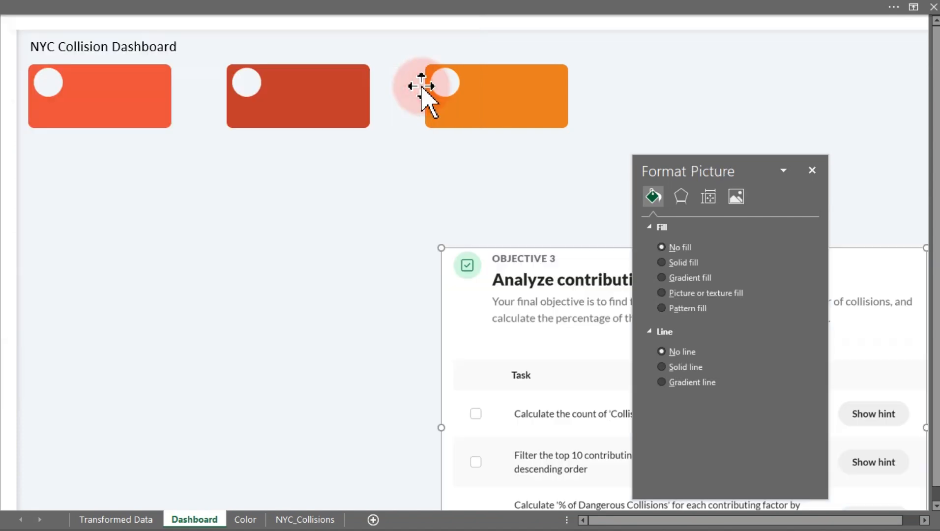
{"action": "left_click", "coordinate": [567, 327]}
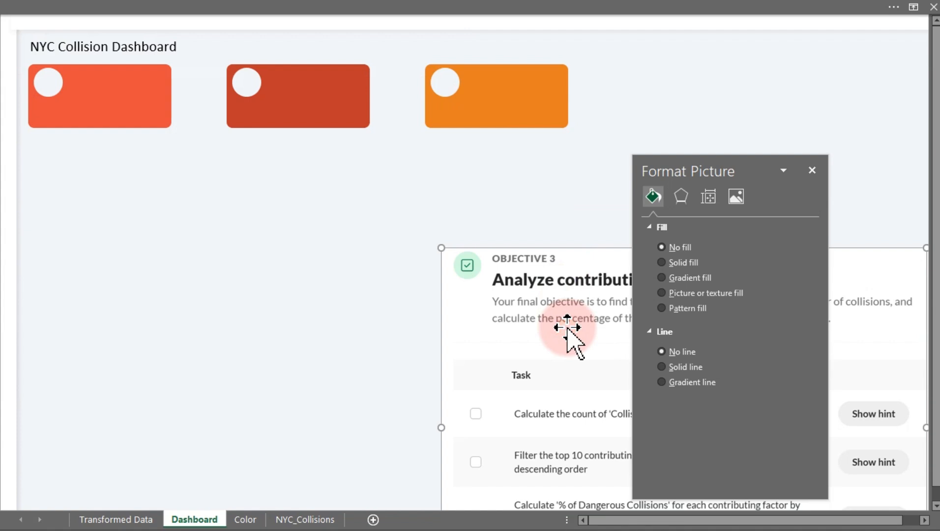
{"action": "key", "text": "Delete"}
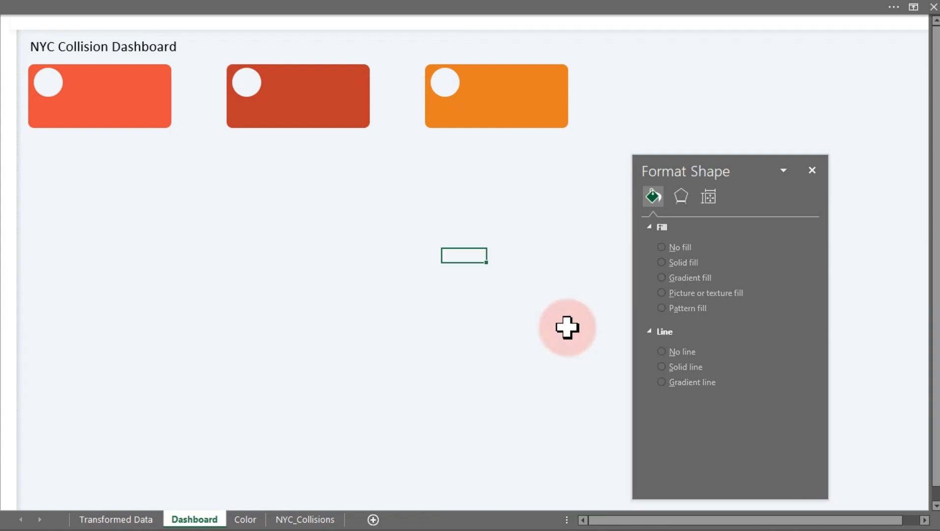
Insert the death-rate, accident (1) and accident icon pictures from the Icons folder on this device.
{"action": "left_click", "coordinate": [84, 7]}
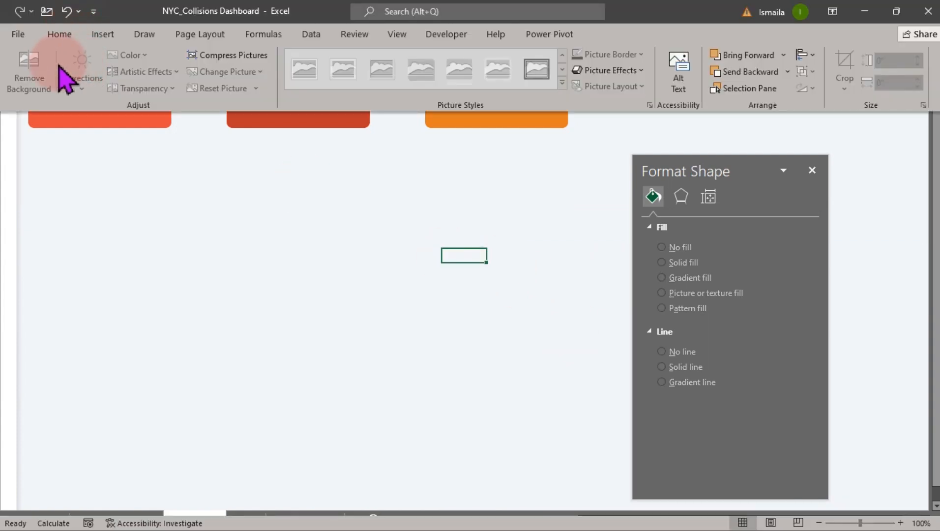
{"action": "left_click", "coordinate": [100, 35]}
{"action": "left_click", "coordinate": [167, 81]}
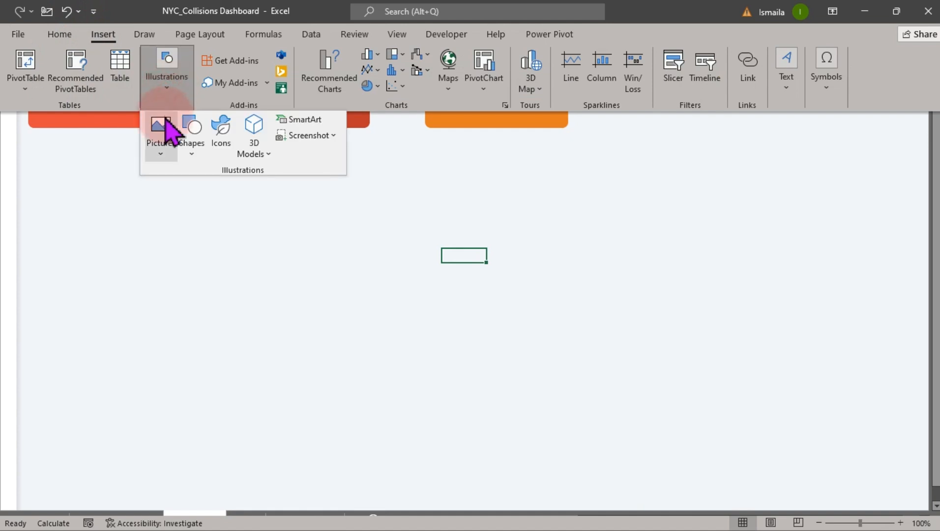
{"action": "left_click", "coordinate": [162, 148]}
{"action": "left_click", "coordinate": [186, 196]}
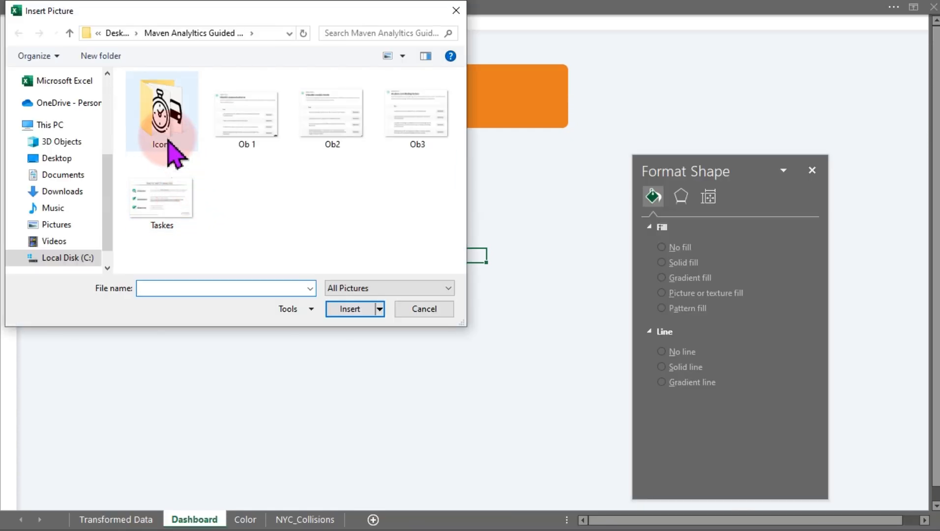
{"action": "double_click", "coordinate": [168, 140]}
{"action": "left_click", "coordinate": [171, 129]}
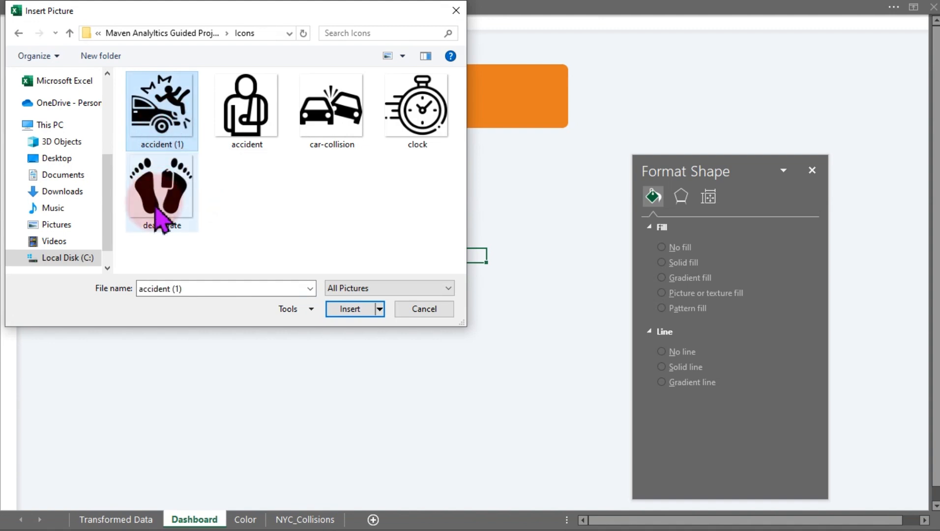
{"action": "left_click", "coordinate": [223, 209]}
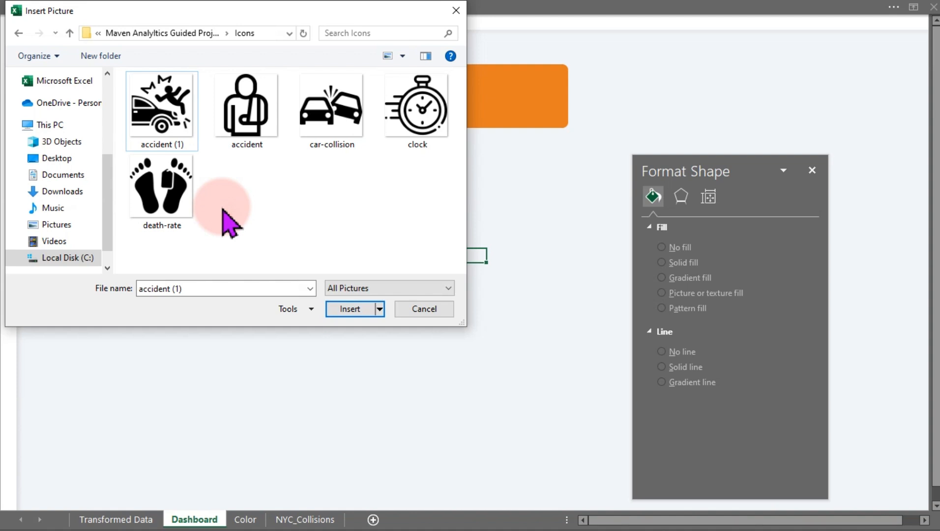
{"action": "left_click", "coordinate": [157, 119]}
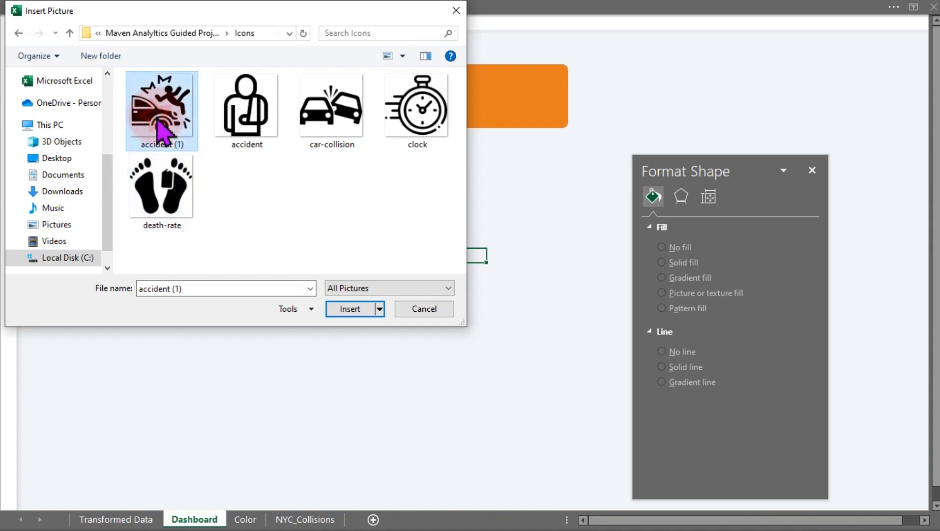
{"action": "left_click", "coordinate": [164, 205]}
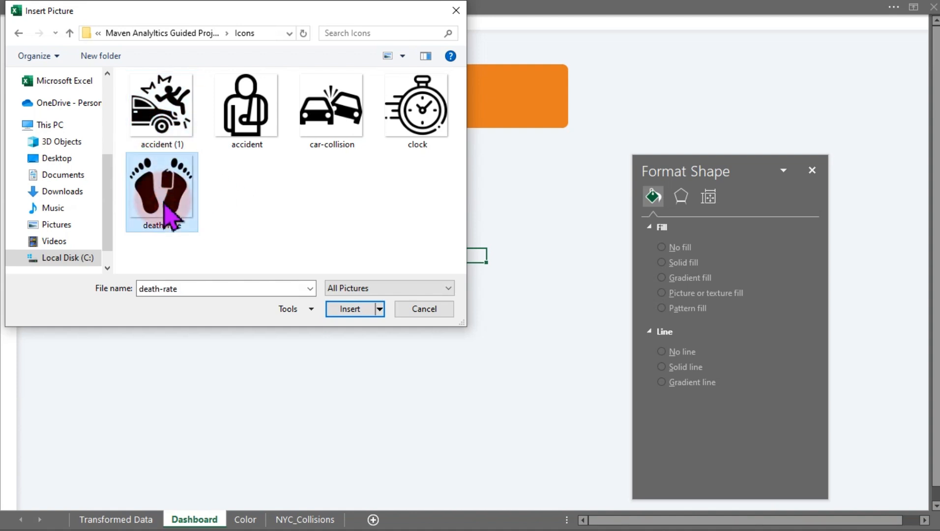
{"action": "left_click", "coordinate": [259, 127]}
{"action": "left_click", "coordinate": [314, 129]}
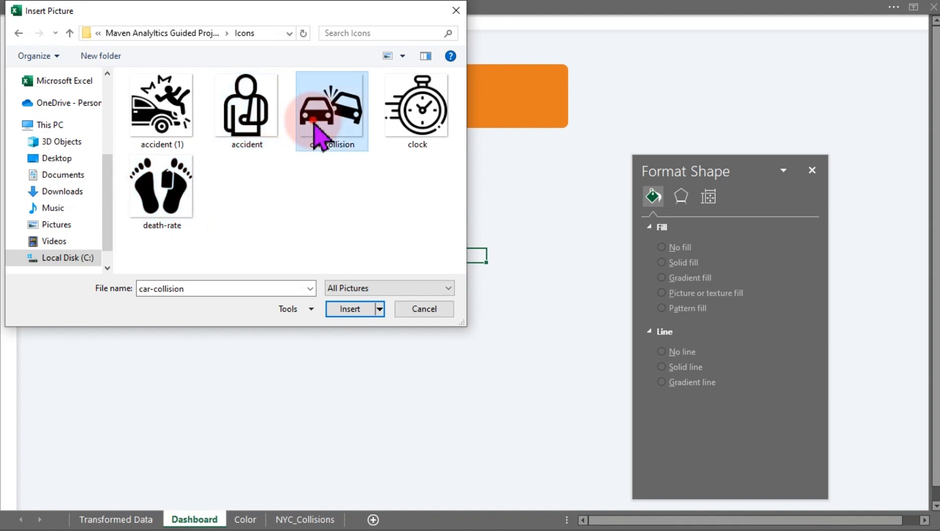
{"action": "left_click", "coordinate": [420, 134]}
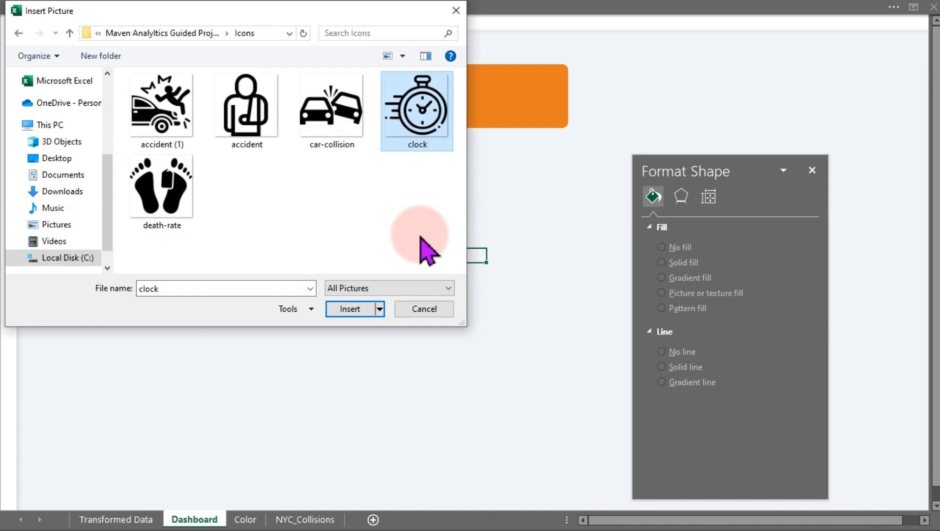
{"action": "left_click", "coordinate": [180, 122]}
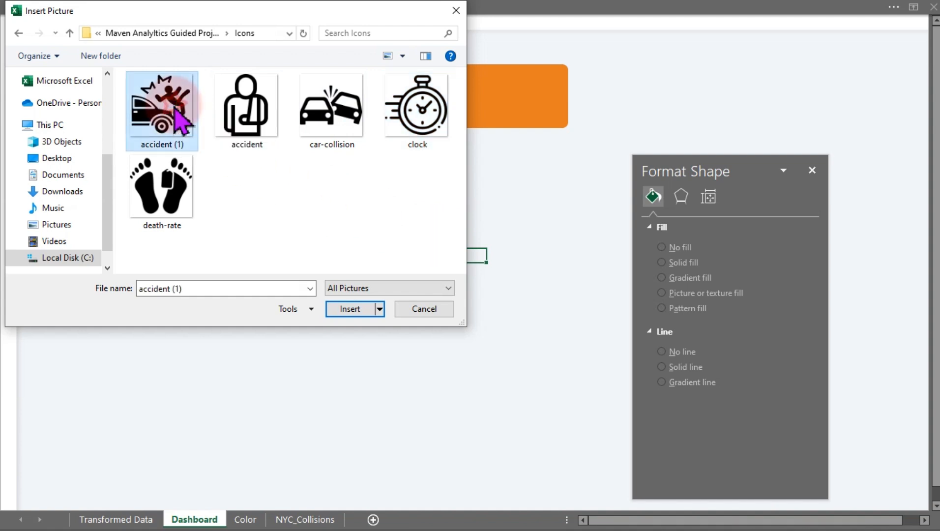
{"action": "left_click", "coordinate": [232, 120], "text": "ctrl"}
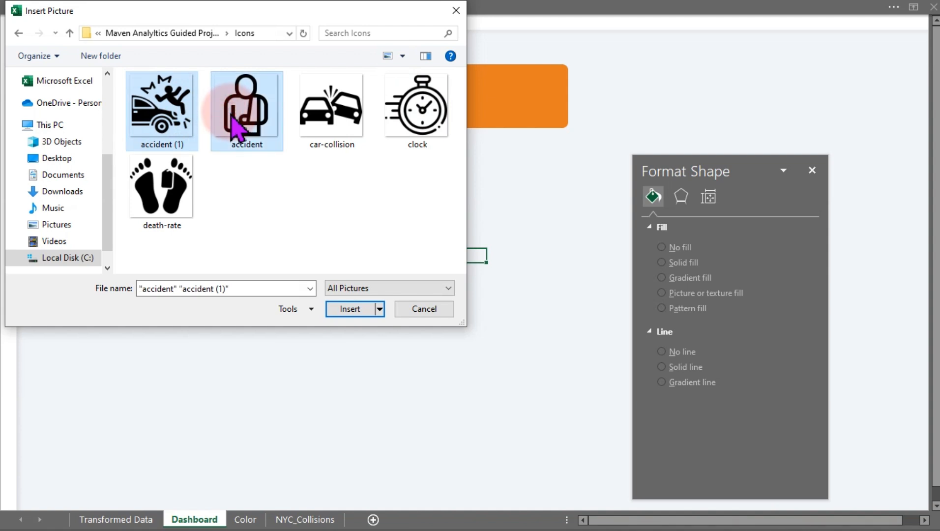
{"action": "left_click", "coordinate": [161, 196], "text": "ctrl"}
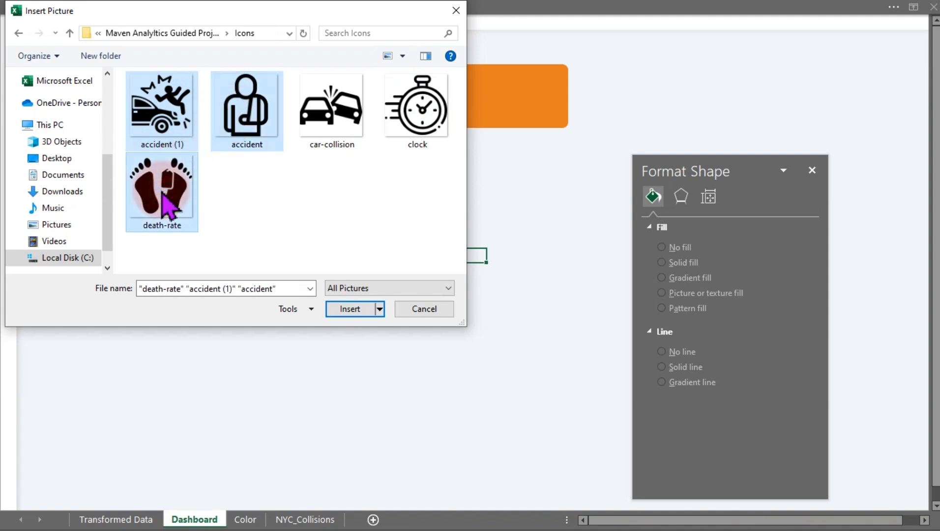
{"action": "left_click", "coordinate": [339, 311]}
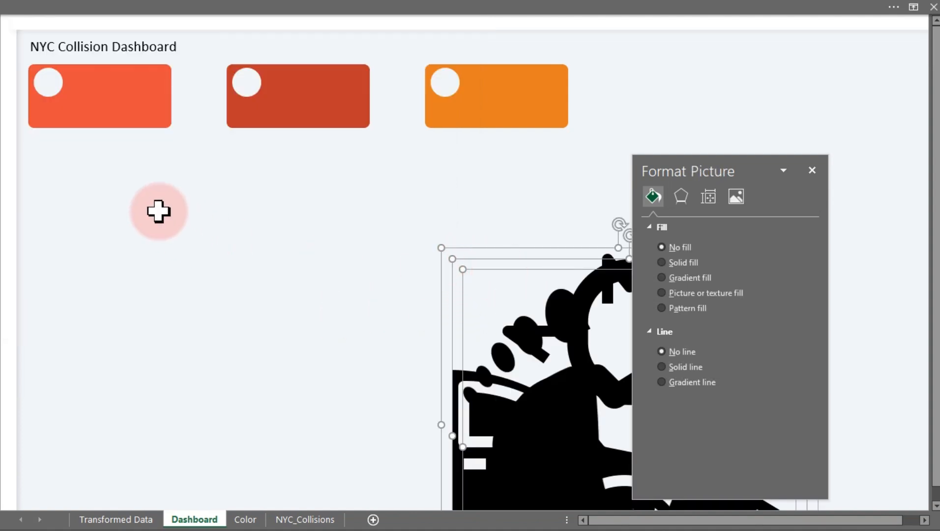
Shrink the three inserted icon pictures to small icon size and spread them apart on the sheet.
{"action": "left_click_drag", "start_coordinate": [509, 266], "coordinate": [198, 171]}
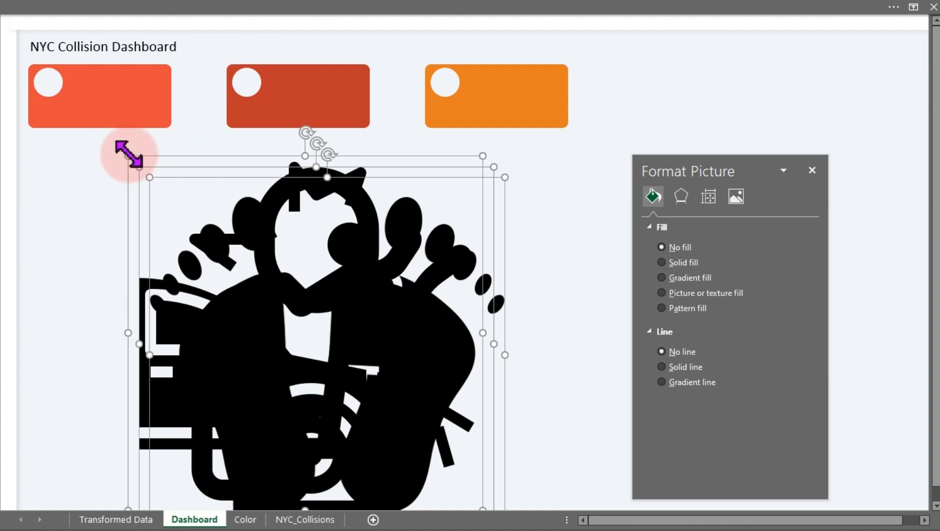
{"action": "left_click_drag", "start_coordinate": [123, 152], "coordinate": [335, 339]}
{"action": "left_click_drag", "start_coordinate": [378, 377], "coordinate": [316, 235]}
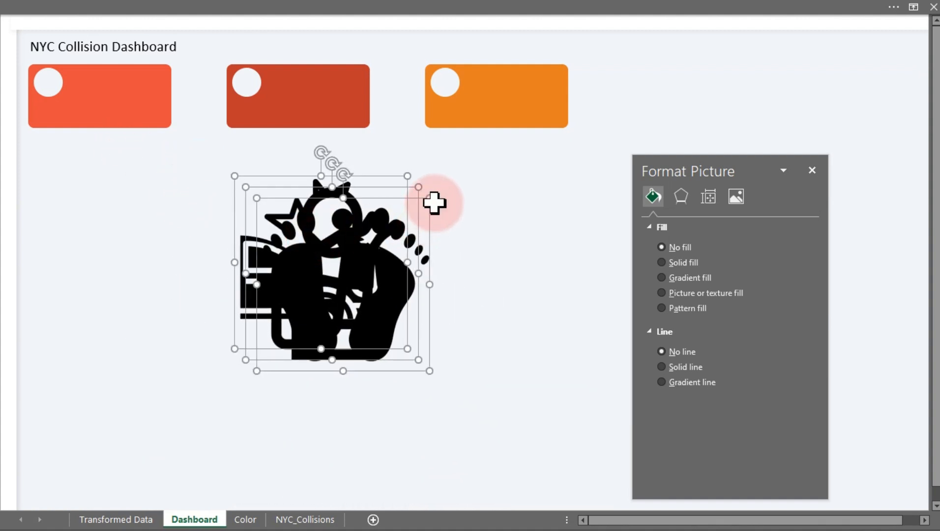
{"action": "left_click_drag", "start_coordinate": [430, 195], "coordinate": [364, 282]}
{"action": "left_click_drag", "start_coordinate": [254, 341], "coordinate": [167, 268]}
Move the crashed-car accident (1) icon into the white circle on the first card.
{"action": "left_click", "coordinate": [362, 276]}
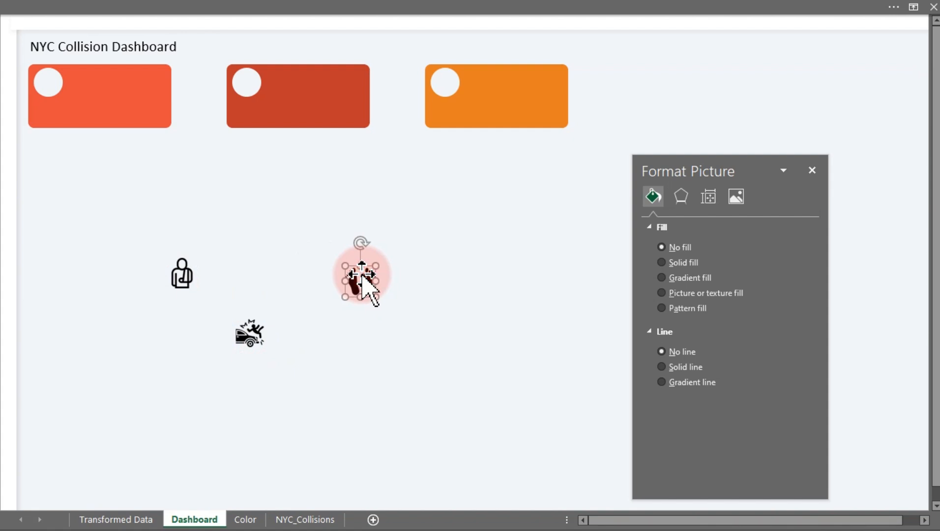
{"action": "left_click", "coordinate": [252, 335]}
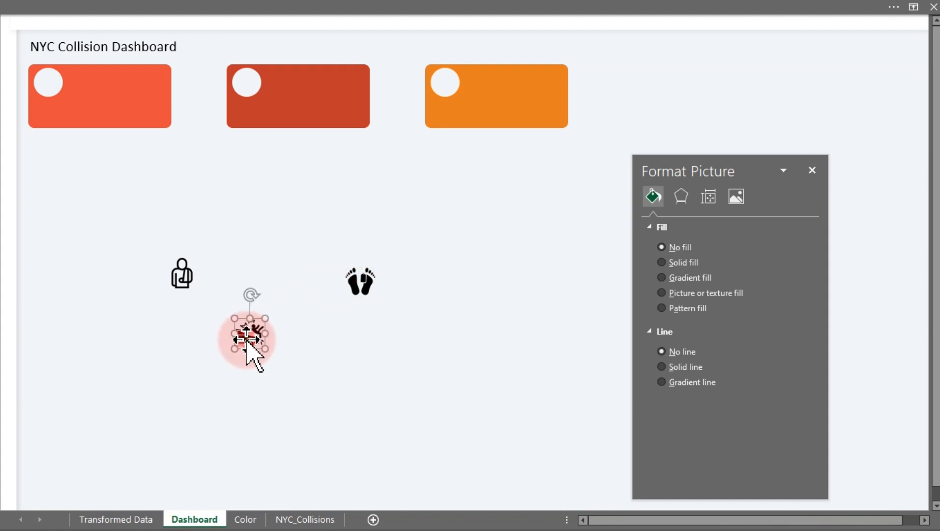
{"action": "left_click_drag", "start_coordinate": [254, 339], "coordinate": [55, 88]}
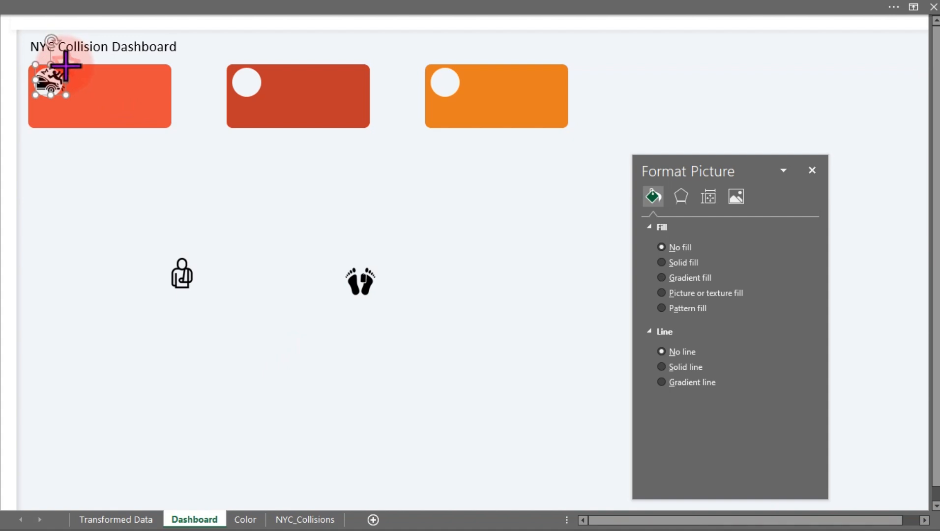
{"action": "left_click", "coordinate": [61, 71]}
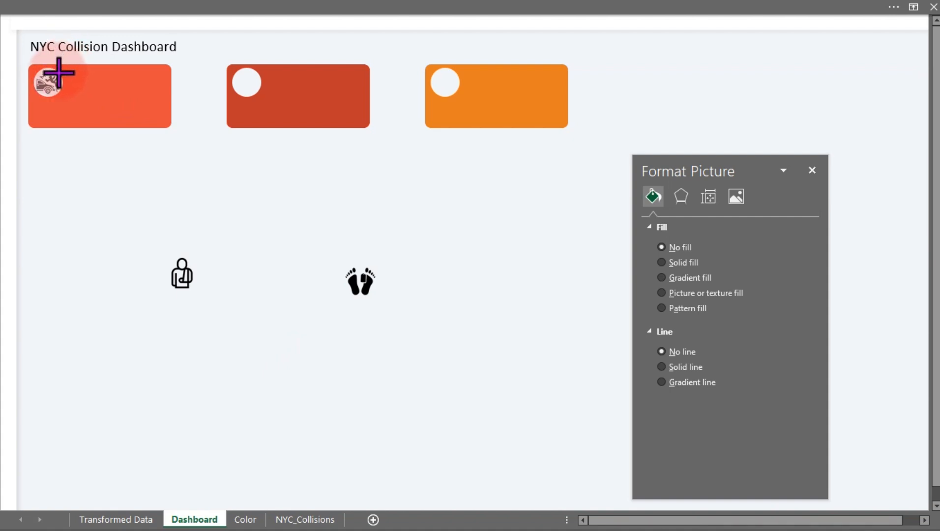
{"action": "left_click", "coordinate": [57, 74]}
{"action": "left_click", "coordinate": [98, 199]}
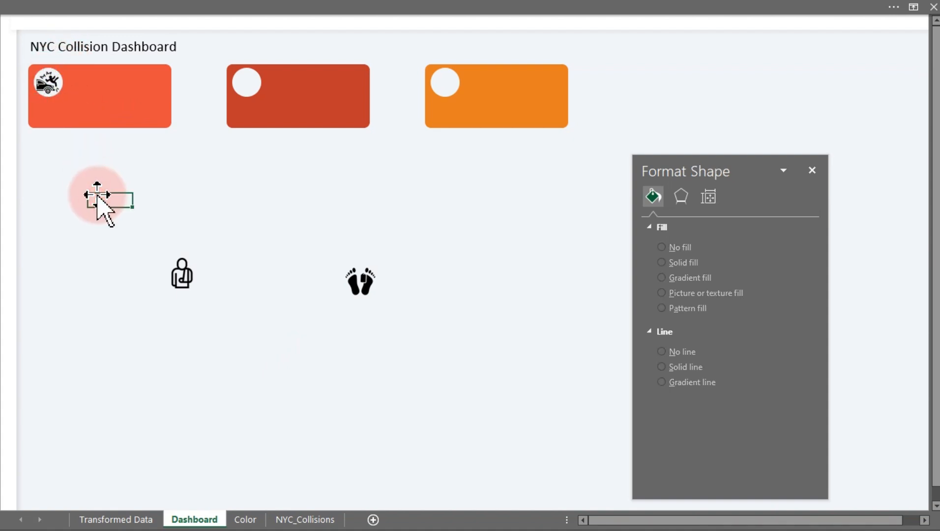
Move the death-rate footprints icon into the white circle on the second card.
{"action": "left_click", "coordinate": [179, 276]}
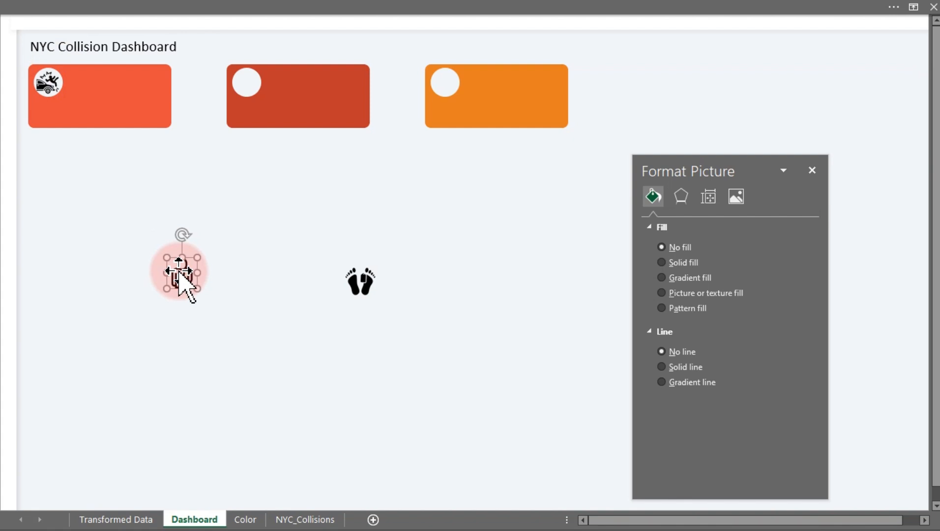
{"action": "left_click", "coordinate": [358, 281]}
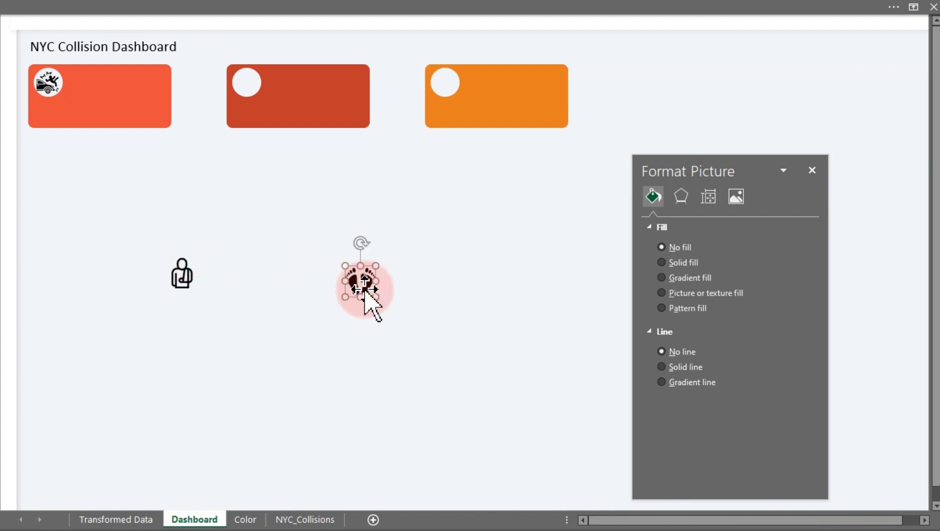
{"action": "left_click_drag", "start_coordinate": [377, 296], "coordinate": [246, 122]}
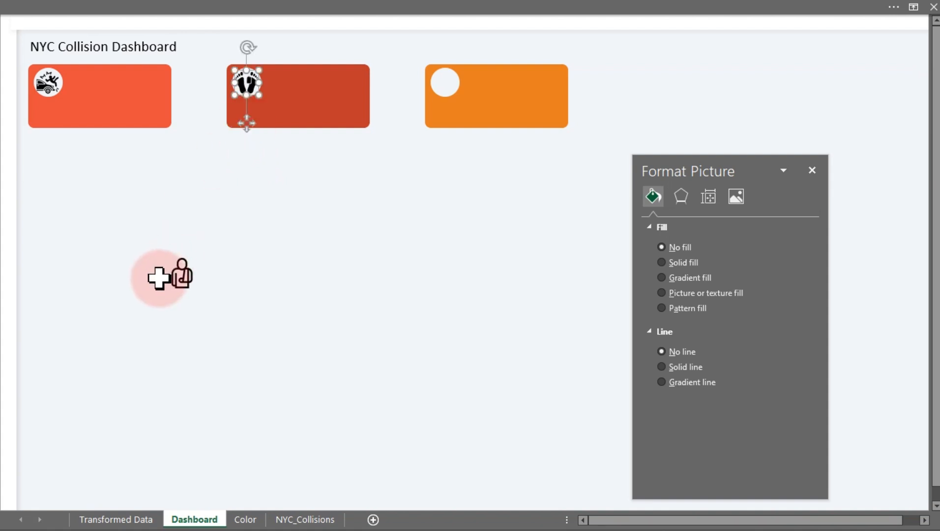
Move the injured-person accident icon into the white circle on the third card.
{"action": "left_click", "coordinate": [183, 278]}
{"action": "left_click_drag", "start_coordinate": [197, 288], "coordinate": [446, 124]}
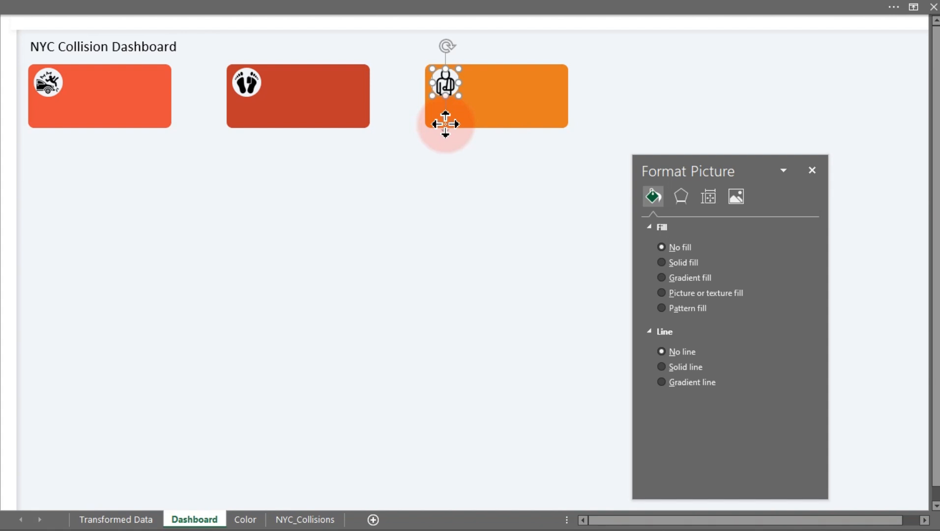
{"action": "left_click", "coordinate": [365, 294]}
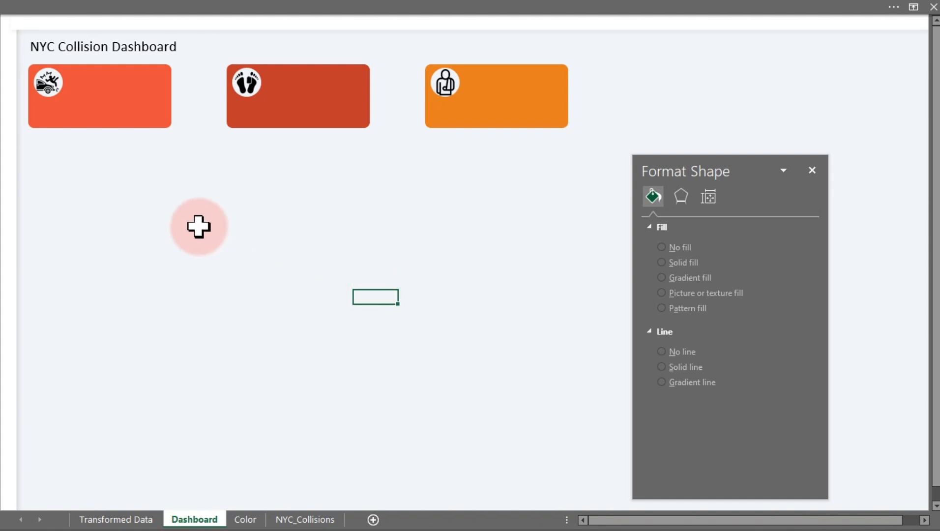
Draw a small rectangle shape on the Dashboard sheet below the first KPI card.
{"action": "left_click", "coordinate": [172, 11]}
{"action": "left_click", "coordinate": [103, 34]}
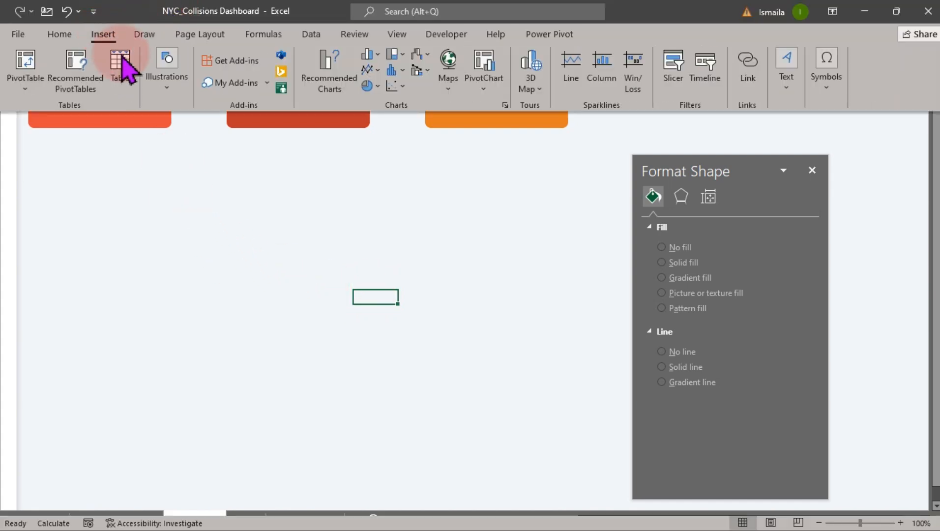
{"action": "left_click", "coordinate": [167, 91]}
{"action": "left_click", "coordinate": [190, 142]}
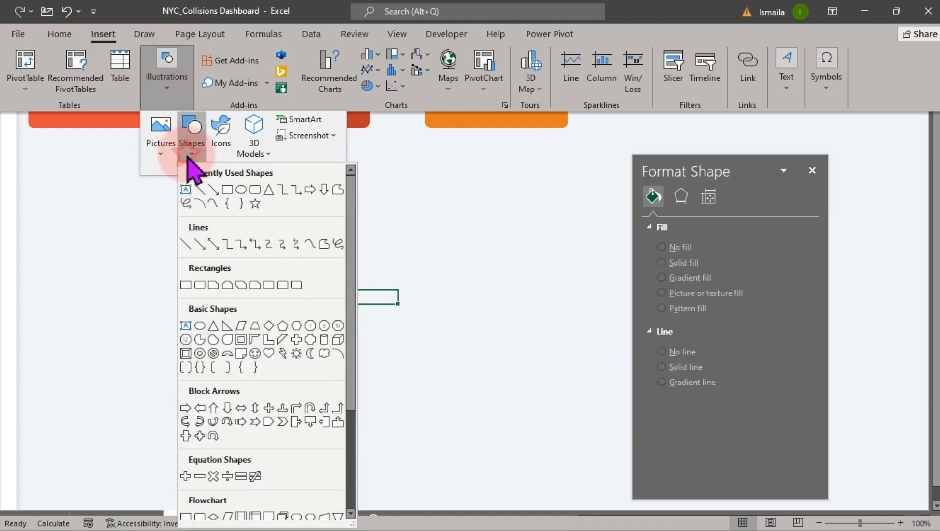
{"action": "left_click", "coordinate": [186, 189]}
{"action": "left_click_drag", "start_coordinate": [147, 189], "coordinate": [244, 226]}
{"action": "left_click", "coordinate": [344, 239]}
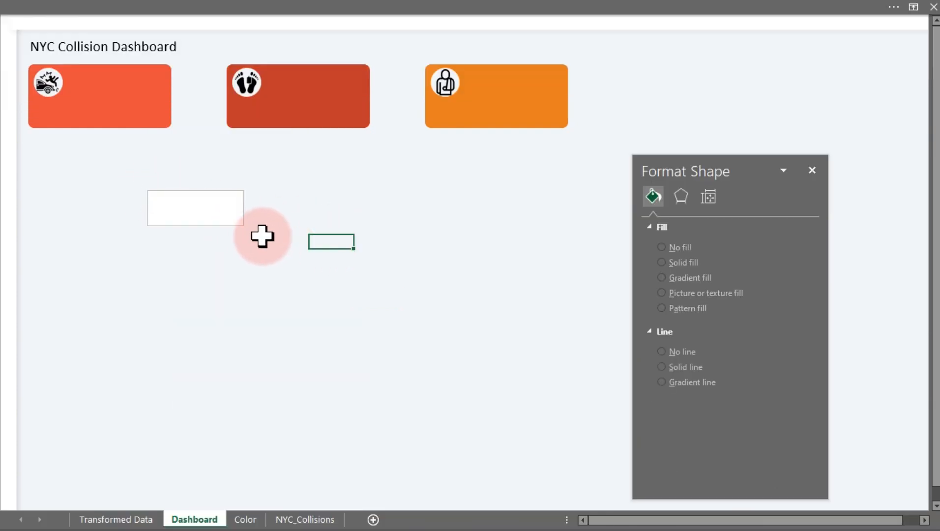
Add a new worksheet named Analysis 01 and close the Format Shape pane.
{"action": "left_click", "coordinate": [372, 520]}
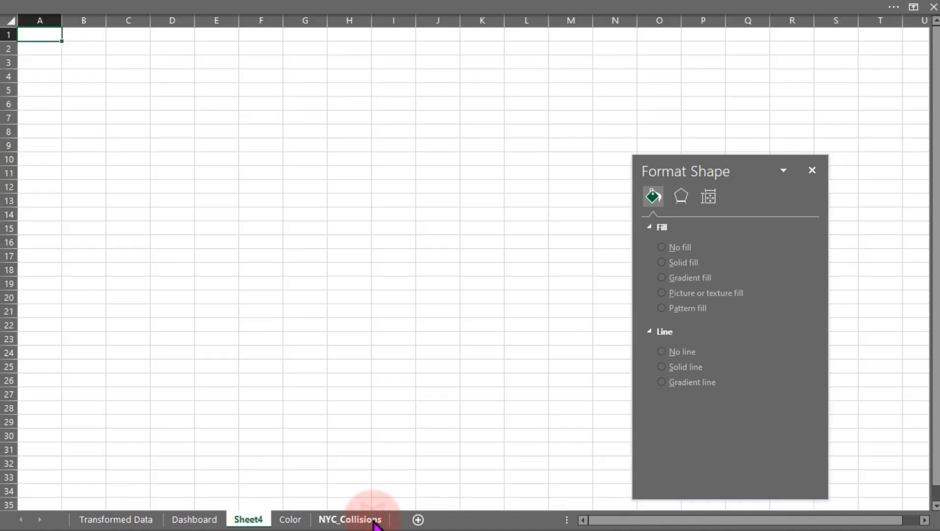
{"action": "double_click", "coordinate": [260, 519]}
{"action": "type", "text": "A"}
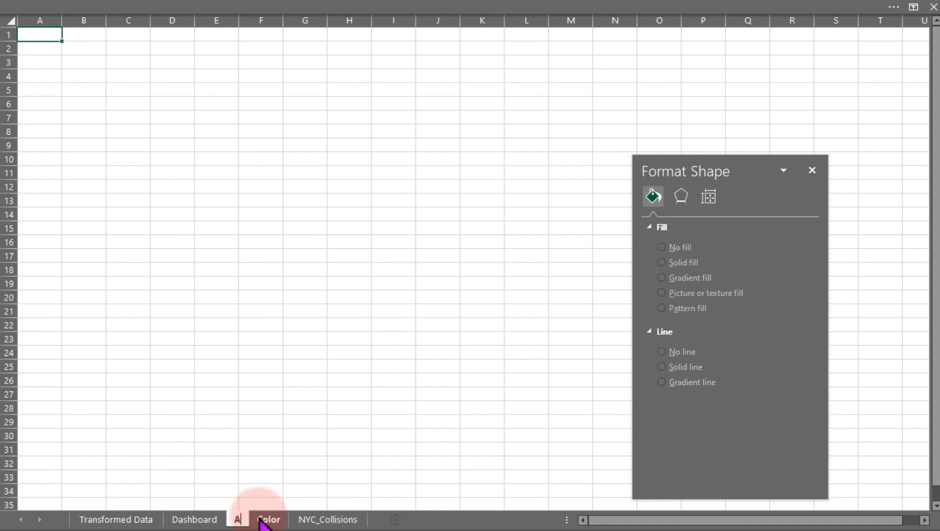
{"action": "type", "text": "naly"}
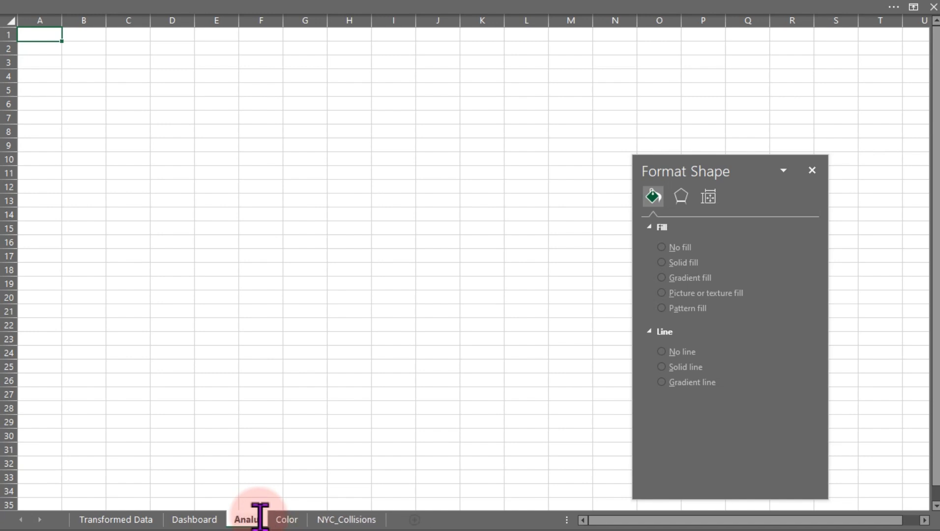
{"action": "type", "text": "sis"}
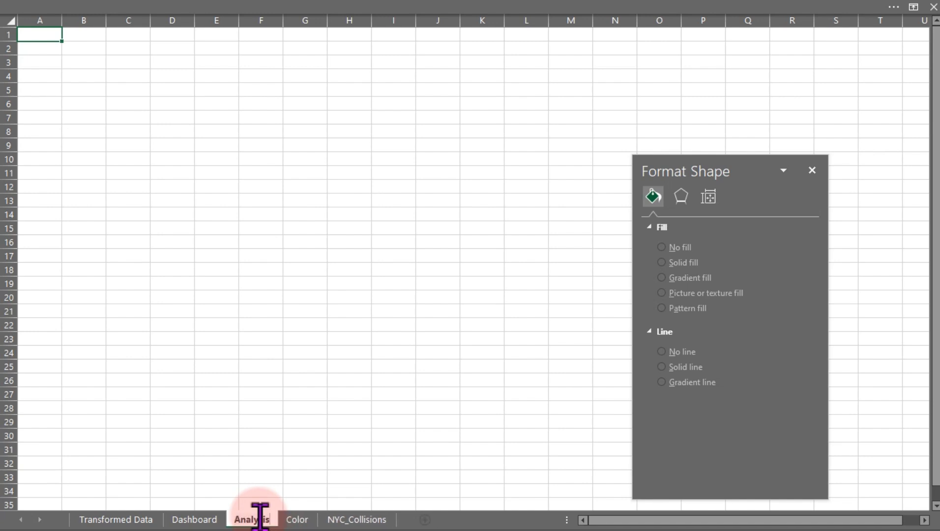
{"action": "type", "text": " 01"}
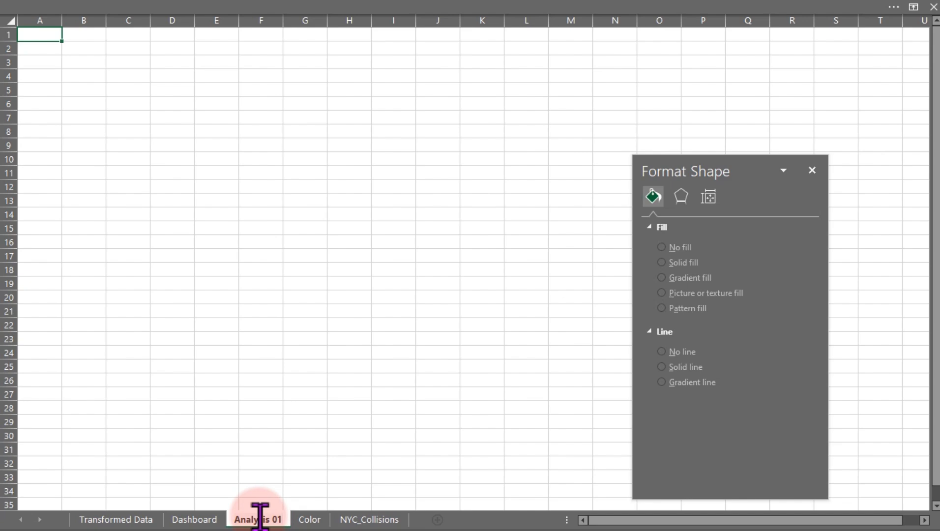
{"action": "key", "text": "Return"}
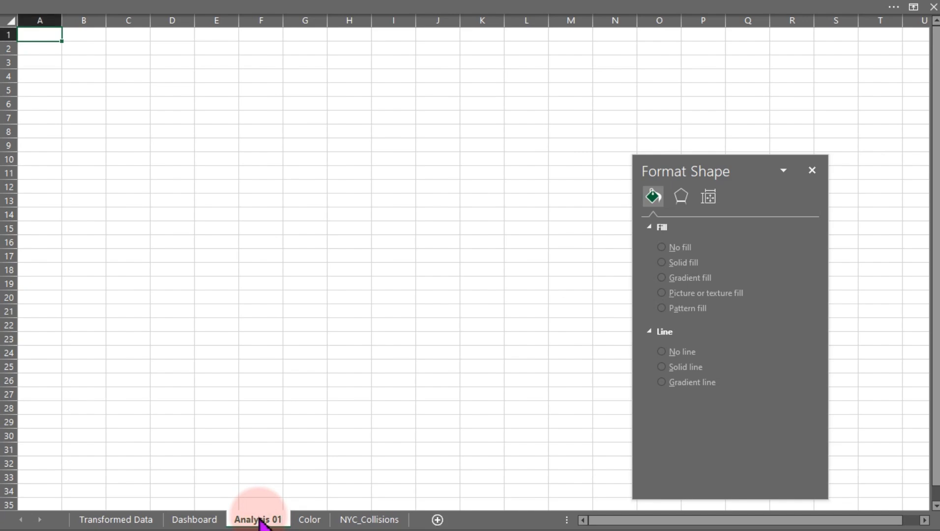
{"action": "left_click", "coordinate": [812, 170]}
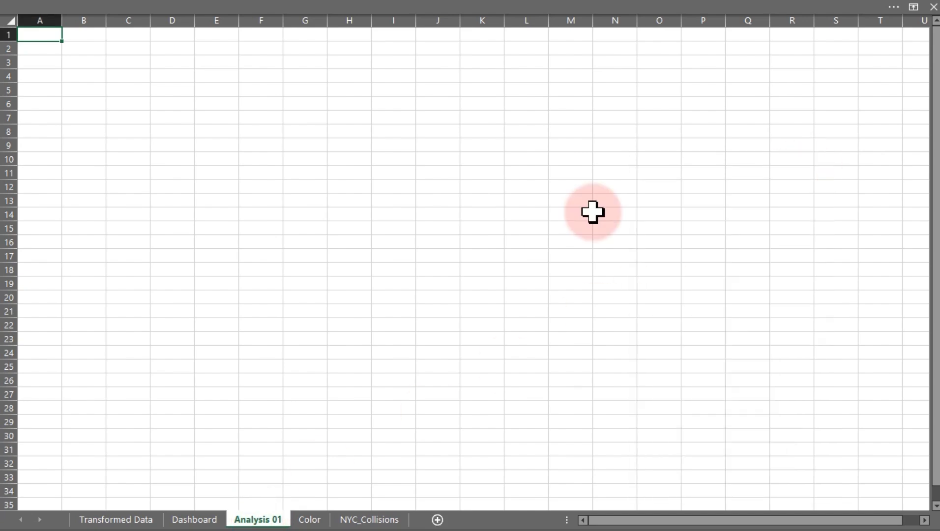
Create a PivotTable from the Transformed_Data table, placed on the Analysis 01 sheet at cell D9.
{"action": "left_click", "coordinate": [115, 520]}
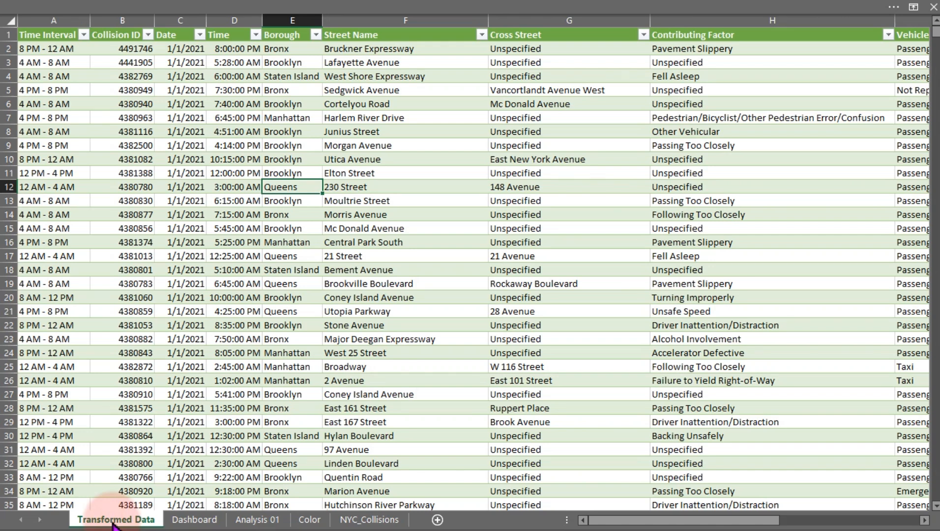
{"action": "left_click", "coordinate": [227, 131]}
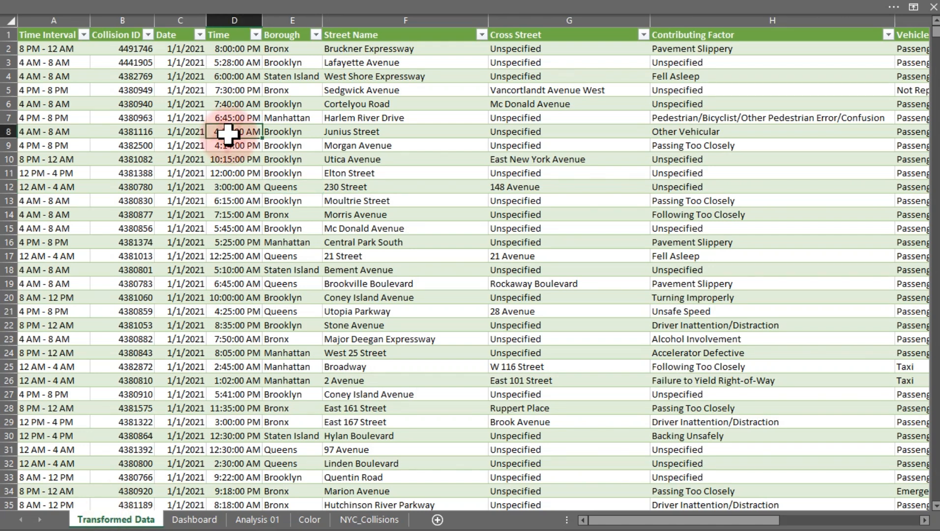
{"action": "left_click", "coordinate": [102, 5]}
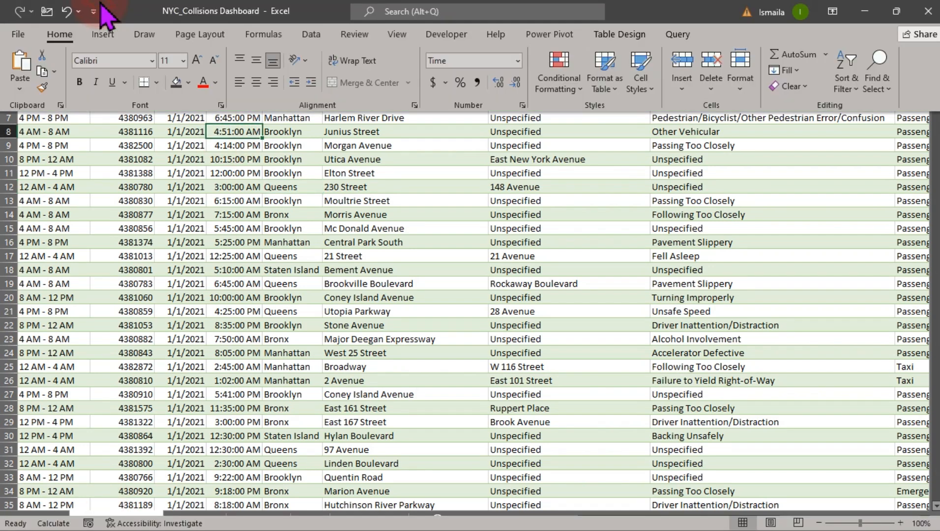
{"action": "left_click", "coordinate": [103, 34]}
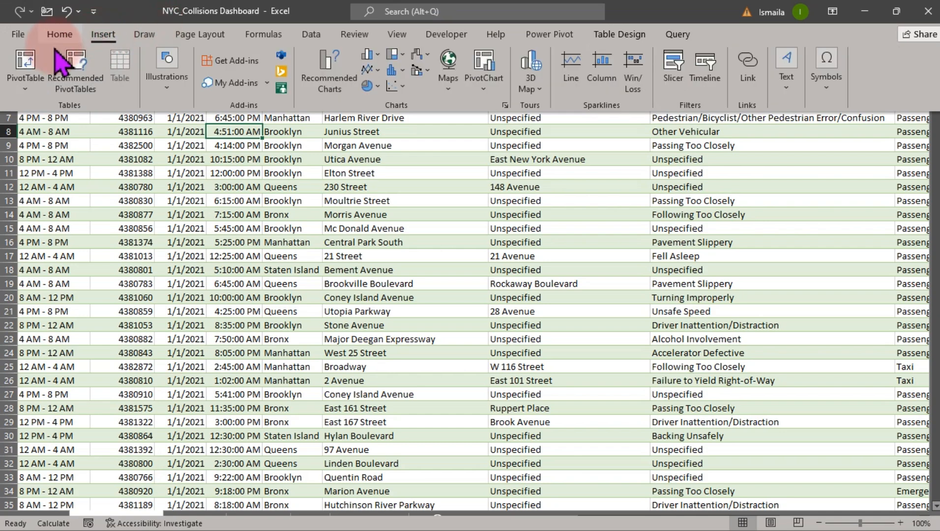
{"action": "left_click", "coordinate": [31, 66]}
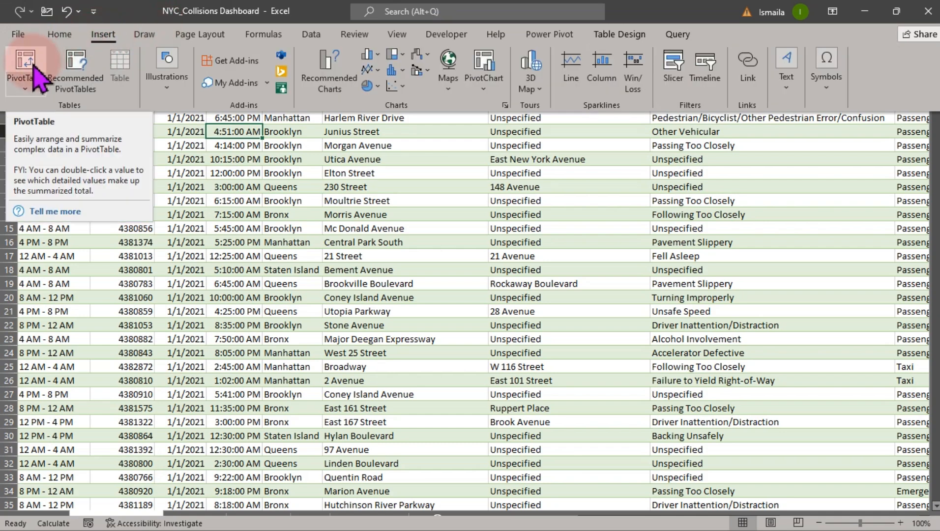
{"action": "left_click", "coordinate": [31, 66]}
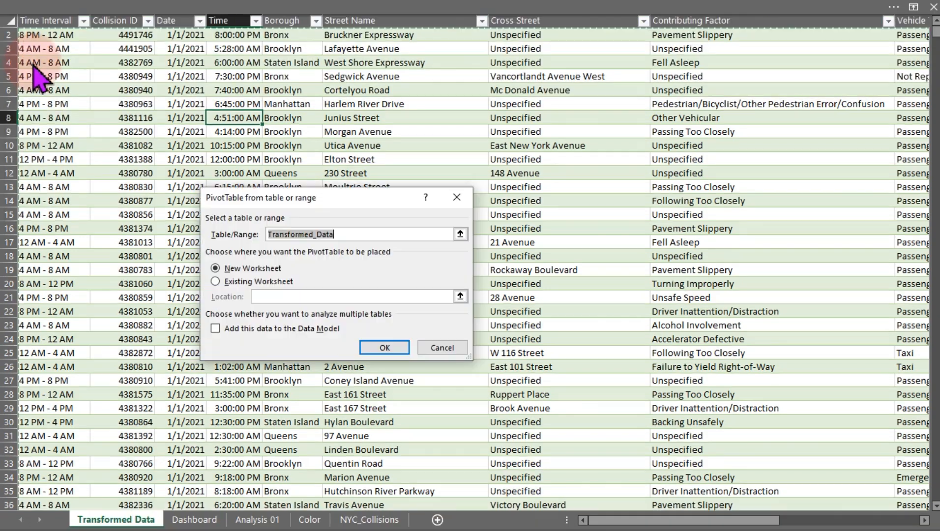
{"action": "left_click", "coordinate": [232, 286]}
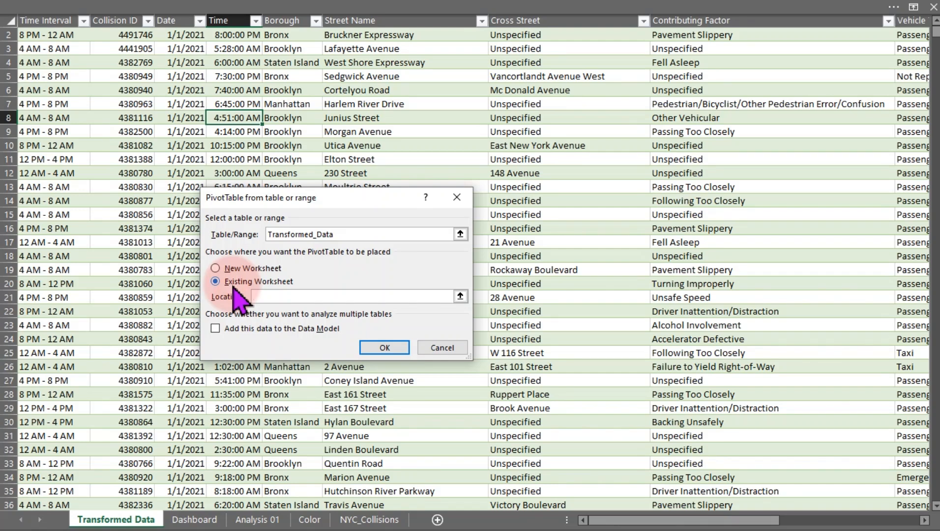
{"action": "left_click", "coordinate": [259, 519]}
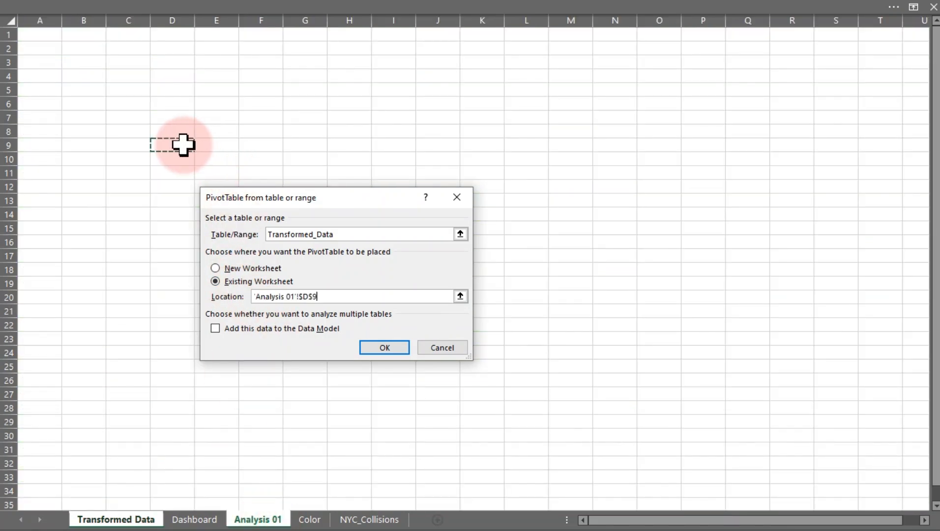
{"action": "left_click", "coordinate": [392, 346]}
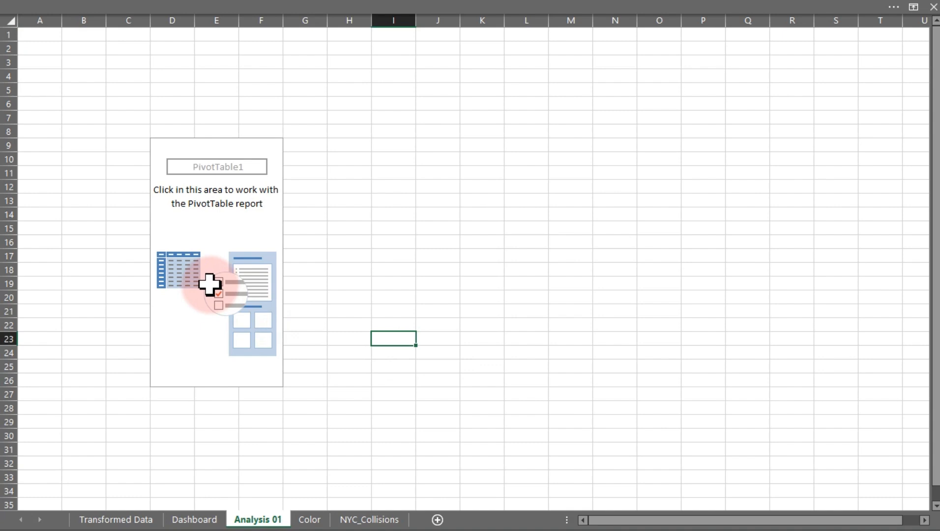
Rename the new PivotTable to KPIs.
{"action": "left_click", "coordinate": [205, 231]}
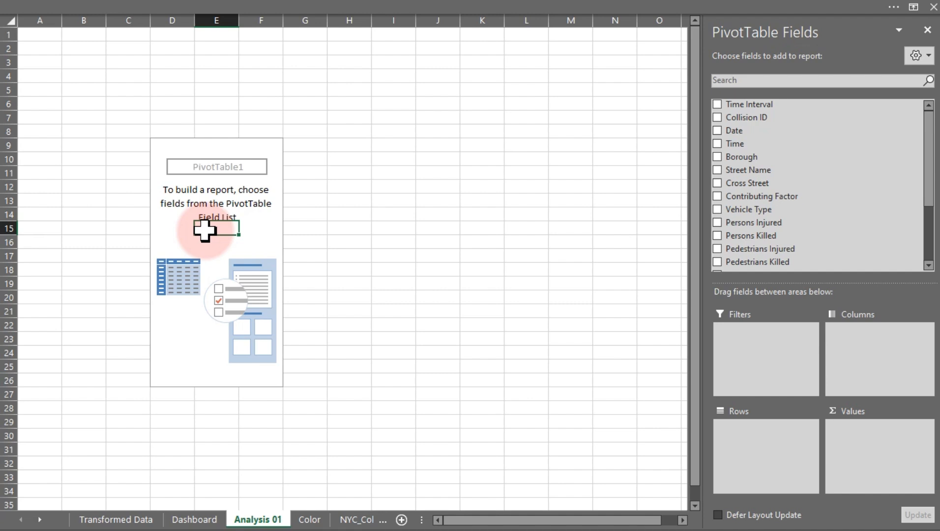
{"action": "left_click", "coordinate": [454, 12]}
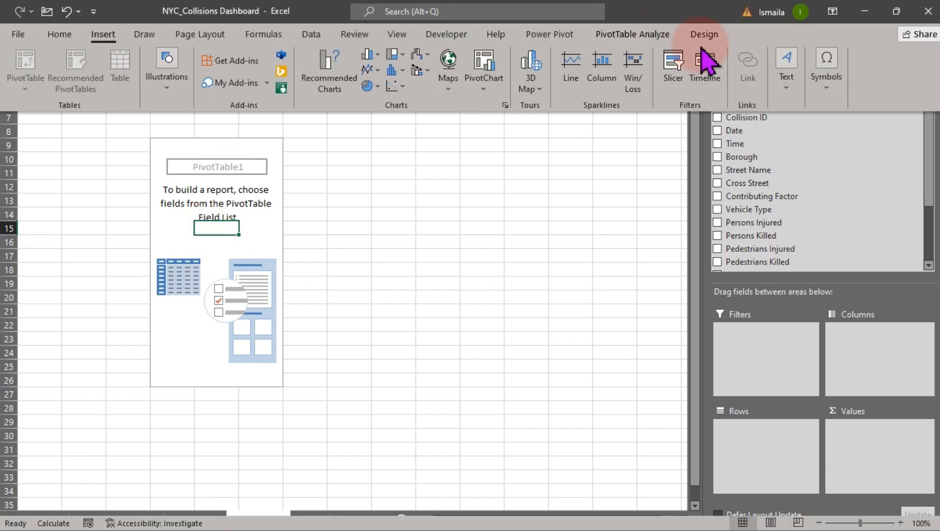
{"action": "left_click", "coordinate": [659, 37]}
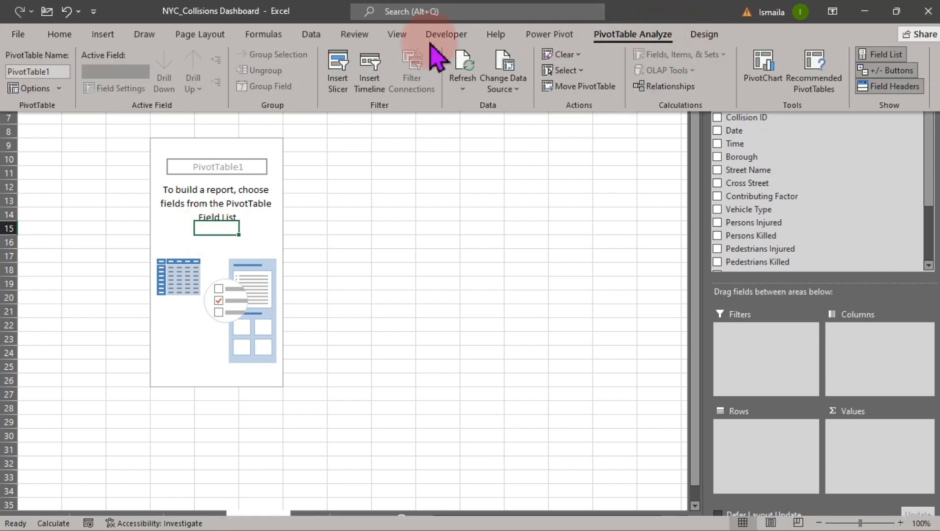
{"action": "left_click", "coordinate": [59, 73]}
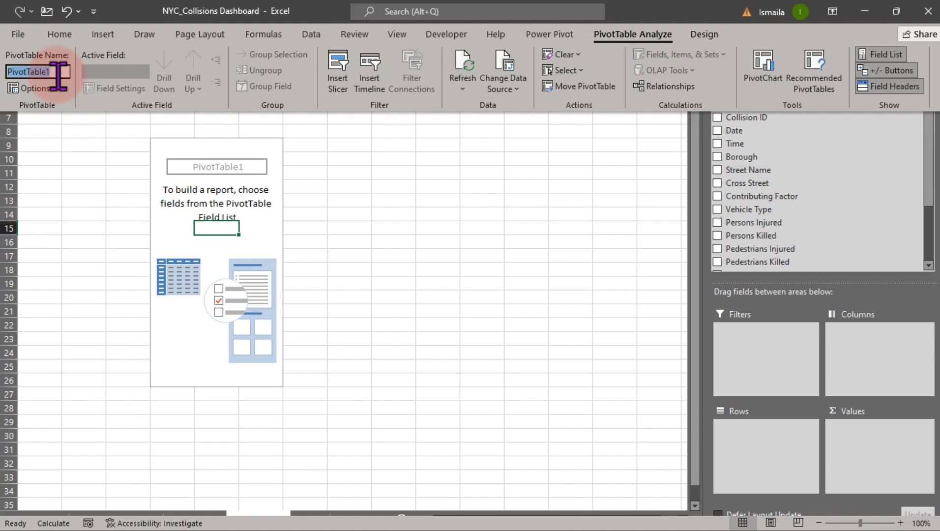
{"action": "type", "text": "KPIs"}
{"action": "key", "text": "Return"}
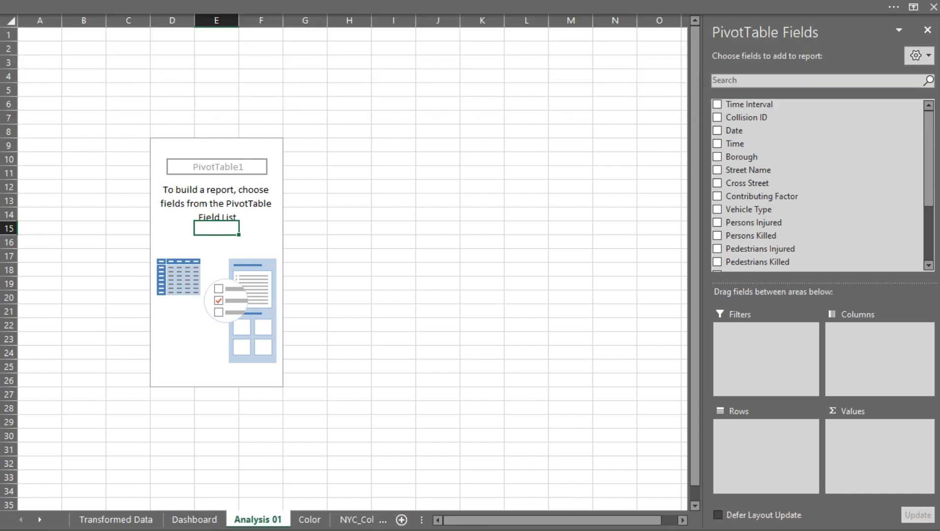
{"action": "left_click", "coordinate": [55, 75]}
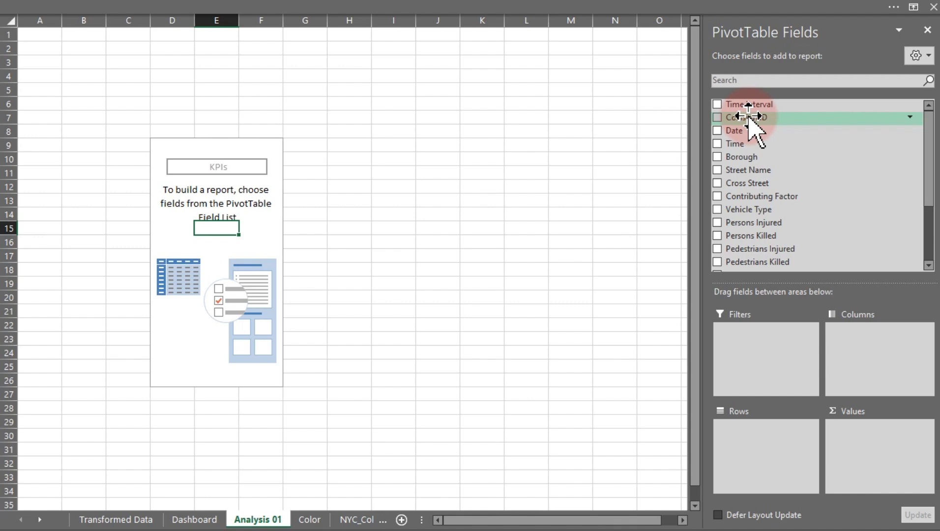
Add the Collision ID field to the PivotTable values and compare it with the source data column.
{"action": "left_click_drag", "start_coordinate": [748, 118], "coordinate": [885, 465]}
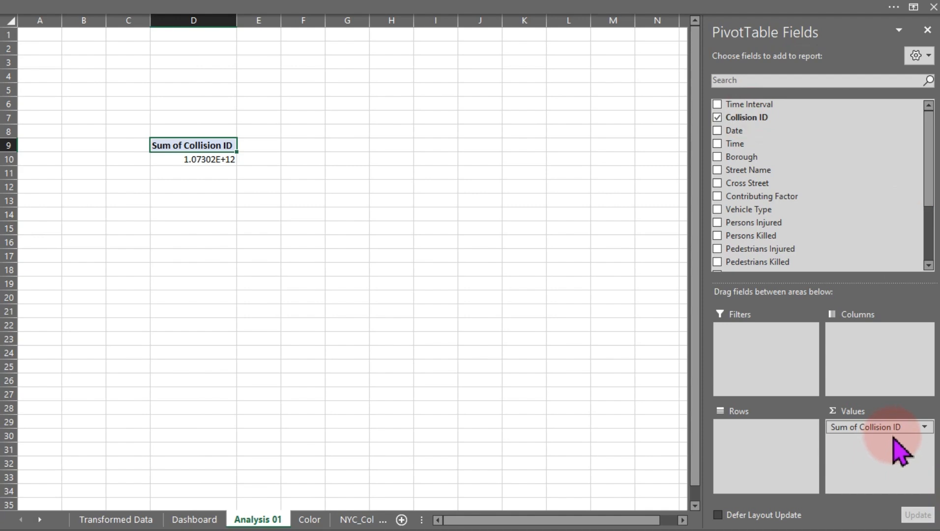
{"action": "left_click", "coordinate": [117, 518]}
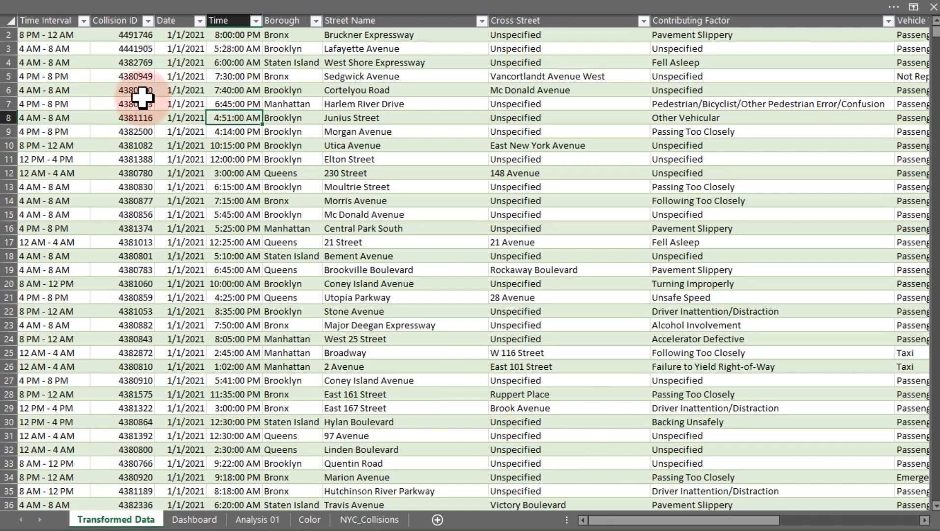
{"action": "left_click", "coordinate": [116, 8]}
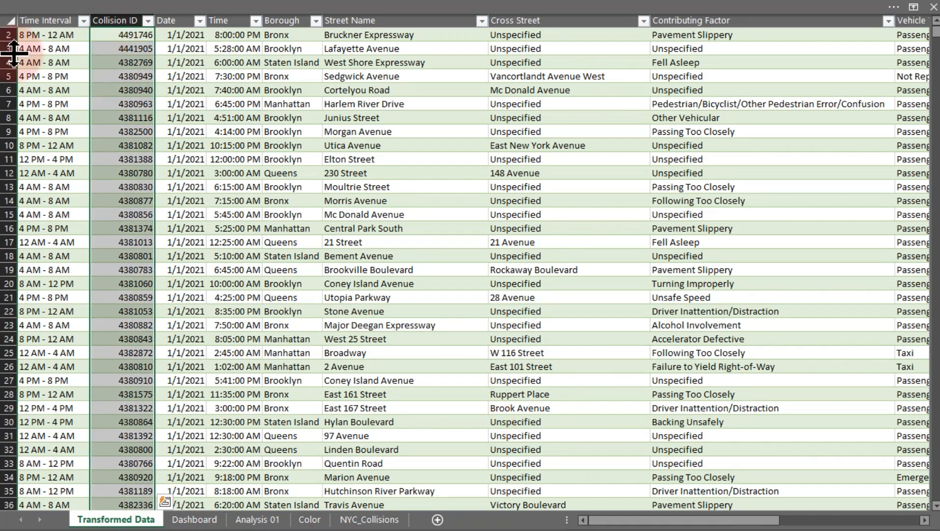
{"action": "left_click", "coordinate": [279, 521]}
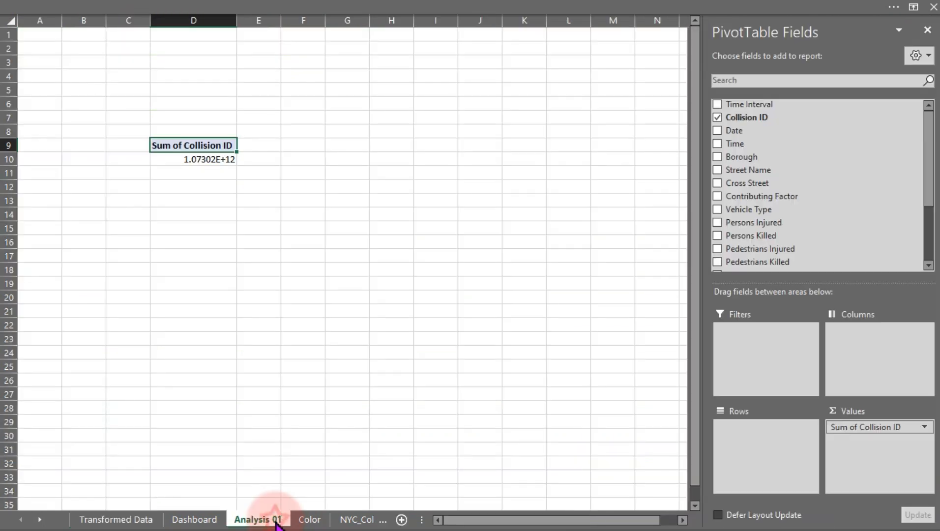
Change the Collision ID value field to summarize by Count.
{"action": "left_click", "coordinate": [863, 427]}
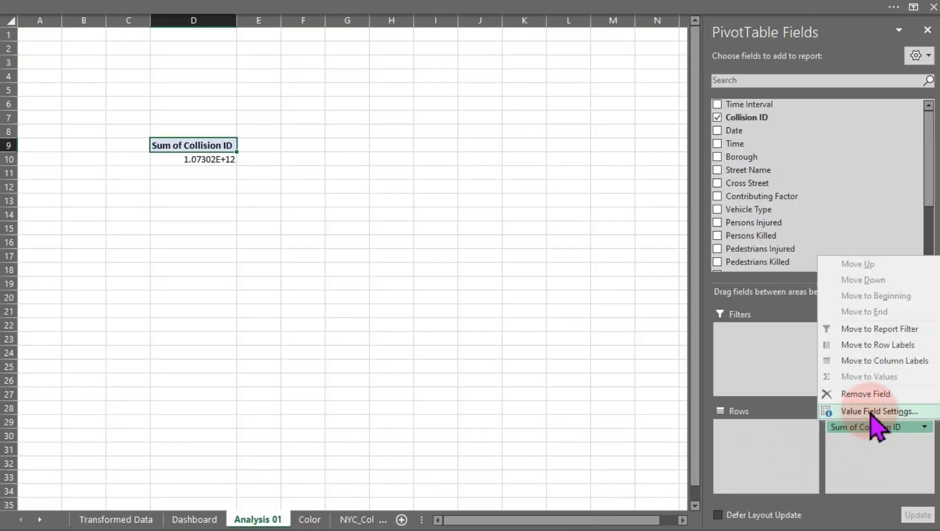
{"action": "left_click", "coordinate": [871, 411]}
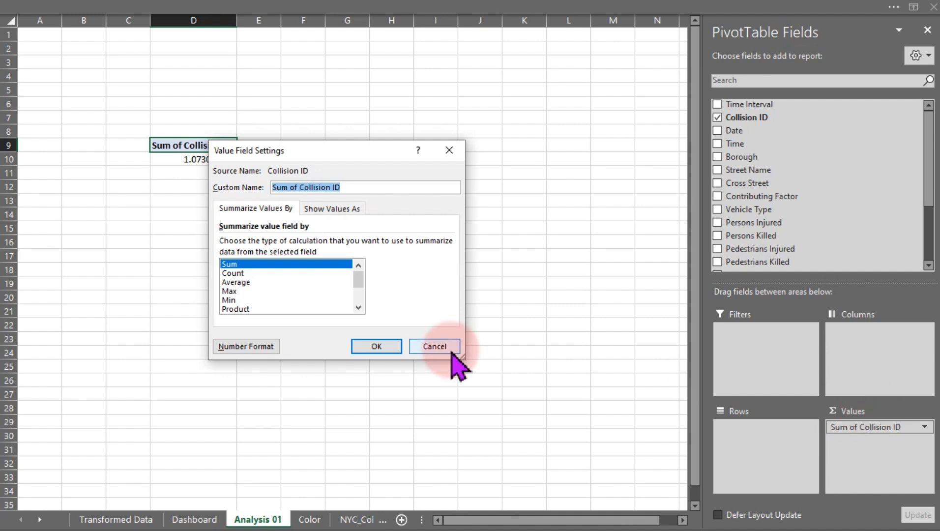
{"action": "left_click", "coordinate": [239, 274]}
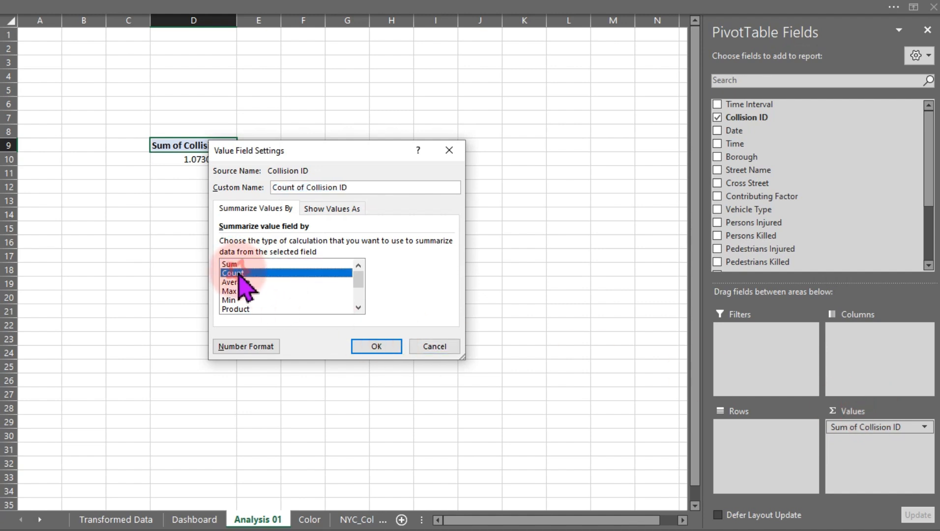
{"action": "left_click", "coordinate": [373, 346]}
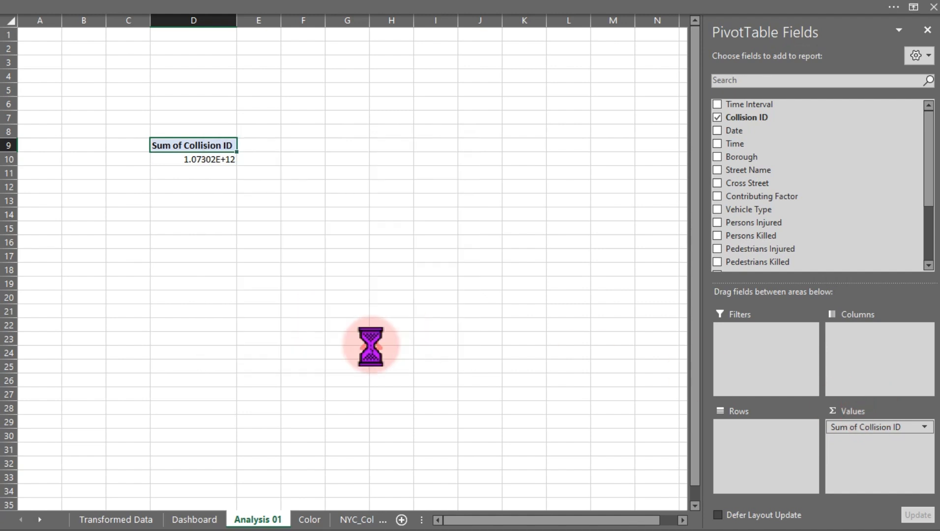
Format the Collision ID count cell as a Number with 0 decimal places and a 1000 separator.
{"action": "left_click", "coordinate": [176, 158]}
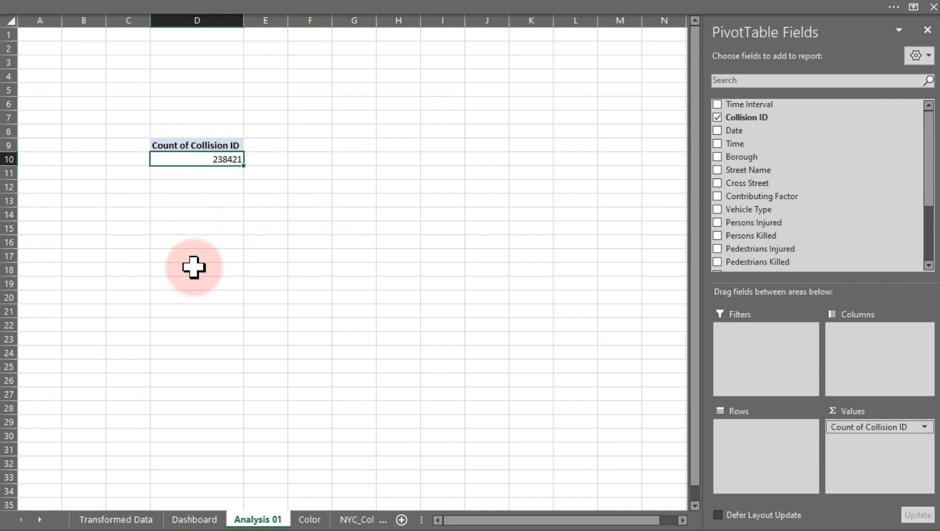
{"action": "key", "text": "ctrl+1"}
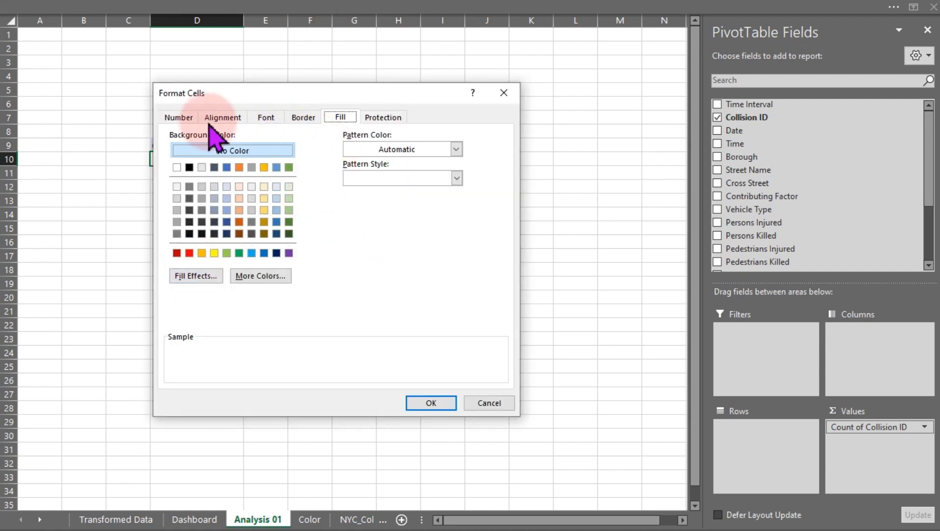
{"action": "left_click", "coordinate": [183, 117]}
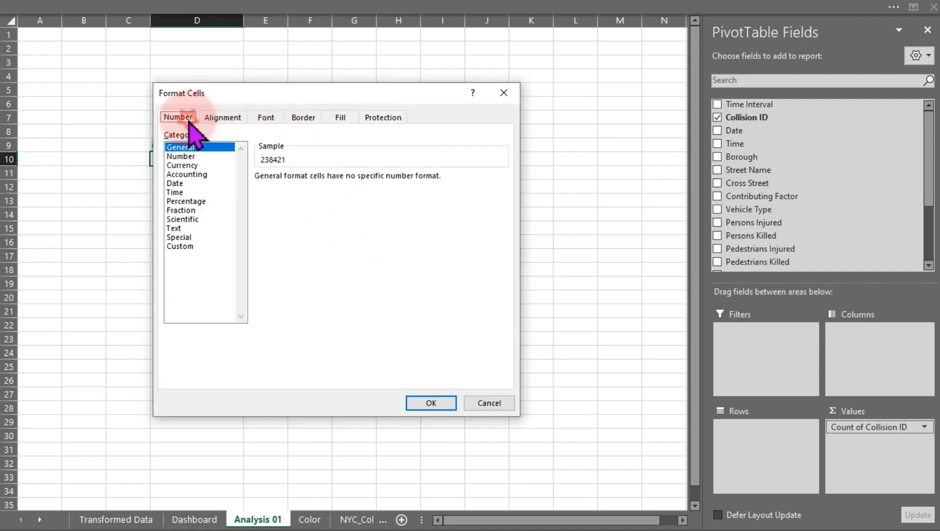
{"action": "left_click", "coordinate": [180, 157]}
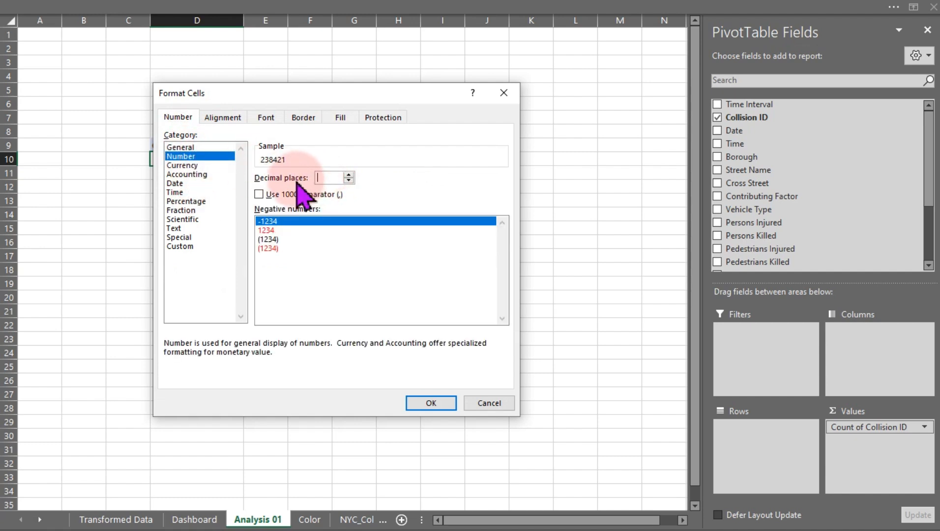
{"action": "left_click", "coordinate": [259, 195]}
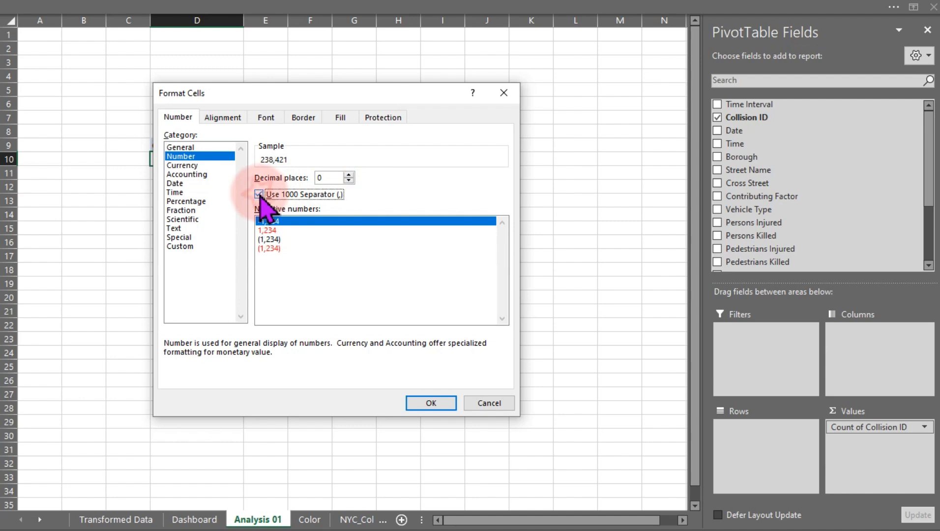
{"action": "left_click", "coordinate": [440, 403]}
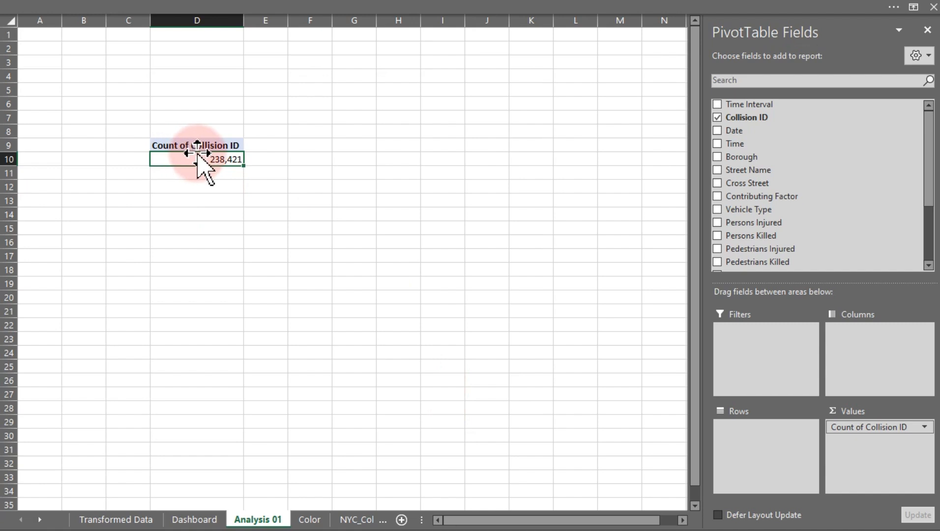
Examine the injury and fatality columns and their filter values in the Transformed Data table.
{"action": "mouse_move", "coordinate": [198, 154]}
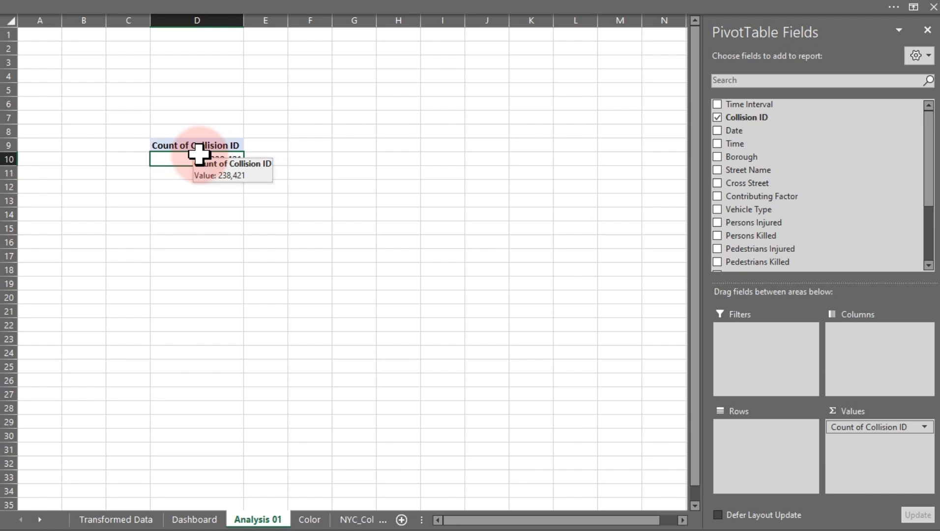
{"action": "left_click", "coordinate": [102, 518]}
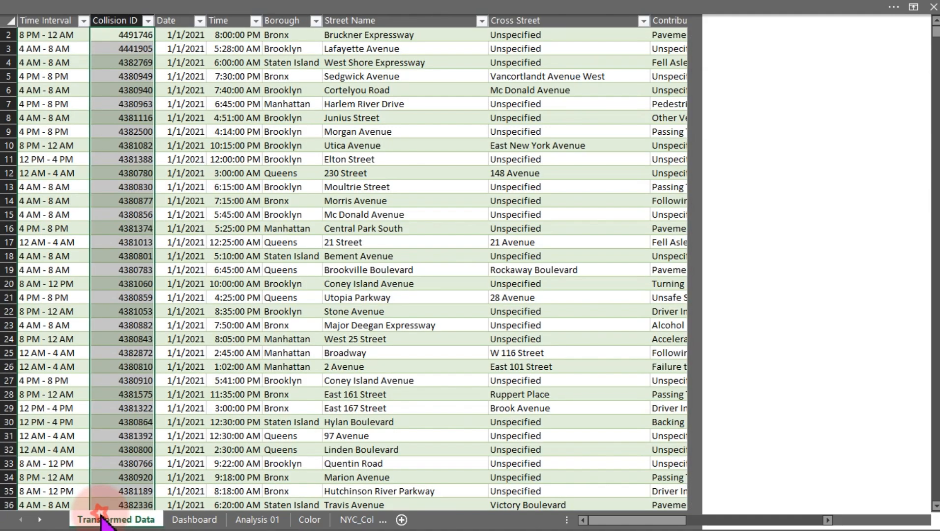
{"action": "left_click_drag", "start_coordinate": [594, 520], "coordinate": [733, 517]}
{"action": "left_click_drag", "start_coordinate": [776, 17], "coordinate": [170, 10]}
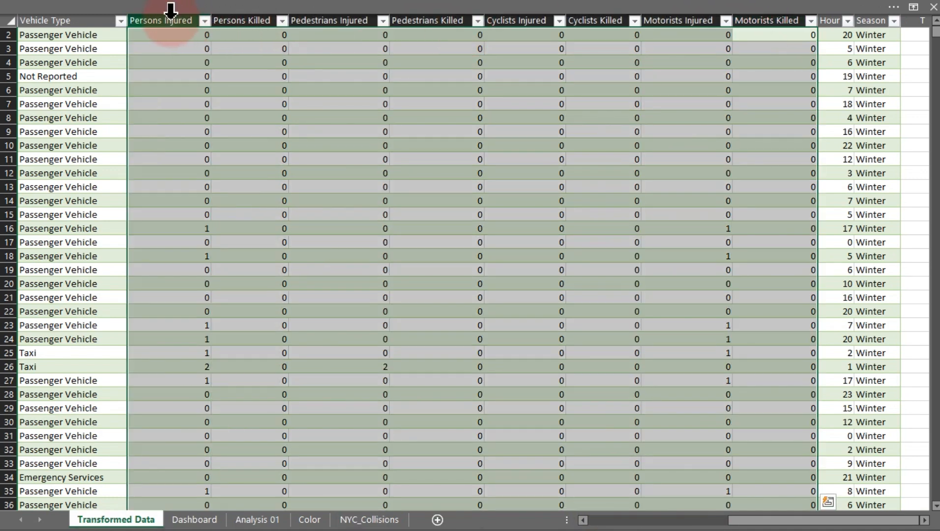
{"action": "left_click", "coordinate": [171, 10]}
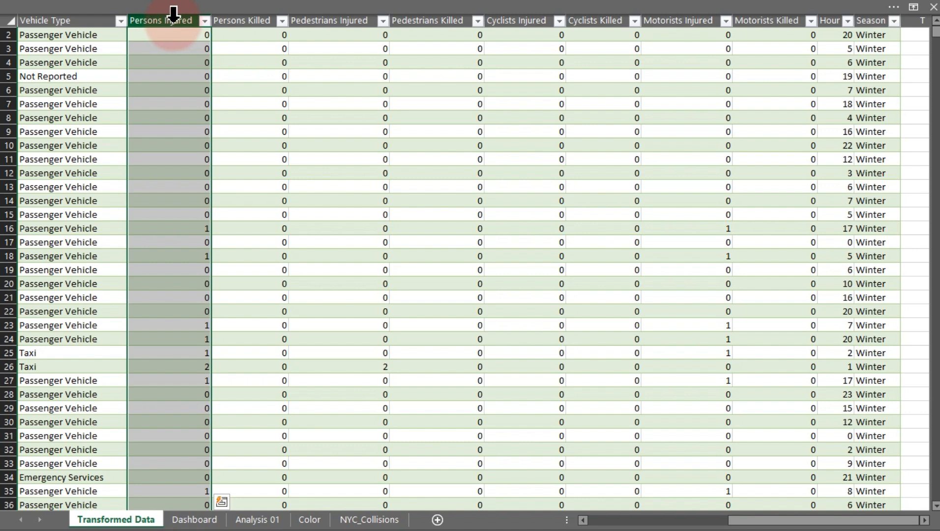
{"action": "left_click", "coordinate": [231, 14]}
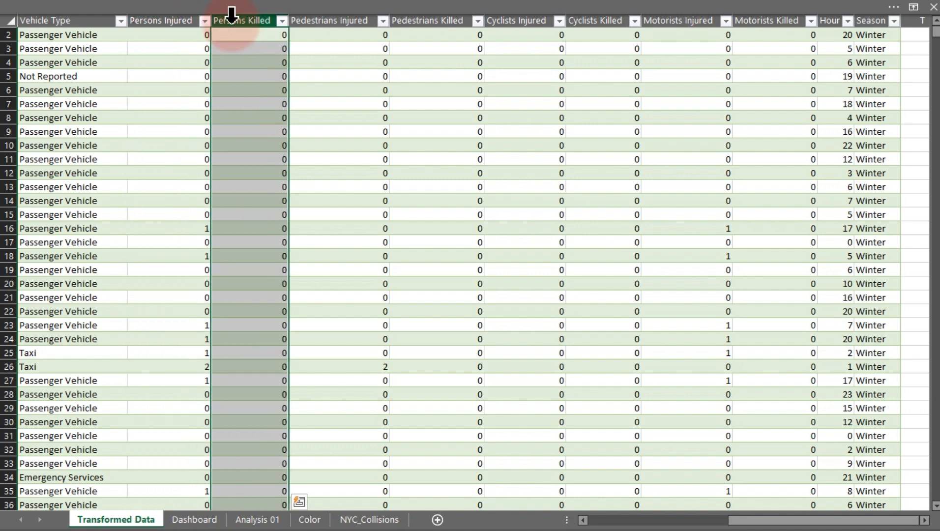
{"action": "left_click", "coordinate": [248, 36]}
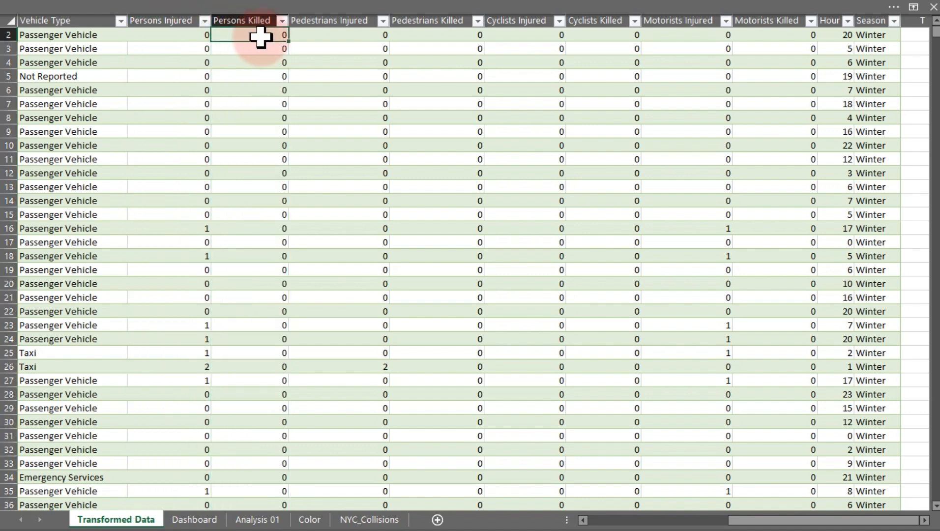
{"action": "left_click", "coordinate": [281, 24]}
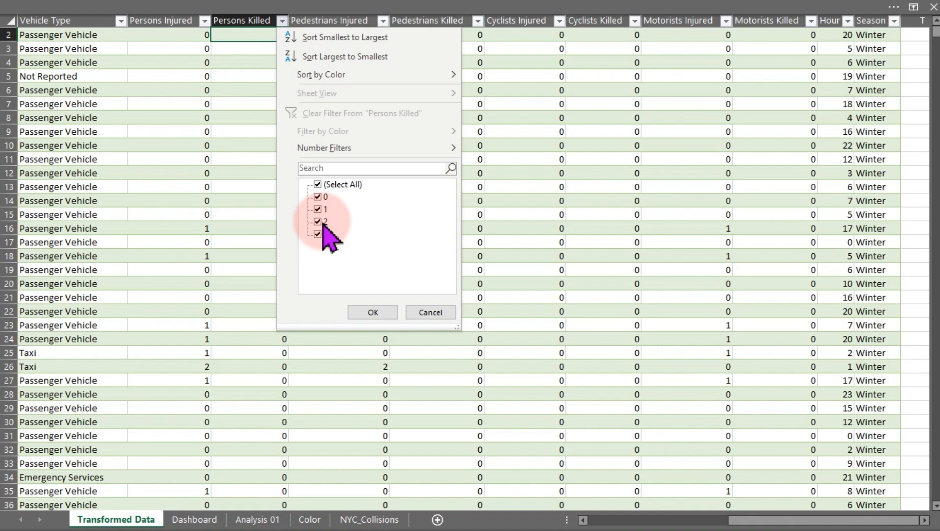
{"action": "left_click", "coordinate": [247, 201]}
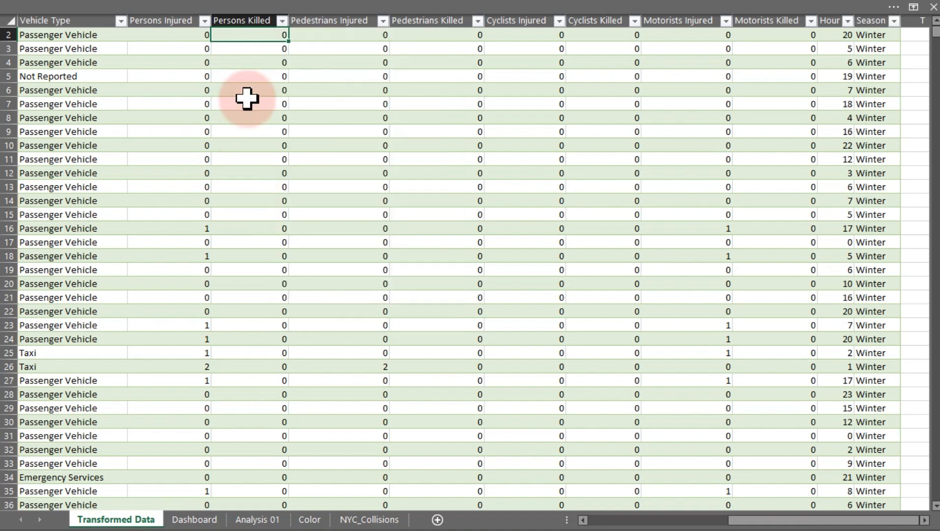
{"action": "left_click_drag", "start_coordinate": [176, 36], "coordinate": [178, 207]}
{"action": "left_click_drag", "start_coordinate": [248, 49], "coordinate": [249, 216]}
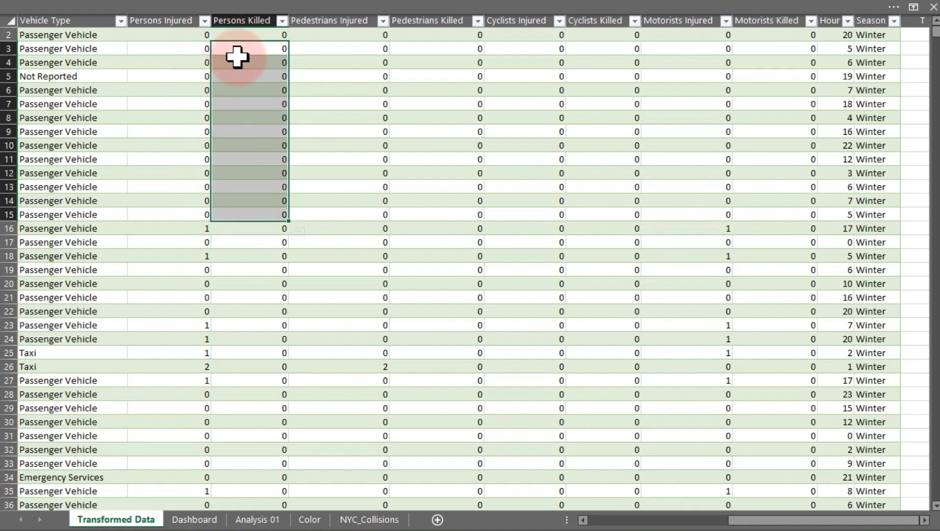
{"action": "left_click", "coordinate": [320, 40]}
{"action": "left_click_drag", "start_coordinate": [320, 39], "coordinate": [774, 302]}
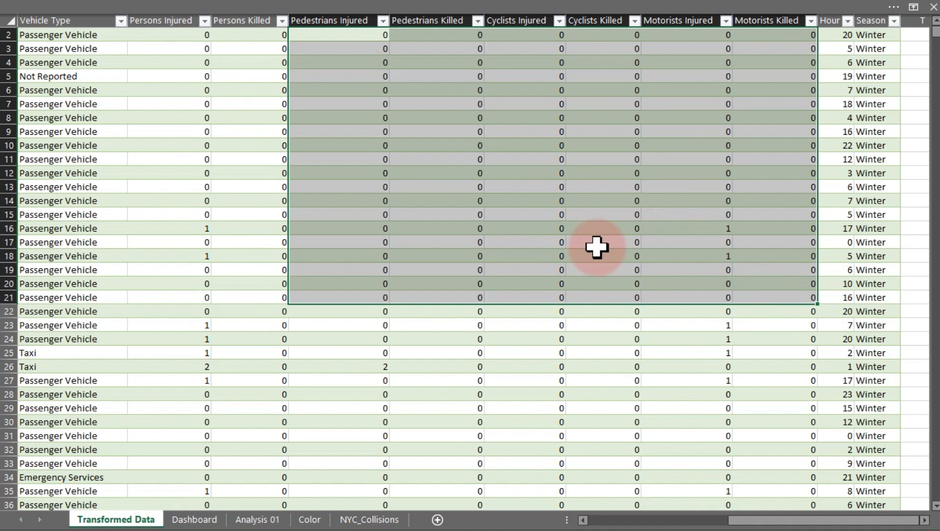
{"action": "left_click", "coordinate": [313, 35]}
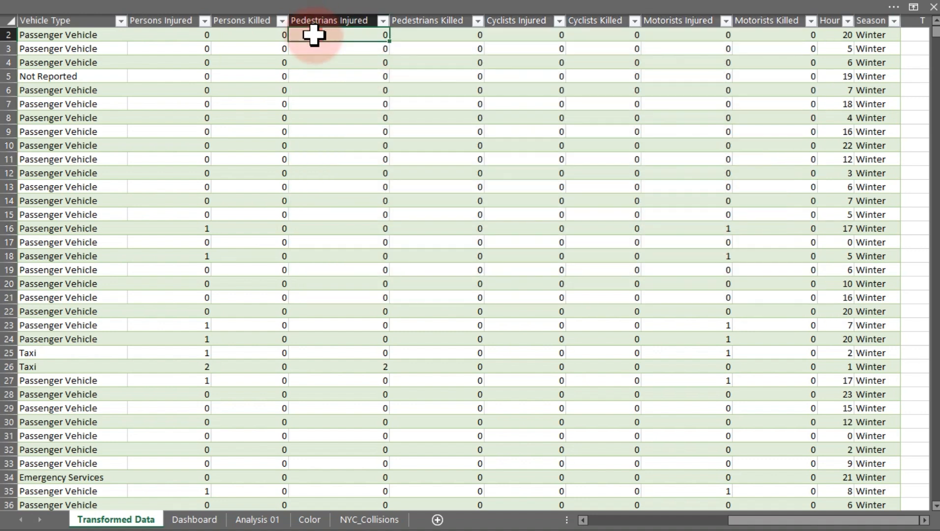
{"action": "left_click", "coordinate": [399, 36]}
{"action": "left_click", "coordinate": [523, 39]}
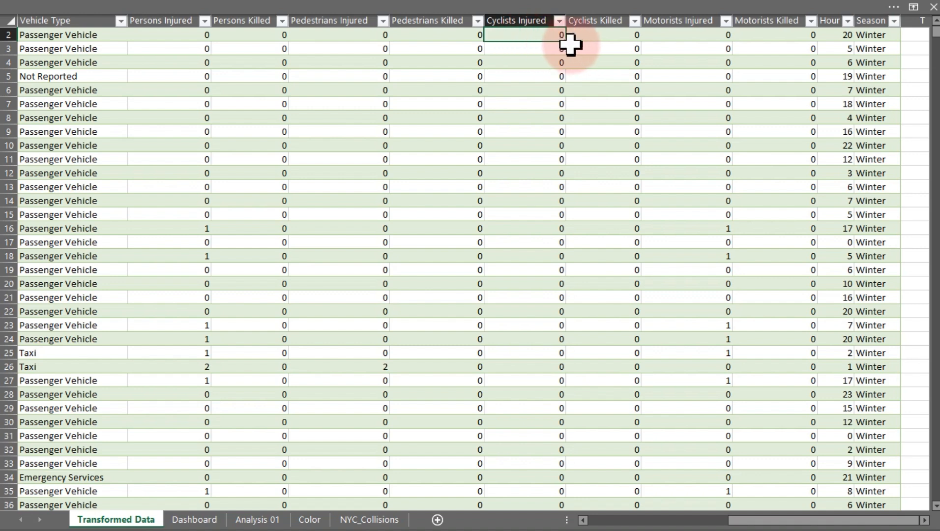
{"action": "left_click", "coordinate": [595, 43]}
{"action": "left_click", "coordinate": [666, 44]}
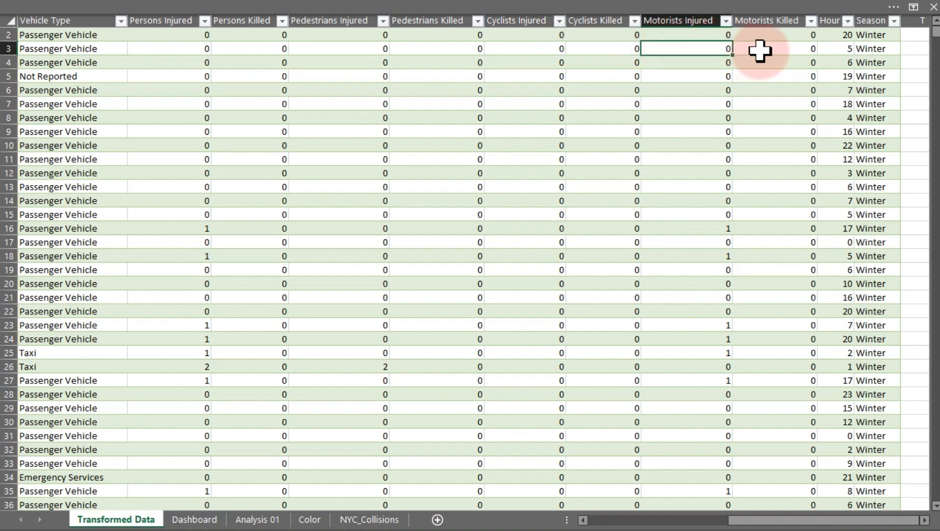
Add the Persons Injured and Persons Killed fields to the KPIs PivotTable values.
{"action": "left_click", "coordinate": [252, 517]}
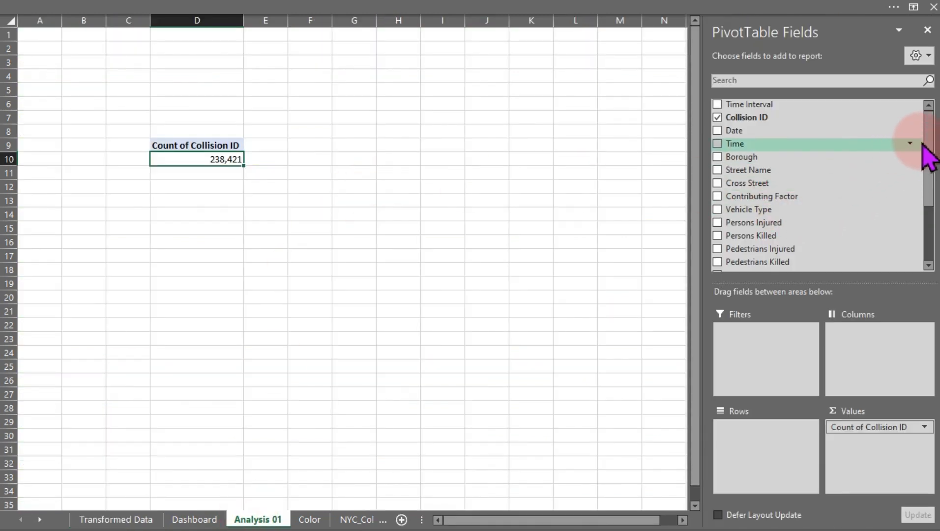
{"action": "left_click_drag", "start_coordinate": [924, 147], "coordinate": [934, 211]}
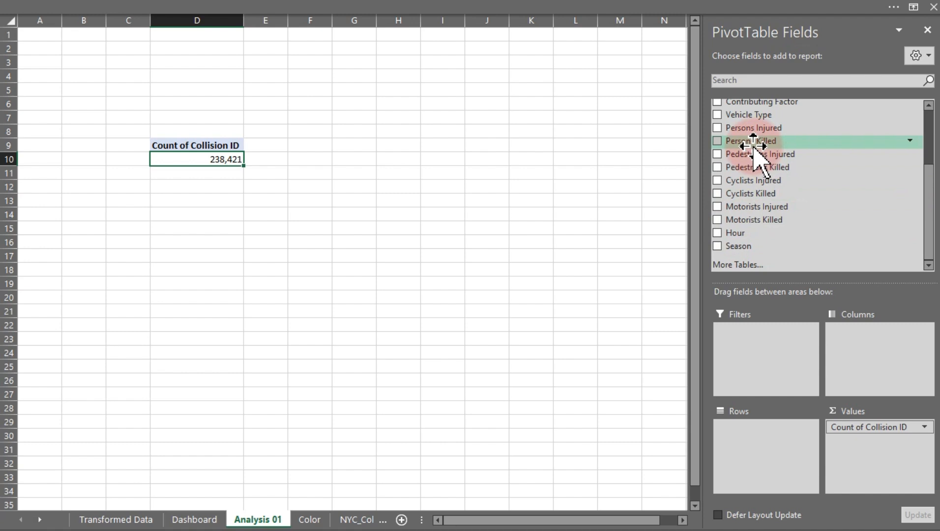
{"action": "left_click_drag", "start_coordinate": [752, 129], "coordinate": [861, 452]}
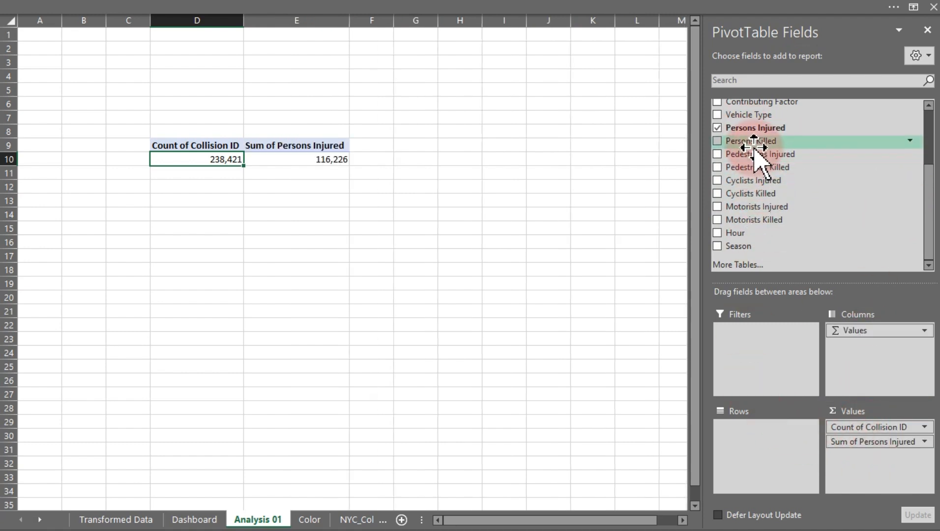
{"action": "left_click_drag", "start_coordinate": [744, 141], "coordinate": [865, 457]}
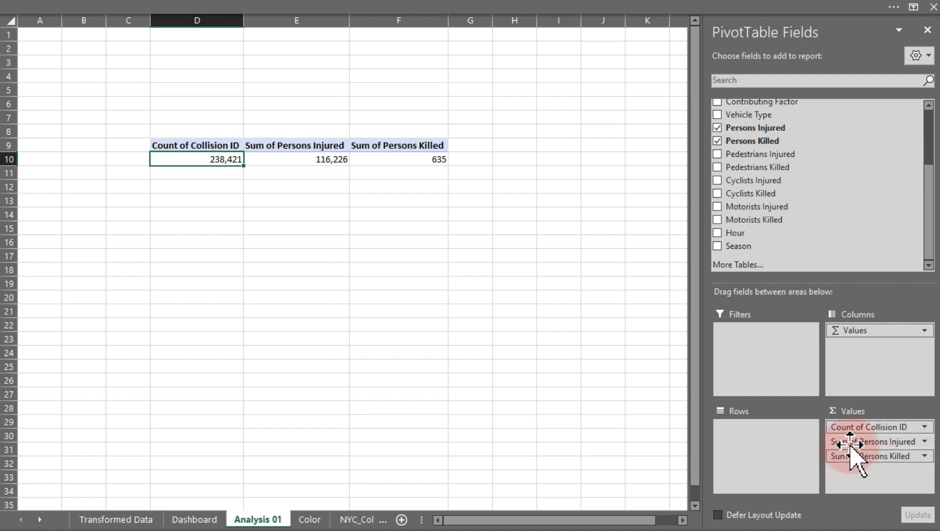
Change the Persons Injured value field to summarize by Count.
{"action": "left_click", "coordinate": [859, 443]}
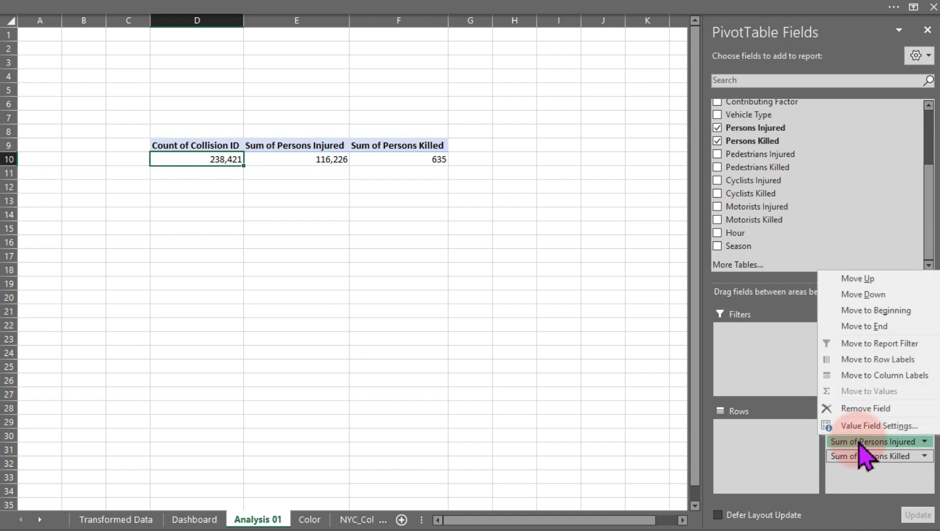
{"action": "left_click", "coordinate": [857, 426]}
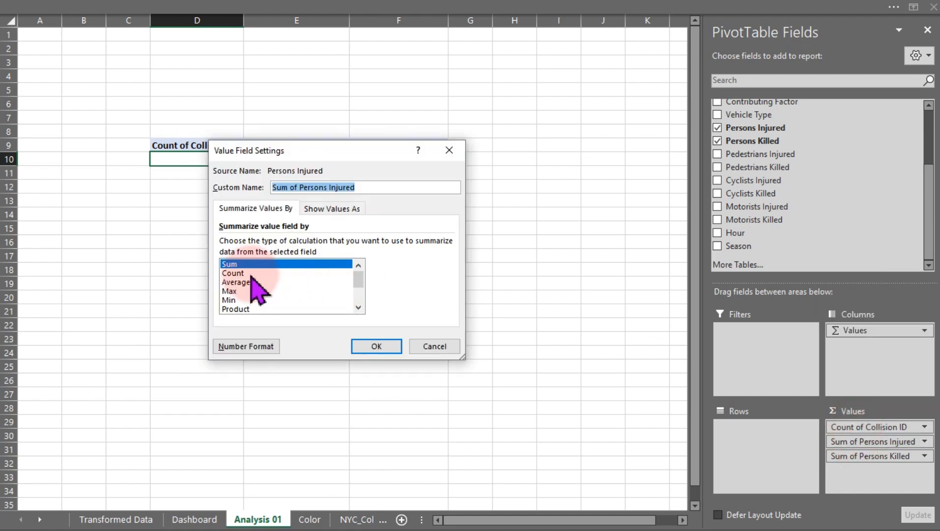
{"action": "left_click", "coordinate": [249, 273]}
{"action": "left_click", "coordinate": [376, 346]}
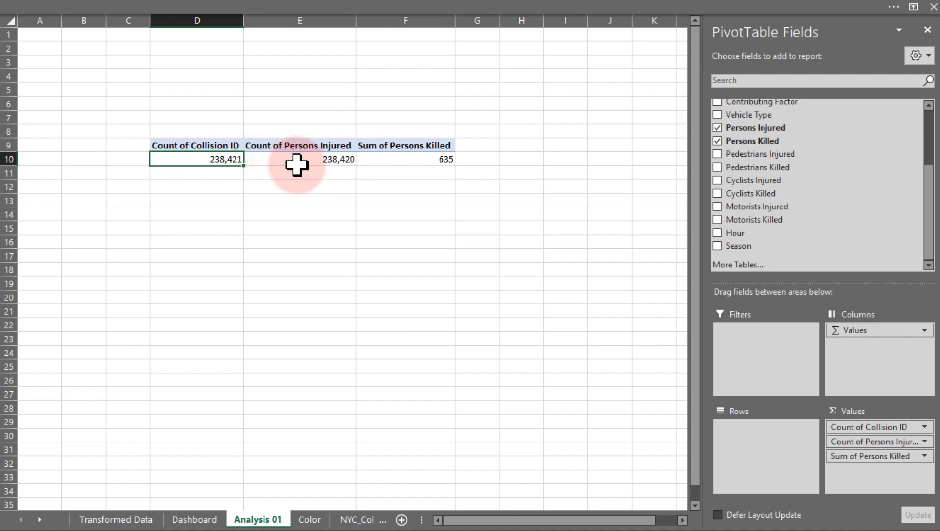
Filter the Persons Injured column of the Transformed Data table to show only blank entries.
{"action": "mouse_move", "coordinate": [297, 164]}
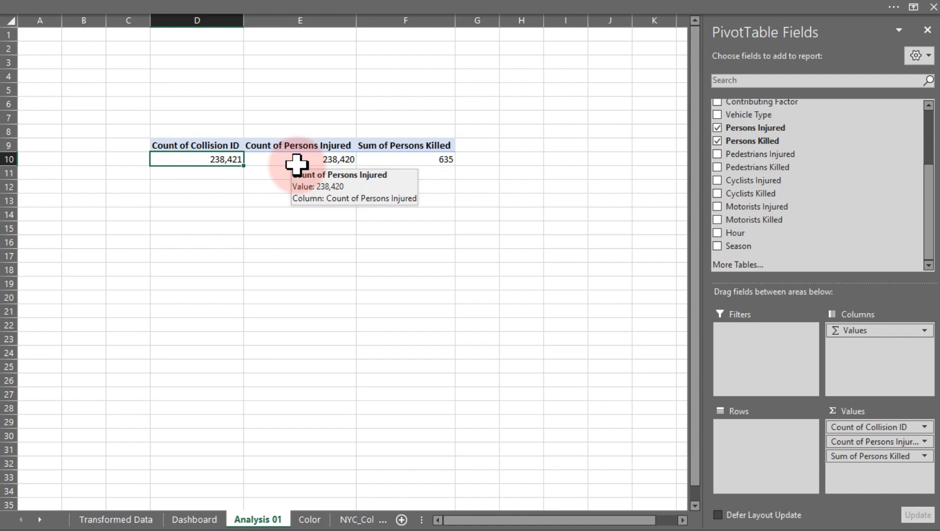
{"action": "left_click", "coordinate": [118, 519]}
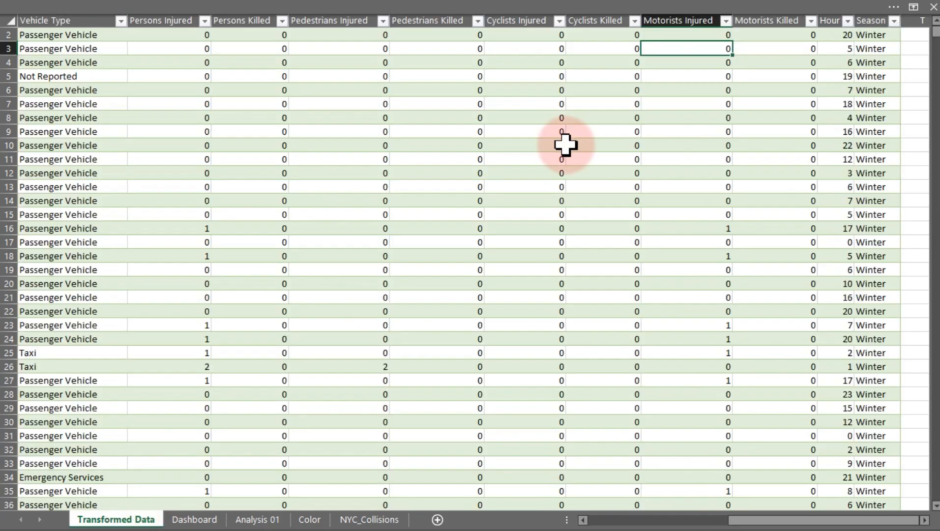
{"action": "left_click", "coordinate": [203, 21]}
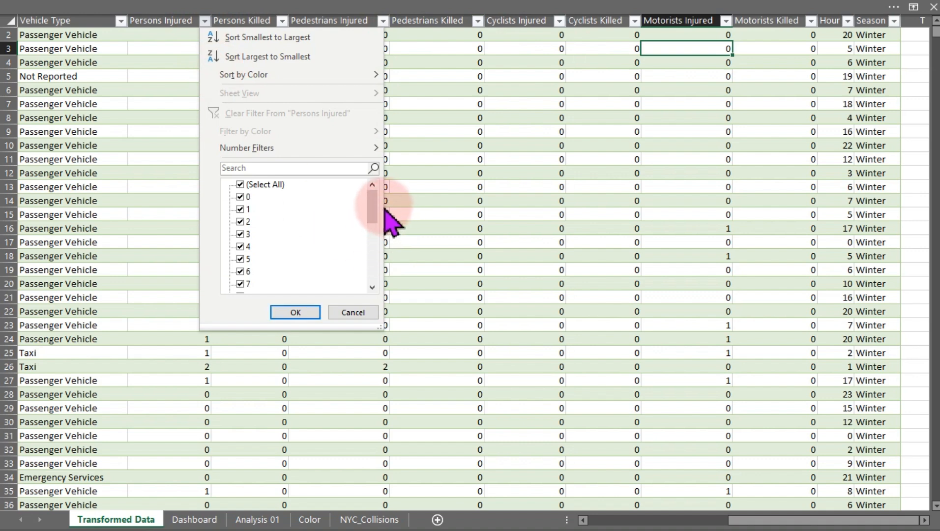
{"action": "left_click_drag", "start_coordinate": [374, 206], "coordinate": [377, 270]}
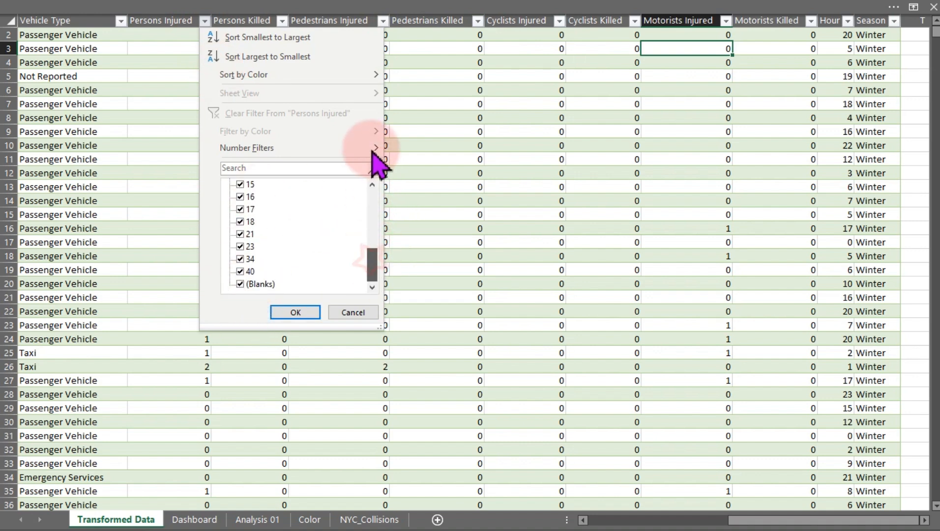
{"action": "left_click", "coordinate": [375, 207]}
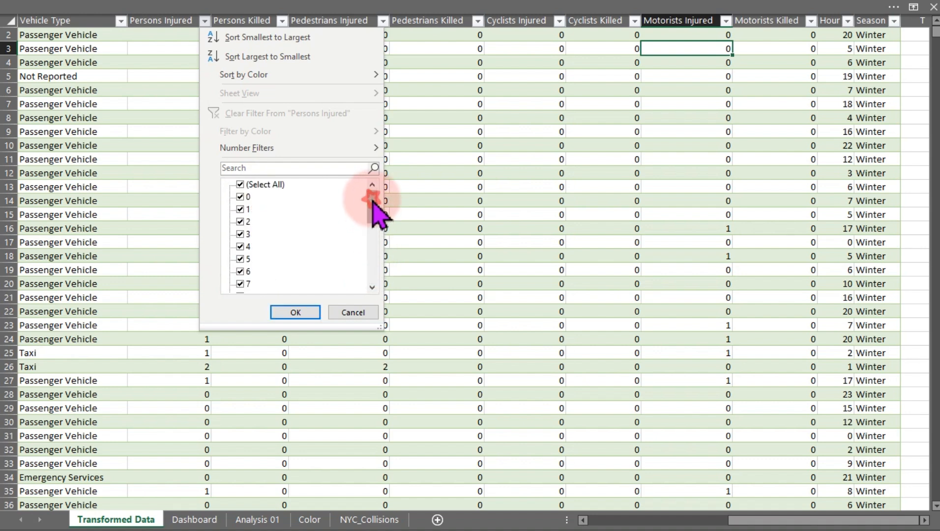
{"action": "left_click", "coordinate": [240, 185]}
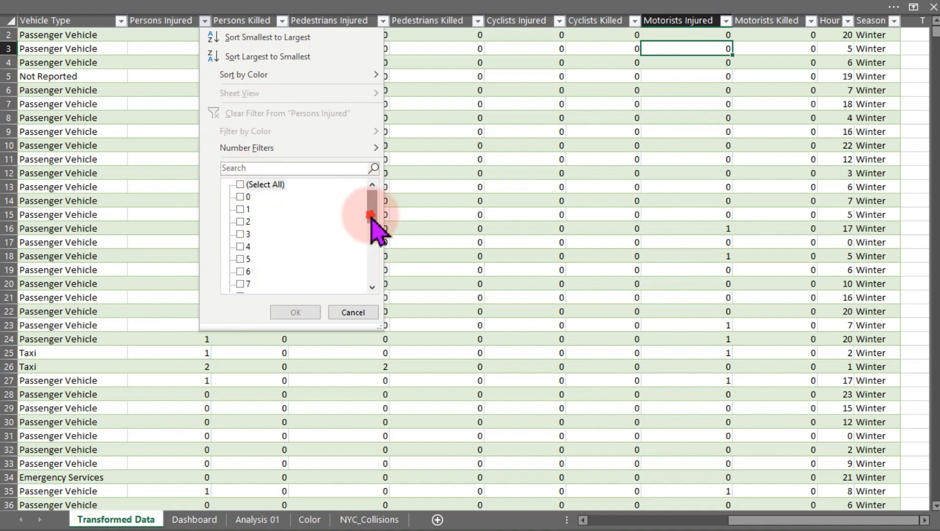
{"action": "left_click_drag", "start_coordinate": [372, 206], "coordinate": [376, 280]}
{"action": "left_click", "coordinate": [240, 286]}
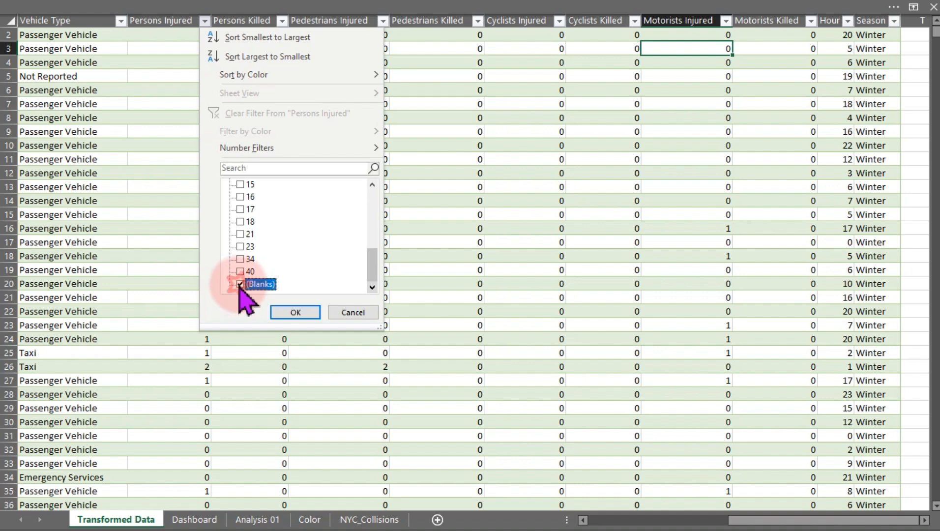
{"action": "left_click", "coordinate": [297, 313]}
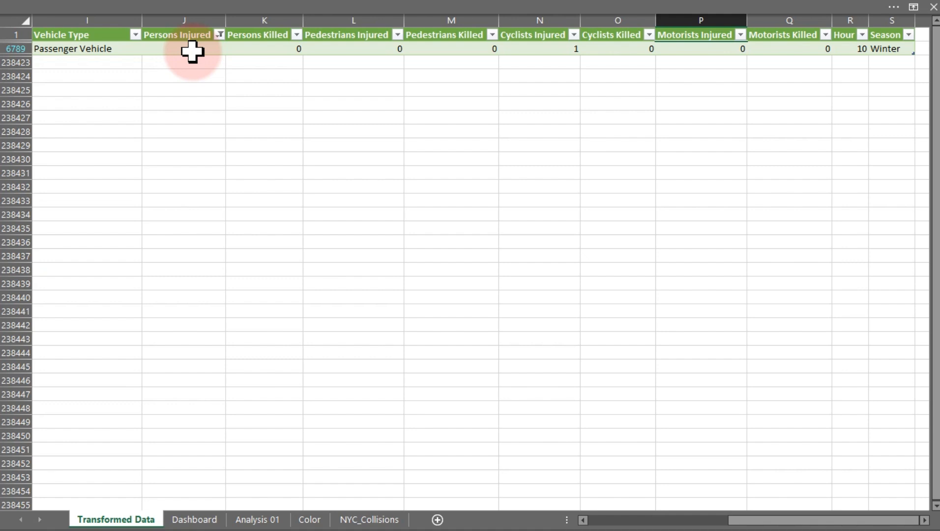
Clear the filter from the Persons Injured column of the Transformed Data table.
{"action": "left_click", "coordinate": [218, 35]}
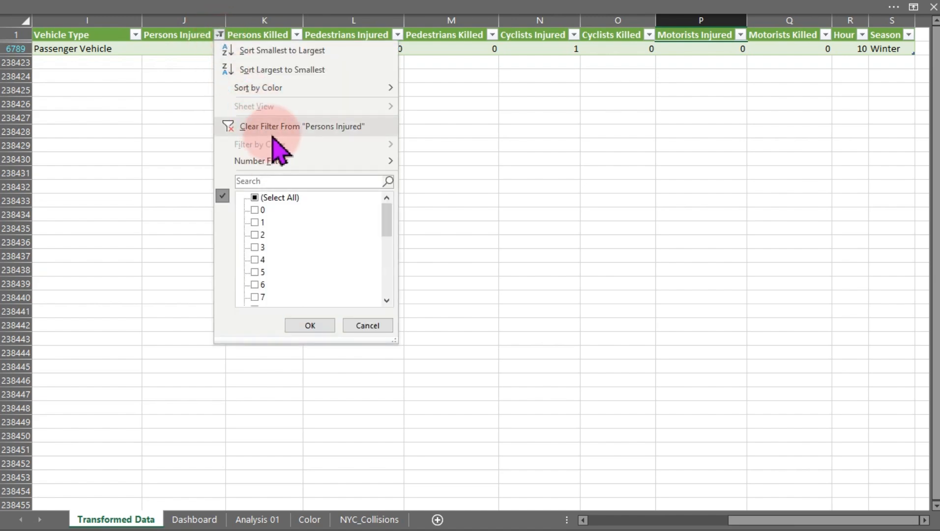
{"action": "left_click", "coordinate": [270, 128]}
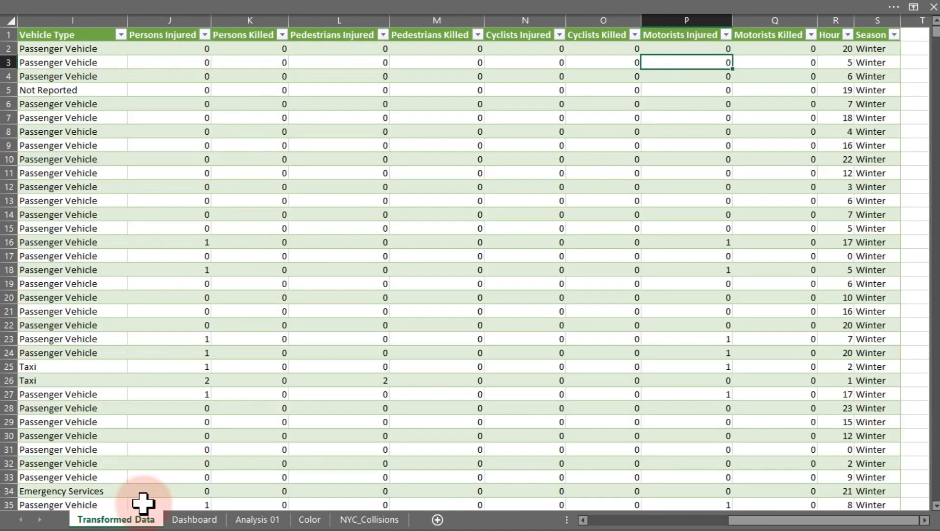
Compare the KPIs PivotTable totals with the Collision ID column in the Transformed Data table.
{"action": "left_click", "coordinate": [243, 521]}
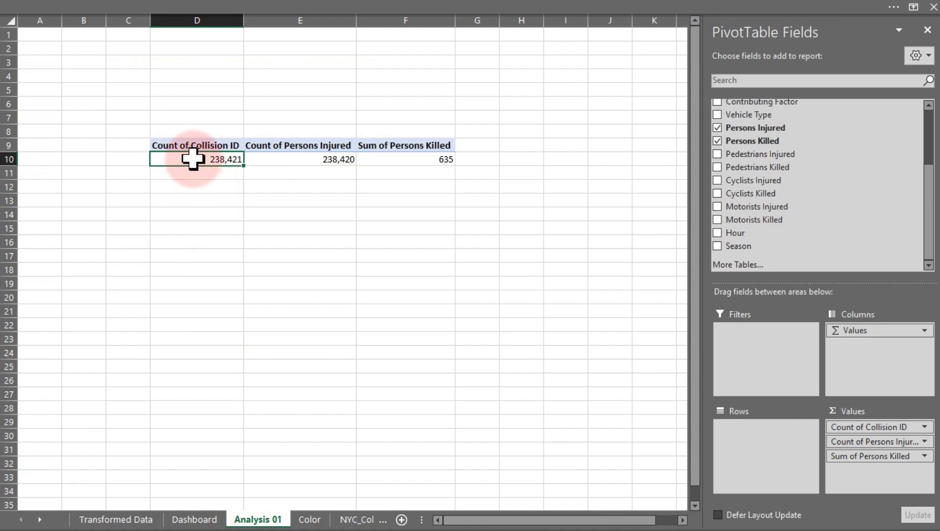
{"action": "mouse_move", "coordinate": [191, 158]}
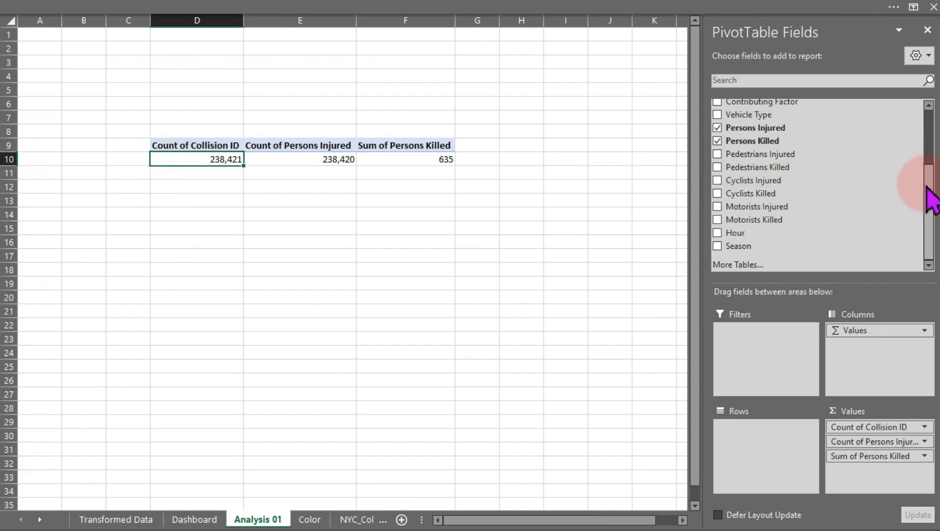
{"action": "left_click_drag", "start_coordinate": [928, 195], "coordinate": [930, 150]}
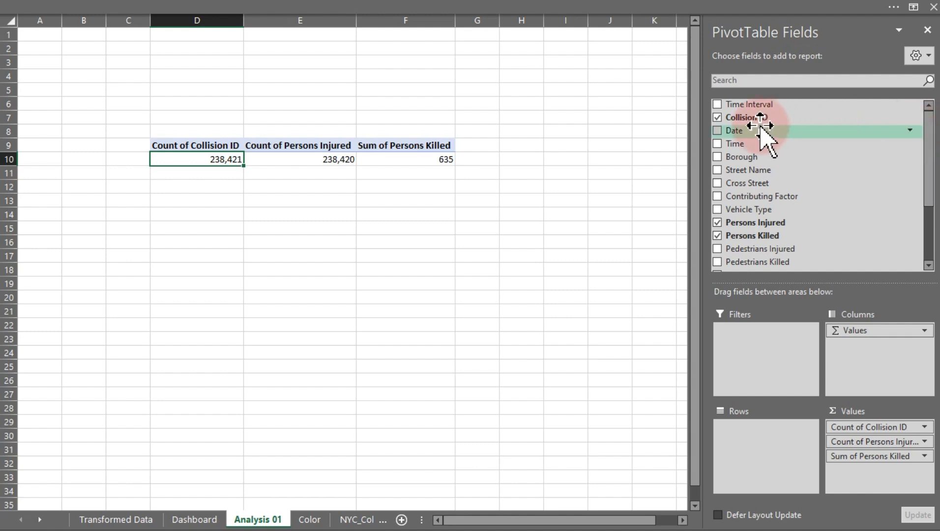
{"action": "left_click", "coordinate": [127, 522]}
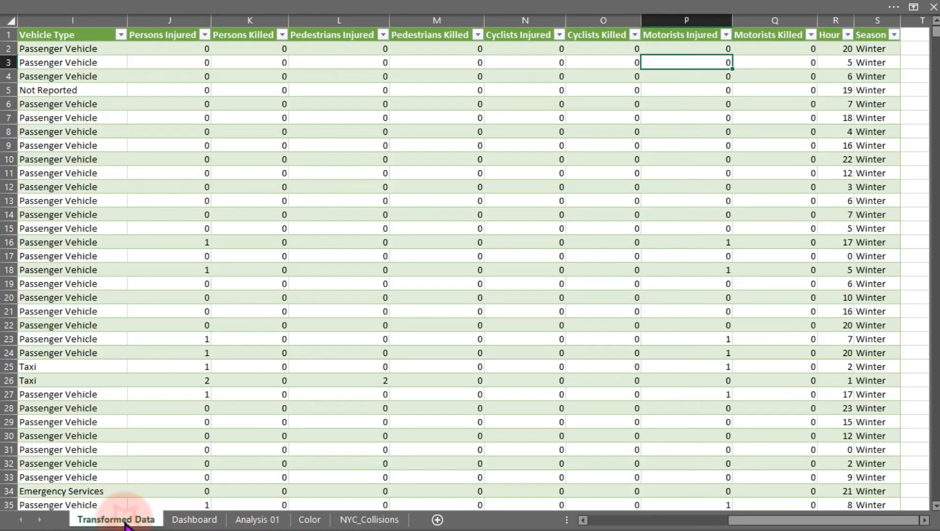
{"action": "left_click_drag", "start_coordinate": [745, 520], "coordinate": [587, 522]}
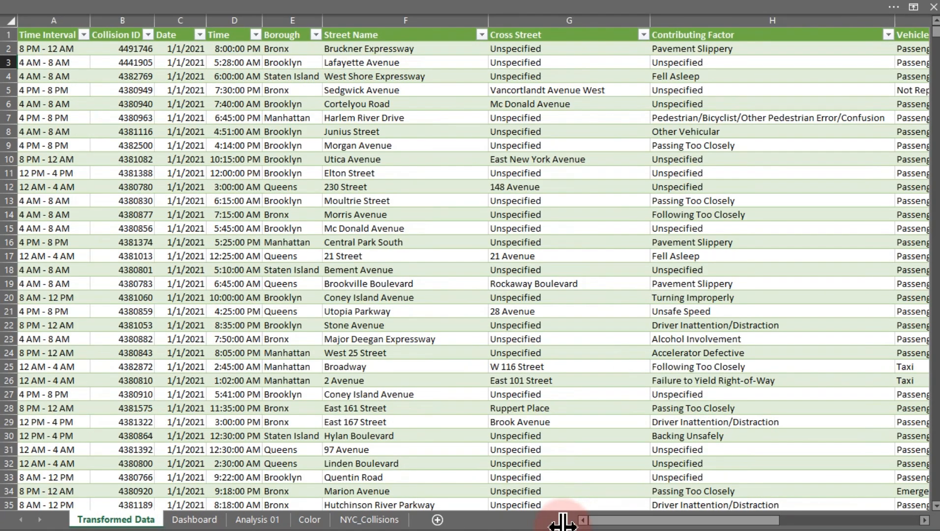
{"action": "left_click", "coordinate": [116, 49]}
{"action": "left_click_drag", "start_coordinate": [116, 49], "coordinate": [116, 402]}
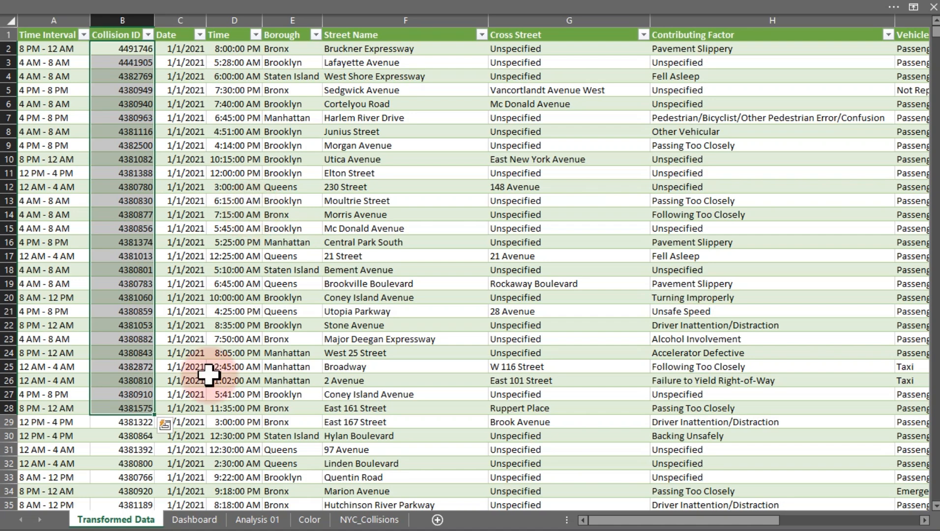
{"action": "left_click", "coordinate": [257, 519]}
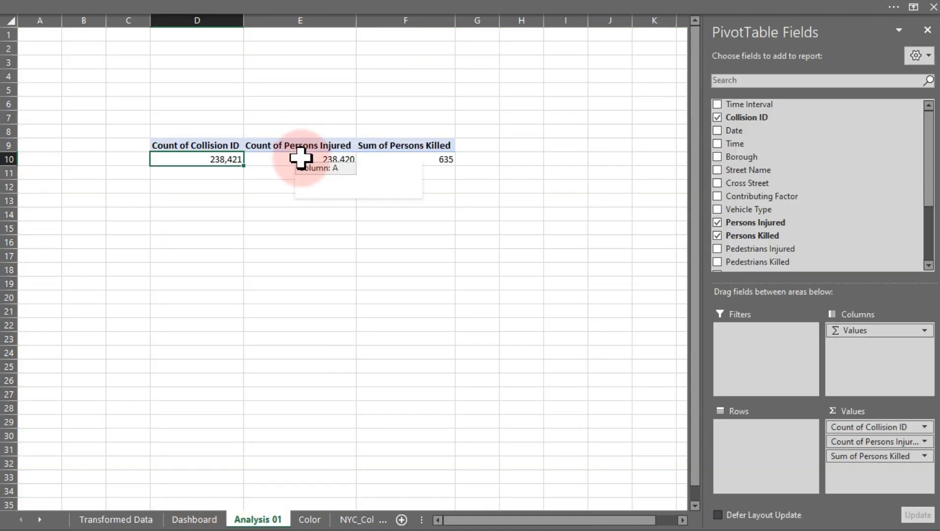
Change the Persons Injured value field in the KPIs PivotTable to summarize by Sum.
{"action": "left_click", "coordinate": [300, 158]}
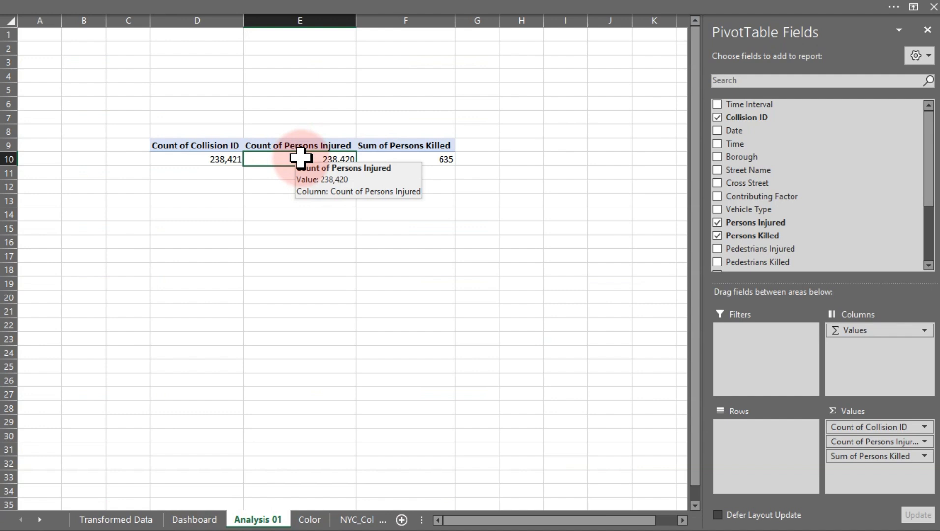
{"action": "left_click", "coordinate": [885, 443]}
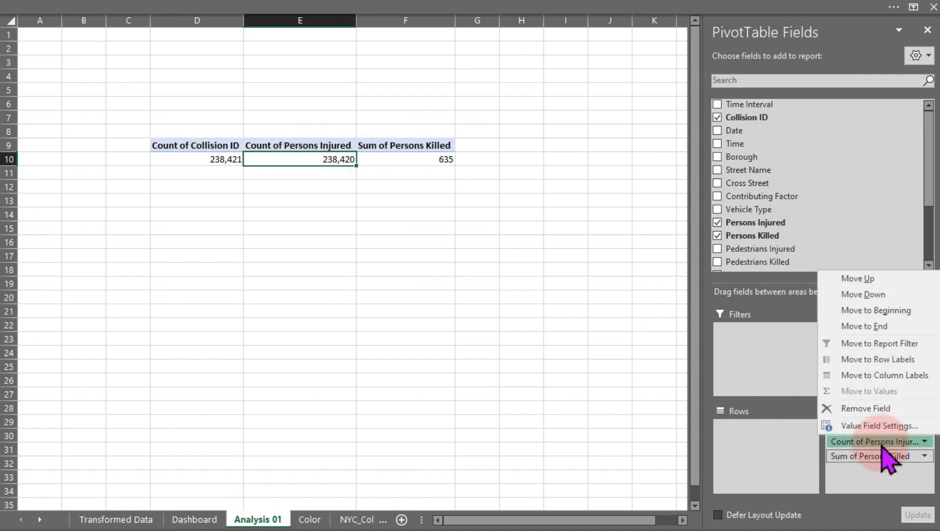
{"action": "left_click", "coordinate": [872, 428]}
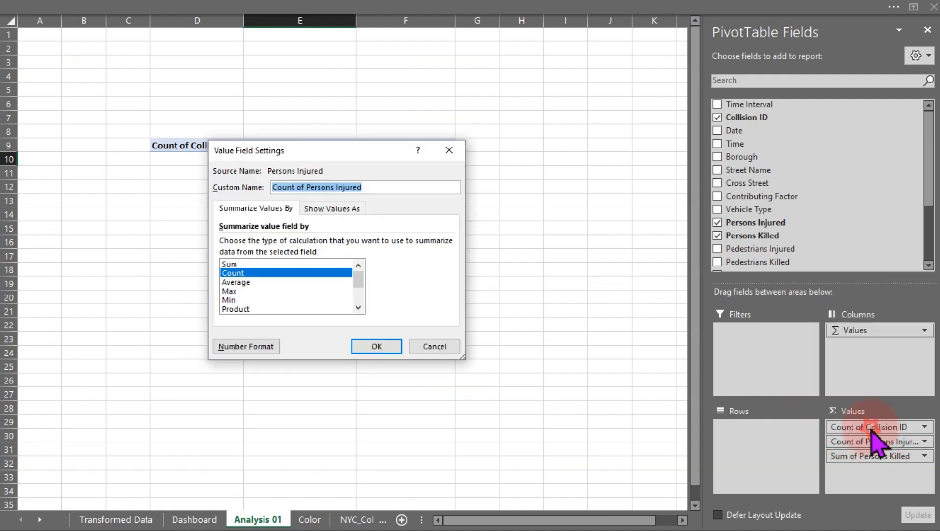
{"action": "left_click", "coordinate": [257, 264]}
{"action": "left_click", "coordinate": [377, 346]}
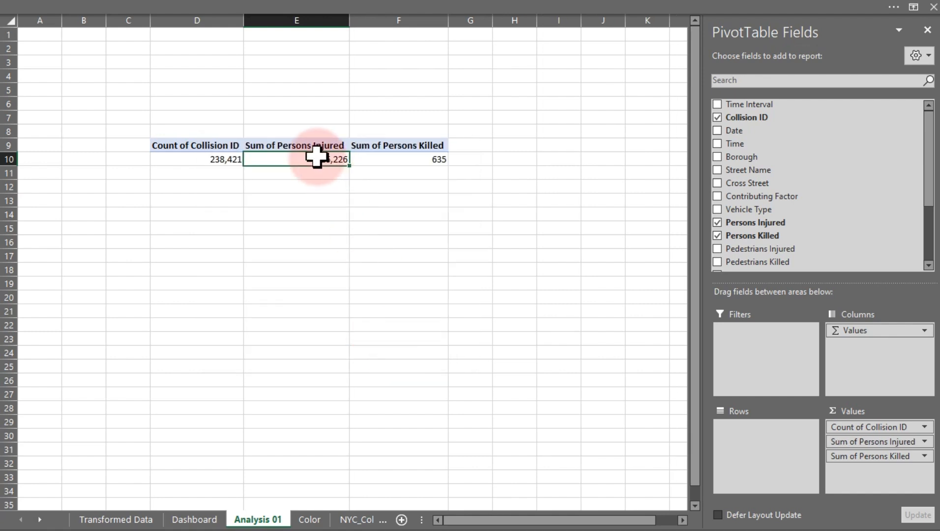
{"action": "left_click", "coordinate": [390, 159]}
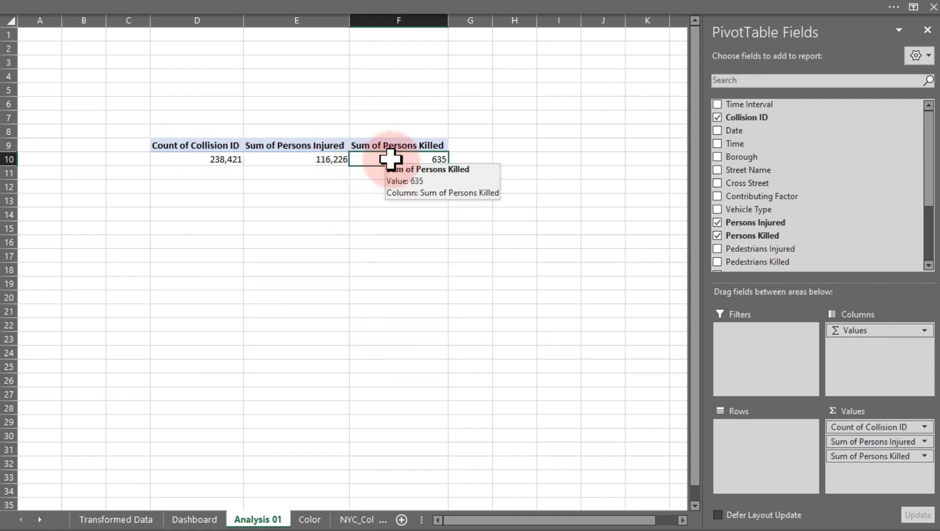
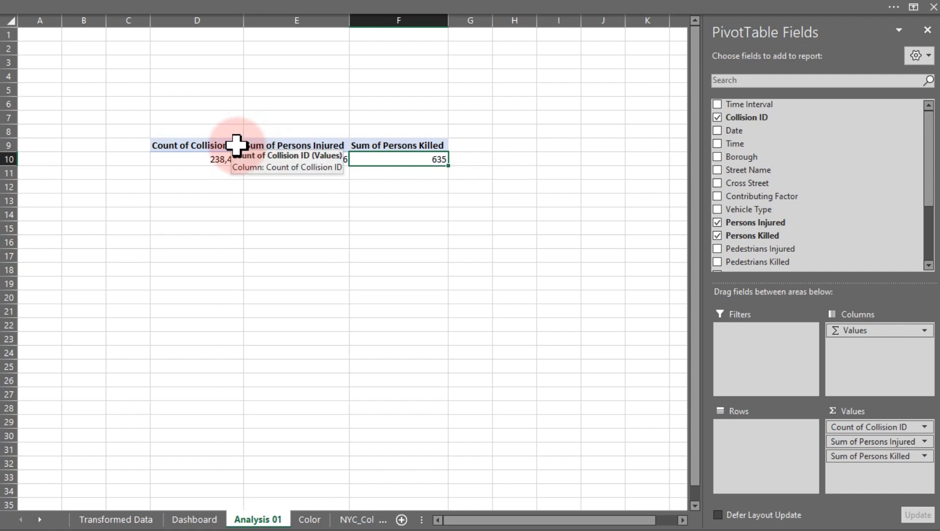
Remove the text "Sum of" from the KPIs PivotTable headers using Find and Replace with an empty replacement.
{"action": "left_click", "coordinate": [248, 145]}
{"action": "key", "text": "ctrl+h"}
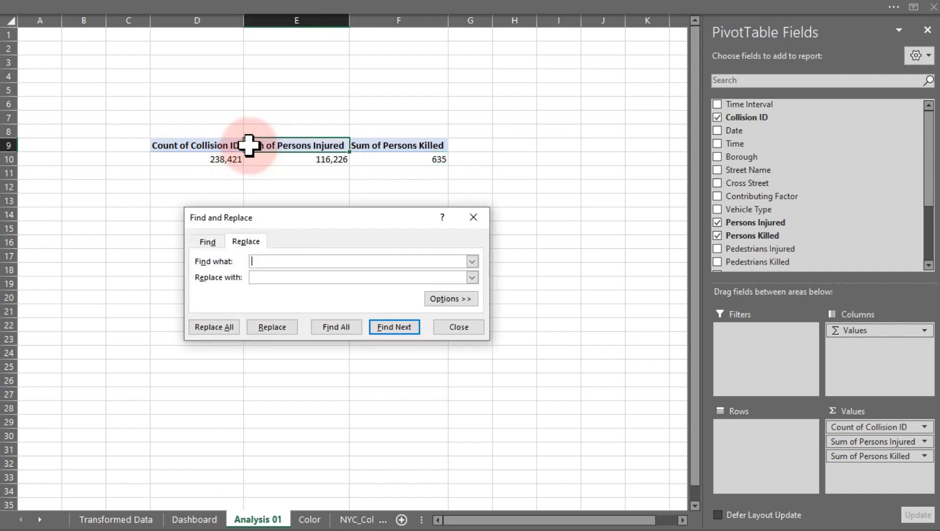
{"action": "type", "text": "s"}
{"action": "key", "text": "BackSpace"}
{"action": "type", "text": "Sum of"}
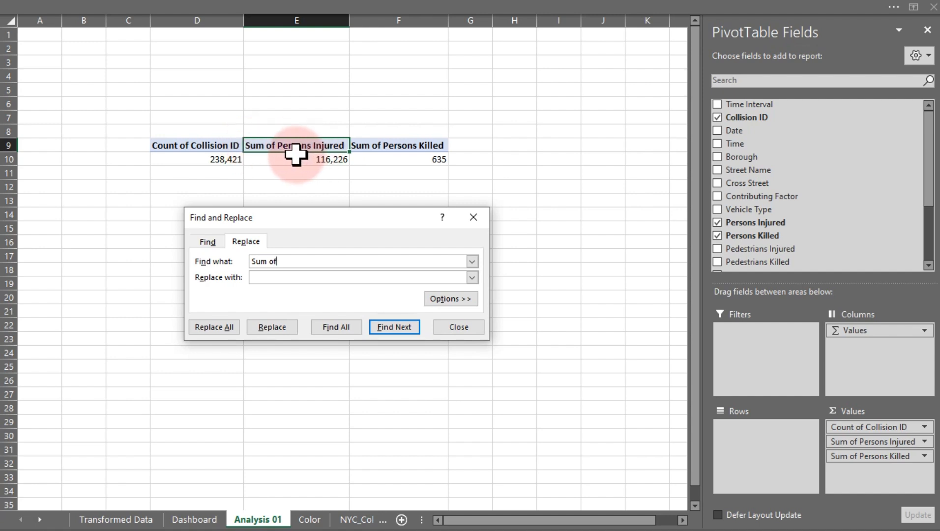
{"action": "left_click", "coordinate": [218, 328]}
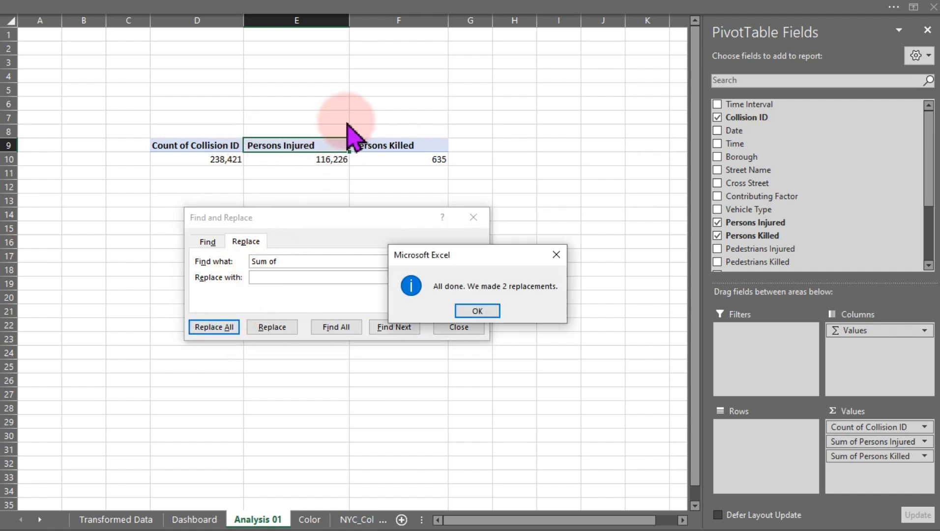
{"action": "left_click", "coordinate": [478, 312]}
{"action": "left_click_drag", "start_coordinate": [312, 262], "coordinate": [236, 259]}
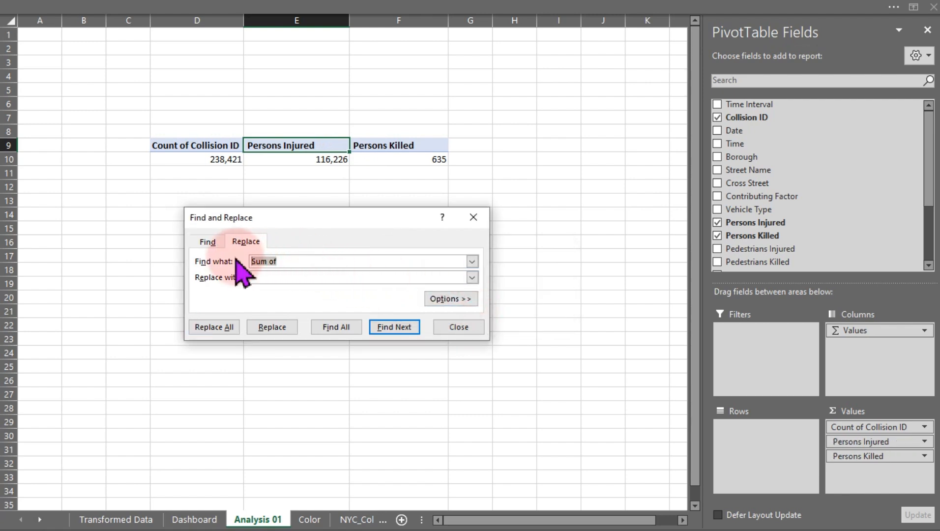
{"action": "left_click", "coordinate": [458, 328]}
Rename the Count of Collision ID value field in the KPIs PivotTable to Total Collisions.
{"action": "double_click", "coordinate": [210, 143]}
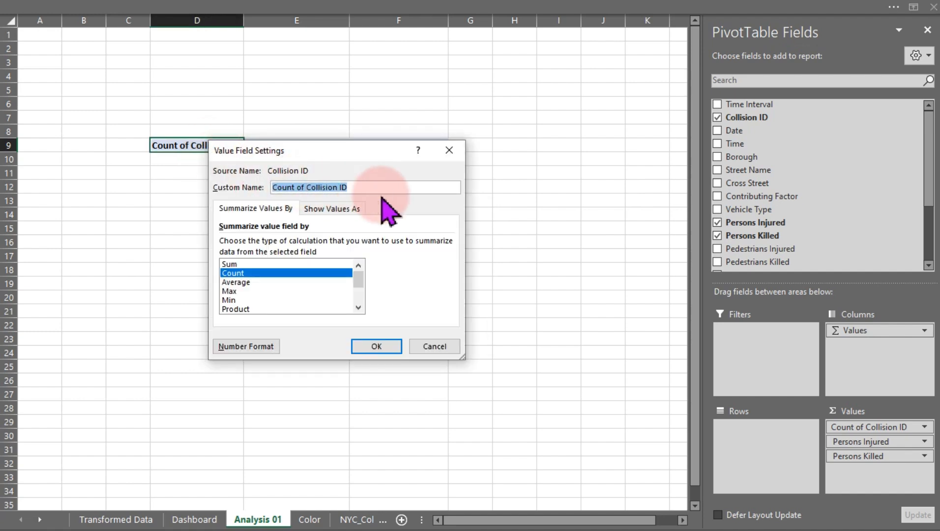
{"action": "type", "text": "Total "}
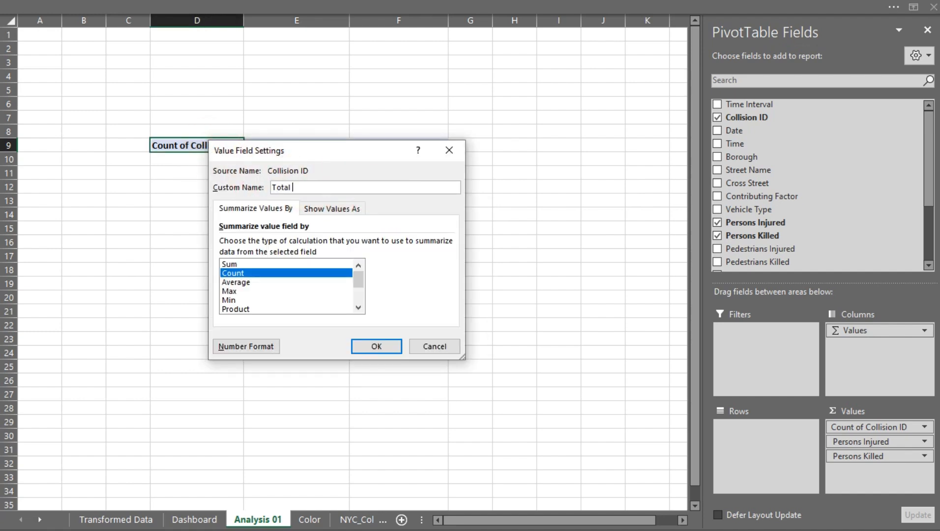
{"action": "type", "text": "Collu"}
{"action": "type", "text": "s"}
{"action": "type", "text": "ions"}
{"action": "left_click", "coordinate": [367, 349]}
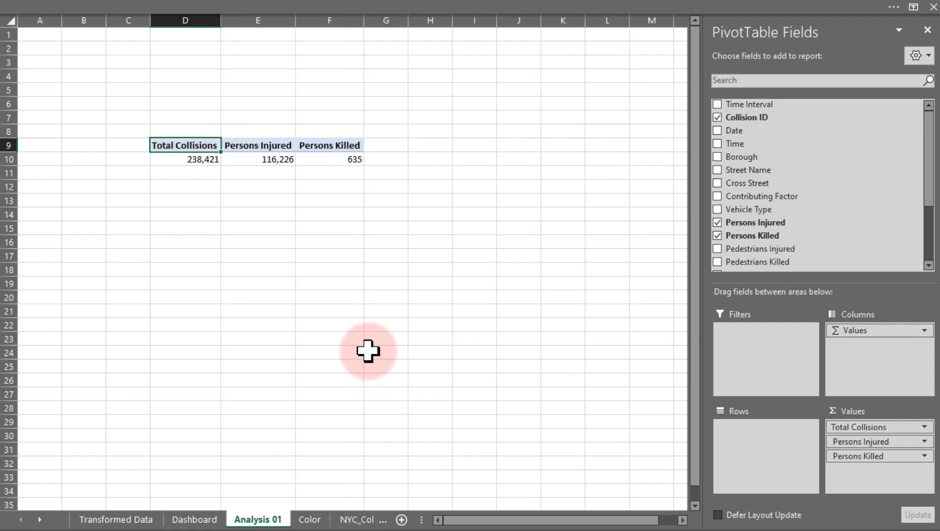
Fill column H of the Analysis 01 sheet with a dark gray color.
{"action": "left_click", "coordinate": [369, 11]}
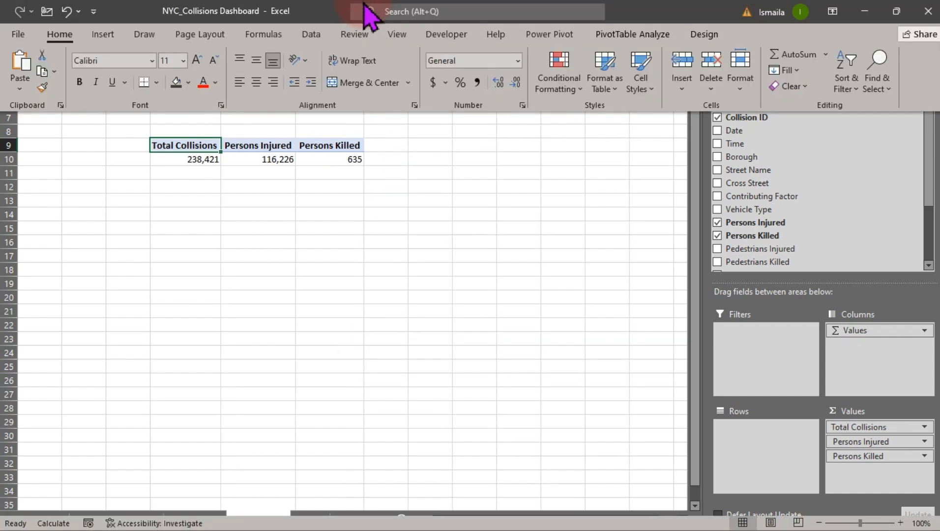
{"action": "left_click", "coordinate": [901, 523]}
{"action": "left_click", "coordinate": [901, 522]}
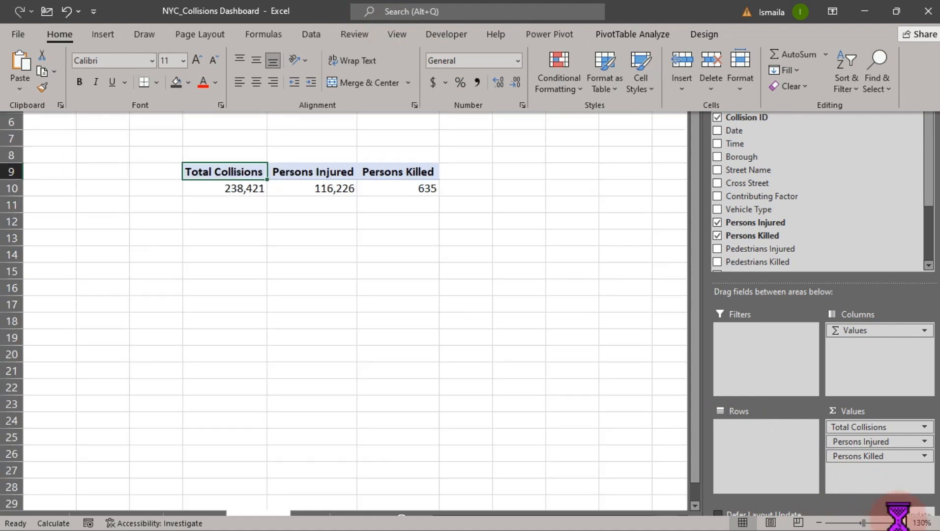
{"action": "left_click", "coordinate": [900, 523]}
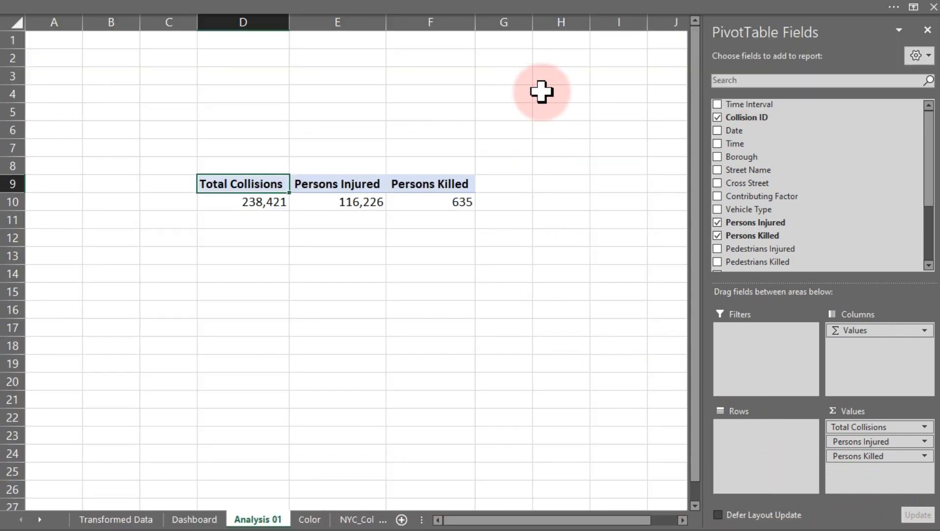
{"action": "left_click", "coordinate": [562, 21]}
{"action": "left_click", "coordinate": [220, 7]}
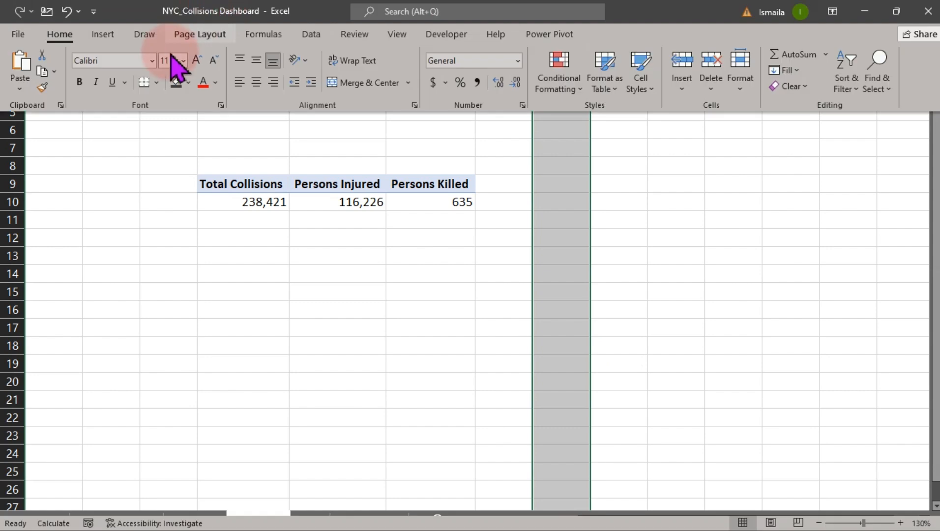
{"action": "left_click", "coordinate": [178, 82]}
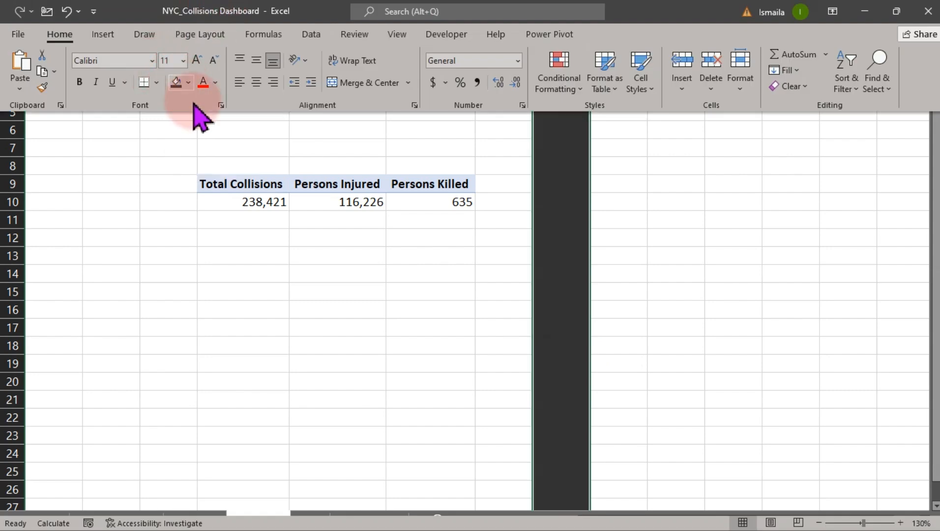
{"action": "left_click_drag", "start_coordinate": [228, 131], "coordinate": [460, 348]}
{"action": "left_click_drag", "start_coordinate": [701, 149], "coordinate": [785, 289]}
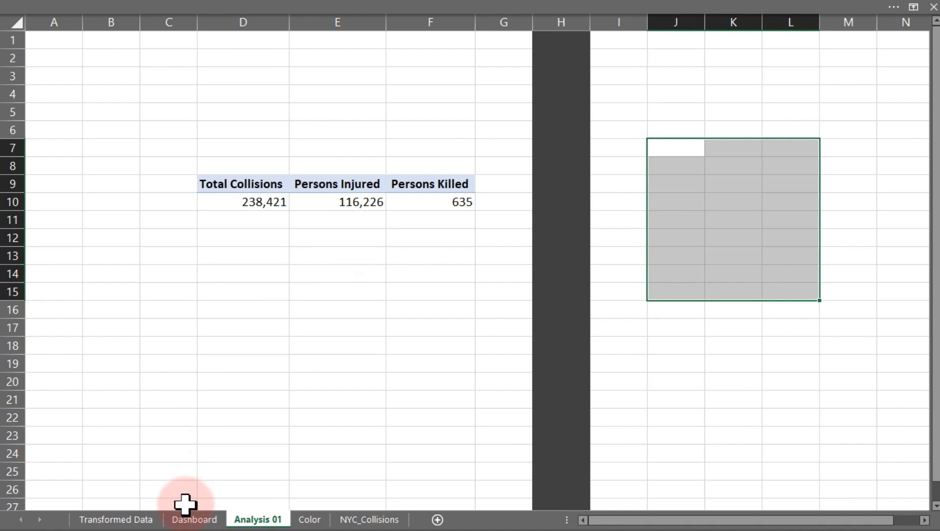
On the Dashboard sheet, enter Total Collisions into the blank text box.
{"action": "left_click", "coordinate": [178, 520]}
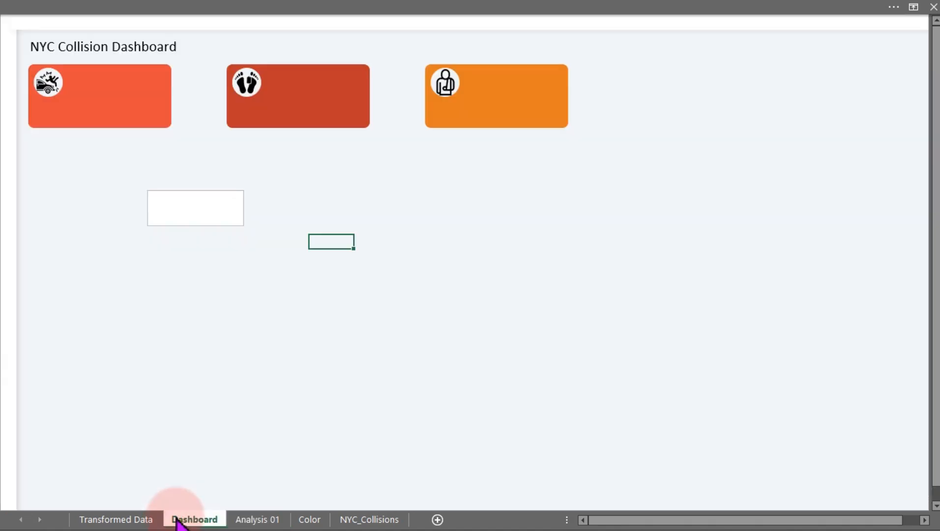
{"action": "left_click", "coordinate": [222, 230]}
{"action": "left_click", "coordinate": [214, 214]}
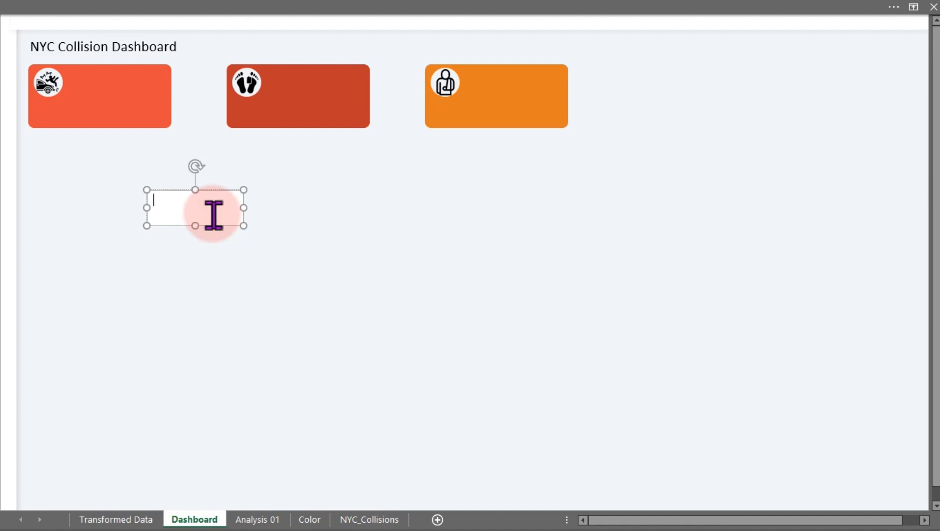
{"action": "type", "text": "Total Collisions"}
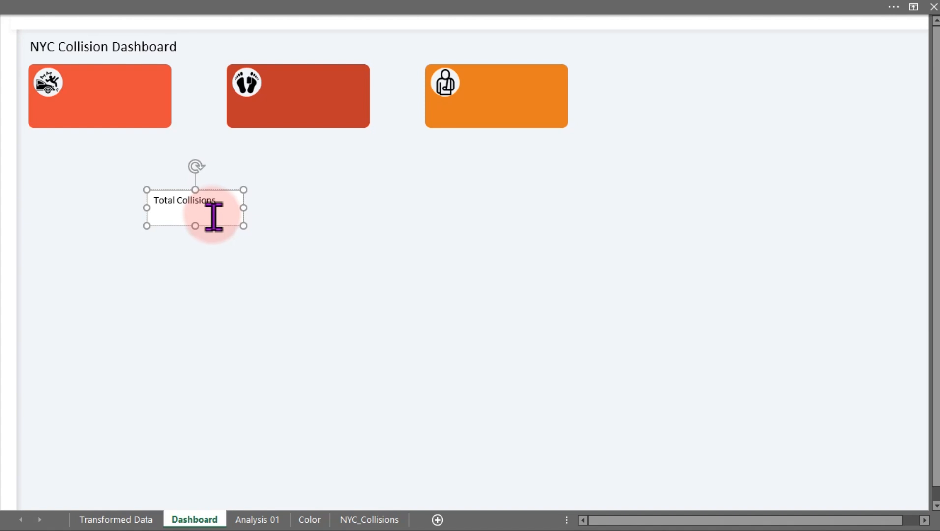
{"action": "left_click", "coordinate": [214, 225]}
Set the text box font size to 14 and its font color to white.
{"action": "left_click", "coordinate": [143, 6]}
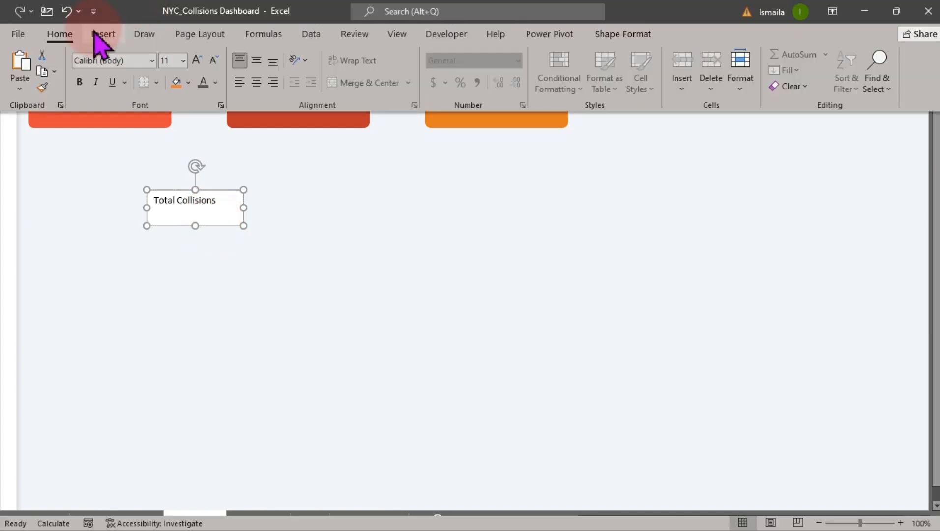
{"action": "left_click", "coordinate": [197, 60]}
{"action": "left_click", "coordinate": [197, 60]}
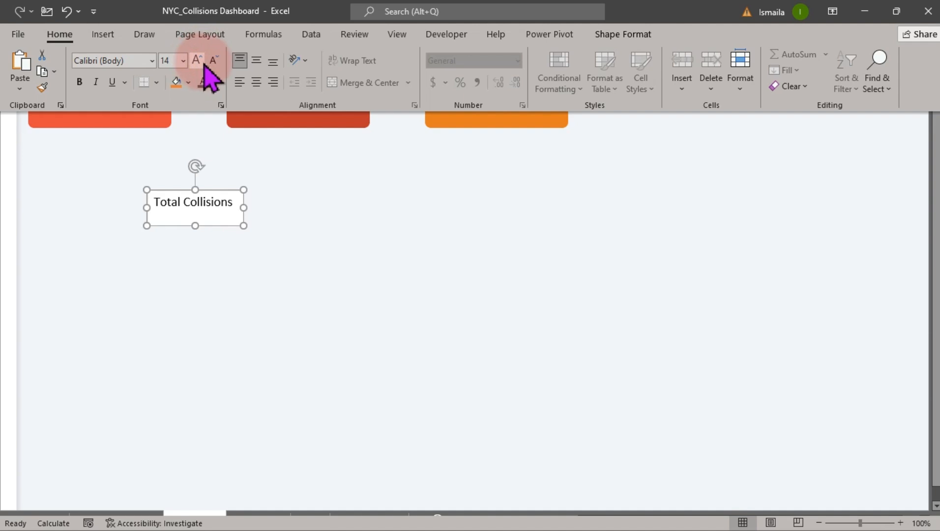
{"action": "left_click", "coordinate": [216, 83]}
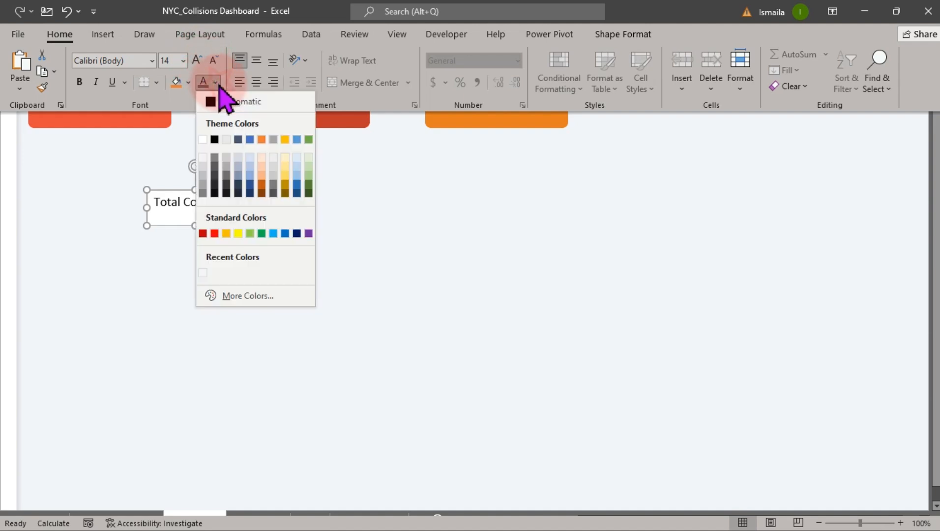
{"action": "left_click", "coordinate": [203, 161]}
Move the text box onto the first KPI card and set it to no fill and no line.
{"action": "key", "text": "ctrl+shift+F1"}
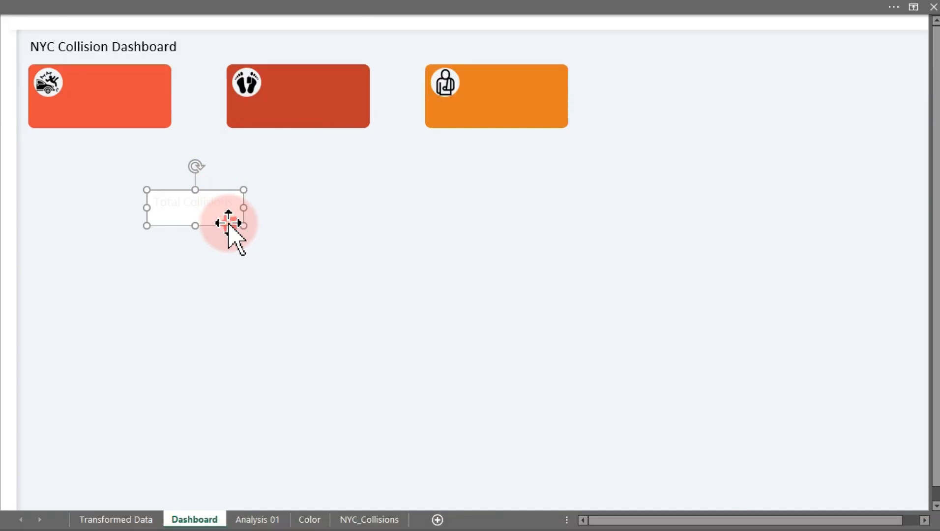
{"action": "left_click_drag", "start_coordinate": [228, 225], "coordinate": [145, 103]}
{"action": "key", "text": "ctrl+1"}
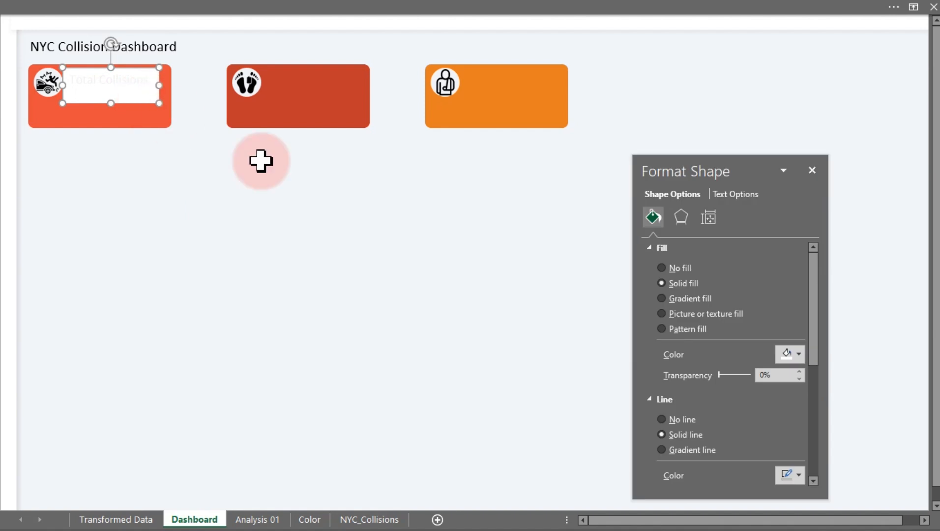
{"action": "left_click", "coordinate": [679, 269]}
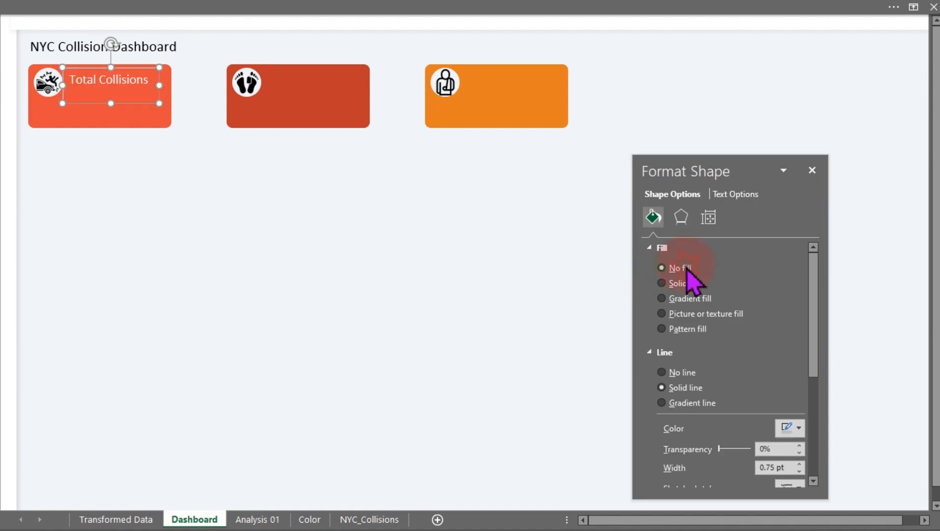
{"action": "left_click", "coordinate": [678, 373]}
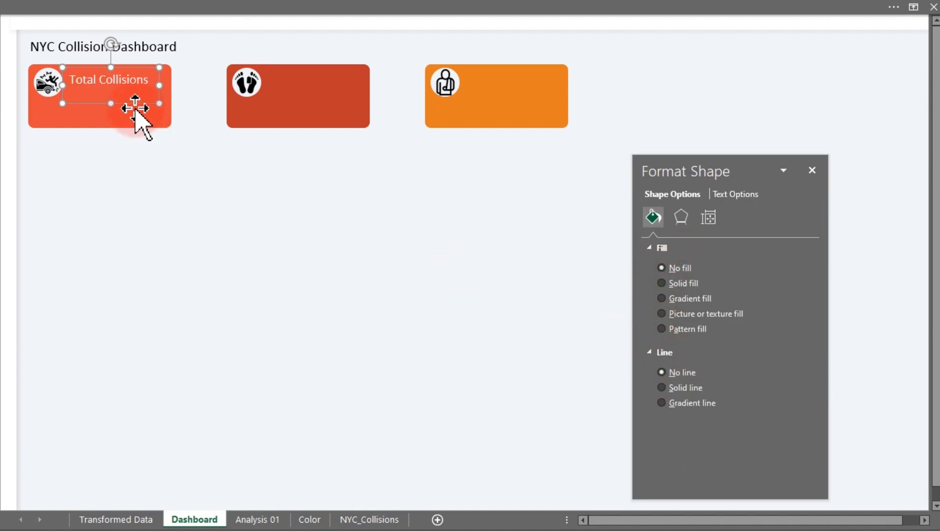
{"action": "left_click_drag", "start_coordinate": [110, 103], "coordinate": [113, 96]}
Copy the Total Collisions label onto the second KPI card.
{"action": "left_click", "coordinate": [153, 263]}
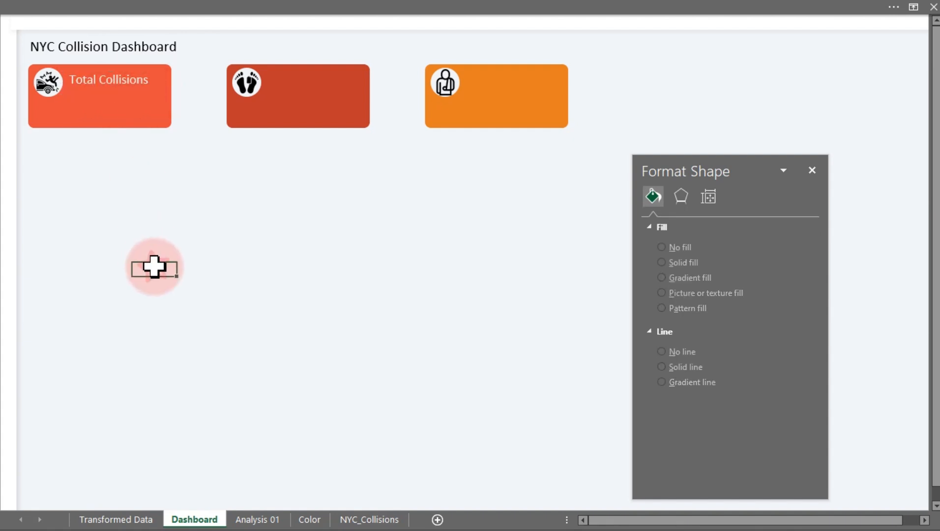
{"action": "left_click", "coordinate": [120, 74]}
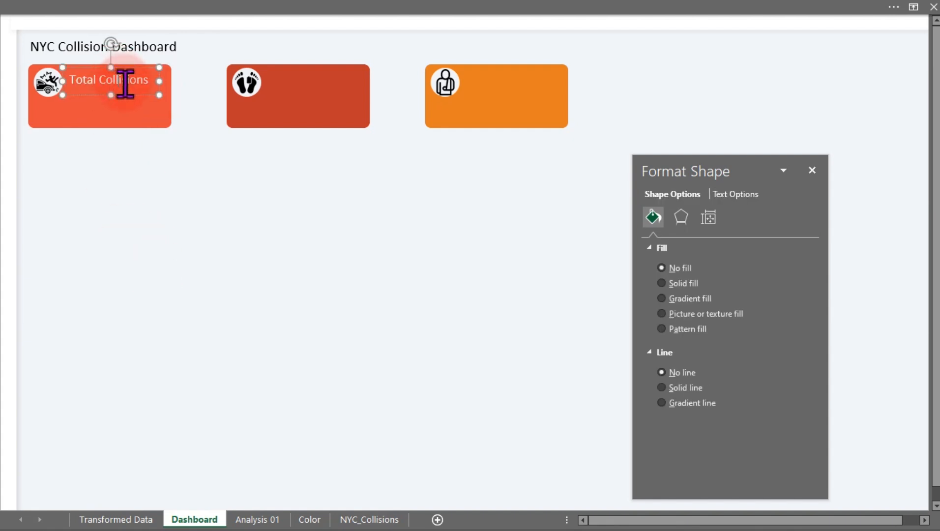
{"action": "left_click_drag", "start_coordinate": [129, 95], "coordinate": [329, 101]}
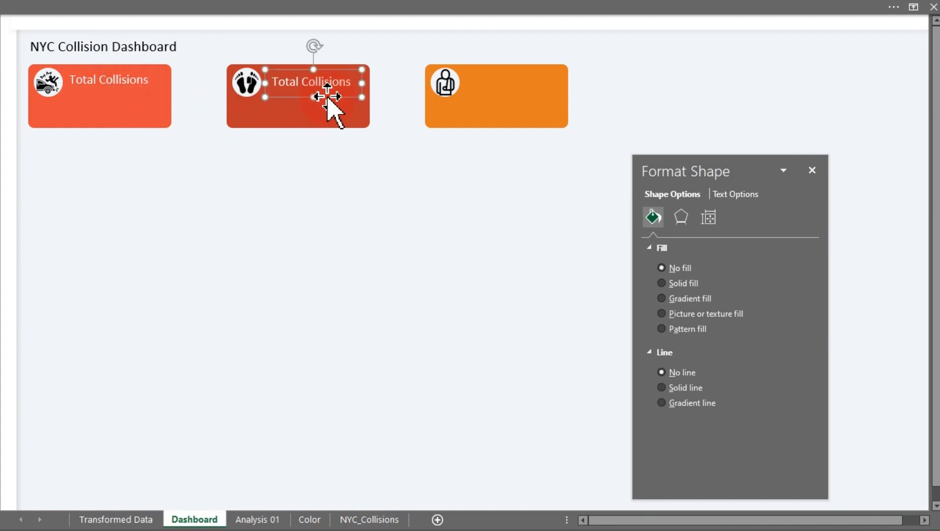
Change the second card's label text to Total Fatalities.
{"action": "left_click", "coordinate": [332, 83]}
{"action": "double_click", "coordinate": [332, 83]}
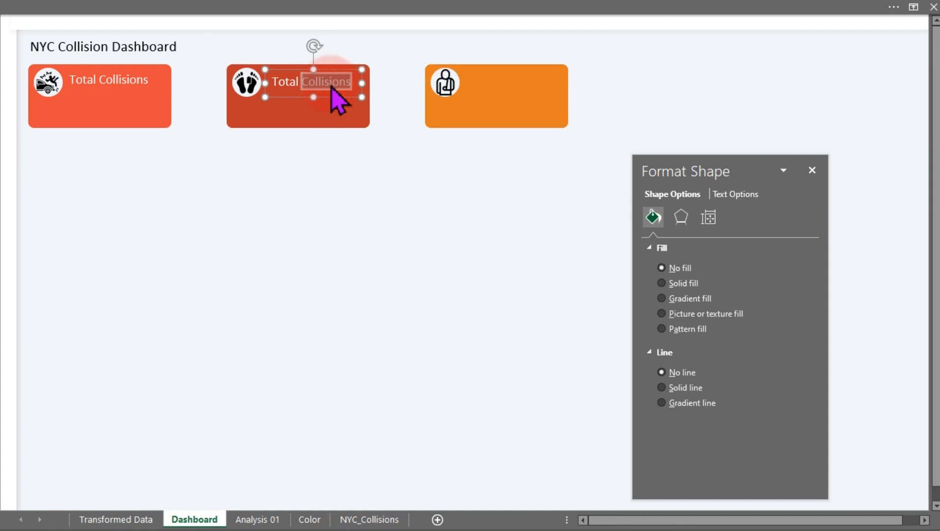
{"action": "type", "text": "Fatalitie"}
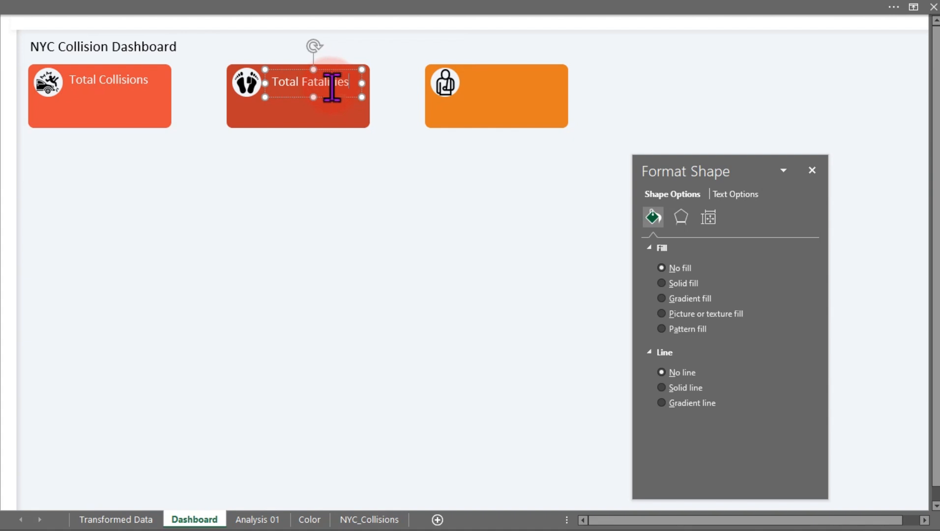
Duplicate the label onto the third KPI card and change its text to Total Injuries.
{"action": "key", "text": "ctrl+d"}
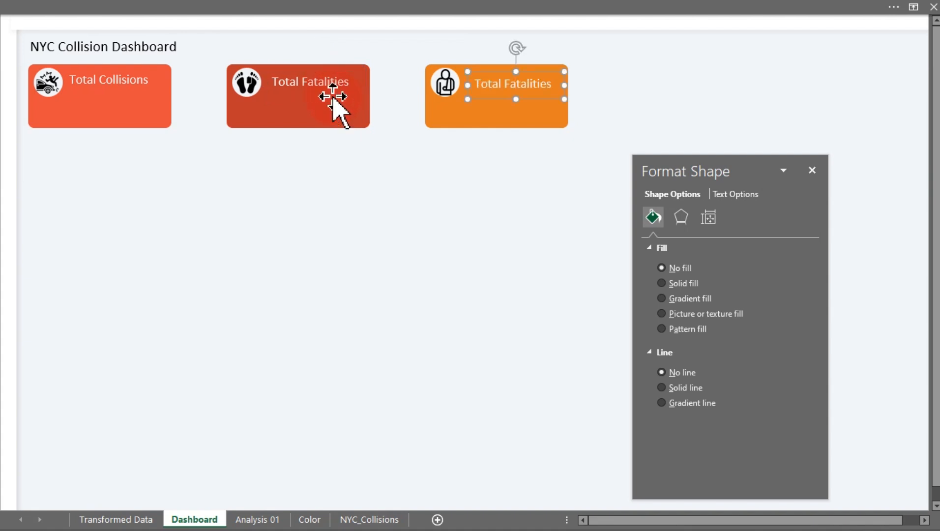
{"action": "double_click", "coordinate": [516, 85]}
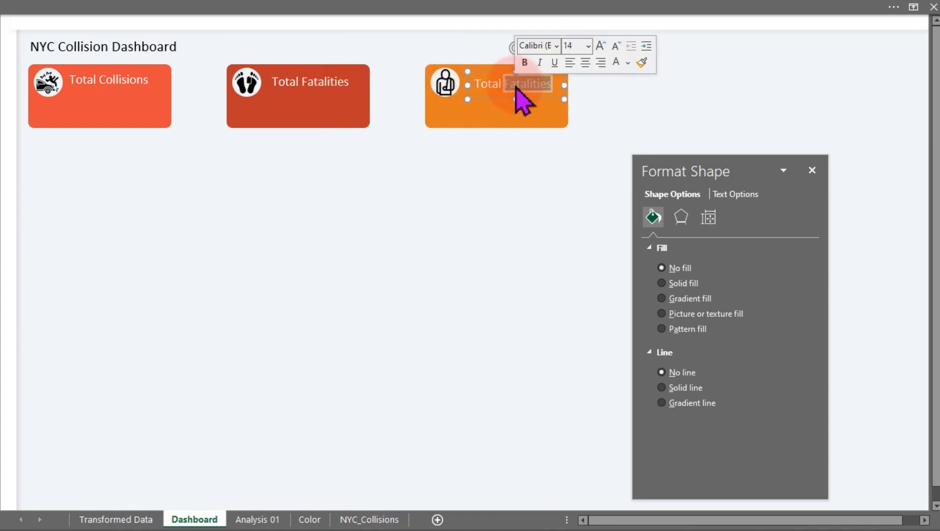
{"action": "type", "text": "In"}
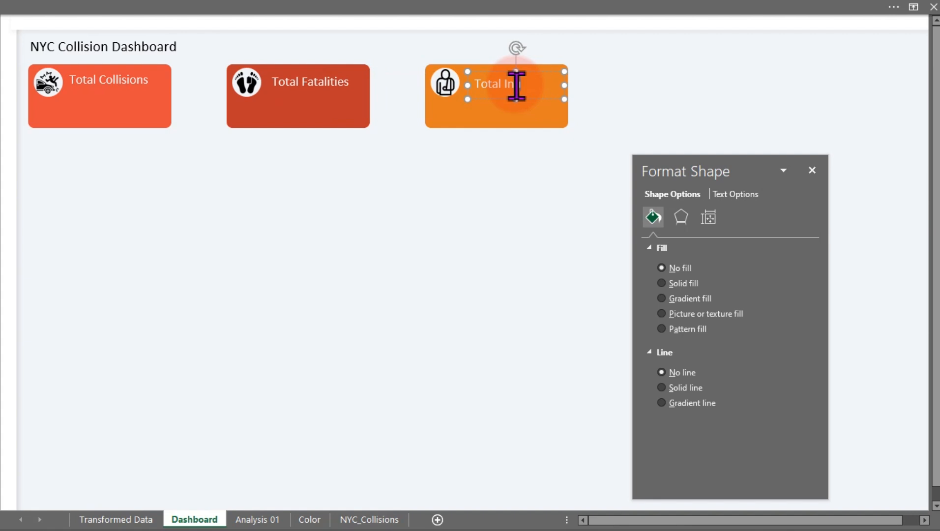
{"action": "type", "text": "uries"}
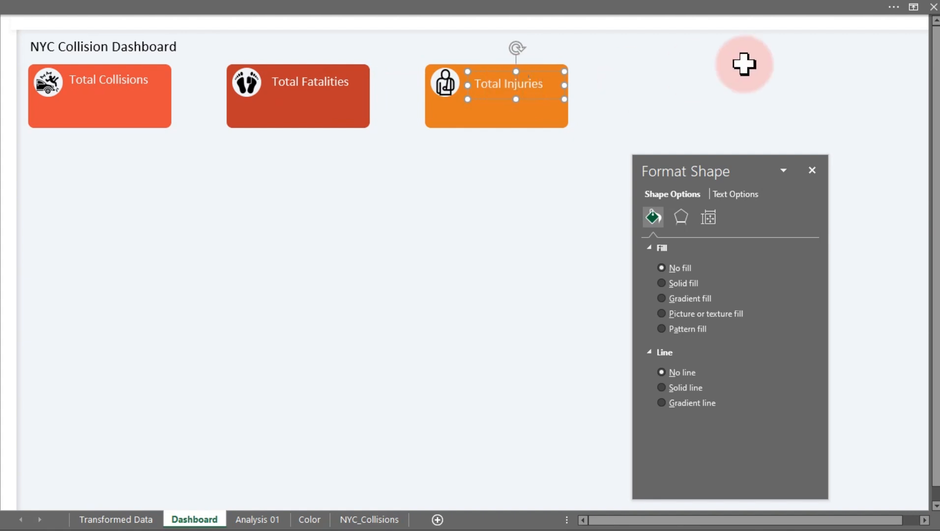
Nudge the Total Injuries label slightly to the left.
{"action": "left_click", "coordinate": [453, 253]}
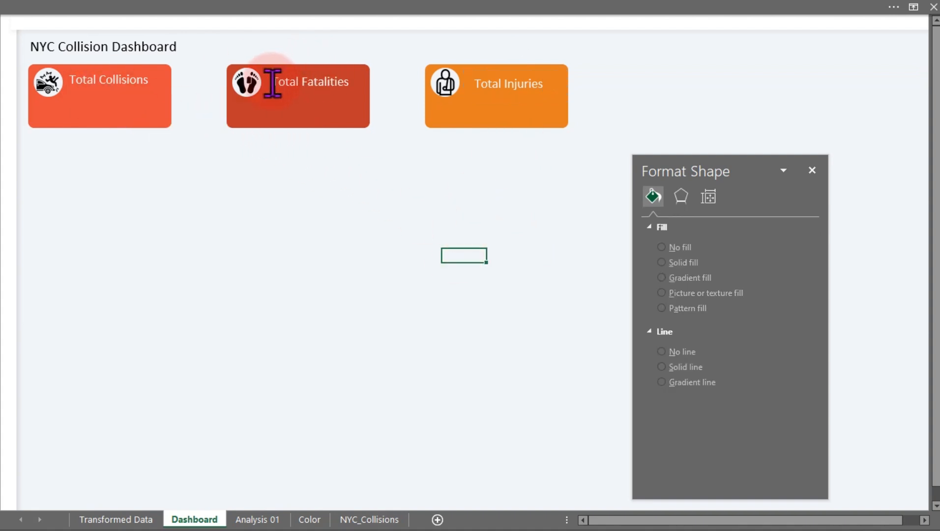
{"action": "left_click", "coordinate": [494, 84]}
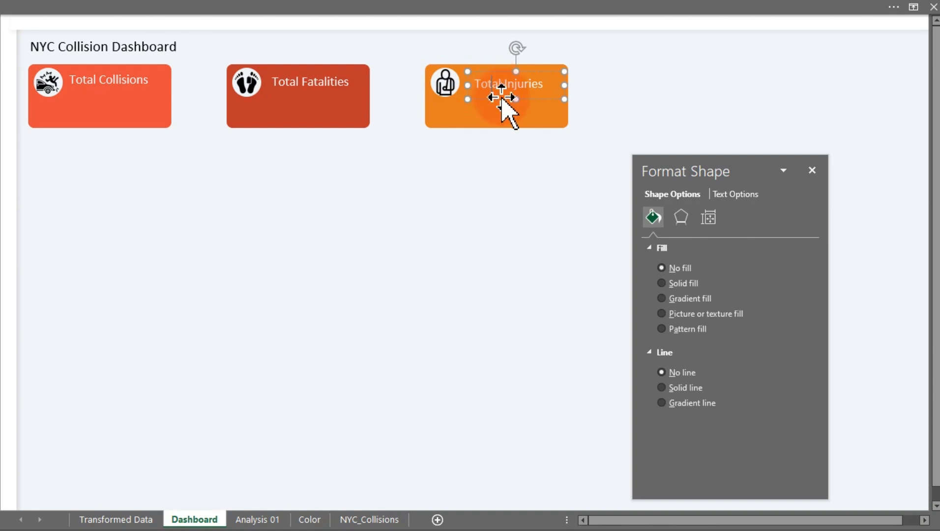
{"action": "key", "text": "Left"}
{"action": "key", "text": "Left"}
{"action": "key", "text": "Left"}
{"action": "key", "text": "Left"}
{"action": "key", "text": "Left"}
{"action": "key", "text": "Left"}
{"action": "key", "text": "Left"}
{"action": "key", "text": "Left"}
{"action": "key", "text": "Left"}
{"action": "key", "text": "Left"}
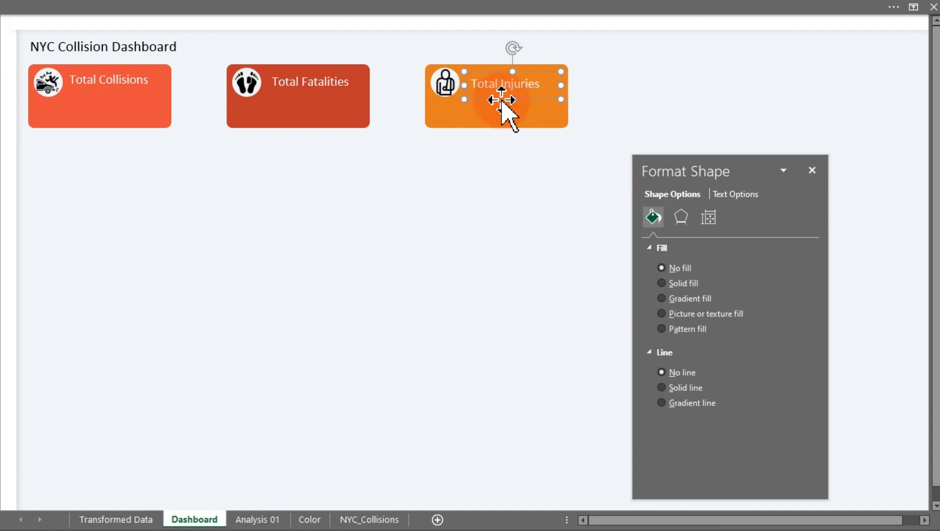
Nudge the Total Collisions label slightly to the right on the first card.
{"action": "left_click", "coordinate": [153, 85]}
{"action": "left_click", "coordinate": [151, 95]}
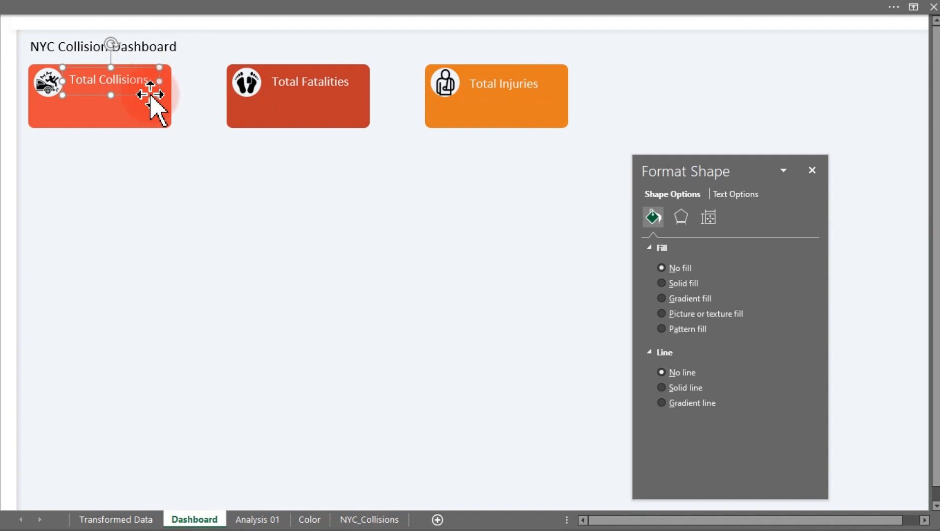
{"action": "key", "text": "Right"}
{"action": "key", "text": "Right"}
{"action": "key", "text": "Right"}
{"action": "key", "text": "Right"}
{"action": "key", "text": "Right"}
{"action": "key", "text": "Right"}
{"action": "key", "text": "Right"}
{"action": "key", "text": "Right"}
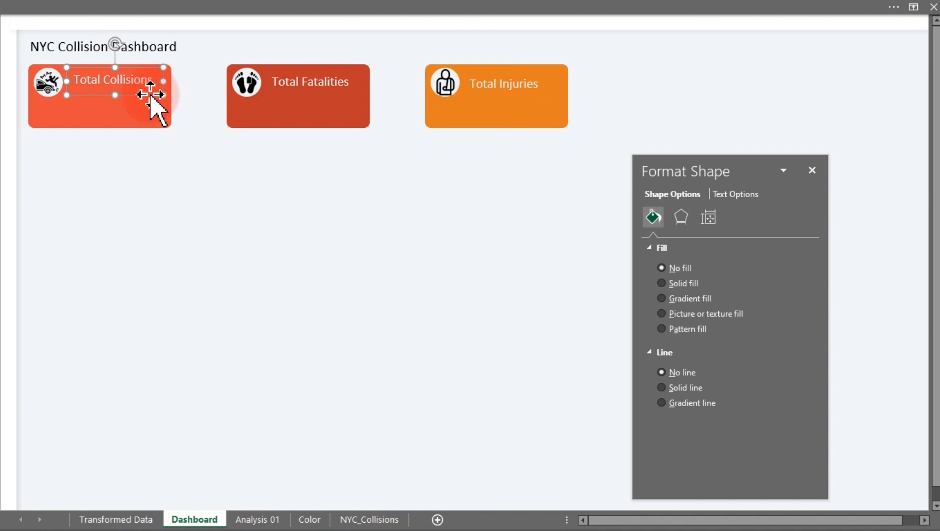
Duplicate the label beneath itself and link the copy's text to cell D10 on the Analysis 01 sheet.
{"action": "left_click_drag", "start_coordinate": [150, 95], "coordinate": [135, 117]}
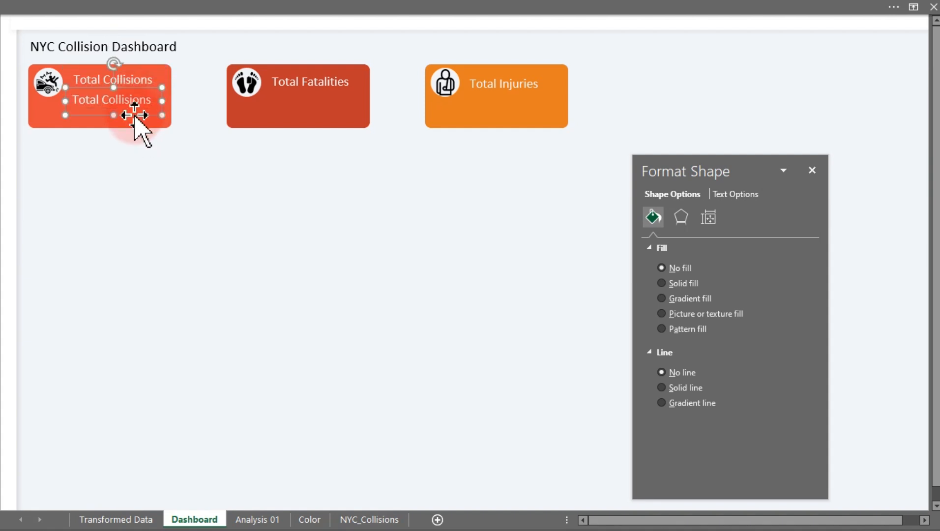
{"action": "left_click", "coordinate": [369, 11]}
{"action": "left_click", "coordinate": [408, 40]}
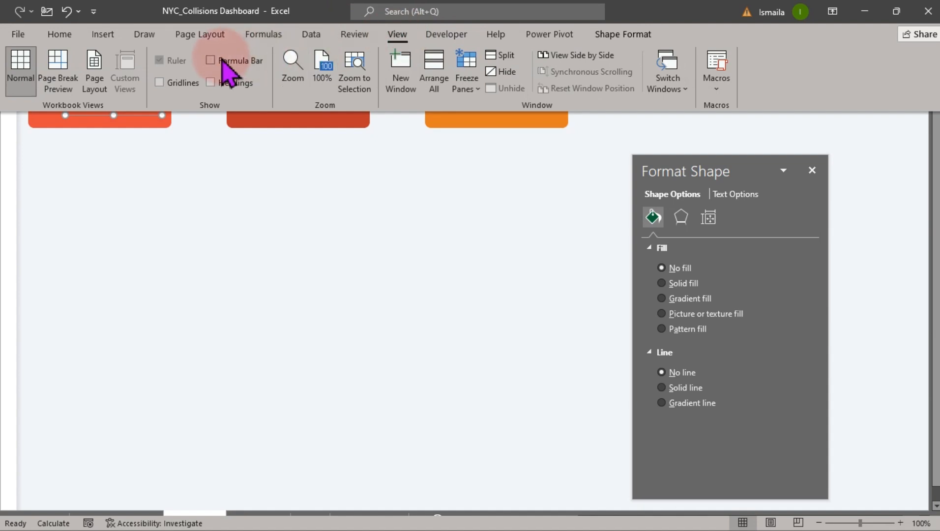
{"action": "left_click", "coordinate": [215, 60]}
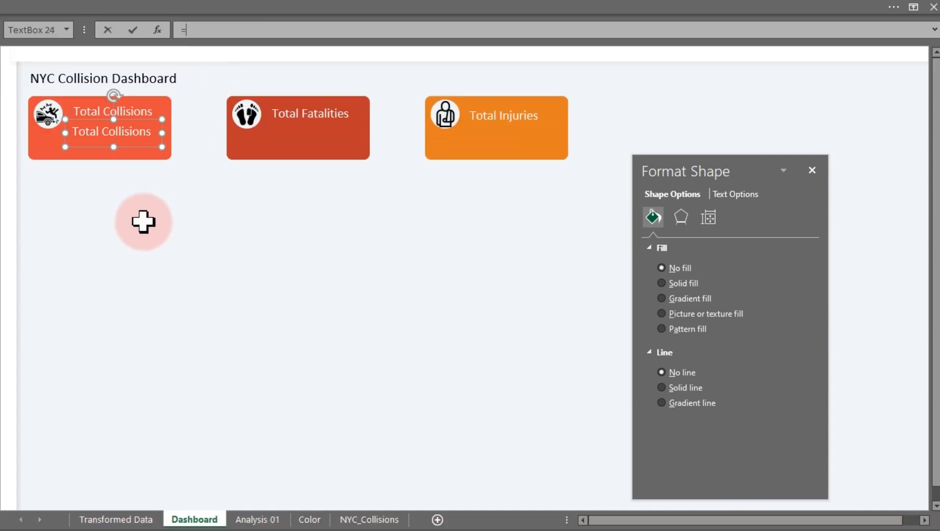
{"action": "left_click", "coordinate": [256, 520]}
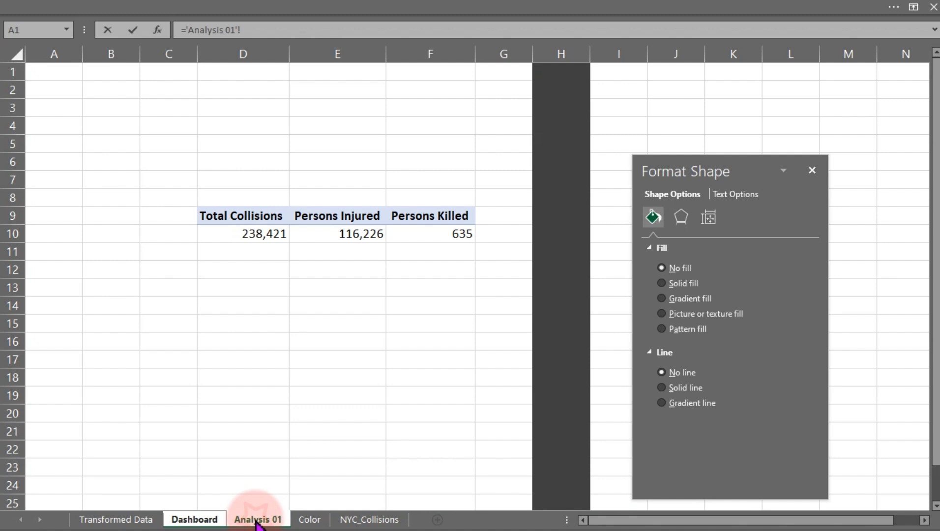
{"action": "left_click", "coordinate": [250, 236]}
{"action": "key", "text": "Return"}
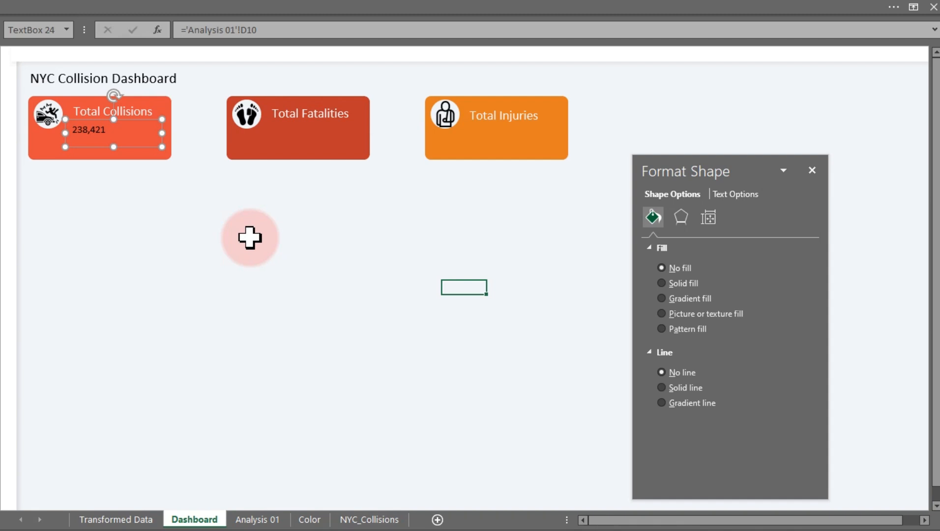
Copy the linked value box onto the Total Fatalities and Total Injuries cards.
{"action": "key", "text": "ctrl+d"}
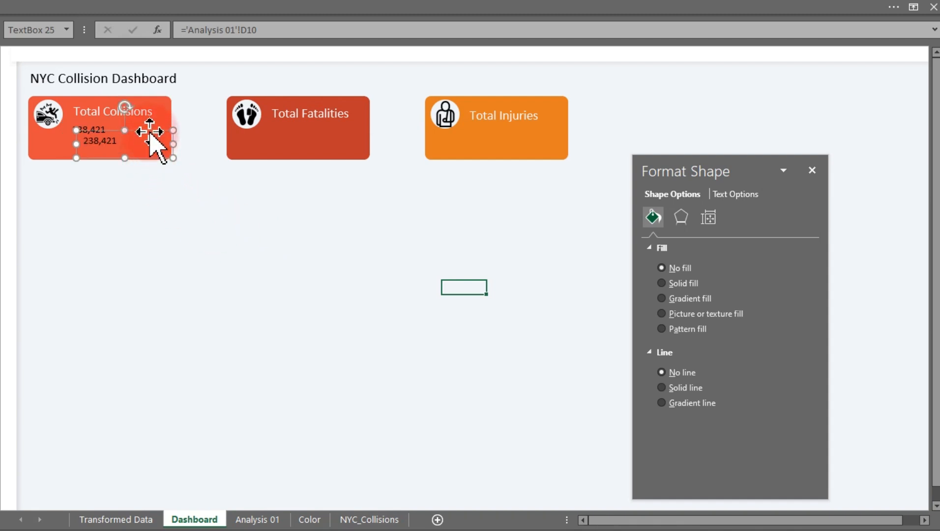
{"action": "left_click", "coordinate": [149, 130]}
{"action": "left_click_drag", "start_coordinate": [204, 130], "coordinate": [526, 124]}
{"action": "key", "text": "ctrl+d"}
{"action": "left_click", "coordinate": [300, 131]}
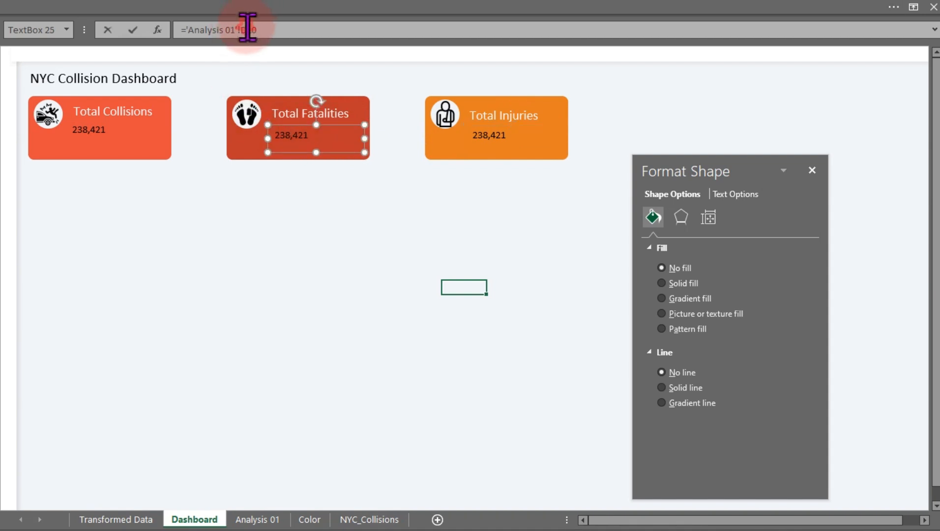
Change the second card's value link to 'Analysis 01'!E10.
{"action": "type", "text": "E"}
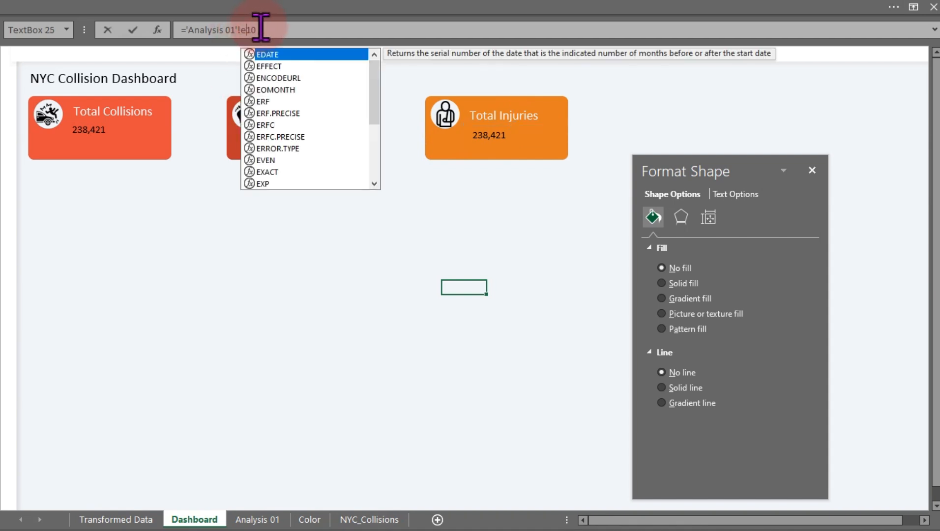
{"action": "key", "text": "Return"}
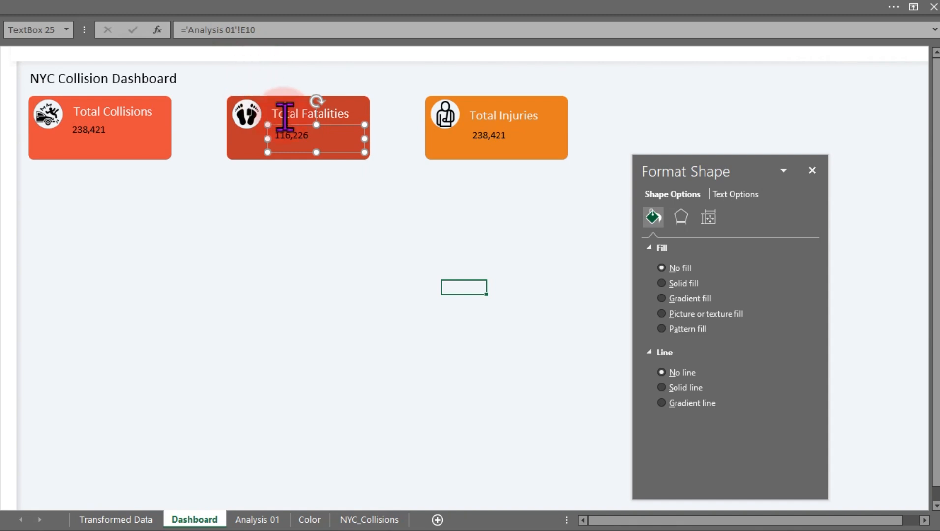
Select the third card's value box and change its link to 'Analysis 01'!F10.
{"action": "left_click", "coordinate": [479, 142]}
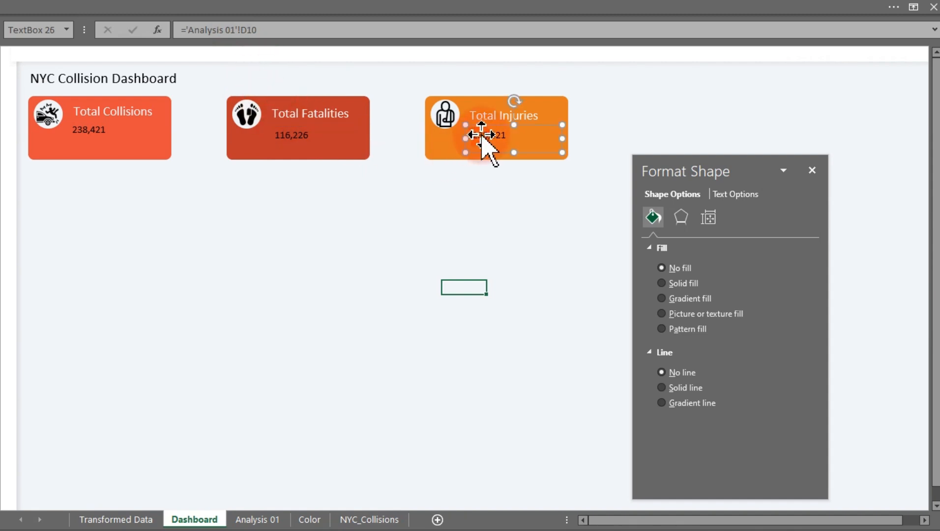
{"action": "left_click", "coordinate": [249, 30]}
{"action": "key", "text": "BackSpace"}
{"action": "type", "text": "F"}
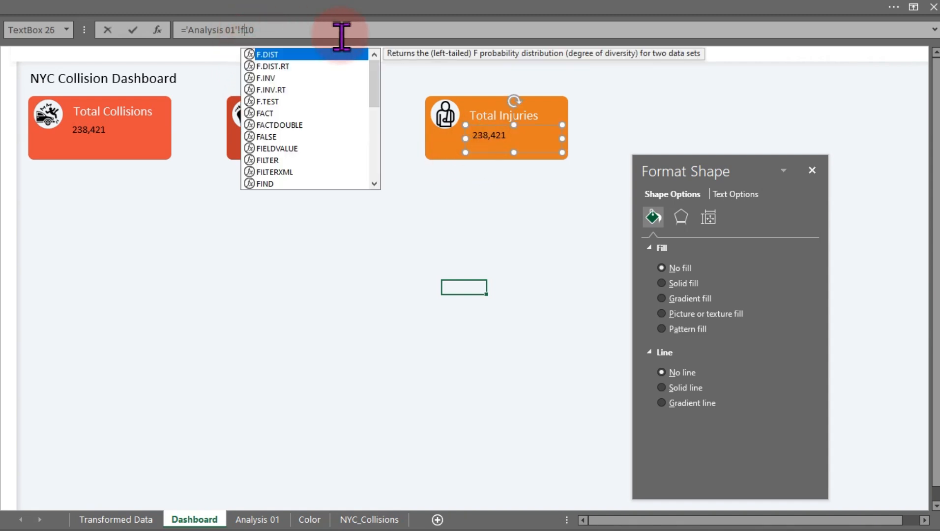
{"action": "key", "text": "Return"}
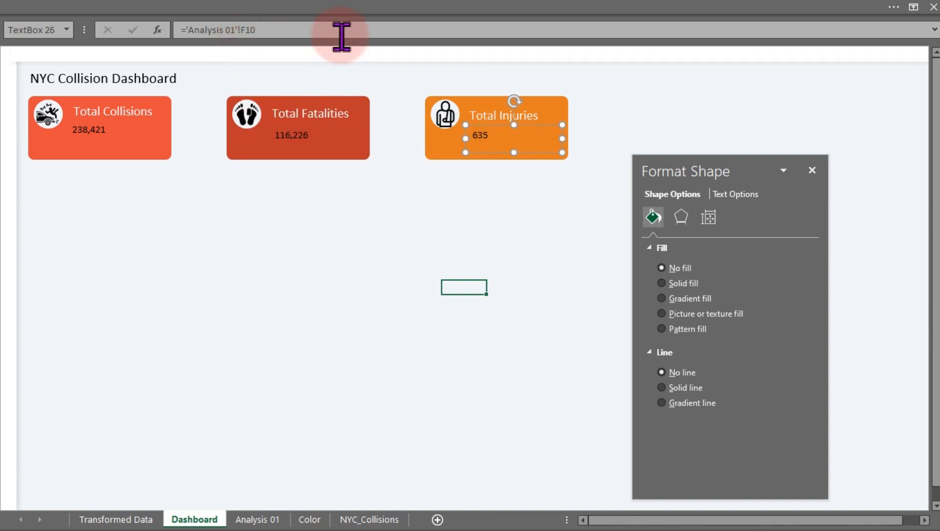
Examine the Total Collisions, Persons Injured and Persons Killed columns on the Analysis 01 sheet, then return to Dashboard.
{"action": "left_click", "coordinate": [121, 519]}
{"action": "left_click", "coordinate": [265, 520]}
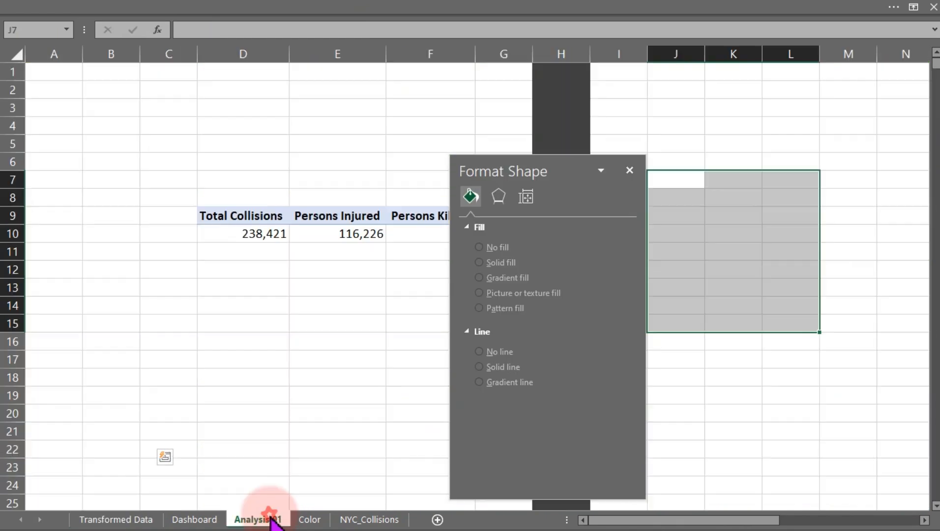
{"action": "left_click", "coordinate": [232, 54]}
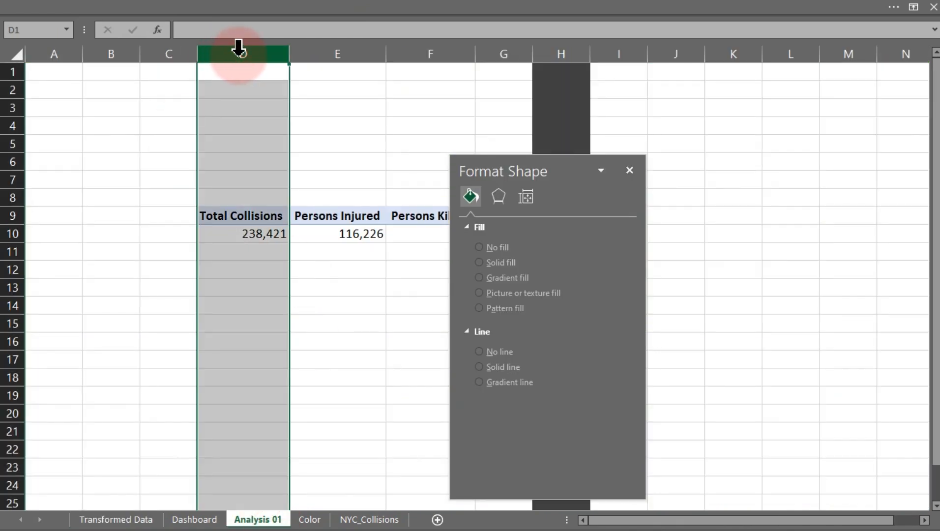
{"action": "left_click", "coordinate": [332, 52]}
{"action": "left_click", "coordinate": [414, 47]}
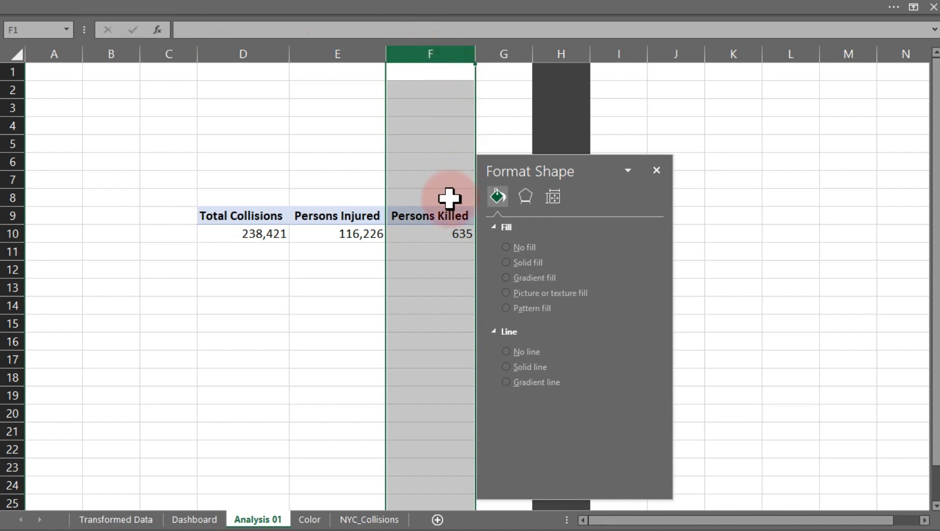
{"action": "left_click", "coordinate": [180, 521]}
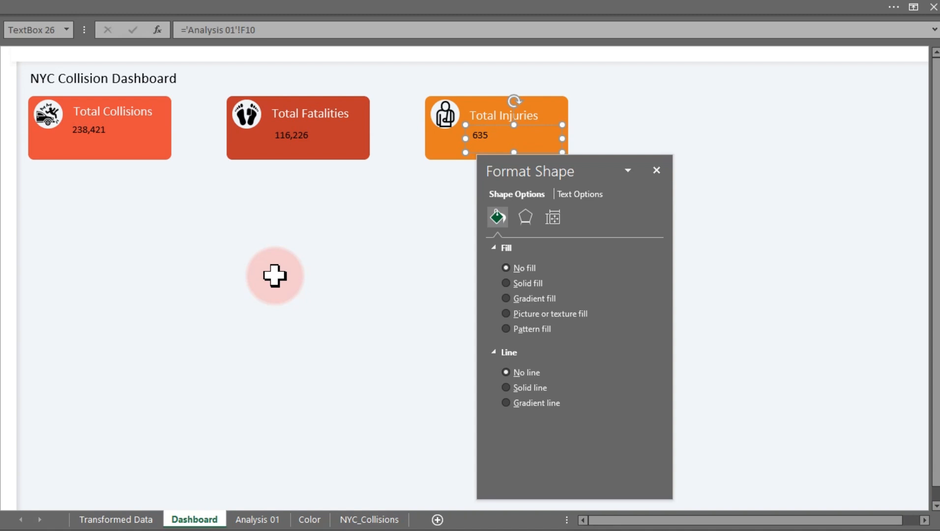
Format the Total Collisions value in Calibri Light at 24 pt.
{"action": "left_click", "coordinate": [96, 132]}
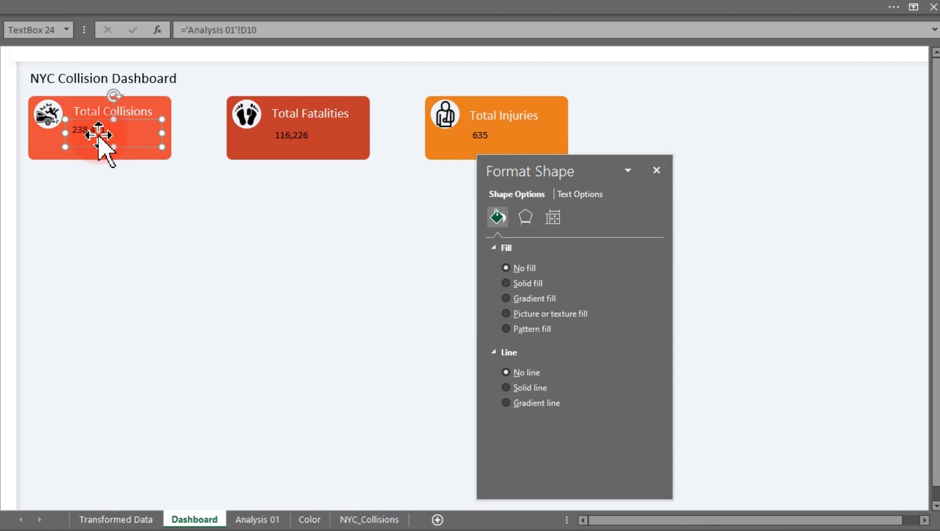
{"action": "left_click", "coordinate": [140, 4]}
{"action": "left_click", "coordinate": [61, 33]}
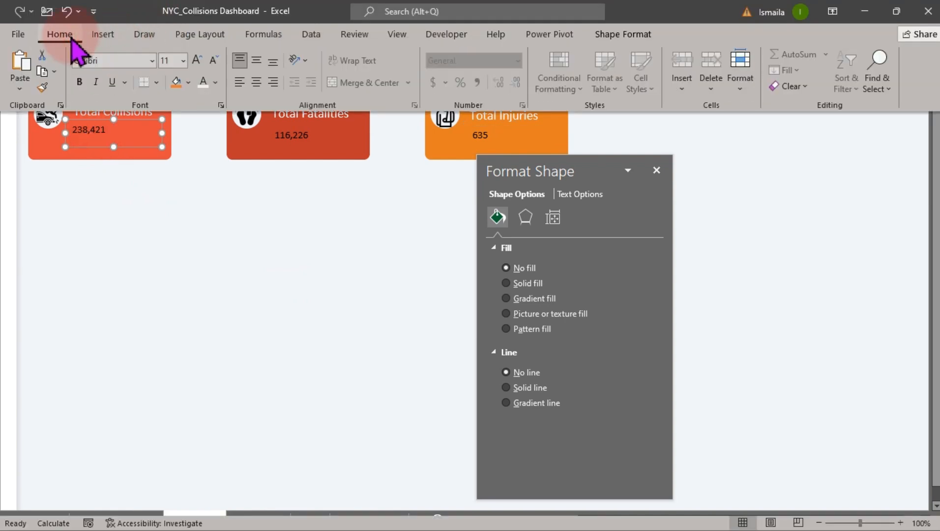
{"action": "left_click", "coordinate": [153, 60]}
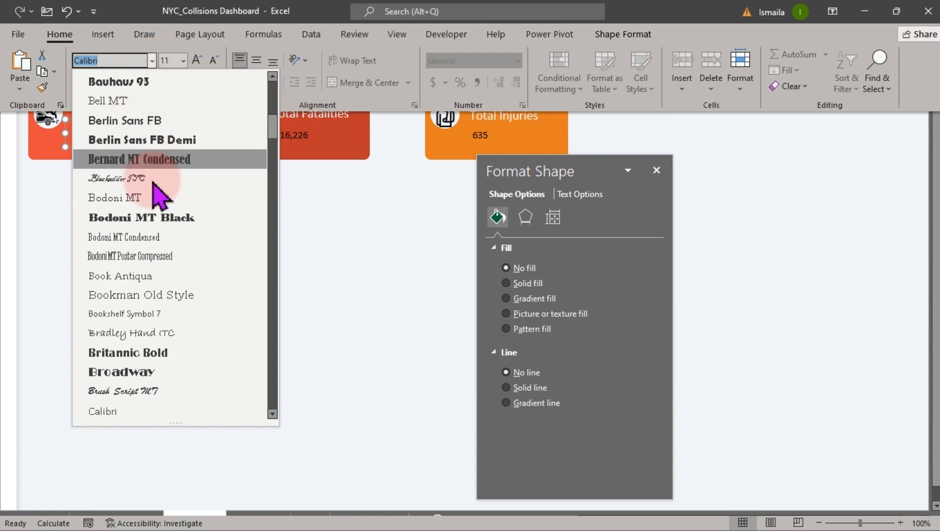
{"action": "left_click_drag", "start_coordinate": [273, 129], "coordinate": [272, 80]}
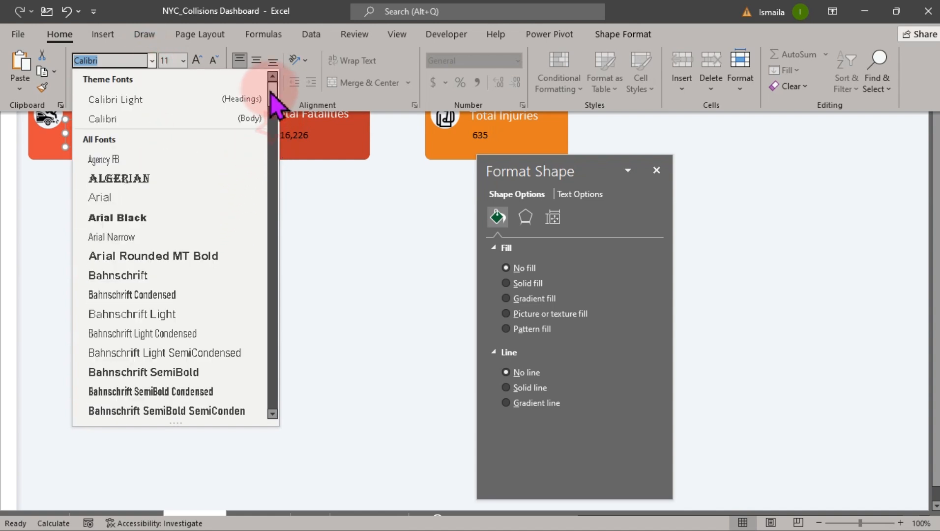
{"action": "left_click", "coordinate": [143, 101]}
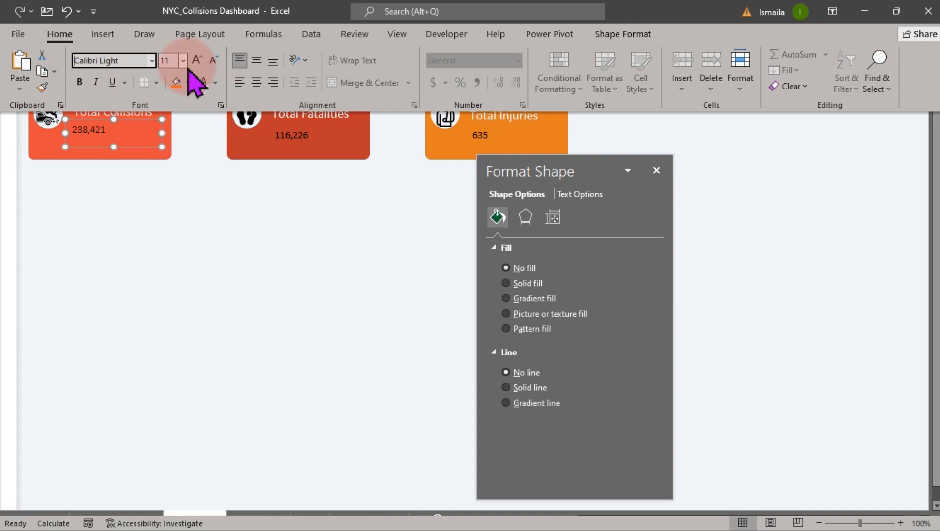
{"action": "left_click", "coordinate": [174, 61]}
{"action": "type", "text": "2"}
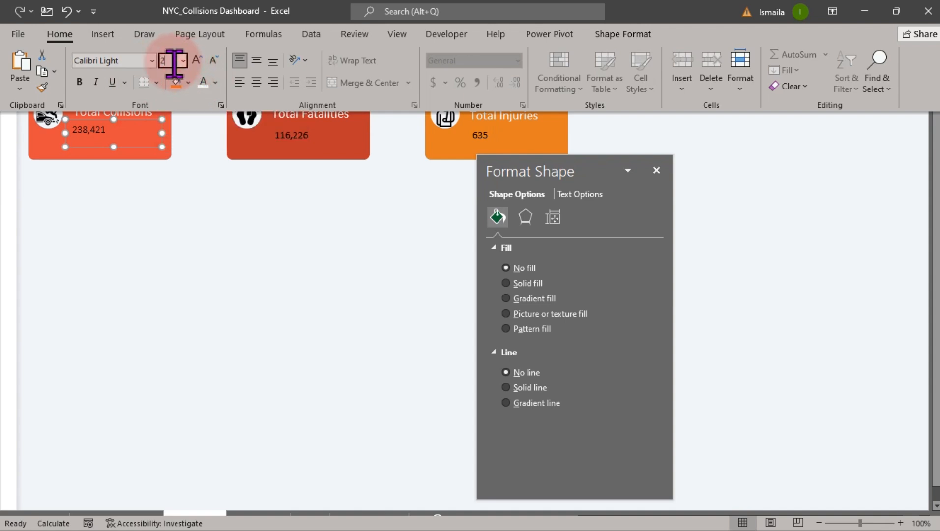
{"action": "type", "text": "4"}
{"action": "key", "text": "Return"}
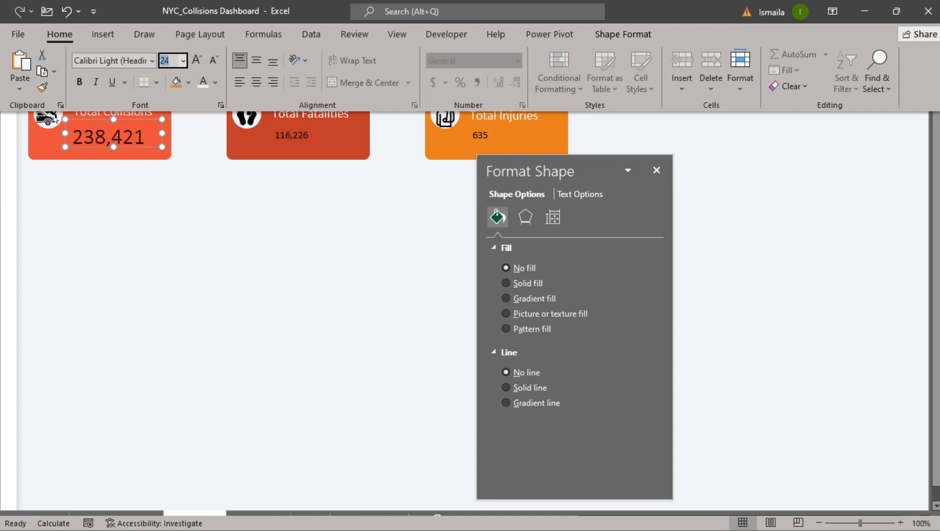
Make the Total Collisions value white and shift it slightly within the card.
{"action": "left_click", "coordinate": [202, 83]}
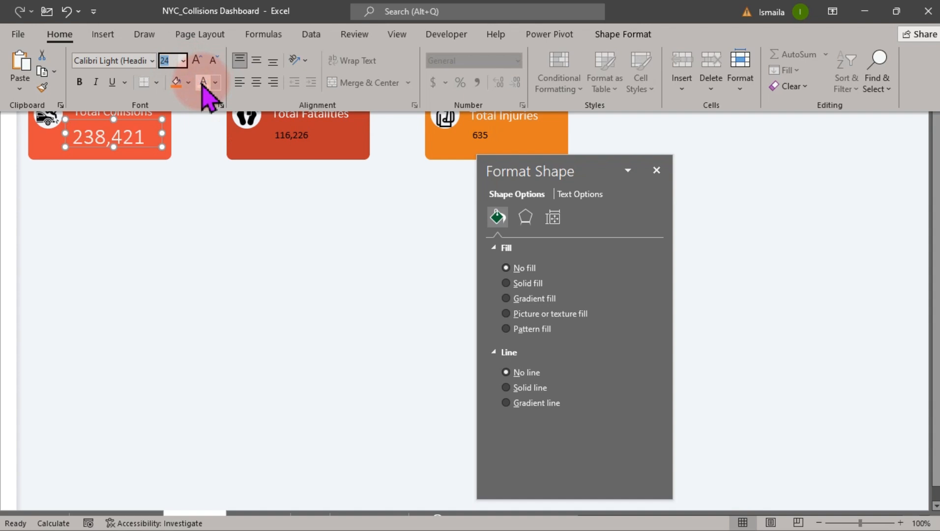
{"action": "left_click", "coordinate": [120, 147]}
{"action": "left_click_drag", "start_coordinate": [120, 147], "coordinate": [127, 142]}
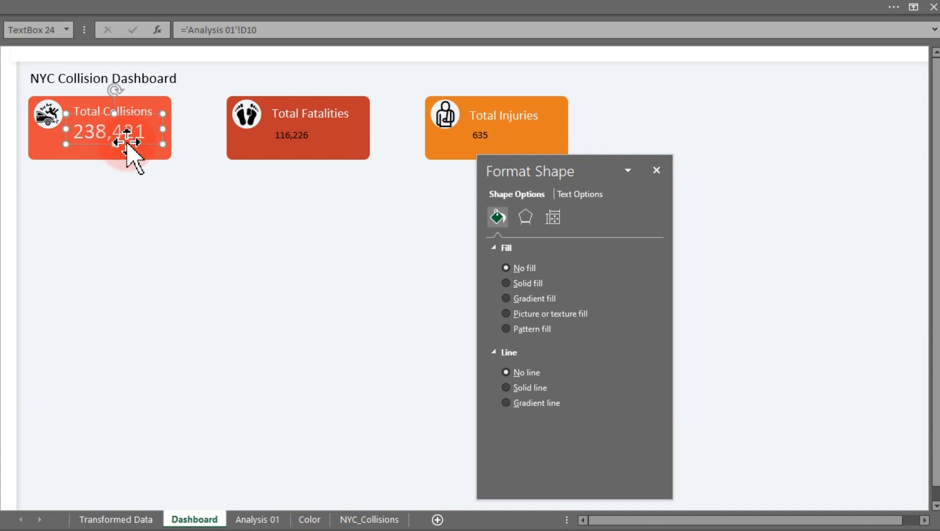
Copy the value formatting onto the Total Fatalities and Total Injuries values with Format Painter.
{"action": "left_click", "coordinate": [55, 7]}
{"action": "left_click", "coordinate": [41, 86]}
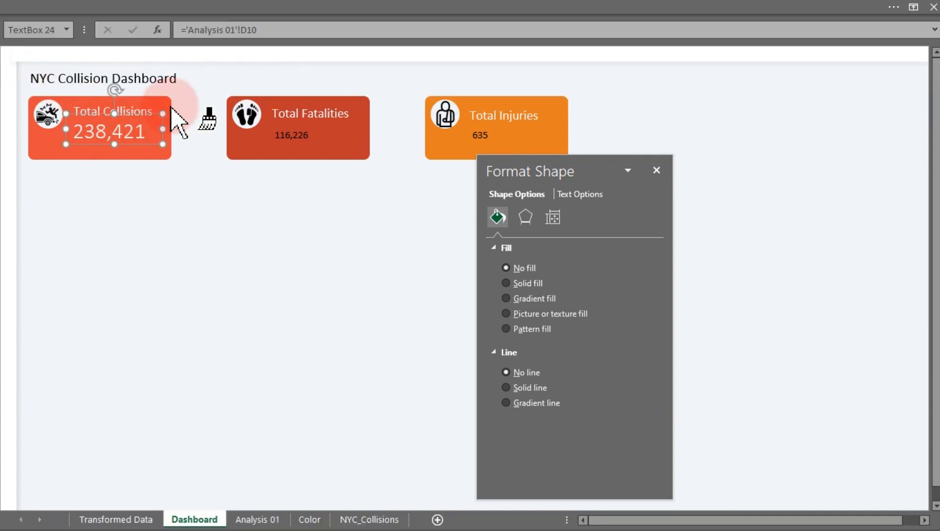
{"action": "left_click", "coordinate": [286, 139]}
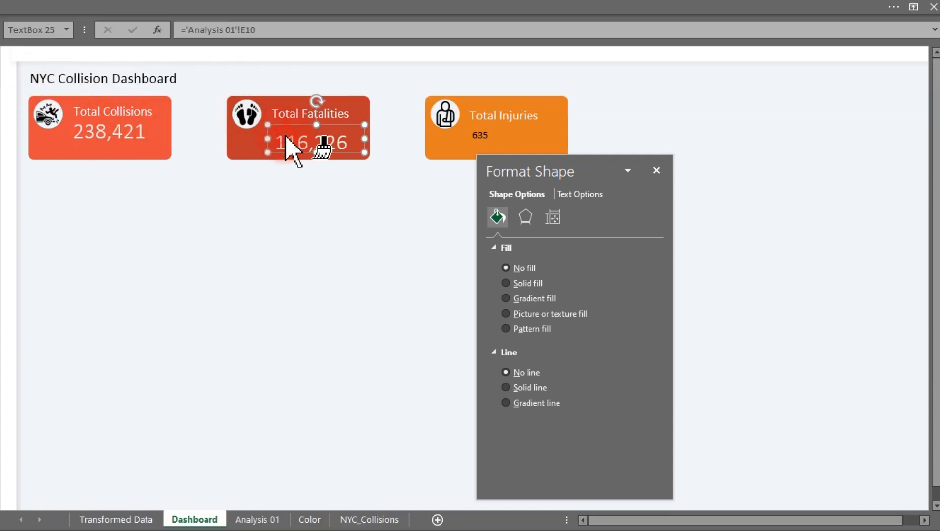
{"action": "left_click", "coordinate": [480, 144]}
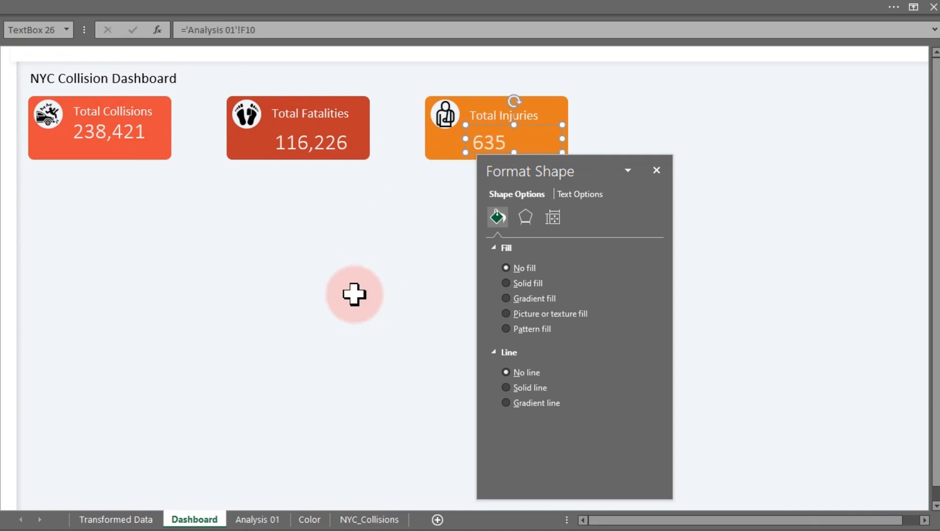
Move the fatalities and injuries values up to sit beneath their labels.
{"action": "left_click_drag", "start_coordinate": [550, 164], "coordinate": [751, 228]}
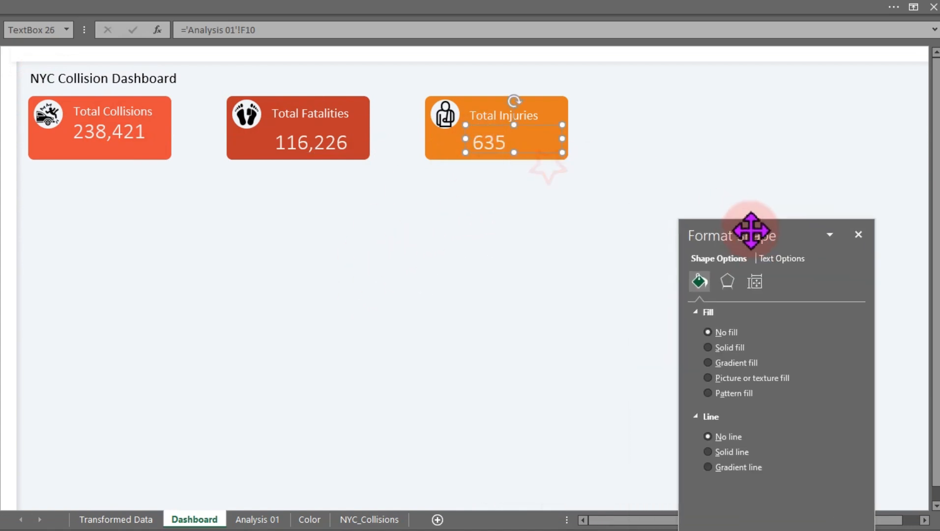
{"action": "left_click", "coordinate": [321, 138]}
{"action": "left_click_drag", "start_coordinate": [328, 158], "coordinate": [321, 136]}
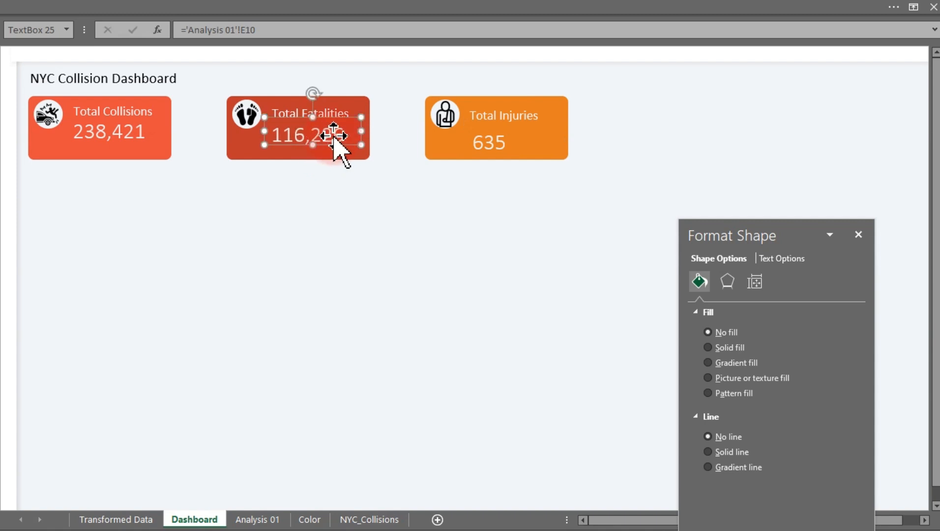
{"action": "left_click", "coordinate": [487, 142]}
{"action": "left_click_drag", "start_coordinate": [488, 143], "coordinate": [487, 137]}
{"action": "left_click", "coordinate": [384, 285]}
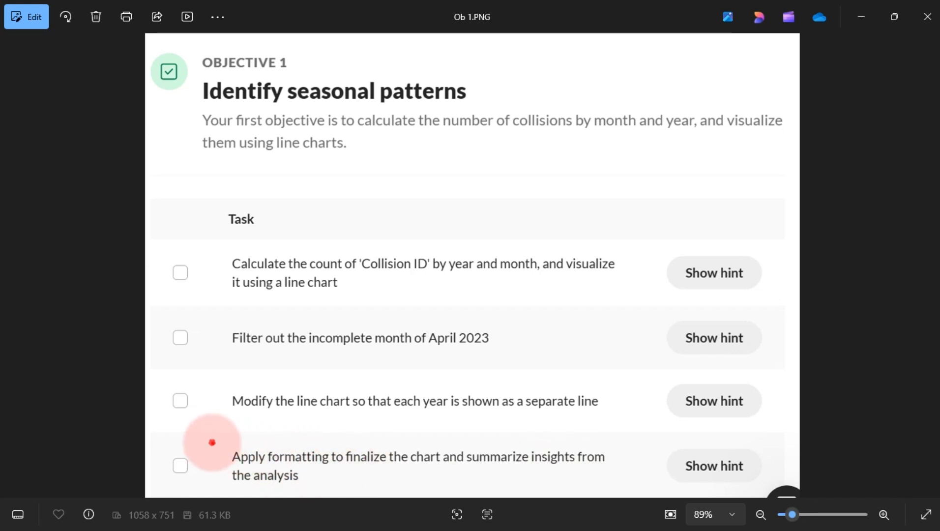
{"action": "mouse_move", "coordinate": [212, 443]}
{"action": "left_mouse_down"}
{"action": "mouse_move", "coordinate": [666, 474]}
{"action": "mouse_move", "coordinate": [657, 498]}
{"action": "mouse_move", "coordinate": [649, 493]}
{"action": "left_mouse_up"}
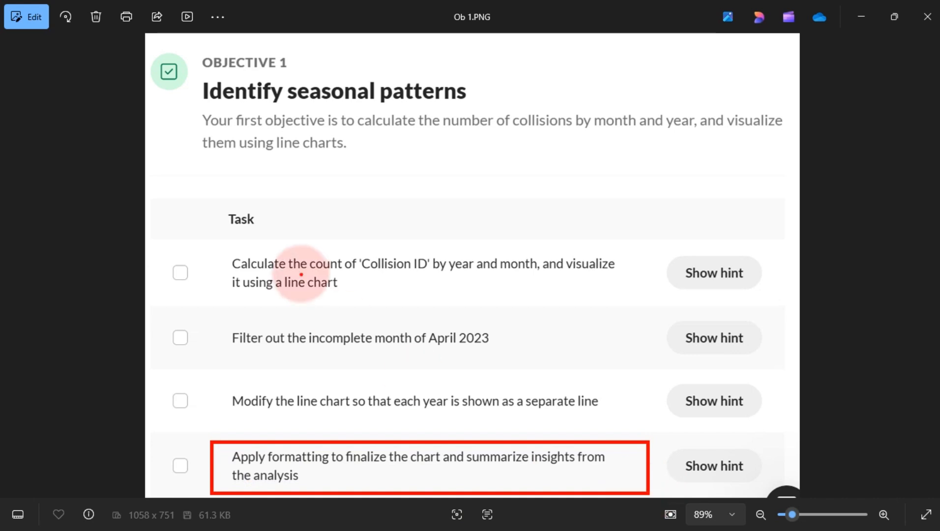
{"action": "left_click_drag", "start_coordinate": [227, 266], "coordinate": [193, 278]}
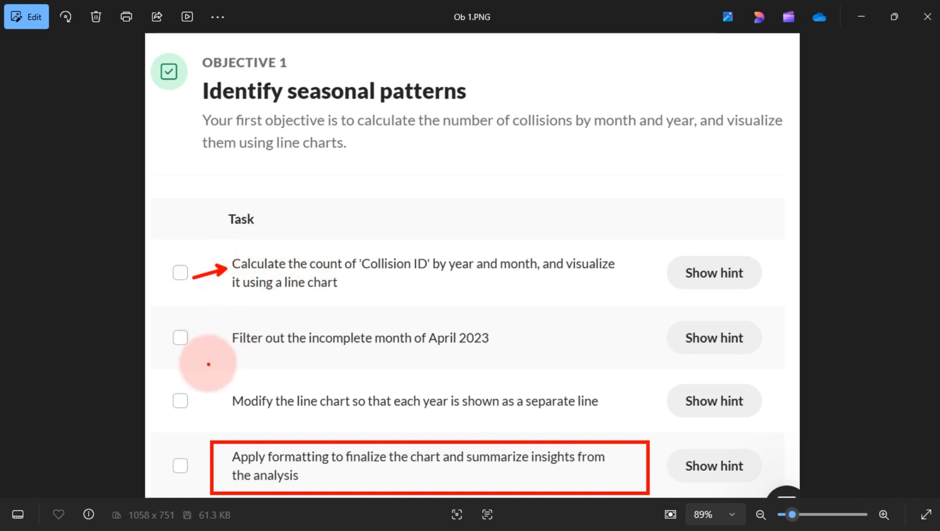
{"action": "left_click_drag", "start_coordinate": [218, 339], "coordinate": [188, 346]}
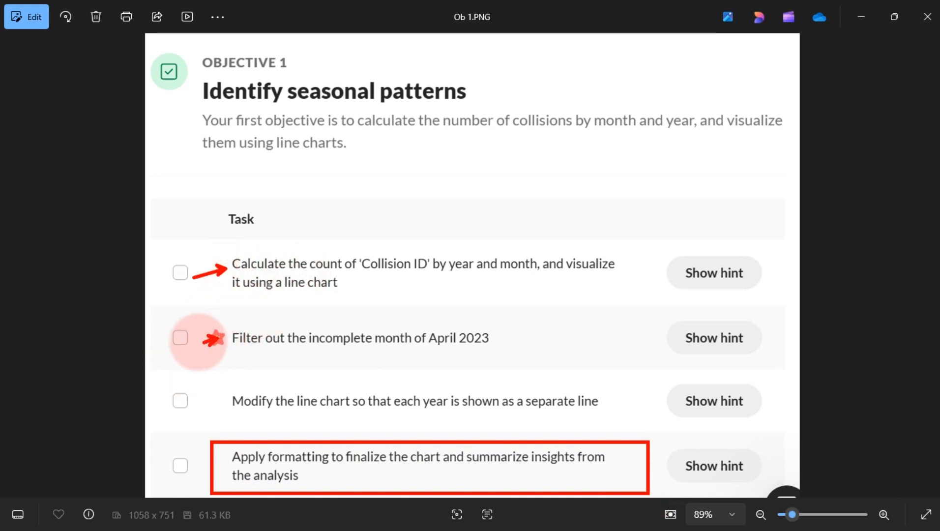
{"action": "left_click_drag", "start_coordinate": [225, 395], "coordinate": [174, 412]}
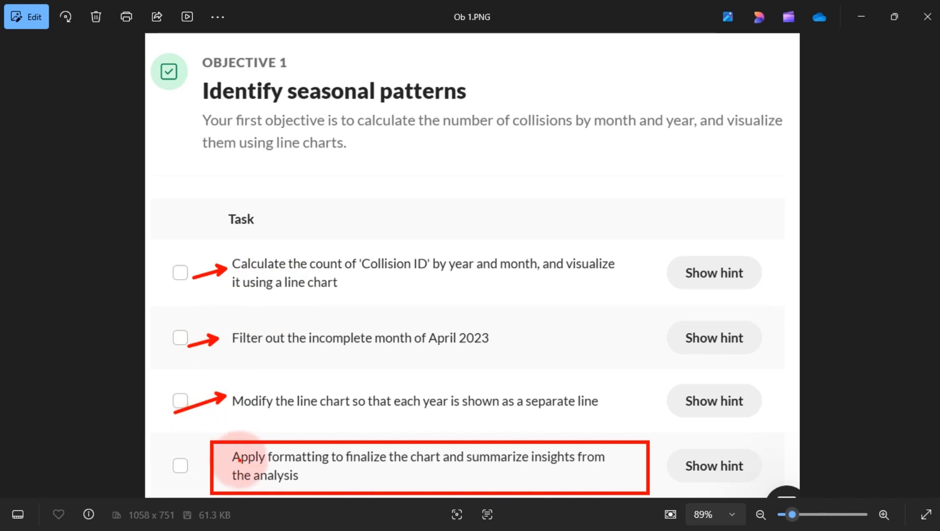
{"action": "left_click_drag", "start_coordinate": [226, 465], "coordinate": [144, 464]}
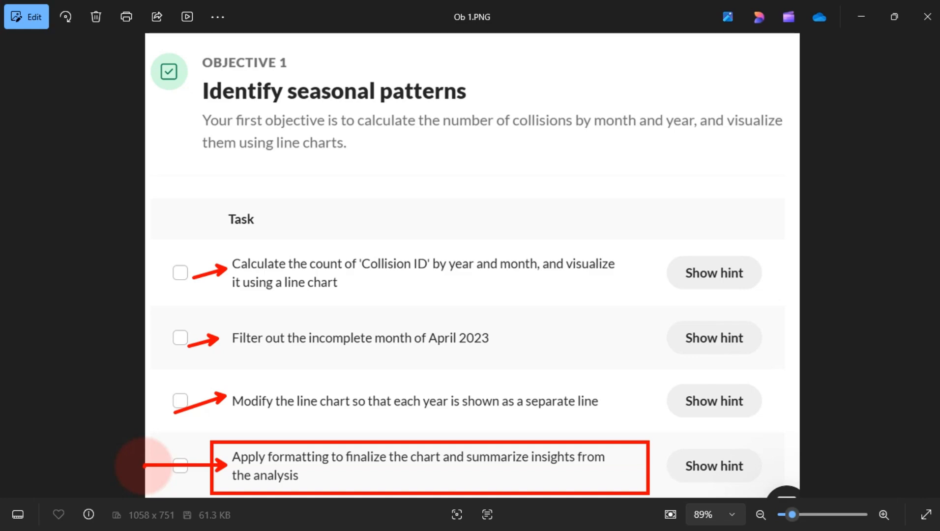
{"action": "key", "text": "Escape"}
Copy the KPI PivotTable on Analysis 01 and paste a duplicate starting at cell K9.
{"action": "left_click", "coordinate": [251, 520]}
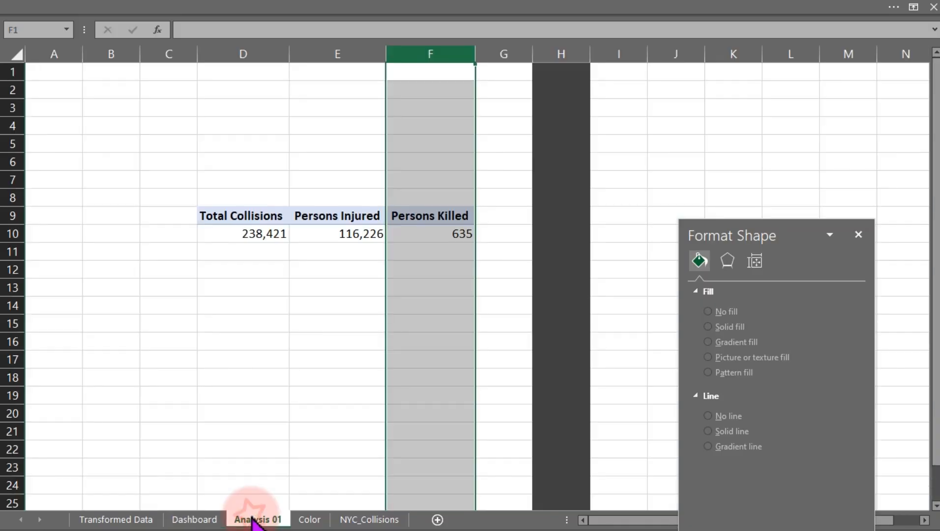
{"action": "left_click", "coordinate": [237, 217]}
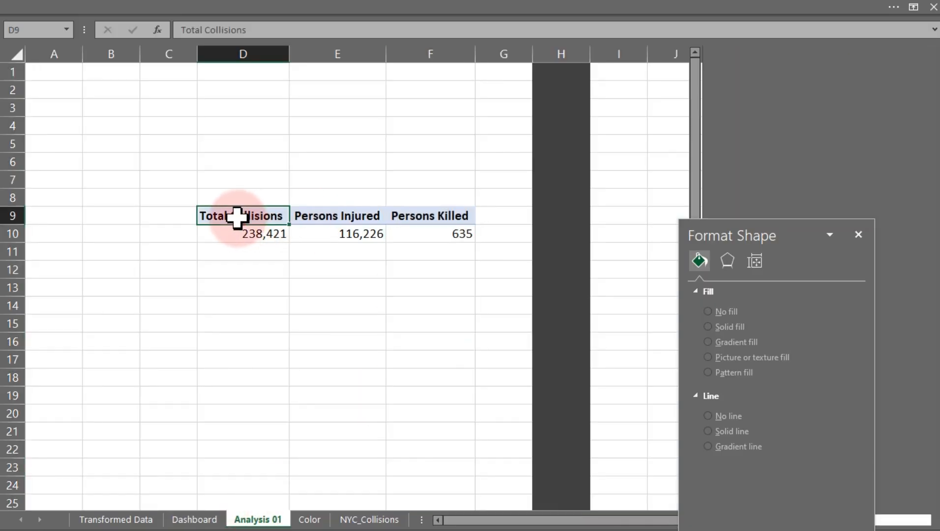
{"action": "left_click_drag", "start_coordinate": [237, 217], "coordinate": [439, 244]}
{"action": "key", "text": "ctrl+c"}
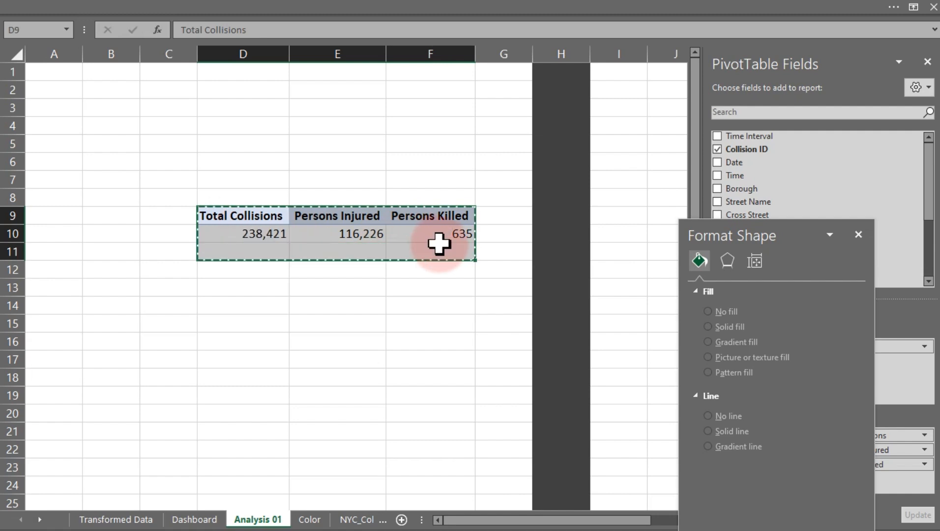
{"action": "left_click_drag", "start_coordinate": [630, 520], "coordinate": [734, 520]}
{"action": "left_click", "coordinate": [549, 217]}
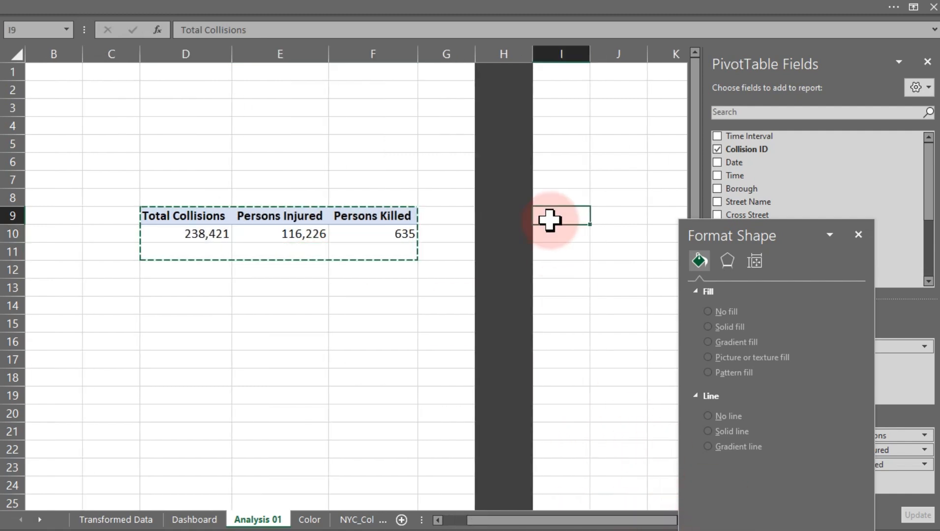
{"action": "key", "text": "Right"}
{"action": "key", "text": "Right"}
{"action": "key", "text": "Right"}
{"action": "key", "text": "Right"}
{"action": "key", "text": "Right"}
{"action": "key", "text": "Right"}
{"action": "key", "text": "Right"}
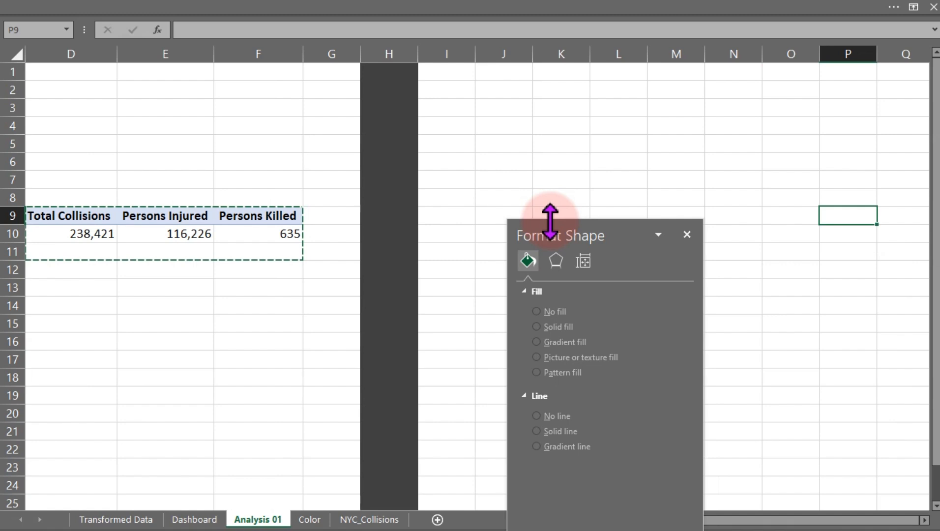
{"action": "left_click", "coordinate": [552, 213]}
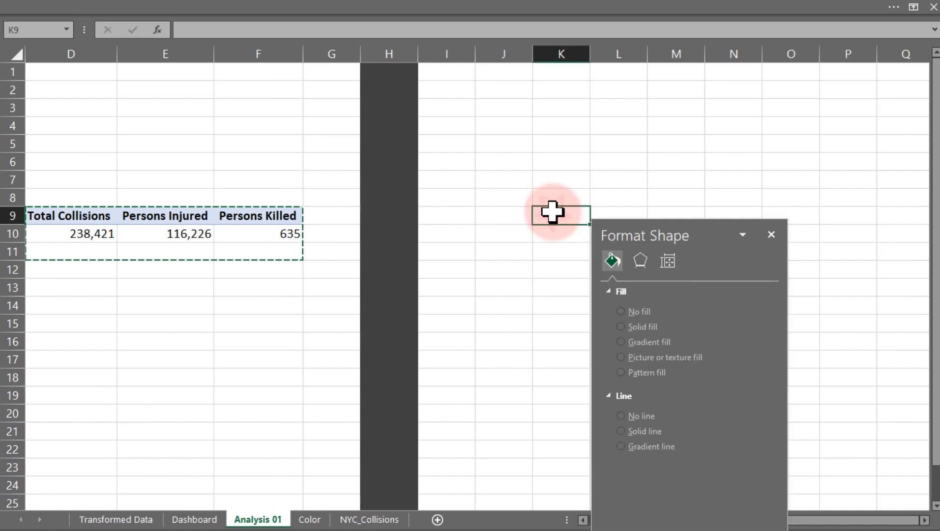
{"action": "key", "text": "ctrl+v"}
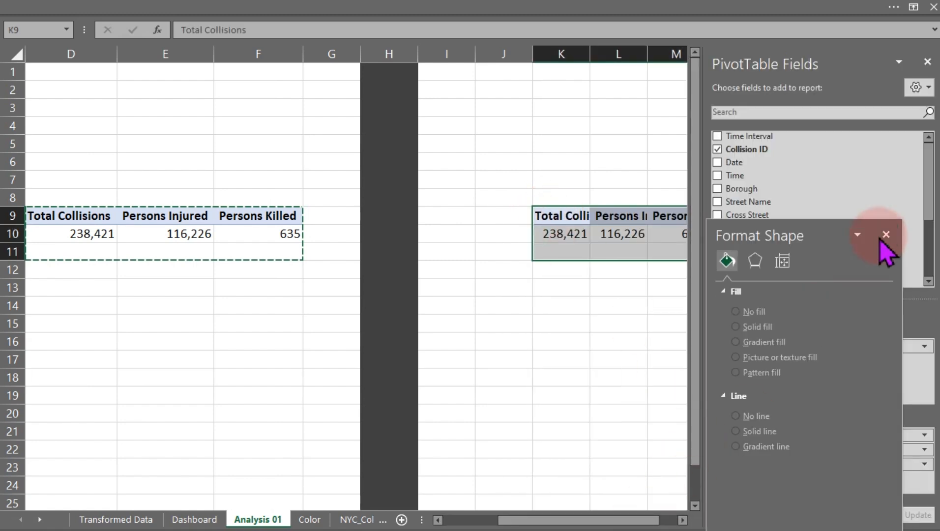
Remove Persons Injured and Persons Killed from the copied PivotTable's values, keeping only Total Collisions.
{"action": "left_click", "coordinate": [886, 235]}
{"action": "left_click_drag", "start_coordinate": [868, 241], "coordinate": [603, 474]}
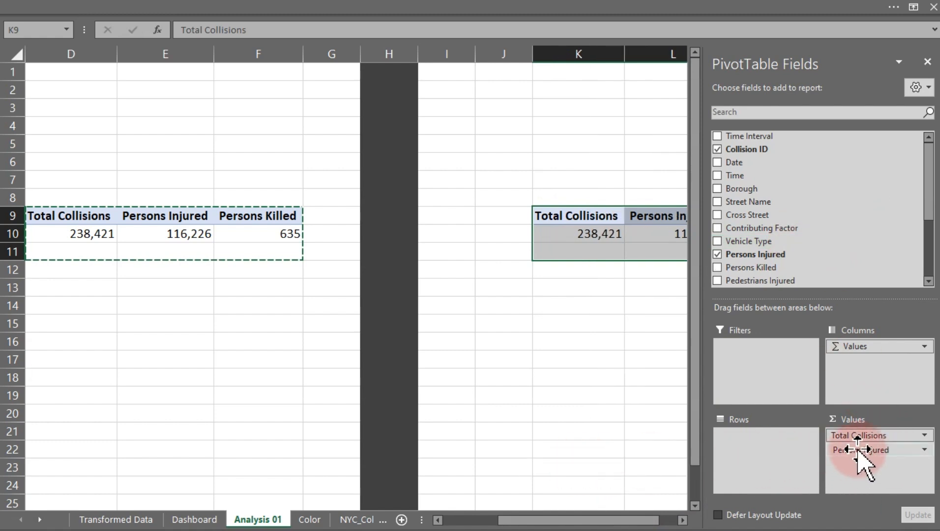
{"action": "left_click_drag", "start_coordinate": [861, 463], "coordinate": [599, 439]}
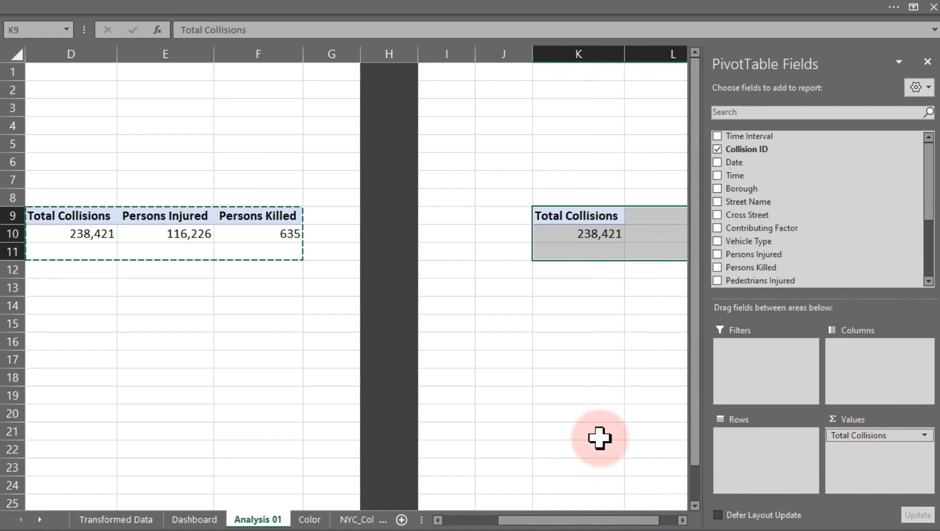
Add the Date field to the rows of the copied PivotTable.
{"action": "left_click", "coordinate": [682, 520]}
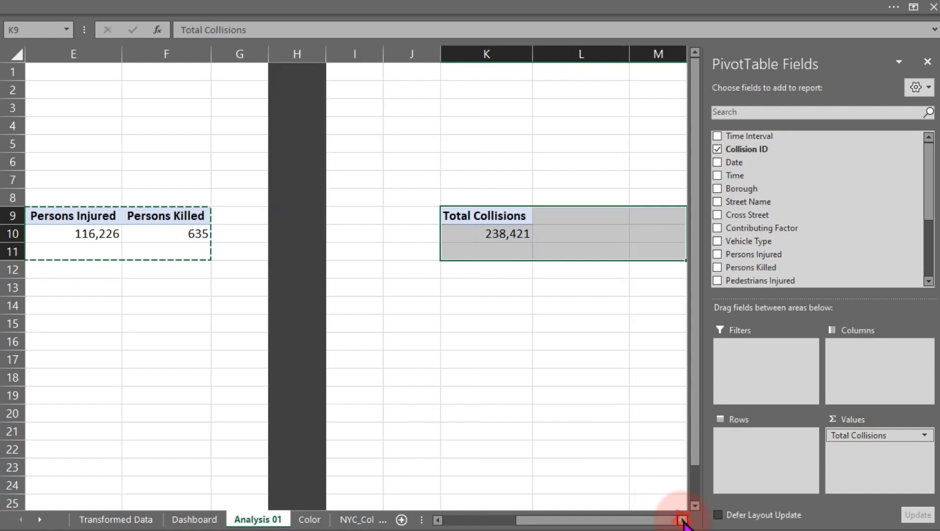
{"action": "left_click", "coordinate": [683, 519]}
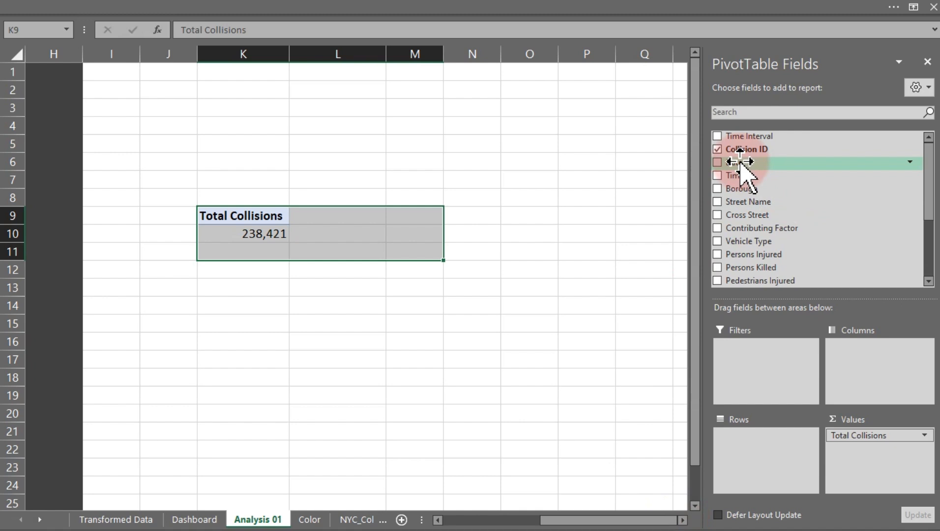
{"action": "left_click_drag", "start_coordinate": [740, 162], "coordinate": [756, 450]}
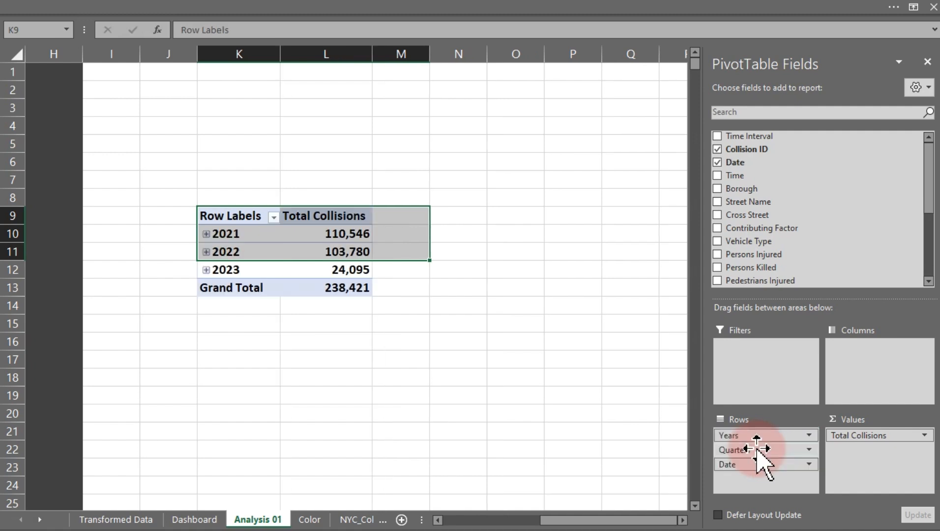
Ungroup the automatic year grouping of the dates in the PivotTable.
{"action": "left_click", "coordinate": [236, 233]}
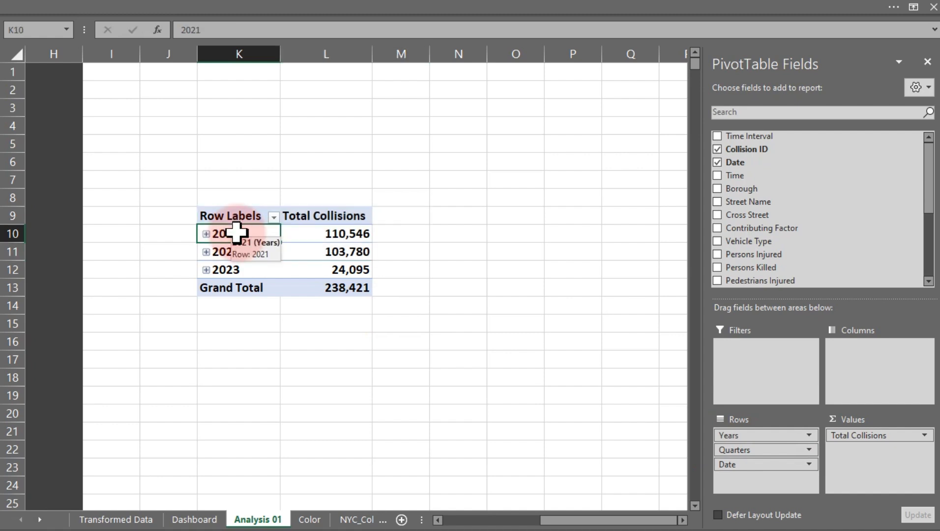
{"action": "right_click", "coordinate": [237, 235]}
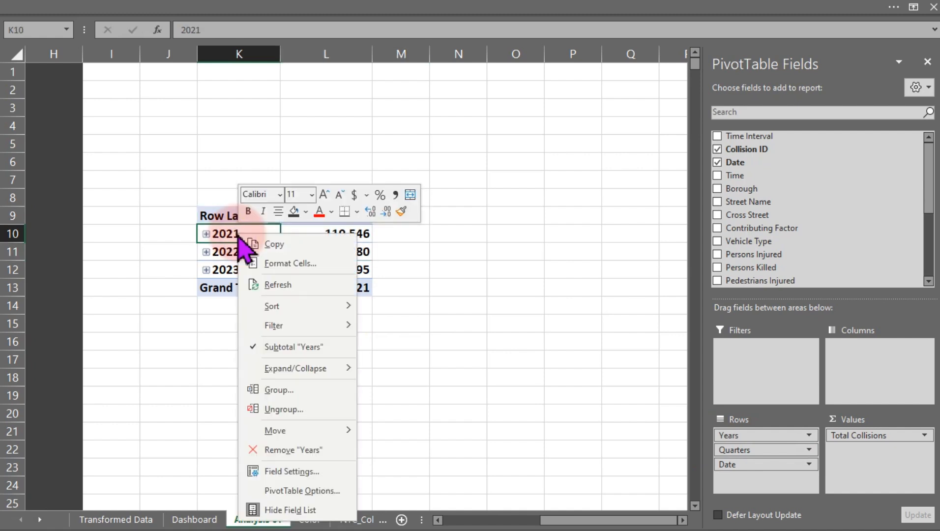
{"action": "left_click", "coordinate": [280, 410]}
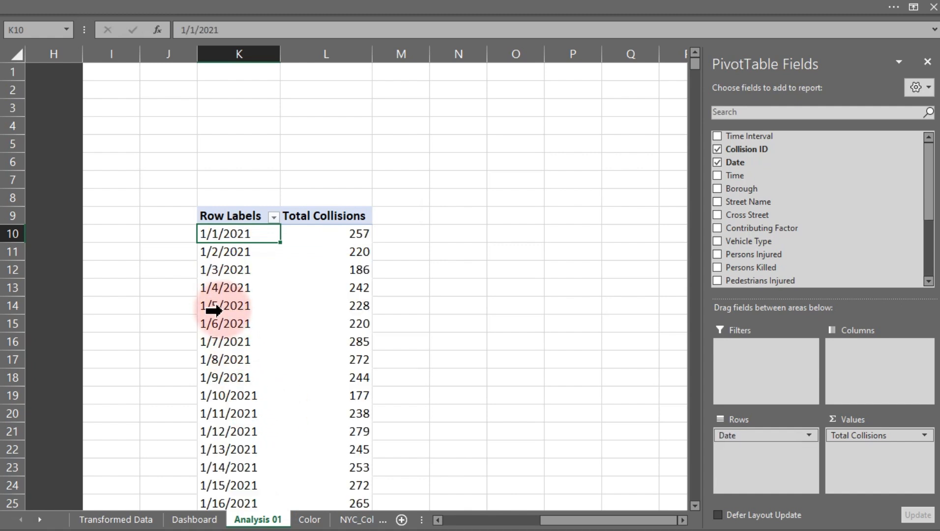
Group the PivotTable dates by Days, Months, Quarters and Years.
{"action": "left_click", "coordinate": [227, 289]}
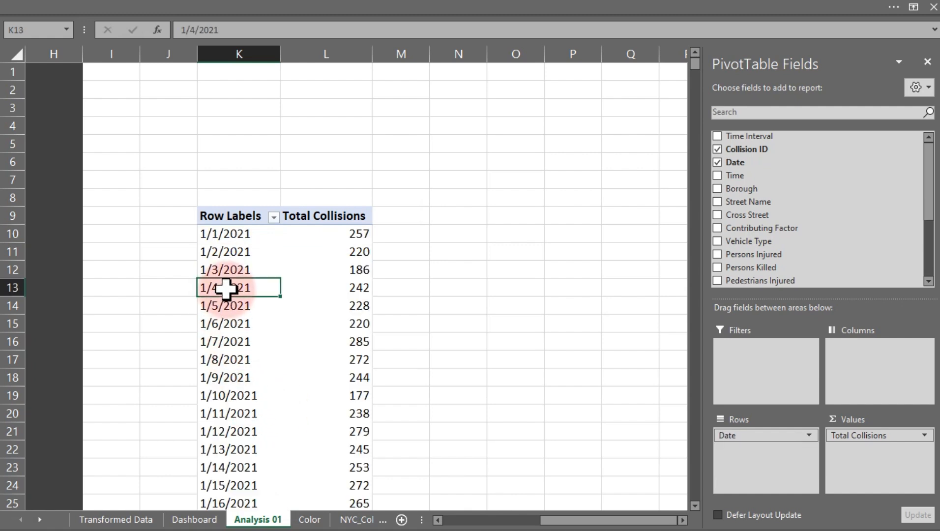
{"action": "right_click", "coordinate": [227, 294]}
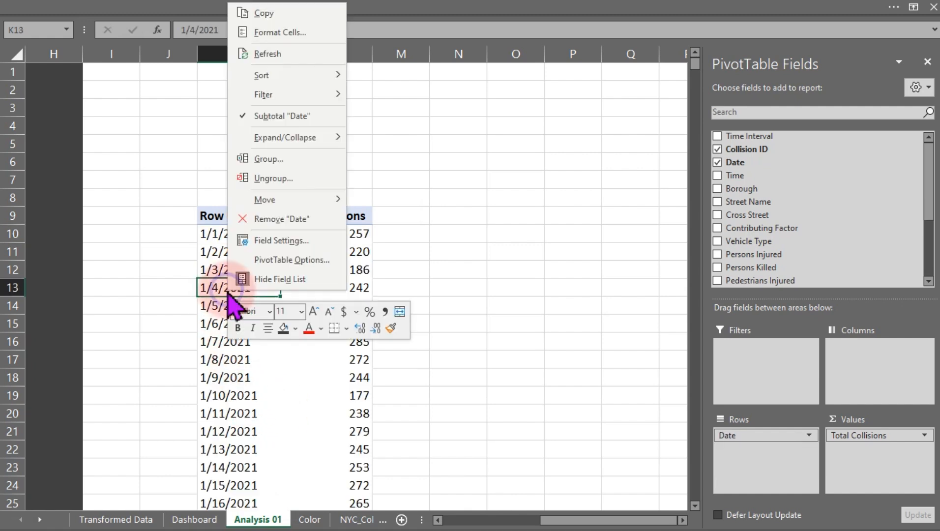
{"action": "left_click", "coordinate": [268, 159]}
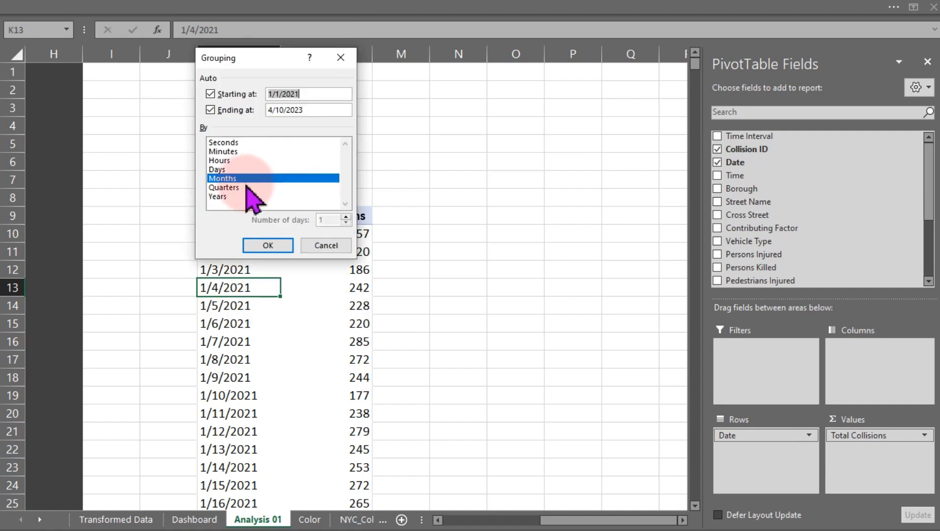
{"action": "left_click", "coordinate": [229, 169]}
{"action": "left_click", "coordinate": [235, 188]}
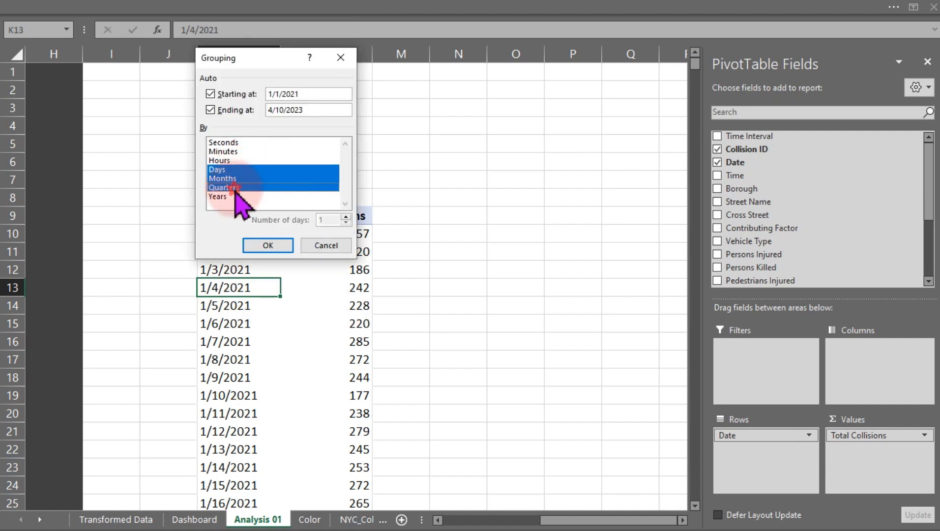
{"action": "left_click", "coordinate": [230, 197]}
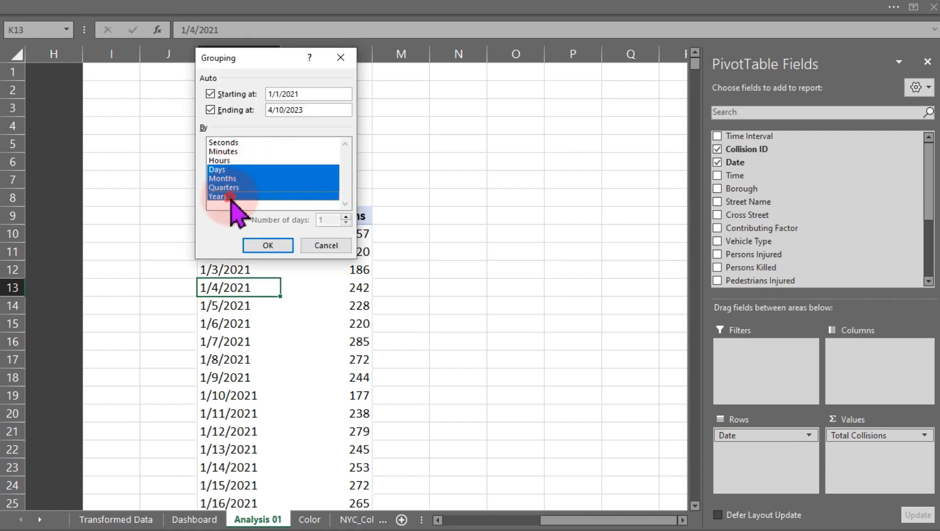
{"action": "left_click", "coordinate": [268, 245]}
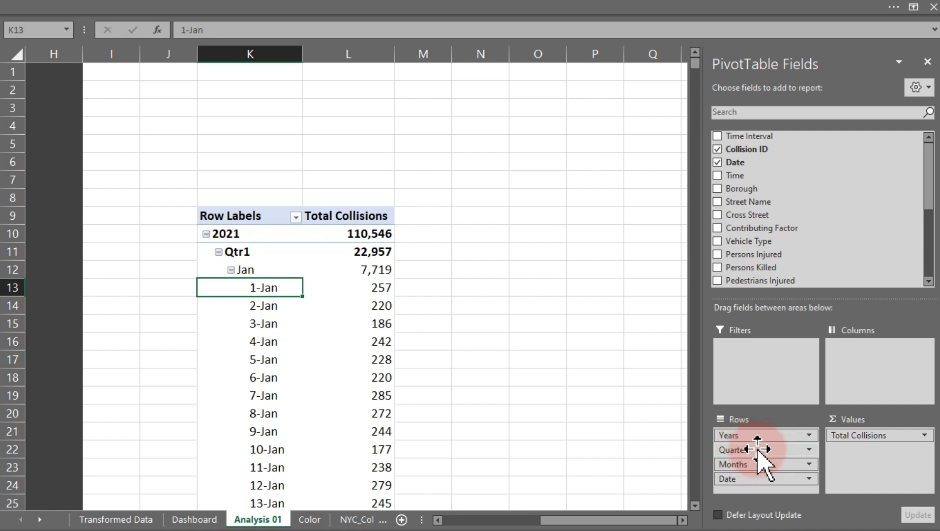
Rearrange the PivotTable fields with Months in rows and Years in columns, removing Quarters and Date.
{"action": "left_click_drag", "start_coordinate": [757, 450], "coordinate": [581, 450]}
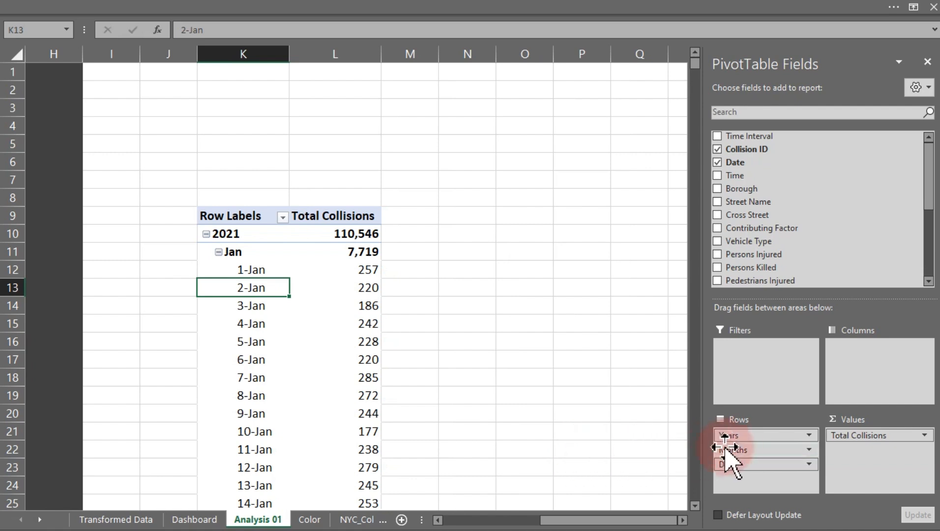
{"action": "left_click_drag", "start_coordinate": [743, 464], "coordinate": [608, 459]}
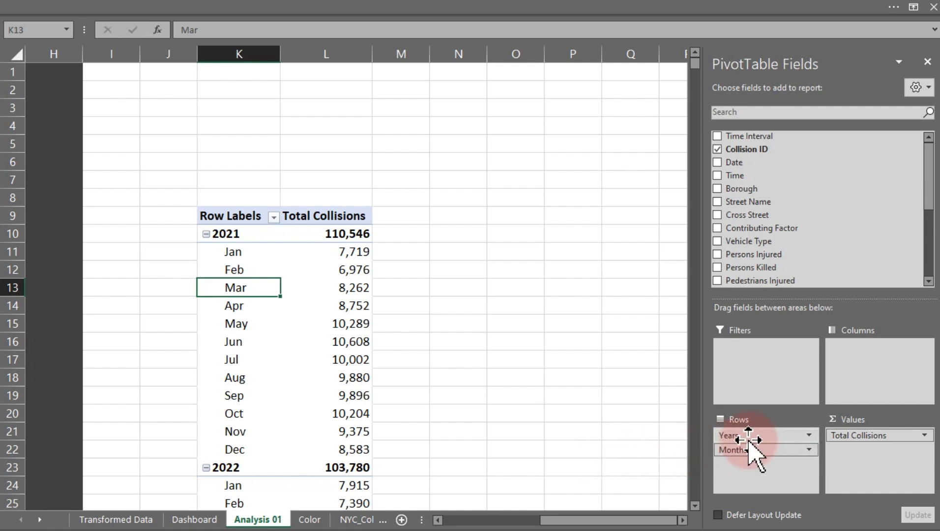
{"action": "left_click_drag", "start_coordinate": [737, 436], "coordinate": [893, 369]}
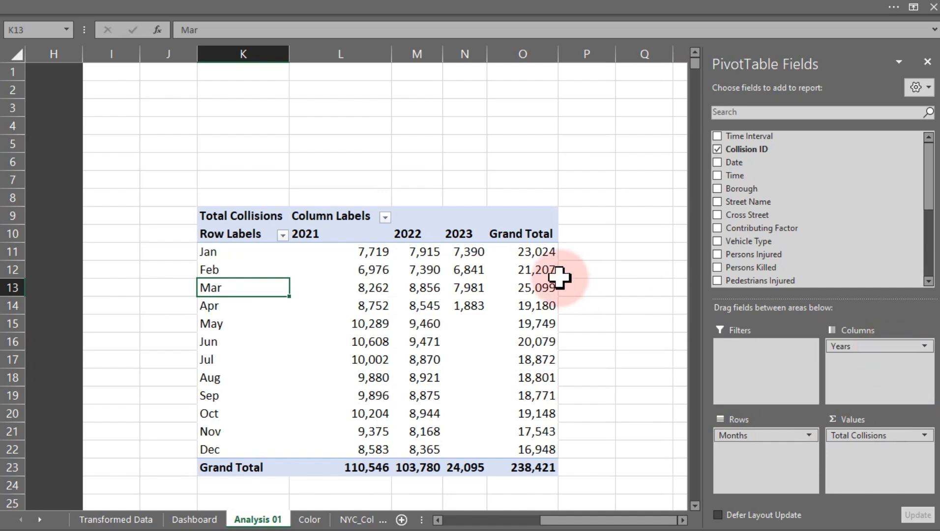
{"action": "mouse_move", "coordinate": [527, 282]}
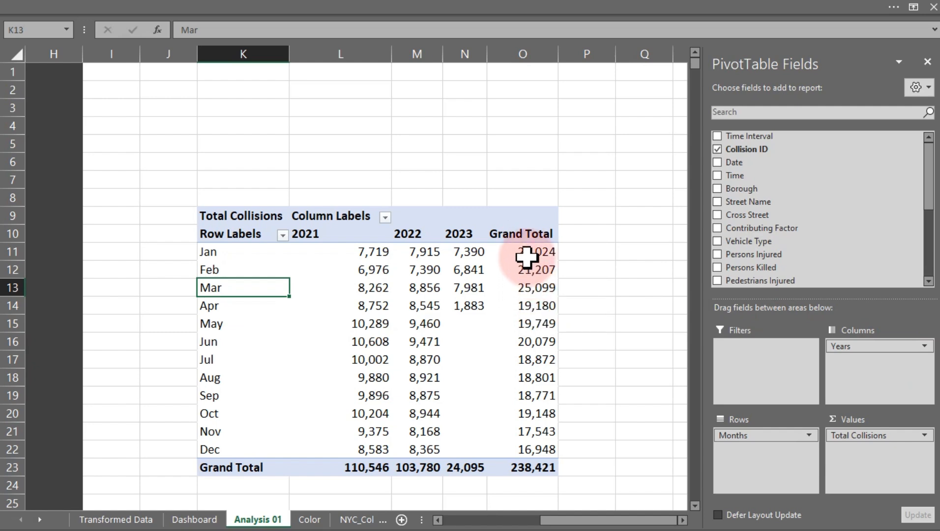
Remove the Grand Total column and the Grand Total row from the PivotTable.
{"action": "left_click", "coordinate": [524, 238]}
{"action": "right_click", "coordinate": [525, 238]}
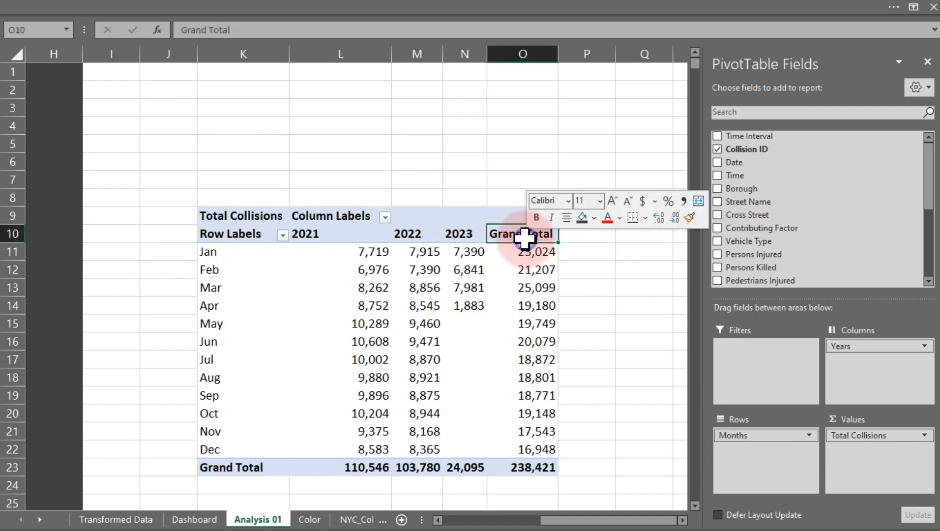
{"action": "left_click", "coordinate": [573, 332]}
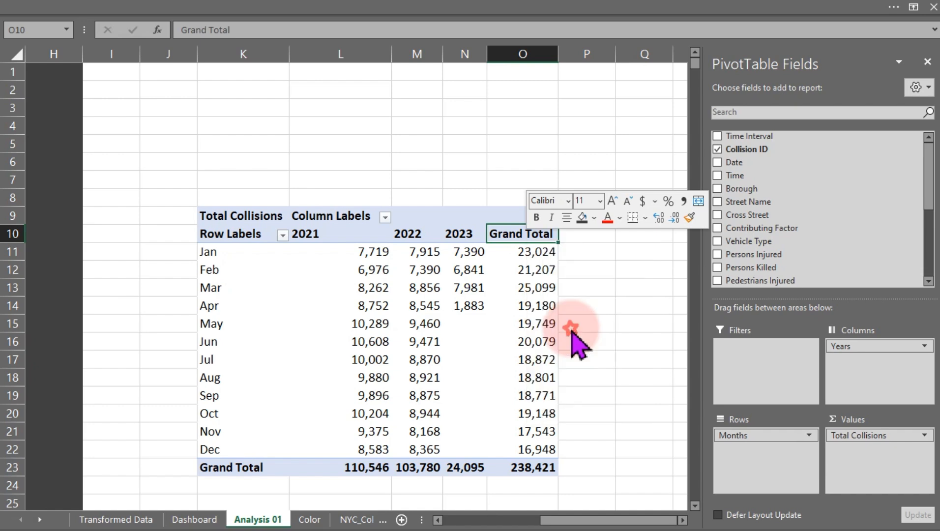
{"action": "left_click", "coordinate": [253, 466]}
{"action": "right_click", "coordinate": [255, 467]}
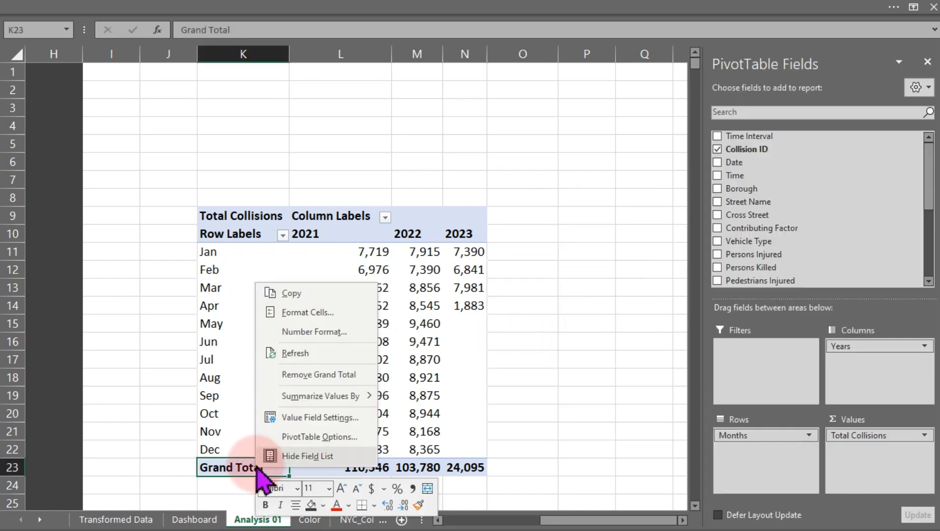
{"action": "left_click", "coordinate": [301, 374]}
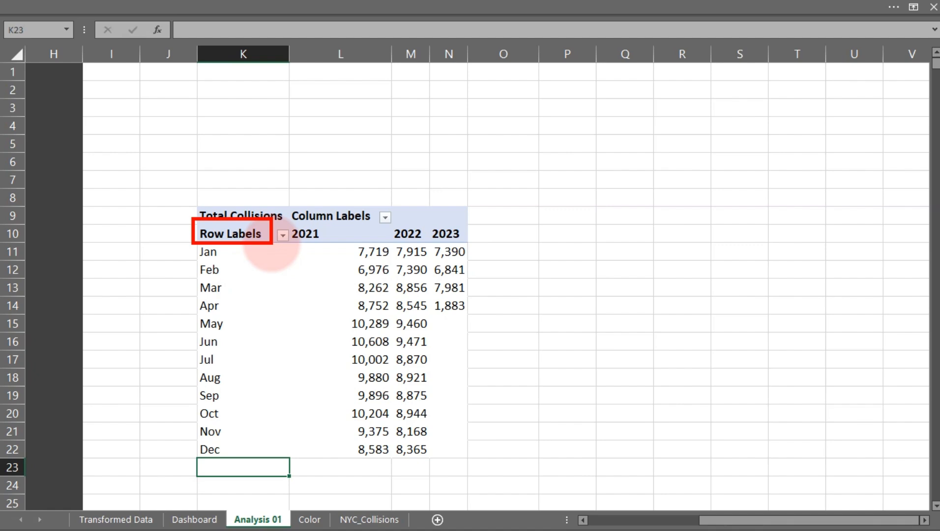
Switch the PivotTable's report layout to Tabular Form.
{"action": "left_click", "coordinate": [367, 290]}
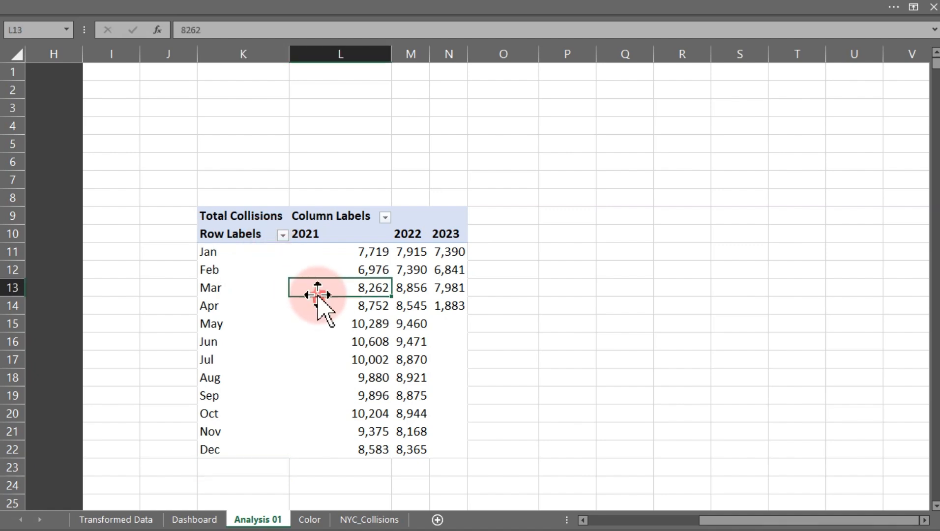
{"action": "left_click", "coordinate": [454, 4]}
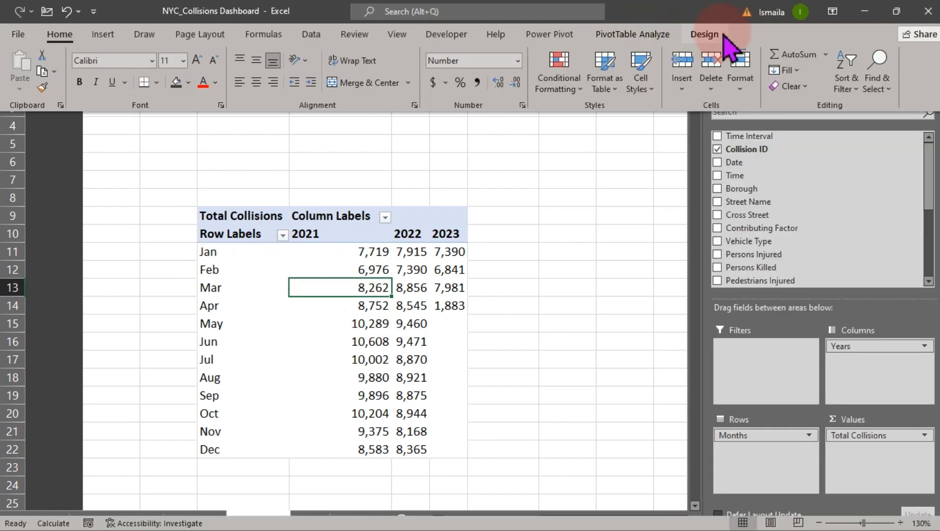
{"action": "left_click", "coordinate": [705, 35]}
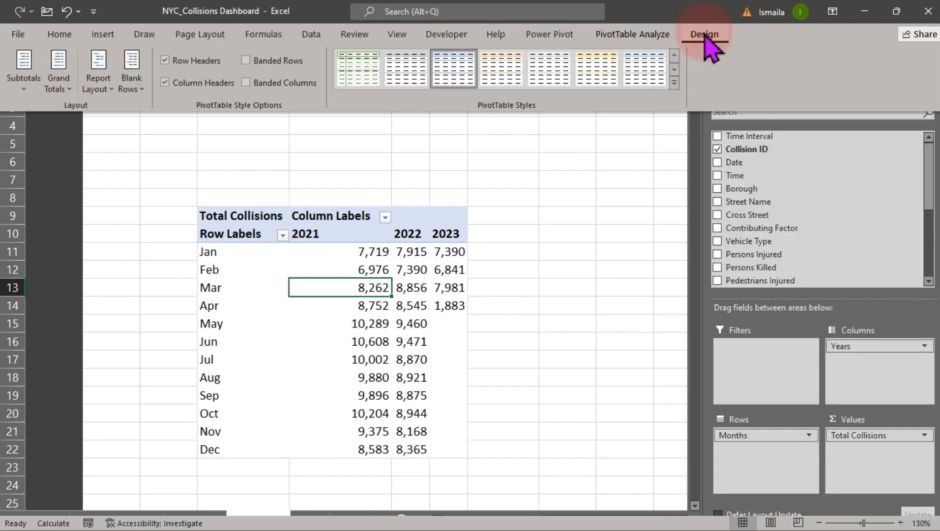
{"action": "left_click", "coordinate": [107, 93]}
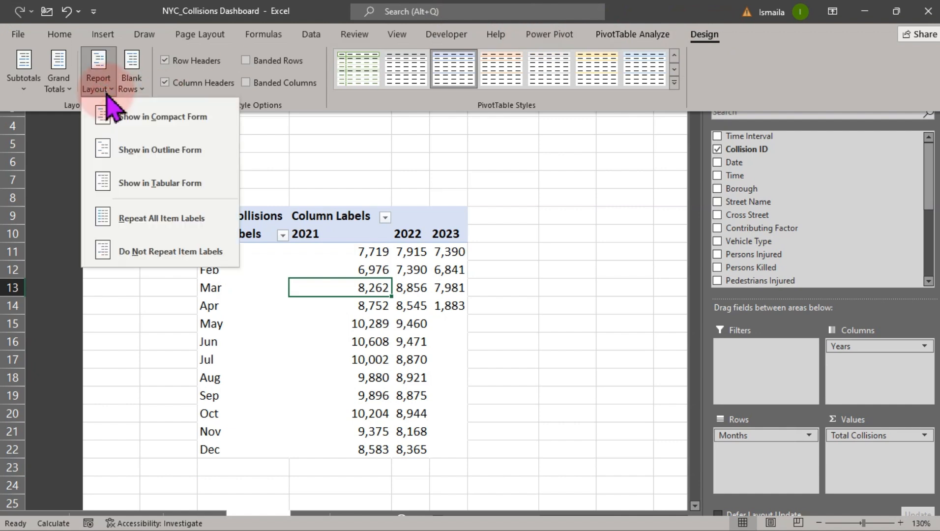
{"action": "left_click", "coordinate": [139, 189]}
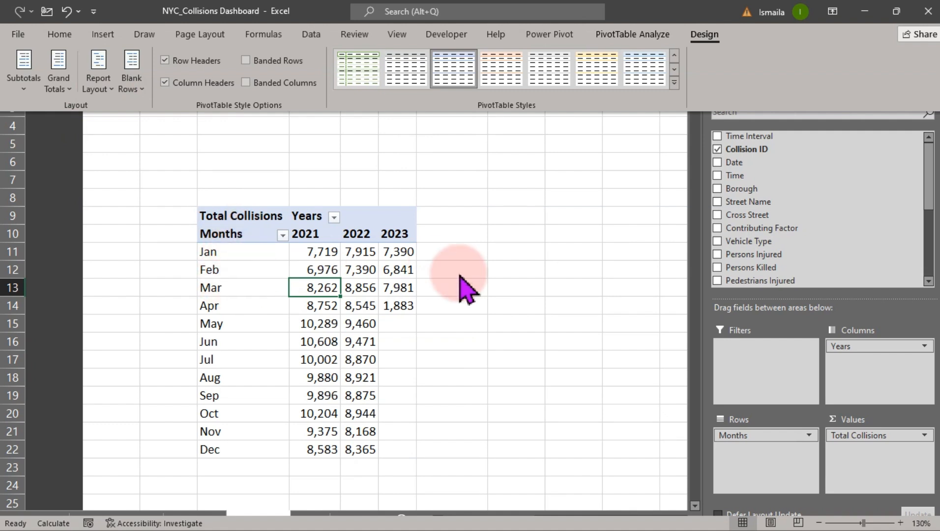
Insert a line PivotChart from the month-by-year PivotTable.
{"action": "left_click", "coordinate": [362, 292]}
{"action": "left_click", "coordinate": [363, 292]}
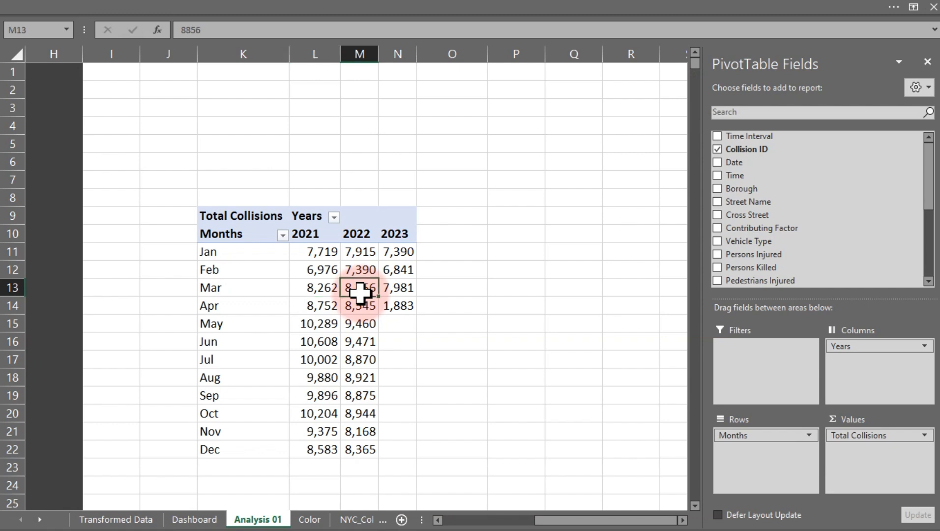
{"action": "left_click", "coordinate": [194, 6]}
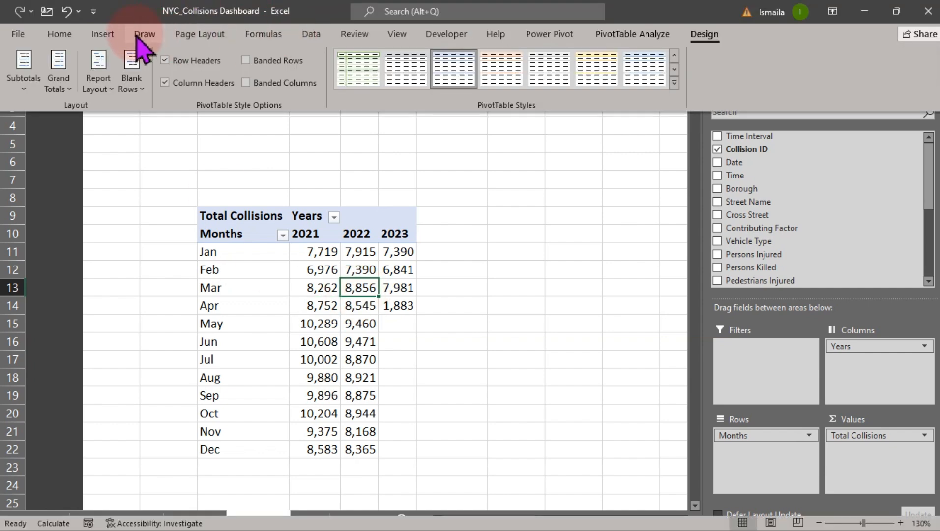
{"action": "left_click", "coordinate": [103, 33]}
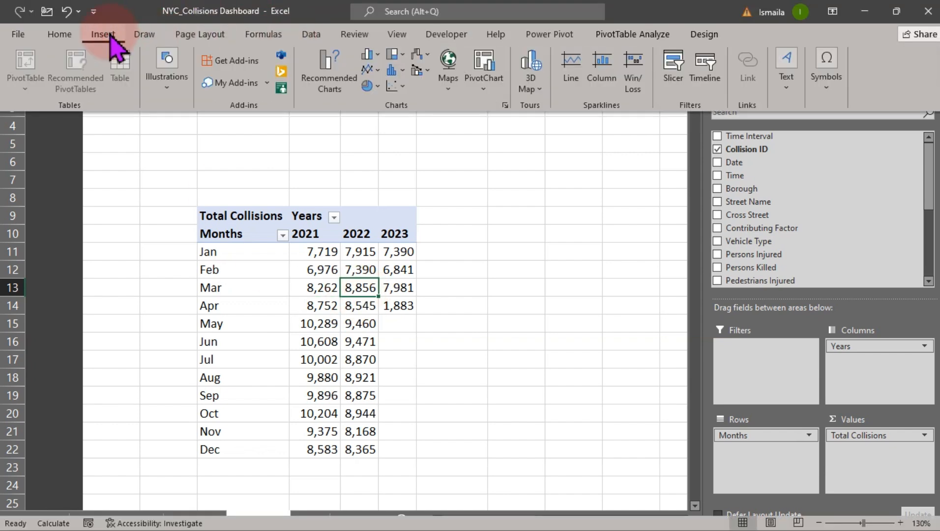
{"action": "left_click", "coordinate": [370, 69]}
{"action": "left_click", "coordinate": [394, 124]}
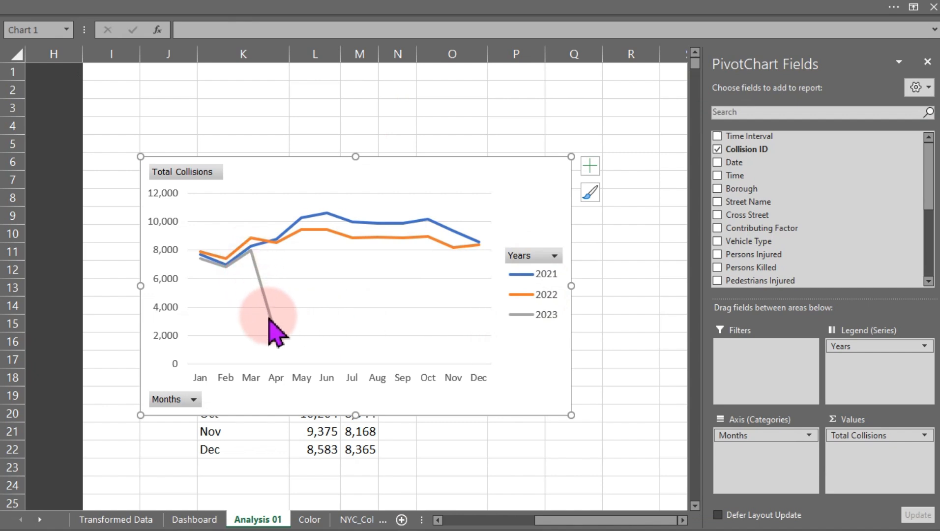
{"action": "mouse_move", "coordinate": [271, 326]}
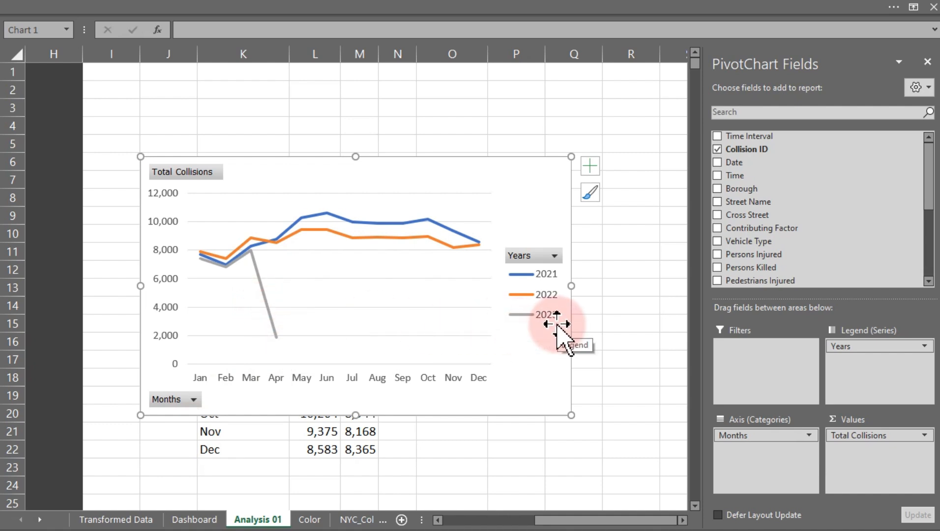
Filter the Transformed Data sheet's Date column to show only April 2023 records.
{"action": "left_click", "coordinate": [132, 519]}
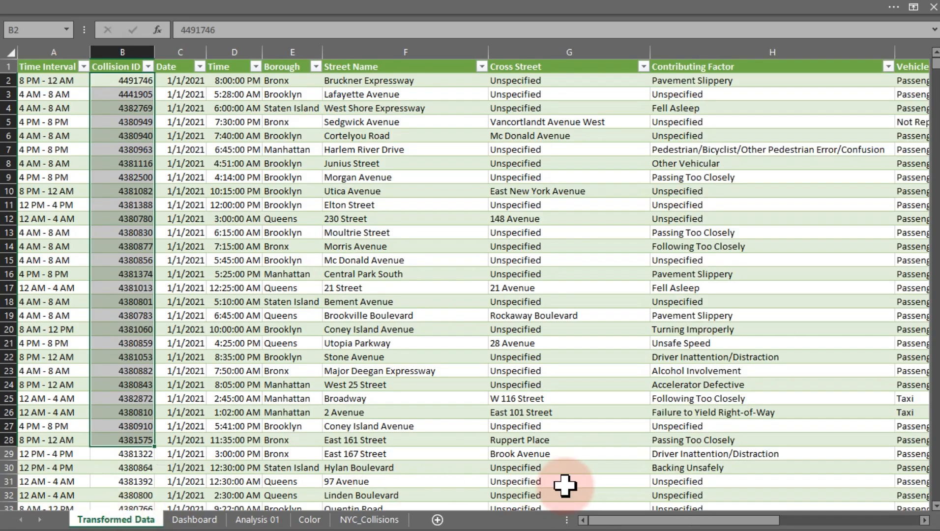
{"action": "left_click", "coordinate": [200, 66]}
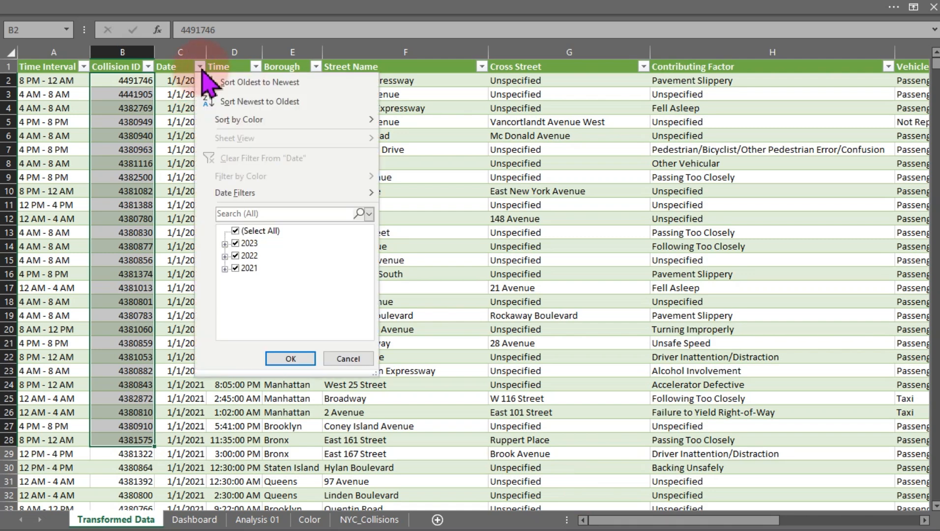
{"action": "left_click", "coordinate": [235, 231]}
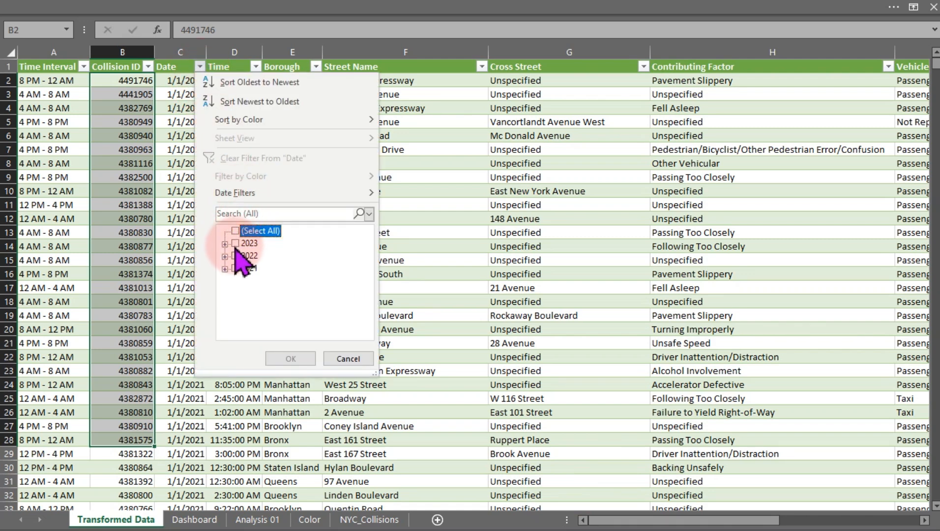
{"action": "left_click", "coordinate": [235, 244]}
{"action": "left_click", "coordinate": [291, 359]}
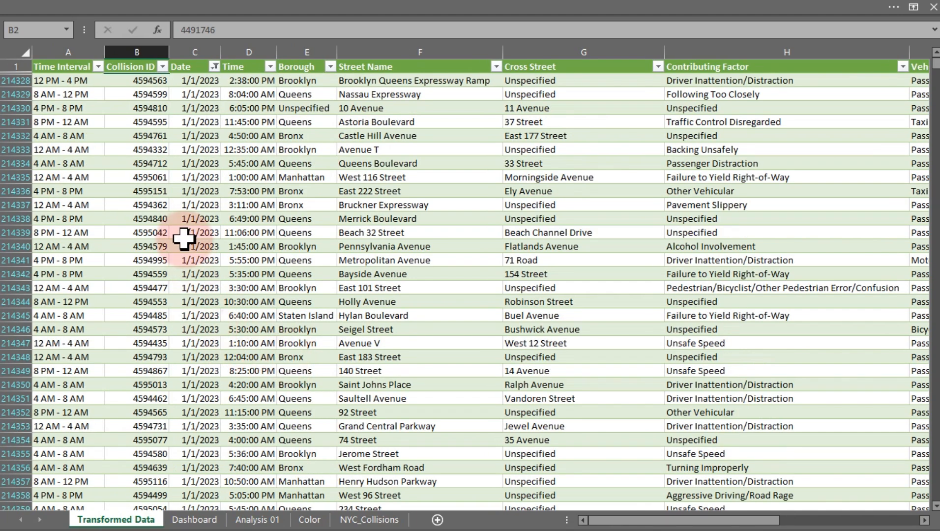
{"action": "left_click", "coordinate": [214, 67]}
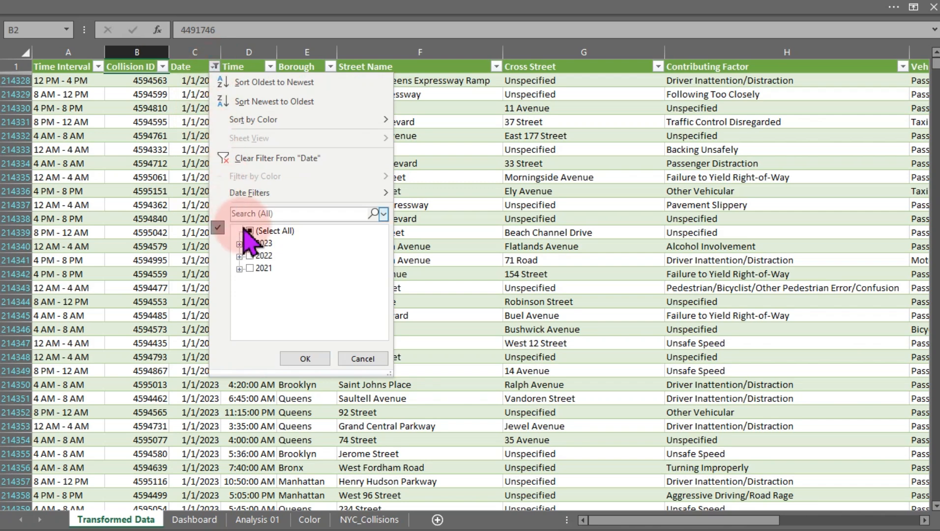
{"action": "left_click", "coordinate": [239, 244]}
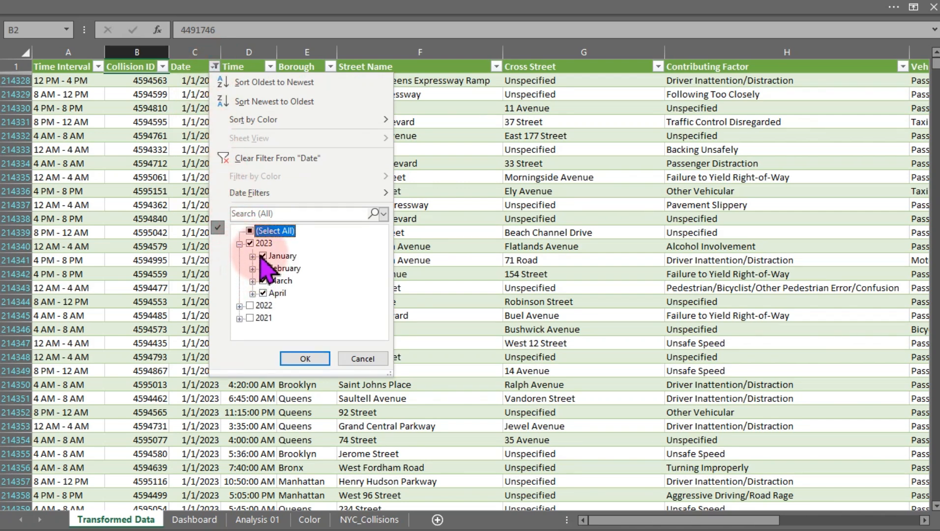
{"action": "left_click", "coordinate": [262, 256]}
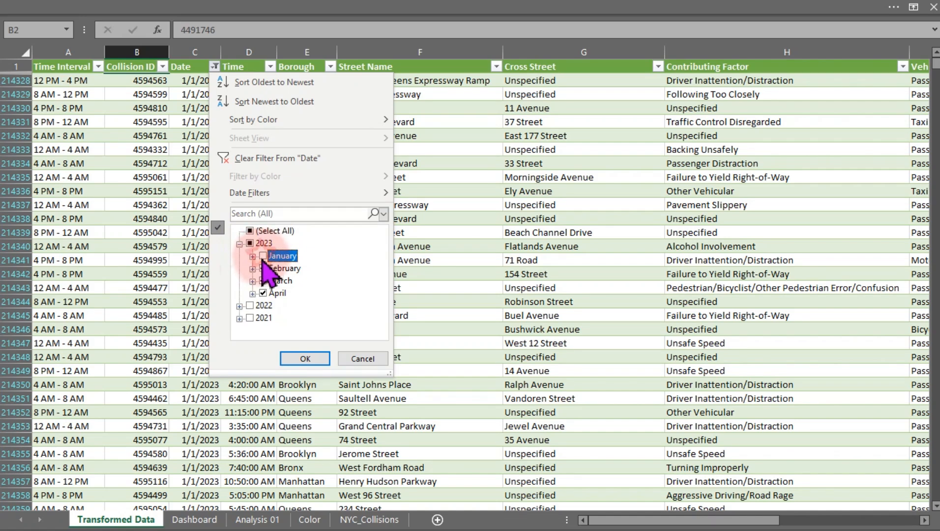
{"action": "left_click", "coordinate": [264, 268]}
{"action": "left_click", "coordinate": [264, 281]}
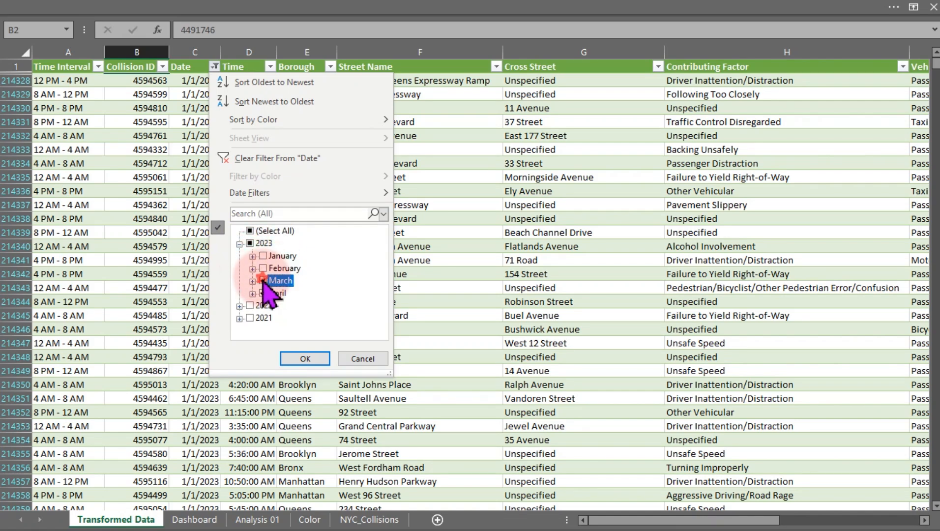
{"action": "left_click", "coordinate": [302, 357]}
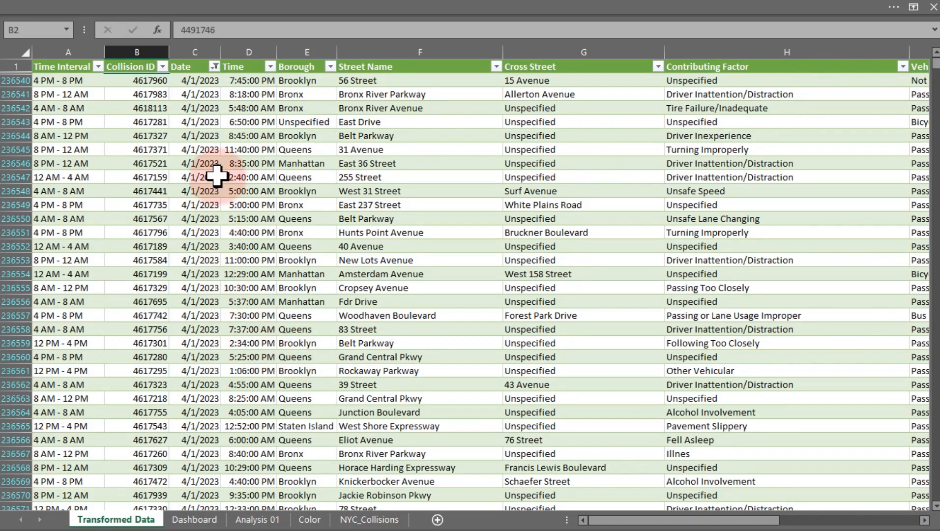
Inspect the April 2023 days listed in the Date filter, then clear the filter from Date.
{"action": "left_click", "coordinate": [214, 67]}
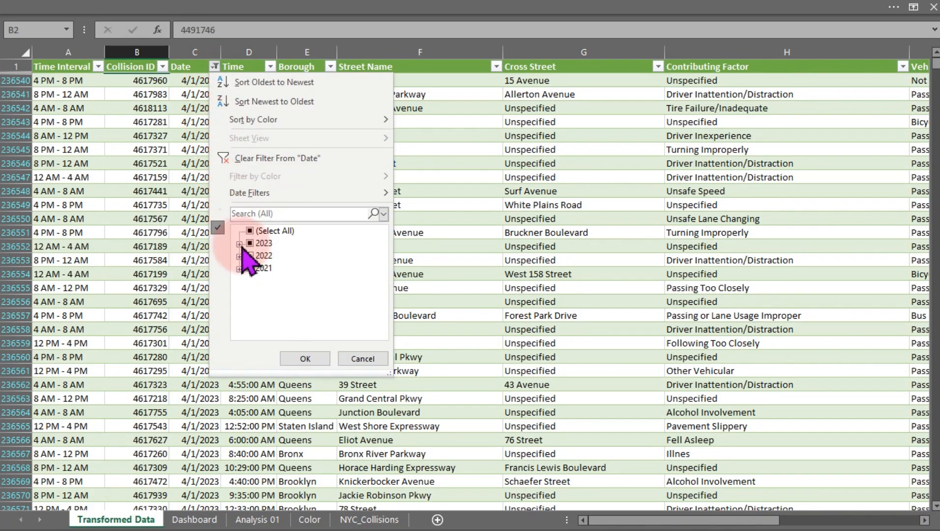
{"action": "left_click", "coordinate": [240, 244]}
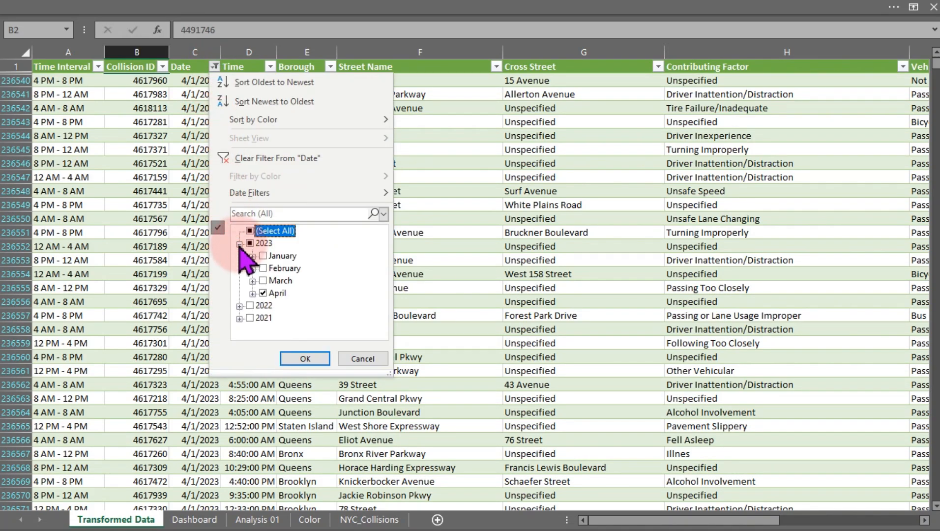
{"action": "left_click", "coordinate": [252, 294]}
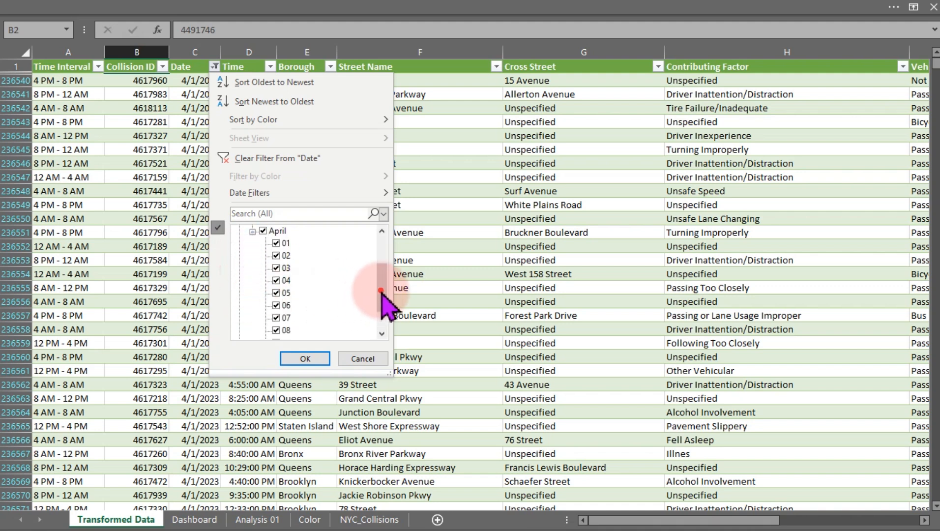
{"action": "left_click_drag", "start_coordinate": [384, 305], "coordinate": [384, 332]}
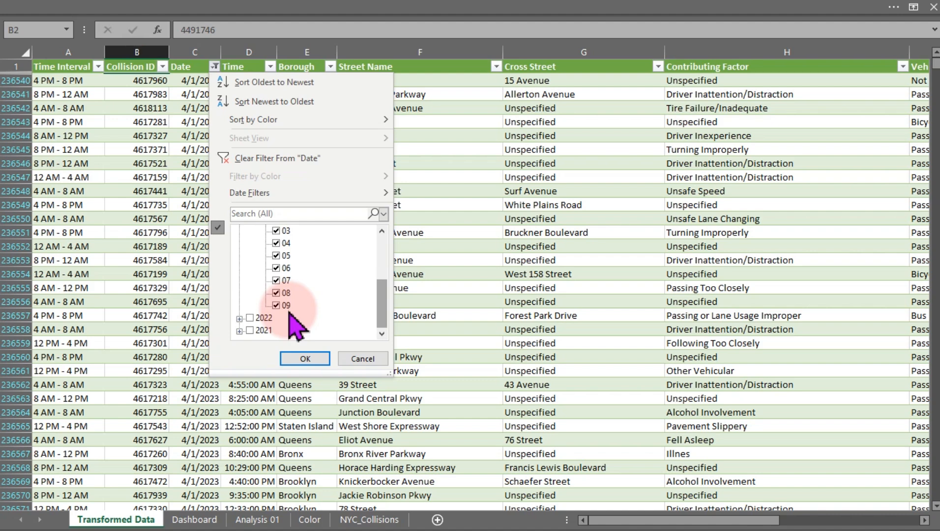
{"action": "left_click", "coordinate": [272, 164]}
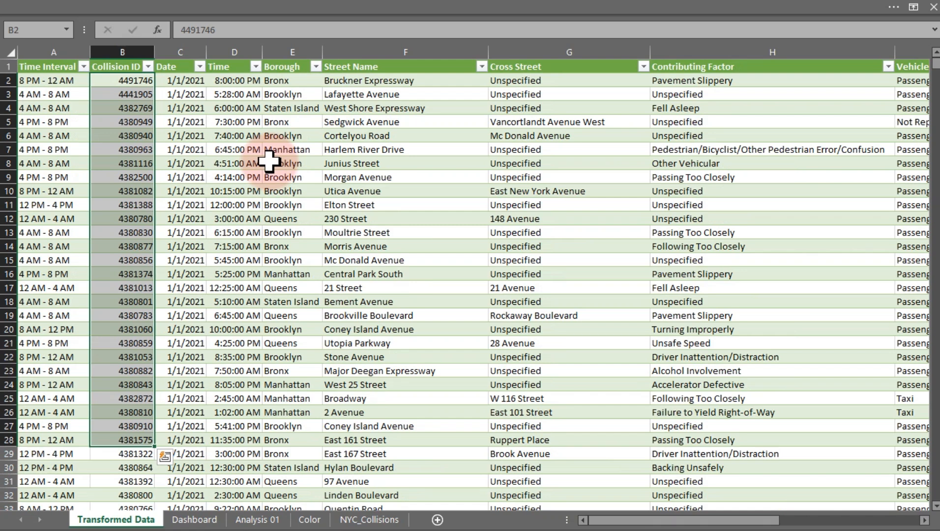
Open the objectives image to review the task of filtering out the incomplete month of April 2023.
{"action": "left_click", "coordinate": [269, 162]}
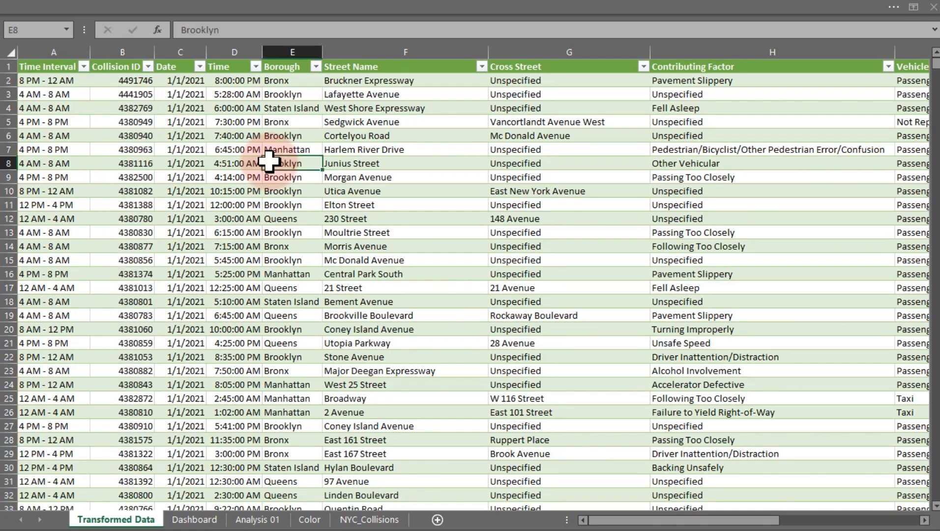
{"action": "key", "text": "super"}
{"action": "left_click", "coordinate": [619, 519]}
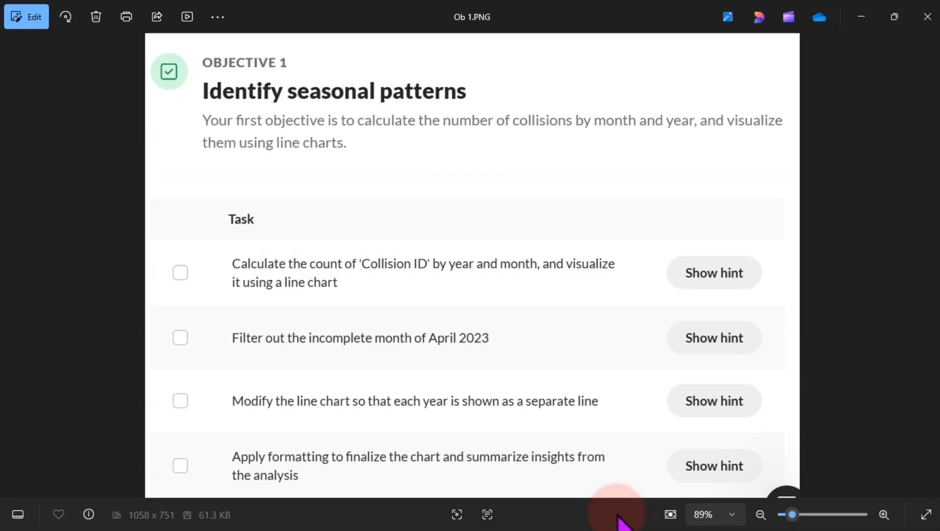
{"action": "left_click", "coordinate": [462, 415]}
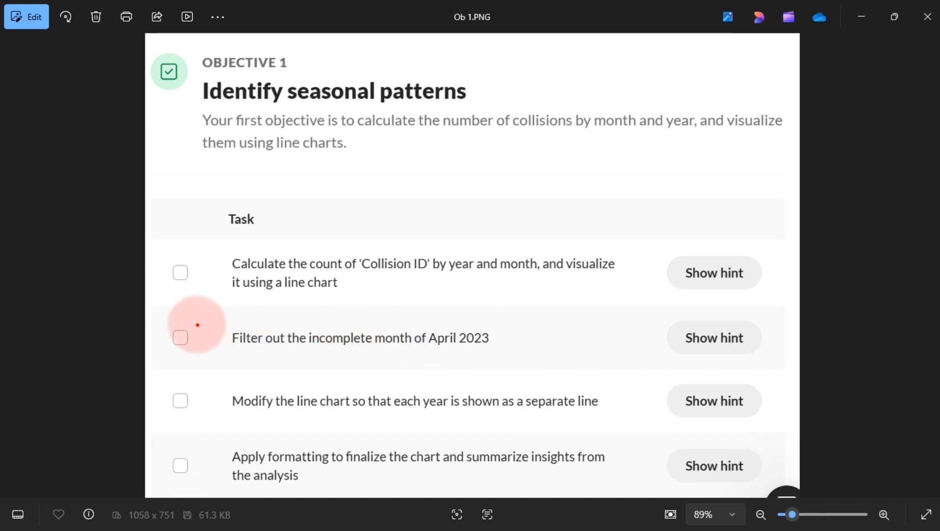
{"action": "left_click_drag", "start_coordinate": [196, 318], "coordinate": [517, 362]}
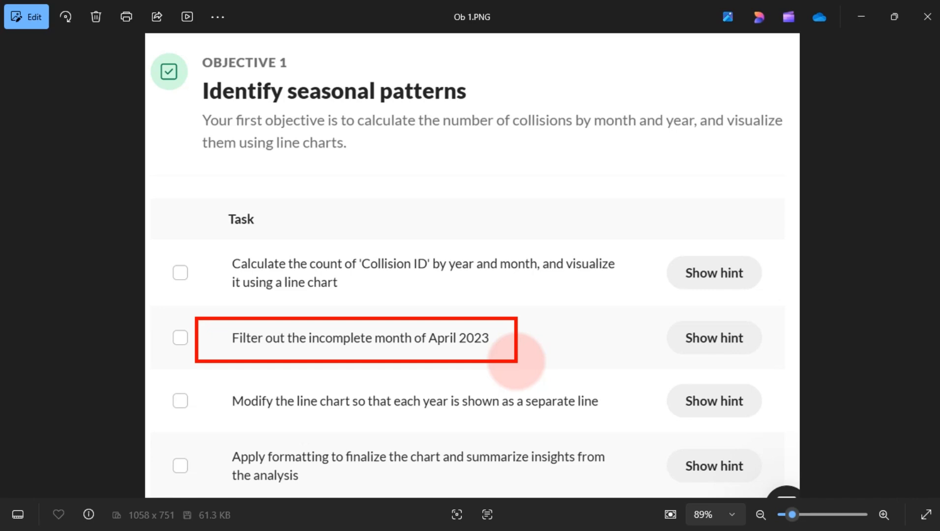
{"action": "left_click", "coordinate": [861, 17]}
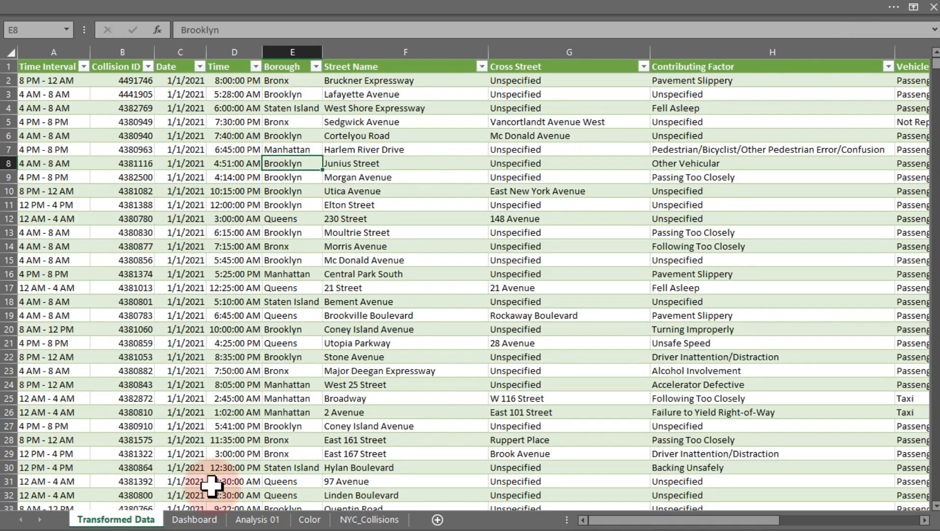
Return to the Analysis 01 sheet and open the chart's Years filter to review its options.
{"action": "left_click", "coordinate": [271, 520]}
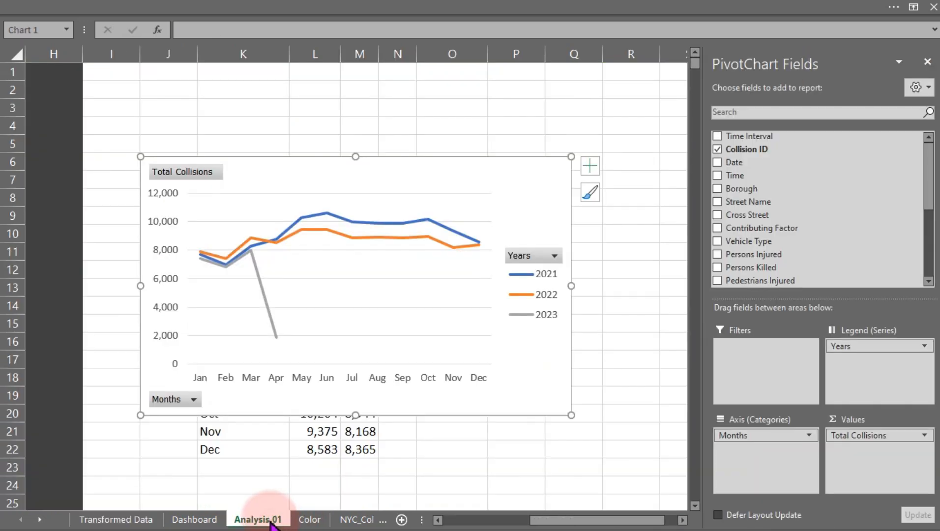
{"action": "left_click", "coordinate": [555, 256]}
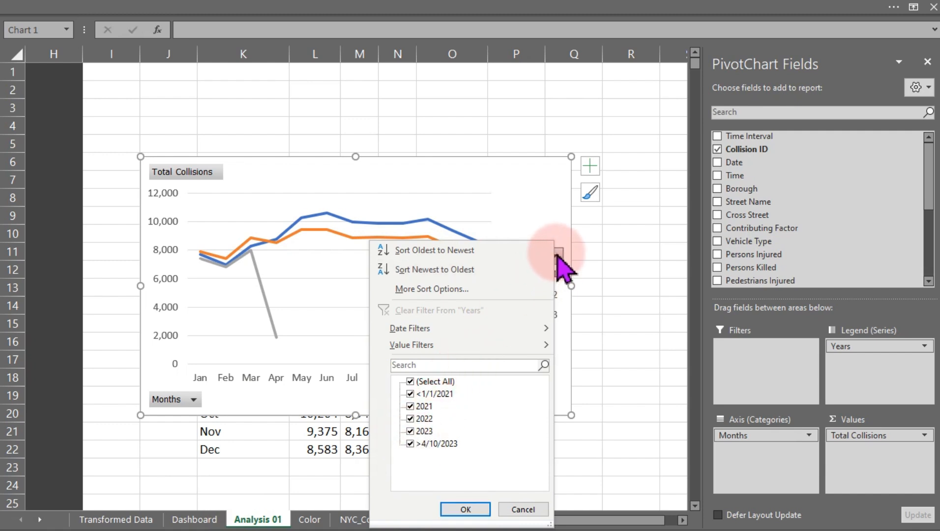
{"action": "left_click", "coordinate": [602, 254]}
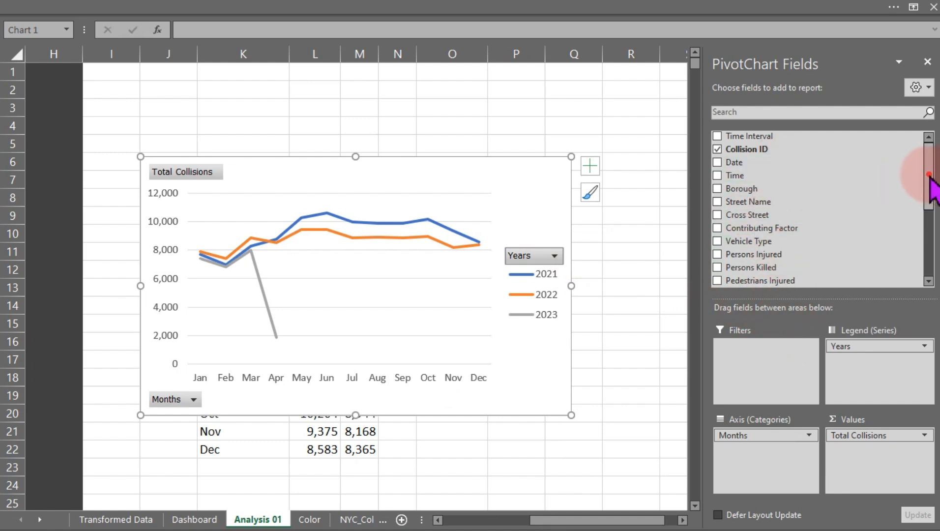
Move the Months field into the chart's Filters area and back to the axis.
{"action": "left_click_drag", "start_coordinate": [926, 173], "coordinate": [924, 243]}
{"action": "left_click_drag", "start_coordinate": [760, 237], "coordinate": [761, 374]}
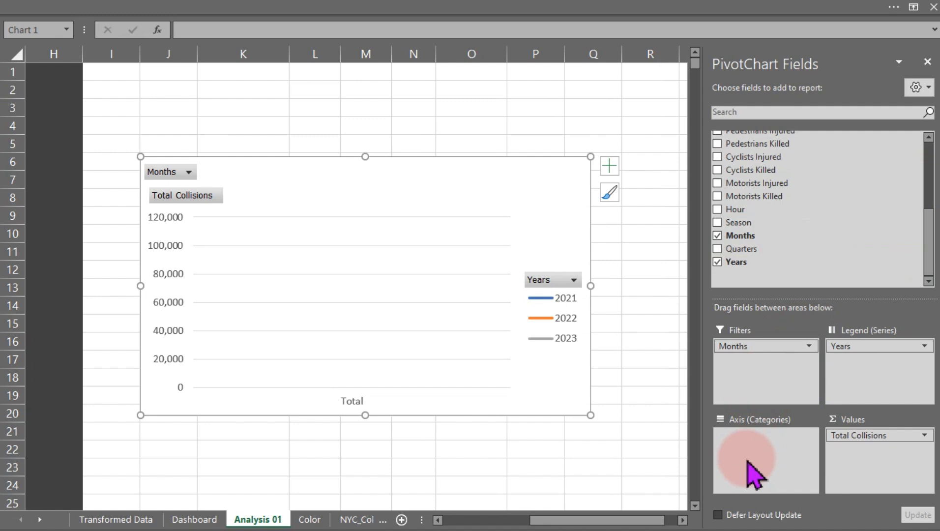
{"action": "mouse_move", "coordinate": [767, 347]}
{"action": "left_mouse_down"}
{"action": "mouse_move", "coordinate": [770, 452]}
{"action": "mouse_move", "coordinate": [760, 445]}
{"action": "left_mouse_up"}
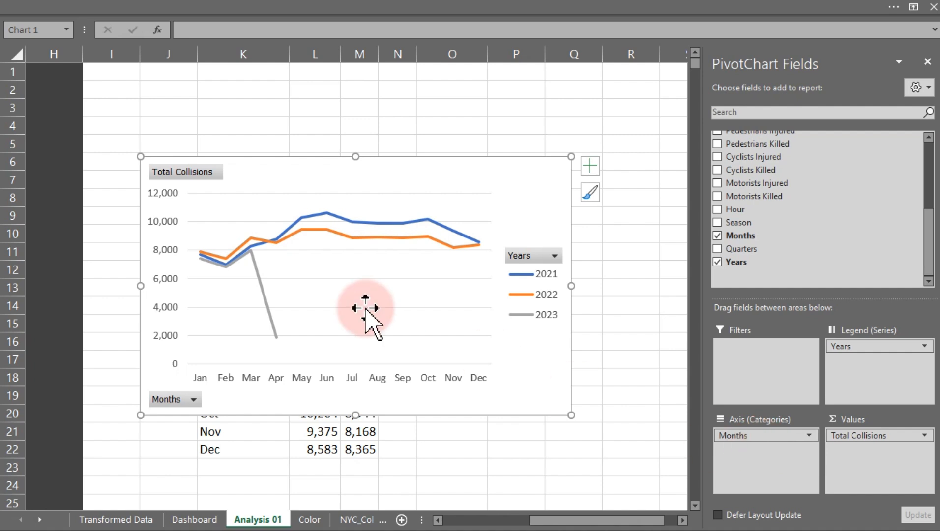
{"action": "mouse_move", "coordinate": [267, 312]}
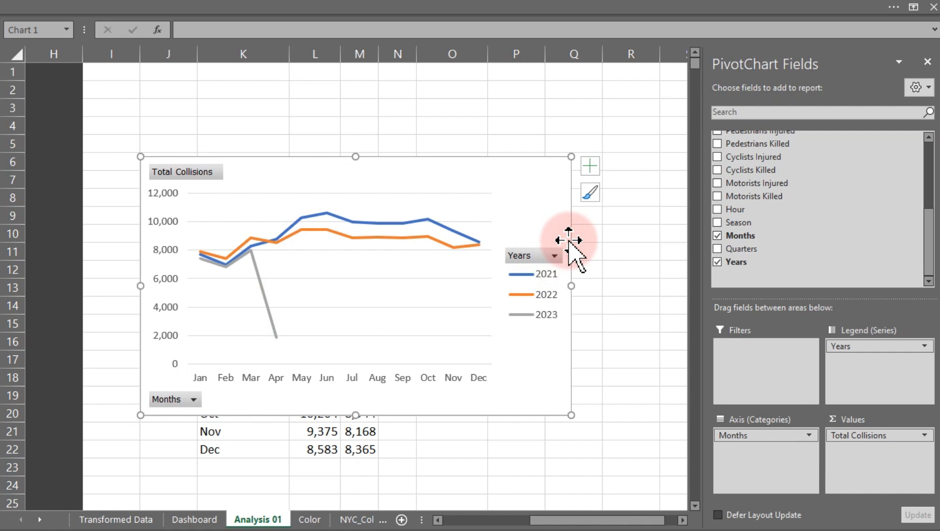
Delete the PivotChart, then try to delete the April 2023 value directly in the PivotTable.
{"action": "key", "text": "Delete"}
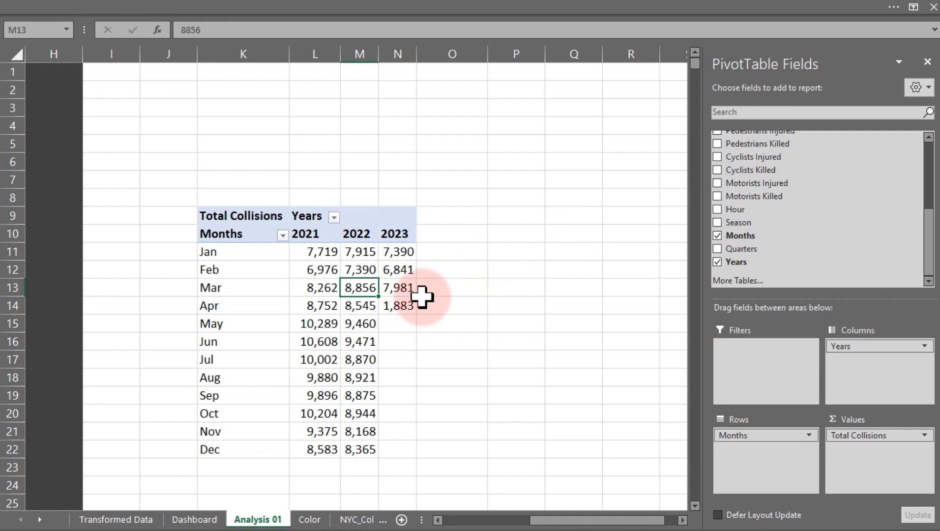
{"action": "left_click", "coordinate": [407, 305]}
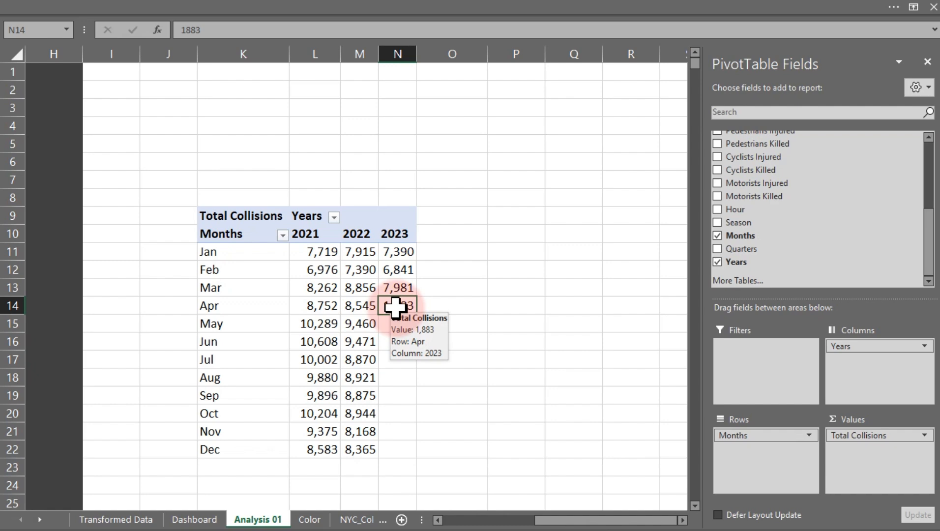
{"action": "left_click", "coordinate": [235, 311]}
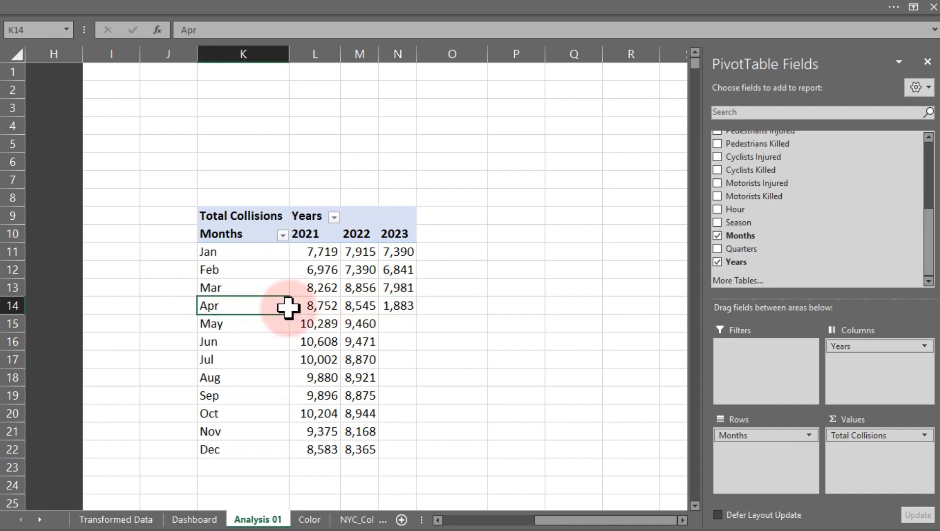
{"action": "left_click", "coordinate": [409, 305]}
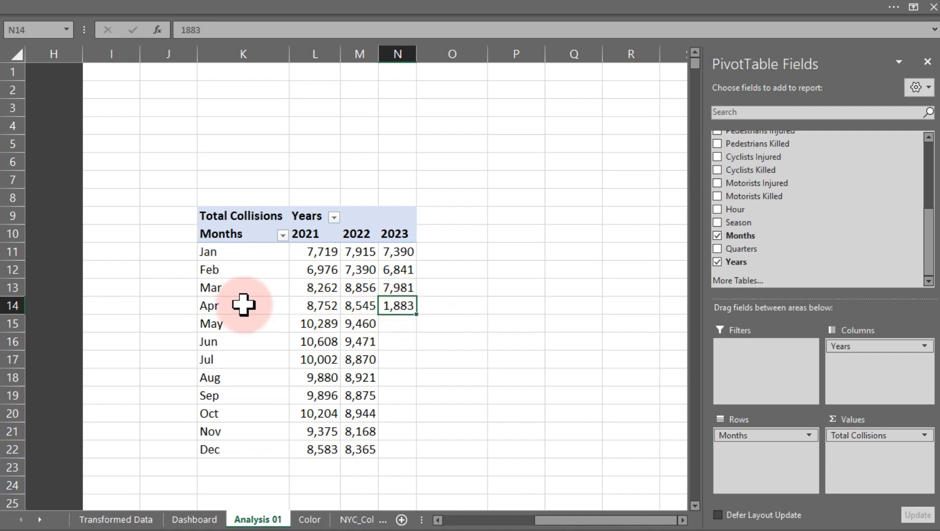
{"action": "mouse_move", "coordinate": [388, 305]}
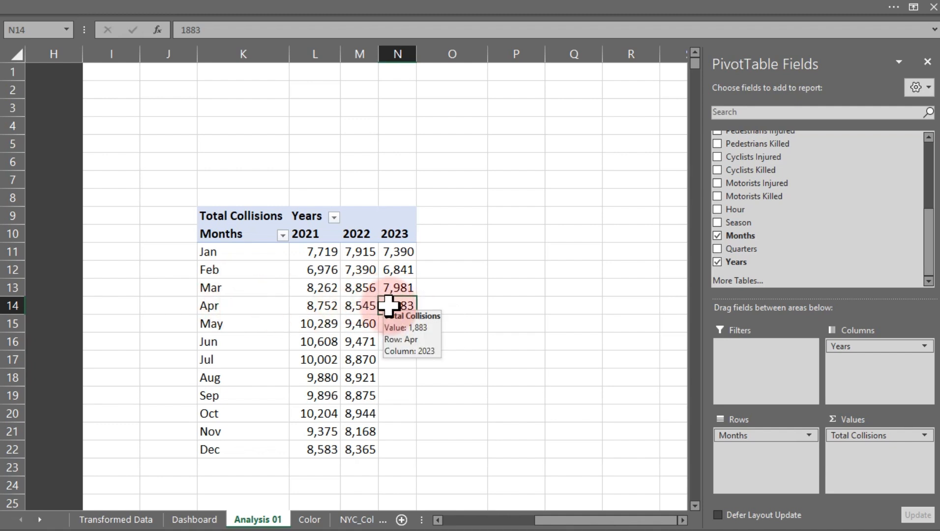
{"action": "key", "text": "Delete"}
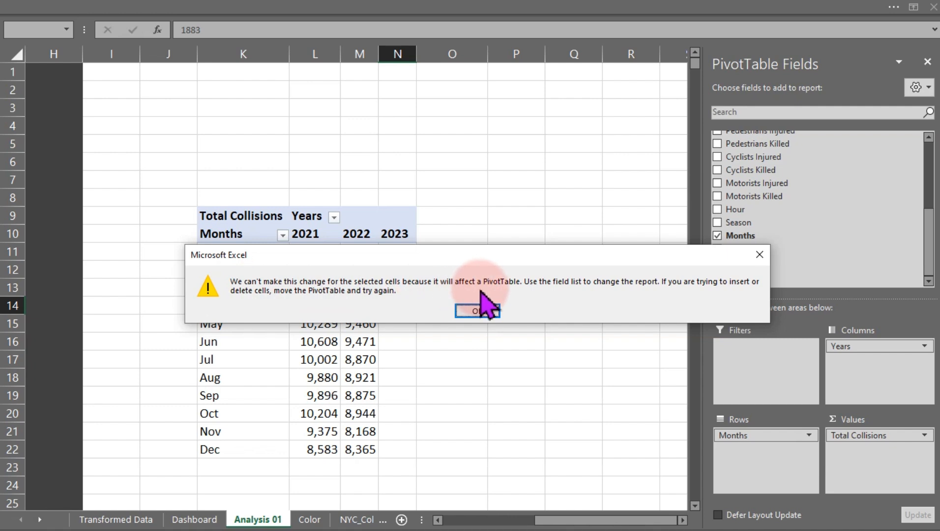
{"action": "left_click", "coordinate": [478, 311]}
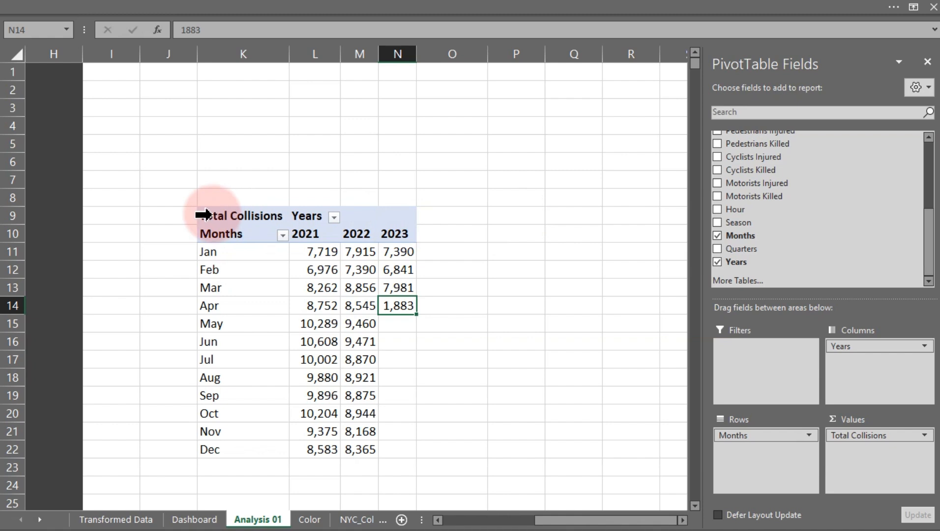
Link cell P9 to the whole PivotTable range K10:N22 with a single formula.
{"action": "mouse_move", "coordinate": [318, 355]}
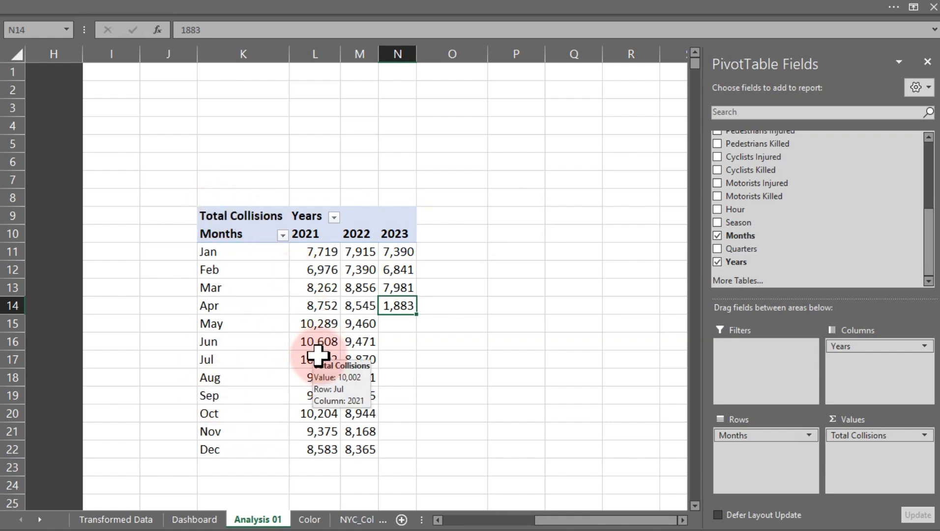
{"action": "left_click", "coordinate": [682, 520]}
{"action": "left_click", "coordinate": [682, 521]}
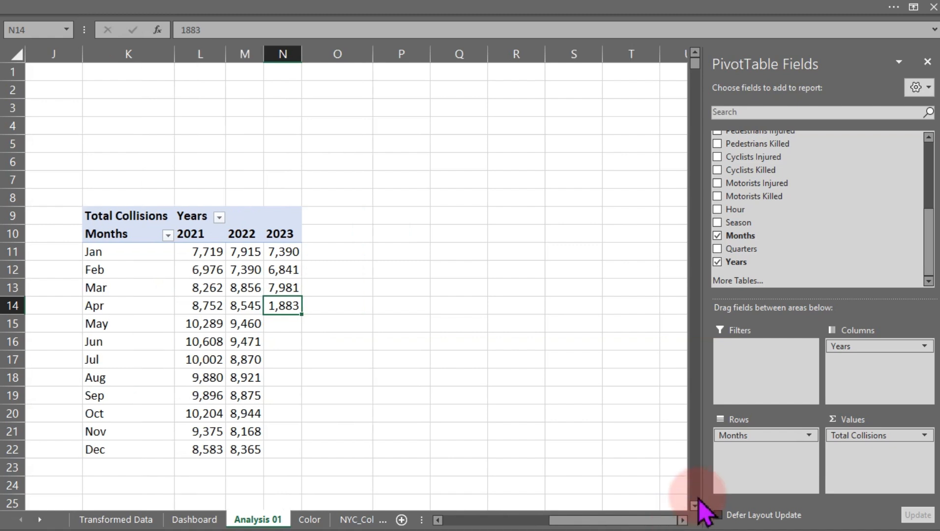
{"action": "left_click", "coordinate": [694, 506]}
{"action": "left_click", "coordinate": [694, 506]}
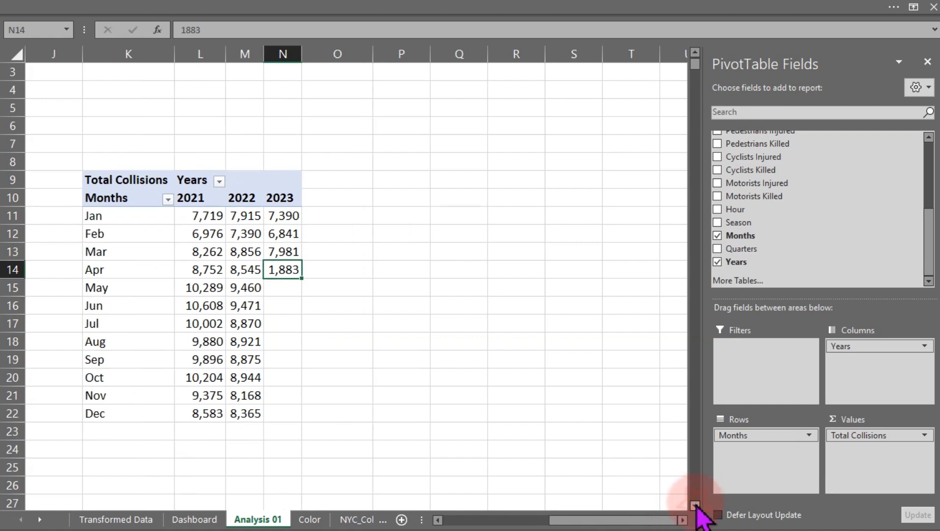
{"action": "left_click", "coordinate": [695, 506]}
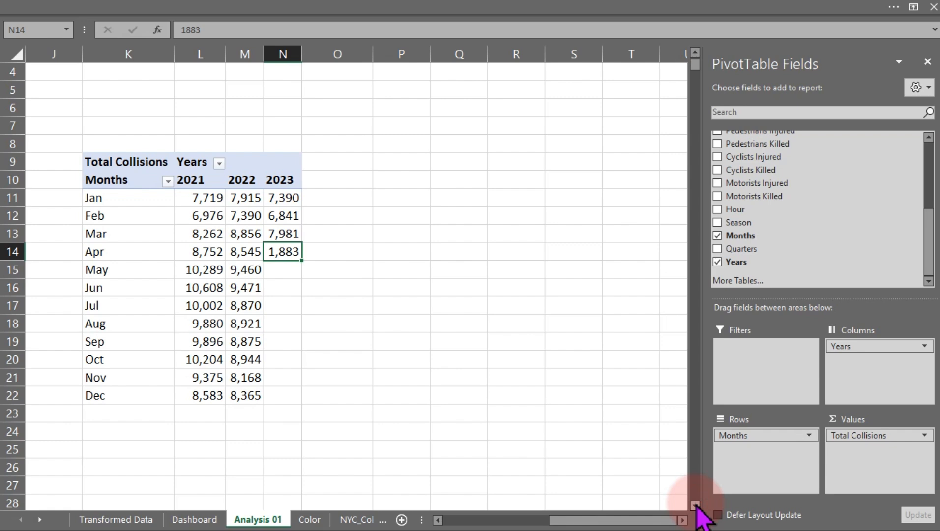
{"action": "left_click", "coordinate": [695, 505]}
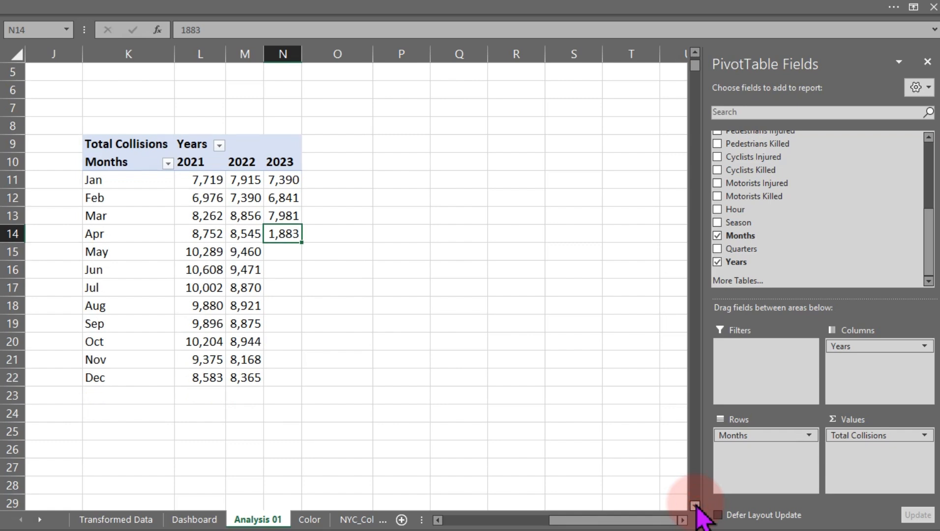
{"action": "left_click", "coordinate": [408, 145]}
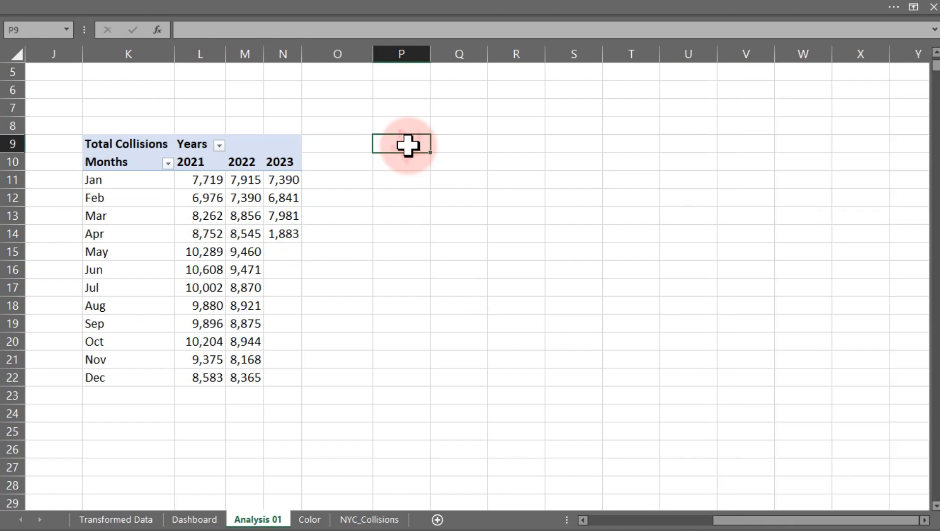
{"action": "type", "text": "="}
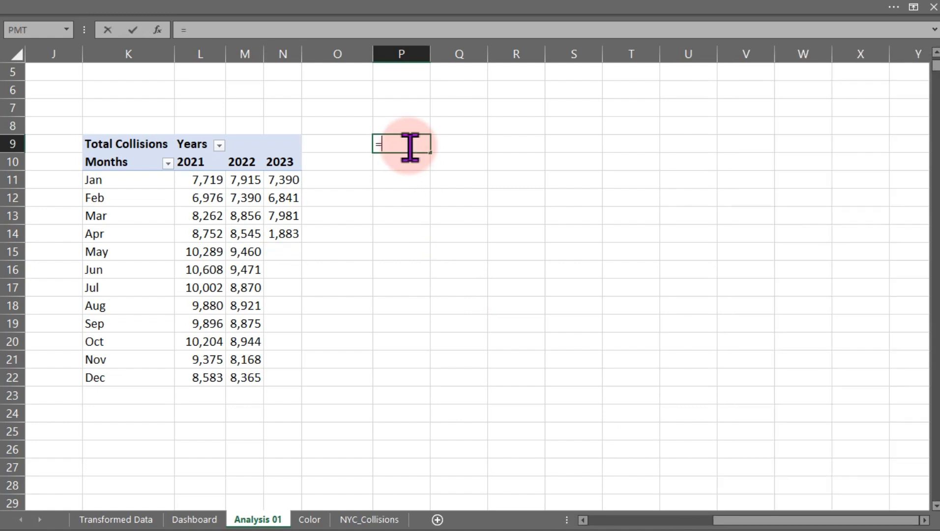
{"action": "left_click_drag", "start_coordinate": [108, 162], "coordinate": [279, 370]}
{"action": "key", "text": "Return"}
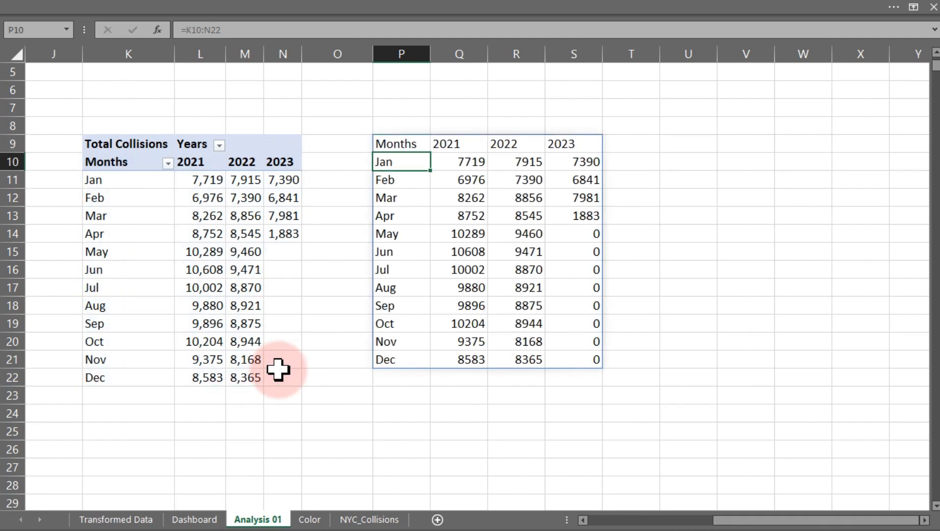
Try to delete the April 2023 PivotTable value again, then clear the linked formula from P9.
{"action": "left_click", "coordinate": [580, 231]}
{"action": "left_click_drag", "start_coordinate": [582, 217], "coordinate": [588, 361]}
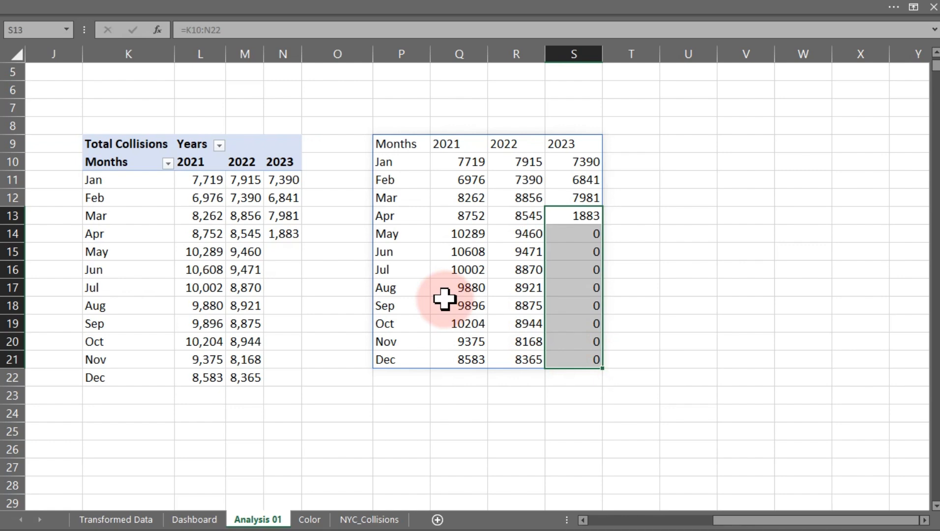
{"action": "left_click", "coordinate": [222, 265]}
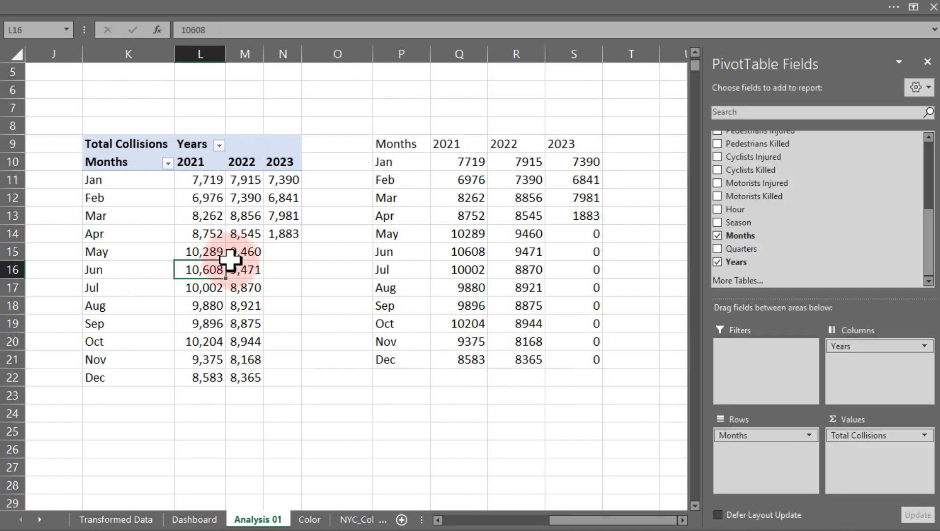
{"action": "left_click", "coordinate": [286, 234]}
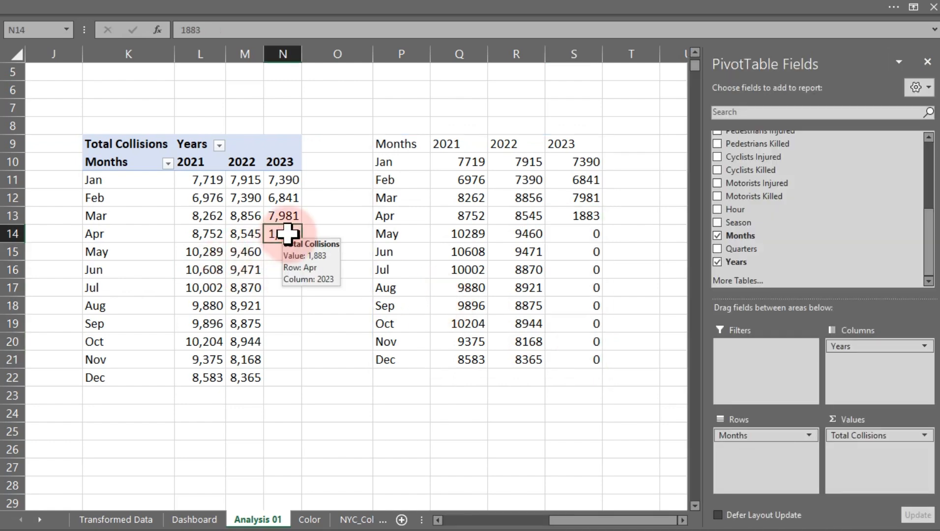
{"action": "left_click_drag", "start_coordinate": [288, 241], "coordinate": [289, 240]}
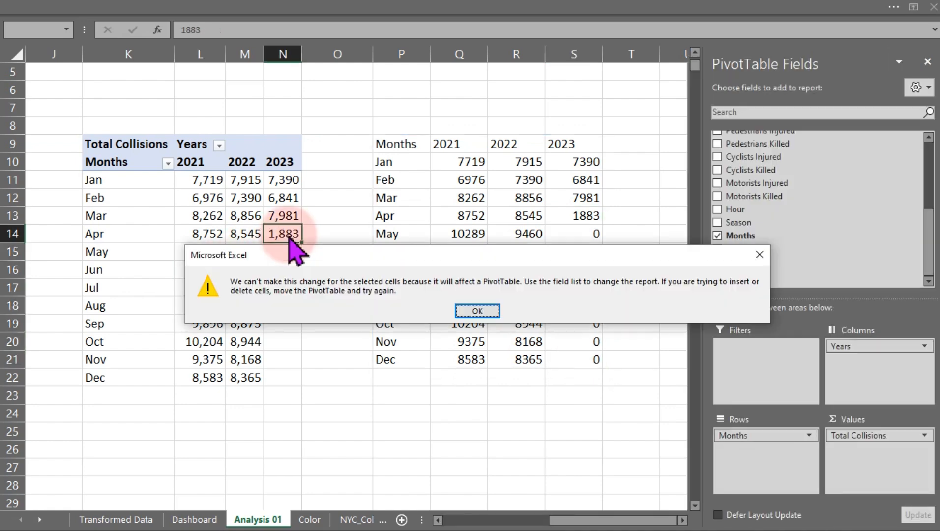
{"action": "left_click", "coordinate": [476, 311]}
{"action": "left_click", "coordinate": [393, 146]}
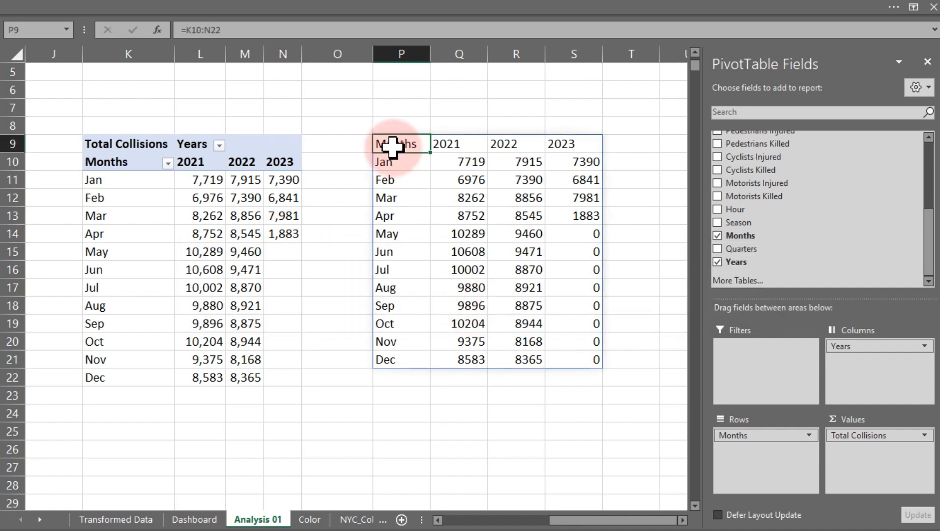
{"action": "key", "text": "Delete"}
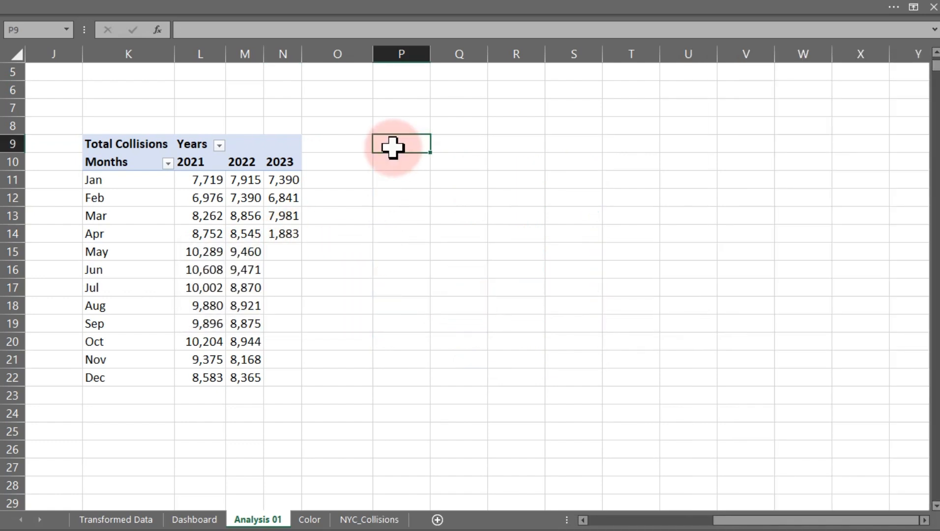
Link P9 to the Months header cell K10 and fill that reference across to R9.
{"action": "type", "text": "="}
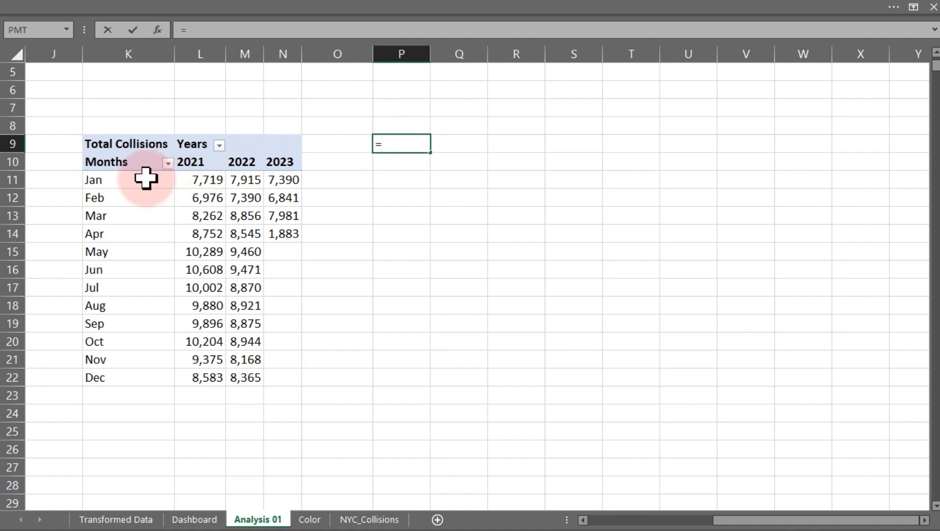
{"action": "left_click", "coordinate": [115, 164]}
{"action": "key", "text": "Return"}
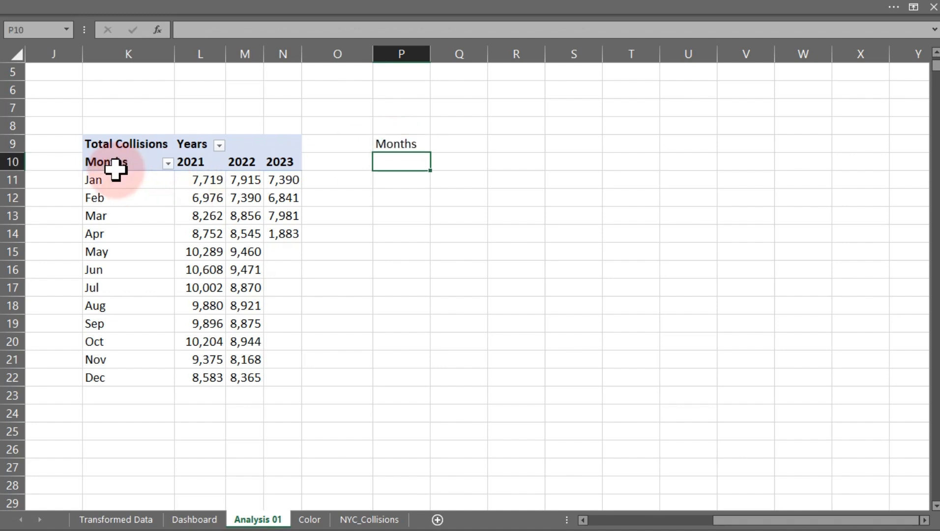
{"action": "left_click", "coordinate": [394, 146]}
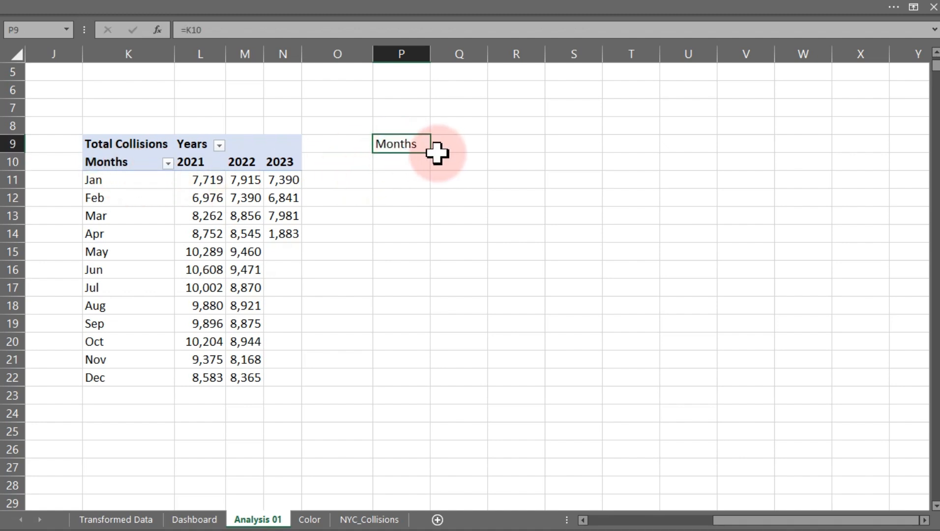
{"action": "left_click_drag", "start_coordinate": [430, 153], "coordinate": [524, 156]}
{"action": "key", "text": "ctrl+r"}
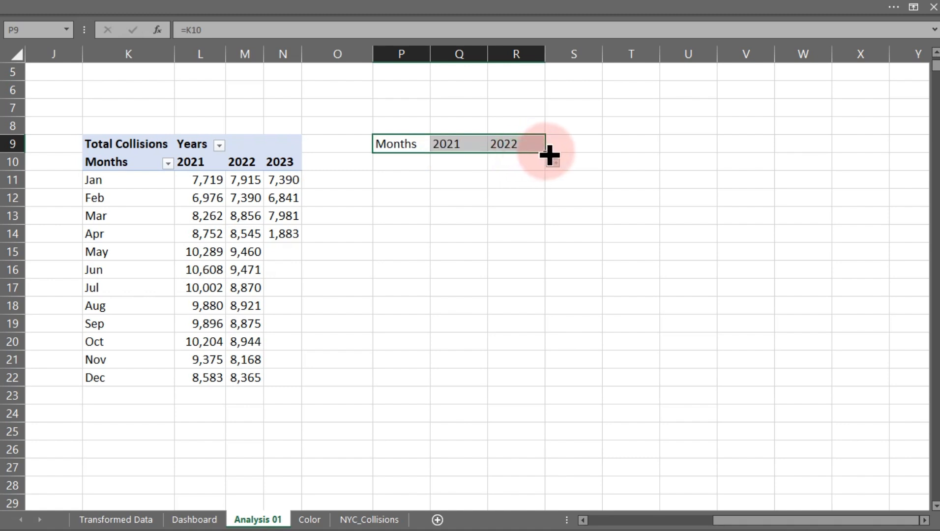
Fill the links down over the whole PivotTable, then clear row 22 and the April to December 2023 cells.
{"action": "left_click_drag", "start_coordinate": [550, 154], "coordinate": [588, 379]}
{"action": "left_click_drag", "start_coordinate": [414, 380], "coordinate": [596, 380]}
{"action": "key", "text": "Delete"}
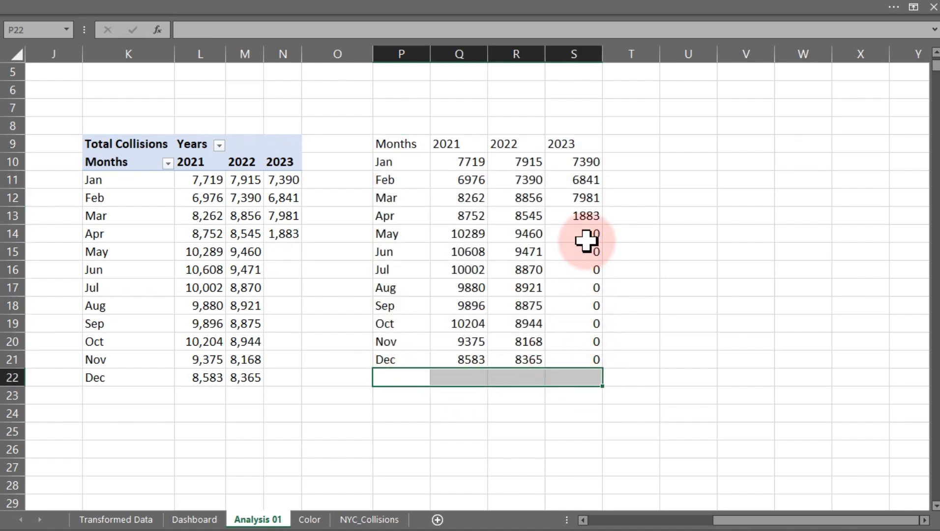
{"action": "left_click_drag", "start_coordinate": [591, 214], "coordinate": [594, 359]}
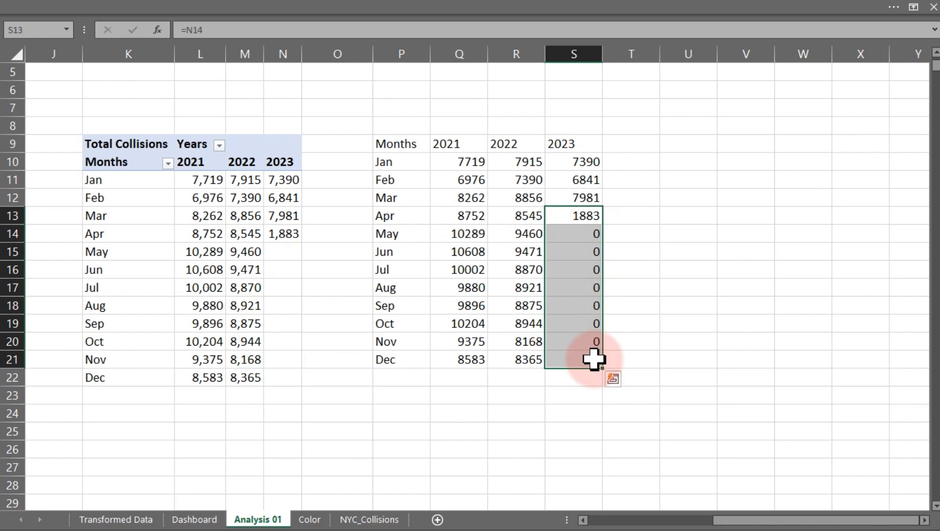
{"action": "key", "text": "Delete"}
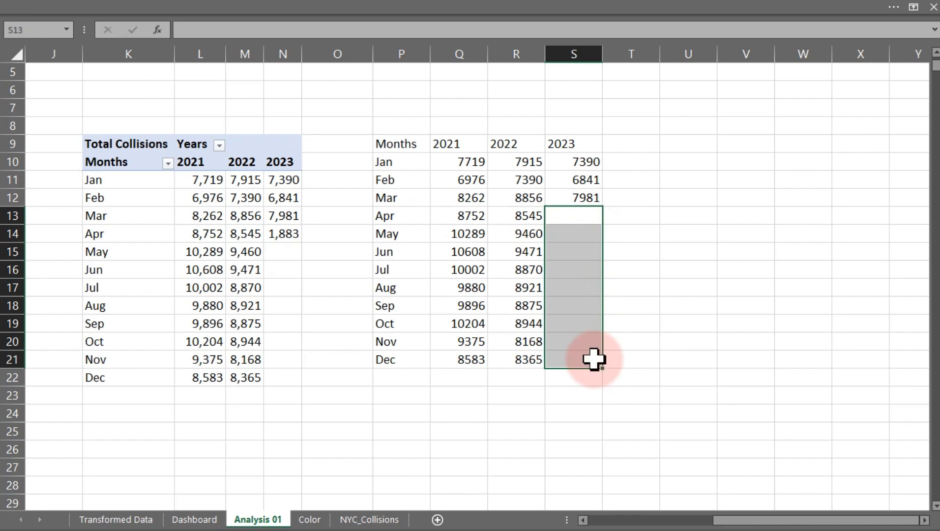
Bold the linked table's header row and format its values with thousands separators and no decimals.
{"action": "left_click_drag", "start_coordinate": [387, 143], "coordinate": [572, 146]}
{"action": "key", "text": "ctrl+b"}
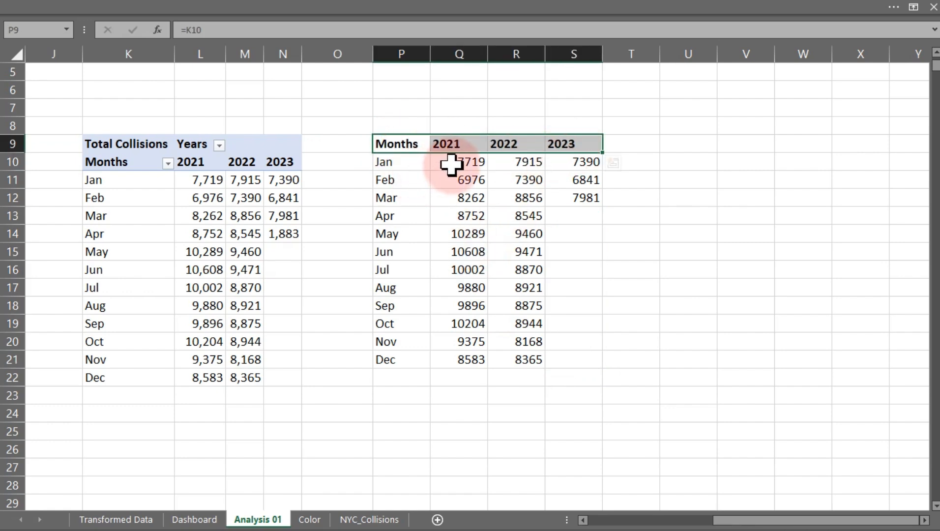
{"action": "left_click_drag", "start_coordinate": [451, 162], "coordinate": [577, 352]}
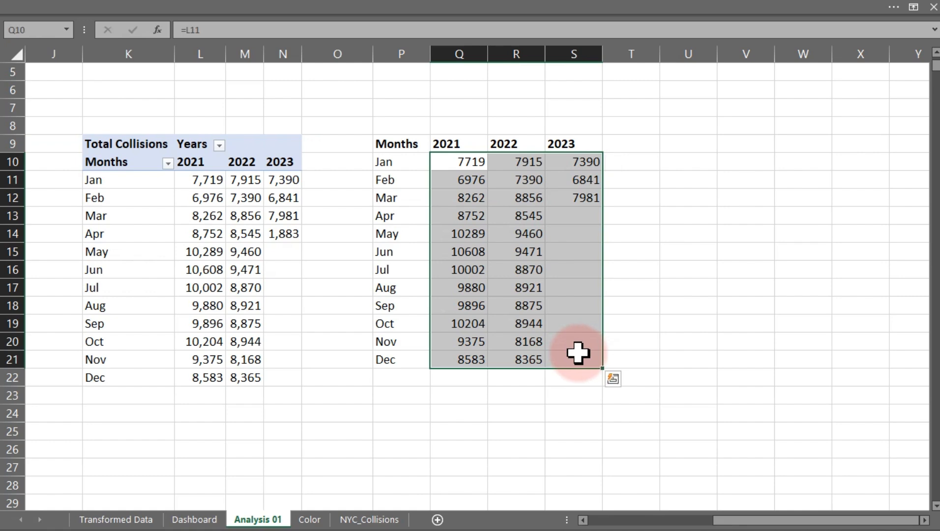
{"action": "left_click", "coordinate": [199, 10]}
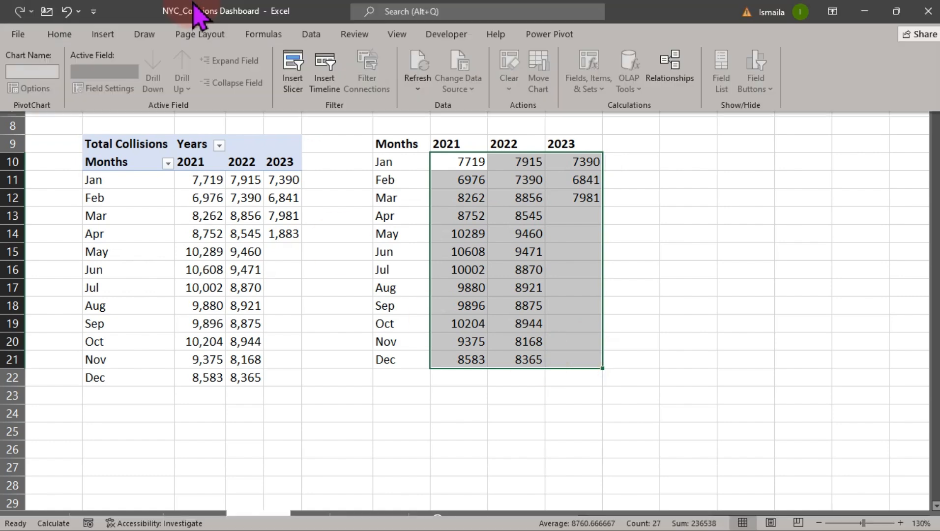
{"action": "left_click", "coordinate": [63, 34]}
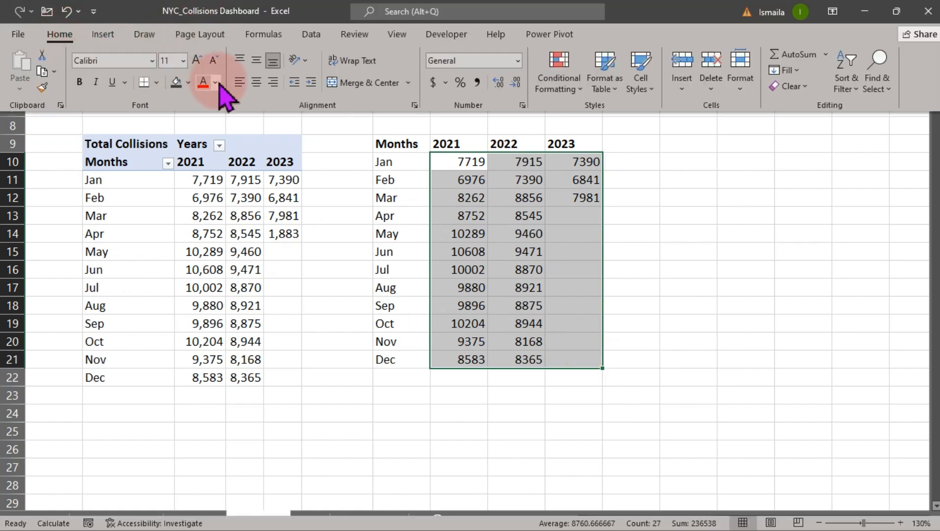
{"action": "left_click", "coordinate": [476, 83]}
{"action": "double_click", "coordinate": [514, 86]}
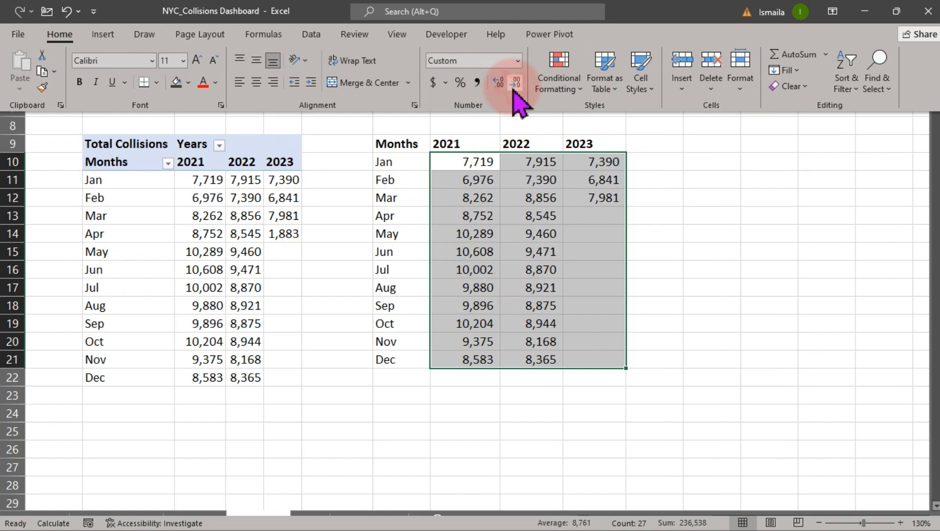
Insert a Line with Markers chart from the linked table P9:S21.
{"action": "left_click", "coordinate": [520, 256]}
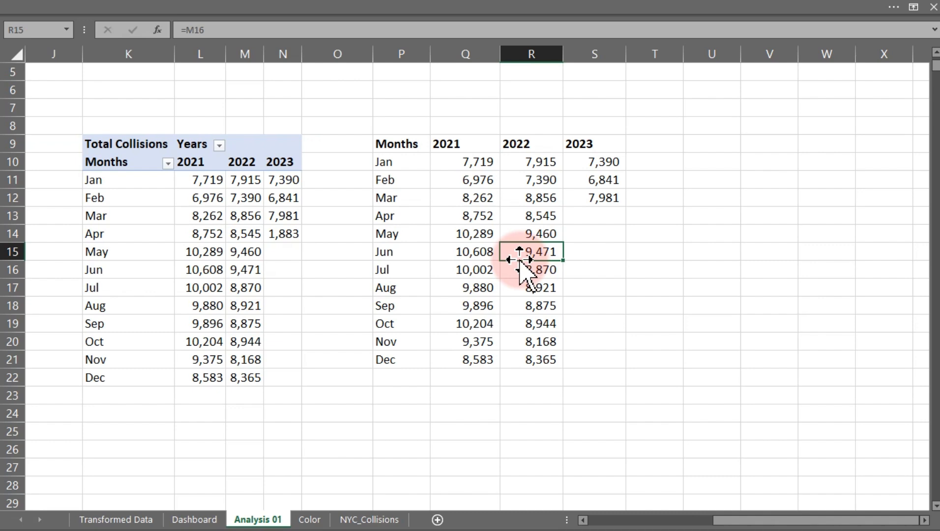
{"action": "left_click_drag", "start_coordinate": [394, 147], "coordinate": [576, 352]}
{"action": "left_click", "coordinate": [150, 15]}
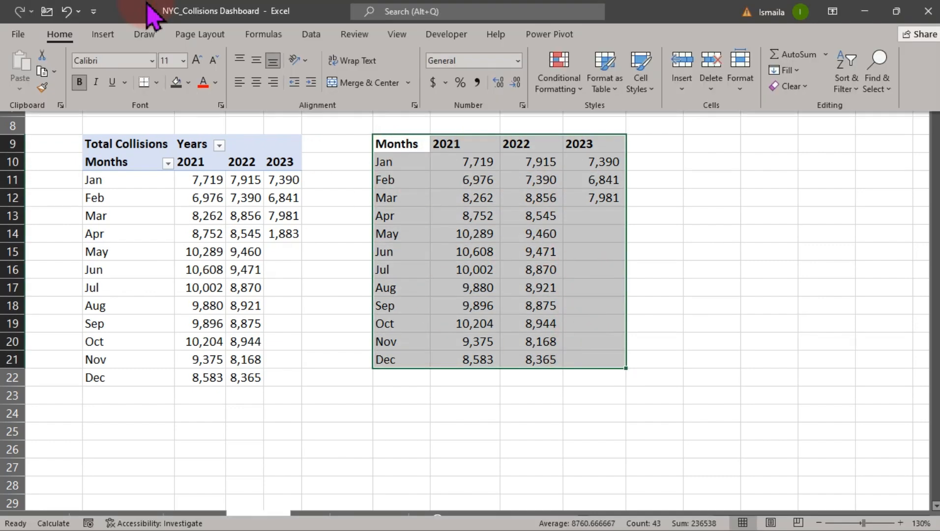
{"action": "left_click", "coordinate": [103, 34]}
{"action": "left_click", "coordinate": [374, 70]}
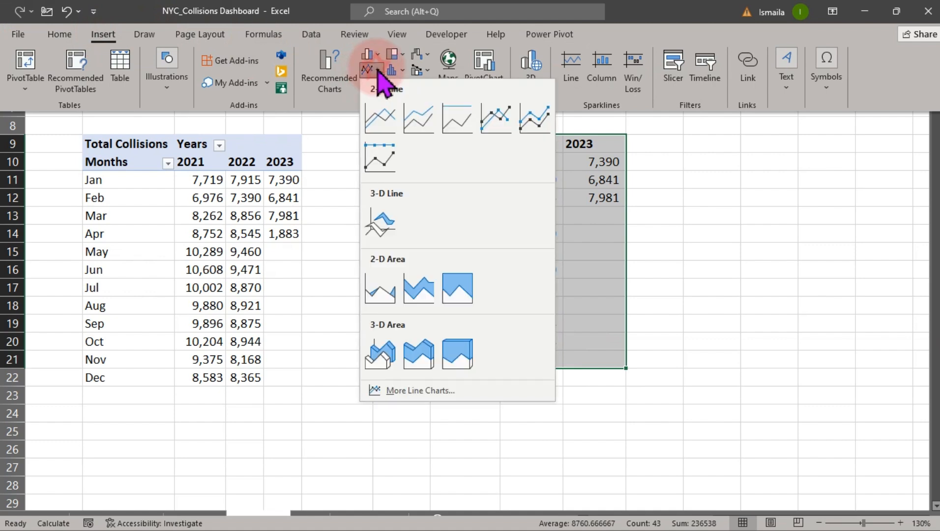
{"action": "left_click", "coordinate": [501, 119]}
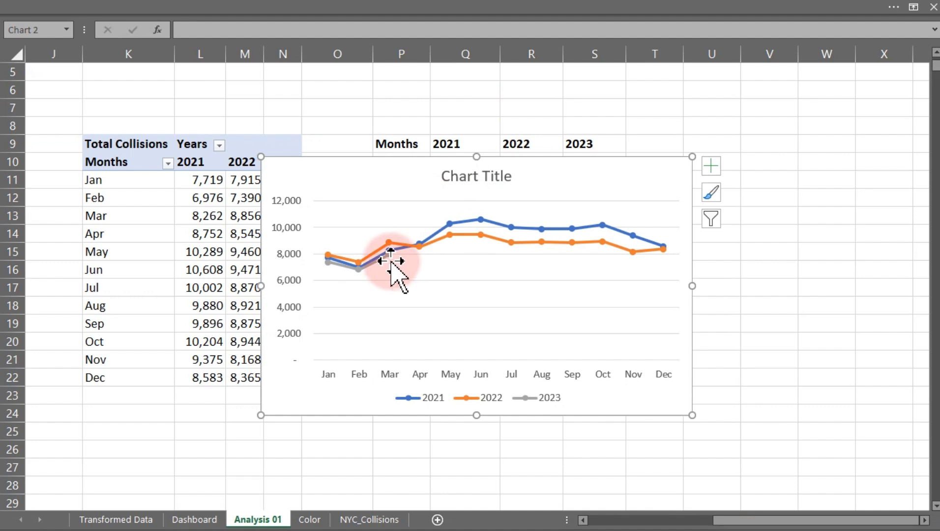
{"action": "mouse_move", "coordinate": [393, 261]}
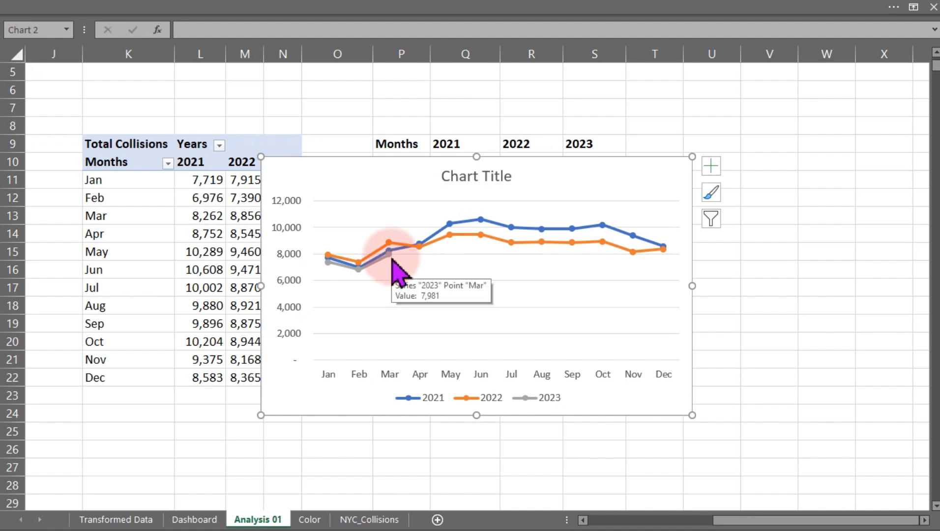
{"action": "left_click_drag", "start_coordinate": [392, 260], "coordinate": [446, 341]}
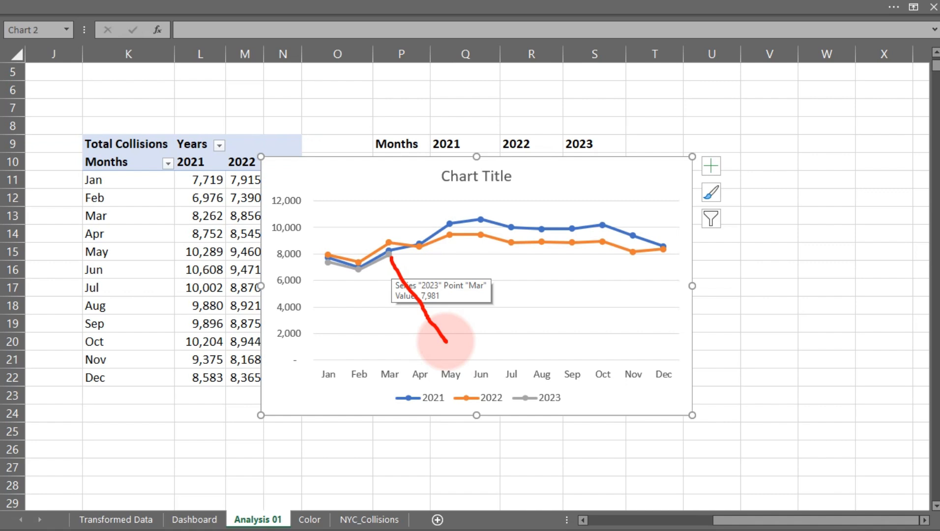
{"action": "key", "text": "Escape"}
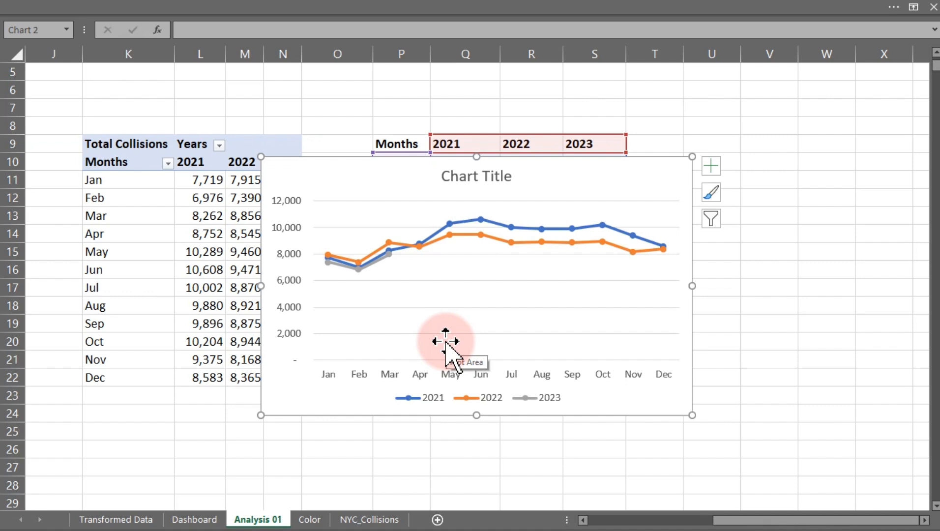
Delete the chart's vertical value axis and turn off its gridlines.
{"action": "left_click", "coordinate": [281, 235]}
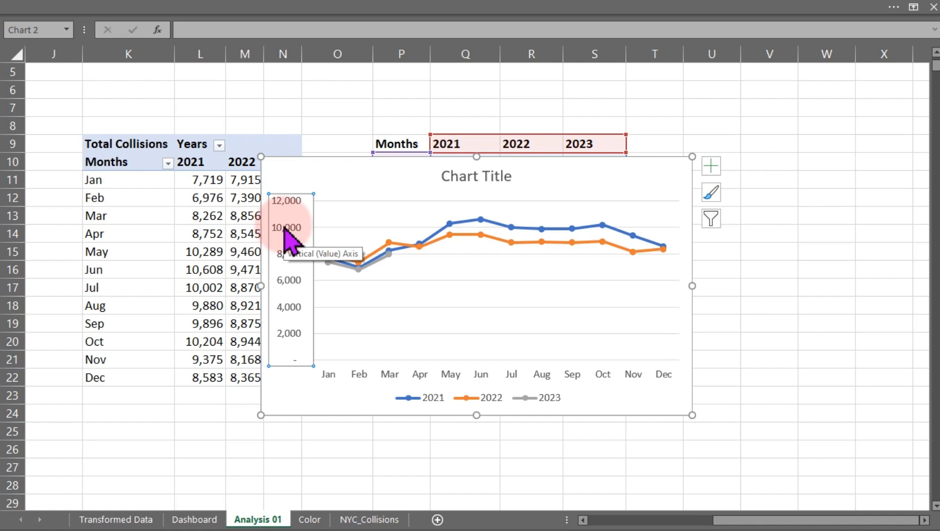
{"action": "key", "text": "Delete"}
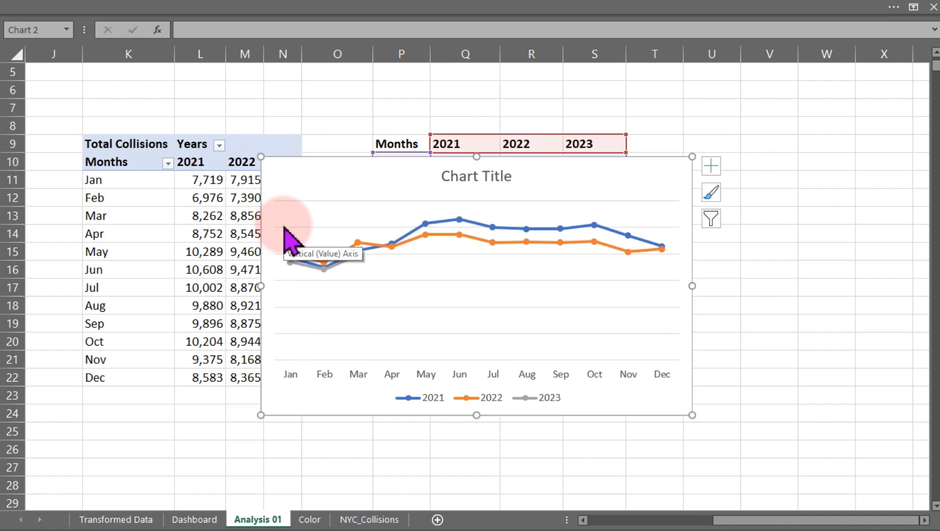
{"action": "left_click", "coordinate": [710, 167]}
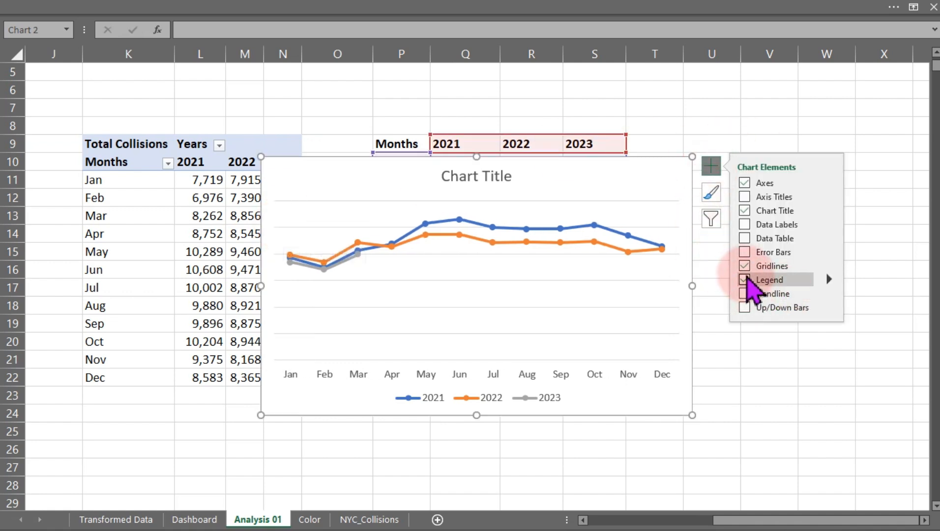
{"action": "left_click", "coordinate": [745, 266]}
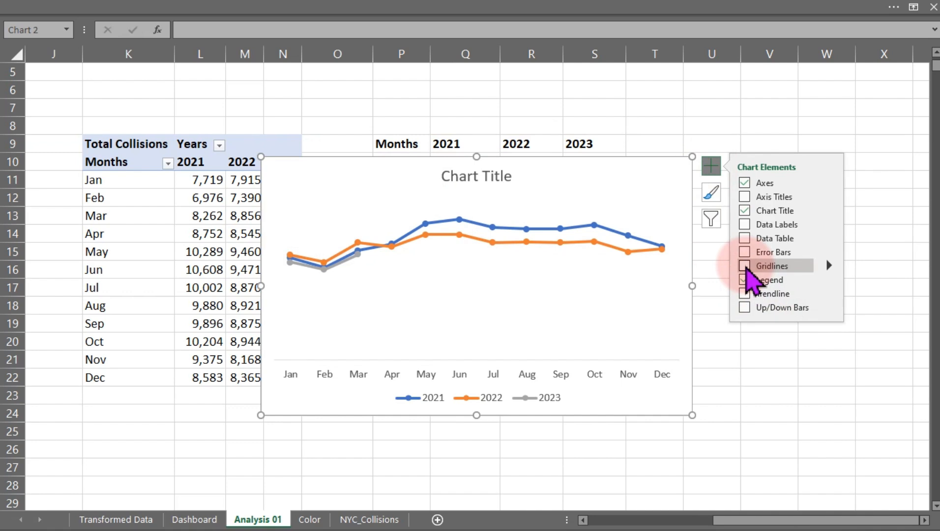
Position the chart legend on the right.
{"action": "left_click", "coordinate": [828, 280]}
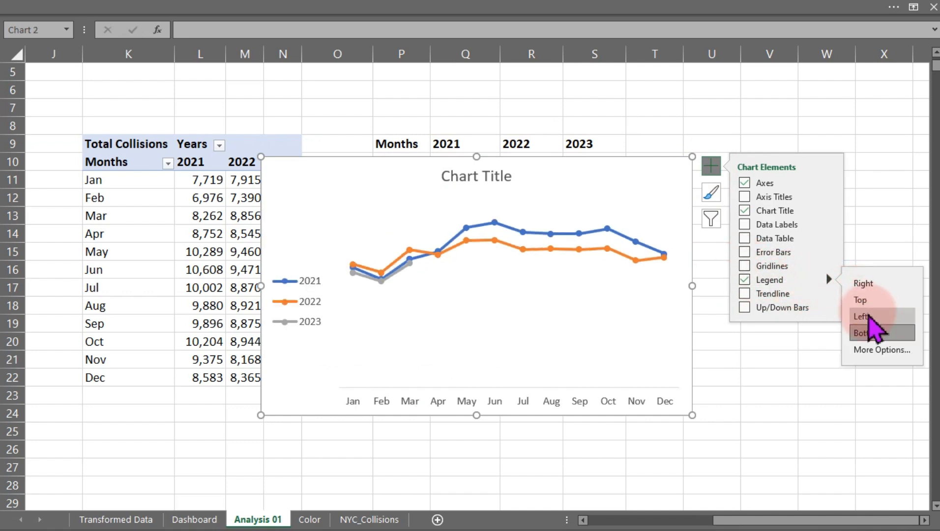
{"action": "left_click", "coordinate": [880, 285]}
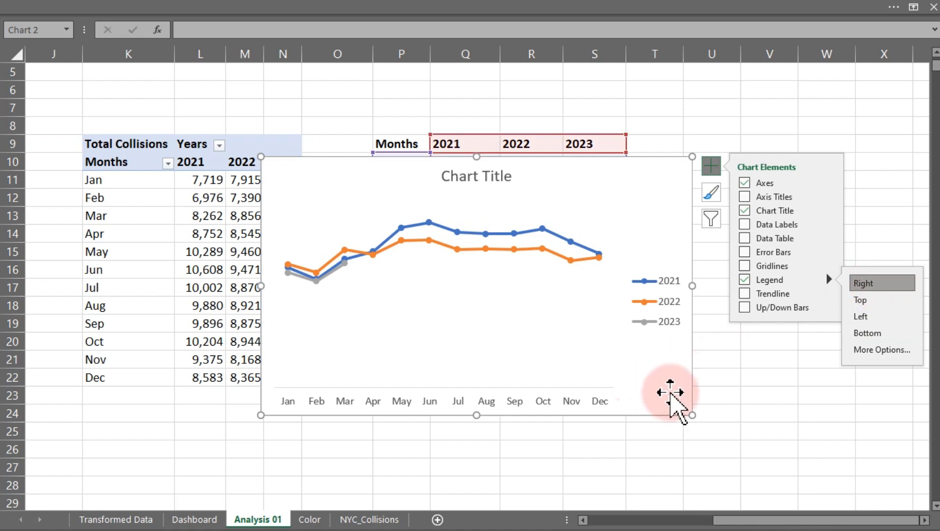
Shrink the chart and move it over the PivotTable area.
{"action": "left_click_drag", "start_coordinate": [692, 414], "coordinate": [621, 353]}
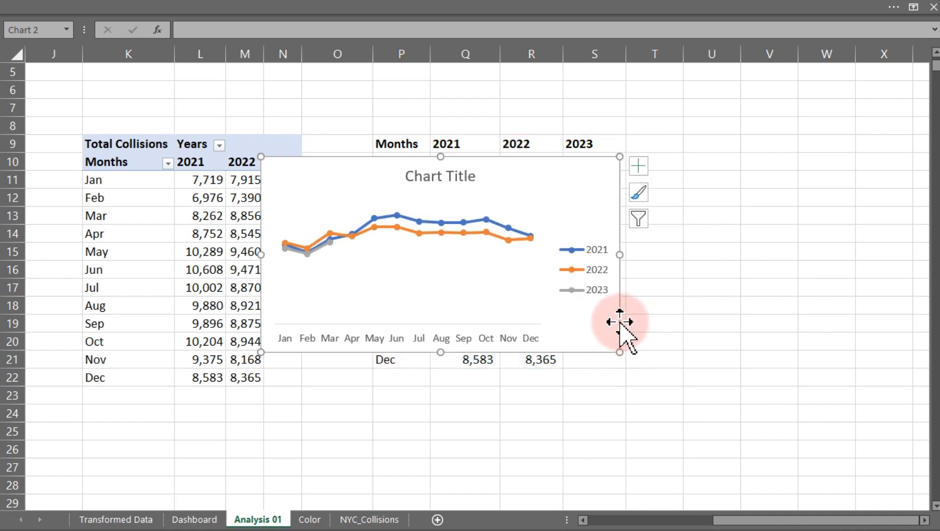
{"action": "mouse_move", "coordinate": [621, 319]}
{"action": "left_mouse_down"}
{"action": "mouse_move", "coordinate": [505, 389]}
{"action": "mouse_move", "coordinate": [415, 405]}
{"action": "mouse_move", "coordinate": [620, 357]}
{"action": "mouse_move", "coordinate": [594, 371]}
{"action": "mouse_move", "coordinate": [465, 363]}
{"action": "mouse_move", "coordinate": [452, 342]}
{"action": "mouse_move", "coordinate": [422, 339]}
{"action": "left_mouse_up"}
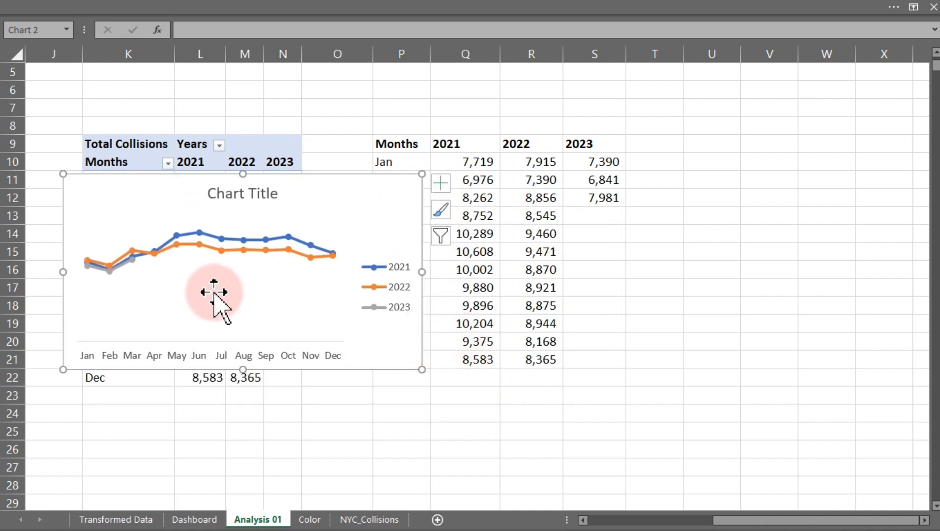
Delete the chart title.
{"action": "mouse_move", "coordinate": [225, 248]}
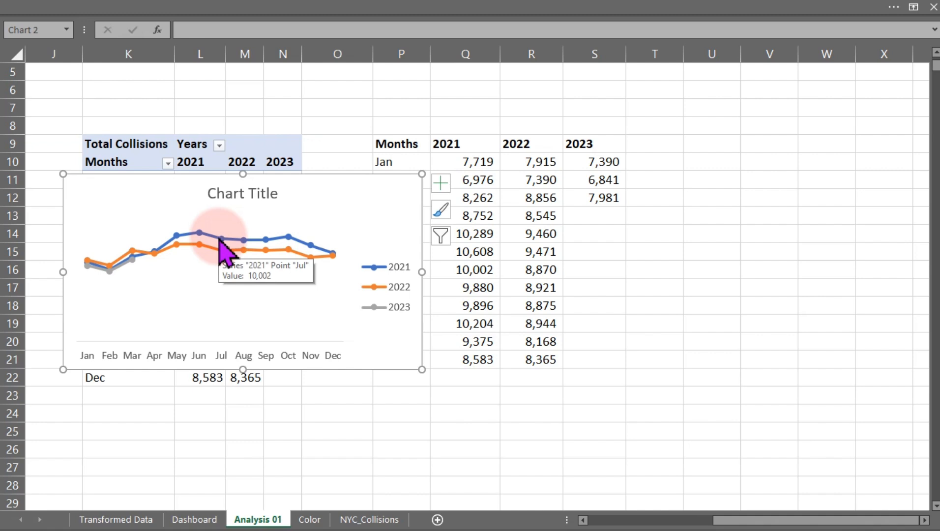
{"action": "left_click", "coordinate": [240, 204]}
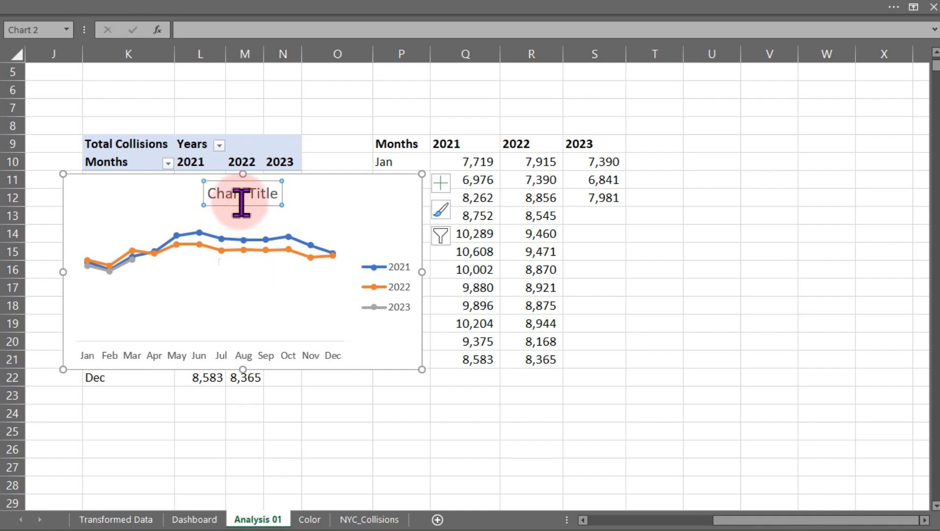
{"action": "key", "text": "Delete"}
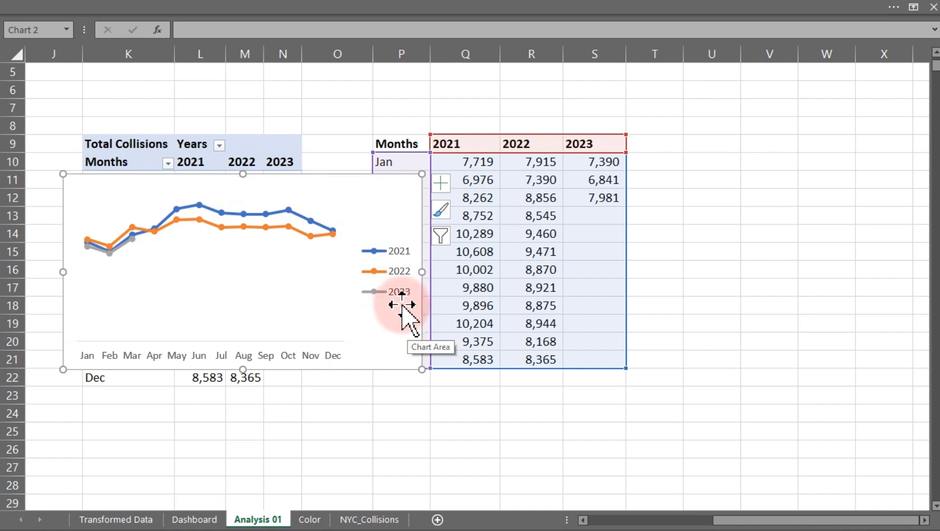
Enter the header 2021 Max in T9 and fill it across to V9 as 2022 Max and 2023 Max.
{"action": "left_click", "coordinate": [662, 145]}
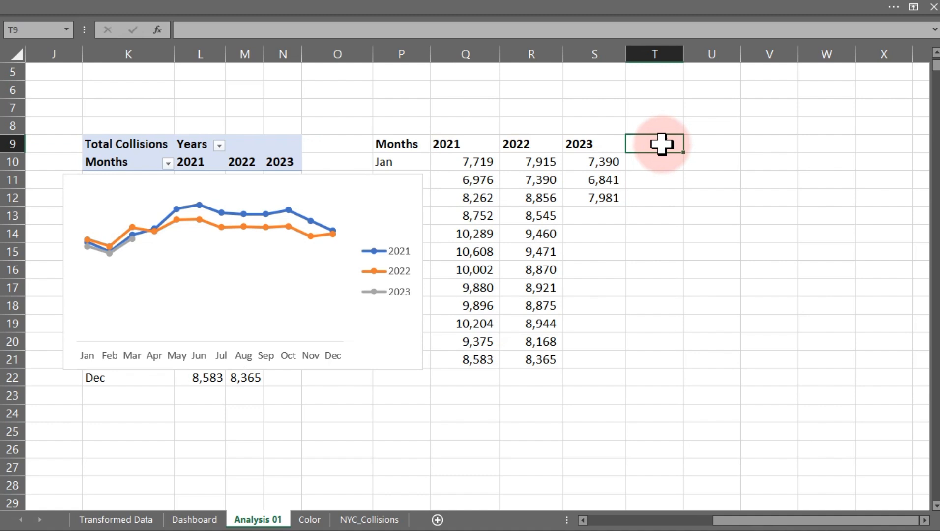
{"action": "type", "text": "2021"}
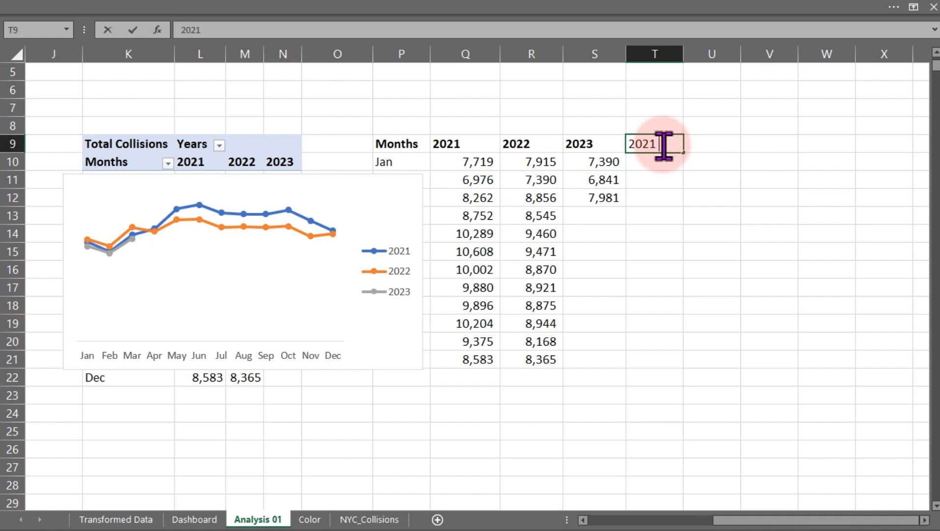
{"action": "type", "text": " Ma"}
{"action": "type", "text": "x"}
{"action": "key", "text": "BackSpace"}
{"action": "type", "text": "x"}
{"action": "key", "text": "Tab"}
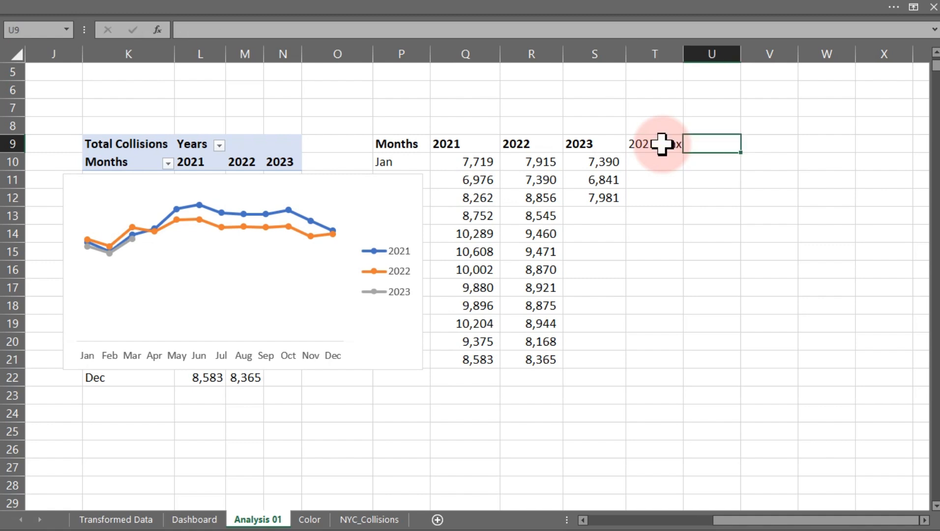
{"action": "left_click", "coordinate": [661, 144]}
{"action": "left_click_drag", "start_coordinate": [684, 153], "coordinate": [781, 149]}
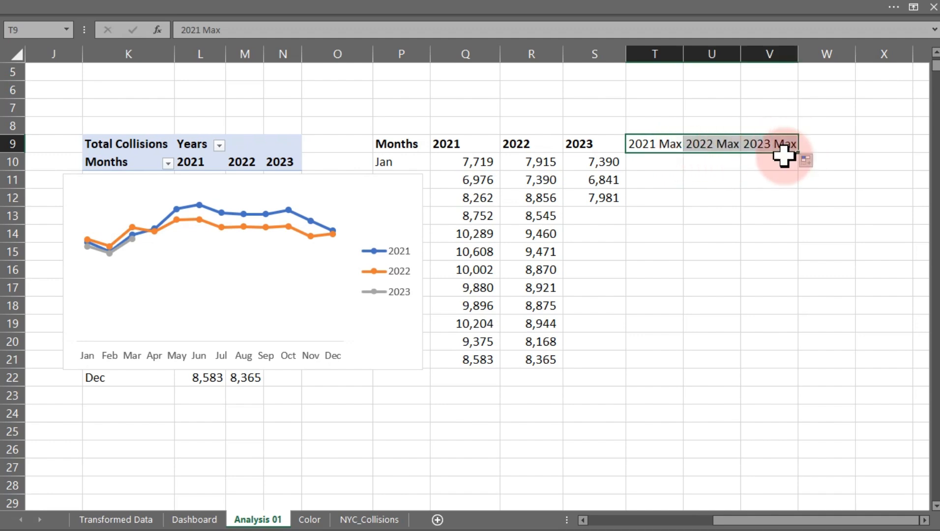
Auto-fit the widths of the new Max header columns.
{"action": "double_click", "coordinate": [684, 53]}
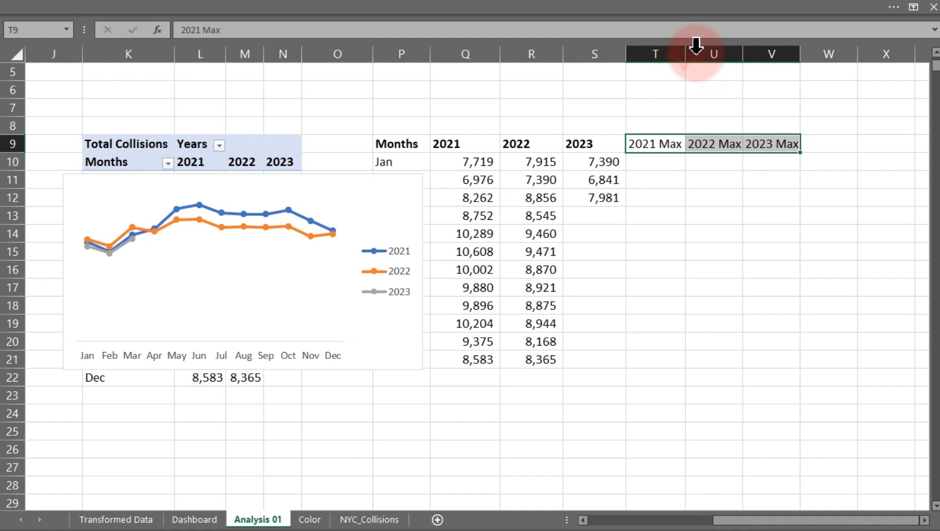
{"action": "double_click", "coordinate": [741, 58]}
{"action": "left_click", "coordinate": [667, 162]}
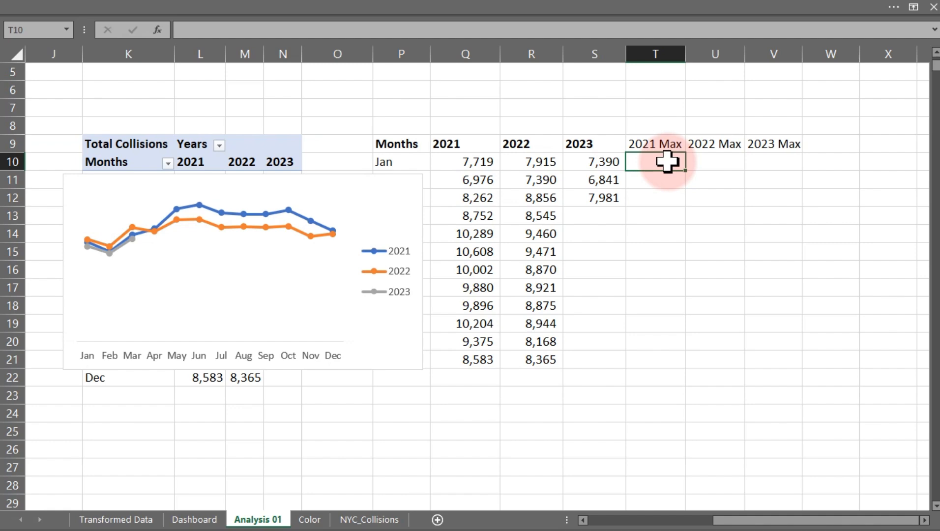
Enter =MAX(R10:R20) in S24 below the linked table.
{"action": "left_click", "coordinate": [600, 409]}
{"action": "type", "text": "=max"}
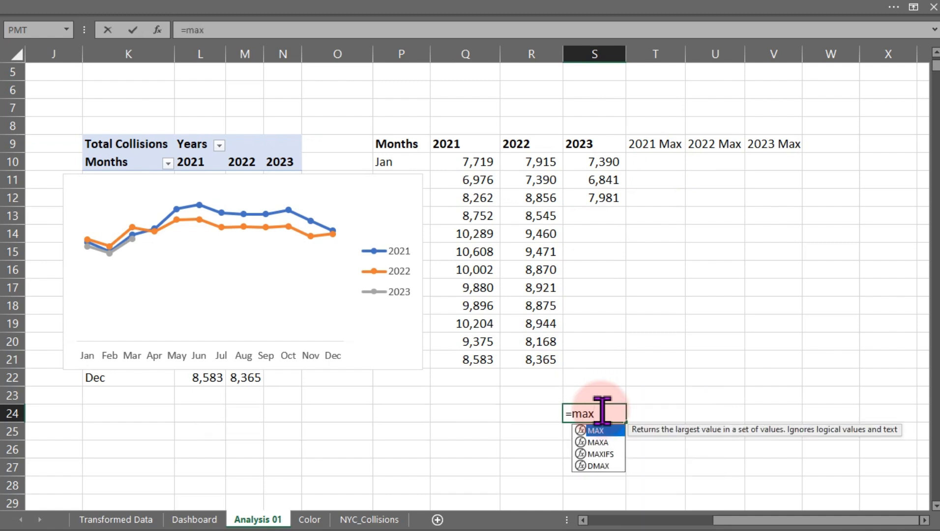
{"action": "key", "text": "Tab"}
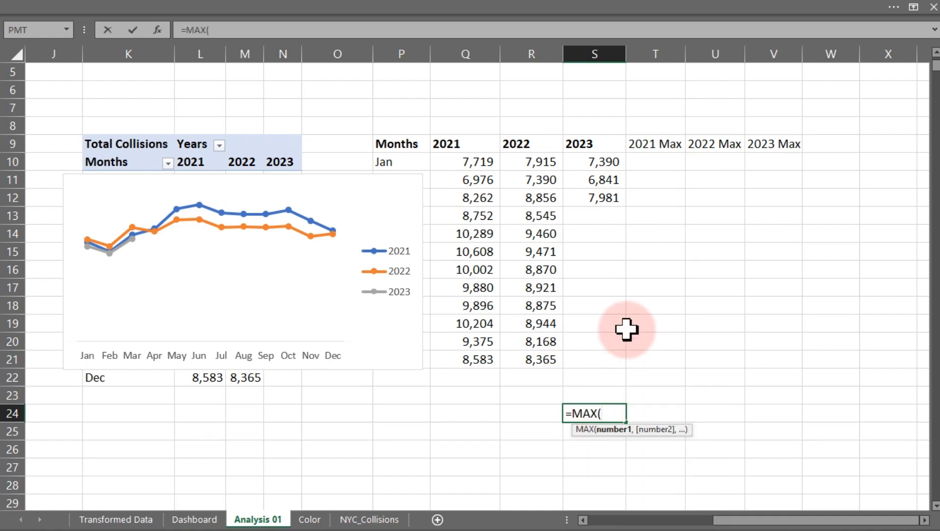
{"action": "left_click_drag", "start_coordinate": [537, 161], "coordinate": [545, 351]}
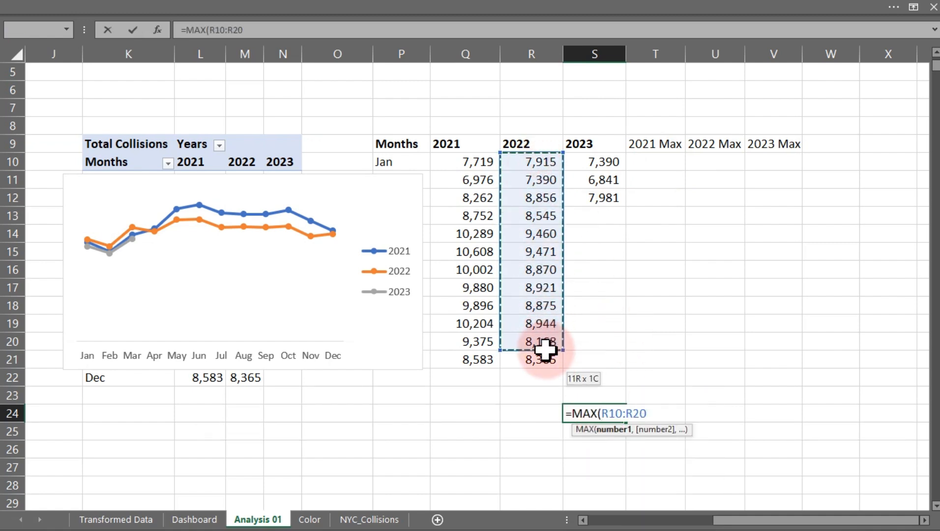
{"action": "key", "text": "Return"}
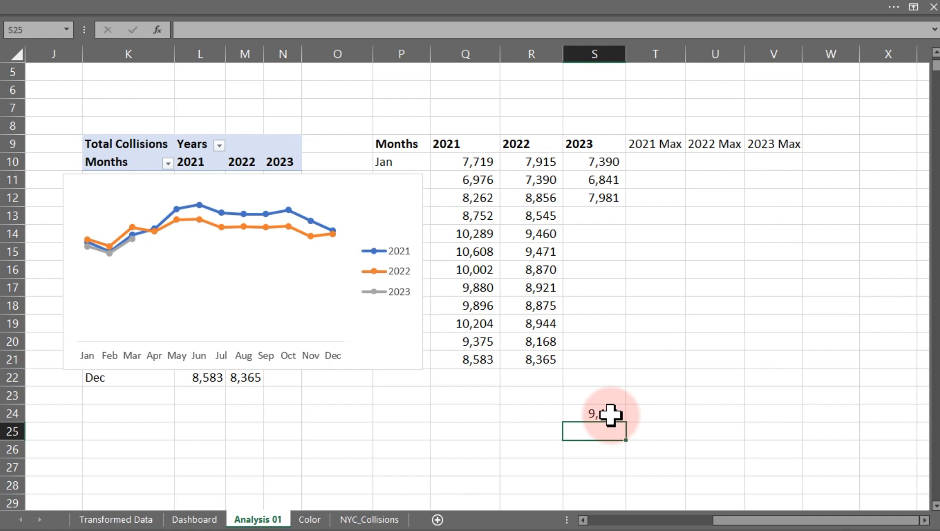
Bold the 2021 Max, 2022 Max and 2023 Max headers in T9:V9.
{"action": "left_click", "coordinate": [648, 159]}
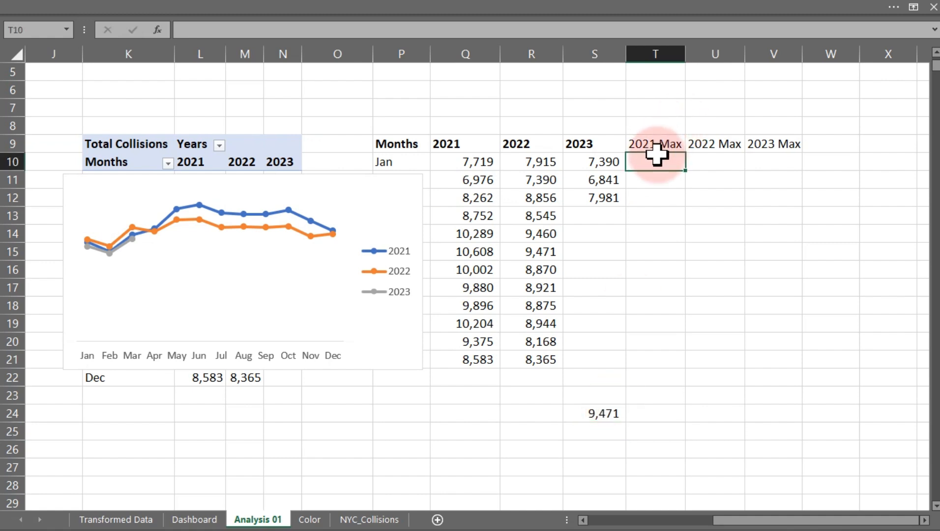
{"action": "left_click_drag", "start_coordinate": [641, 143], "coordinate": [782, 137]}
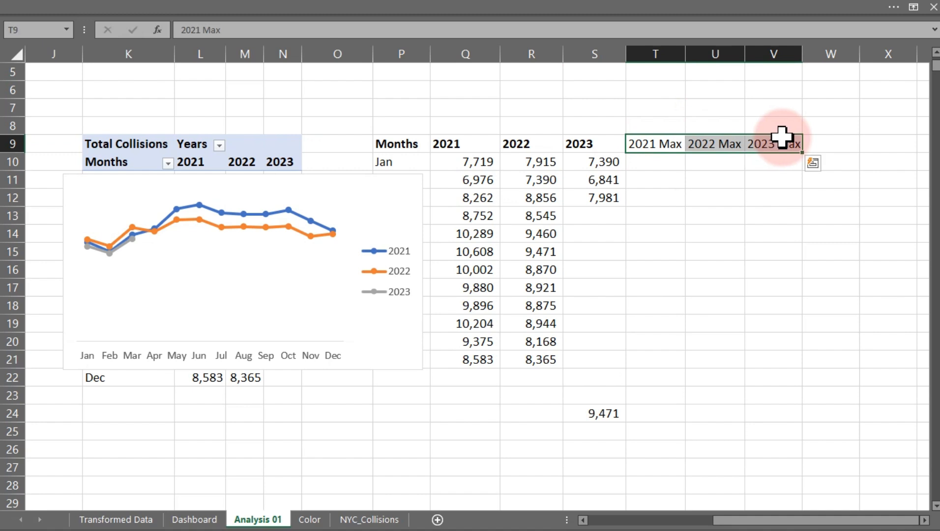
{"action": "key", "text": "ctrl+b"}
{"action": "left_click", "coordinate": [664, 166]}
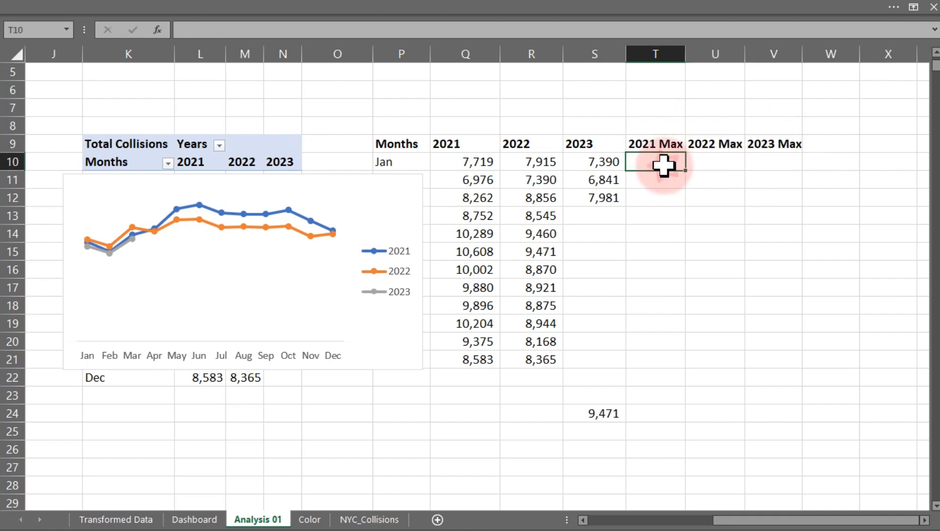
Enter =IF(Q10=MAX($Q$10:$Q$21),Q10) in T10 to return January's 2021 value only when it is the year's maximum.
{"action": "type", "text": "=IF("}
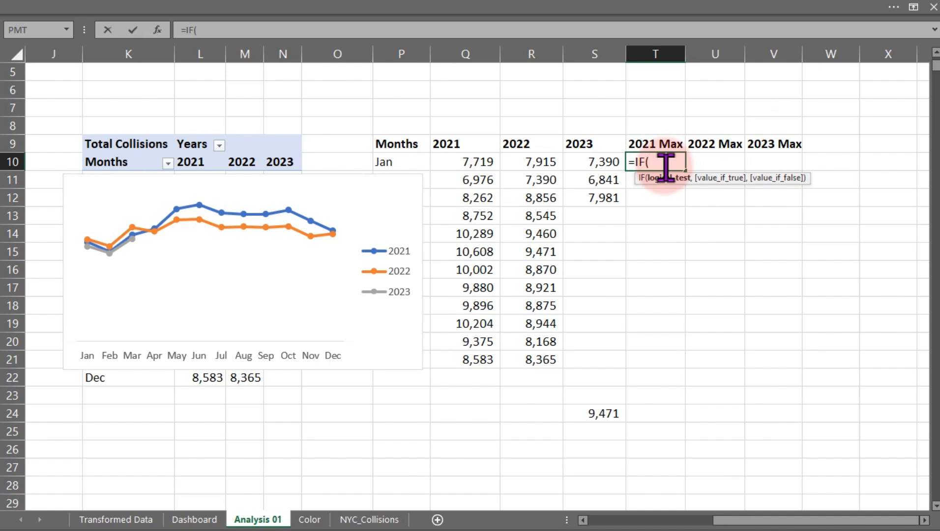
{"action": "left_click", "coordinate": [479, 162]}
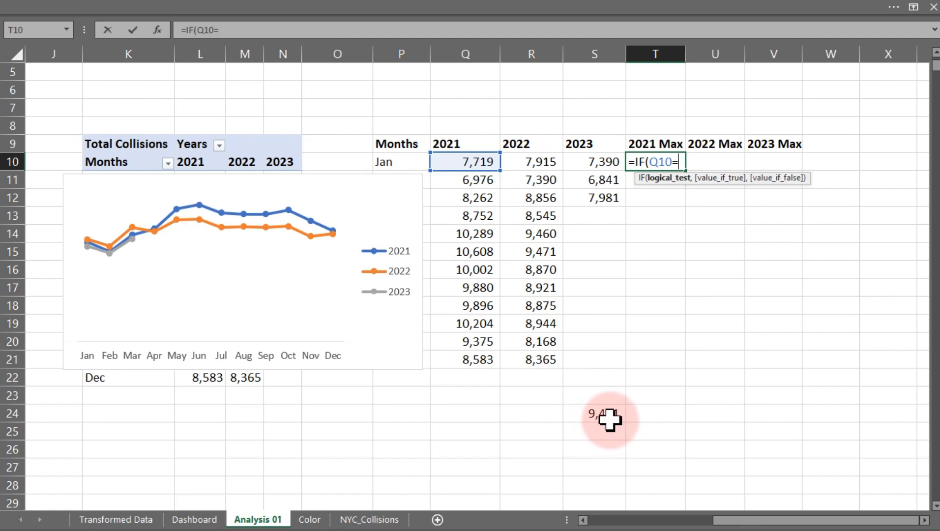
{"action": "type", "text": "max"}
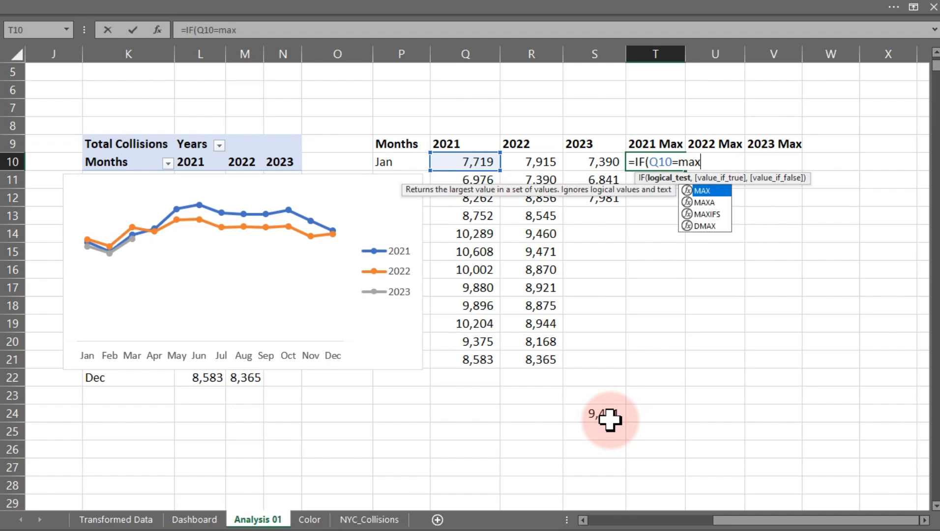
{"action": "key", "text": "Tab"}
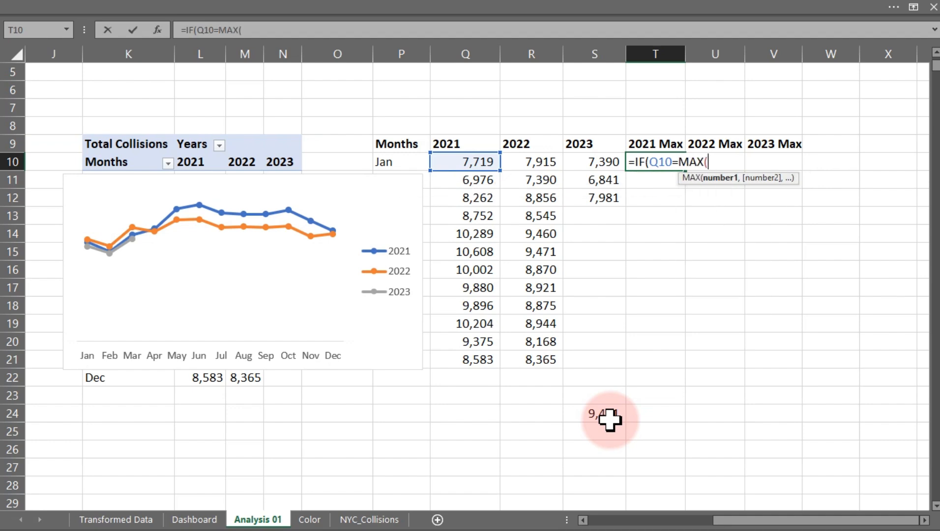
{"action": "left_click", "coordinate": [477, 163]}
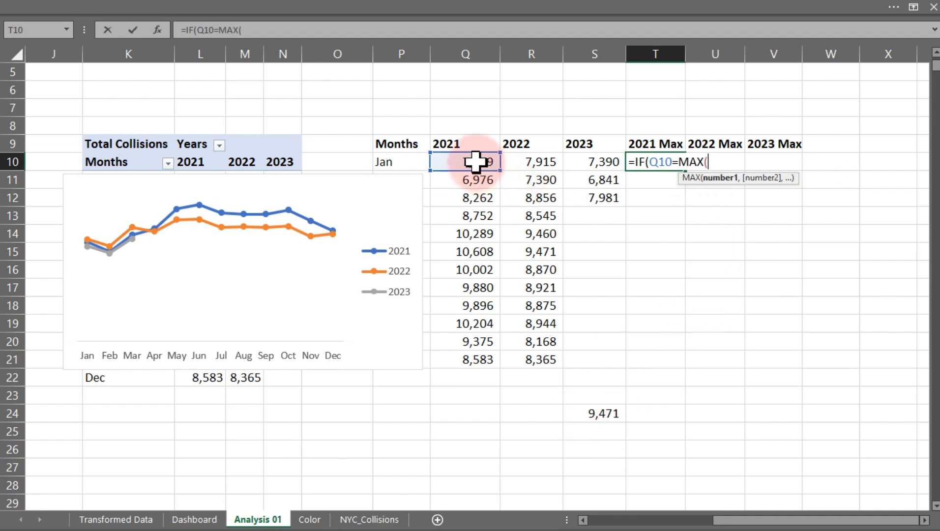
{"action": "left_click_drag", "start_coordinate": [475, 161], "coordinate": [475, 353]}
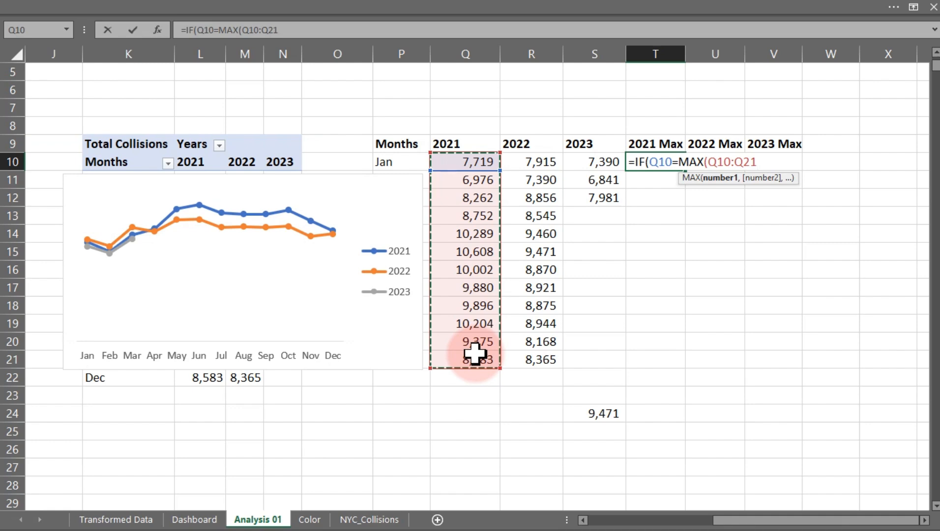
{"action": "key", "text": "F4"}
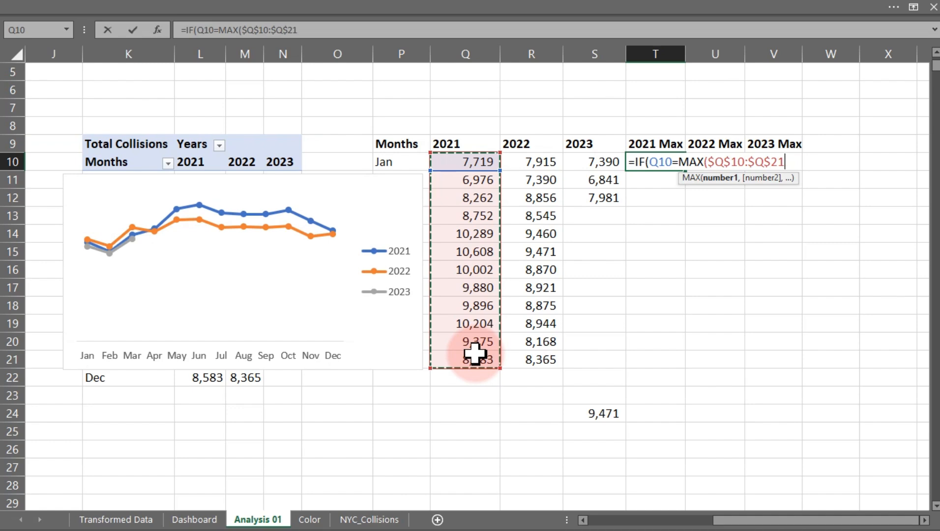
{"action": "double_click", "coordinate": [711, 163]}
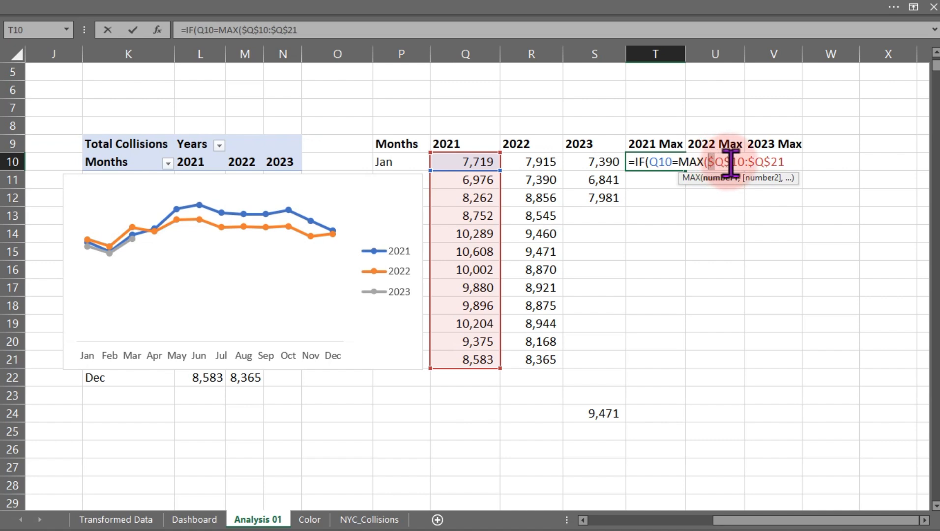
{"action": "left_click", "coordinate": [731, 163]}
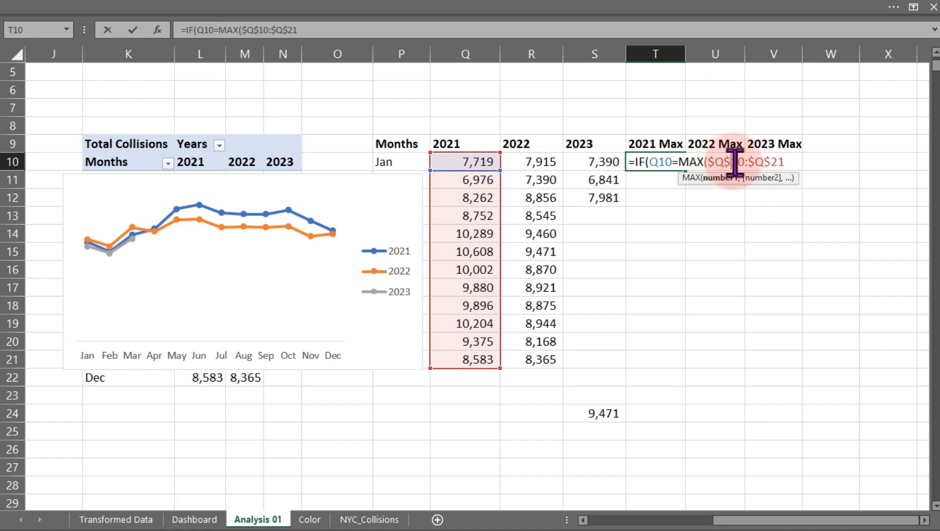
{"action": "left_click", "coordinate": [785, 162]}
{"action": "type", "text": ")"}
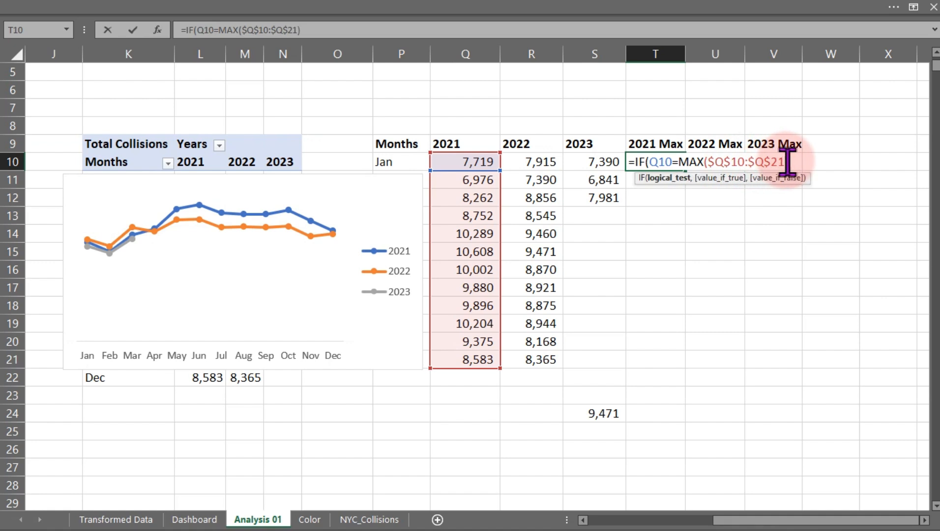
{"action": "type", "text": ","}
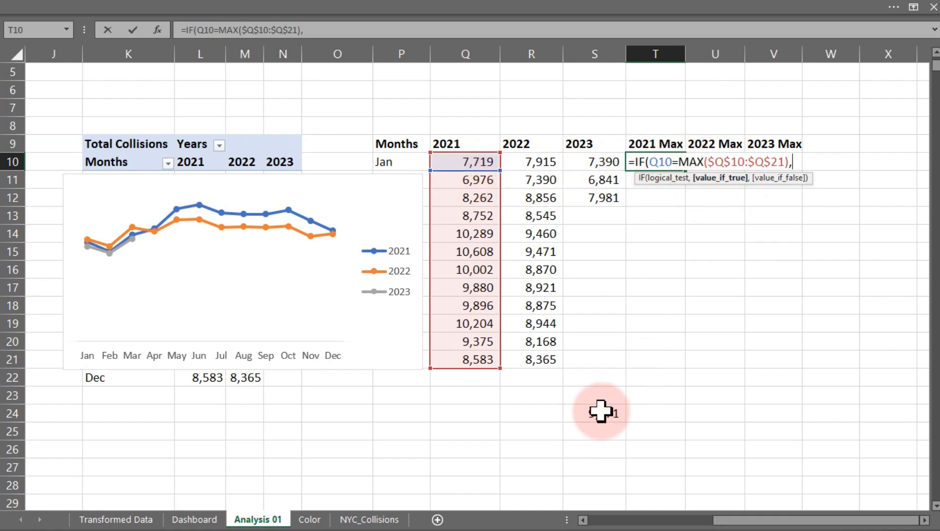
{"action": "left_click", "coordinate": [482, 159]}
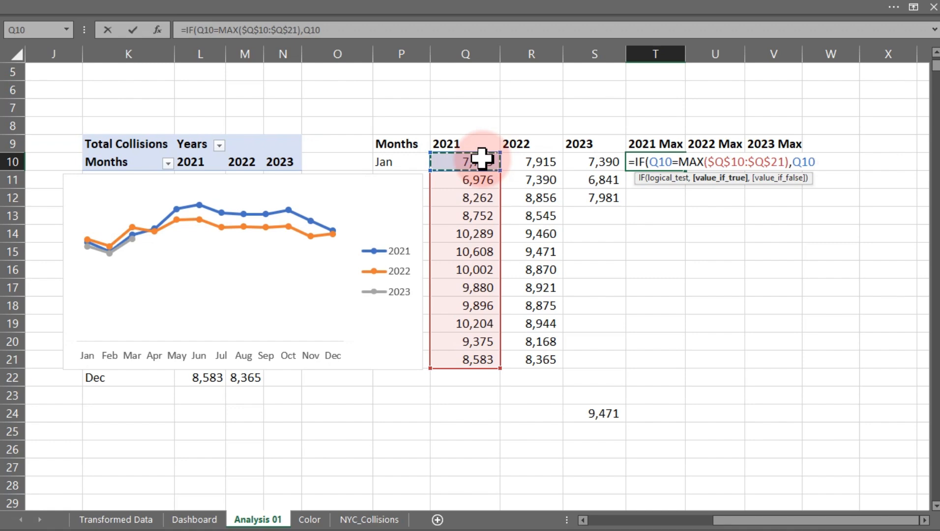
{"action": "type", "text": ","}
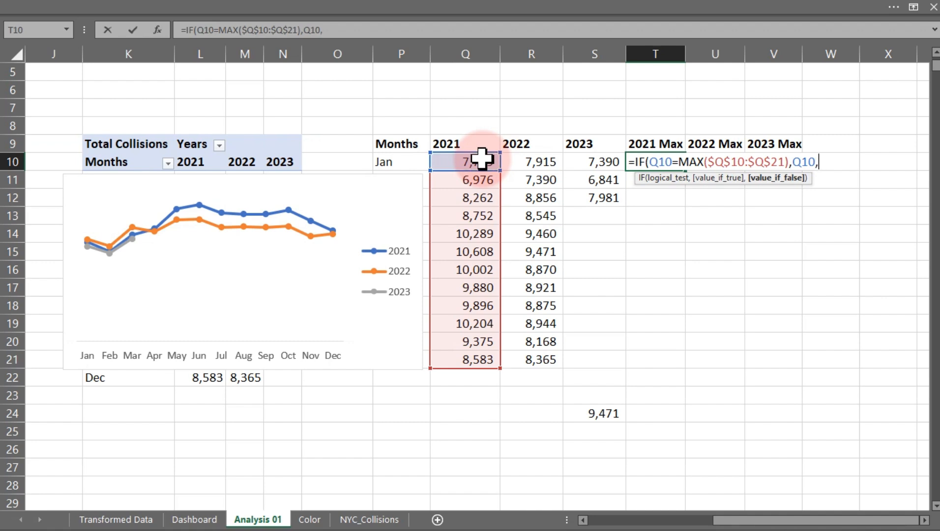
{"action": "key", "text": "BackSpace"}
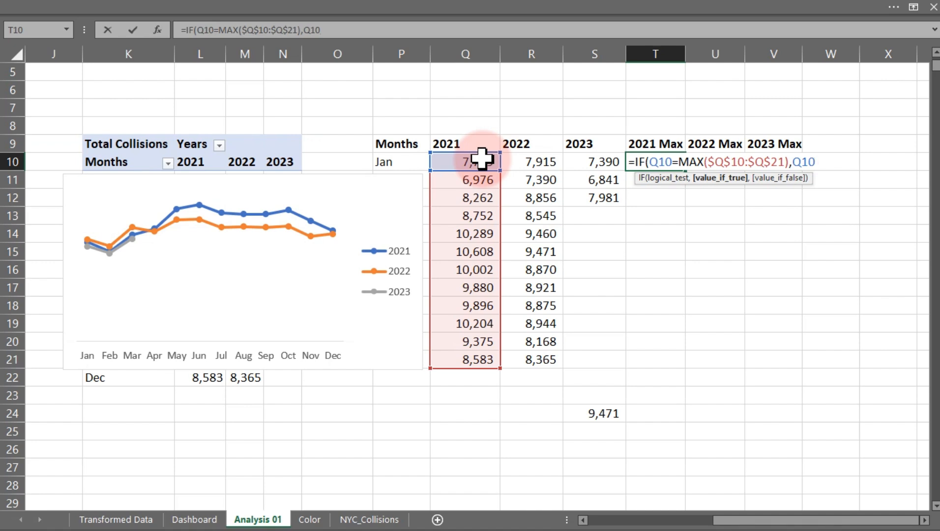
{"action": "type", "text": ")"}
{"action": "key", "text": "Return"}
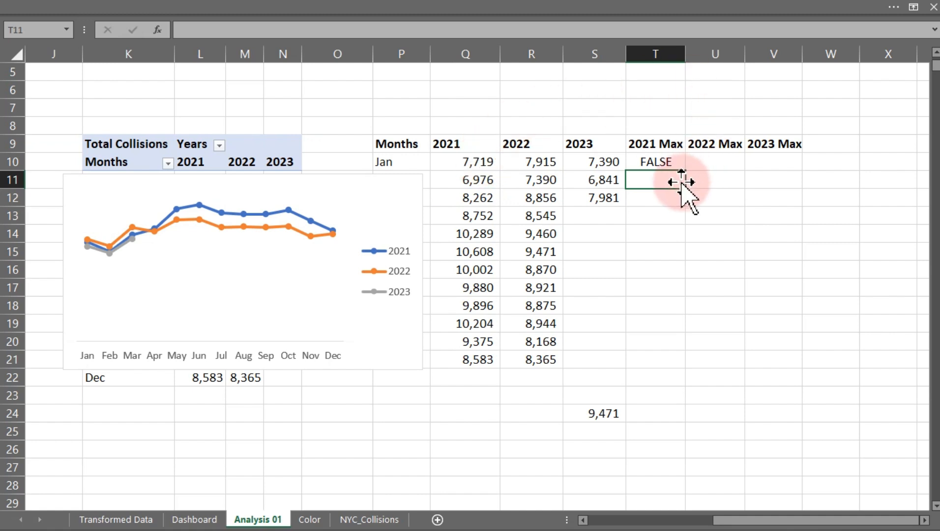
Fill the T10 formula down through T21 for all months.
{"action": "left_click", "coordinate": [654, 161]}
{"action": "double_click", "coordinate": [686, 171]}
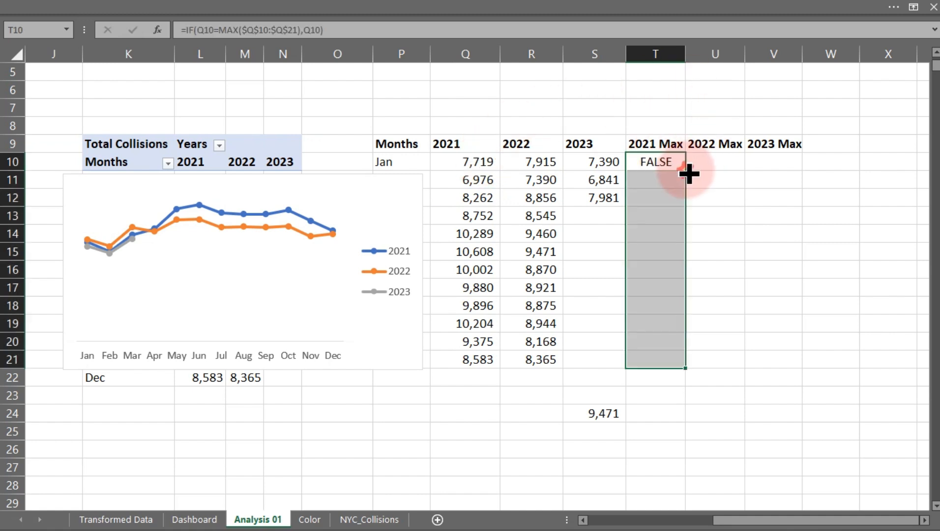
{"action": "left_click", "coordinate": [656, 253]}
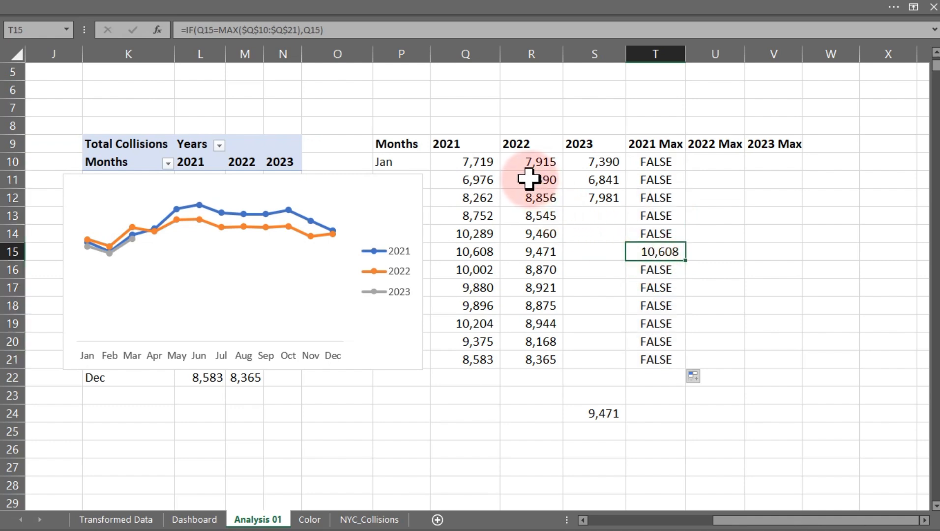
Change the S24 formula to =MAX(Q10:Q21) so it checks the 2021 column.
{"action": "left_click", "coordinate": [602, 418]}
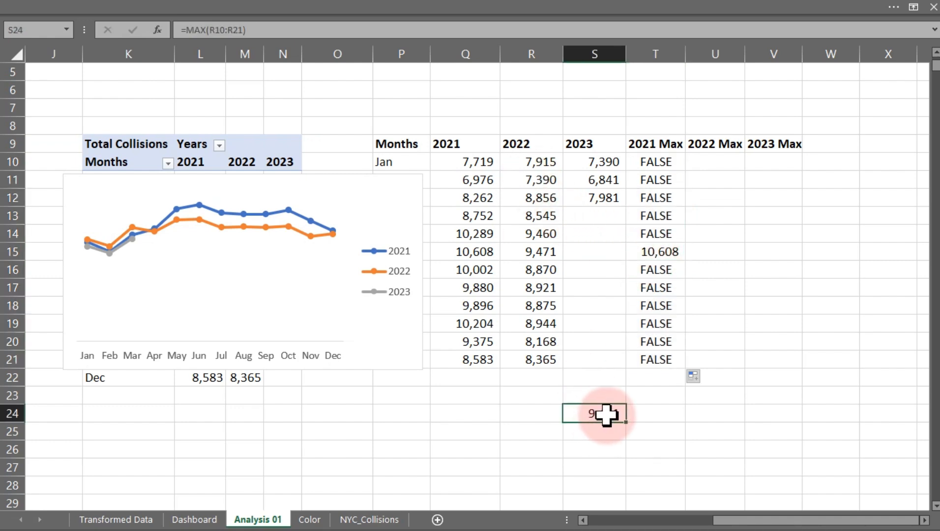
{"action": "double_click", "coordinate": [602, 418]}
{"action": "left_click_drag", "start_coordinate": [503, 317], "coordinate": [476, 317]}
{"action": "key", "text": "Return"}
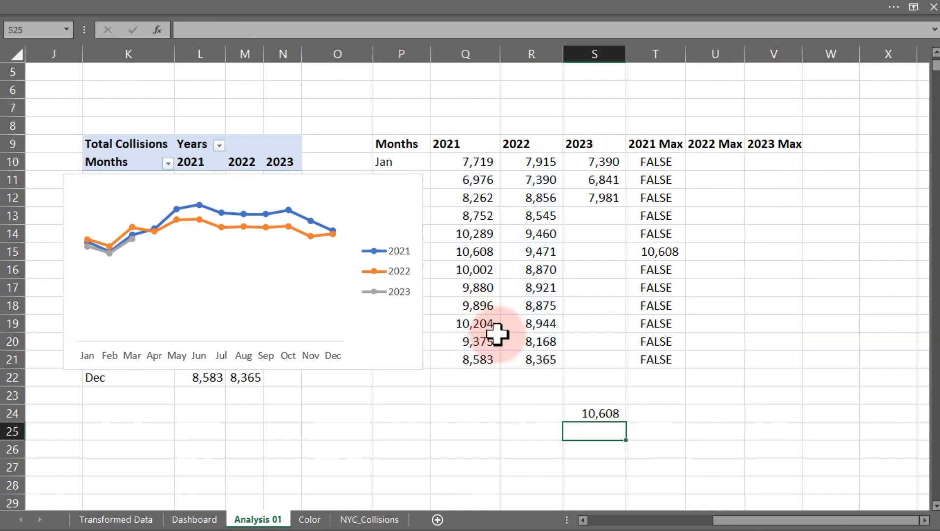
{"action": "left_click", "coordinate": [598, 412]}
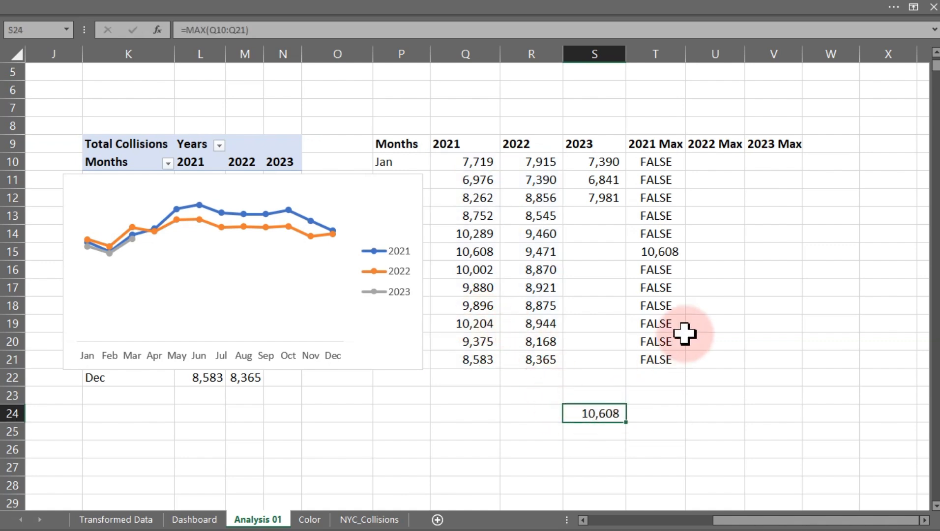
{"action": "left_click", "coordinate": [659, 254], "text": "ctrl"}
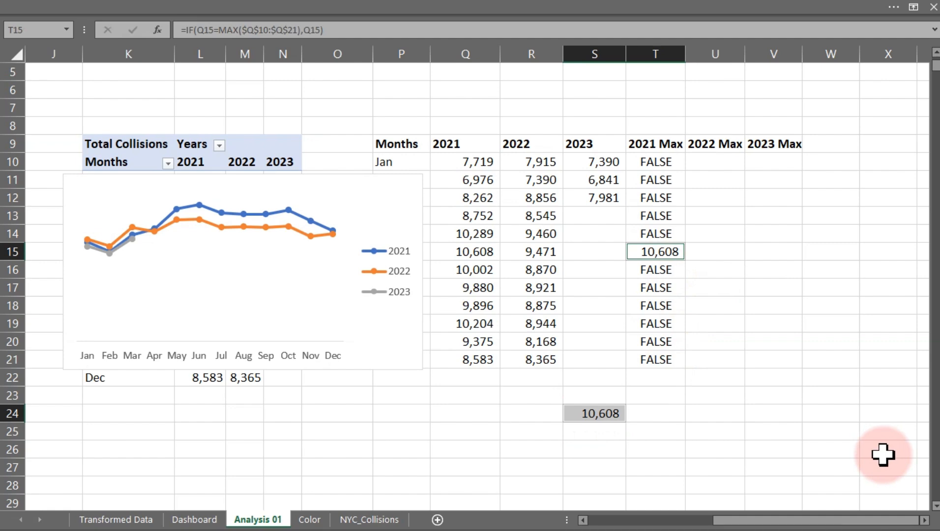
{"action": "left_click", "coordinate": [706, 340]}
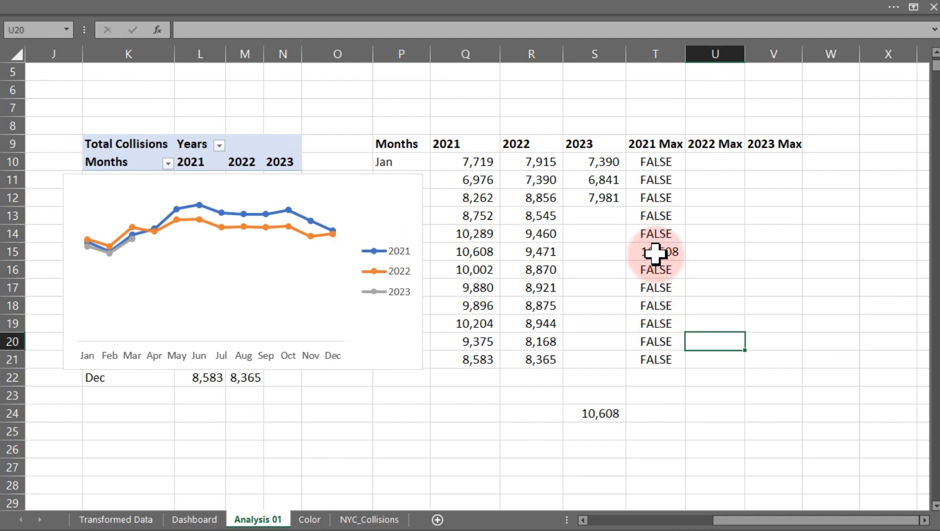
Add a chart series named from T9 (2021 Max) with values T10:T21 through the chart's data source.
{"action": "mouse_move", "coordinate": [280, 215]}
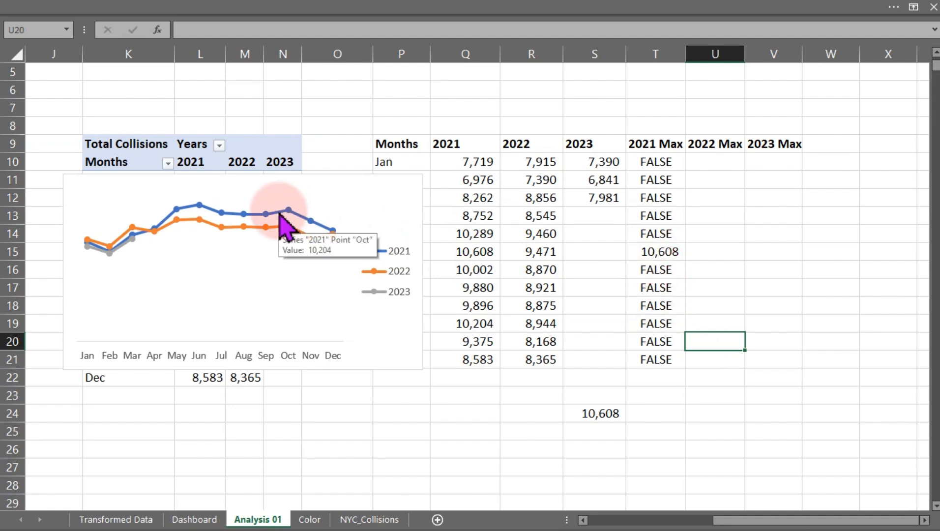
{"action": "right_click", "coordinate": [280, 217]}
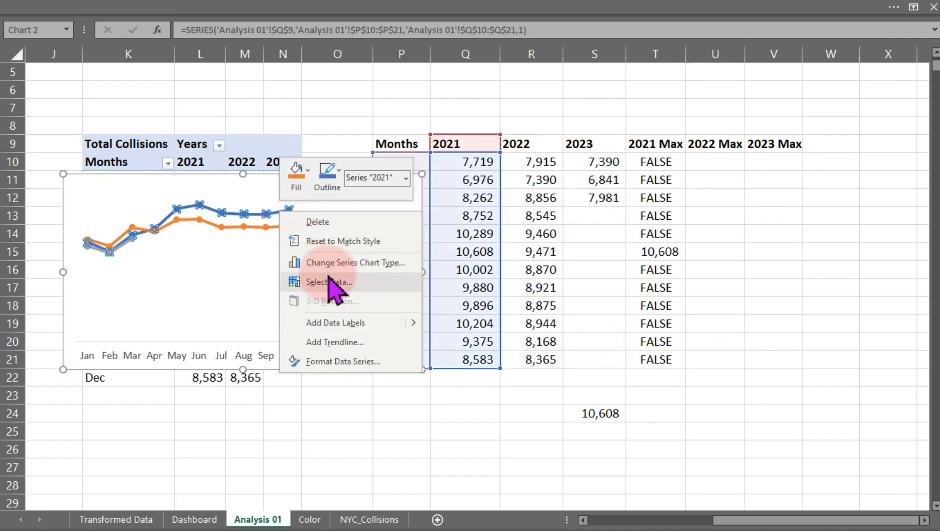
{"action": "left_click", "coordinate": [327, 282]}
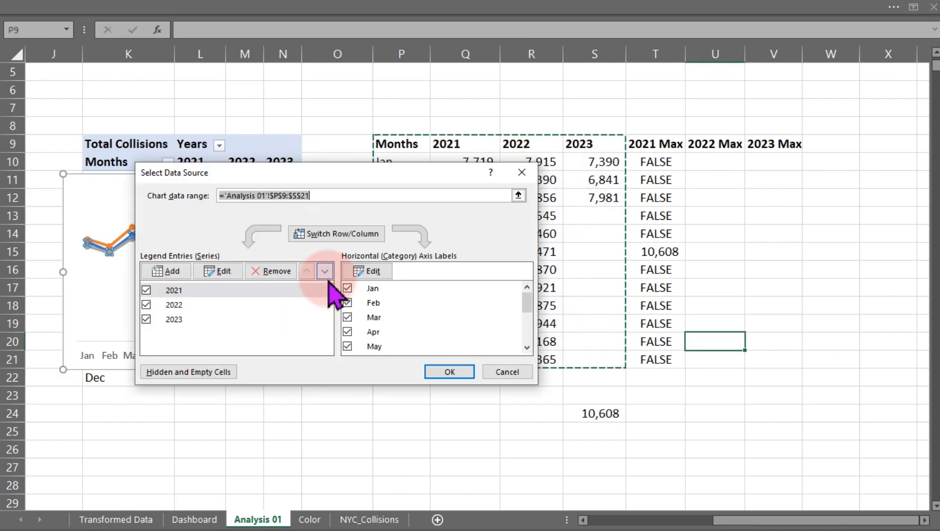
{"action": "left_click", "coordinate": [177, 273]}
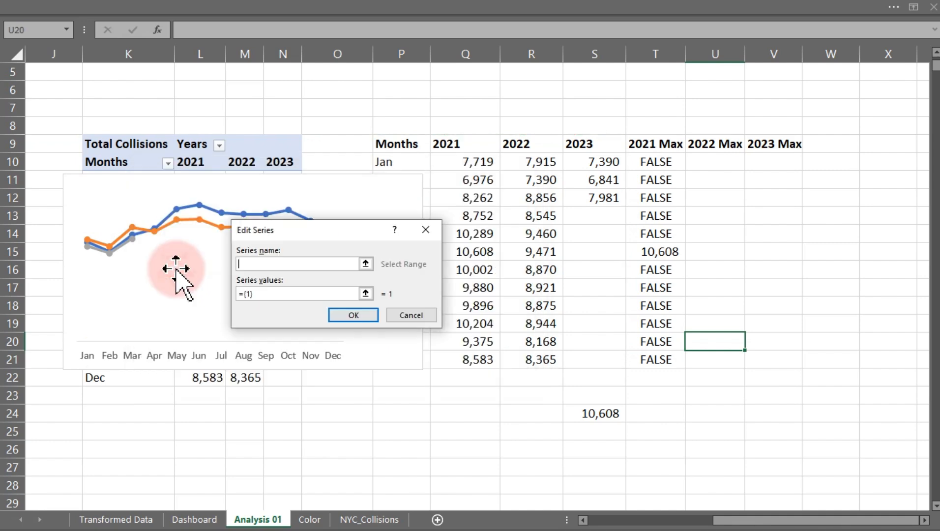
{"action": "left_click", "coordinate": [645, 144]}
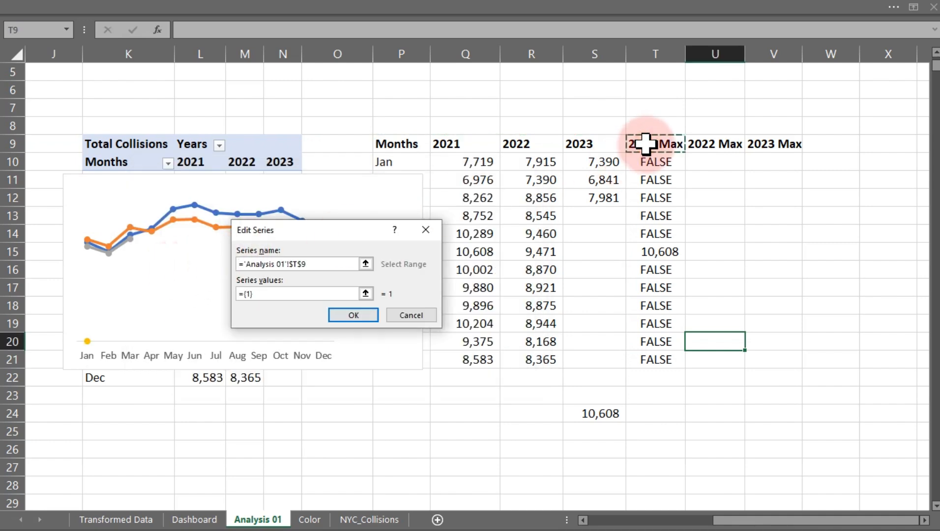
{"action": "left_click", "coordinate": [301, 295]}
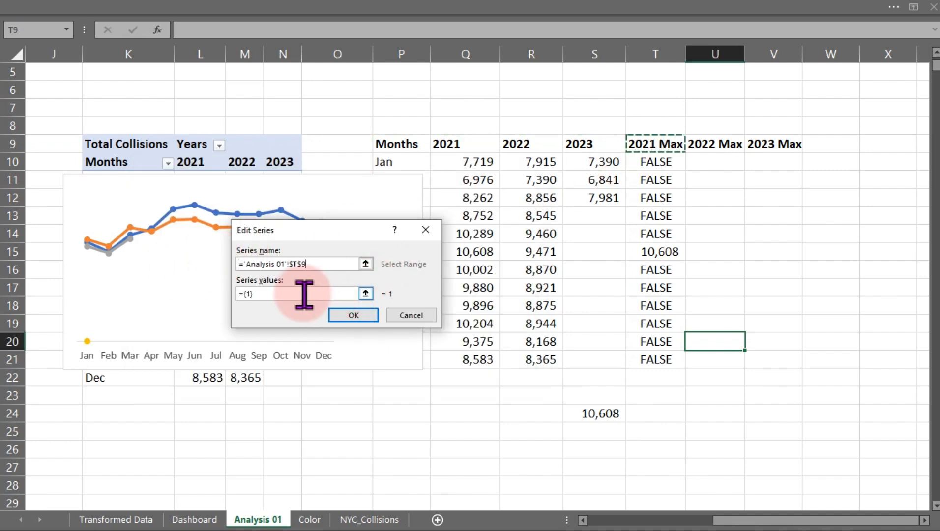
{"action": "key", "text": "BackSpace"}
{"action": "key", "text": "BackSpace"}
{"action": "key", "text": "BackSpace"}
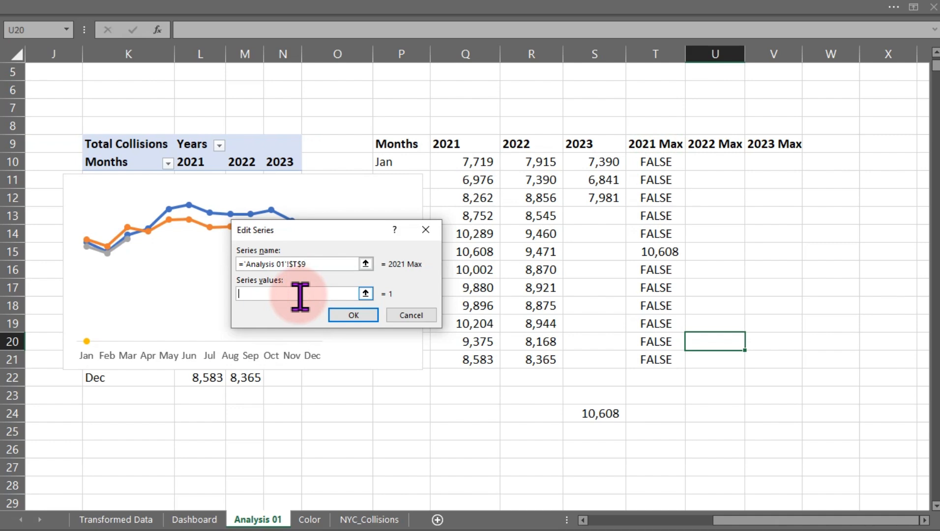
{"action": "left_click_drag", "start_coordinate": [659, 161], "coordinate": [664, 358]}
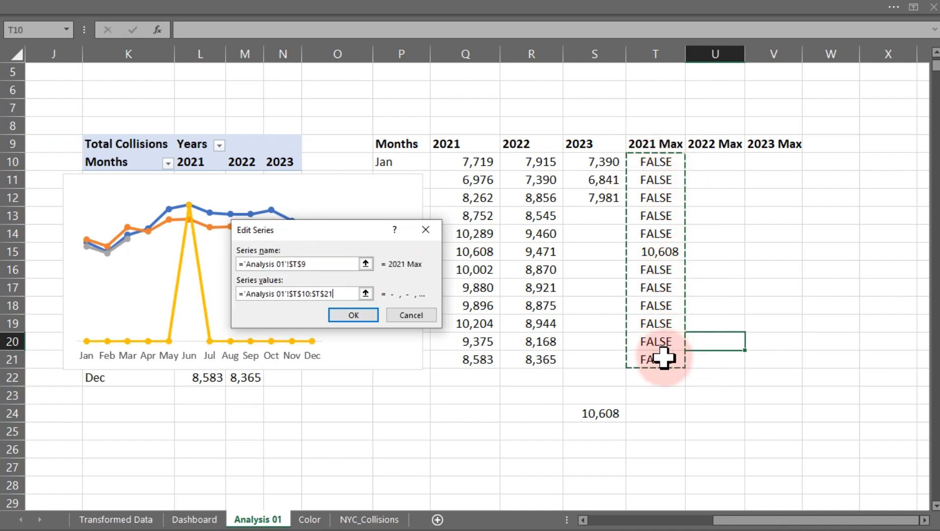
{"action": "left_click", "coordinate": [364, 317]}
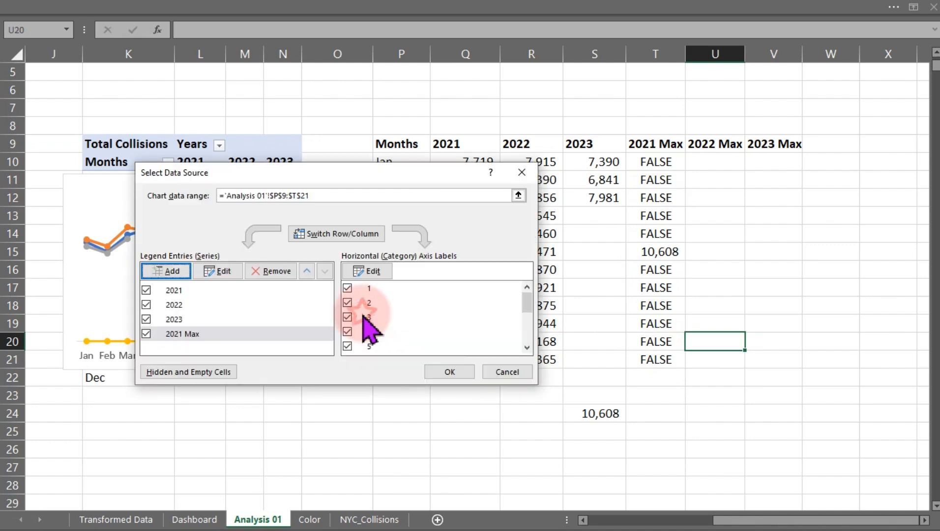
{"action": "left_click", "coordinate": [448, 373]}
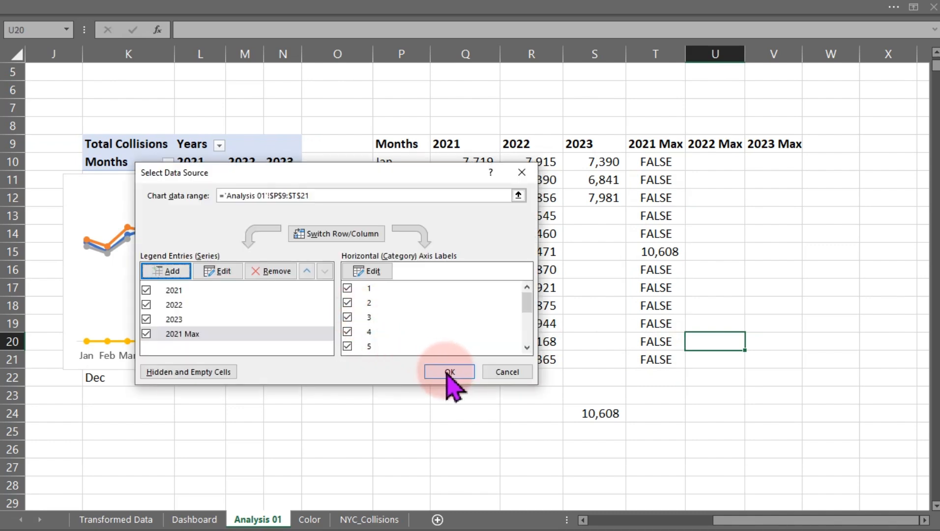
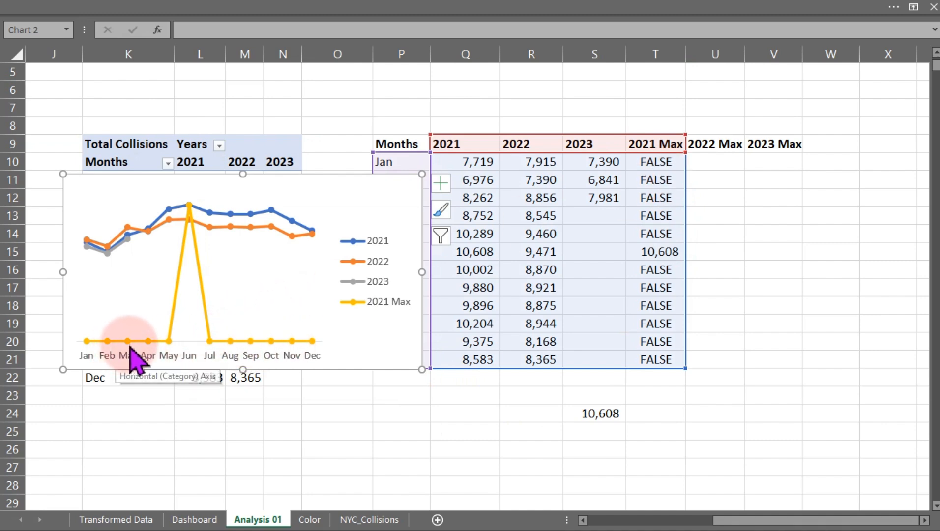
Change the T10 formula's false result to an empty text "" and fill it down through T21.
{"action": "mouse_move", "coordinate": [190, 207]}
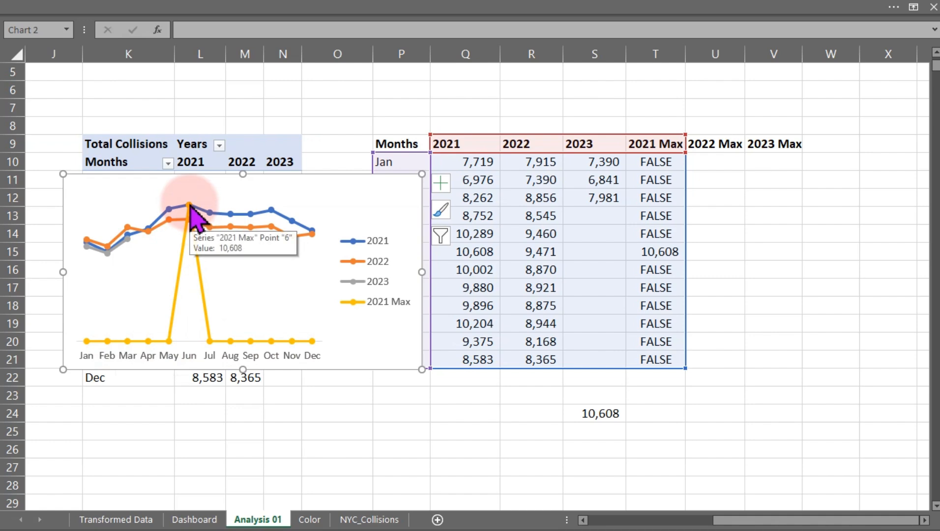
{"action": "double_click", "coordinate": [663, 163]}
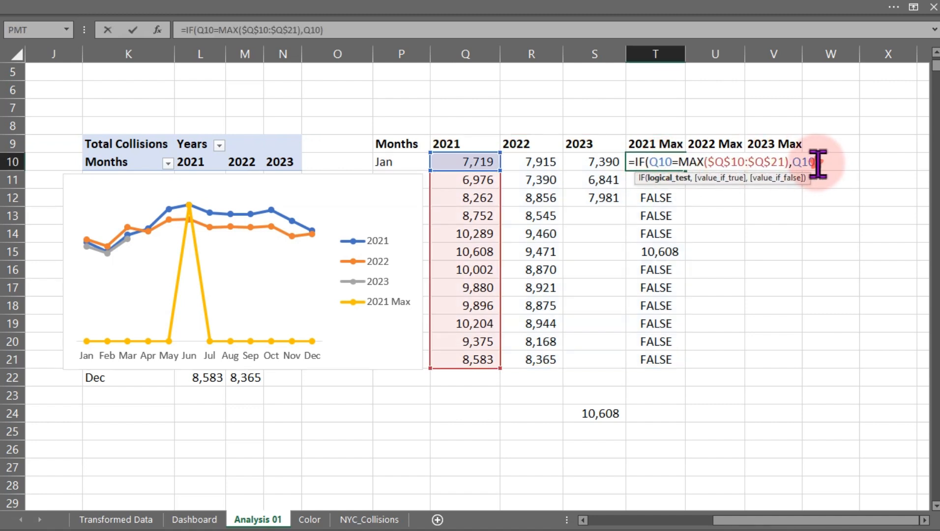
{"action": "left_click", "coordinate": [733, 178]}
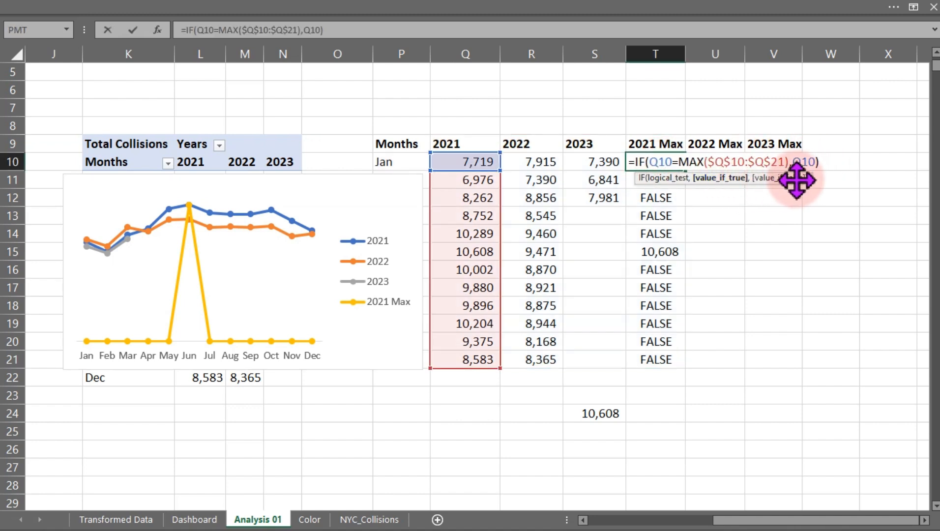
{"action": "type", "text": ","}
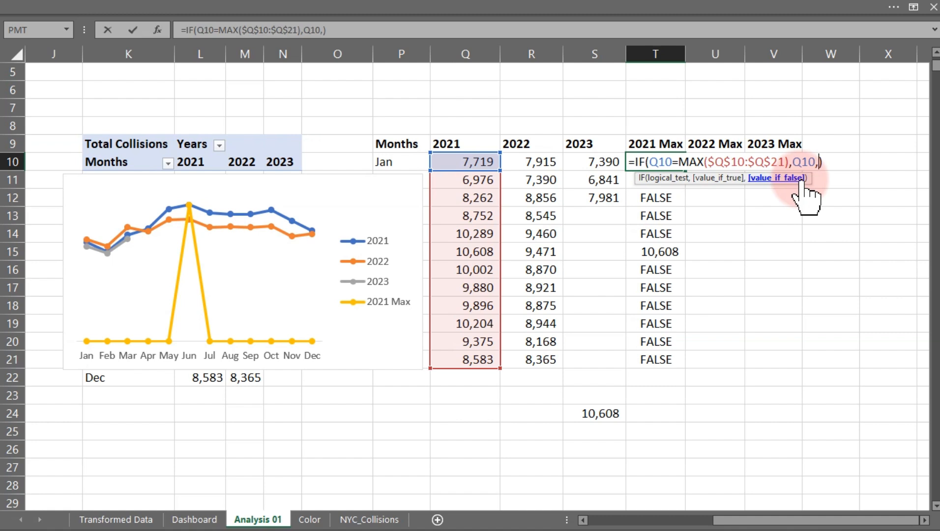
{"action": "type", "text": "\"\""}
{"action": "key", "text": "Return"}
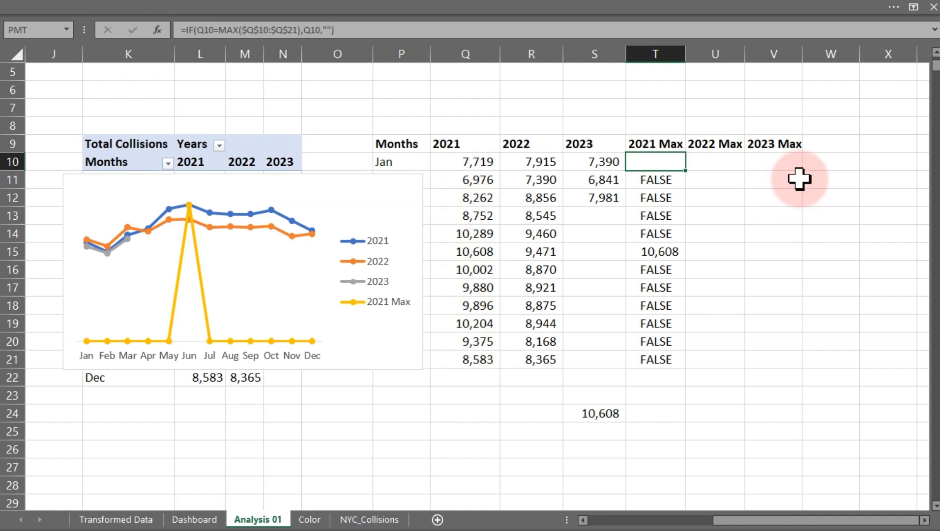
{"action": "left_click", "coordinate": [678, 162]}
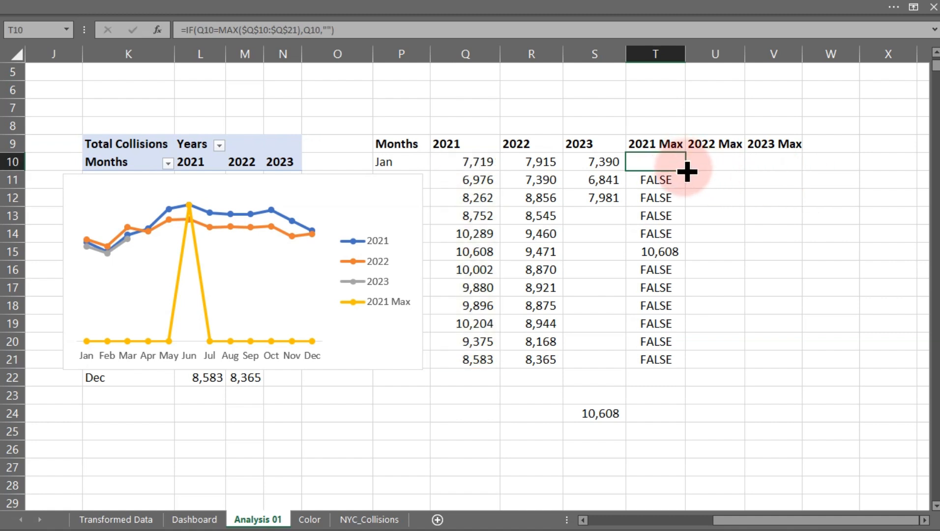
{"action": "double_click", "coordinate": [685, 170]}
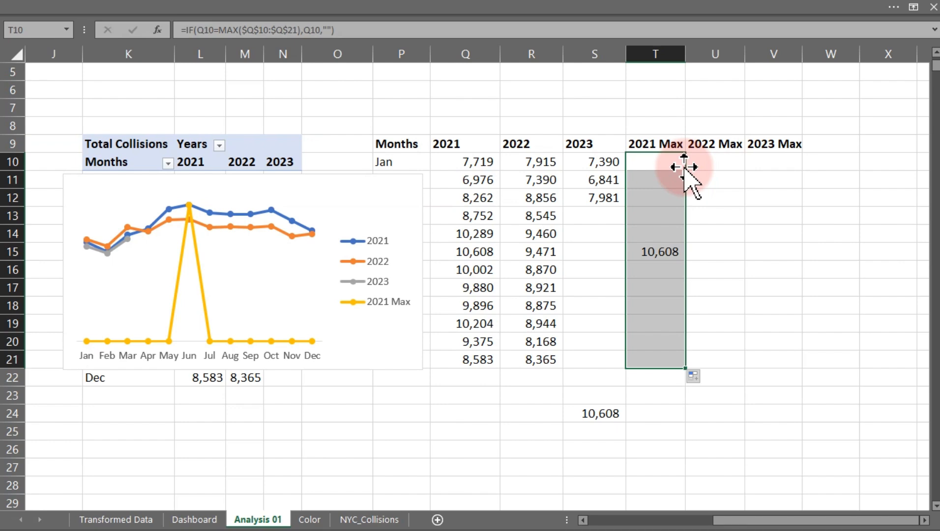
{"action": "left_click", "coordinate": [852, 141]}
{"action": "type", "text": "="}
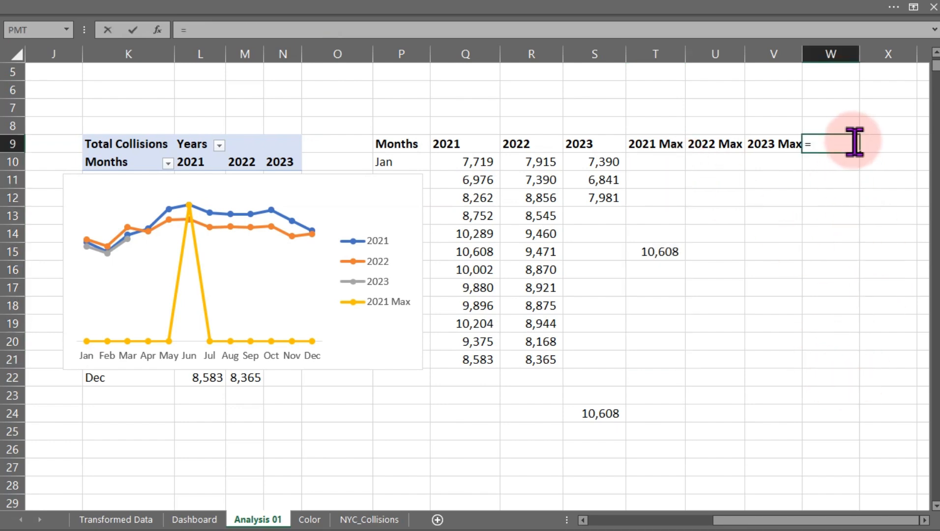
{"action": "key", "text": "BackSpace"}
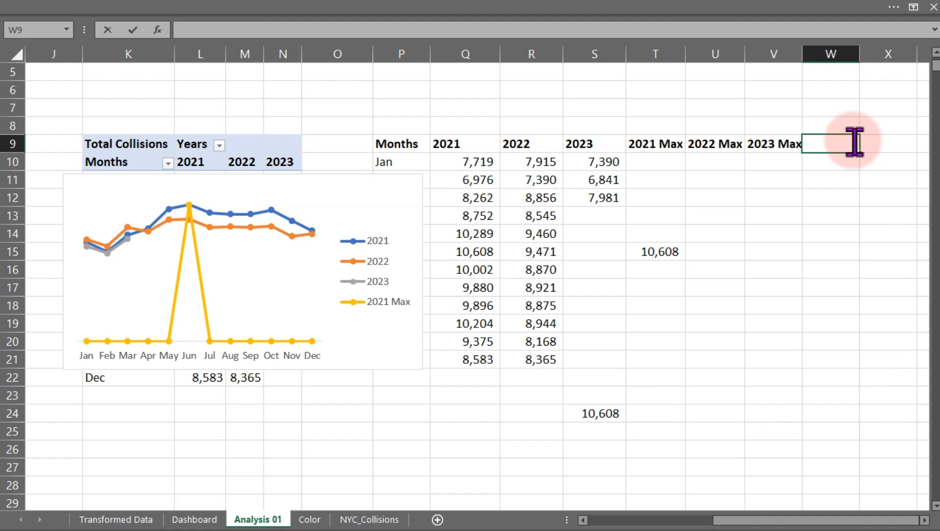
Enter =ISBLANK(T10) in U10 and fill it down through U22 to test whether the 2021 Max cells are blank.
{"action": "left_click", "coordinate": [716, 162]}
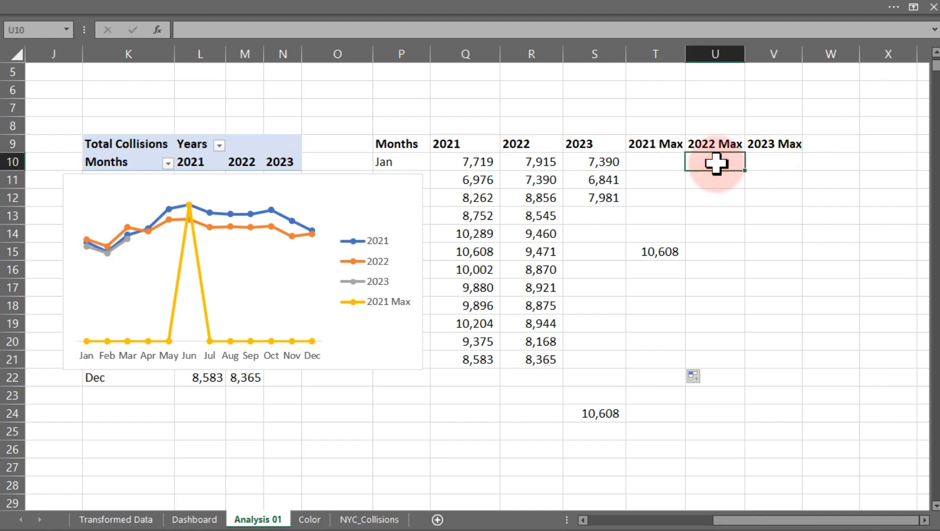
{"action": "type", "text": "=is"}
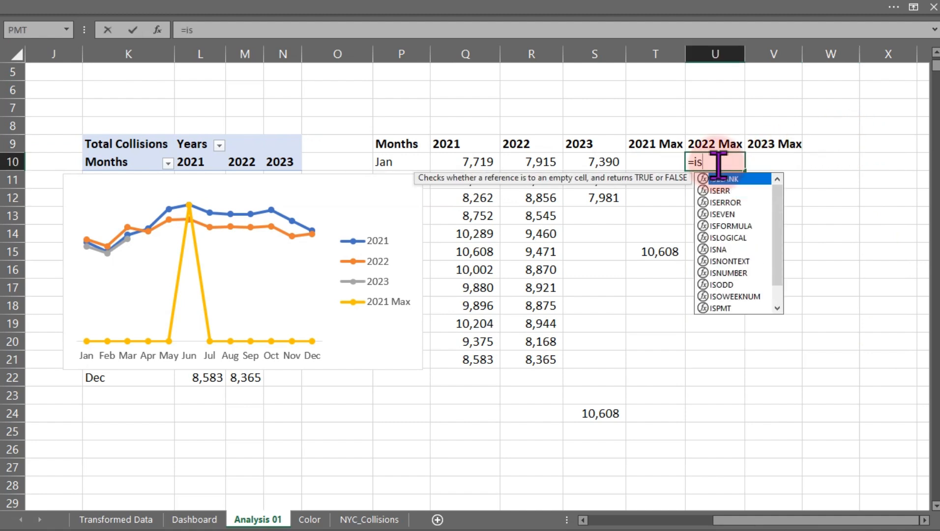
{"action": "key", "text": "Tab"}
{"action": "left_click", "coordinate": [657, 161]}
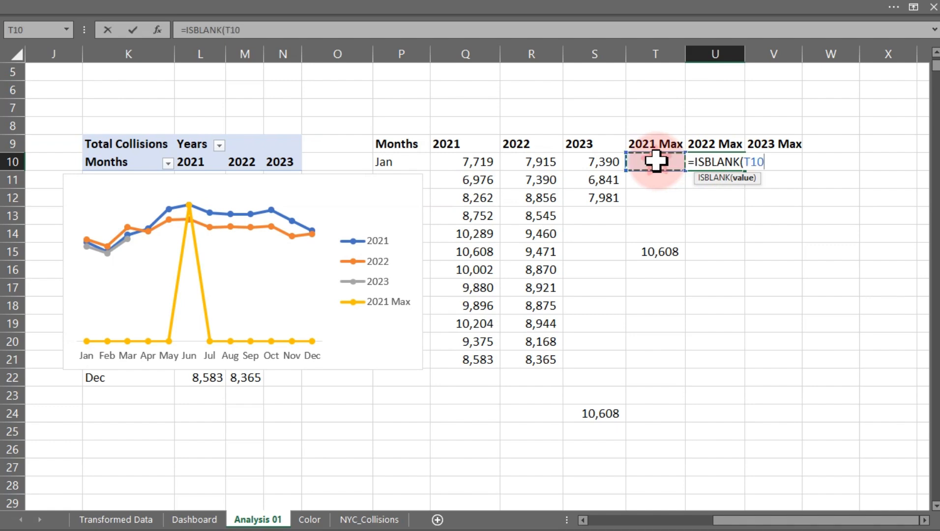
{"action": "key", "text": "Return"}
{"action": "left_click", "coordinate": [734, 164]}
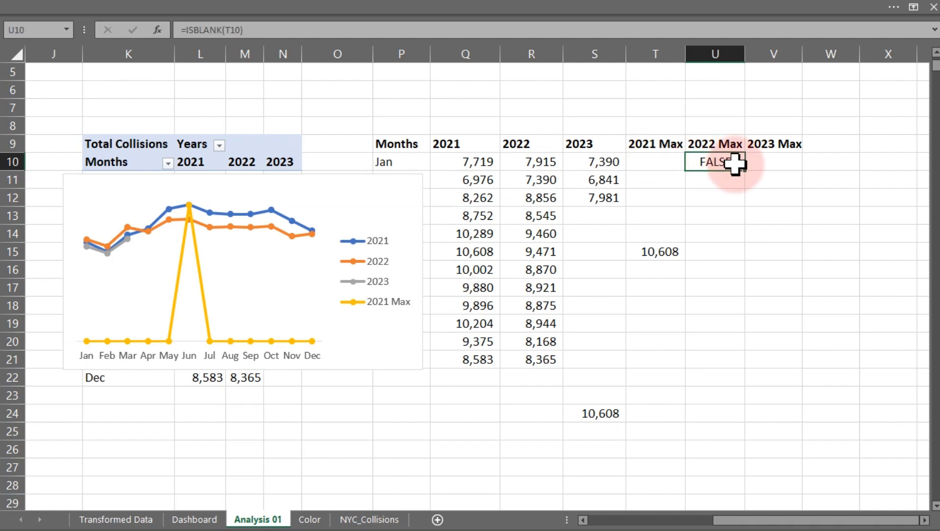
{"action": "left_click_drag", "start_coordinate": [746, 174], "coordinate": [706, 387]}
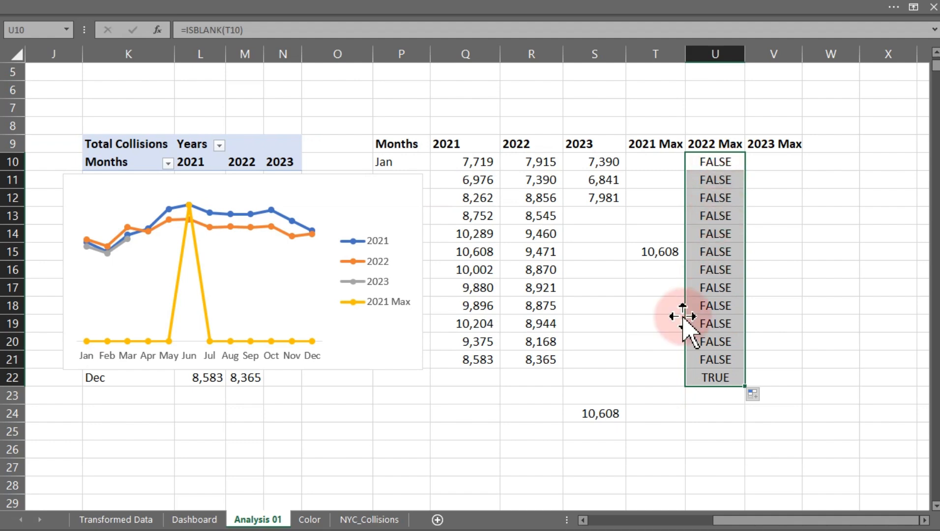
Inspect the row 22 cells in the 2023, 2021 Max and 2022 Max columns.
{"action": "left_click_drag", "start_coordinate": [494, 380], "coordinate": [518, 376]}
{"action": "left_click", "coordinate": [644, 372]}
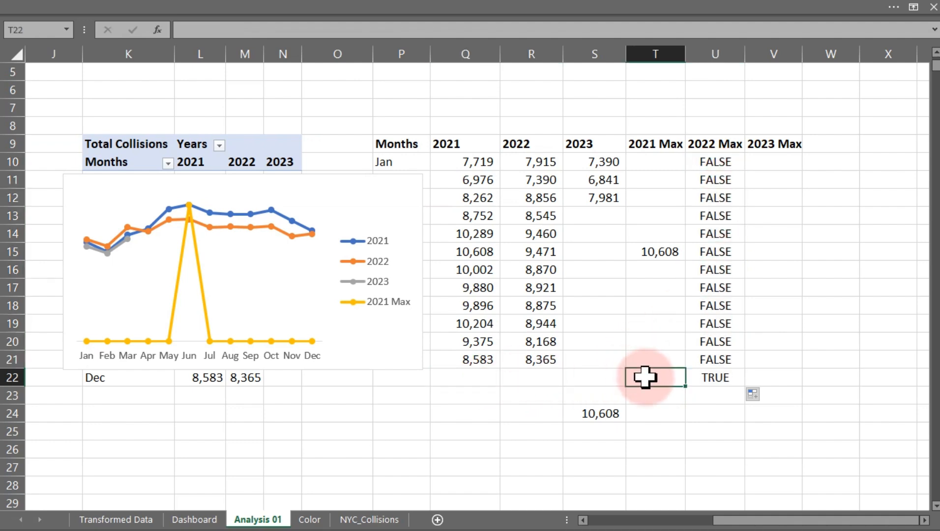
{"action": "left_click", "coordinate": [614, 380]}
{"action": "left_click", "coordinate": [643, 373]}
{"action": "left_click", "coordinate": [608, 374]}
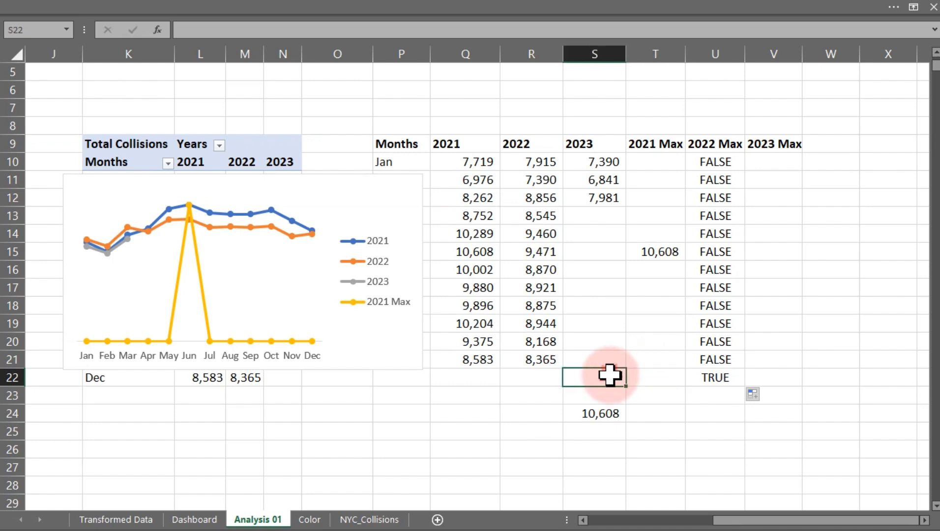
{"action": "left_click", "coordinate": [640, 378]}
{"action": "left_click", "coordinate": [606, 377]}
{"action": "left_click", "coordinate": [644, 377]}
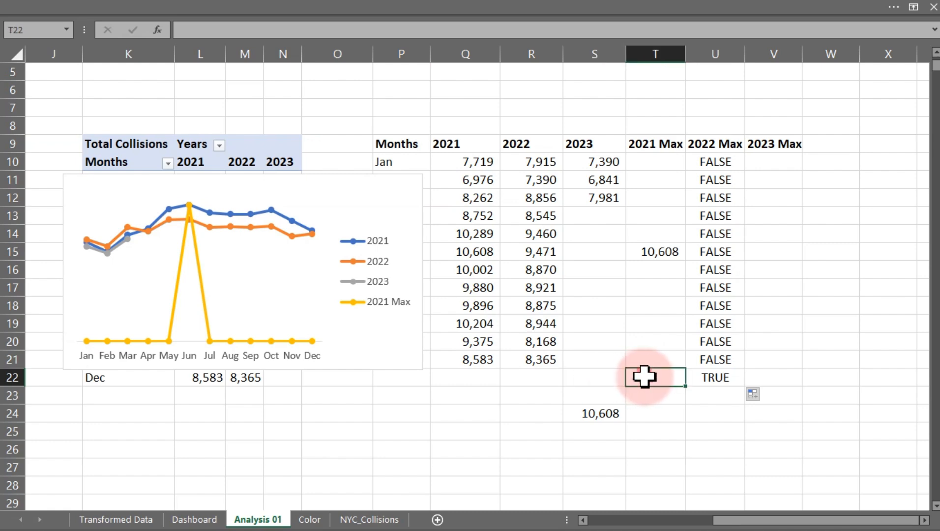
{"action": "left_click", "coordinate": [699, 378]}
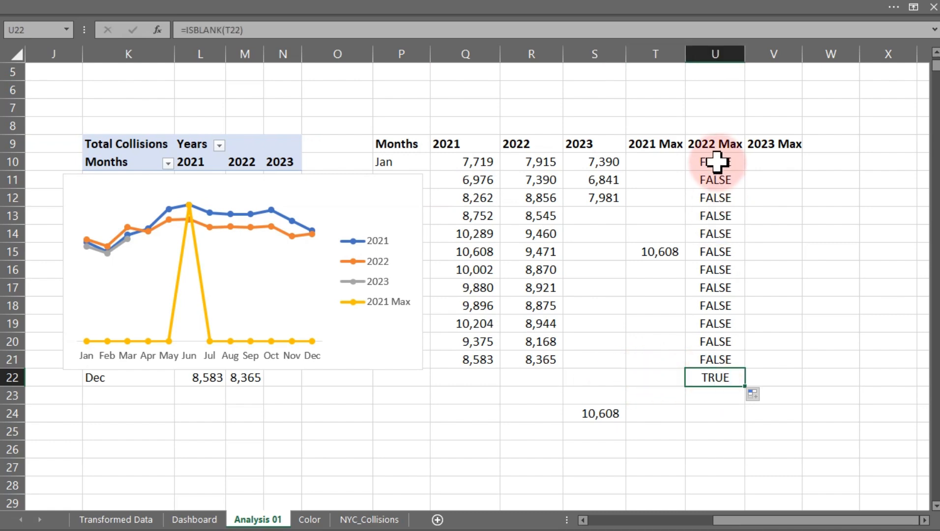
Replace T10's false result with NA(), making =IF(Q10=MAX($Q$10:$Q$21),Q10,NA()), and fill it down through T21.
{"action": "left_click_drag", "start_coordinate": [718, 162], "coordinate": [723, 355]}
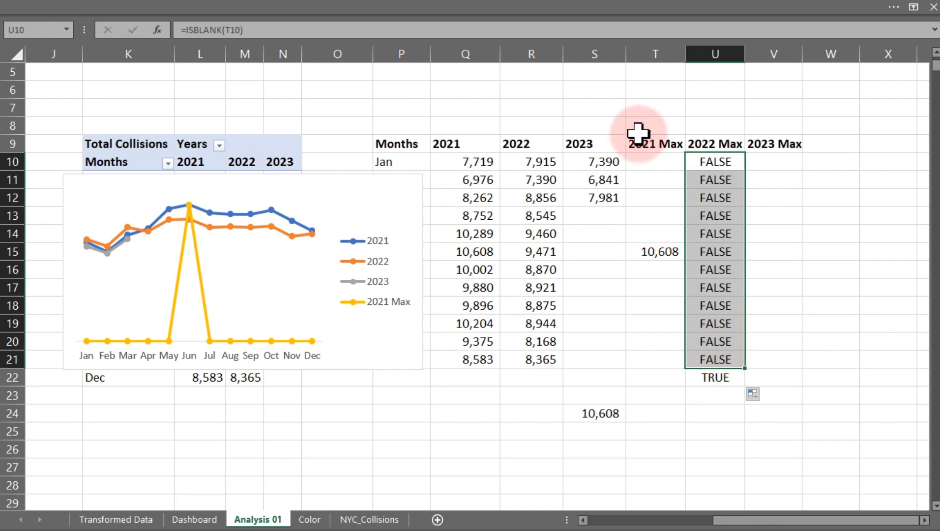
{"action": "mouse_move", "coordinate": [642, 159]}
{"action": "left_mouse_down"}
{"action": "mouse_move", "coordinate": [644, 190]}
{"action": "mouse_move", "coordinate": [655, 158]}
{"action": "left_mouse_up"}
{"action": "double_click", "coordinate": [655, 163]}
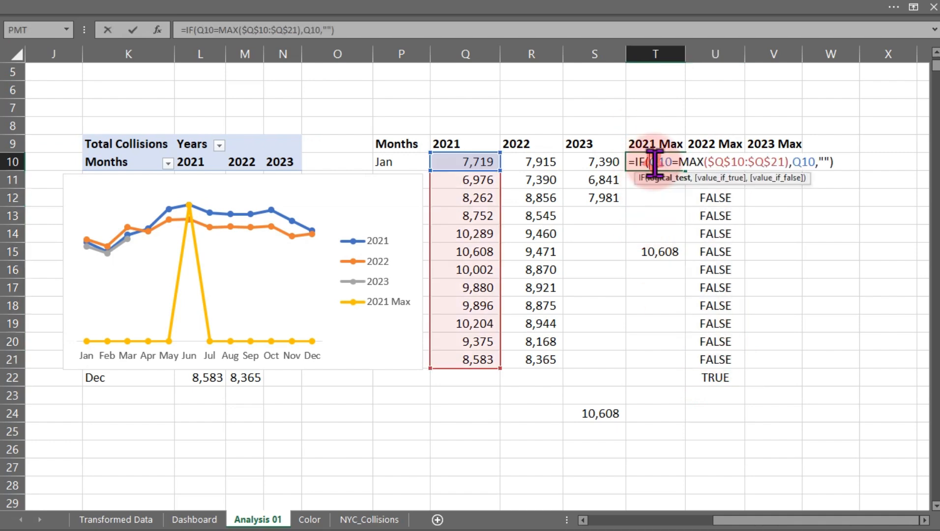
{"action": "left_click", "coordinate": [831, 162]}
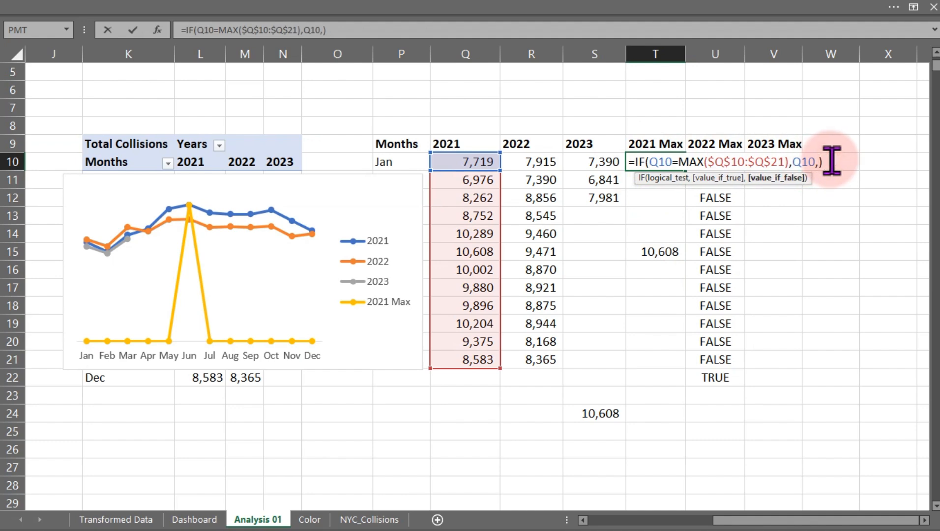
{"action": "type", "text": "NA("}
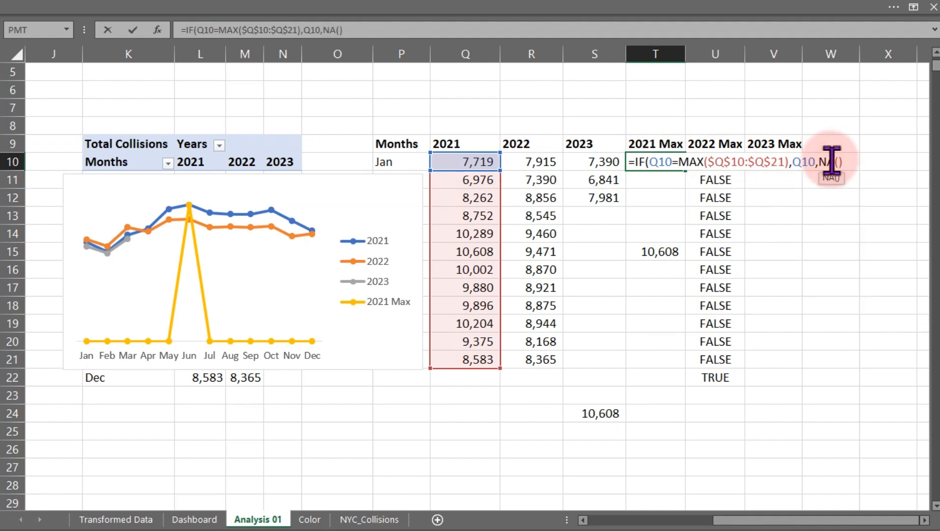
{"action": "type", "text": ")"}
{"action": "key", "text": "Return"}
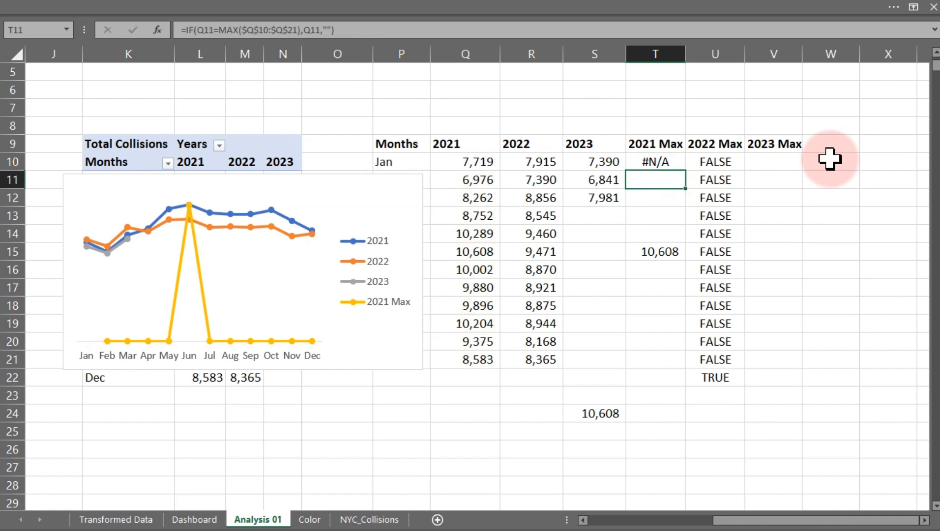
{"action": "left_click", "coordinate": [671, 161]}
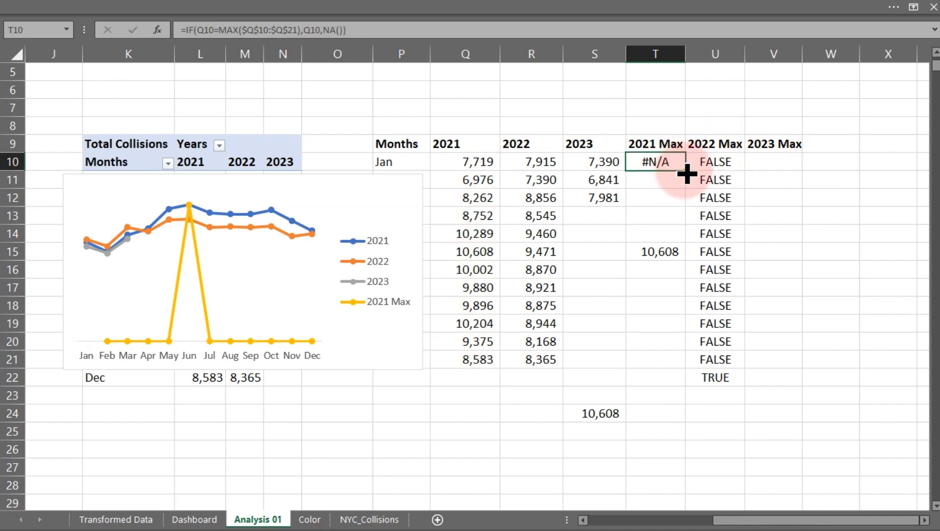
{"action": "double_click", "coordinate": [686, 171]}
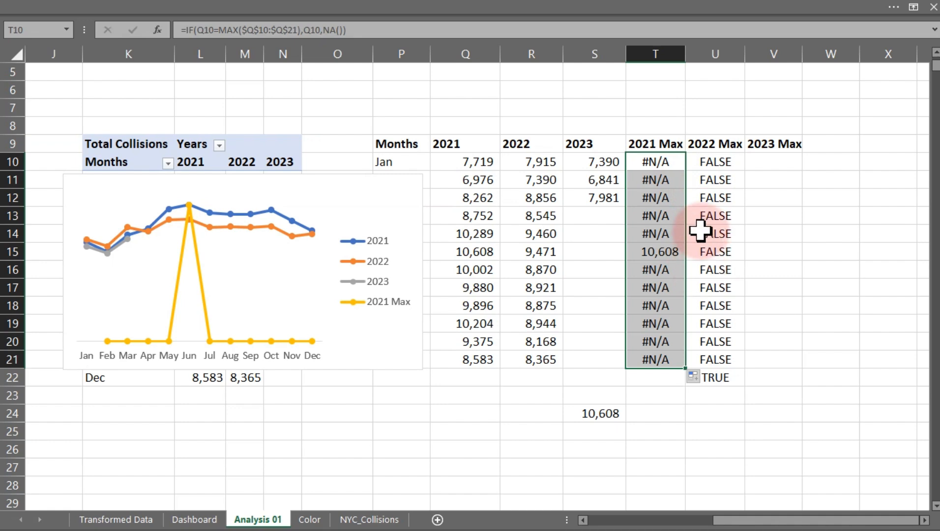
Review the ISBLANK formula in U10 without changing it.
{"action": "left_click", "coordinate": [668, 169]}
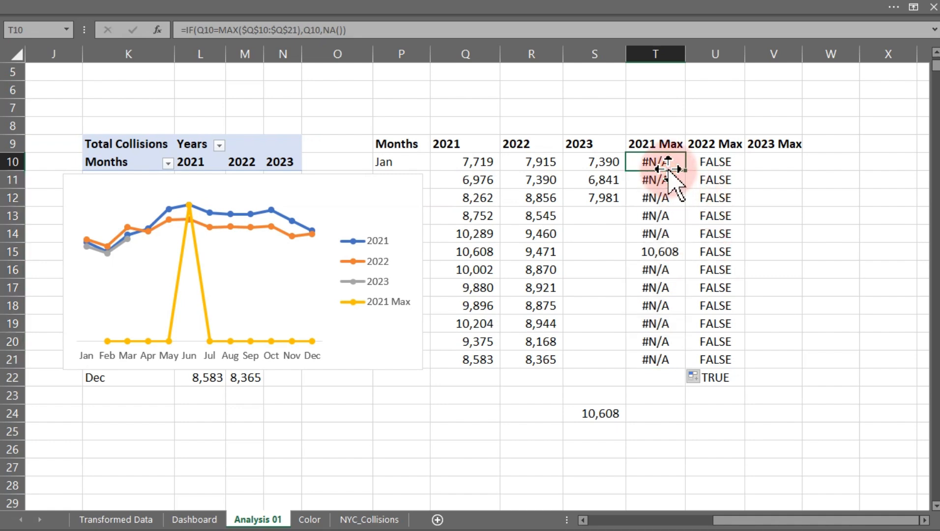
{"action": "left_click", "coordinate": [708, 163]}
{"action": "double_click", "coordinate": [709, 162]}
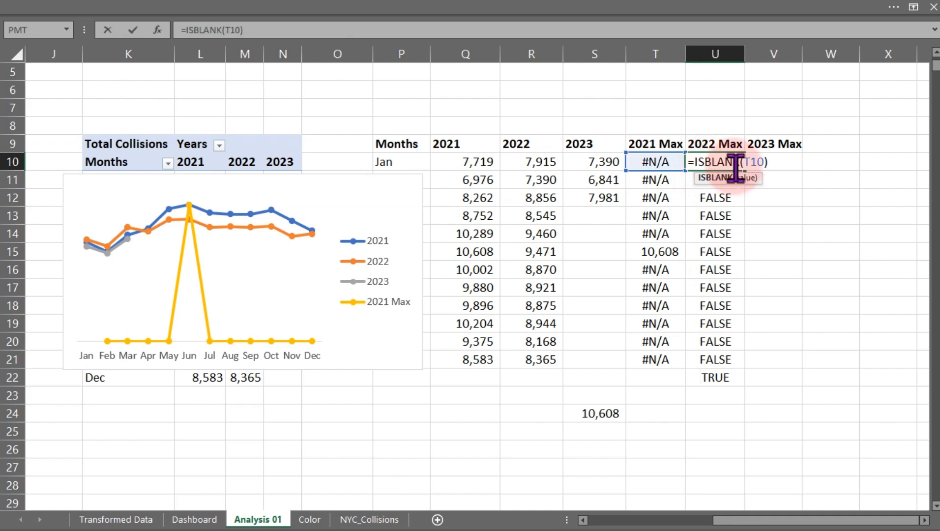
{"action": "key", "text": "Escape"}
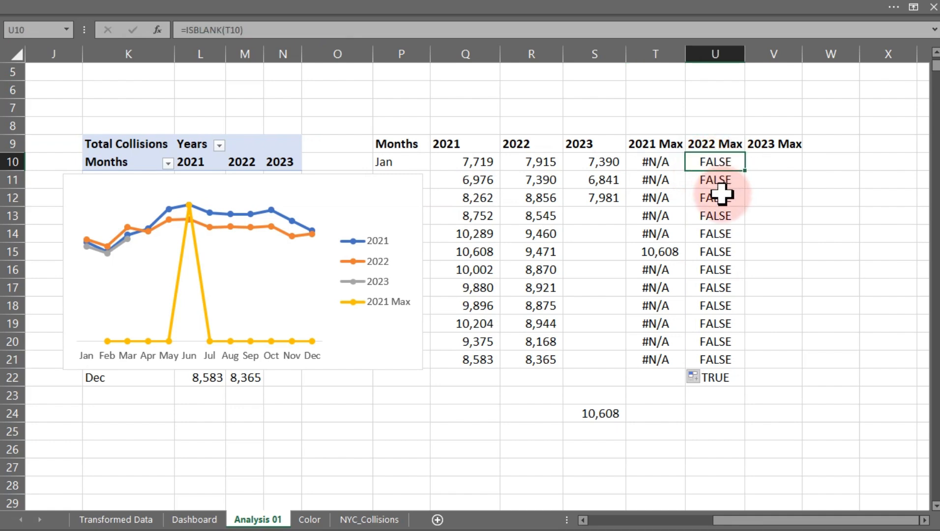
Select the chart and enlarge it so it spans roughly rows 10 to 27 and columns J to S.
{"action": "left_click", "coordinate": [203, 298]}
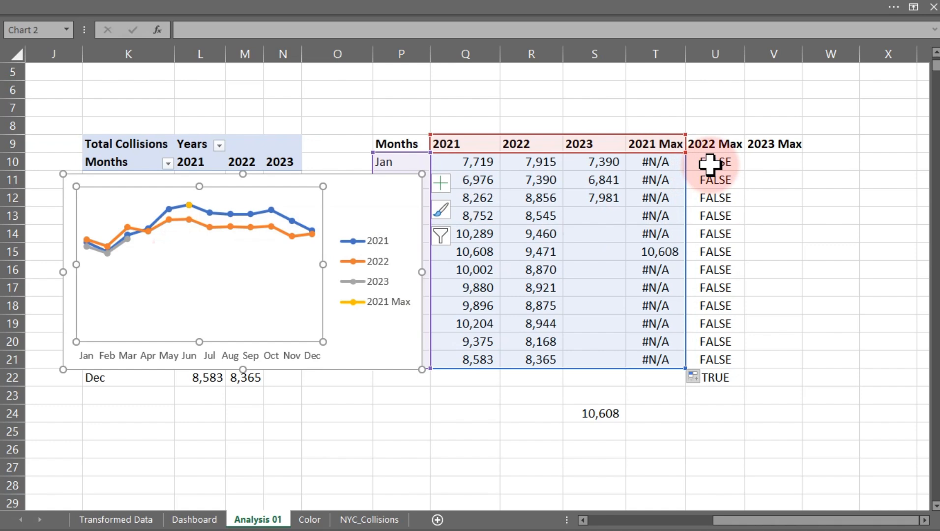
{"action": "left_click", "coordinate": [654, 165]}
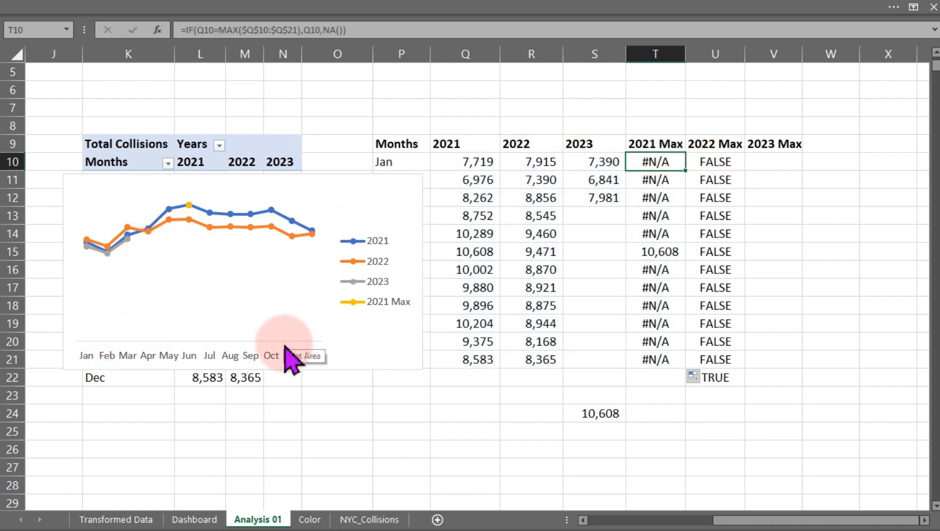
{"action": "left_click", "coordinate": [187, 207]}
{"action": "left_click", "coordinate": [188, 206]}
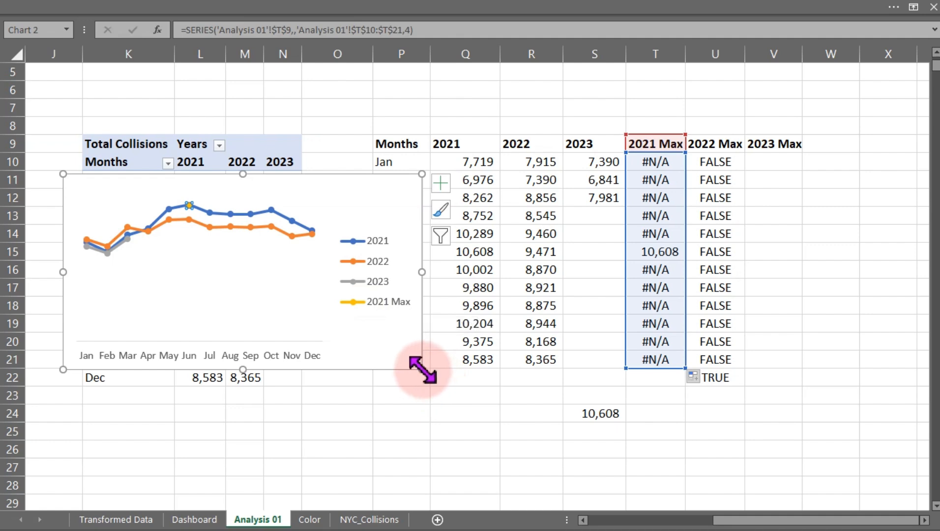
{"action": "left_click_drag", "start_coordinate": [422, 369], "coordinate": [603, 473]}
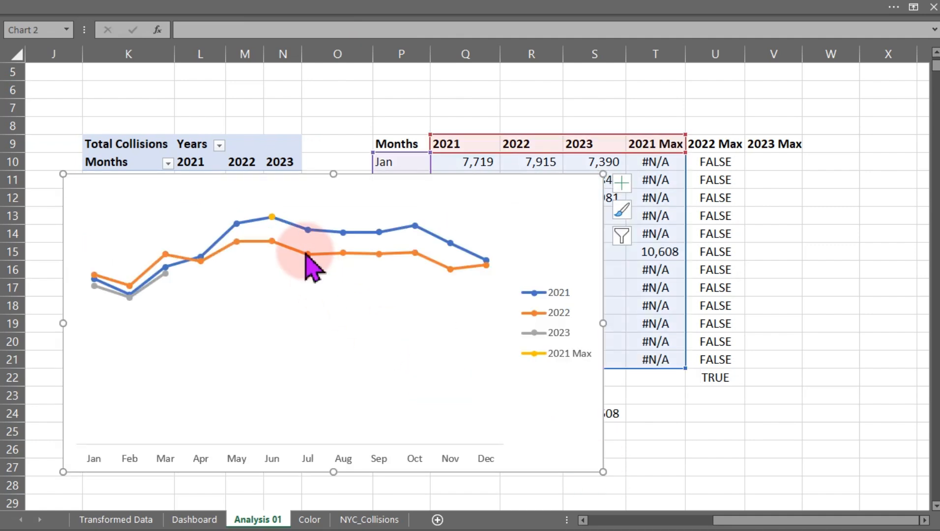
Open the Format Data Series settings for the 2021 line series.
{"action": "mouse_move", "coordinate": [272, 218]}
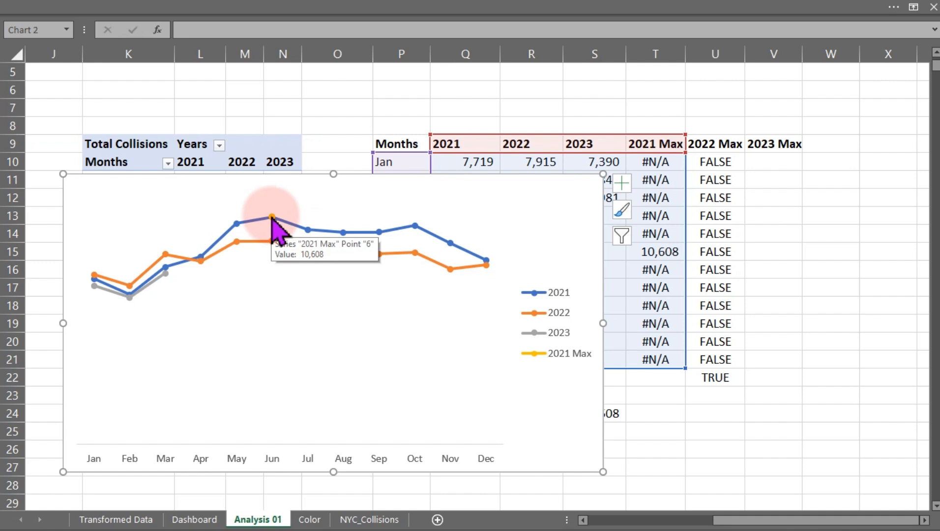
{"action": "left_click", "coordinate": [257, 221]}
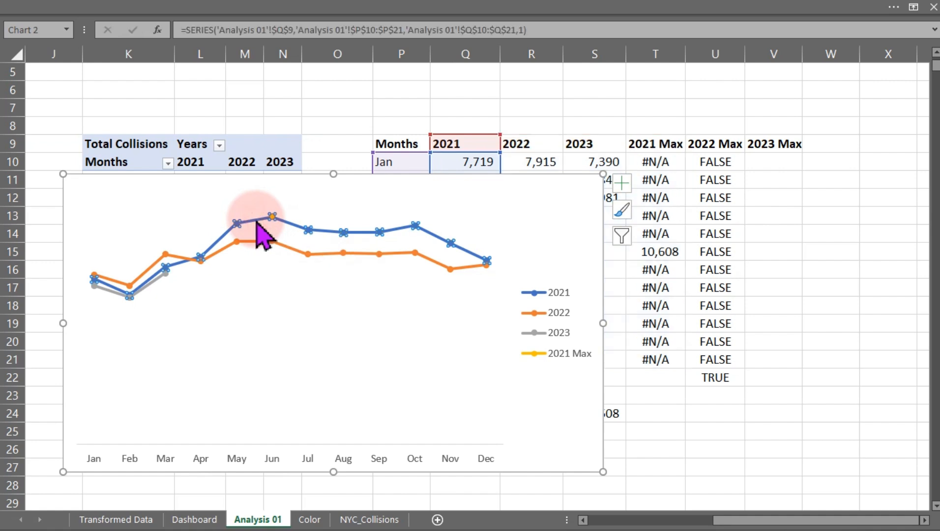
{"action": "double_click", "coordinate": [256, 221]}
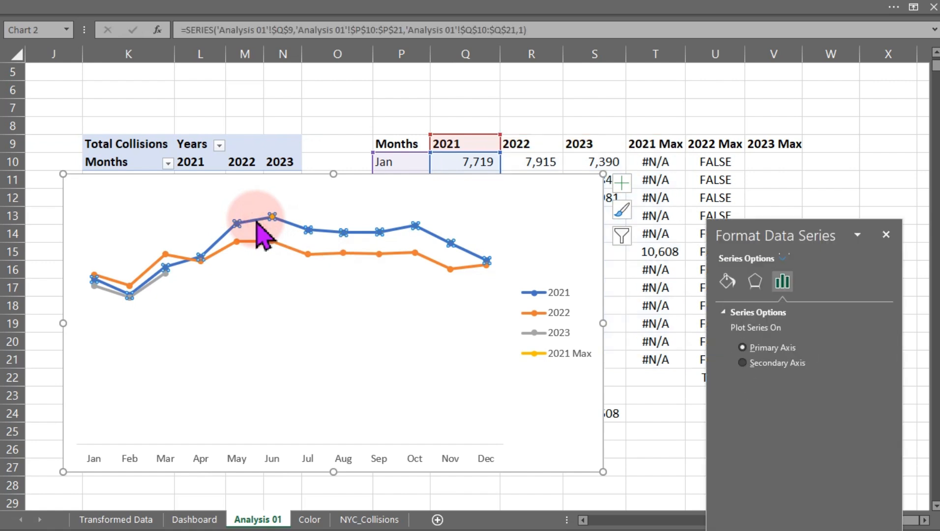
{"action": "left_click_drag", "start_coordinate": [752, 246], "coordinate": [679, 120]}
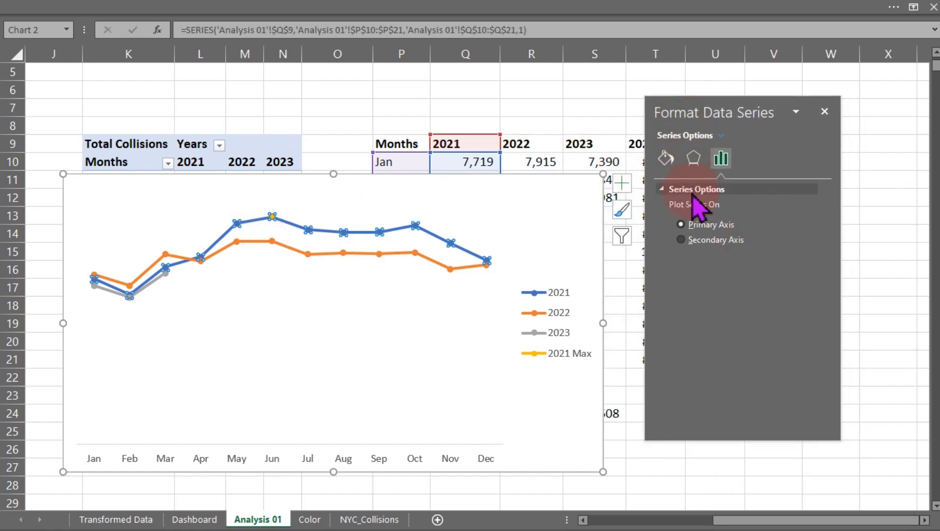
{"action": "left_click", "coordinate": [667, 158]}
{"action": "left_click", "coordinate": [799, 297]}
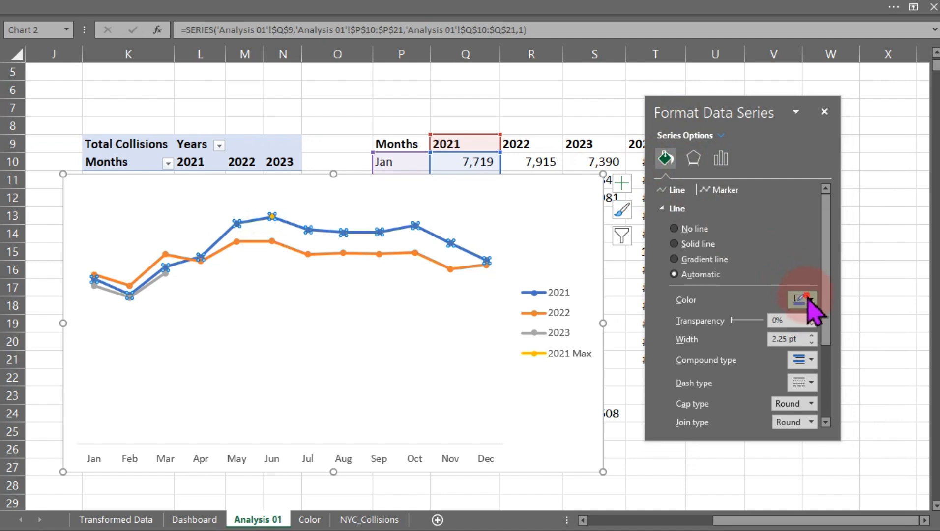
{"action": "left_click", "coordinate": [809, 299]}
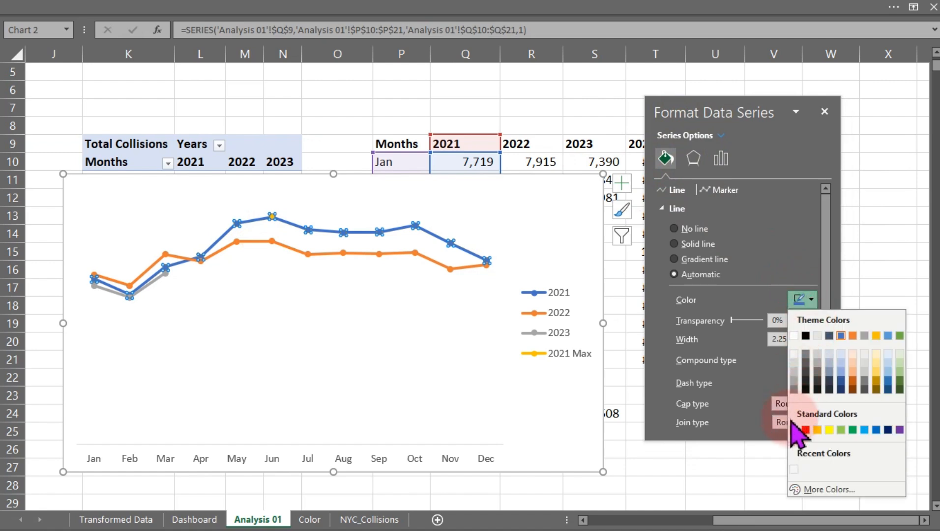
{"action": "left_click", "coordinate": [610, 429]}
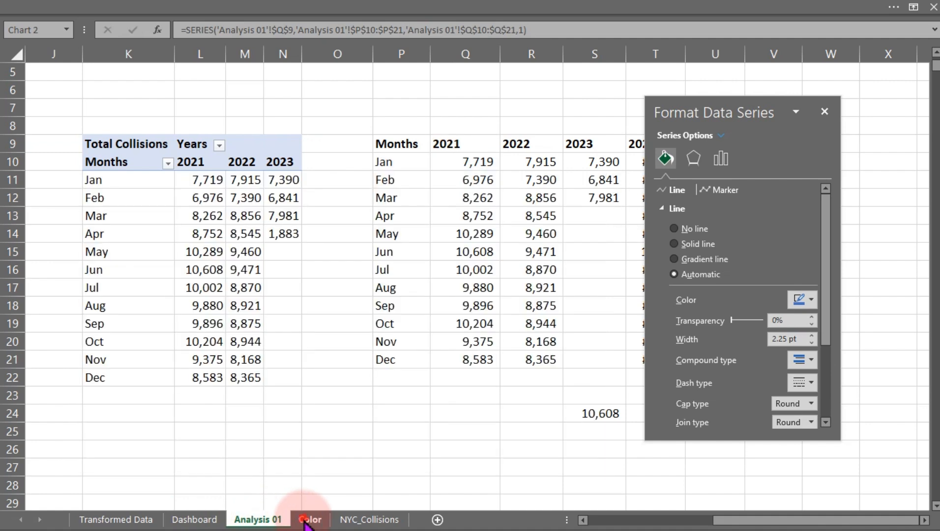
Copy the hex code #C0392B from the dark red shape's custom fill color on the Color sheet.
{"action": "left_click", "coordinate": [310, 519]}
{"action": "left_click", "coordinate": [216, 317]}
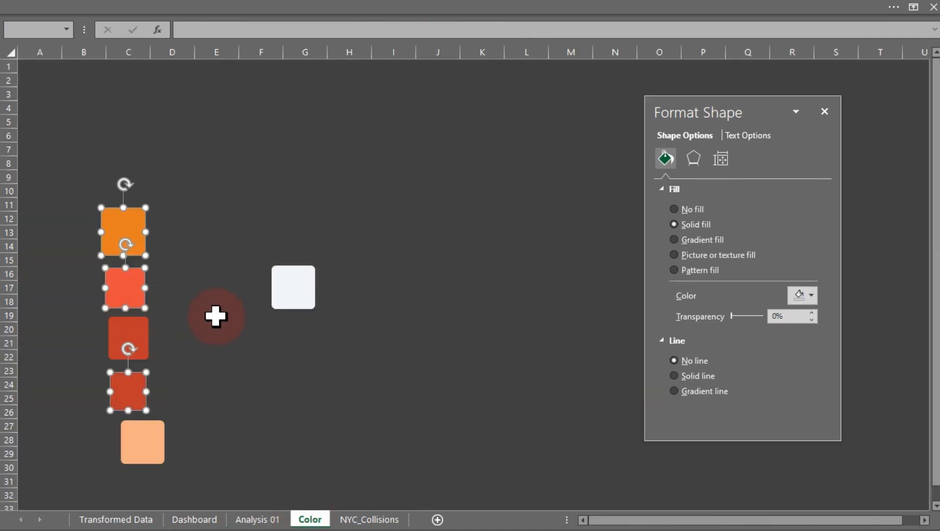
{"action": "left_click", "coordinate": [136, 344]}
{"action": "left_click", "coordinate": [802, 295]}
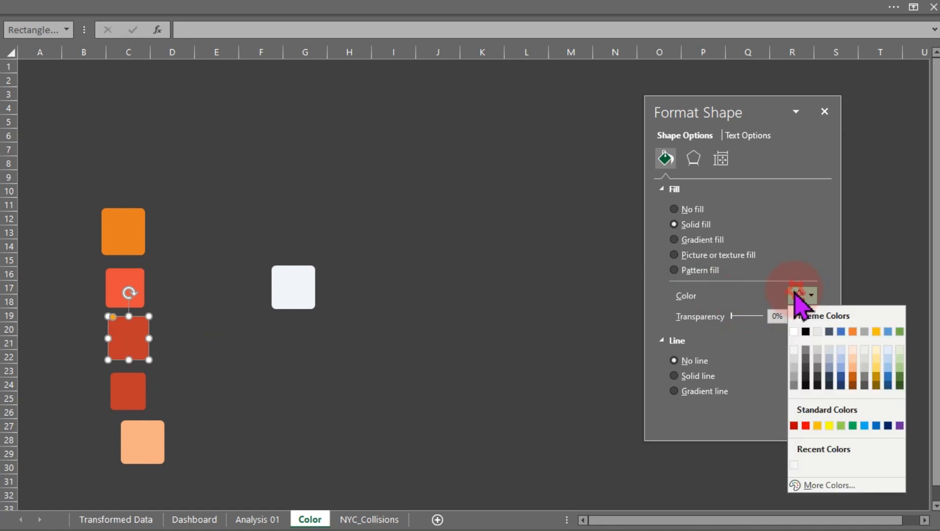
{"action": "left_click", "coordinate": [815, 485]}
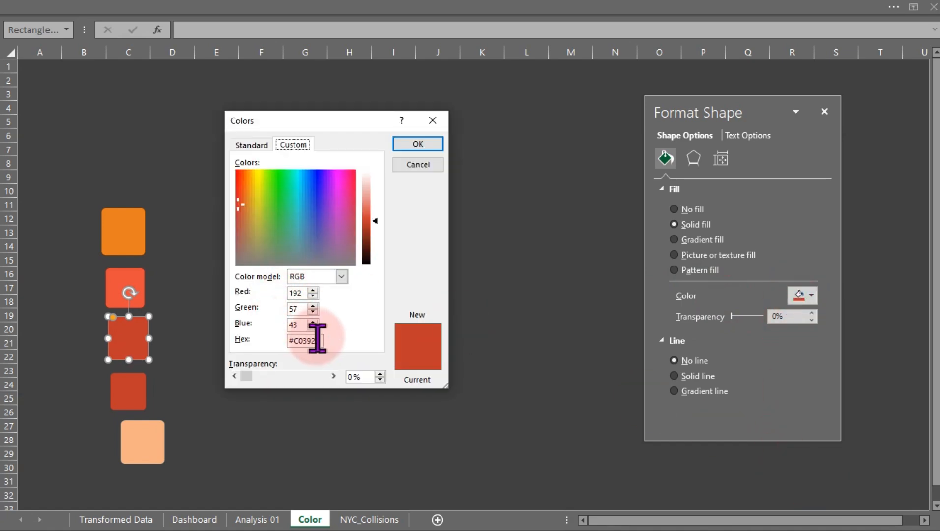
{"action": "left_click", "coordinate": [323, 340]}
{"action": "left_click_drag", "start_coordinate": [323, 341], "coordinate": [267, 340]}
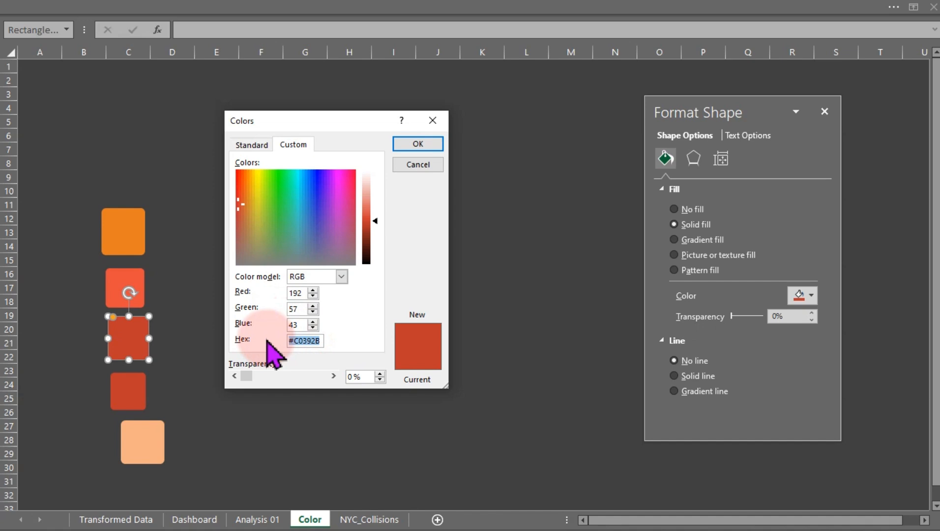
{"action": "left_click", "coordinate": [433, 156]}
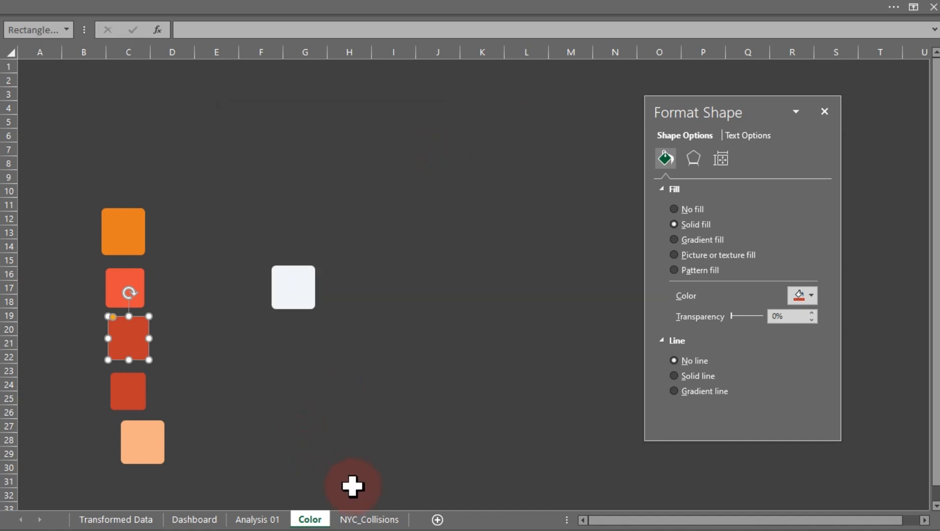
Back on Analysis 01, set the 2021 series line color to custom hex #C0392B.
{"action": "left_click", "coordinate": [235, 521]}
{"action": "left_click", "coordinate": [246, 235]}
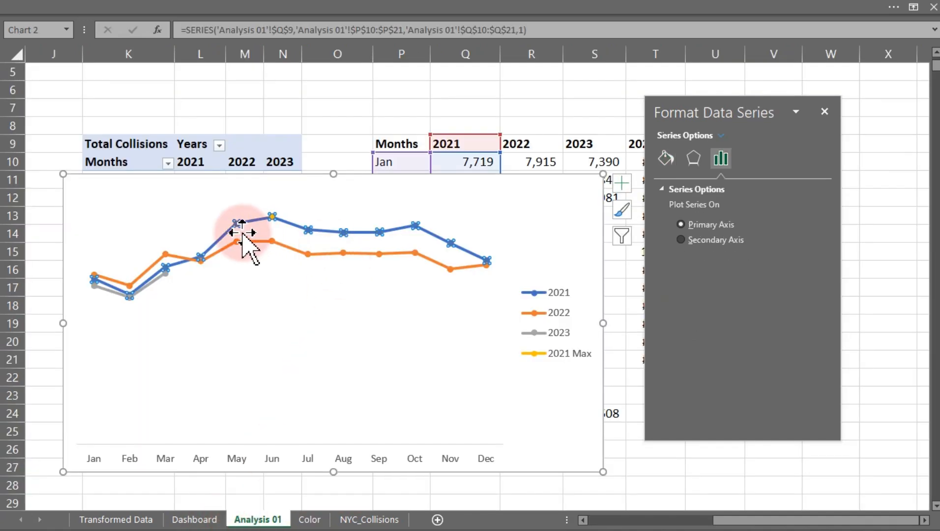
{"action": "left_click", "coordinate": [603, 241]}
{"action": "left_click", "coordinate": [357, 228]}
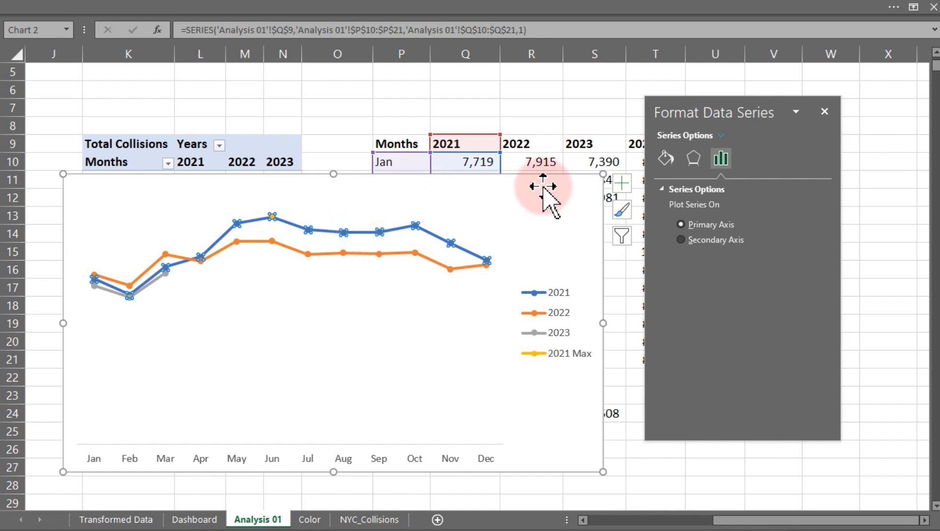
{"action": "left_click", "coordinate": [536, 124]}
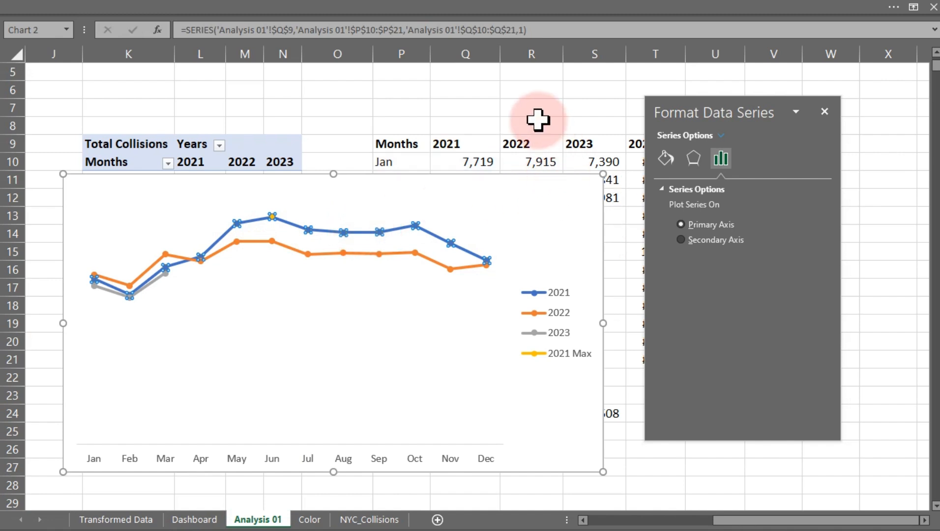
{"action": "left_click", "coordinate": [394, 230]}
{"action": "left_click", "coordinate": [665, 160]}
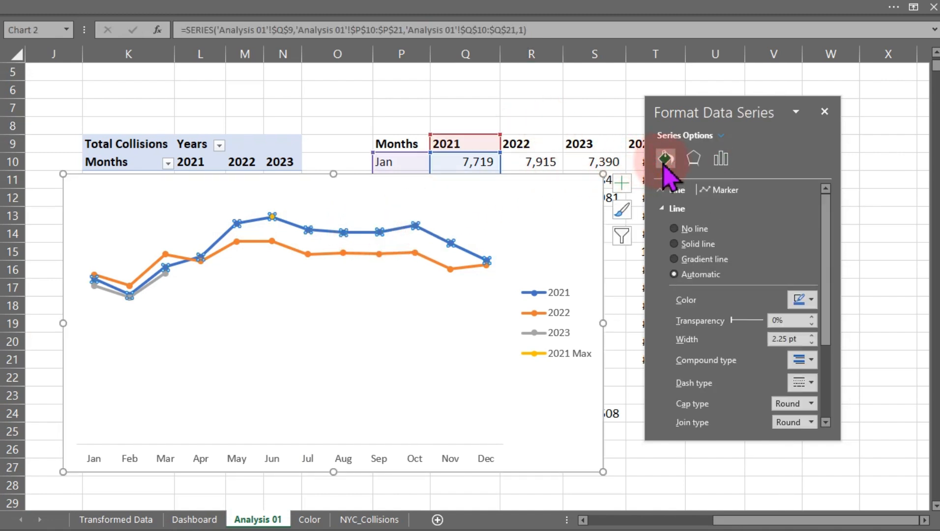
{"action": "left_click", "coordinate": [809, 300]}
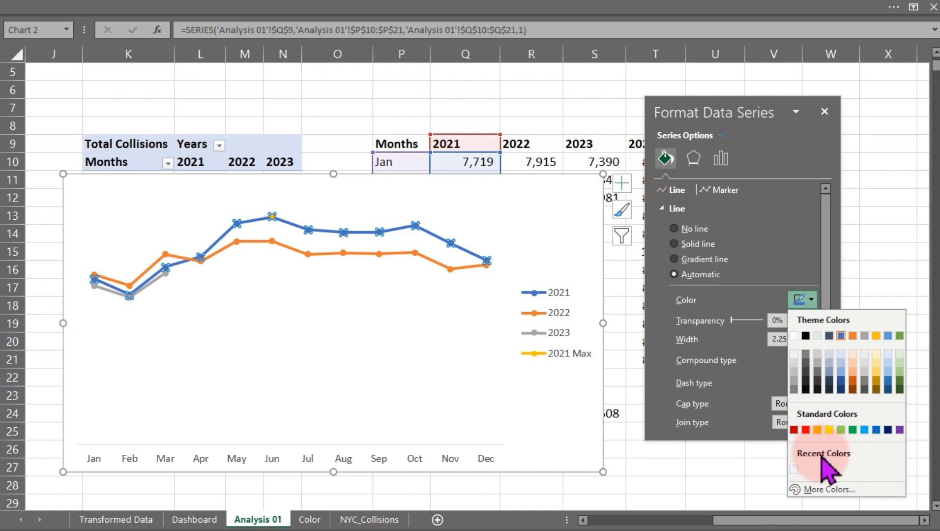
{"action": "left_click", "coordinate": [829, 489]}
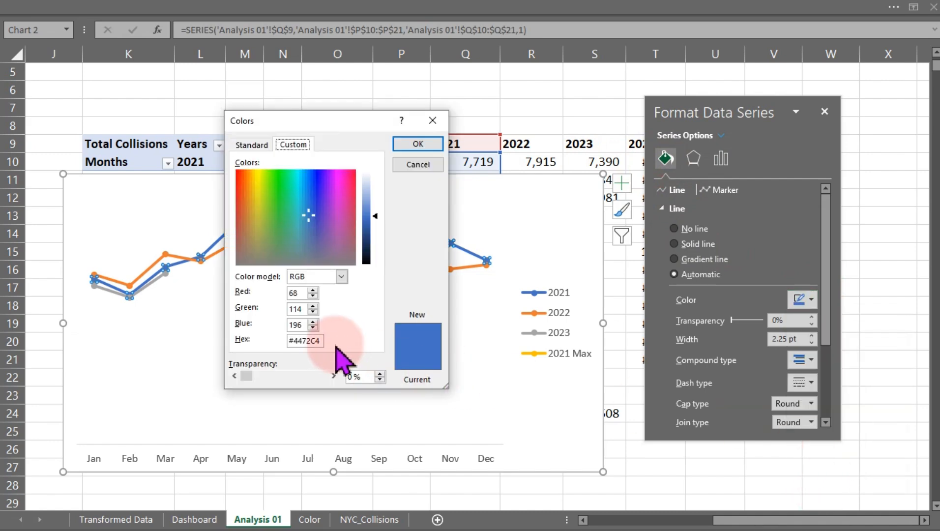
{"action": "left_click_drag", "start_coordinate": [324, 340], "coordinate": [279, 339]}
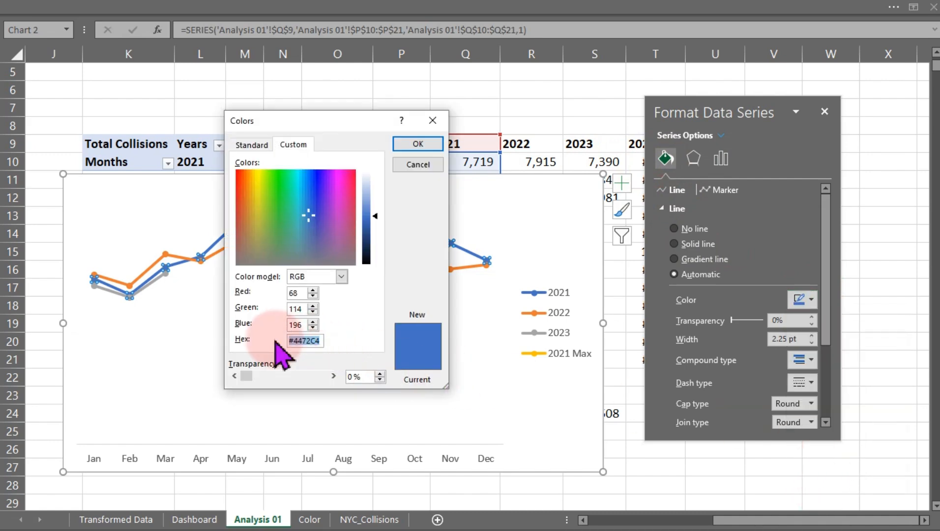
{"action": "left_click", "coordinate": [306, 308]}
{"action": "left_click", "coordinate": [418, 144]}
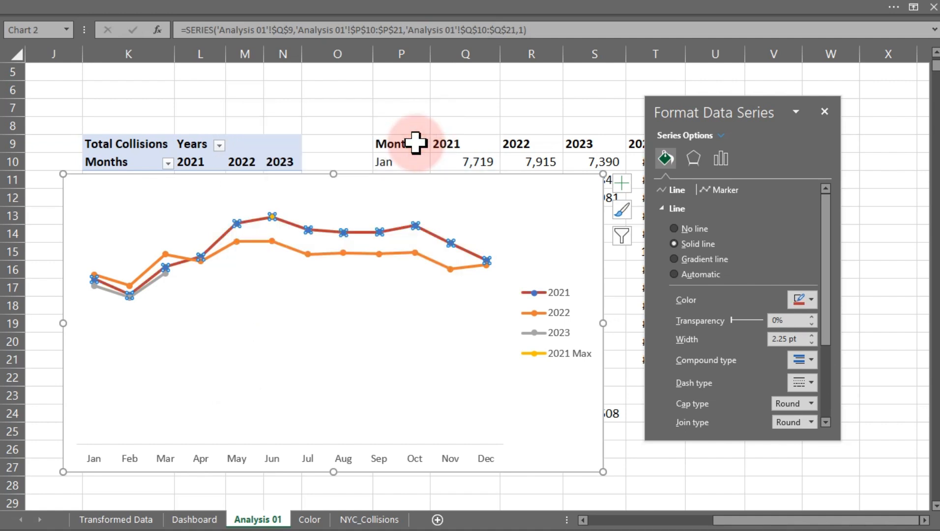
{"action": "left_click", "coordinate": [426, 104]}
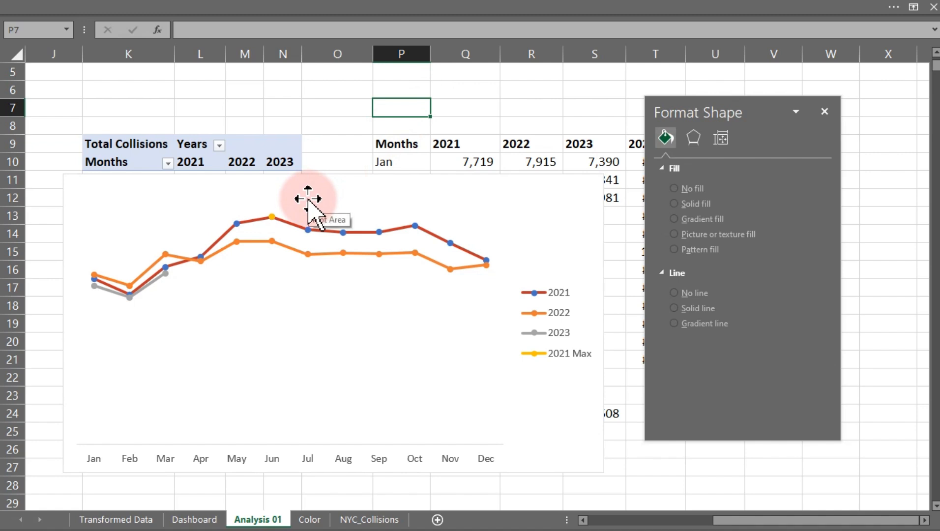
{"action": "left_click", "coordinate": [308, 230]}
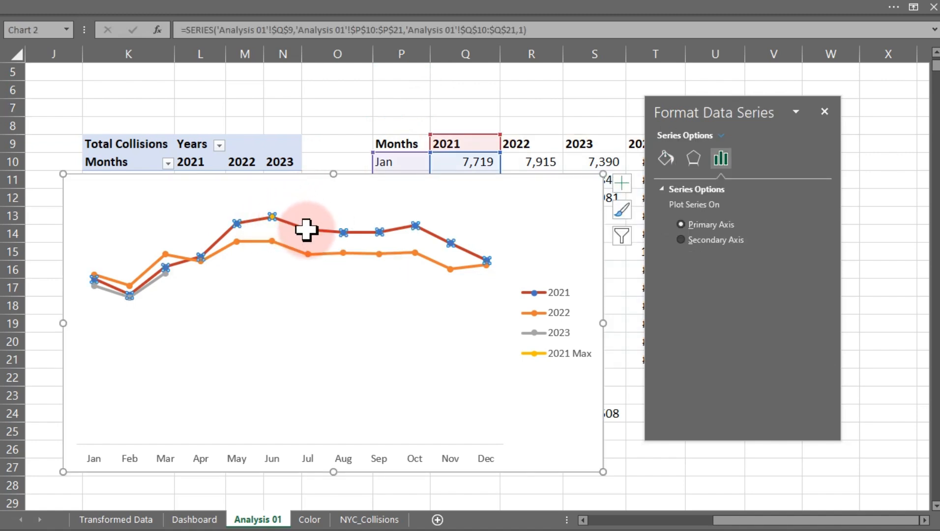
{"action": "key", "text": "Delete"}
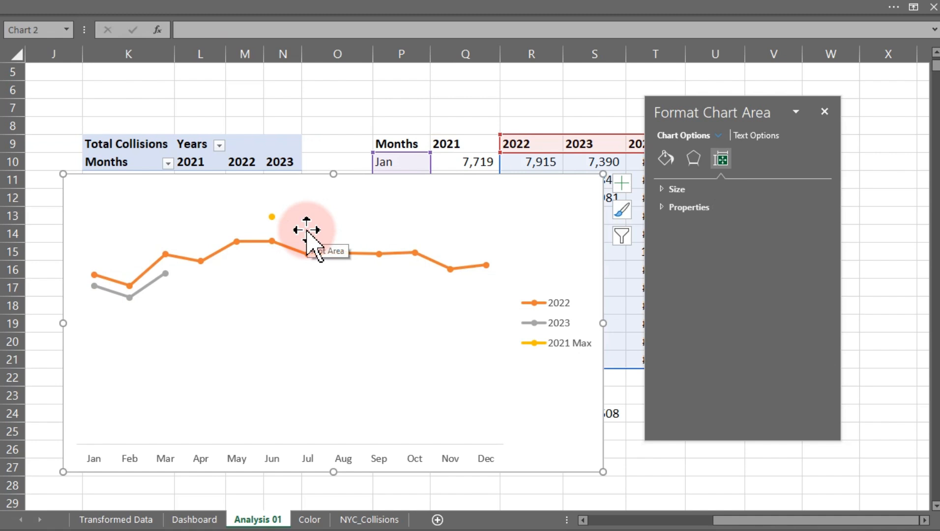
{"action": "key", "text": "ctrl+z"}
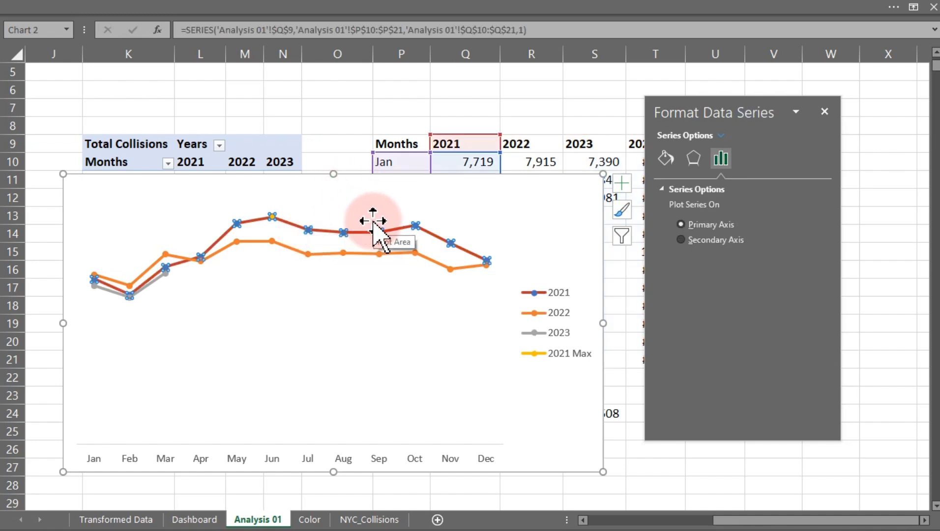
Hide the 2021 series markers by setting marker fill to No fill and marker border to No line.
{"action": "left_click", "coordinate": [670, 164]}
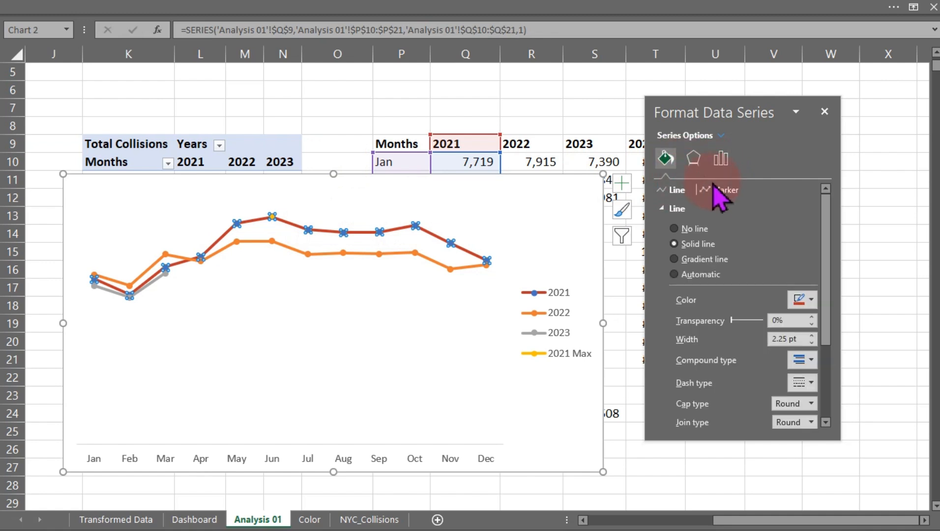
{"action": "left_click", "coordinate": [675, 229]}
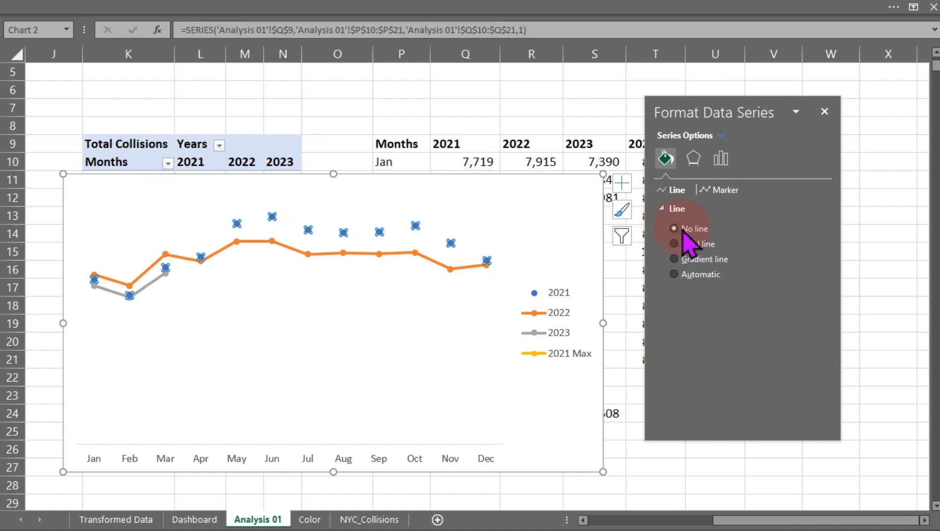
{"action": "left_click", "coordinate": [684, 243]}
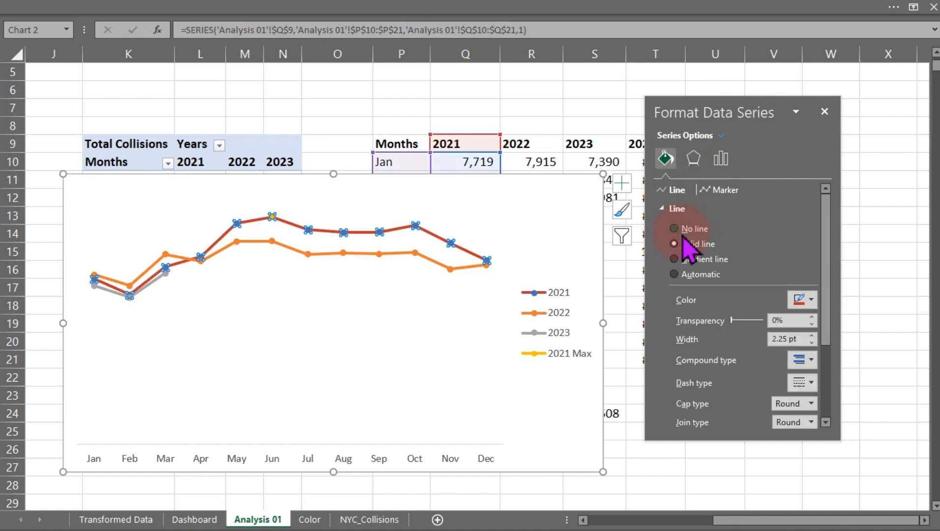
{"action": "left_click", "coordinate": [675, 206]}
{"action": "left_click", "coordinate": [718, 189]}
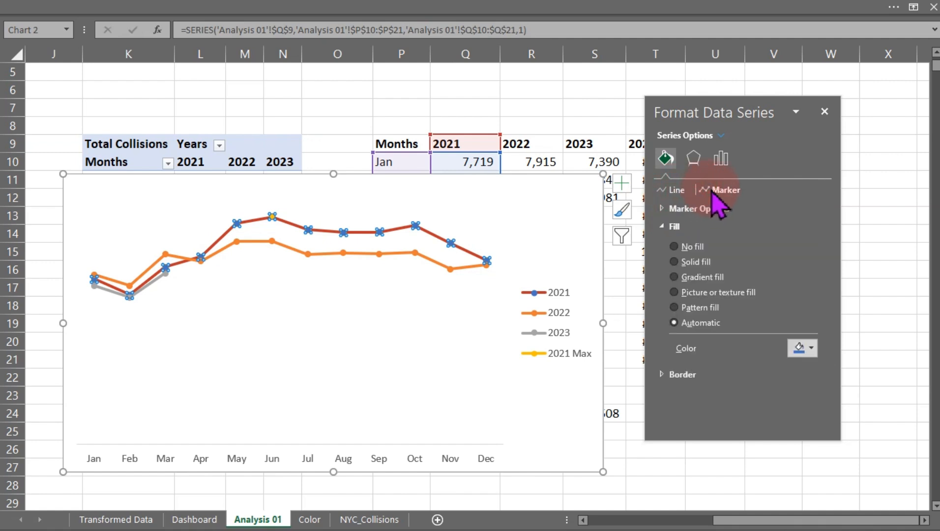
{"action": "left_click", "coordinate": [668, 225]}
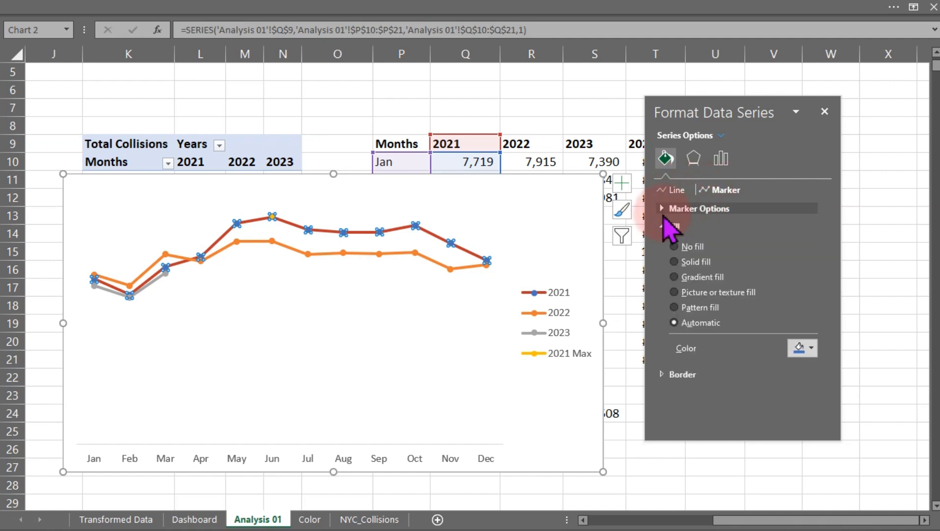
{"action": "left_click", "coordinate": [675, 247]}
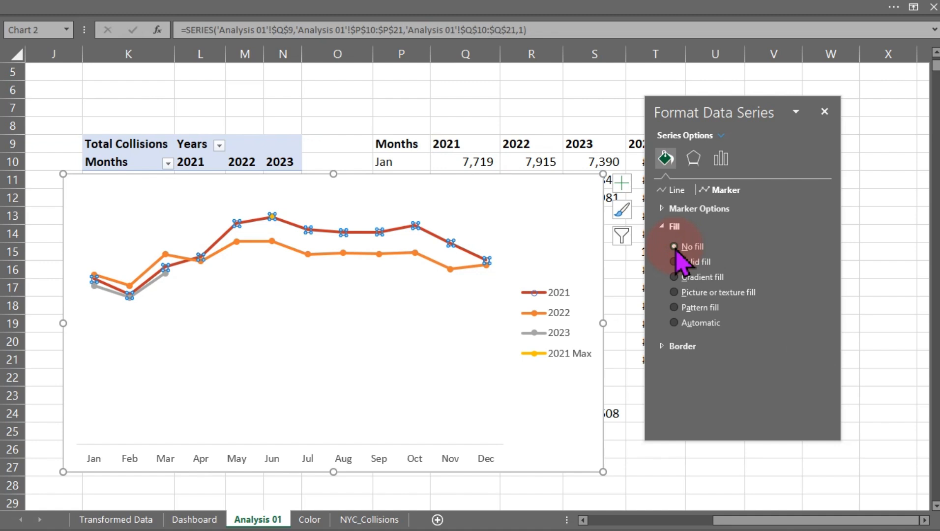
{"action": "left_click", "coordinate": [682, 349]}
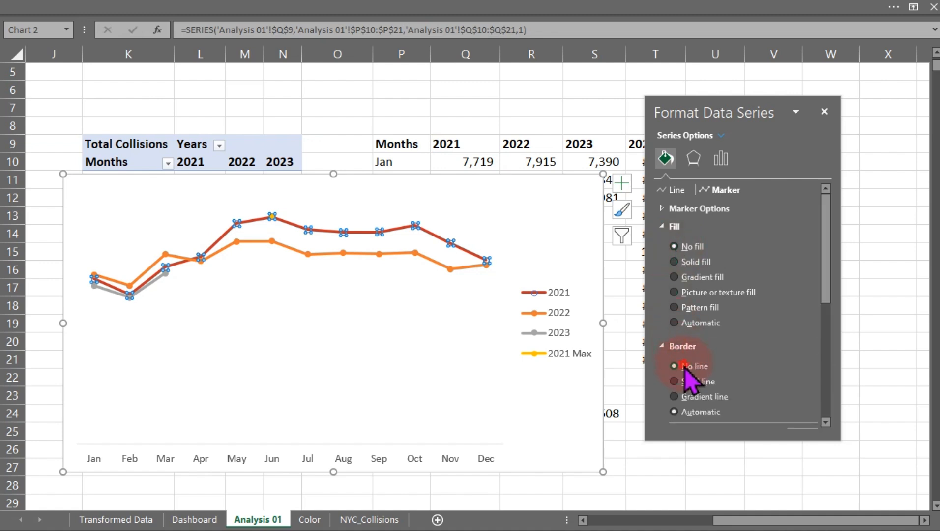
{"action": "left_click", "coordinate": [684, 366]}
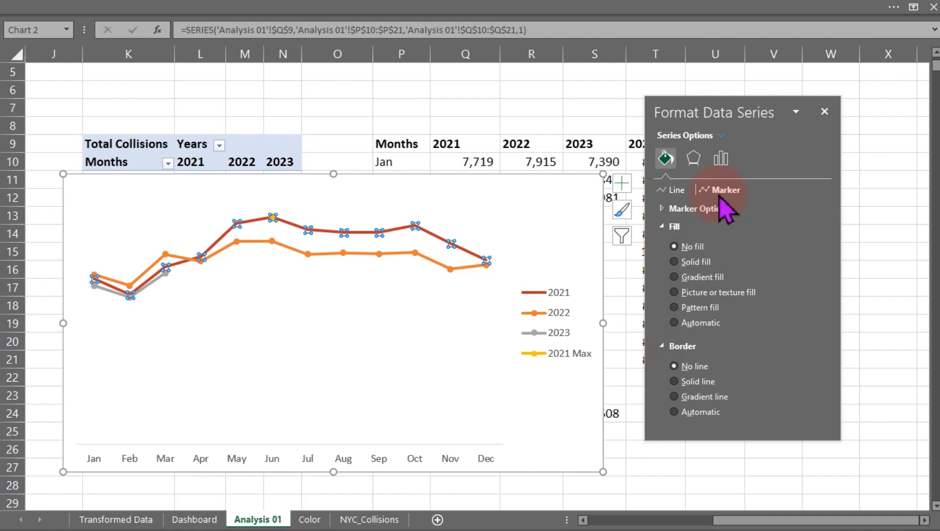
{"action": "left_click", "coordinate": [448, 101]}
Give the 2021 Max series a built-in size 10 marker filled with the recent dark red color.
{"action": "mouse_move", "coordinate": [273, 220]}
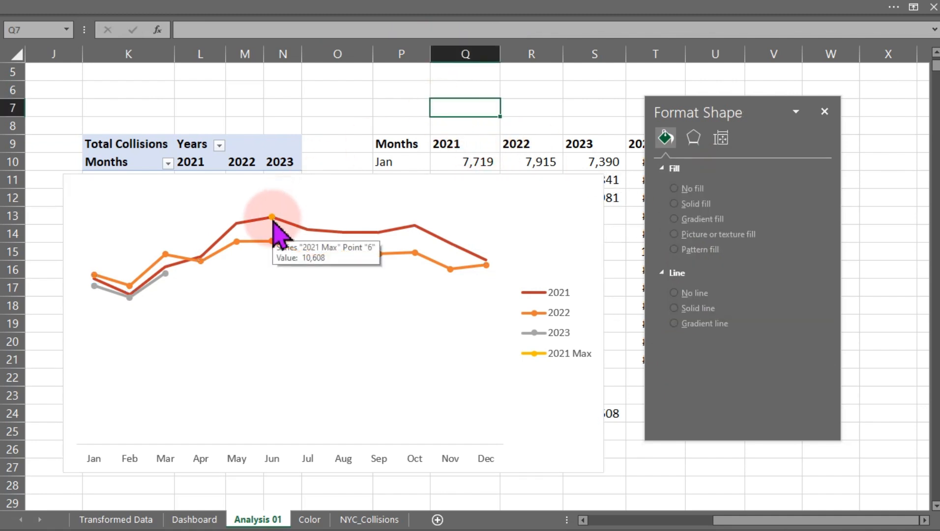
{"action": "left_click", "coordinate": [272, 218]}
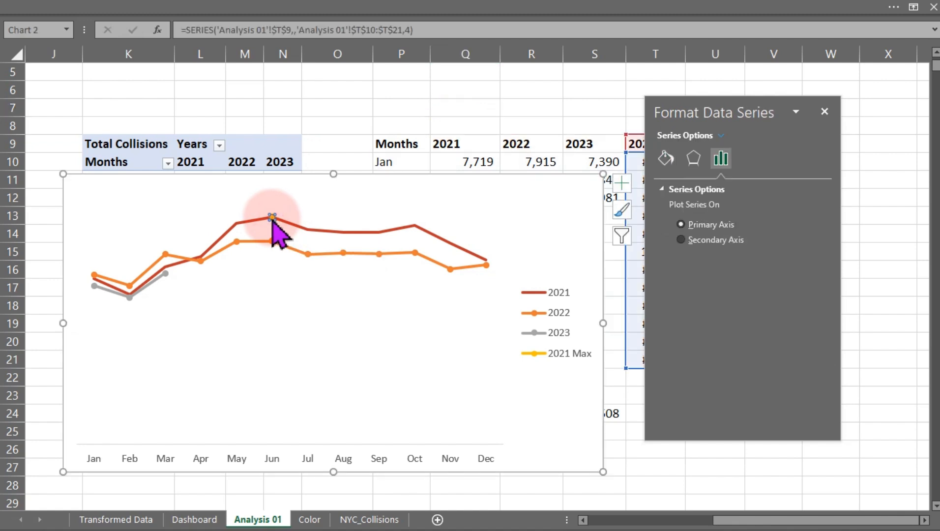
{"action": "left_click", "coordinate": [666, 158]}
{"action": "left_click", "coordinate": [733, 190]}
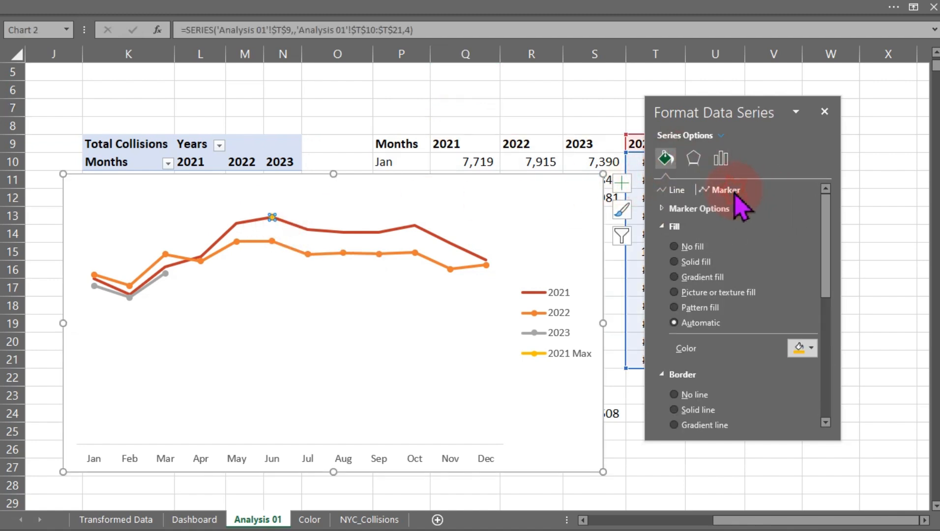
{"action": "left_click", "coordinate": [678, 209]}
{"action": "left_click", "coordinate": [706, 266]}
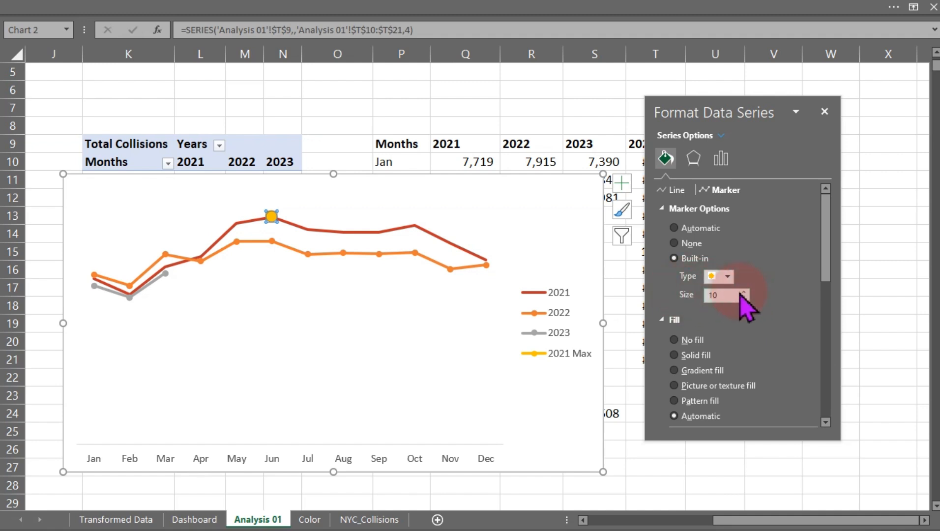
{"action": "left_click_drag", "start_coordinate": [826, 261], "coordinate": [824, 311]}
{"action": "left_click", "coordinate": [810, 311]}
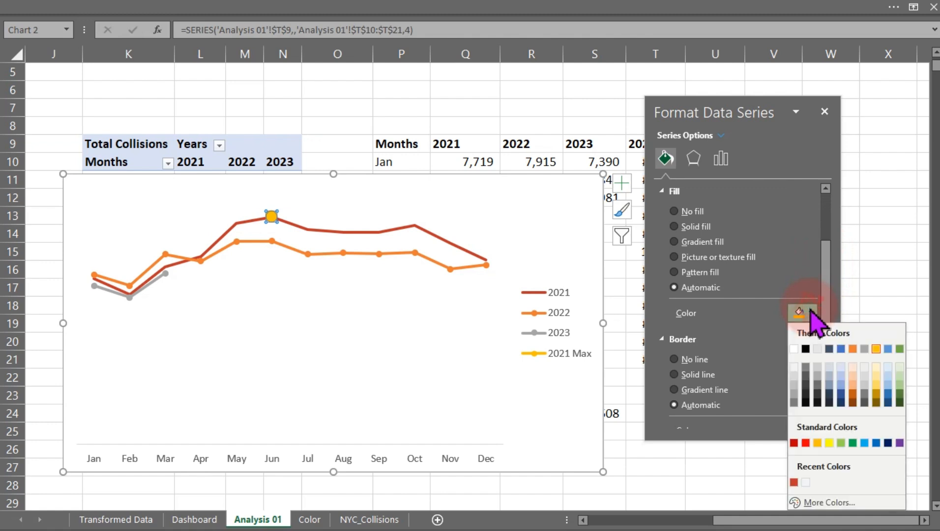
{"action": "left_click", "coordinate": [793, 482]}
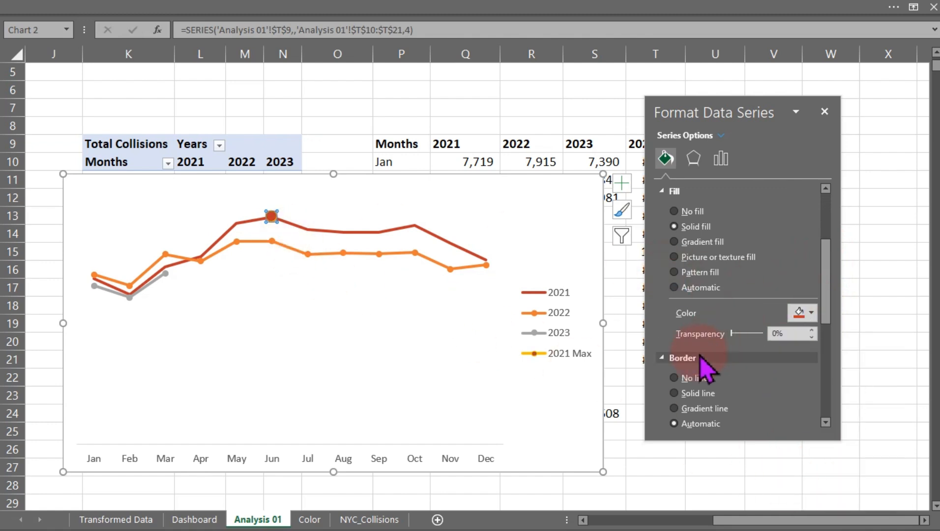
Set the 2021 Max marker border color to the recent dark red and close the formatting pane.
{"action": "left_click_drag", "start_coordinate": [828, 263], "coordinate": [830, 317]}
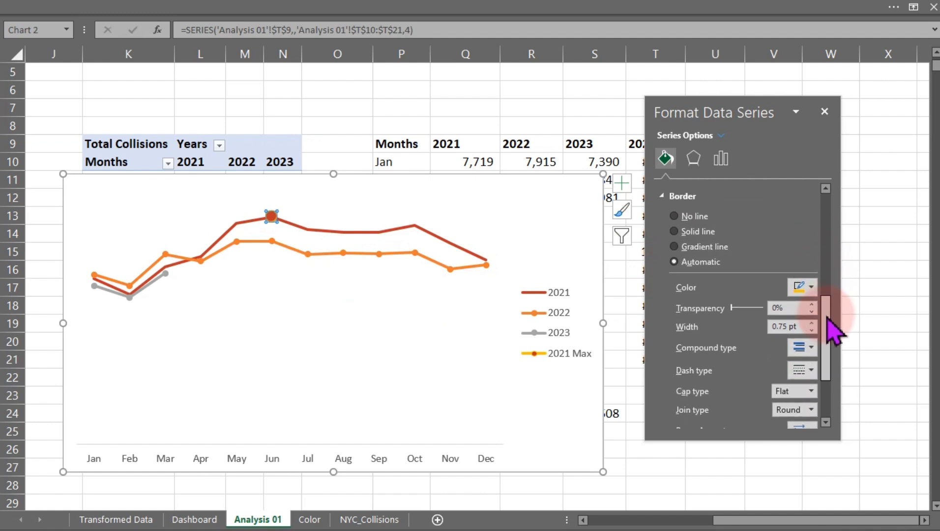
{"action": "left_click", "coordinate": [811, 288]}
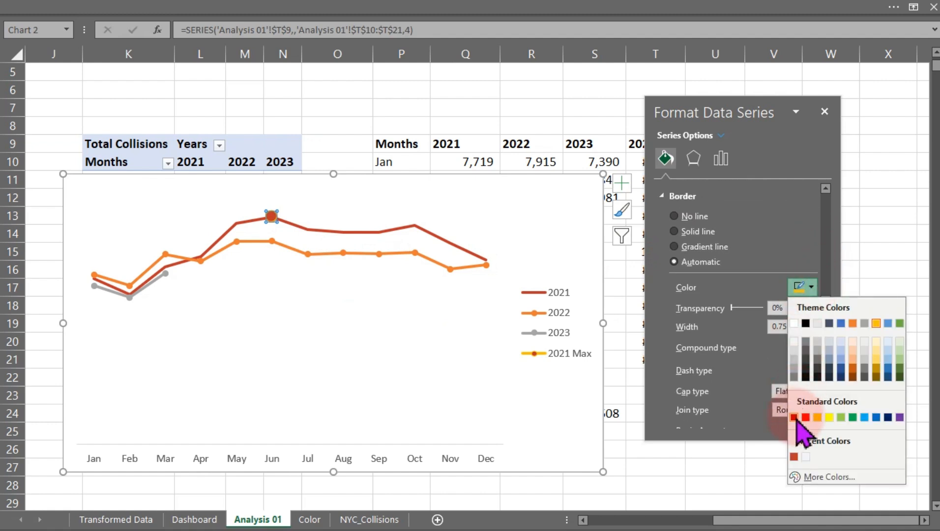
{"action": "left_click", "coordinate": [794, 459]}
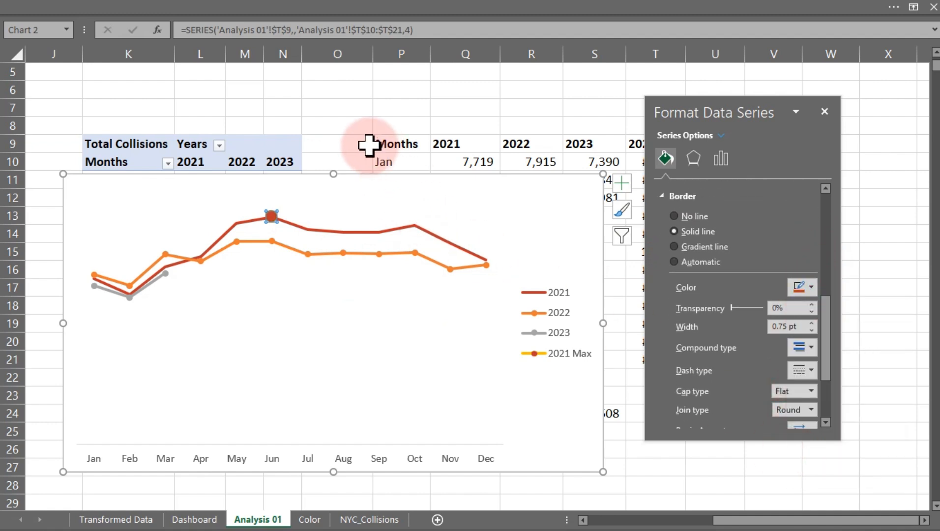
{"action": "left_click", "coordinate": [349, 136]}
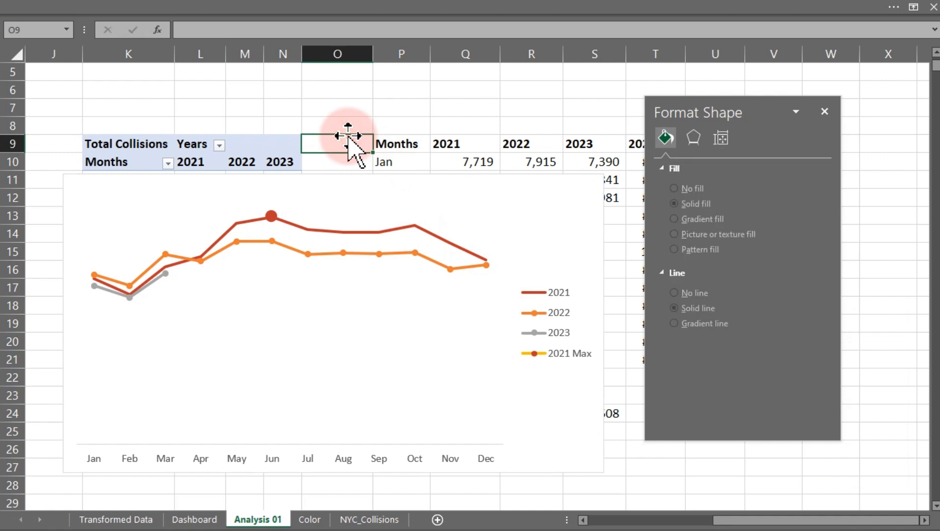
{"action": "mouse_move", "coordinate": [276, 218]}
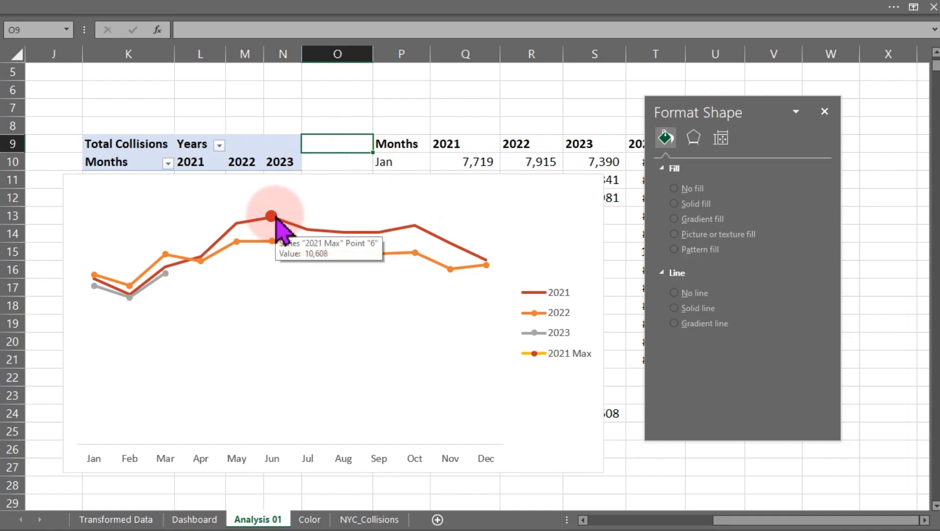
{"action": "left_click", "coordinate": [824, 110]}
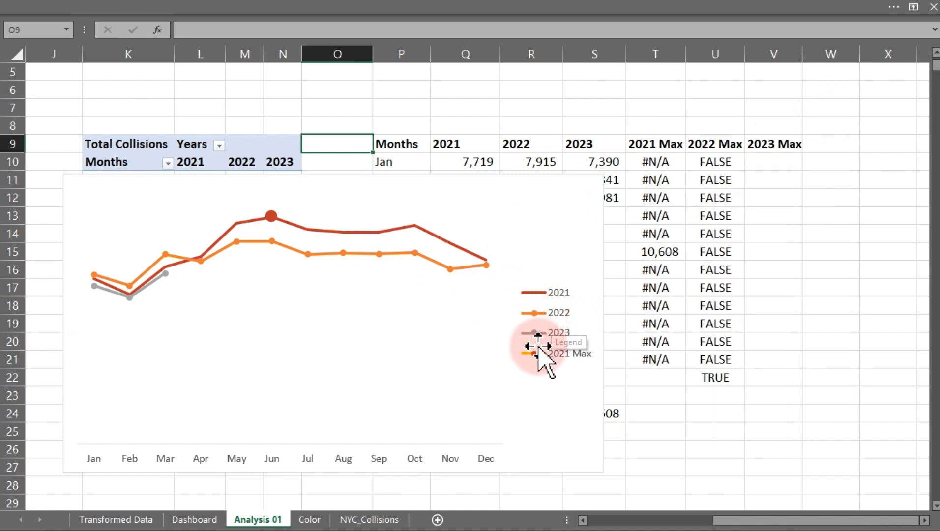
Delete the 2021 Max entry from the chart legend and move the chart further left.
{"action": "left_click", "coordinate": [563, 361]}
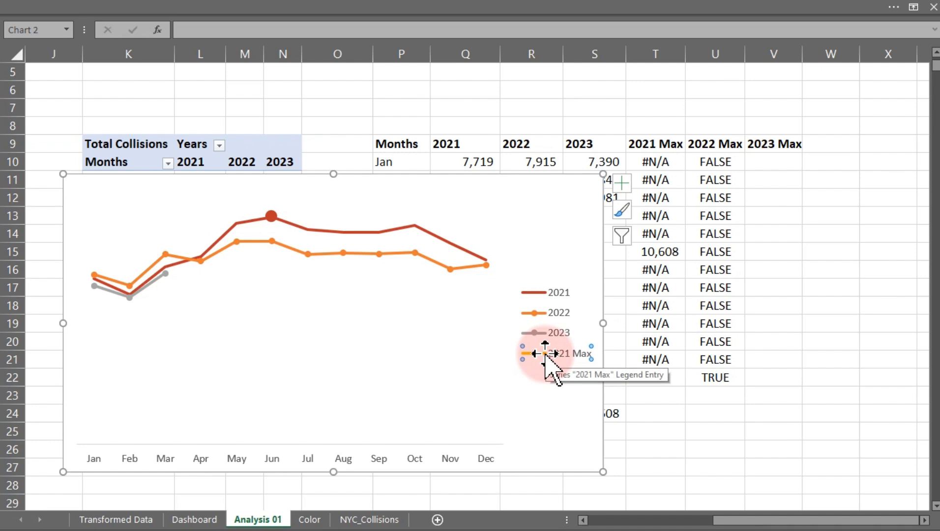
{"action": "key", "text": "Delete"}
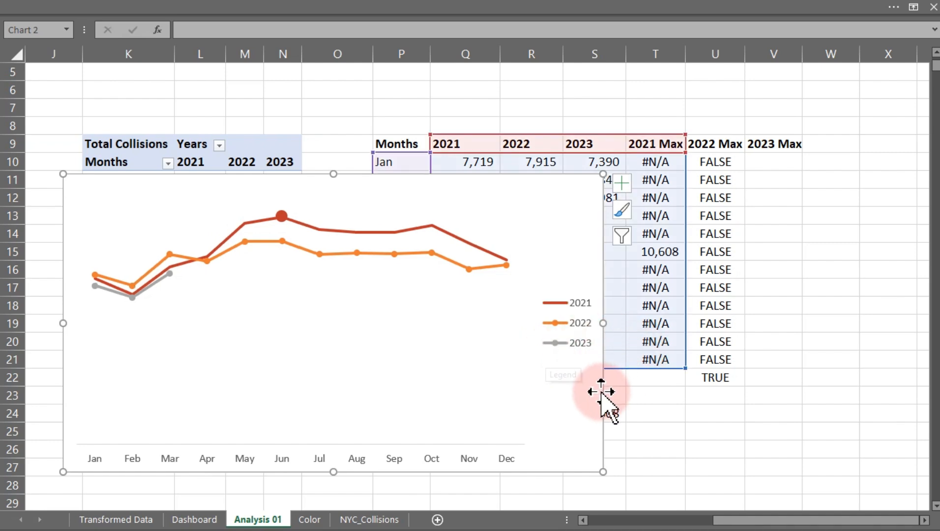
{"action": "left_click_drag", "start_coordinate": [599, 392], "coordinate": [516, 392]}
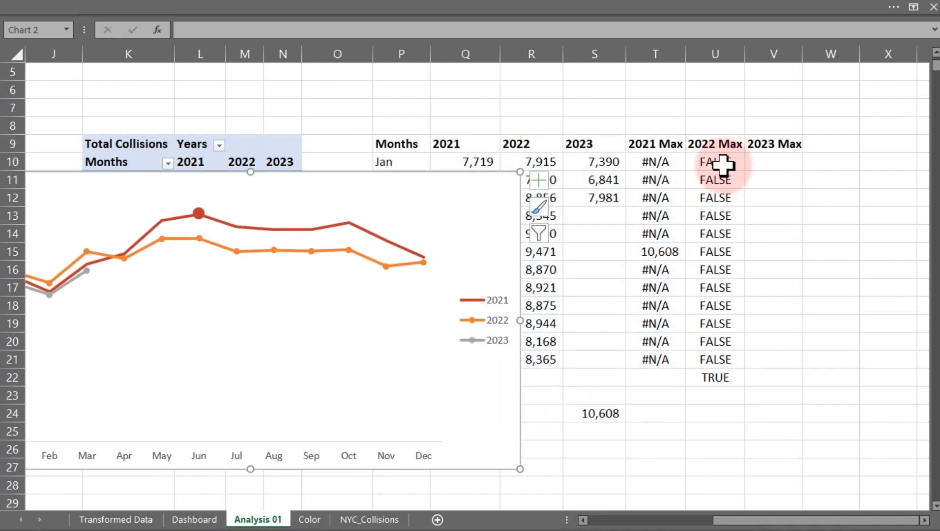
Clear the old values under the 2022 Max header in column U.
{"action": "left_click_drag", "start_coordinate": [713, 163], "coordinate": [724, 420]}
{"action": "key", "text": "Delete"}
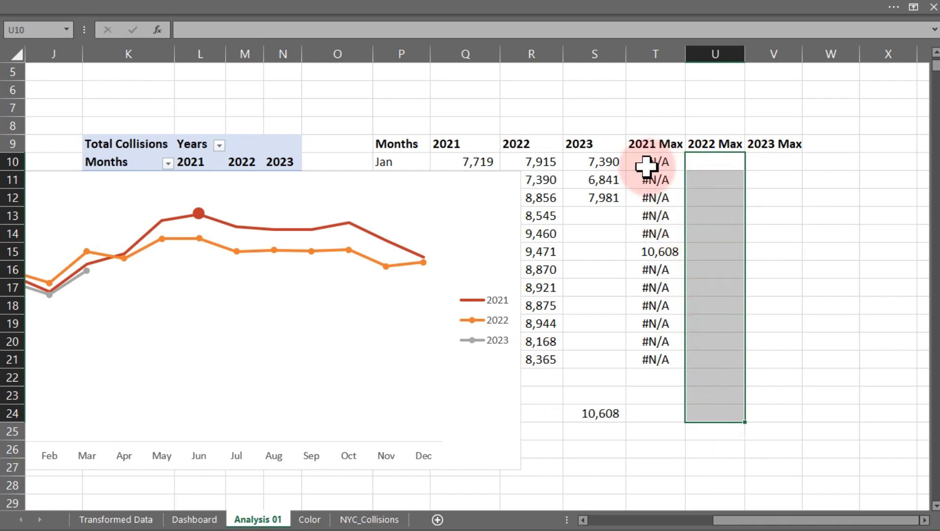
Shrink the chart by resizing it from its top-right corner.
{"action": "left_click", "coordinate": [499, 231]}
{"action": "left_click_drag", "start_coordinate": [524, 169], "coordinate": [357, 280]}
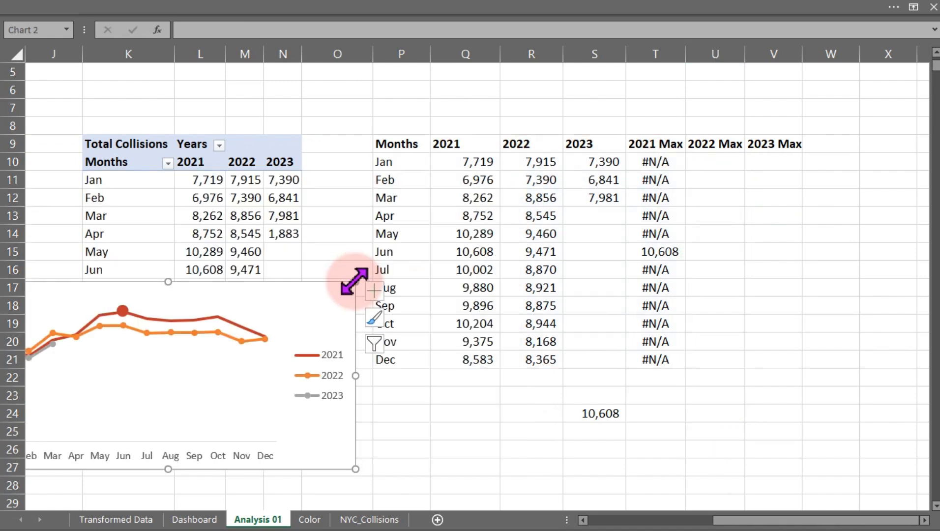
Copy the 2021 Max formula text from T10 and paste it into U10 and V10.
{"action": "double_click", "coordinate": [666, 167]}
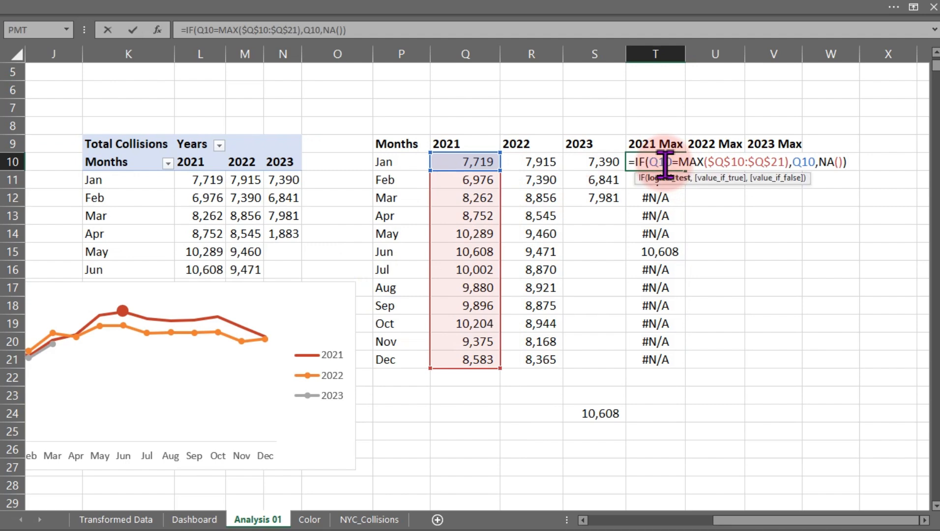
{"action": "left_click_drag", "start_coordinate": [632, 162], "coordinate": [896, 156]}
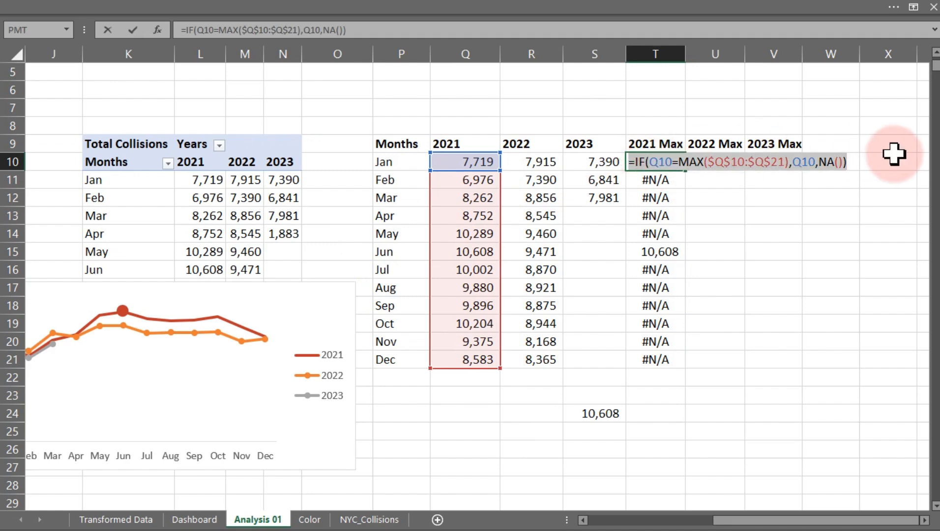
{"action": "key", "text": "Escape"}
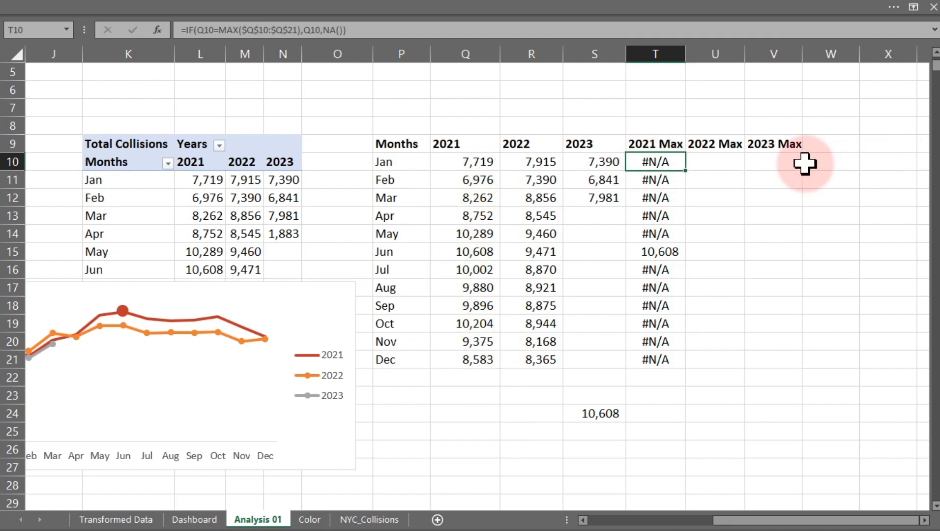
{"action": "left_click", "coordinate": [726, 164]}
{"action": "key", "text": "ctrl+v"}
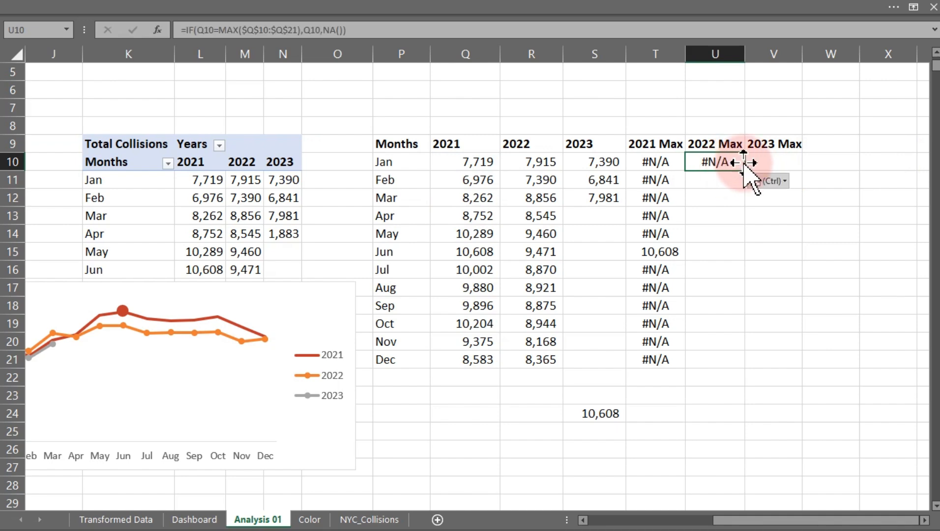
{"action": "left_click", "coordinate": [774, 161]}
{"action": "key", "text": "ctrl+v"}
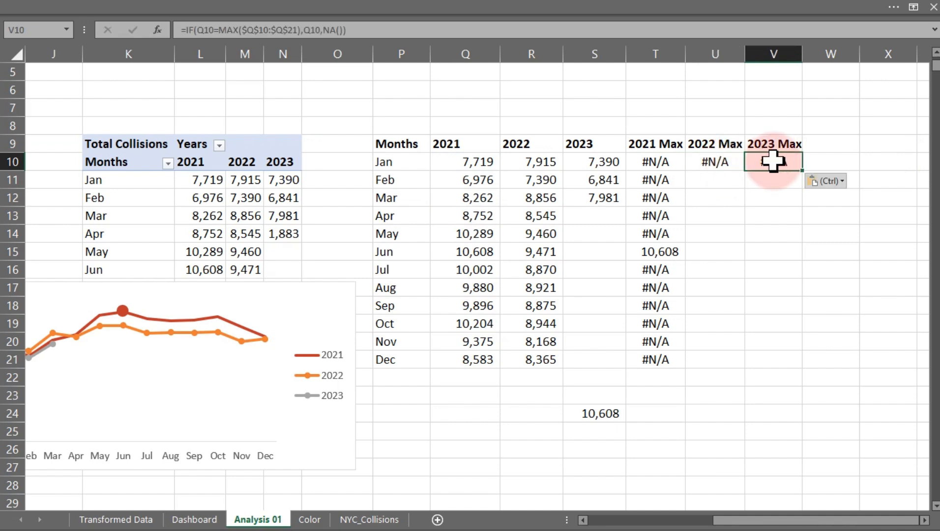
Edit the U10 formula to reference column R: =IF(R10=MAX($R$10:$R$21),R10,NA()).
{"action": "double_click", "coordinate": [717, 161]}
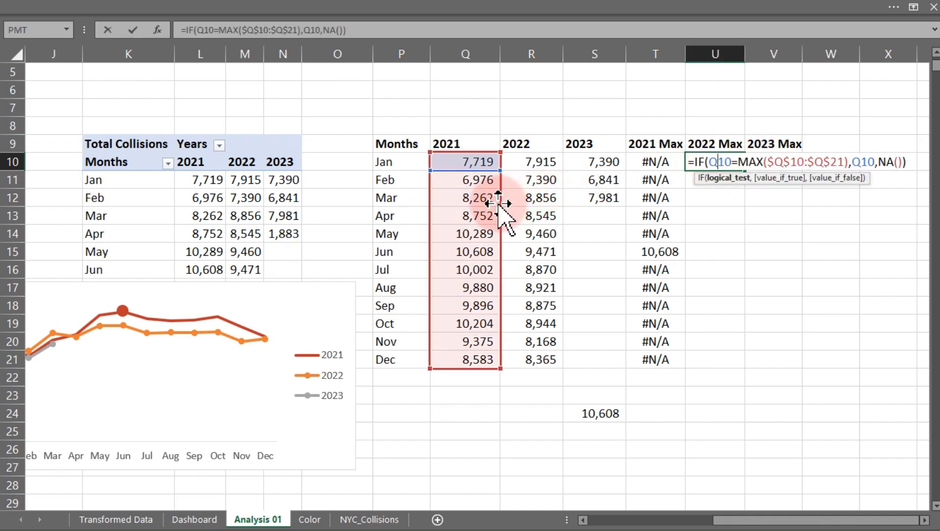
{"action": "left_click_drag", "start_coordinate": [506, 221], "coordinate": [521, 204]}
{"action": "left_click_drag", "start_coordinate": [469, 170], "coordinate": [512, 173]}
{"action": "key", "text": "Return"}
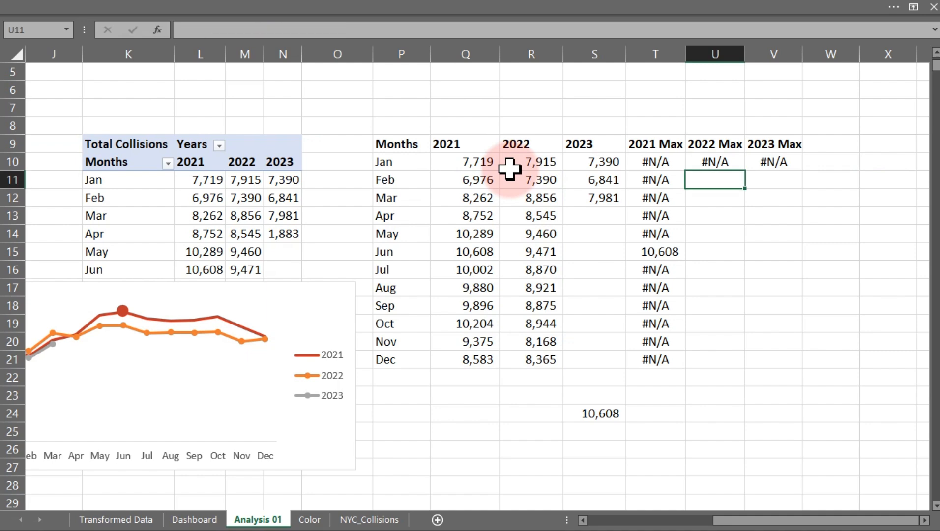
Edit the V10 formula to reference column S: =IF(S10=MAX($S$10:$S$21),S10,NA()).
{"action": "left_click", "coordinate": [782, 160]}
{"action": "double_click", "coordinate": [782, 160]}
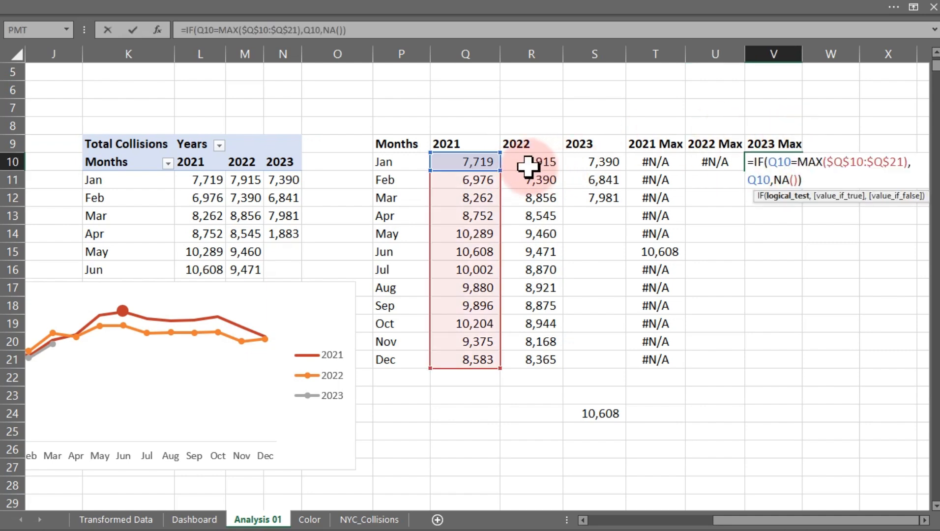
{"action": "left_click_drag", "start_coordinate": [502, 204], "coordinate": [602, 197]}
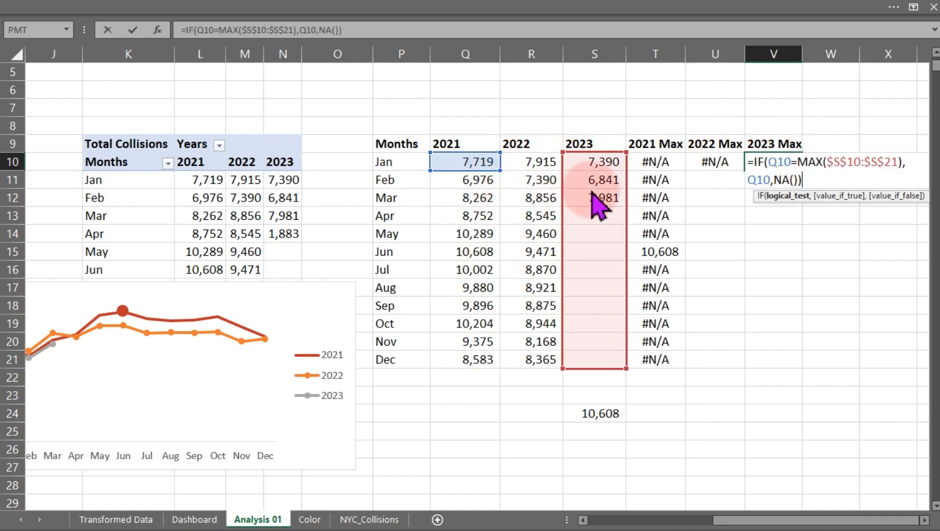
{"action": "left_click_drag", "start_coordinate": [480, 168], "coordinate": [573, 172]}
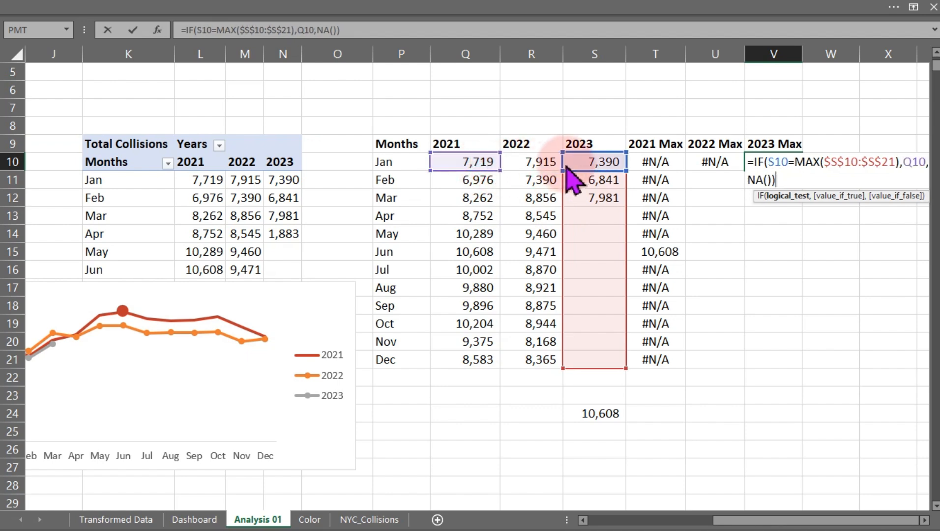
{"action": "left_click_drag", "start_coordinate": [476, 172], "coordinate": [580, 182]}
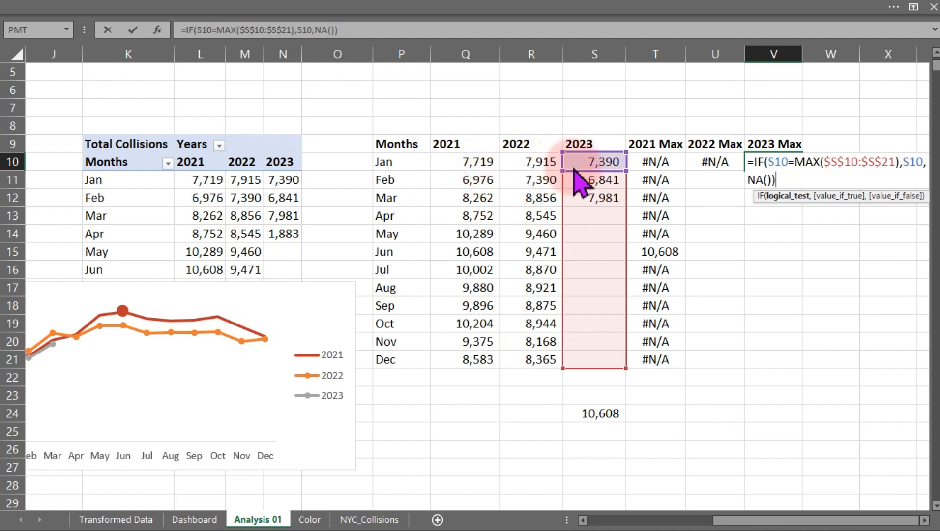
{"action": "key", "text": "Return"}
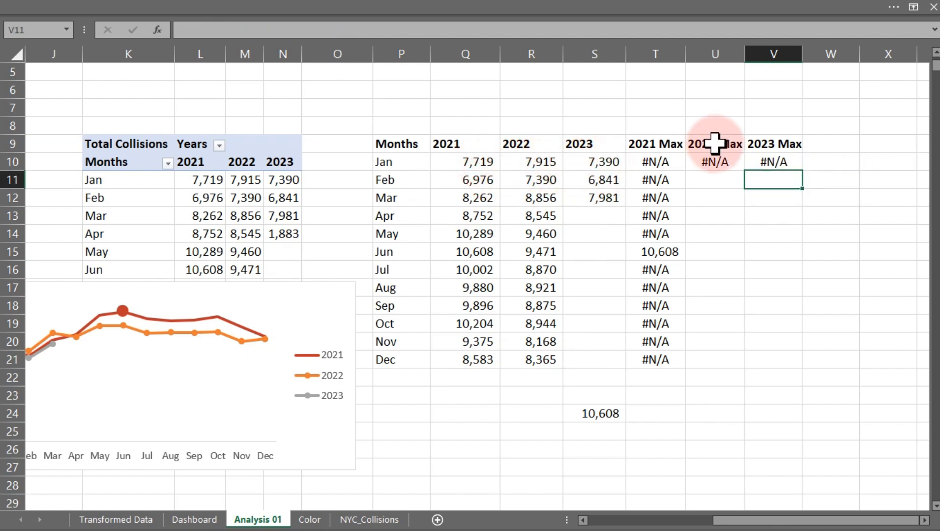
Fill the U10:V10 formulas down through row 21.
{"action": "left_click", "coordinate": [706, 162]}
{"action": "left_click_drag", "start_coordinate": [707, 162], "coordinate": [752, 161]}
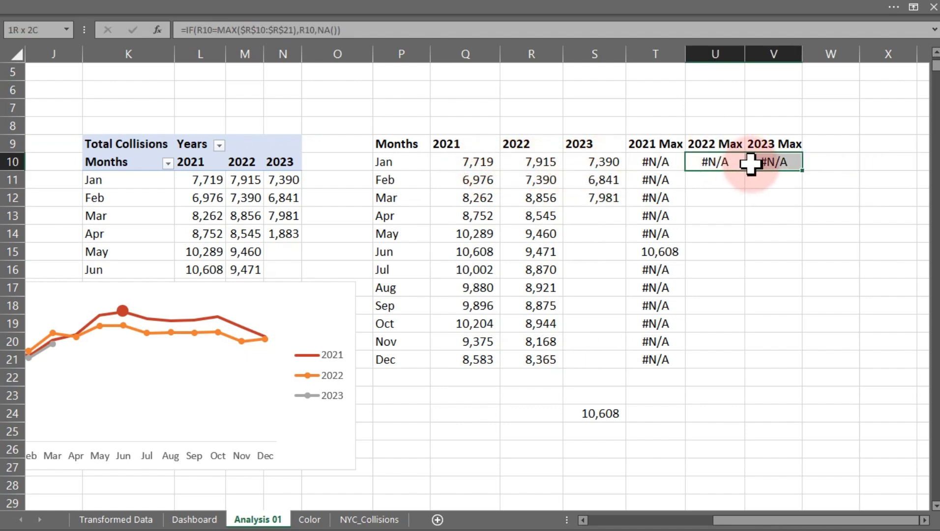
{"action": "double_click", "coordinate": [802, 171]}
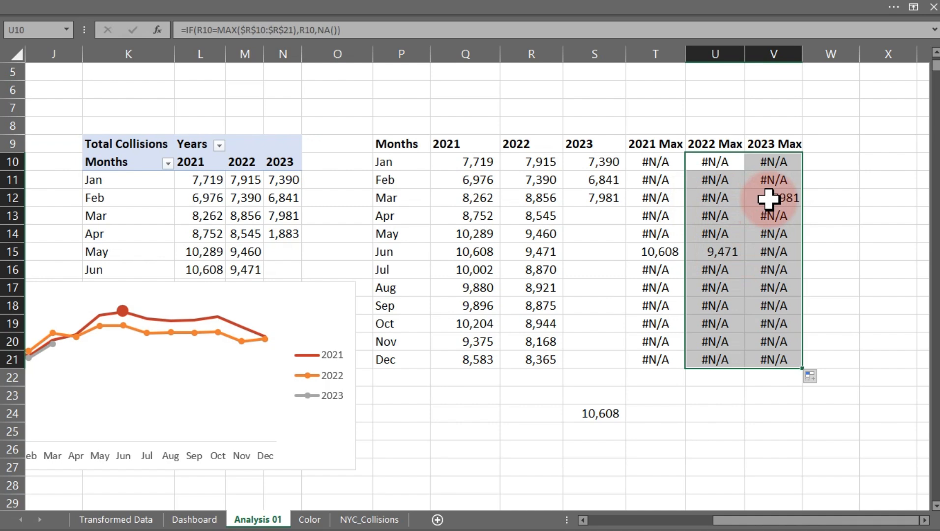
Move the chart up beside the pivot table.
{"action": "left_click", "coordinate": [298, 282]}
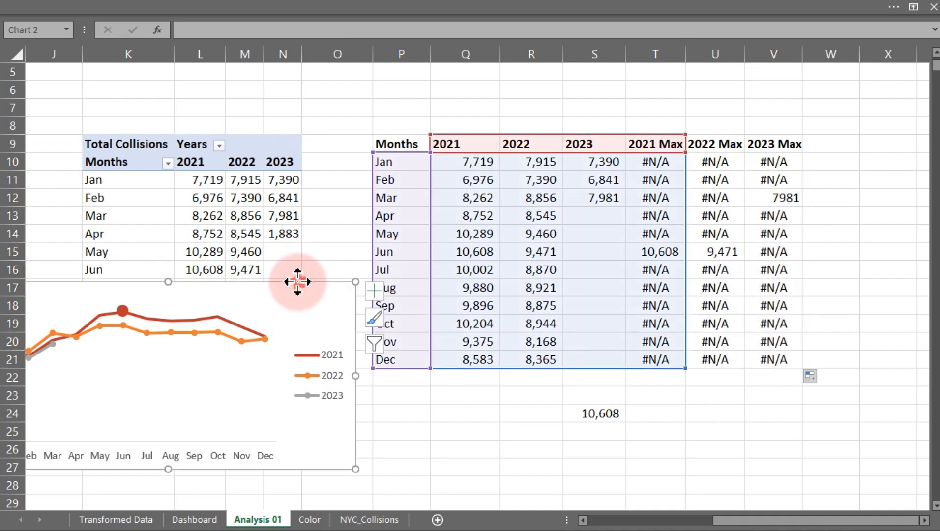
{"action": "left_click_drag", "start_coordinate": [297, 282], "coordinate": [382, 204]}
{"action": "left_click", "coordinate": [315, 269]}
Add a 2022 Max chart series named from U9 with values U10:U21.
{"action": "right_click", "coordinate": [300, 265]}
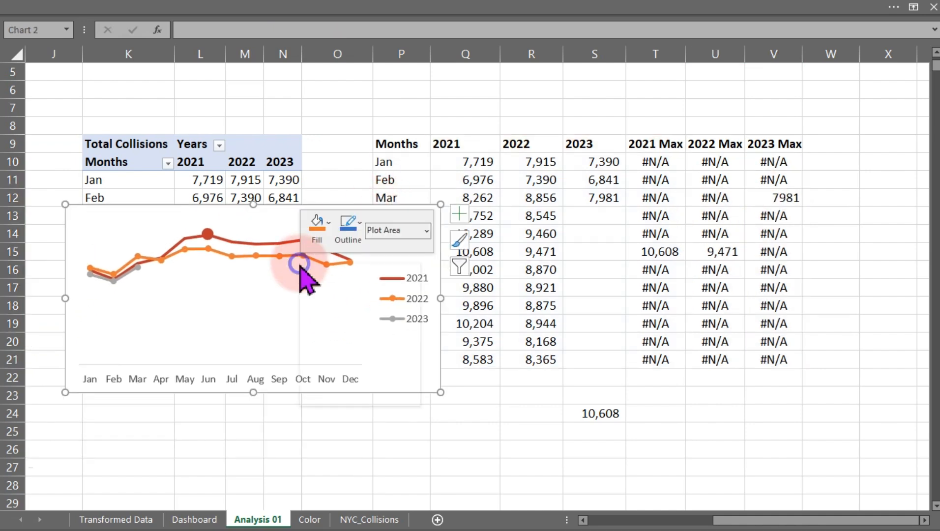
{"action": "left_click", "coordinate": [380, 353]}
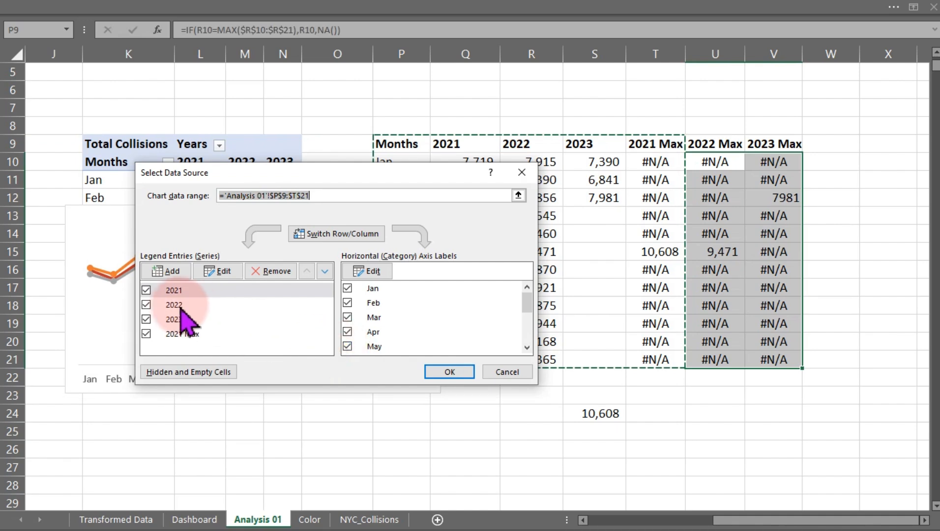
{"action": "left_click", "coordinate": [170, 272]}
{"action": "left_click", "coordinate": [273, 264]}
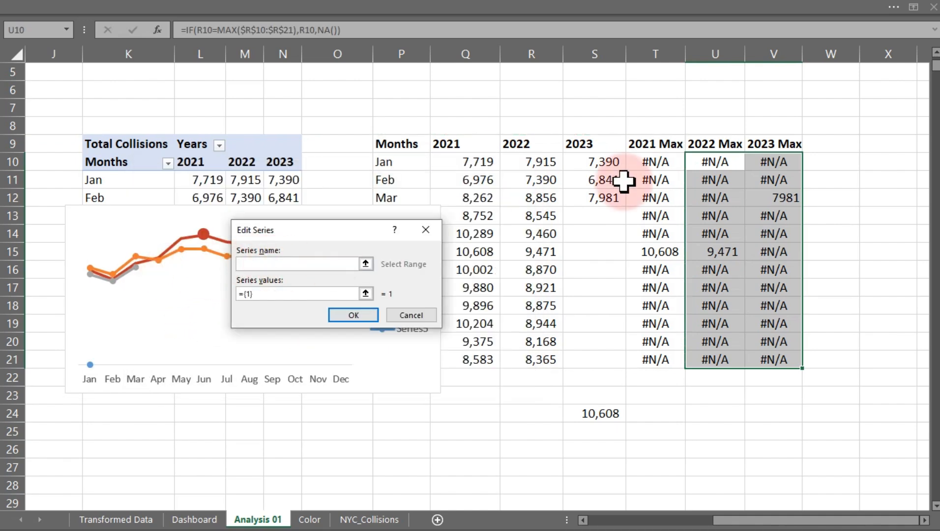
{"action": "left_click", "coordinate": [715, 146]}
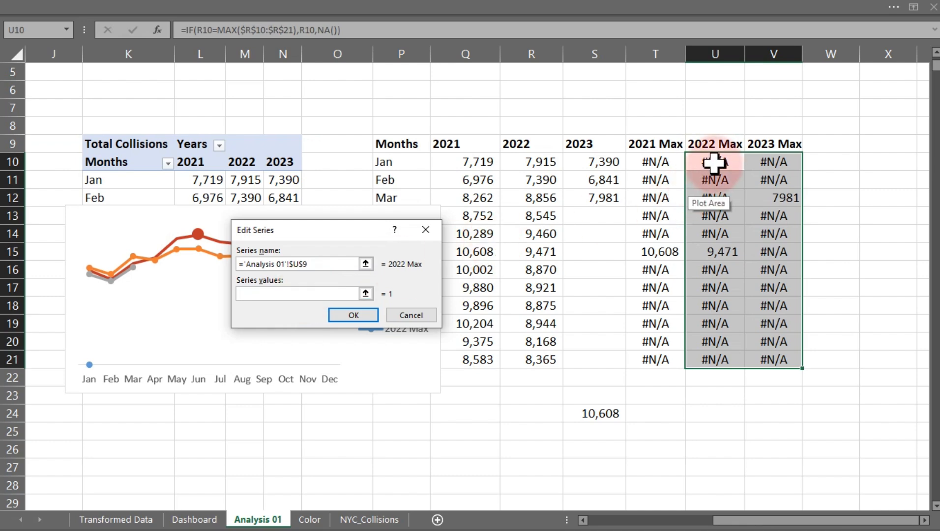
{"action": "left_click_drag", "start_coordinate": [716, 162], "coordinate": [705, 353]}
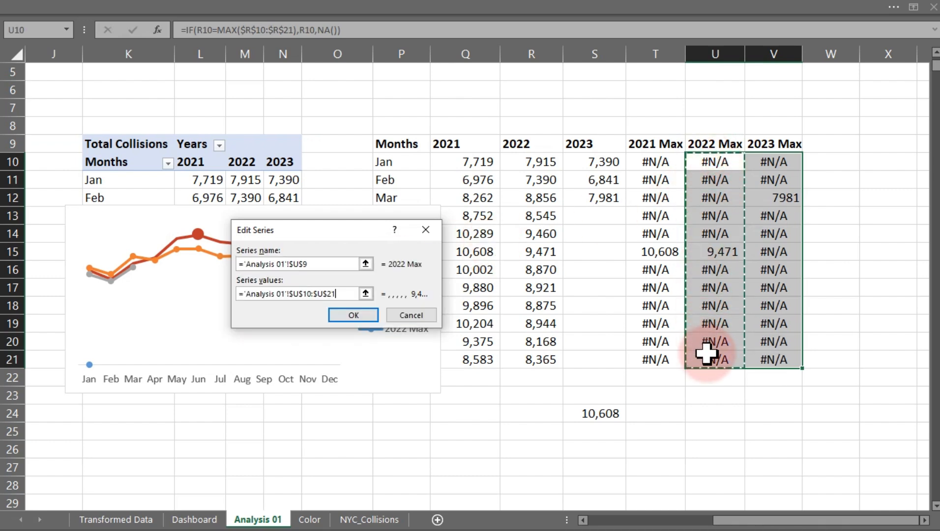
{"action": "left_click", "coordinate": [354, 316]}
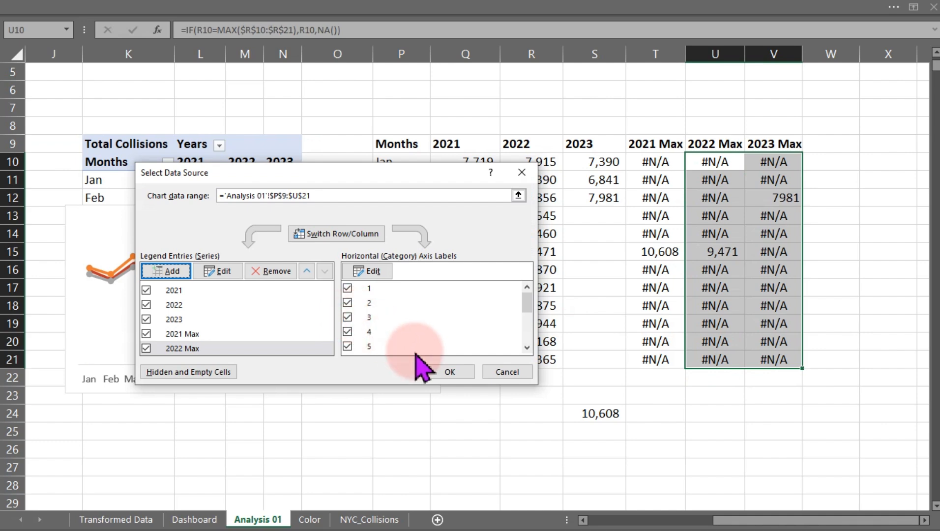
{"action": "left_click", "coordinate": [443, 372]}
Enlarge the chart so it spans roughly columns J to U and rows 6 to 22.
{"action": "left_click", "coordinate": [197, 251]}
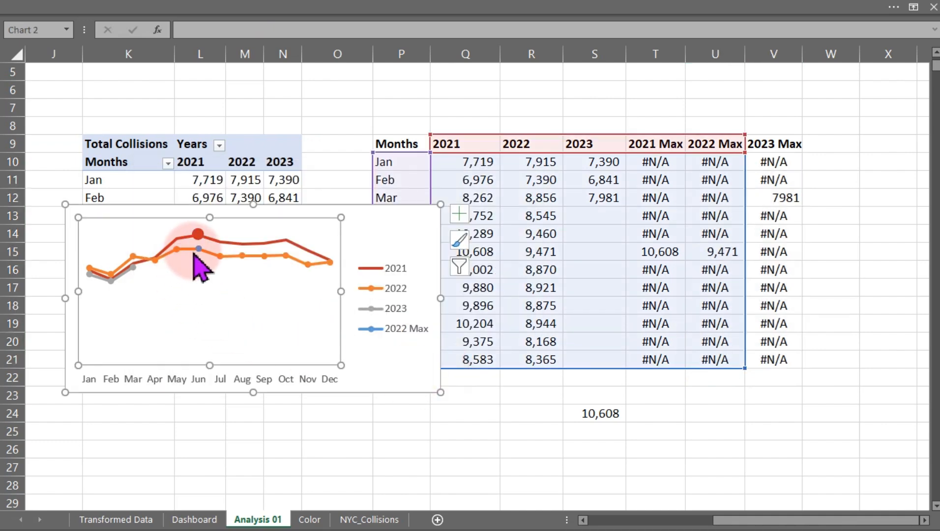
{"action": "left_click", "coordinate": [199, 250]}
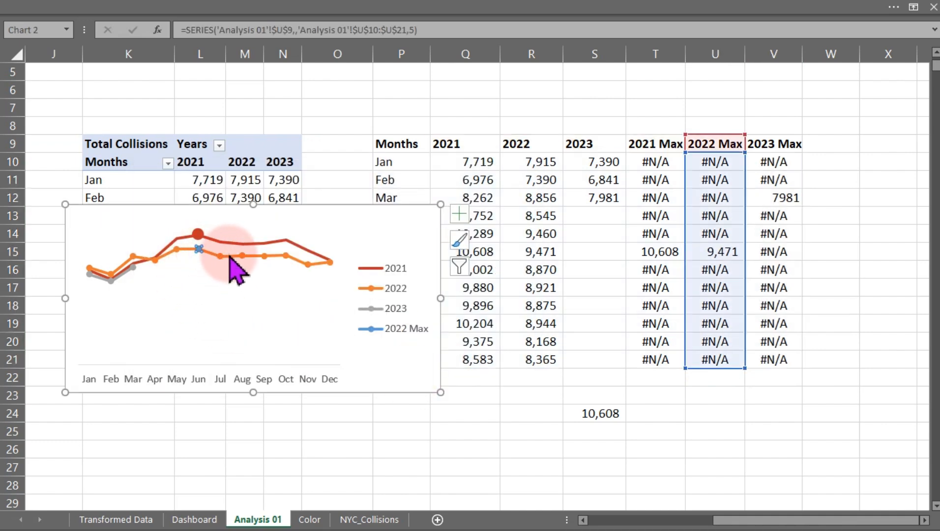
{"action": "left_click", "coordinate": [230, 258]}
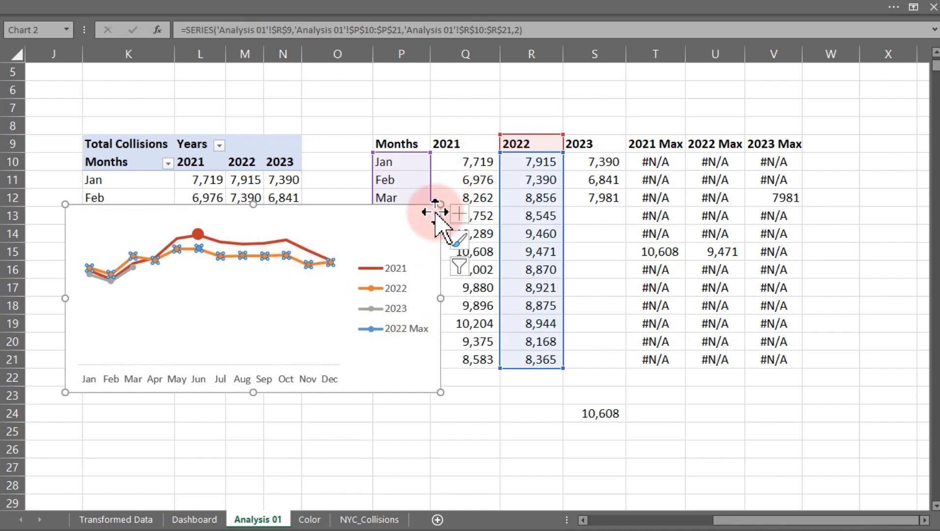
{"action": "left_click_drag", "start_coordinate": [441, 204], "coordinate": [692, 87]}
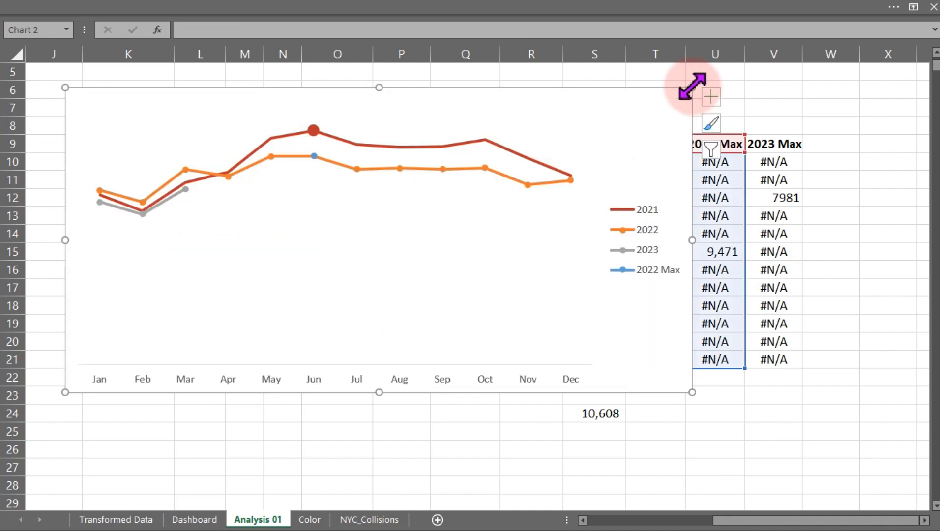
Hide the 2022 line's markers by setting their fill to No fill and border to No line.
{"action": "left_click", "coordinate": [336, 165]}
{"action": "left_click", "coordinate": [857, 217]}
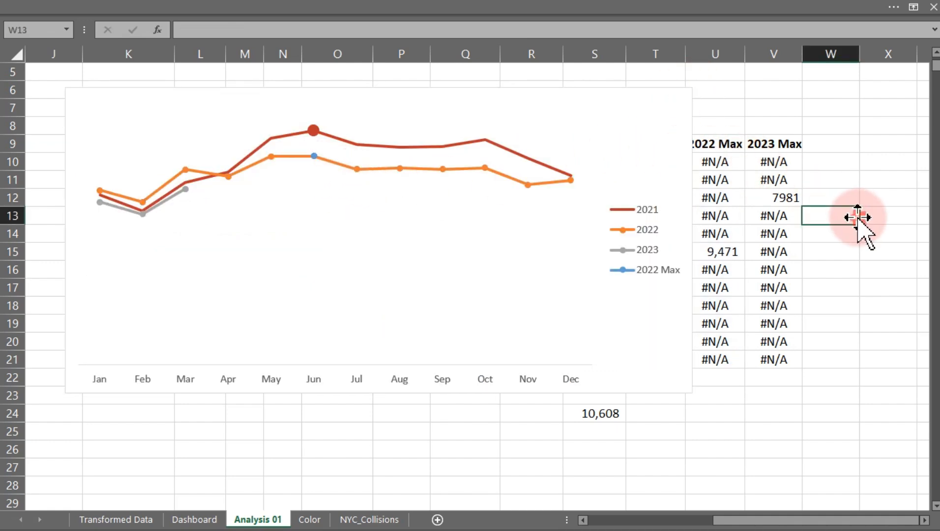
{"action": "left_click", "coordinate": [444, 169]}
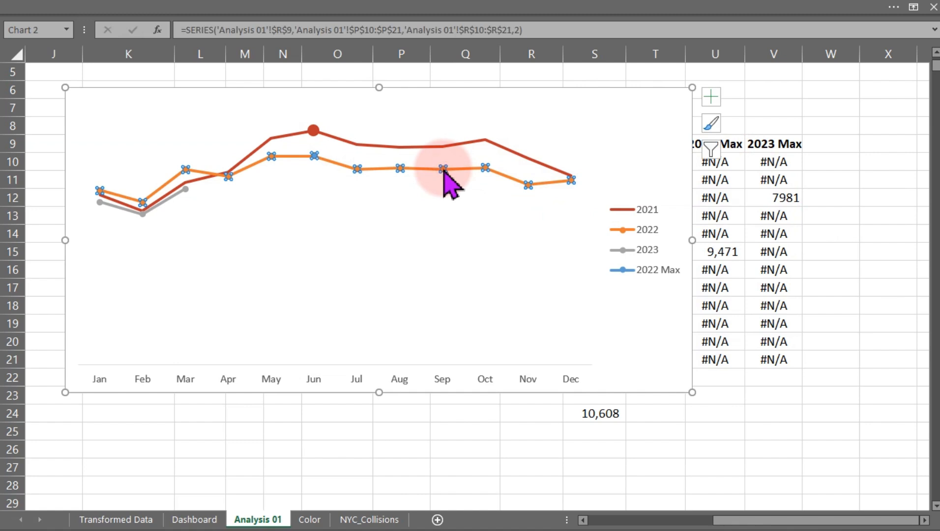
{"action": "double_click", "coordinate": [443, 169]}
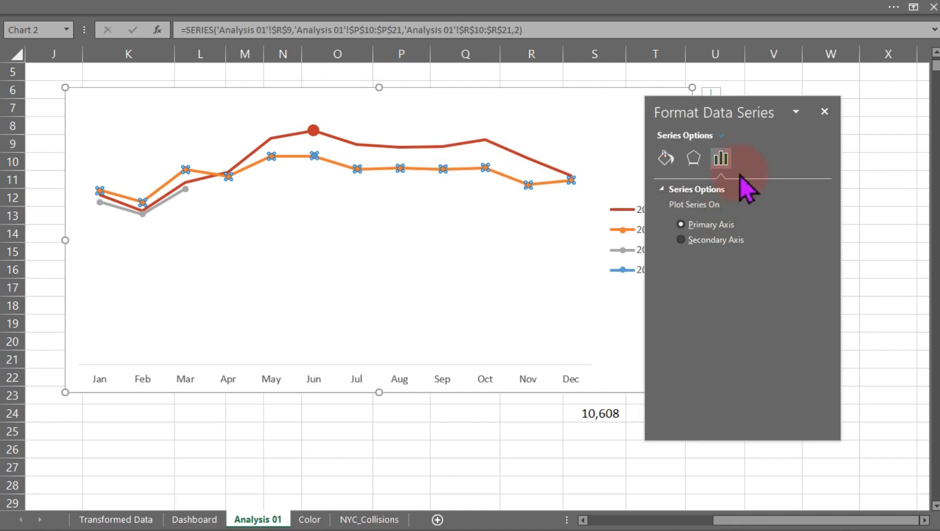
{"action": "left_click", "coordinate": [666, 158]}
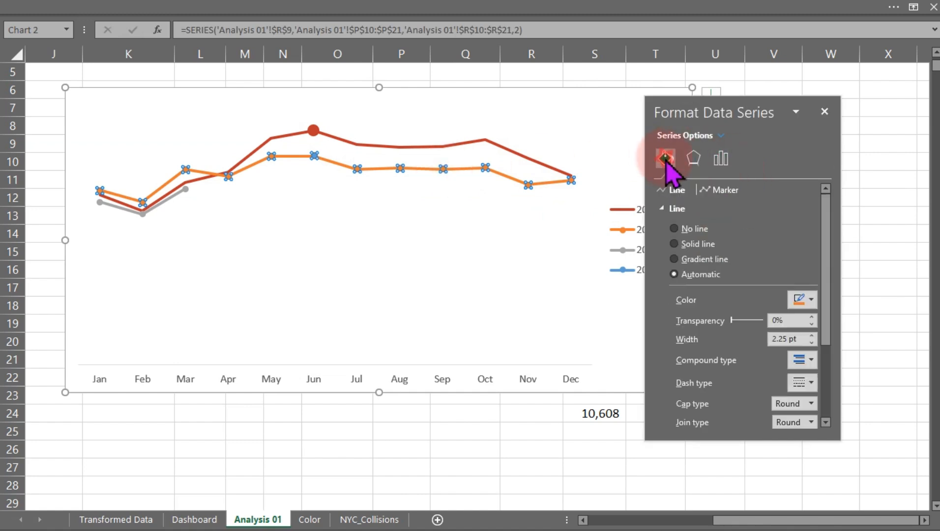
{"action": "left_click", "coordinate": [726, 191]}
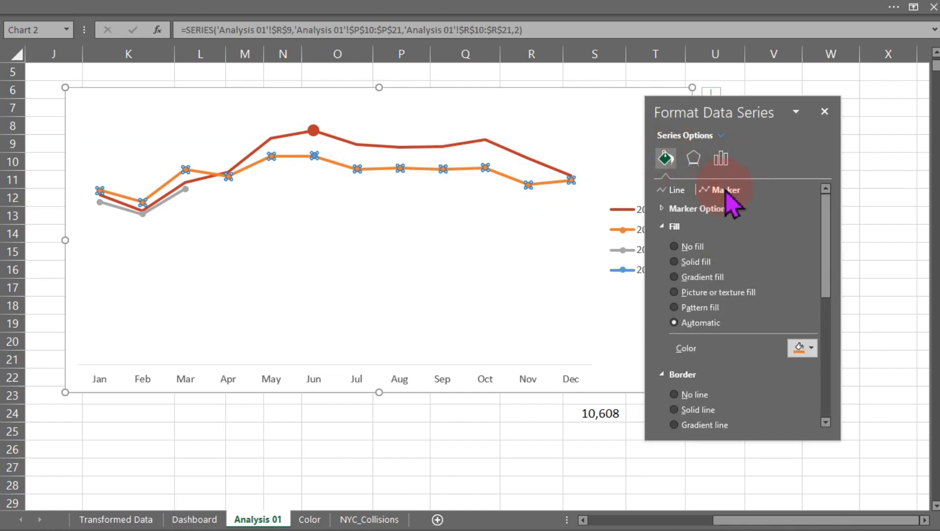
{"action": "left_click", "coordinate": [674, 246]}
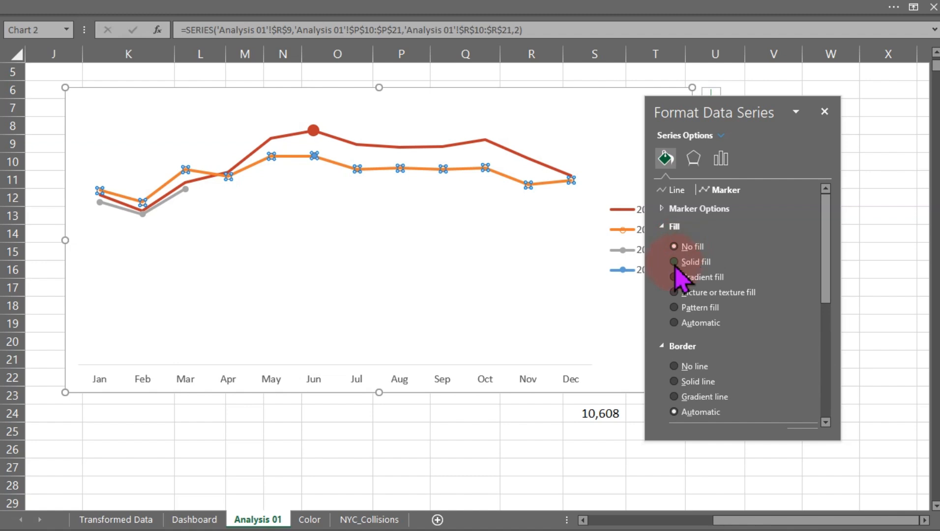
{"action": "left_click", "coordinate": [677, 369]}
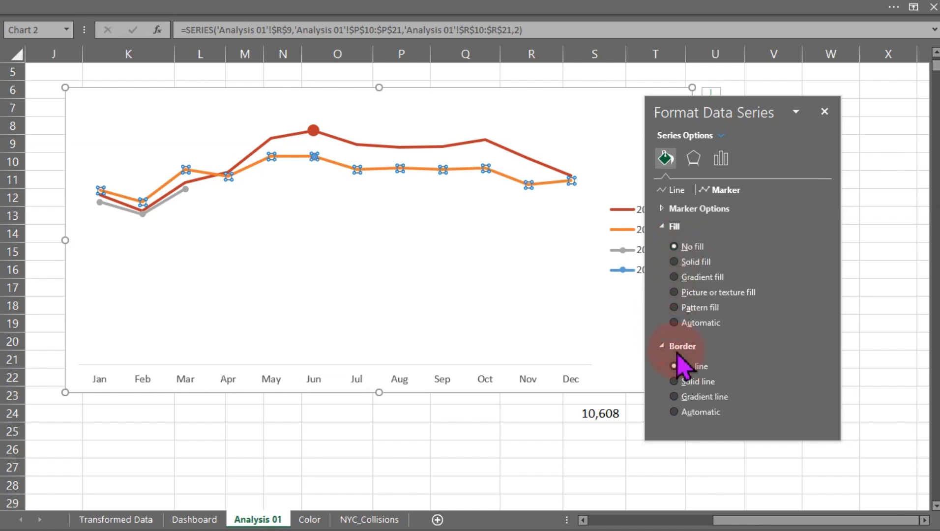
{"action": "left_click", "coordinate": [902, 143]}
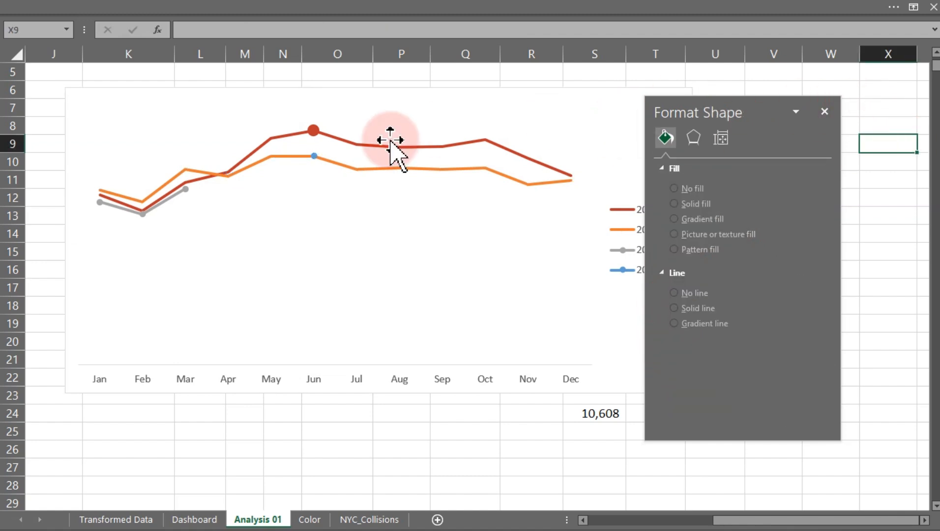
Give the 2022 Max marker a solid light orange theme fill color.
{"action": "left_click", "coordinate": [314, 156]}
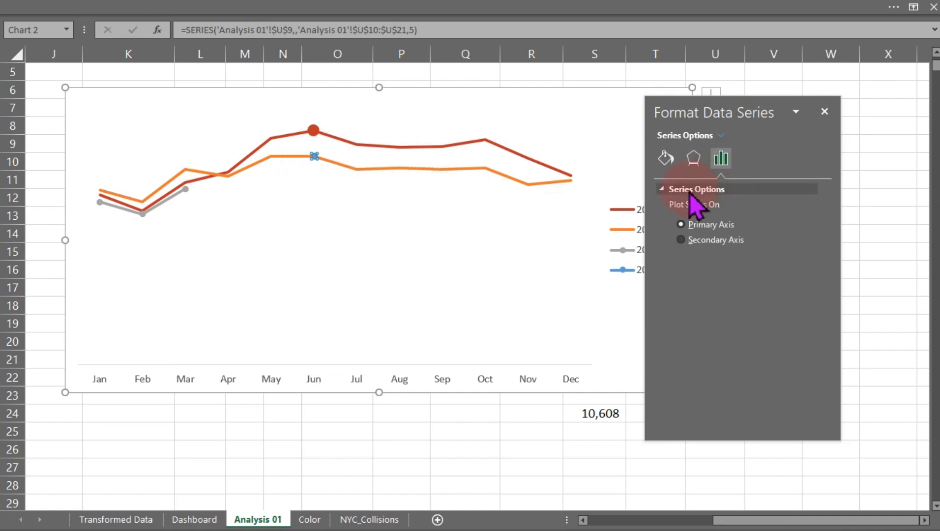
{"action": "left_click", "coordinate": [665, 158]}
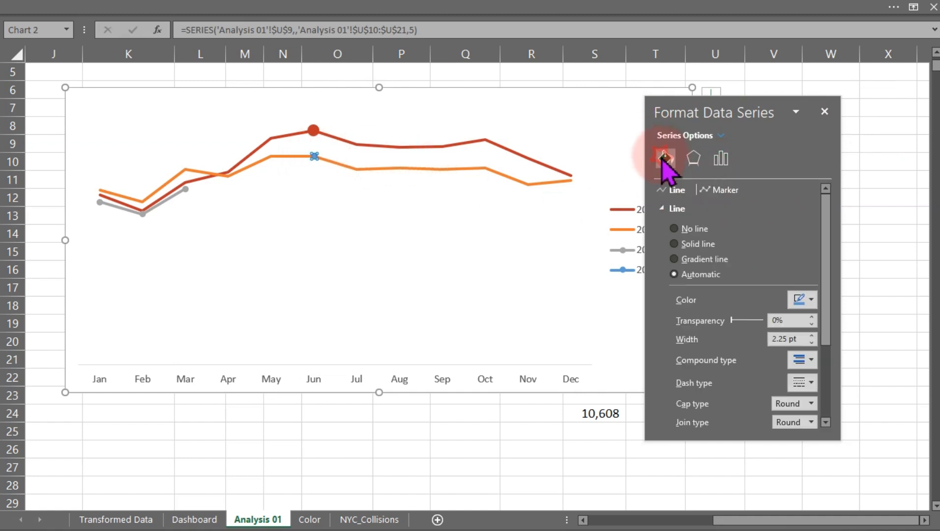
{"action": "left_click", "coordinate": [720, 190]}
{"action": "left_click", "coordinate": [686, 209]}
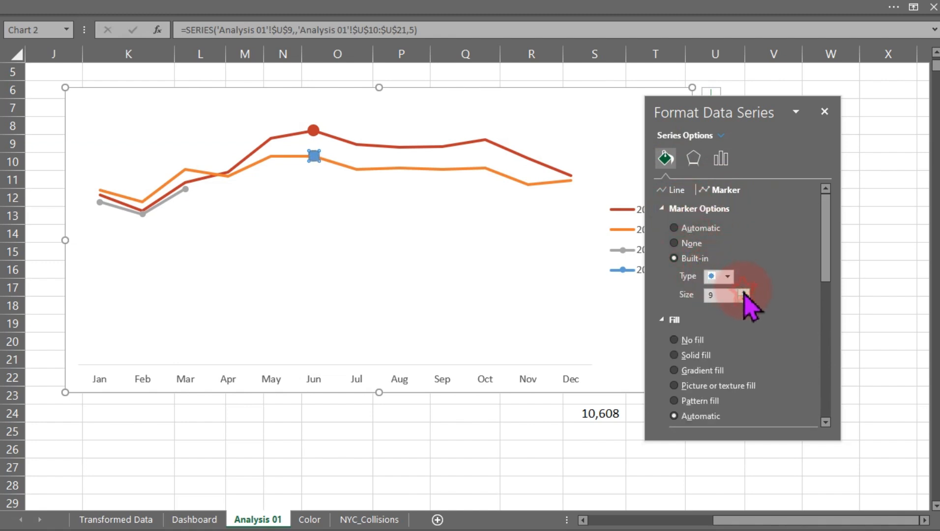
{"action": "left_click_drag", "start_coordinate": [824, 256], "coordinate": [826, 293]}
{"action": "left_click", "coordinate": [811, 323]}
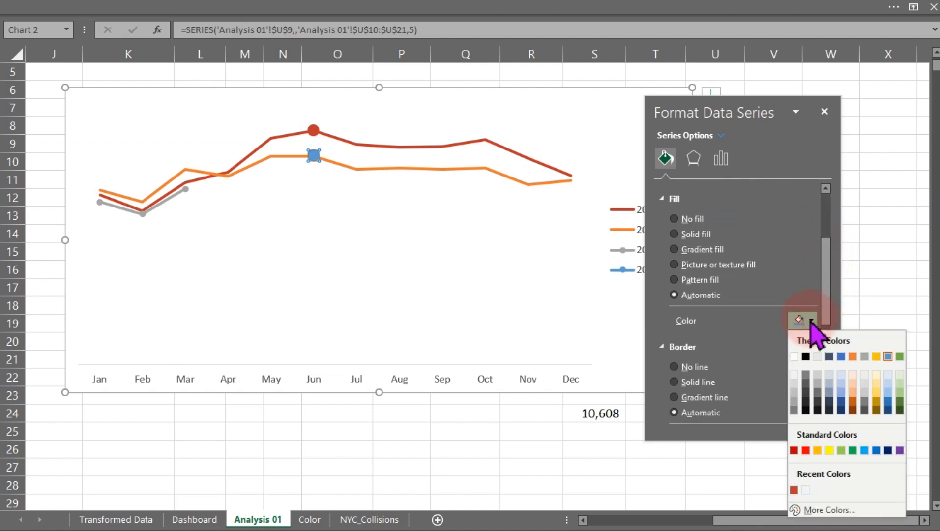
{"action": "left_click", "coordinate": [853, 395]}
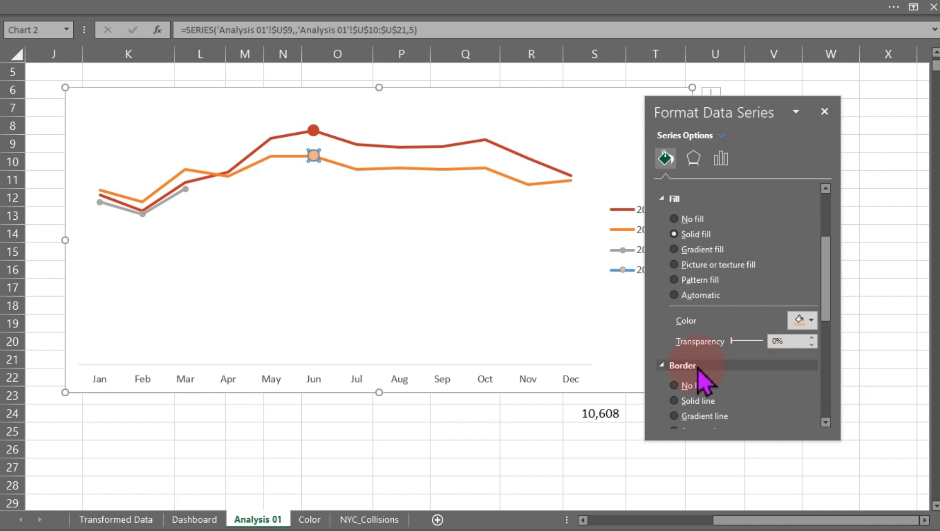
Set the 2022 Max marker's border to No line and close the formatting pane.
{"action": "left_click_drag", "start_coordinate": [827, 294], "coordinate": [825, 344]}
{"action": "left_click", "coordinate": [809, 315]}
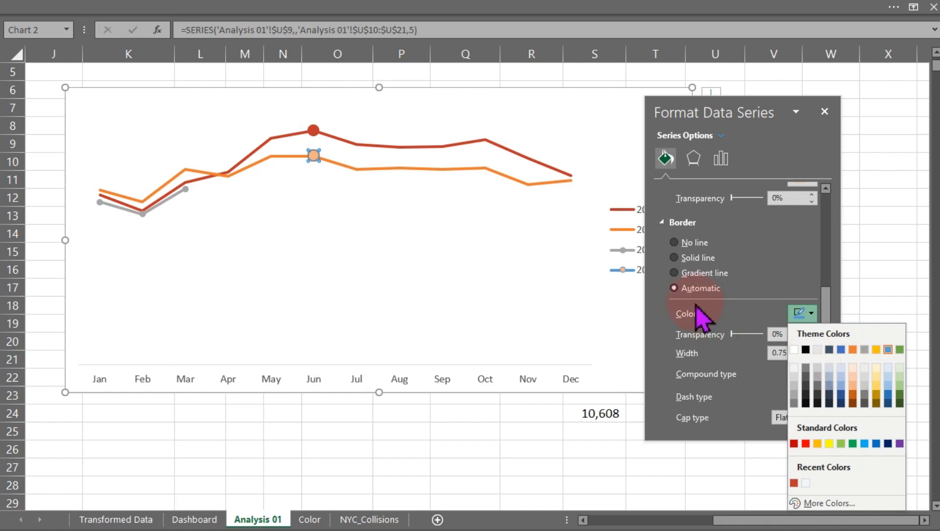
{"action": "left_click", "coordinate": [693, 245]}
{"action": "left_click", "coordinate": [693, 245]}
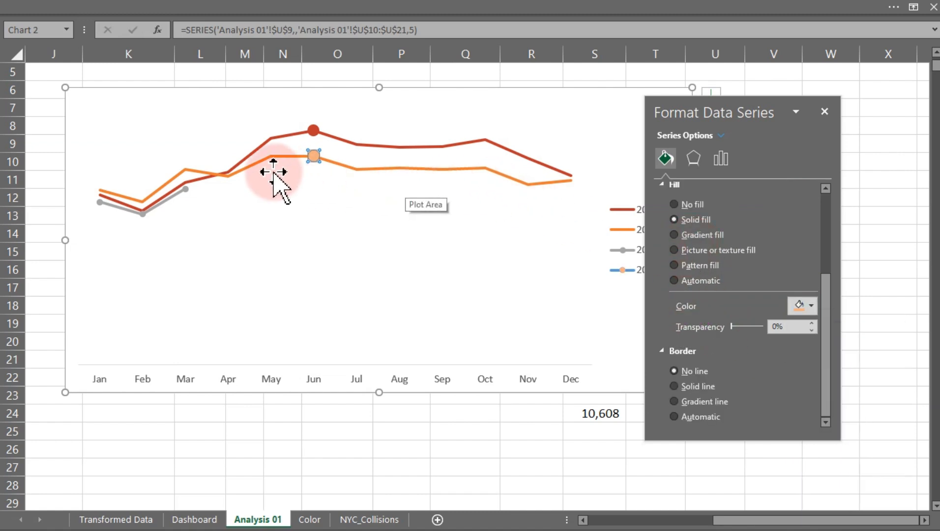
{"action": "left_click", "coordinate": [444, 74]}
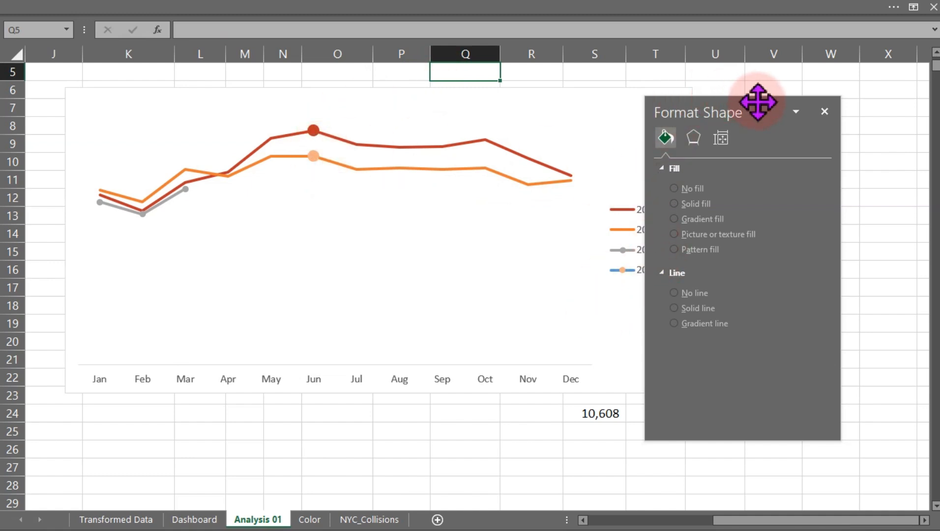
{"action": "left_click", "coordinate": [825, 112]}
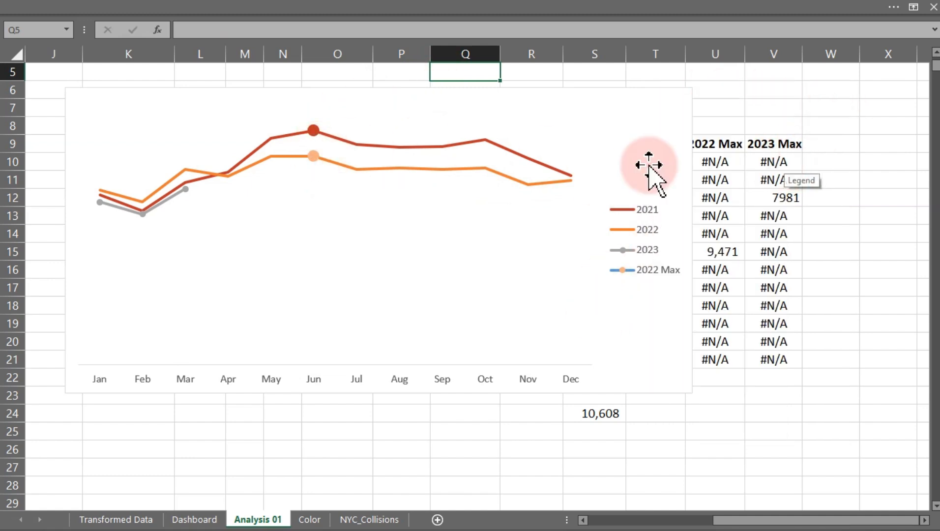
Add a 2023 Max chart series named from V9 with values V10:V21.
{"action": "left_click", "coordinate": [321, 224]}
{"action": "right_click", "coordinate": [321, 224]}
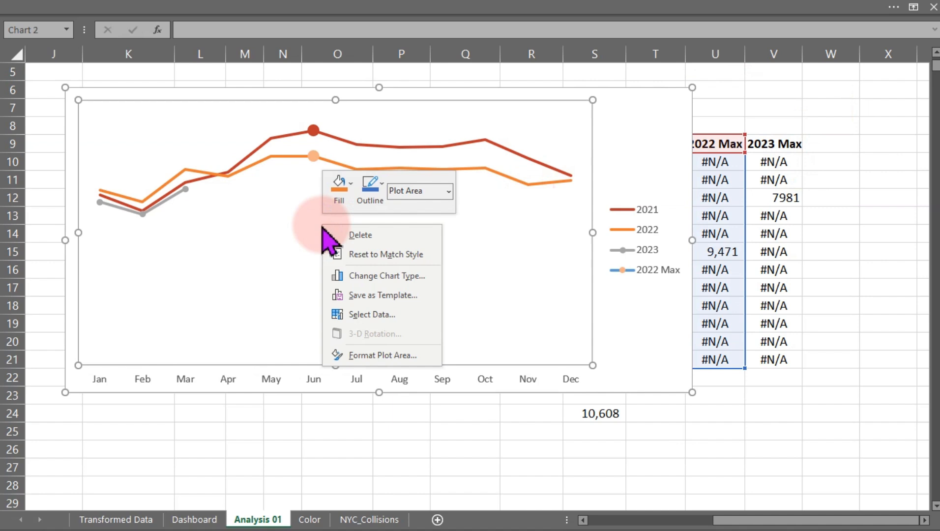
{"action": "left_click", "coordinate": [372, 317]}
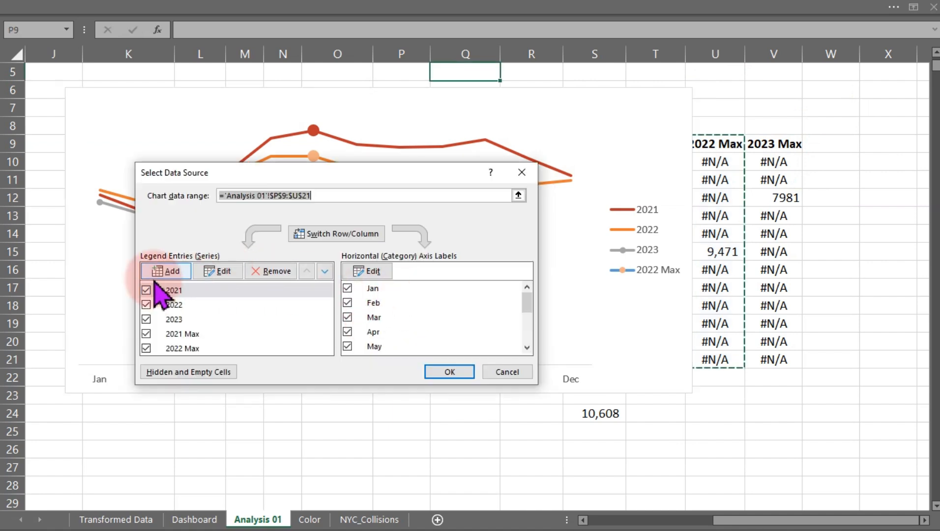
{"action": "left_click", "coordinate": [156, 273]}
{"action": "left_click", "coordinate": [775, 144]}
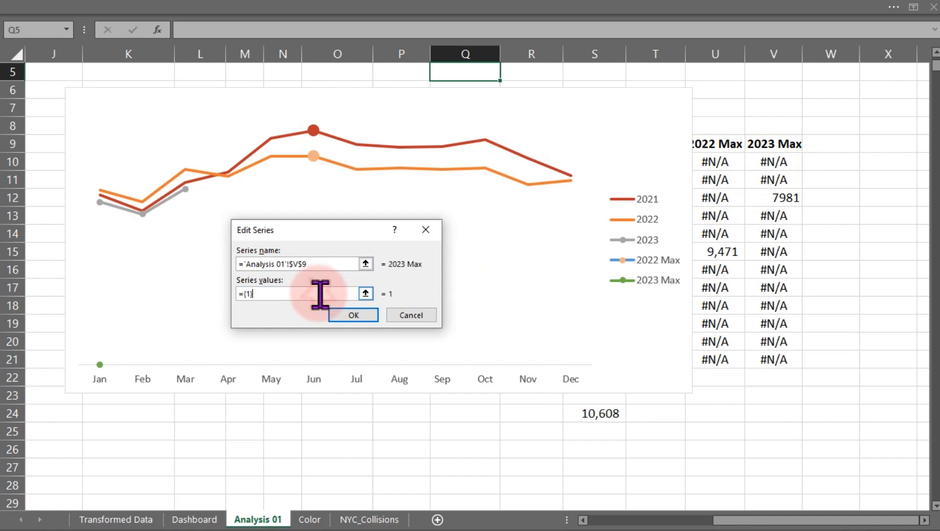
{"action": "left_click_drag", "start_coordinate": [320, 294], "coordinate": [204, 291]}
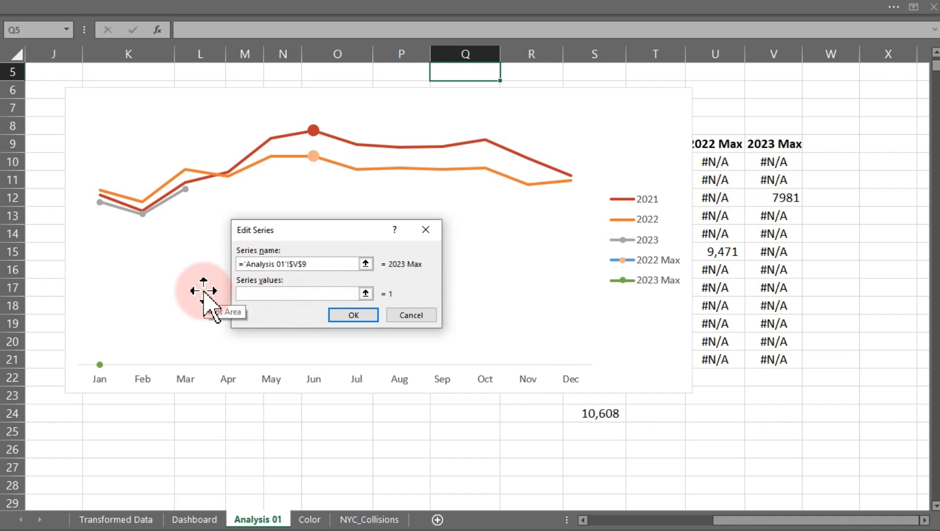
{"action": "left_click_drag", "start_coordinate": [769, 167], "coordinate": [765, 360]}
{"action": "left_click", "coordinate": [357, 315]}
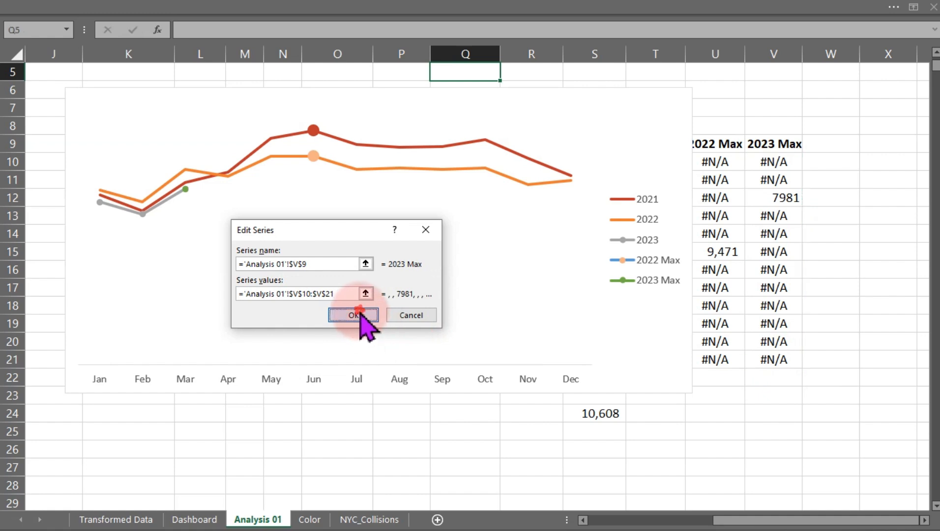
{"action": "left_click", "coordinate": [443, 372]}
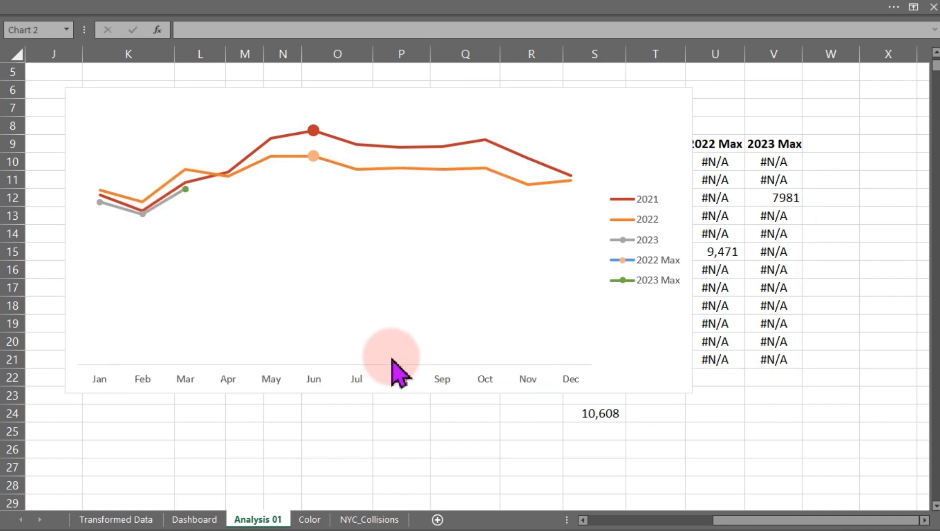
Hide the 2023 line's markers by setting their fill to No fill and border to No line.
{"action": "left_click", "coordinate": [144, 216]}
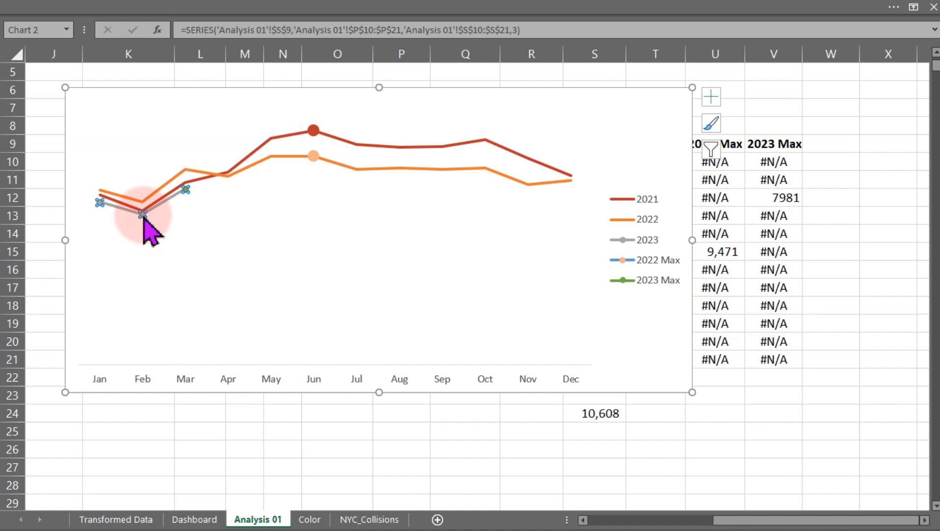
{"action": "double_click", "coordinate": [144, 216]}
{"action": "left_click", "coordinate": [666, 159]}
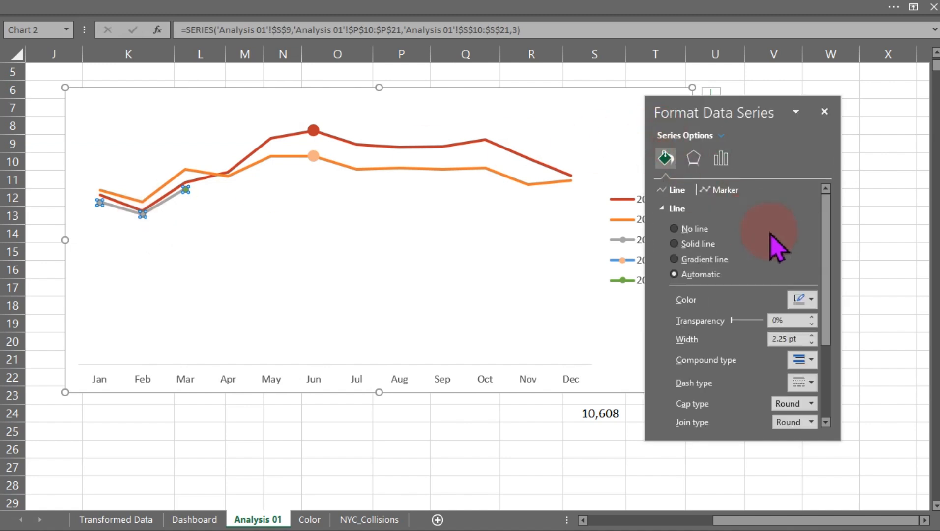
{"action": "left_click", "coordinate": [717, 193]}
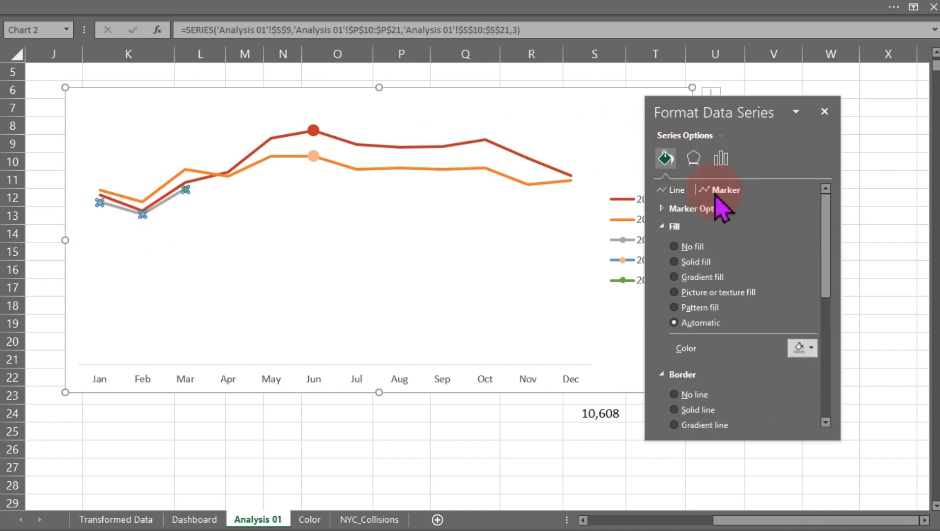
{"action": "left_click", "coordinate": [683, 247]}
{"action": "left_click", "coordinate": [687, 368]}
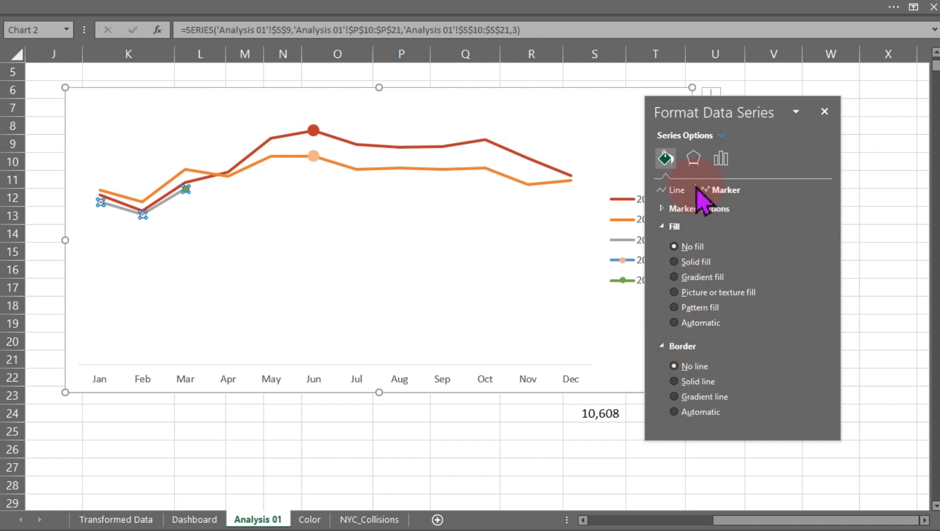
{"action": "left_click", "coordinate": [672, 211]}
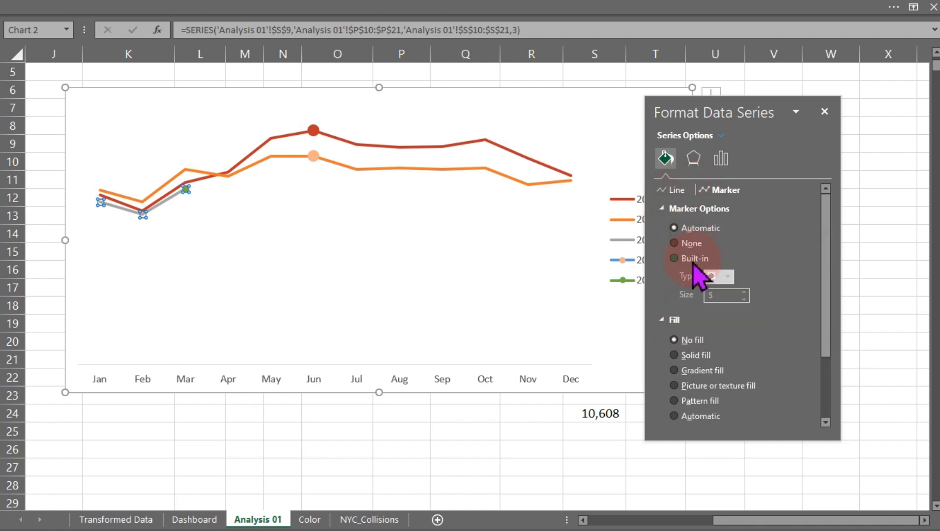
{"action": "left_click", "coordinate": [223, 77]}
Select the 2023 Max series and set its marker to a built-in type of size 10.
{"action": "left_click", "coordinate": [187, 203]}
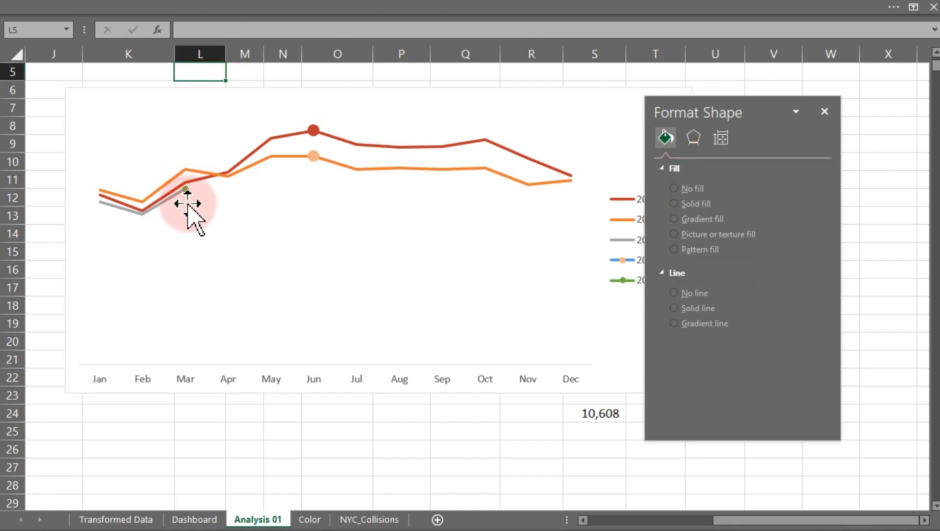
{"action": "left_click", "coordinate": [186, 189]}
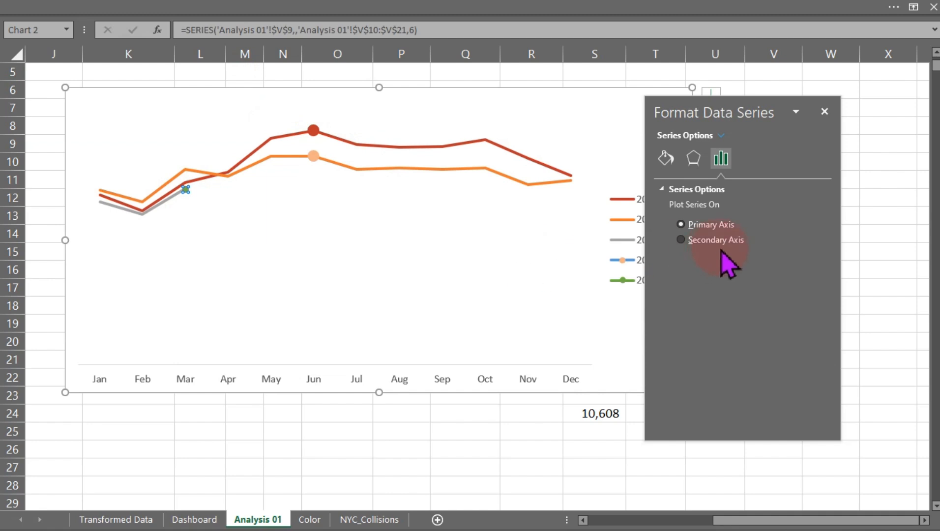
{"action": "left_click", "coordinate": [666, 157]}
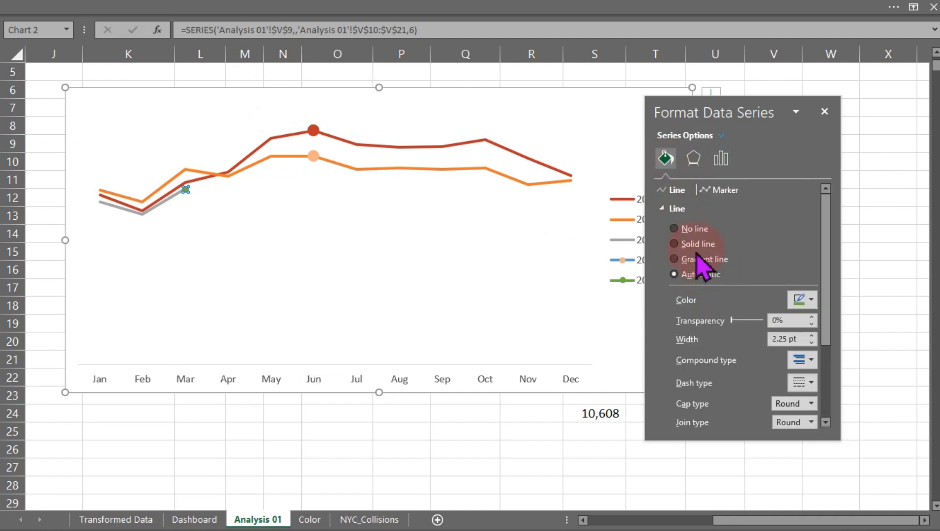
{"action": "left_click", "coordinate": [724, 192]}
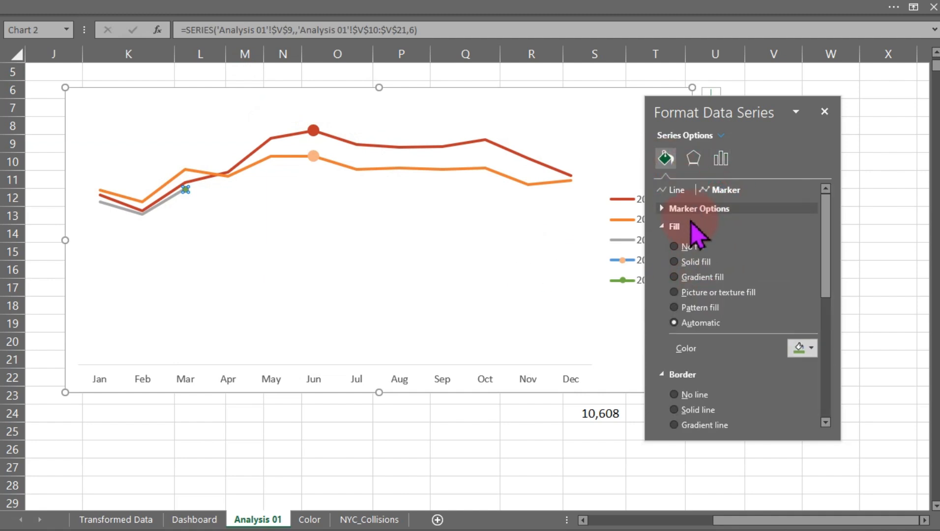
{"action": "left_click", "coordinate": [681, 211]}
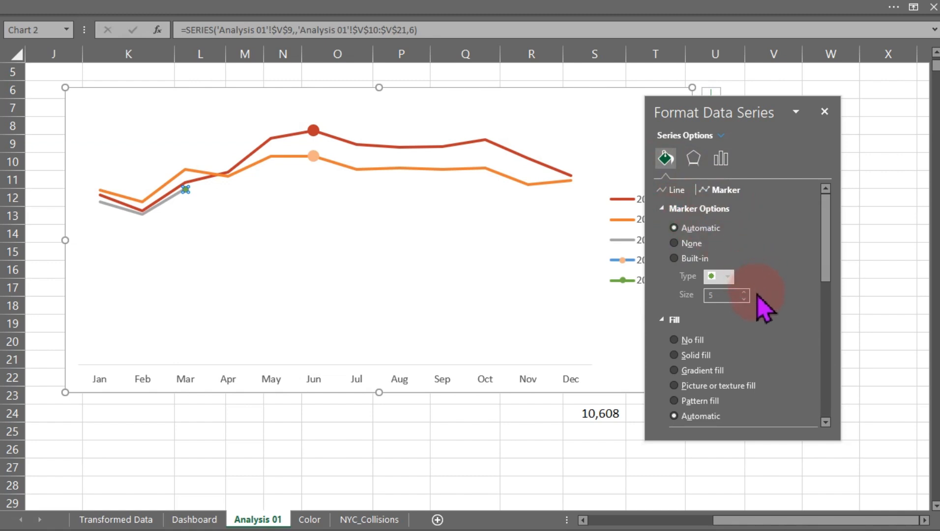
{"action": "left_click", "coordinate": [698, 258]}
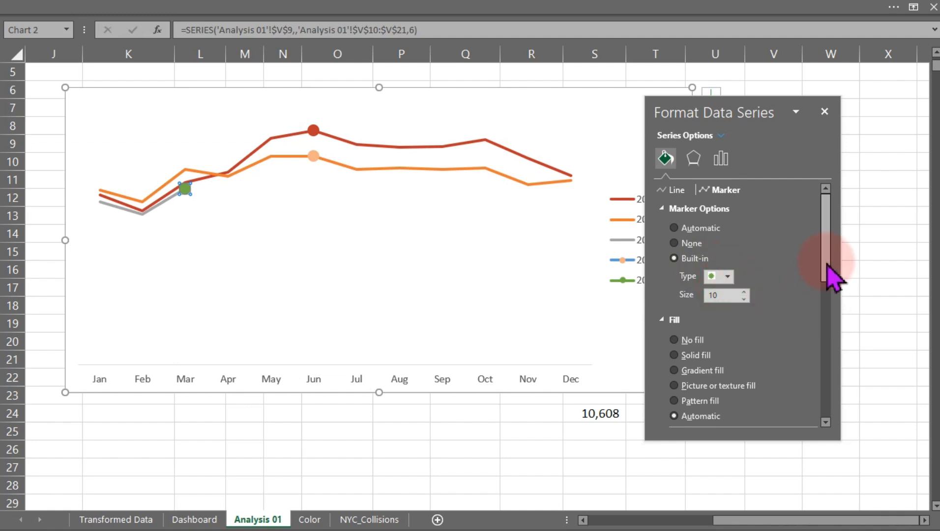
Give the 2023 Max marker a solid gray fill and No line border, then close the formatting pane.
{"action": "left_click_drag", "start_coordinate": [824, 261], "coordinate": [818, 312]}
{"action": "left_click", "coordinate": [809, 279]}
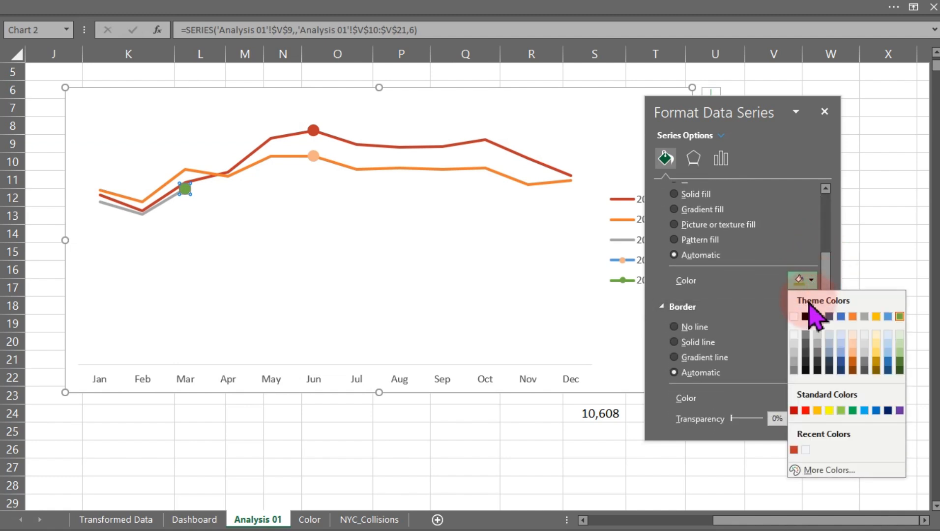
{"action": "left_click", "coordinate": [795, 363]}
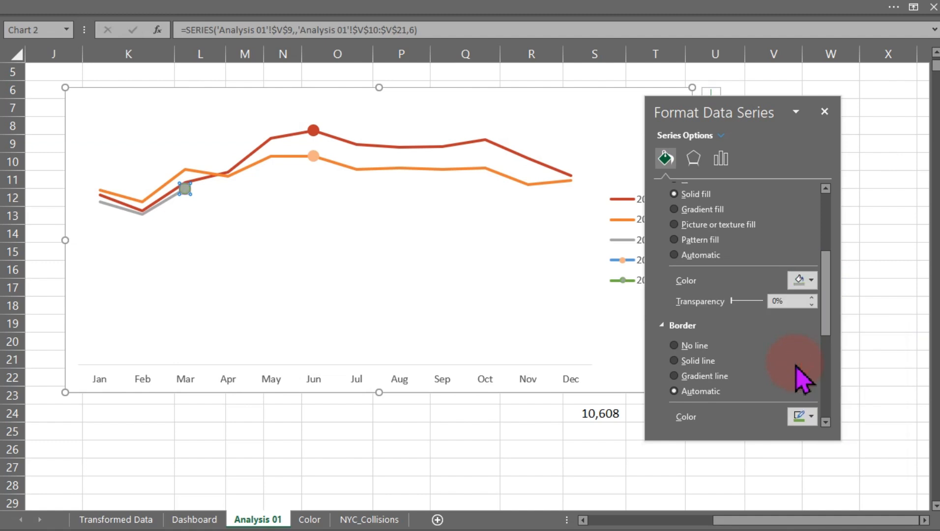
{"action": "left_click_drag", "start_coordinate": [827, 301], "coordinate": [820, 330]}
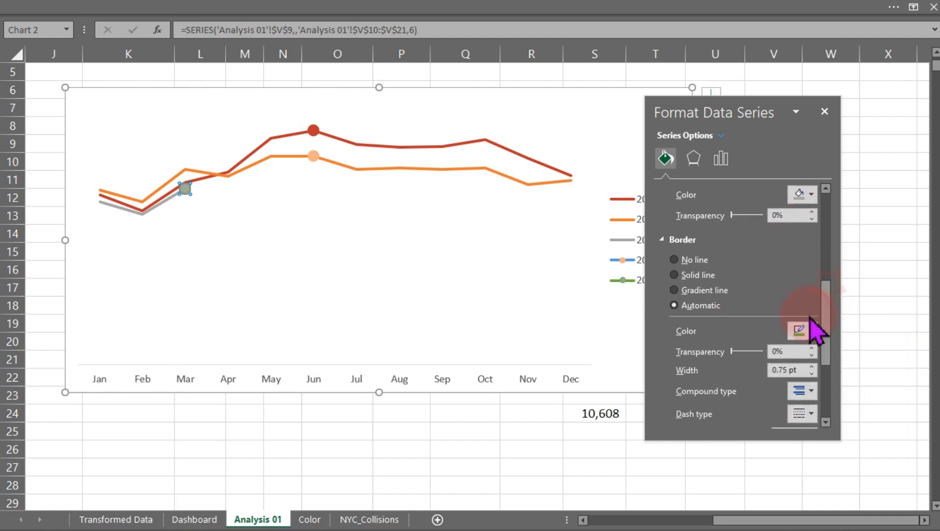
{"action": "left_click", "coordinate": [701, 264]}
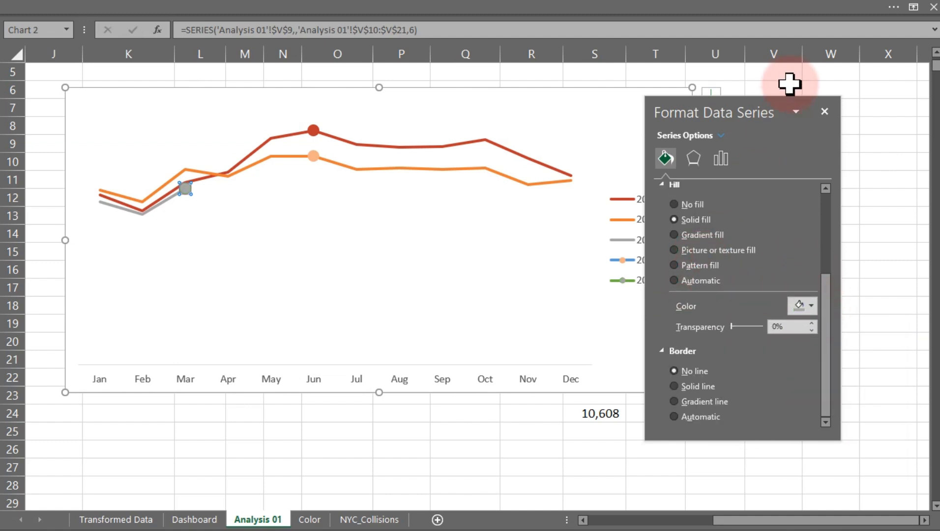
{"action": "left_click", "coordinate": [842, 76]}
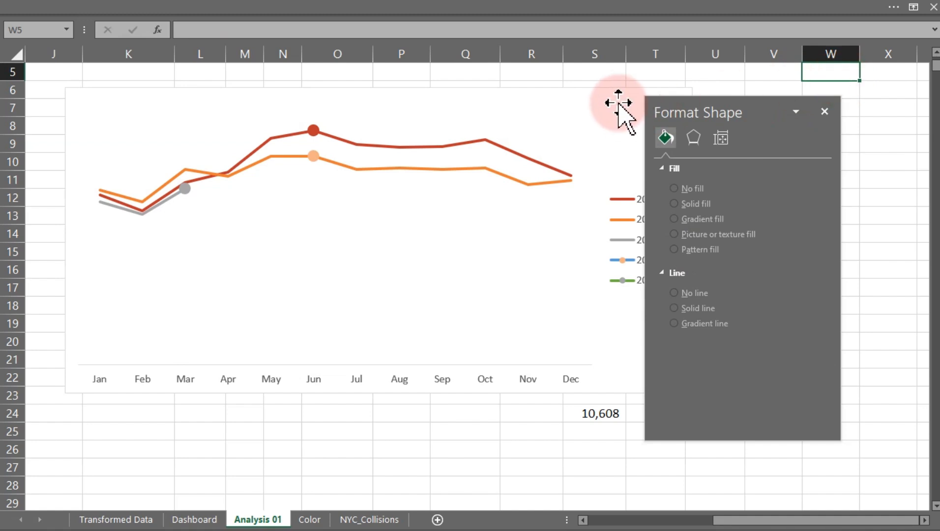
{"action": "left_click", "coordinate": [613, 90]}
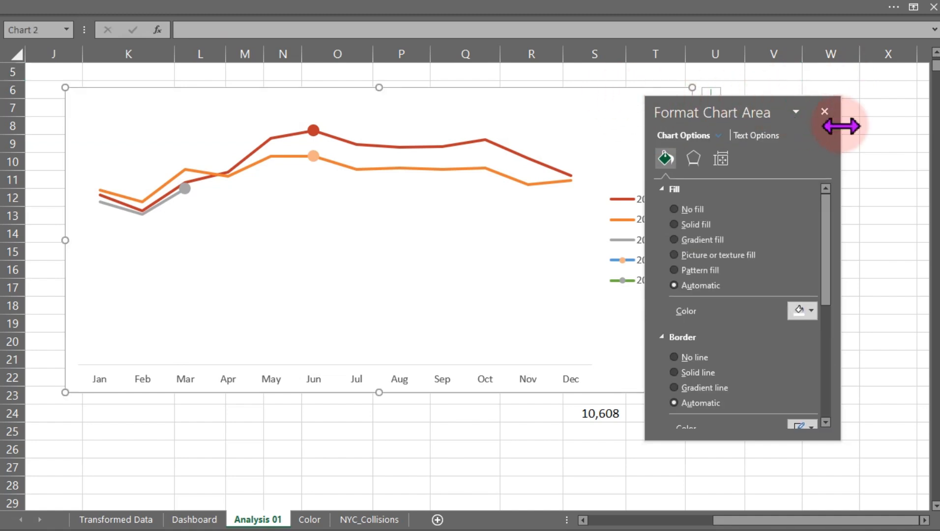
{"action": "left_click", "coordinate": [824, 111]}
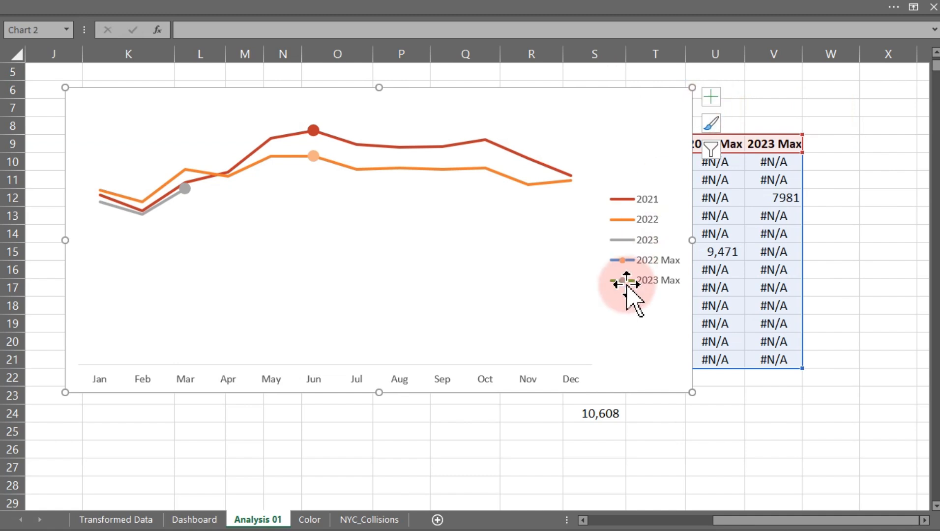
Delete the 2023 Max entry from the chart legend.
{"action": "left_click", "coordinate": [639, 280]}
{"action": "double_click", "coordinate": [639, 279]}
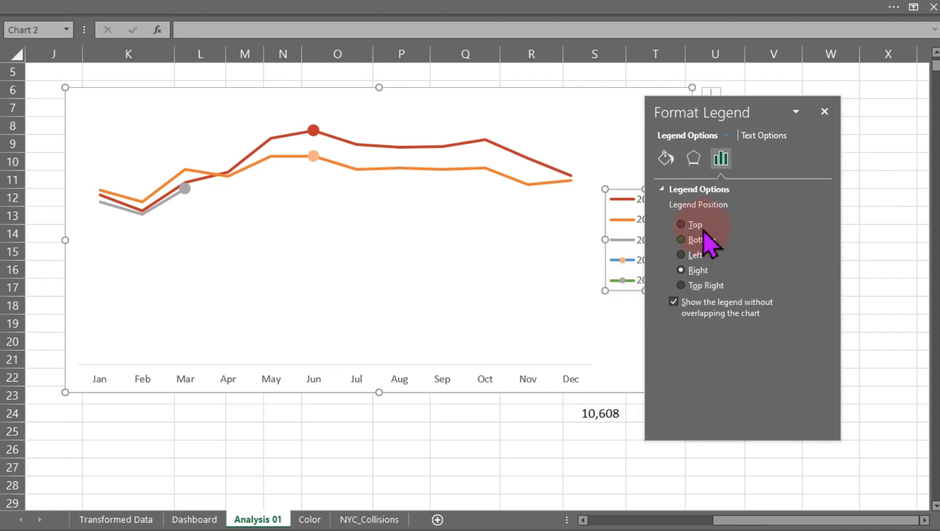
{"action": "left_click_drag", "start_coordinate": [750, 111], "coordinate": [412, 219]}
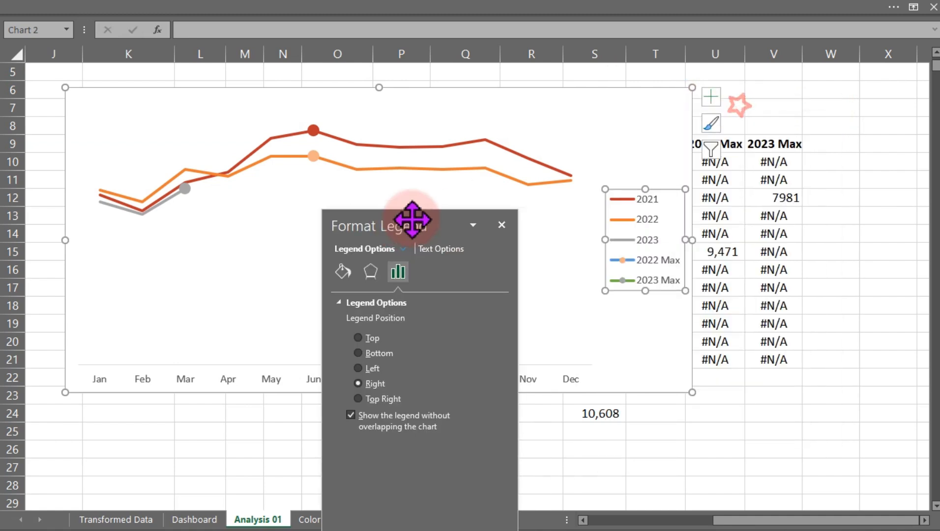
{"action": "left_click", "coordinate": [637, 282]}
{"action": "key", "text": "Delete"}
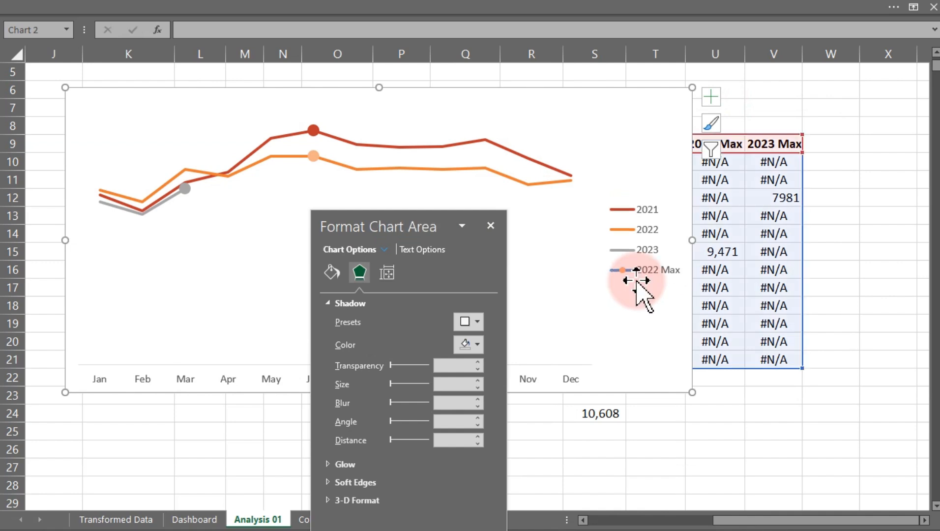
Delete the 2022 Max entry from the chart legend.
{"action": "left_click", "coordinate": [635, 270]}
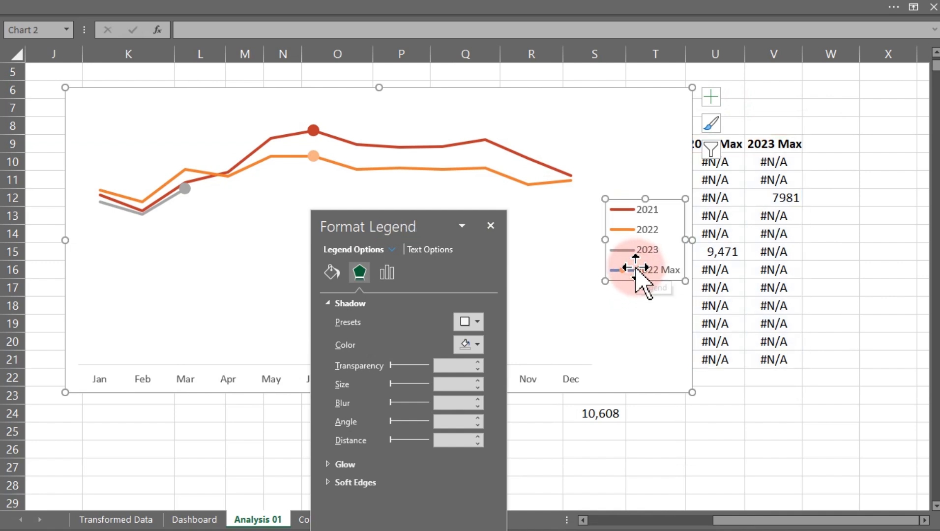
{"action": "left_click", "coordinate": [637, 271]}
{"action": "key", "text": "Delete"}
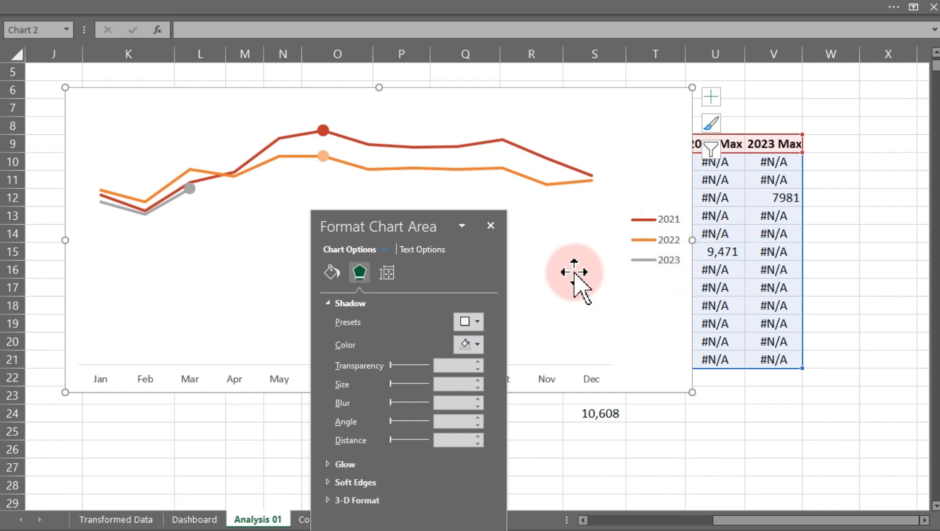
Switch to the image viewer to review the Objective 1 task list, then minimize it.
{"action": "key", "text": "super"}
{"action": "left_click", "coordinate": [620, 515]}
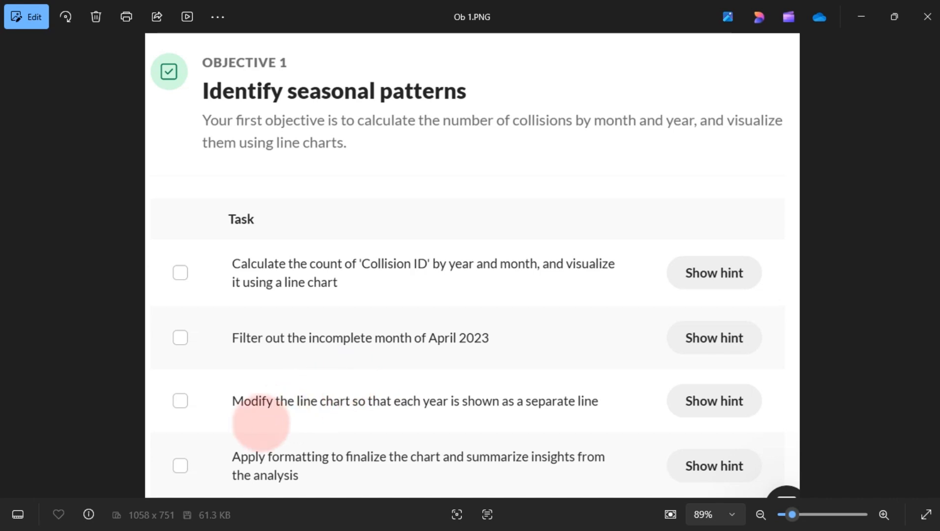
{"action": "left_click_drag", "start_coordinate": [215, 438], "coordinate": [622, 502]}
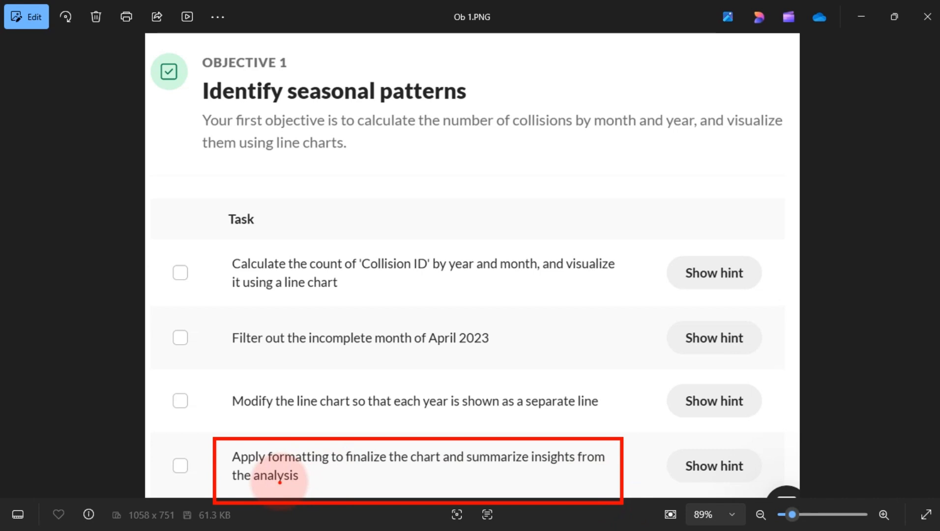
{"action": "key", "text": "Escape"}
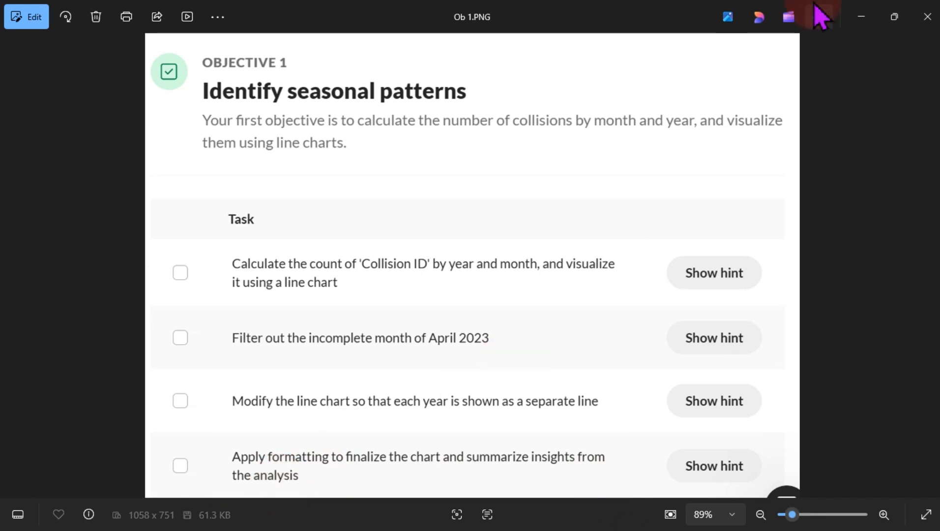
{"action": "left_click", "coordinate": [861, 19]}
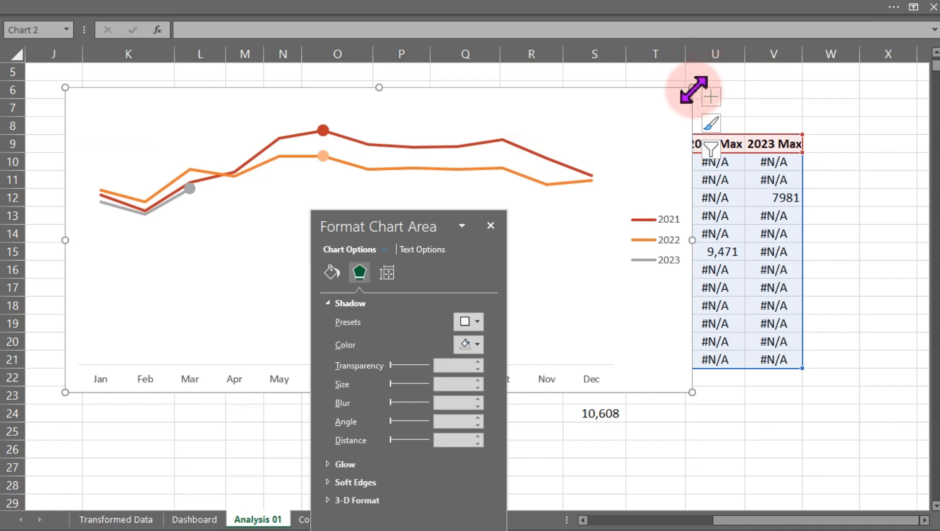
Shrink the chart and move it onto the Dashboard sheet, placing it right of the Total Injuries card.
{"action": "left_click_drag", "start_coordinate": [694, 89], "coordinate": [419, 204]}
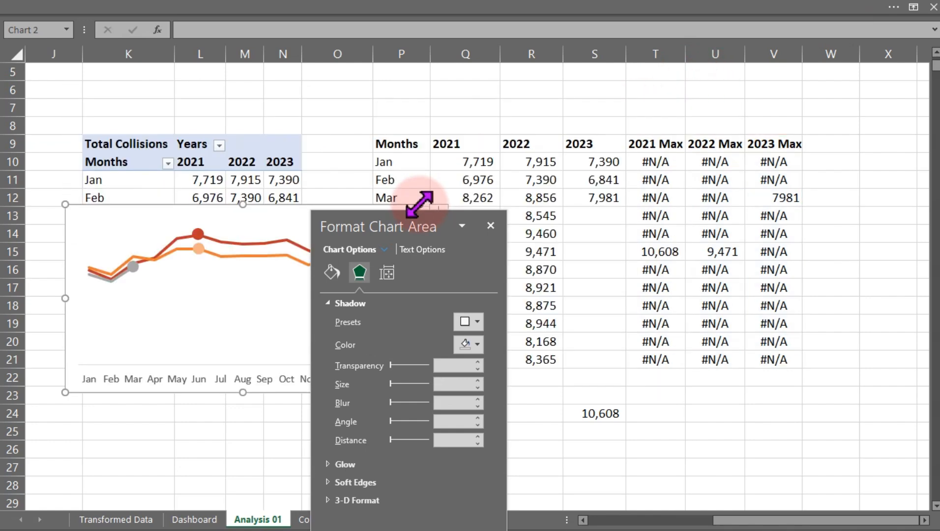
{"action": "key", "text": "ctrl+x"}
{"action": "left_click", "coordinate": [185, 519]}
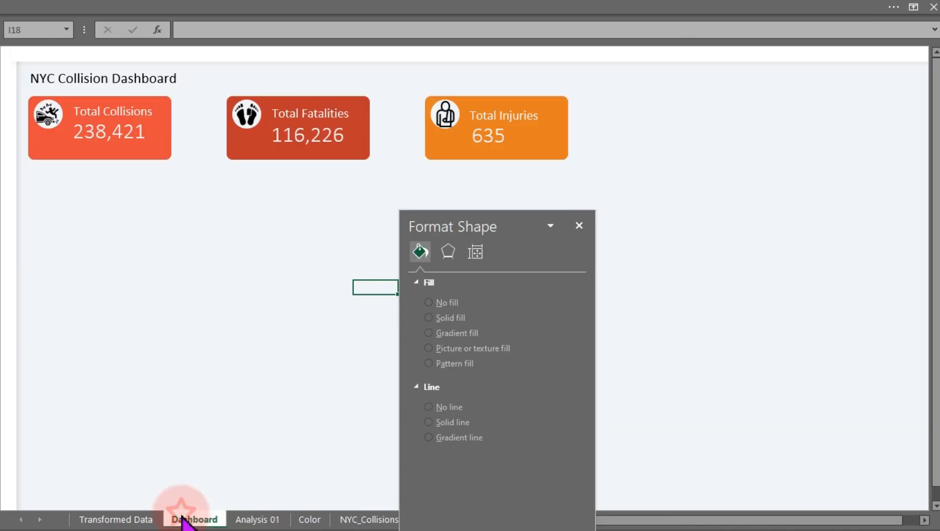
{"action": "key", "text": "ctrl+v"}
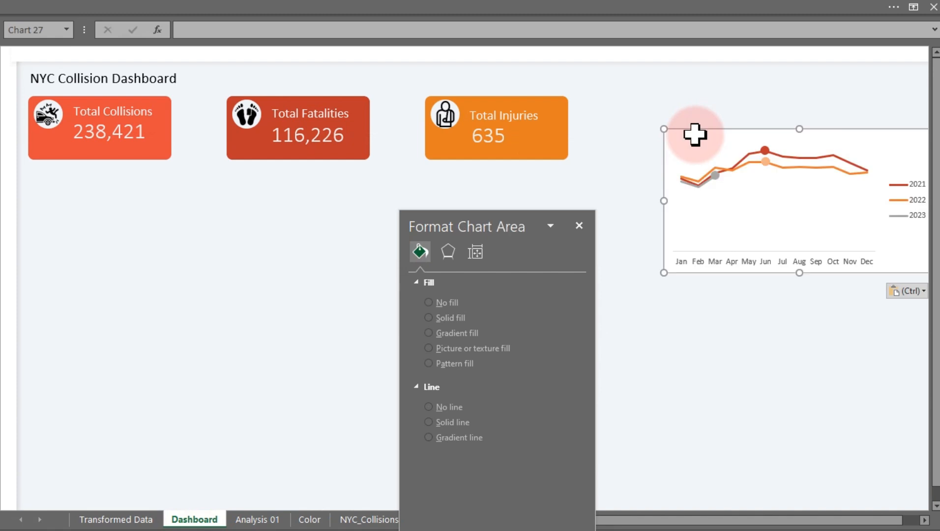
{"action": "left_click_drag", "start_coordinate": [709, 143], "coordinate": [623, 81]}
{"action": "left_click_drag", "start_coordinate": [504, 221], "coordinate": [798, 262]}
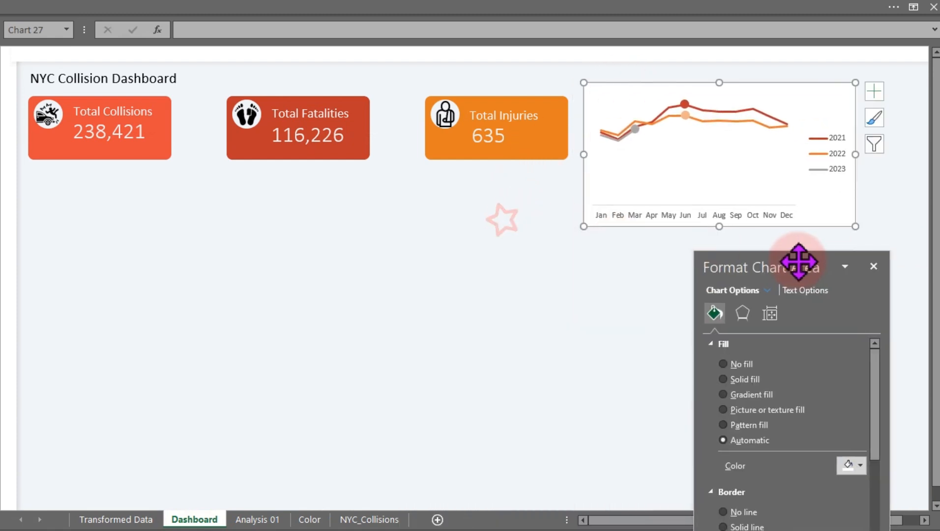
{"action": "left_click", "coordinate": [320, 249]}
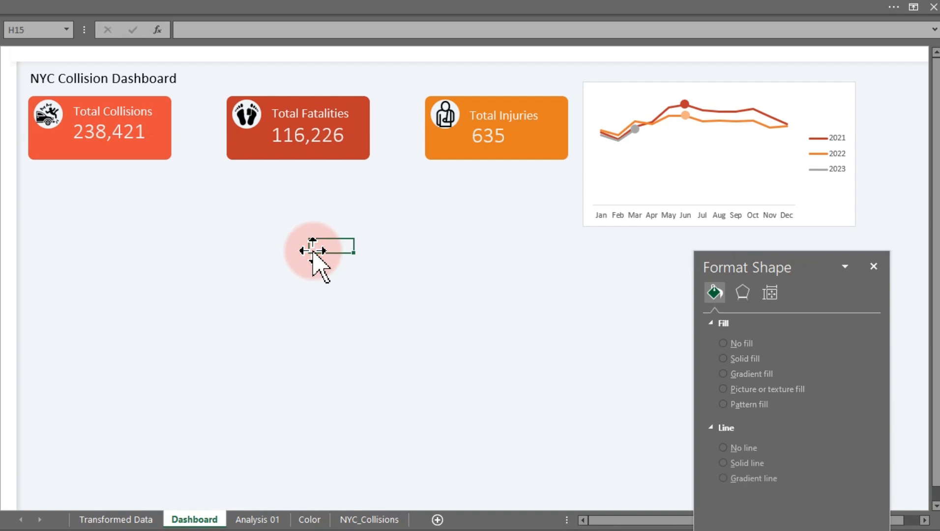
Draw a rectangle about 2.5 by 3.7 inches below the Total Collisions and Total Fatalities cards.
{"action": "left_click", "coordinate": [148, 9]}
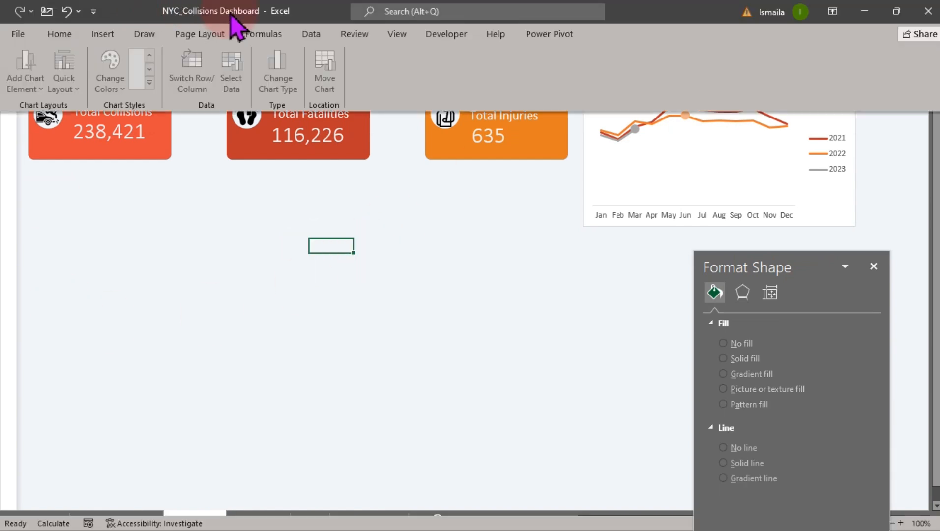
{"action": "left_click", "coordinate": [110, 36]}
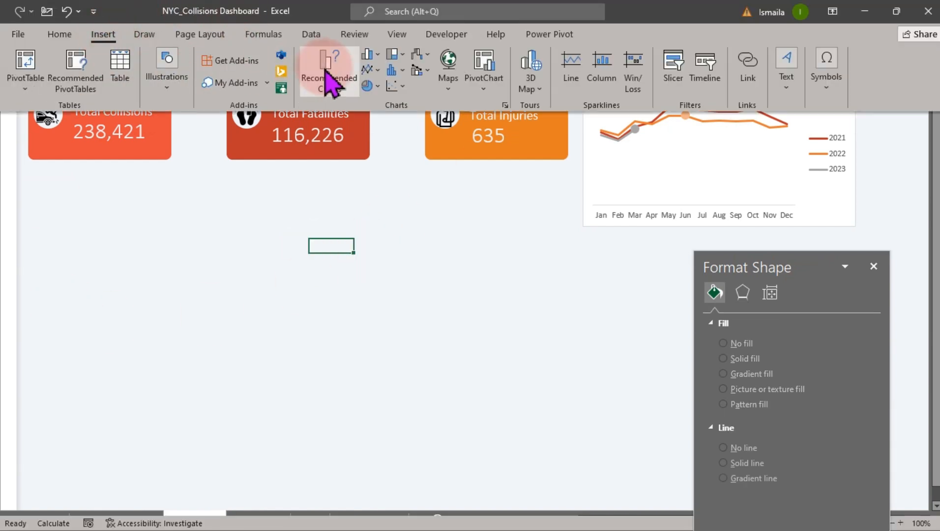
{"action": "left_click", "coordinate": [166, 86]}
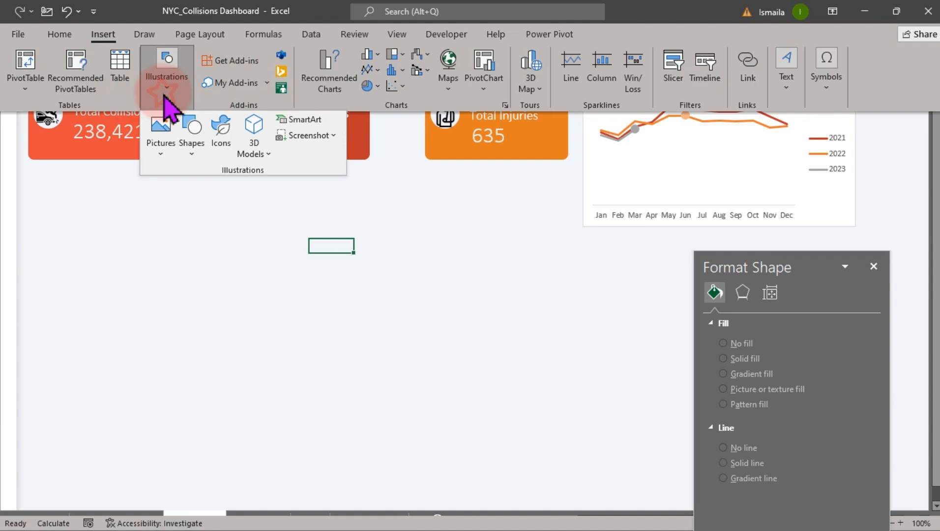
{"action": "left_click", "coordinate": [193, 148]}
{"action": "left_click", "coordinate": [245, 195]}
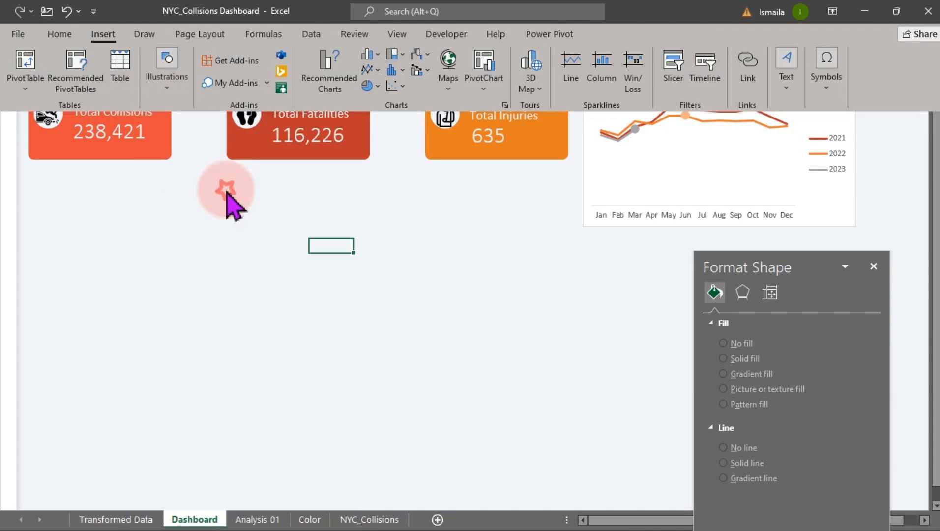
{"action": "mouse_move", "coordinate": [131, 220]}
{"action": "left_mouse_down"}
{"action": "mouse_move", "coordinate": [316, 332]}
{"action": "mouse_move", "coordinate": [379, 384]}
{"action": "left_mouse_up"}
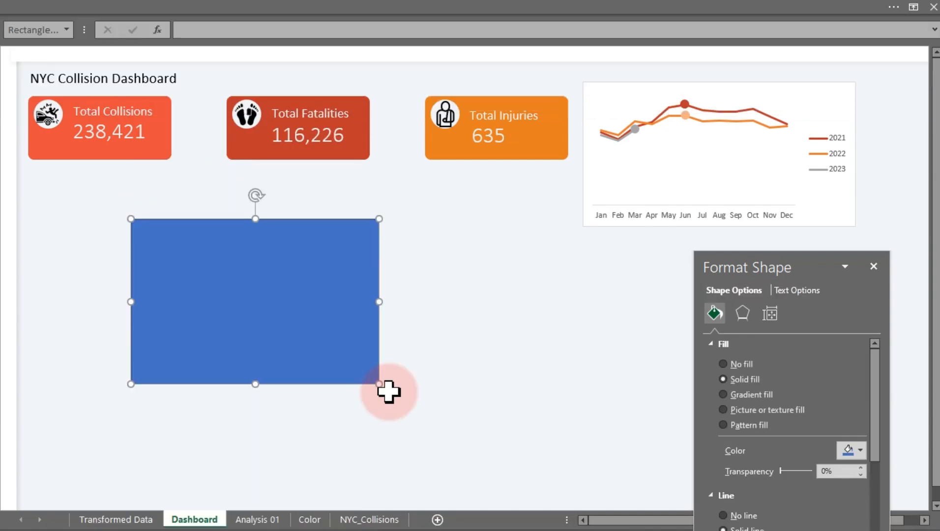
Set the rectangle's height to 2.43 inches and its width to 4.9 inches.
{"action": "left_click", "coordinate": [323, 11]}
{"action": "left_click", "coordinate": [835, 61]}
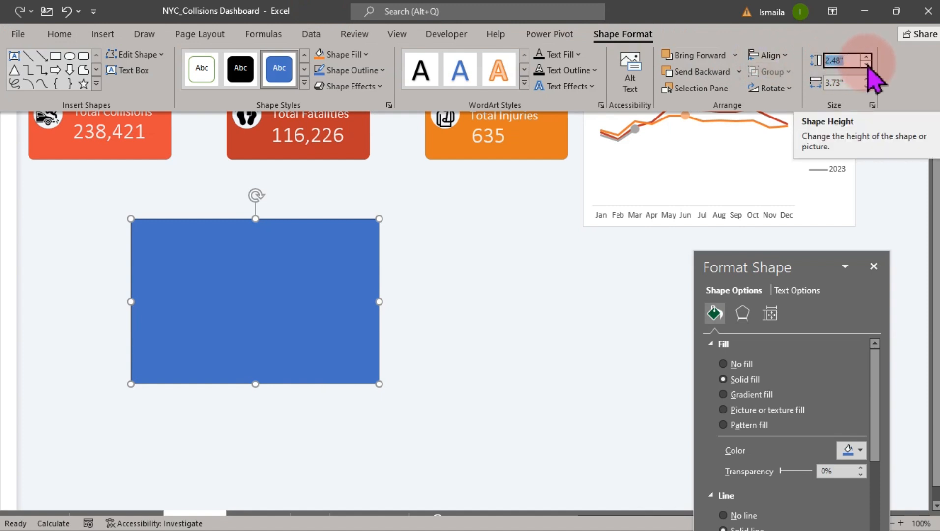
{"action": "type", "text": "2."}
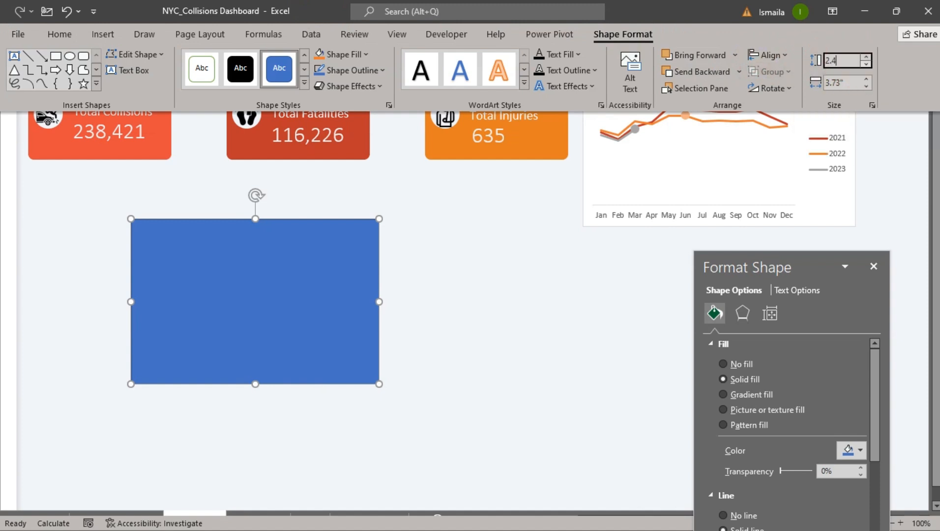
{"action": "left_click", "coordinate": [866, 63]}
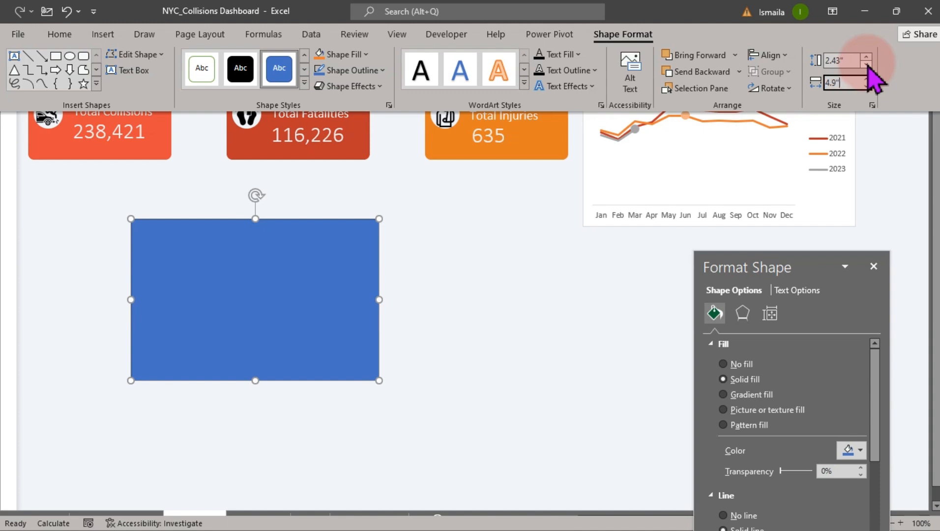
Move the rectangle to sit directly below the Total Collisions and Total Fatalities cards.
{"action": "key", "text": "Return"}
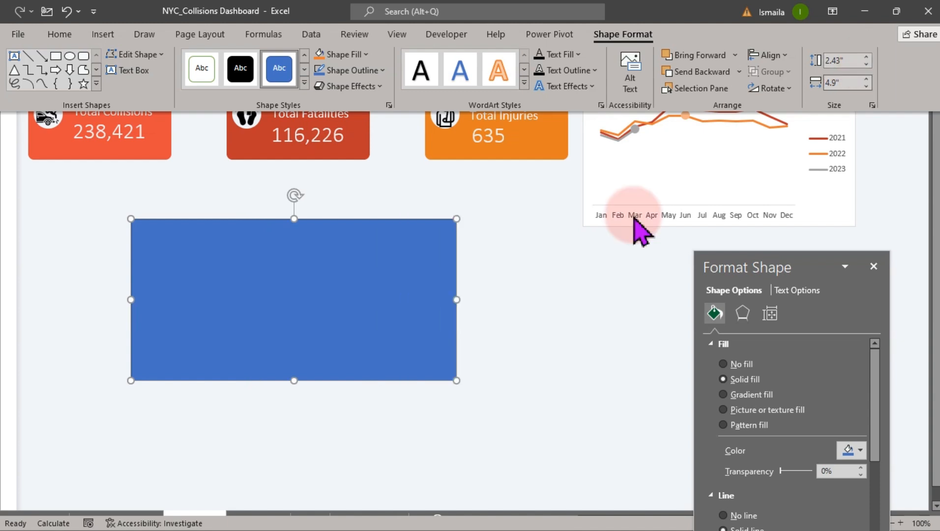
{"action": "left_click", "coordinate": [384, 308]}
{"action": "left_click_drag", "start_coordinate": [384, 302], "coordinate": [288, 255]}
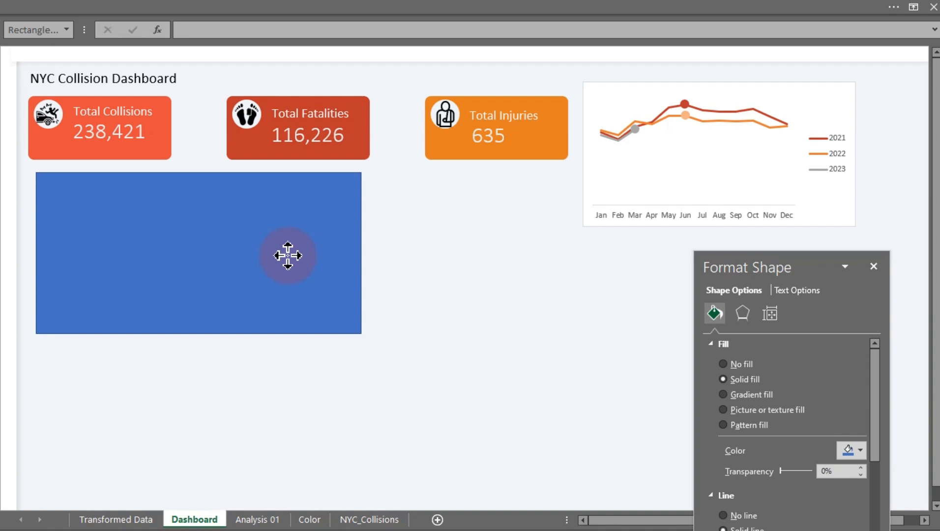
{"action": "left_click_drag", "start_coordinate": [287, 255], "coordinate": [288, 255]}
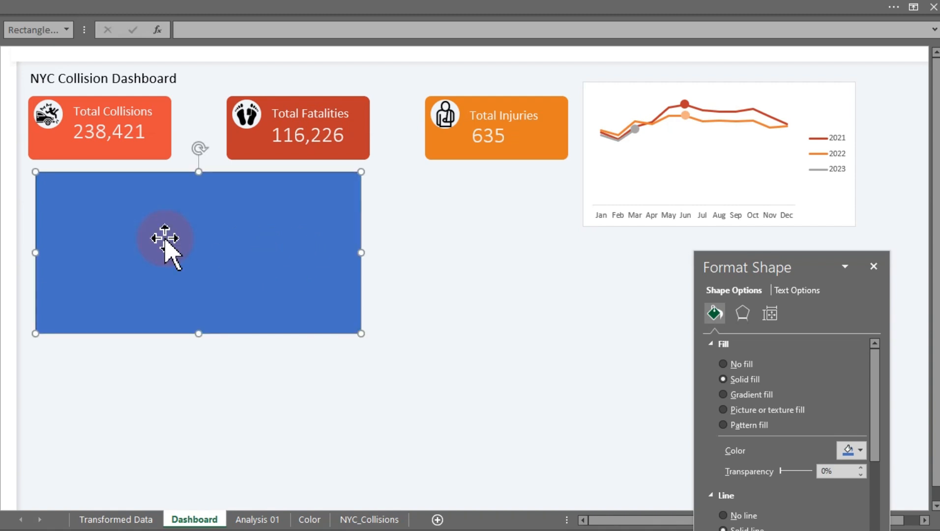
{"action": "left_click", "coordinate": [23, 194]}
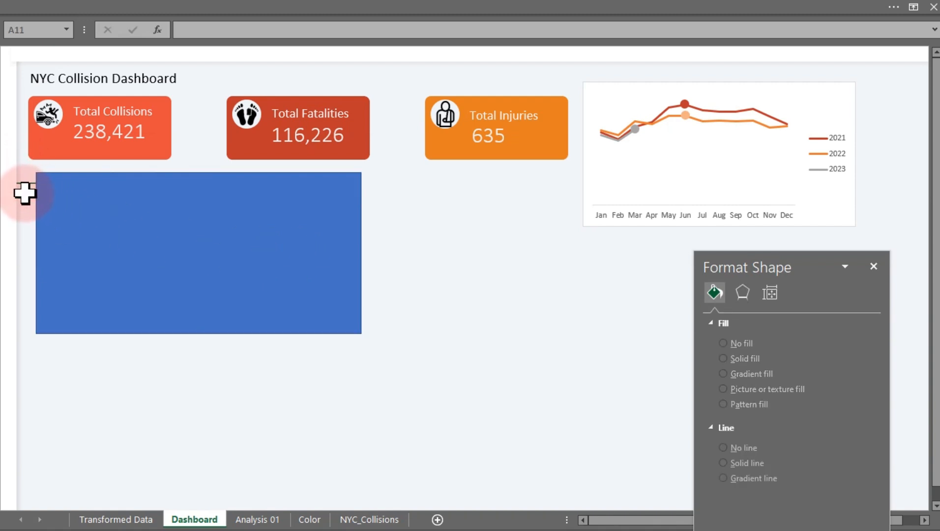
Select the rectangle together with the Total Collisions card and align their left edges.
{"action": "left_click", "coordinate": [83, 224]}
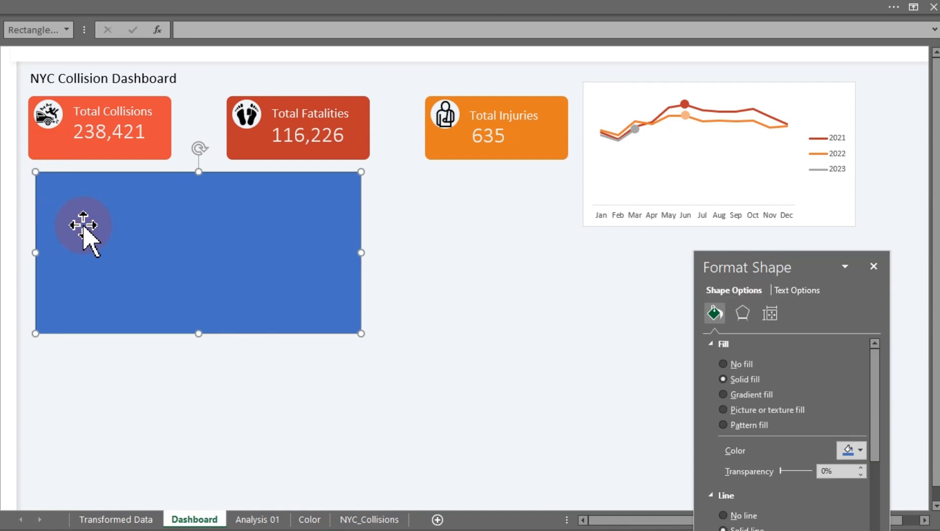
{"action": "left_click", "coordinate": [49, 150], "text": "ctrl"}
{"action": "left_click", "coordinate": [263, 11]}
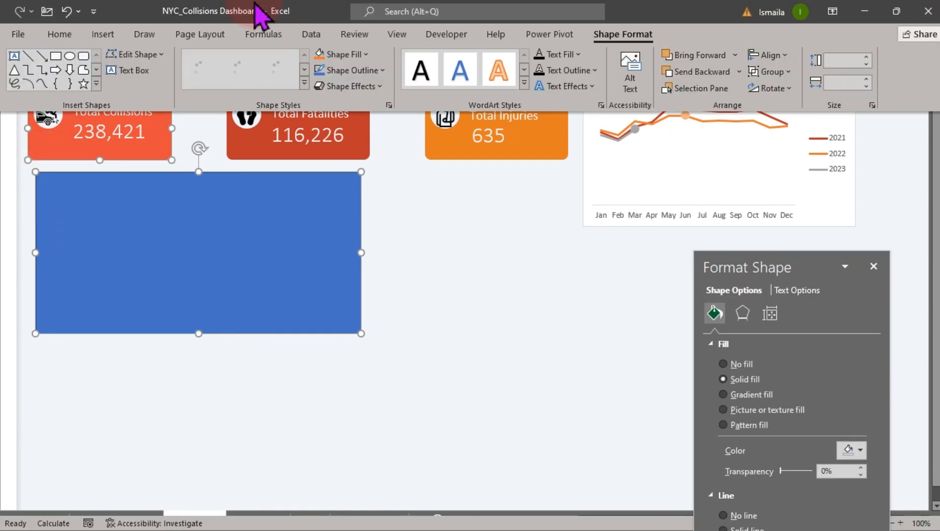
{"action": "left_click", "coordinate": [768, 56]}
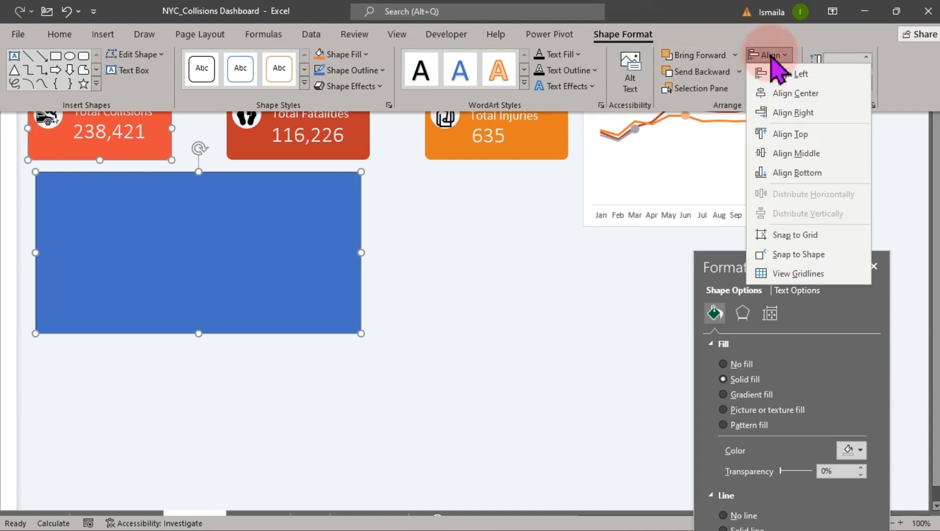
{"action": "left_click", "coordinate": [791, 74]}
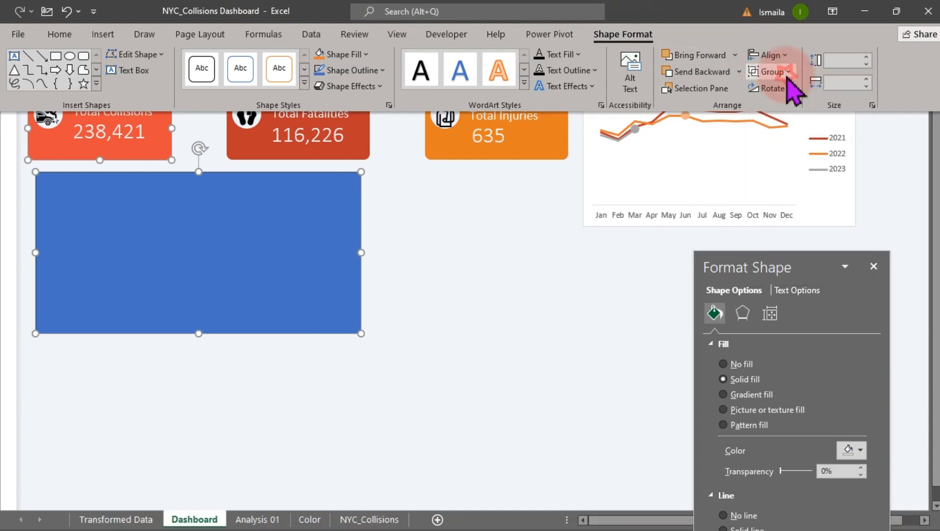
{"action": "left_click", "coordinate": [409, 334]}
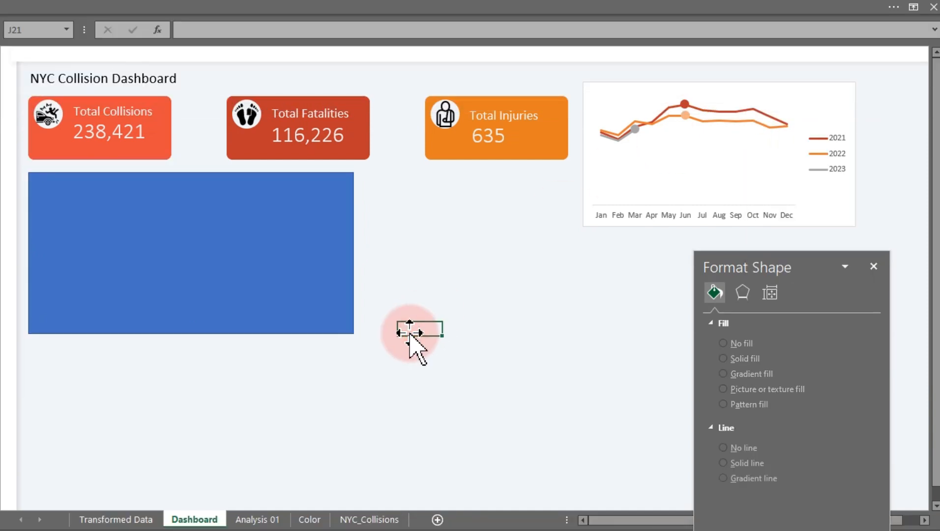
Fill the rectangle with white and remove its outline.
{"action": "left_click", "coordinate": [300, 280]}
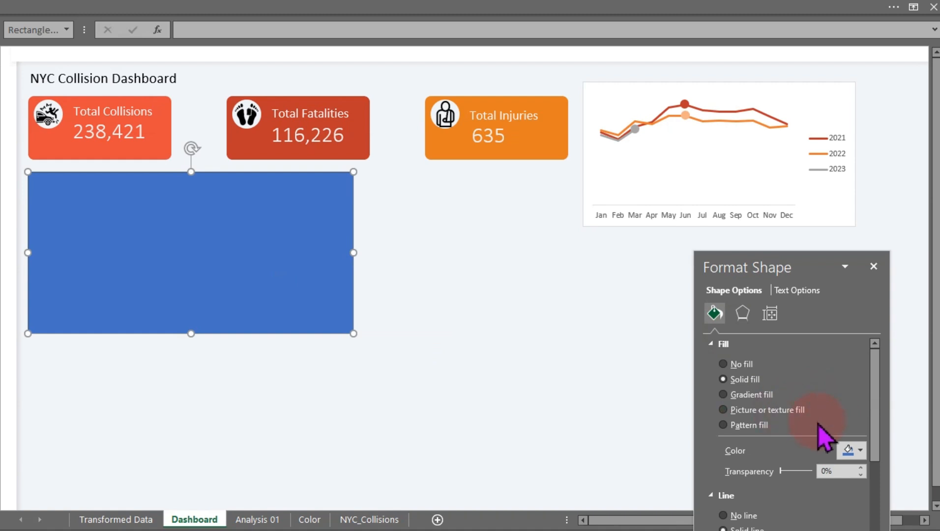
{"action": "left_click", "coordinate": [858, 450]}
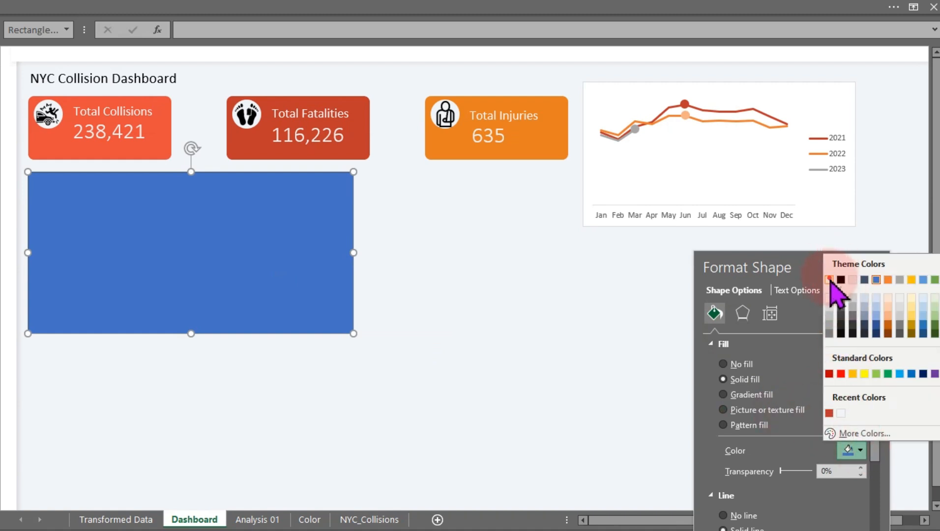
{"action": "left_click", "coordinate": [830, 279]}
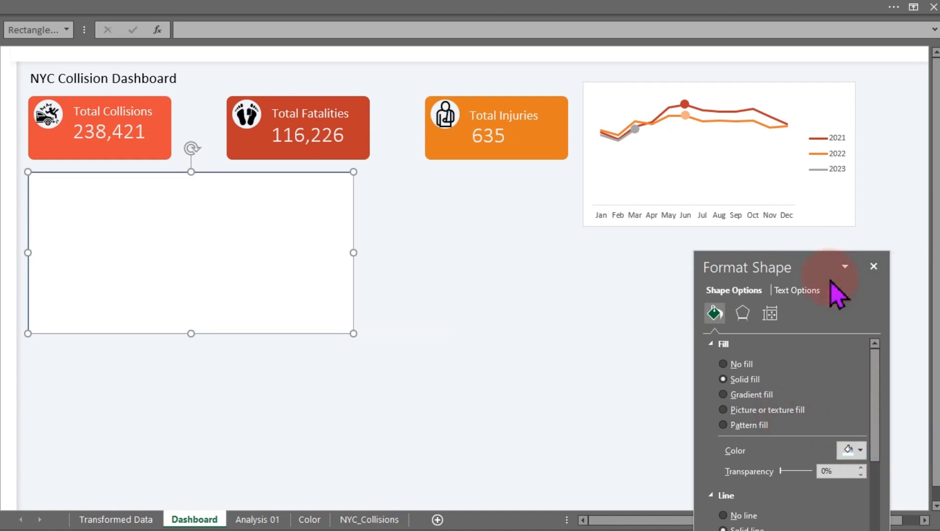
{"action": "left_click", "coordinate": [722, 515]}
{"action": "left_click", "coordinate": [437, 377]}
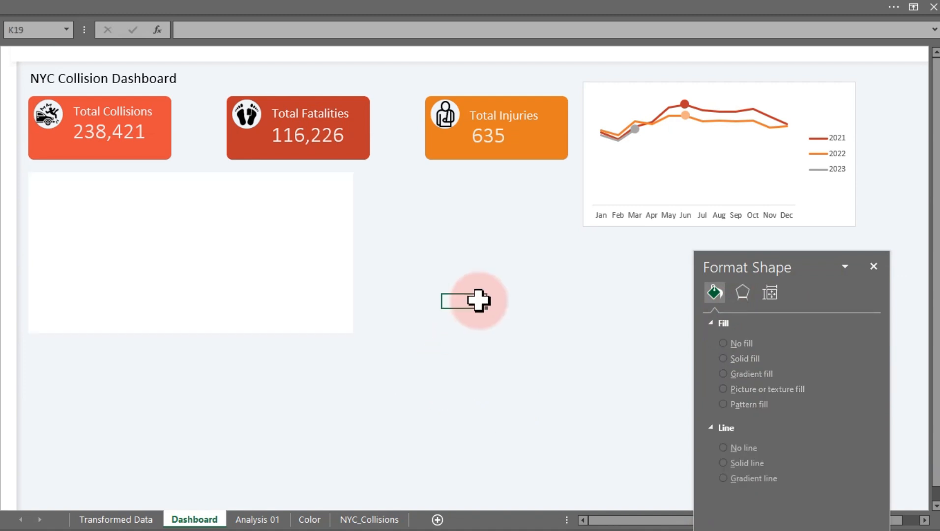
Apply the centered outer shadow preset to the rectangle.
{"action": "left_click", "coordinate": [290, 264]}
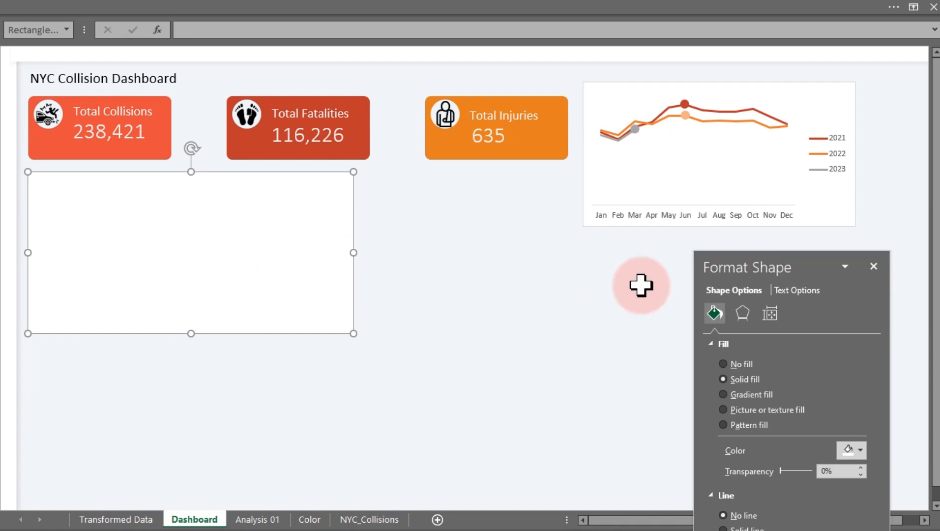
{"action": "left_click", "coordinate": [743, 313]}
{"action": "left_click", "coordinate": [862, 359]}
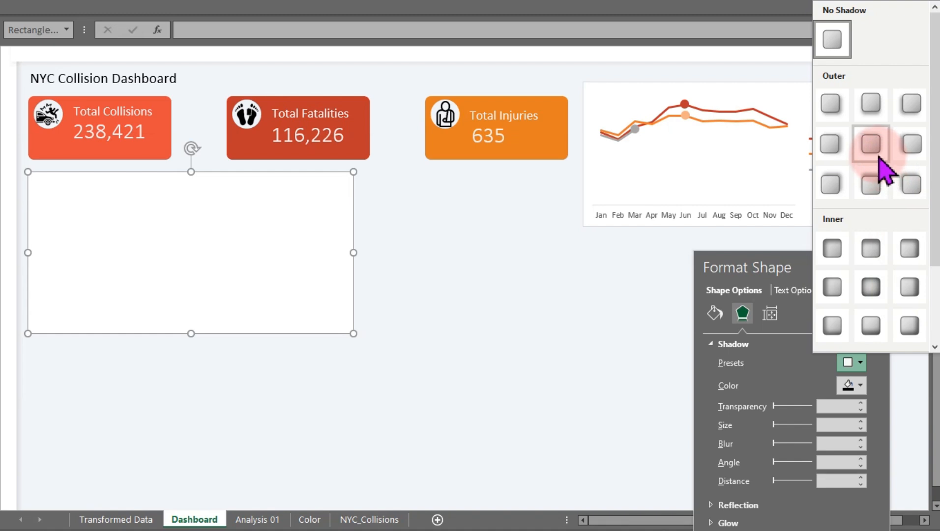
{"action": "left_click", "coordinate": [871, 149]}
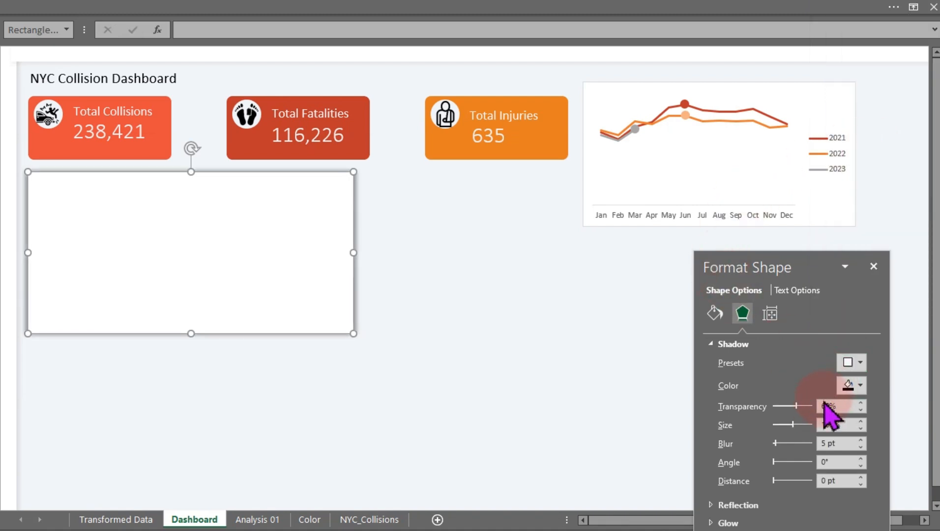
Set the rectangle's shadow transparency to 96%.
{"action": "left_click", "coordinate": [825, 406]}
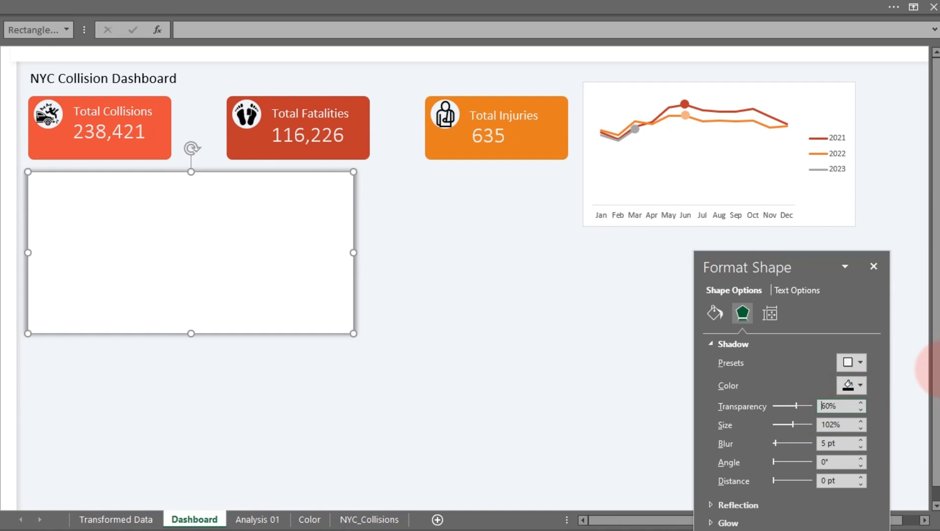
{"action": "key", "text": "Delete"}
{"action": "key", "text": "Delete"}
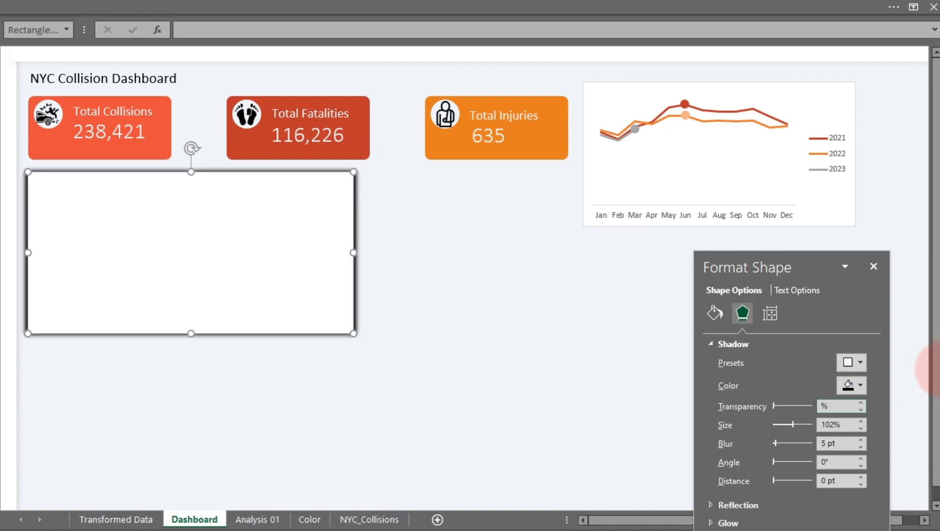
{"action": "type", "text": "98"}
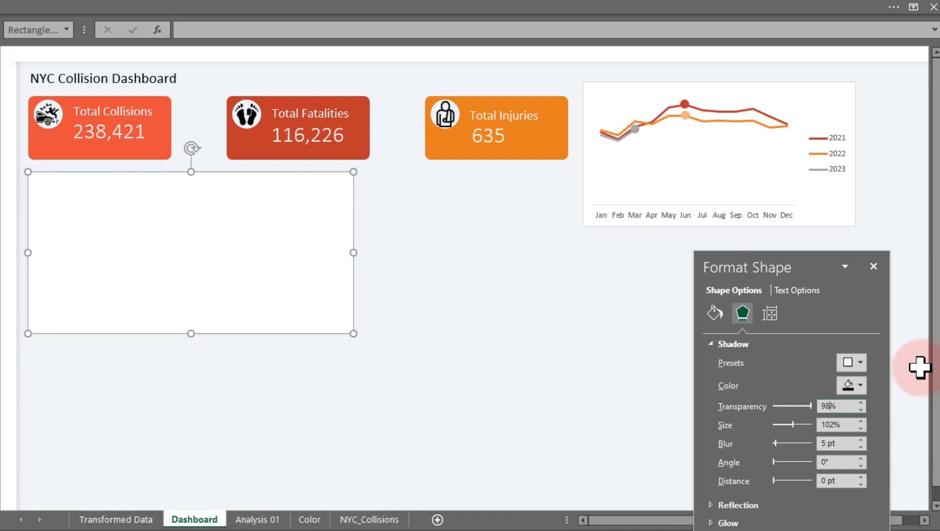
{"action": "left_click", "coordinate": [478, 335]}
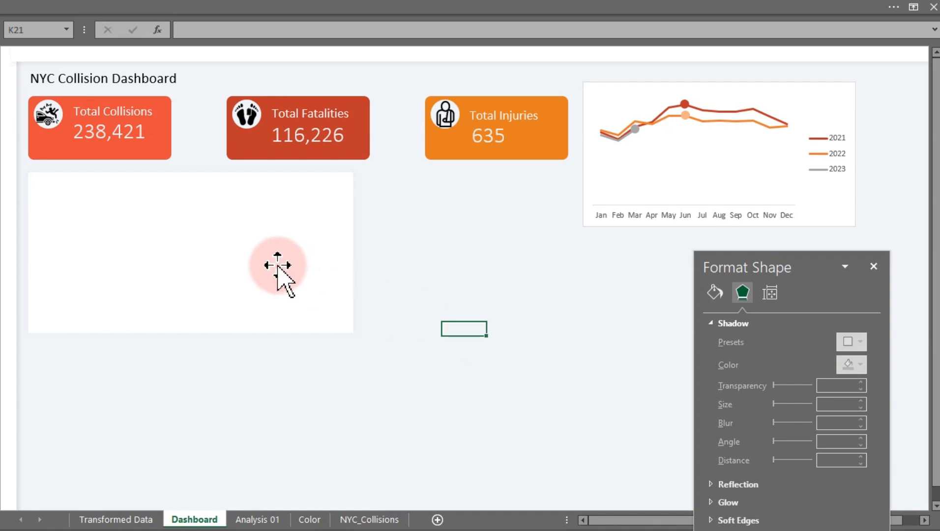
{"action": "left_click", "coordinate": [277, 265]}
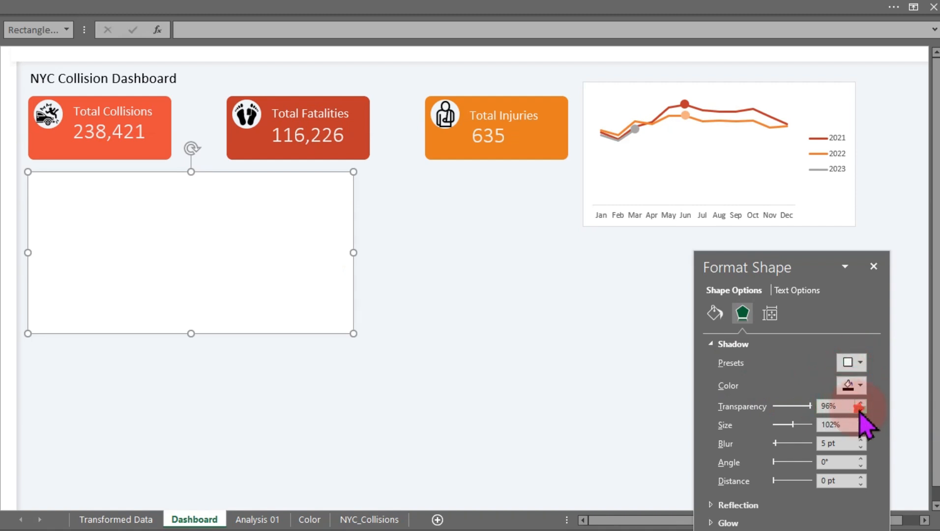
{"action": "left_click", "coordinate": [494, 344]}
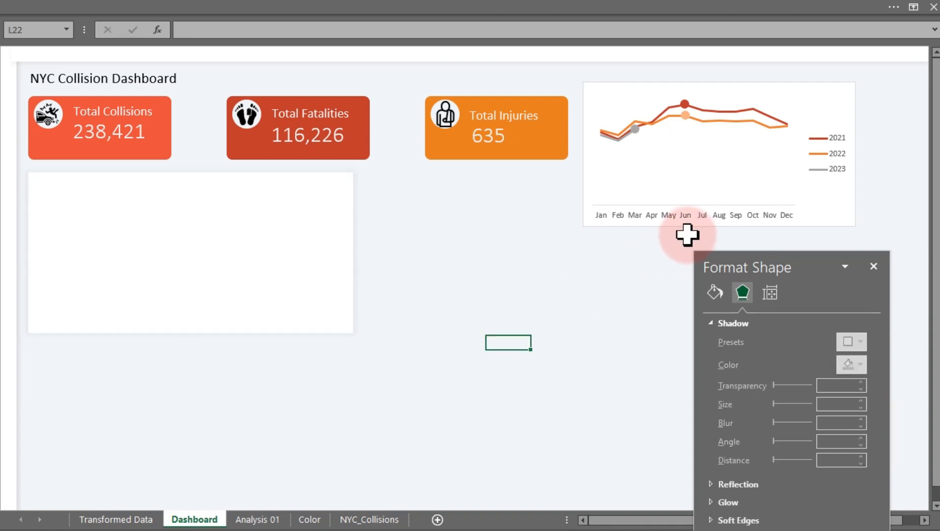
Move the monthly collisions line chart over the rectangle and bring it to the front.
{"action": "left_click", "coordinate": [677, 223]}
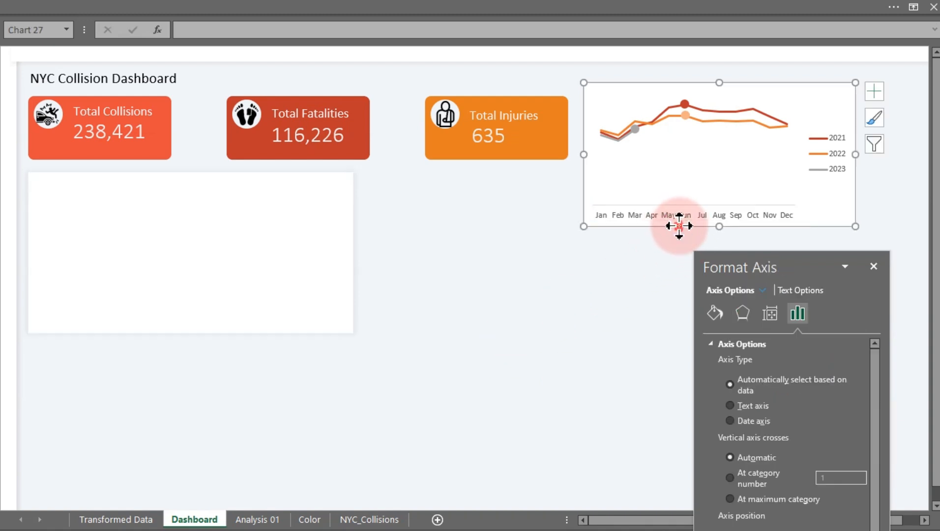
{"action": "left_click_drag", "start_coordinate": [679, 225], "coordinate": [446, 311]}
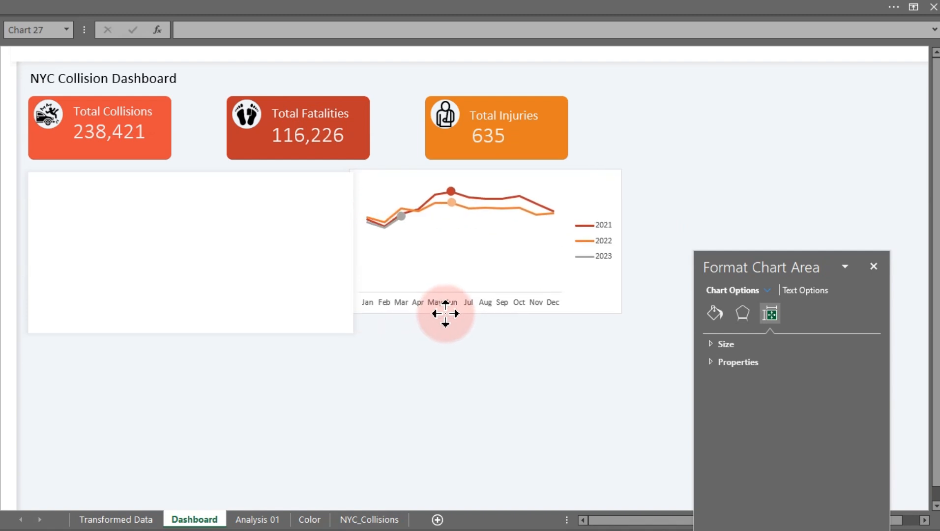
{"action": "right_click", "coordinate": [447, 309]}
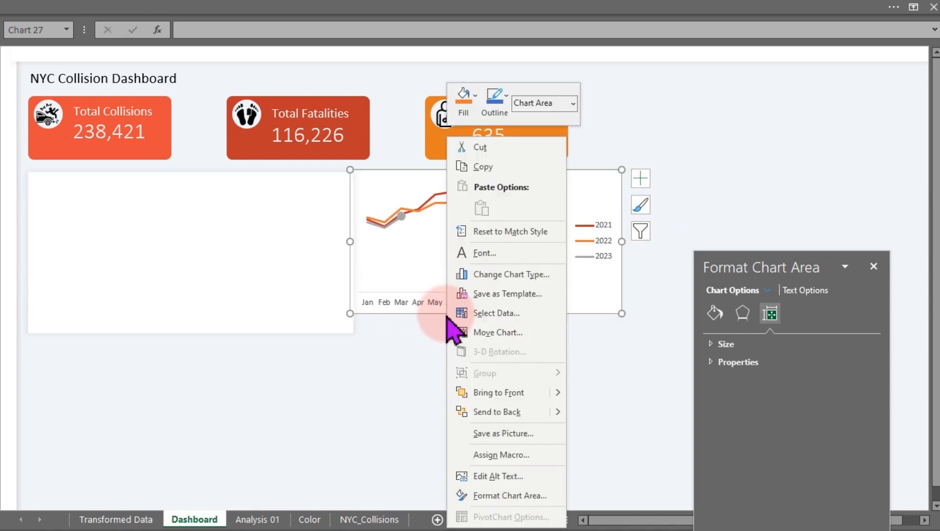
{"action": "left_click", "coordinate": [504, 277]}
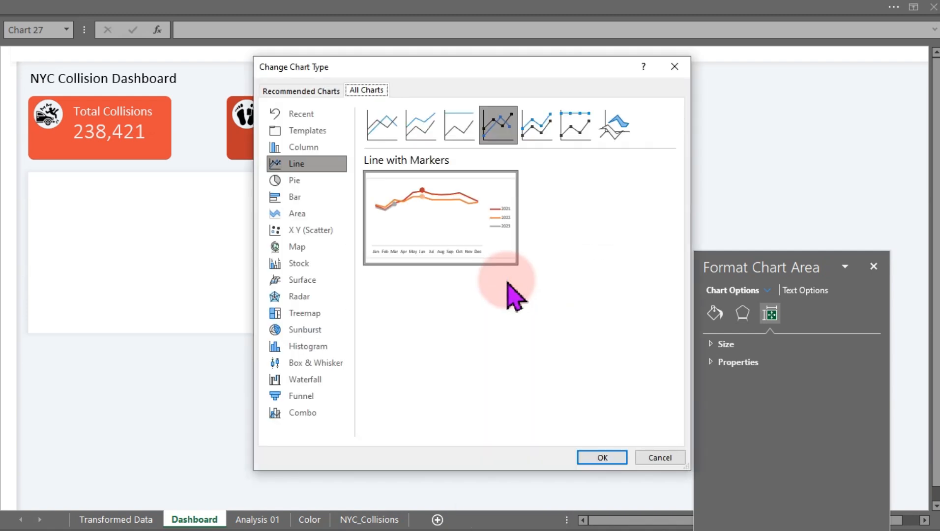
{"action": "left_click", "coordinate": [660, 457]}
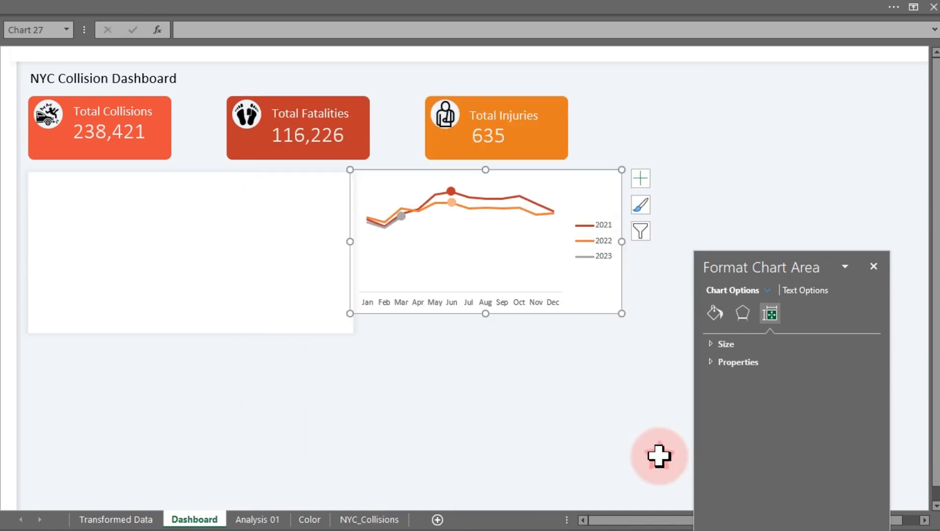
{"action": "right_click", "coordinate": [493, 308]}
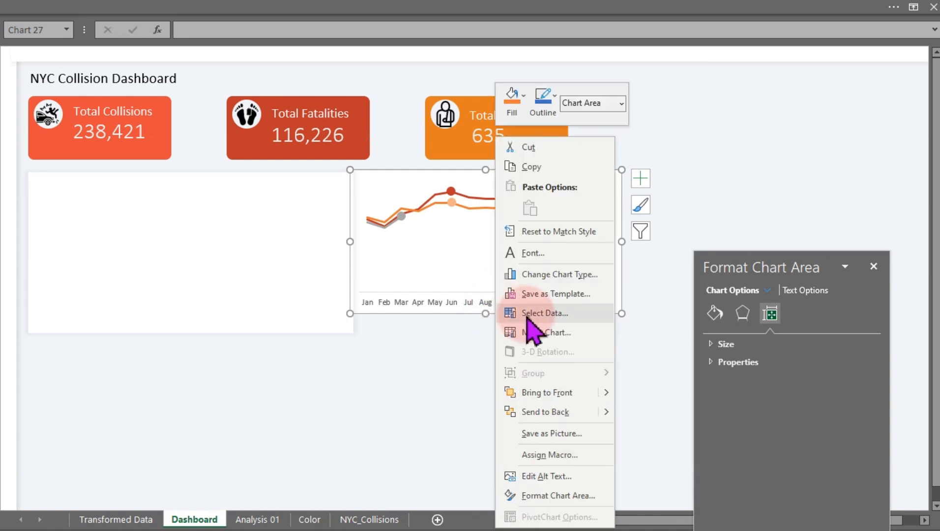
{"action": "left_click", "coordinate": [538, 393]}
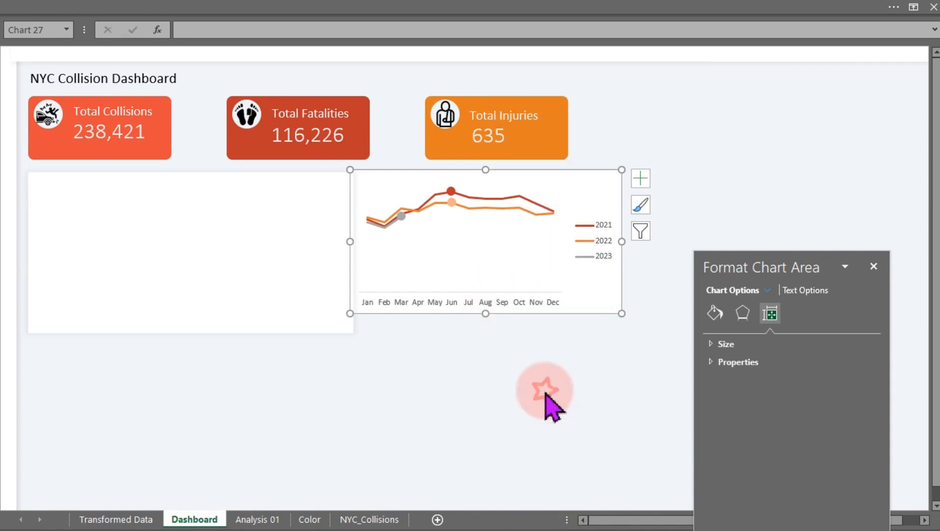
Place the chart inside the white rectangle and widen it to the rectangle's right edge.
{"action": "left_click_drag", "start_coordinate": [565, 313], "coordinate": [245, 329]}
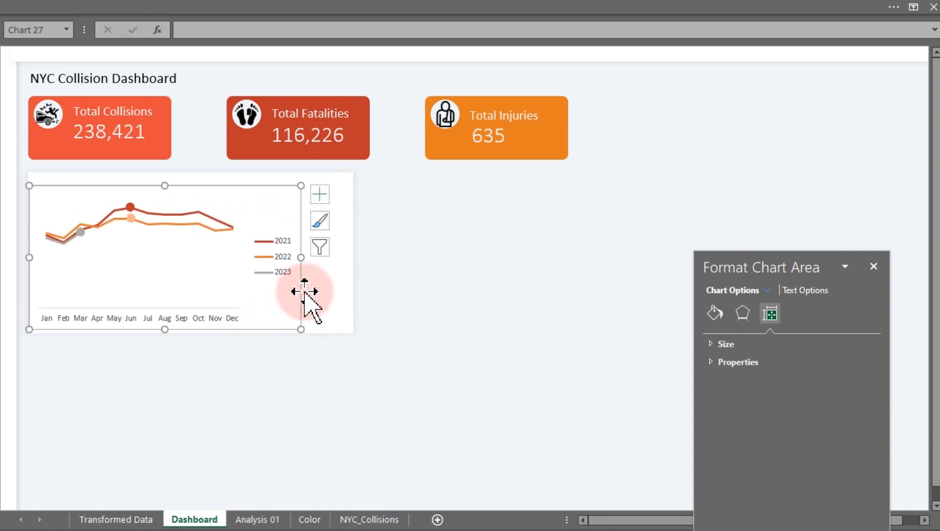
{"action": "left_click_drag", "start_coordinate": [302, 258], "coordinate": [353, 268]}
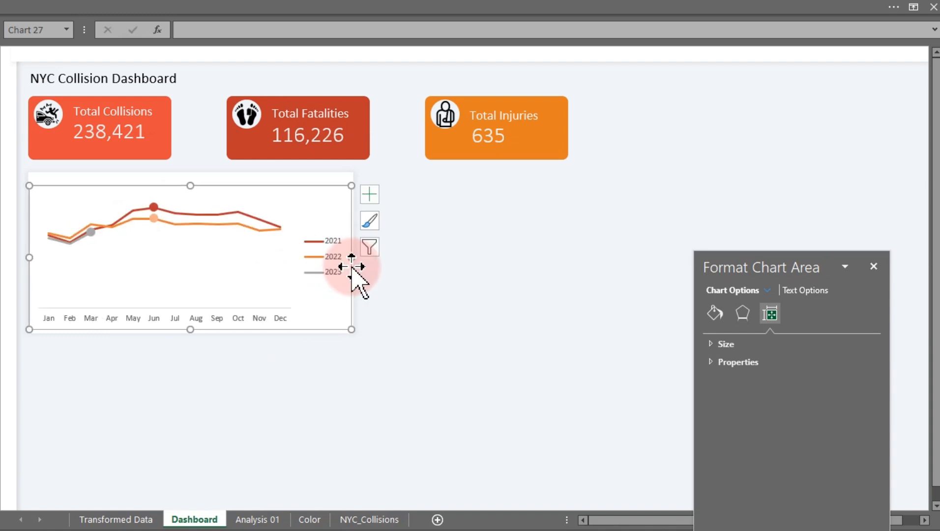
Set the chart area to no fill and no border.
{"action": "left_click_drag", "start_coordinate": [758, 268], "coordinate": [631, 95]}
{"action": "left_click", "coordinate": [593, 144]}
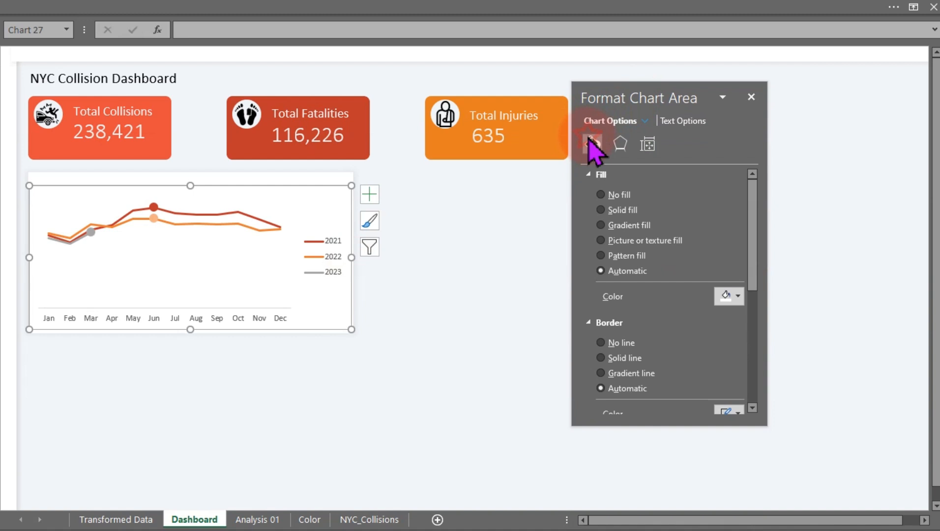
{"action": "left_click", "coordinate": [608, 195]}
{"action": "left_click", "coordinate": [603, 315]}
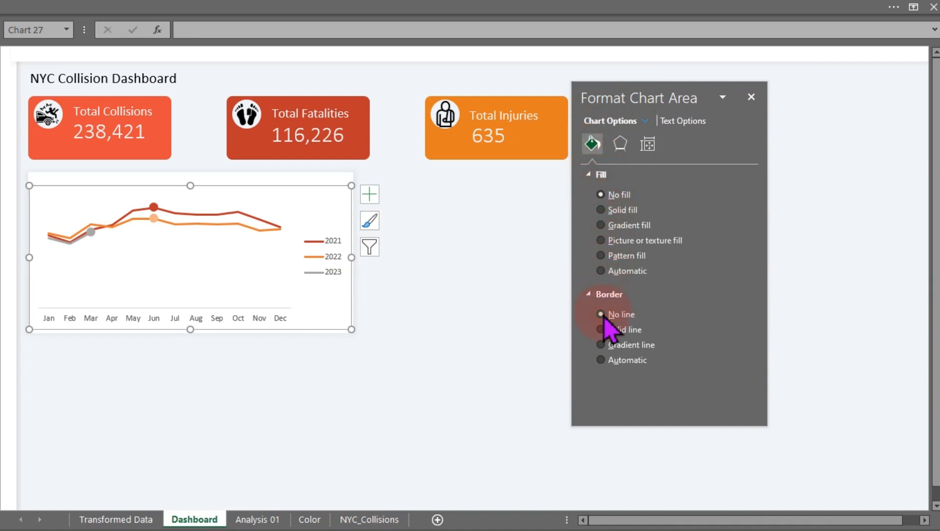
{"action": "left_click", "coordinate": [478, 330]}
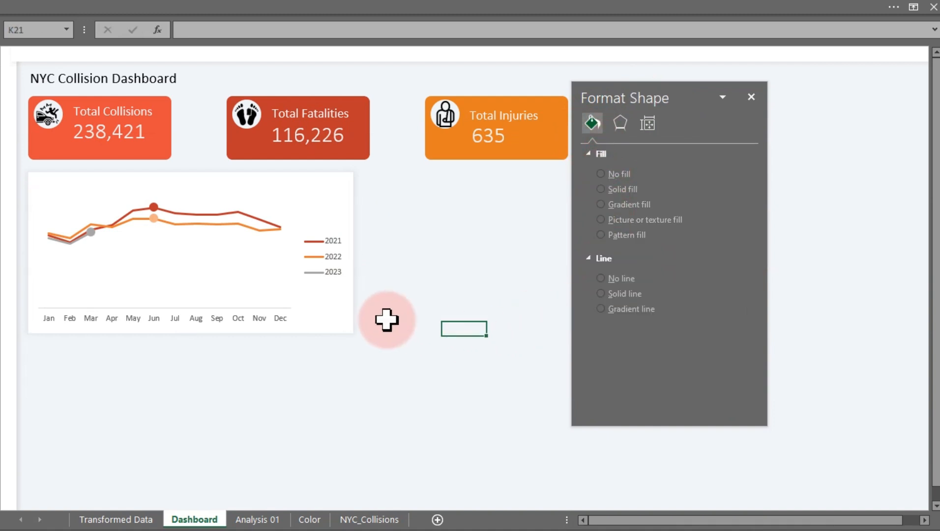
Shrink the line chart's plot area from the top to leave room for a title.
{"action": "left_click", "coordinate": [233, 292]}
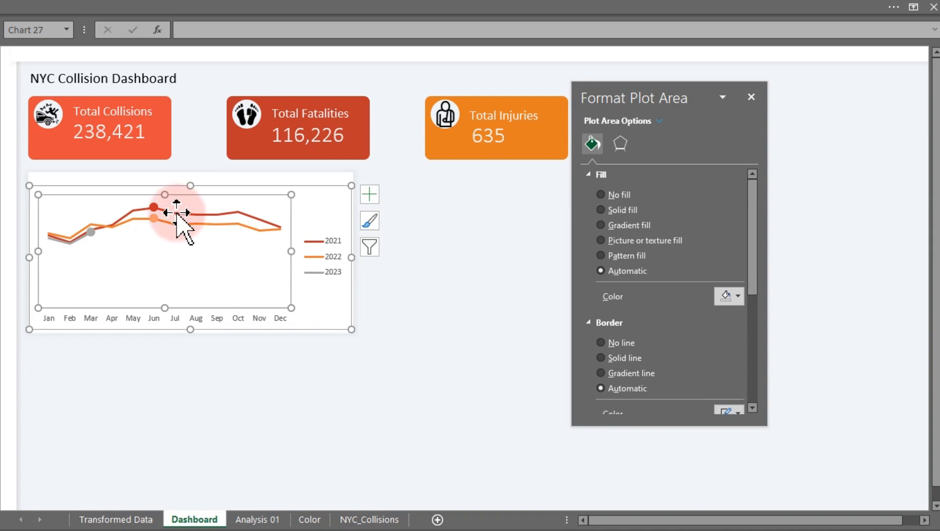
{"action": "left_click_drag", "start_coordinate": [166, 197], "coordinate": [166, 227]}
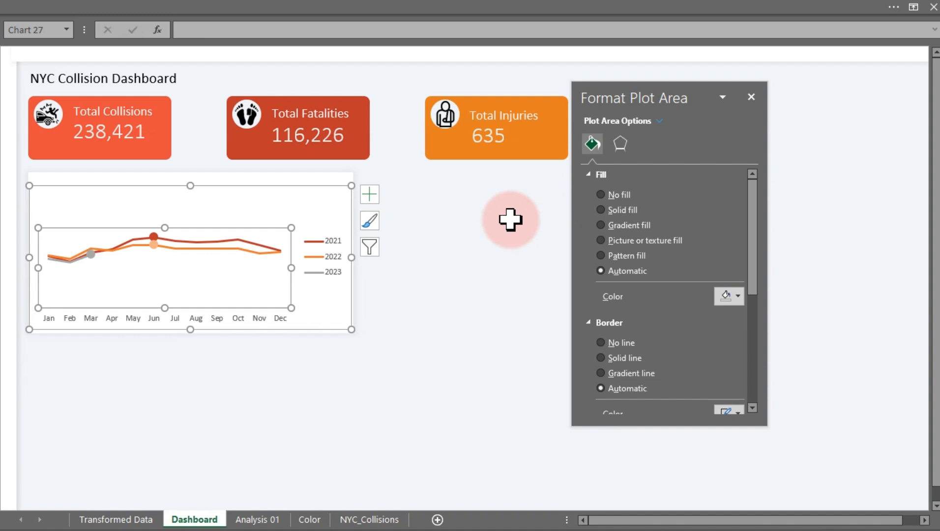
{"action": "left_click", "coordinate": [510, 219]}
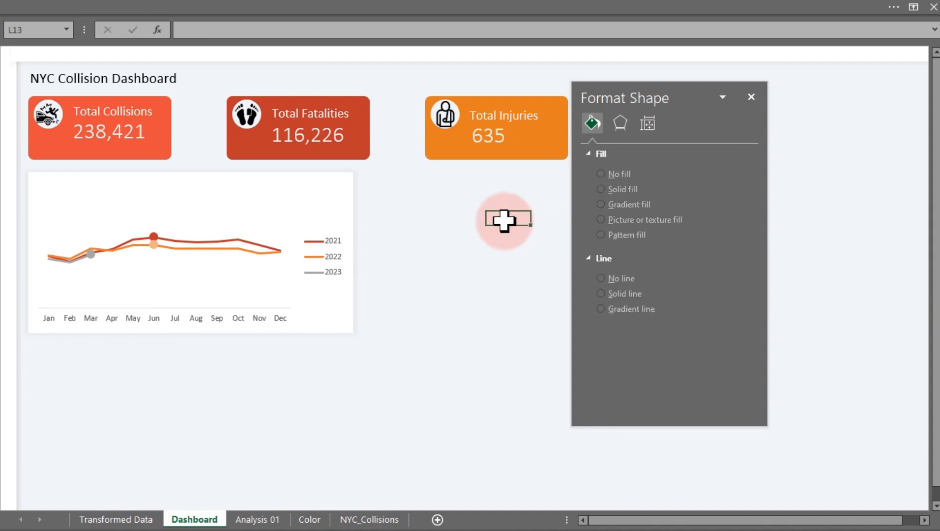
Duplicate the Total Fatalities label text box and set the copy's font colour to dark gray.
{"action": "left_click", "coordinate": [315, 108]}
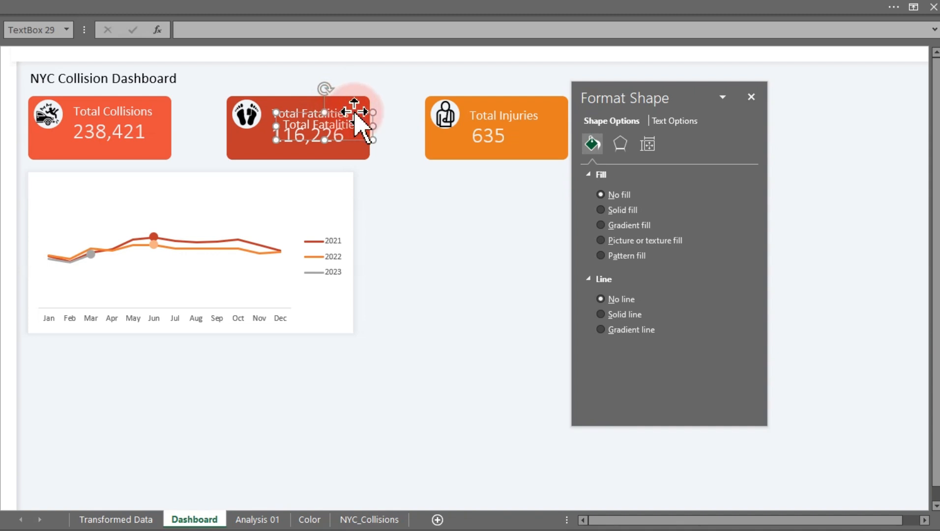
{"action": "left_click", "coordinate": [431, 172]}
{"action": "left_click_drag", "start_coordinate": [432, 173], "coordinate": [452, 217]}
{"action": "left_click", "coordinate": [109, 15]}
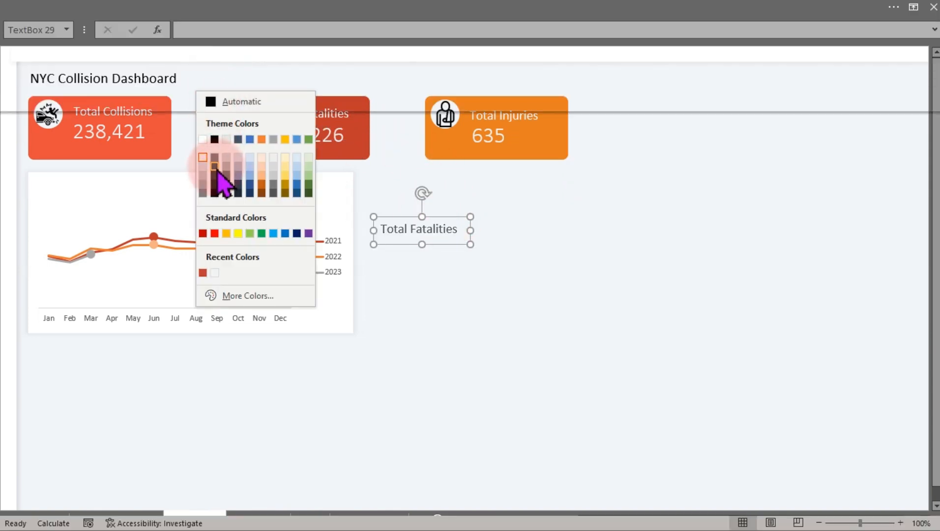
{"action": "left_click", "coordinate": [215, 175]}
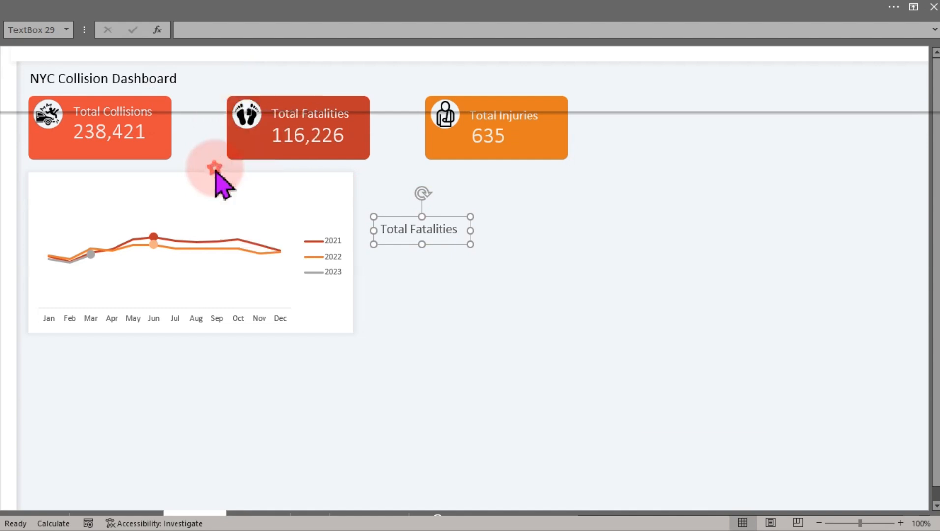
Move the copied text box to the chart card's top-left corner and reduce its font size to 12.
{"action": "key", "text": "ctrl+1"}
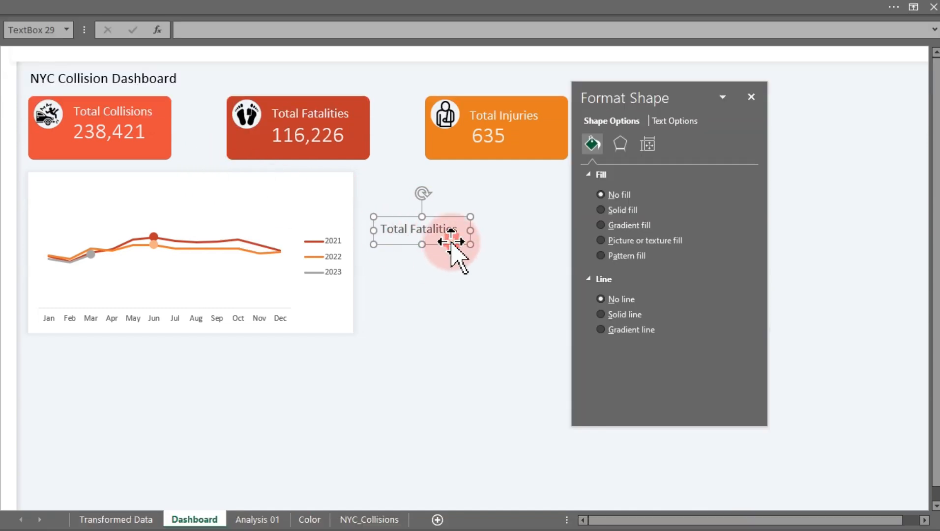
{"action": "left_click_drag", "start_coordinate": [451, 241], "coordinate": [111, 202]}
{"action": "left_click", "coordinate": [142, 15]}
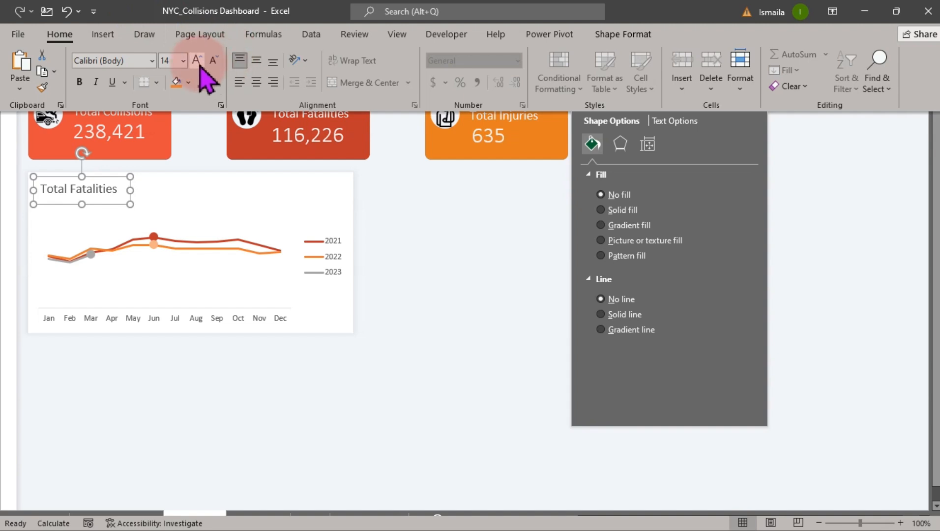
{"action": "left_click", "coordinate": [213, 60]}
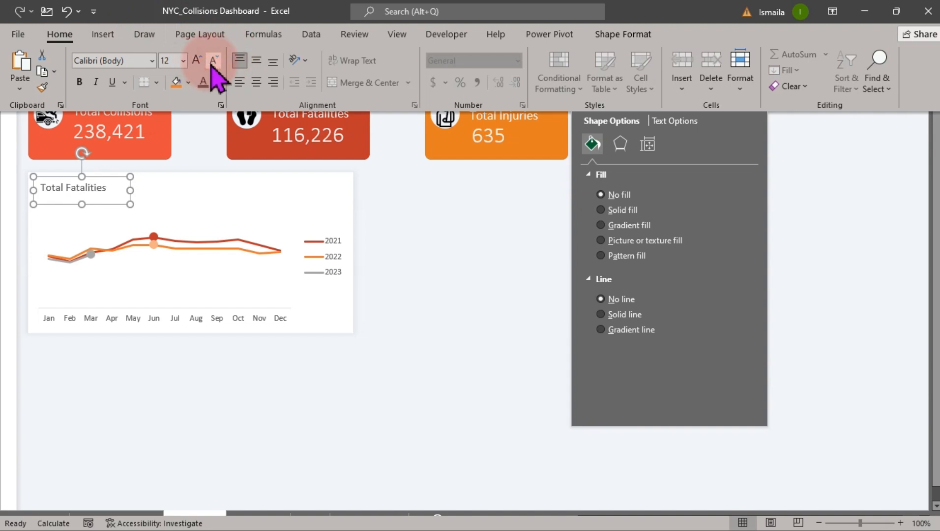
Widen the text box and replace its text with "Monthly vs Yearly Collision Trend".
{"action": "left_click_drag", "start_coordinate": [131, 195], "coordinate": [190, 192]}
{"action": "left_click", "coordinate": [121, 192]}
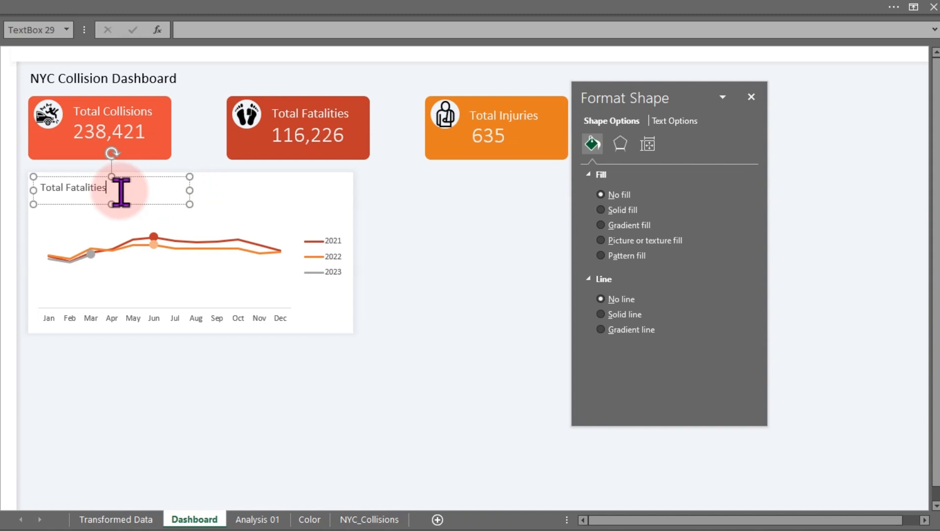
{"action": "triple_click", "coordinate": [121, 192]}
{"action": "type", "text": "Monthly vs Yearl"}
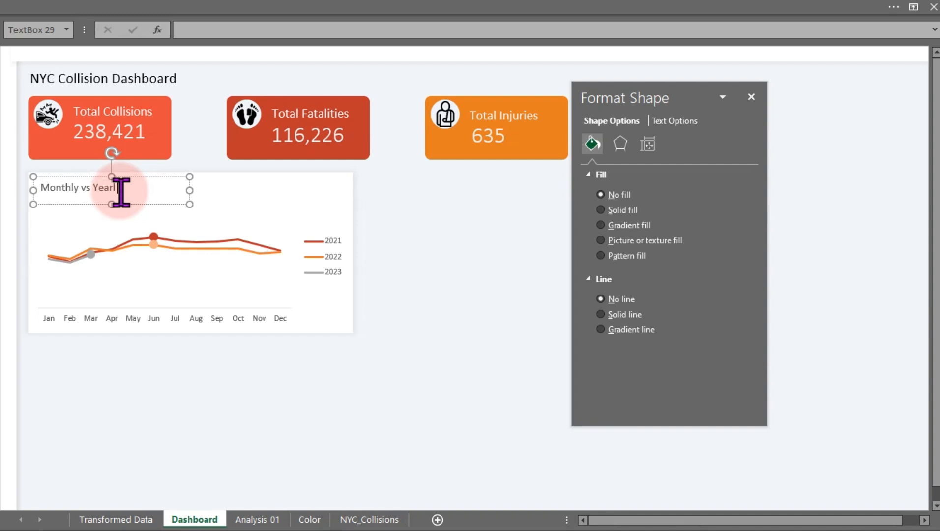
{"action": "type", "text": "y Collision Trend"}
{"action": "left_click_drag", "start_coordinate": [189, 190], "coordinate": [199, 190]}
{"action": "left_click", "coordinate": [450, 222]}
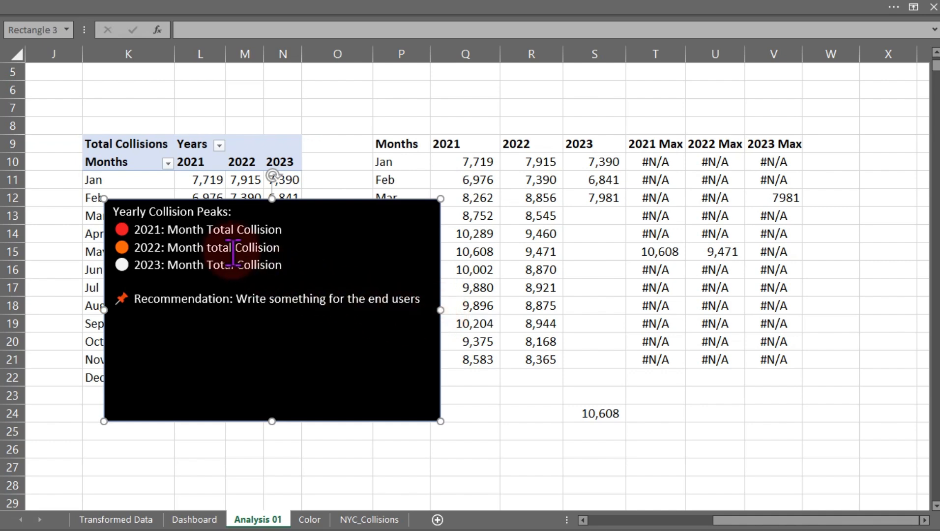
Move the black notes box on the Analysis 01 sheet to the top and shorten its height above the pivot table.
{"action": "left_click_drag", "start_coordinate": [324, 201], "coordinate": [338, 156]}
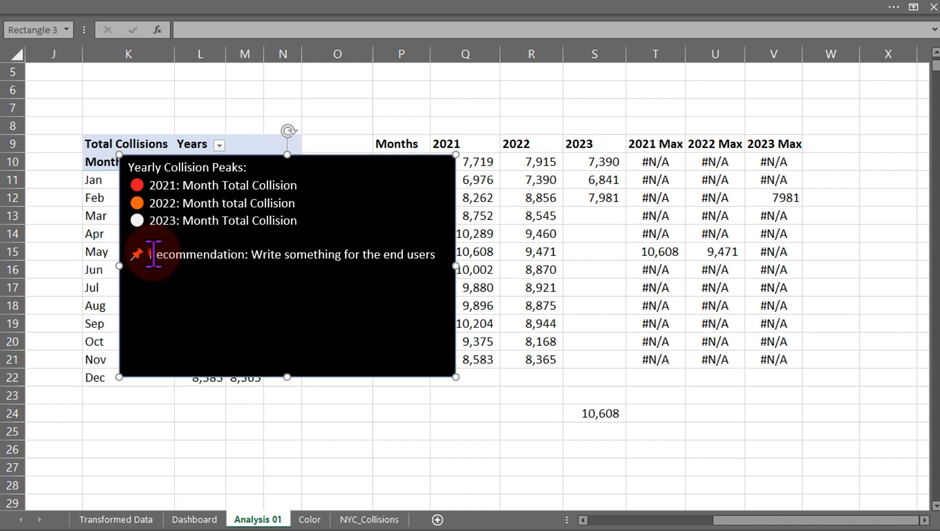
{"action": "left_click_drag", "start_coordinate": [154, 254], "coordinate": [247, 269]}
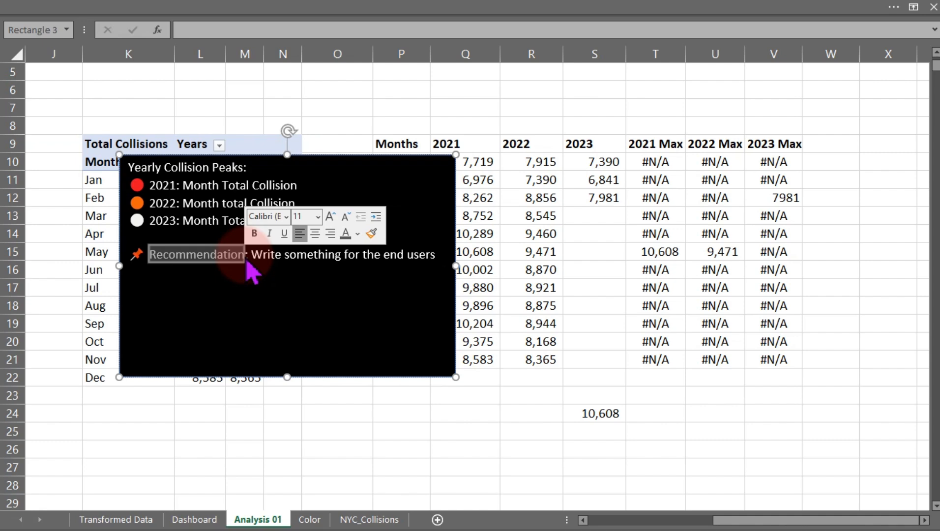
{"action": "left_click", "coordinate": [311, 154]}
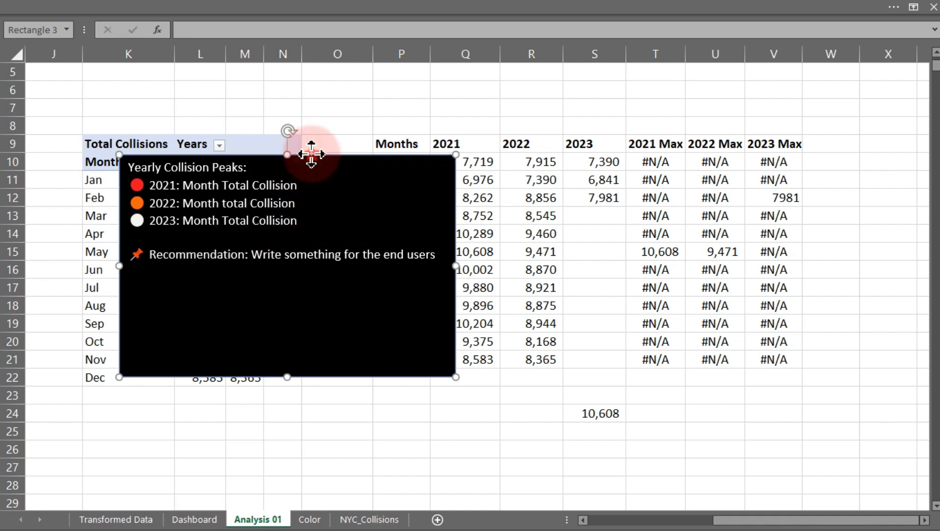
{"action": "left_click_drag", "start_coordinate": [311, 154], "coordinate": [279, 74]}
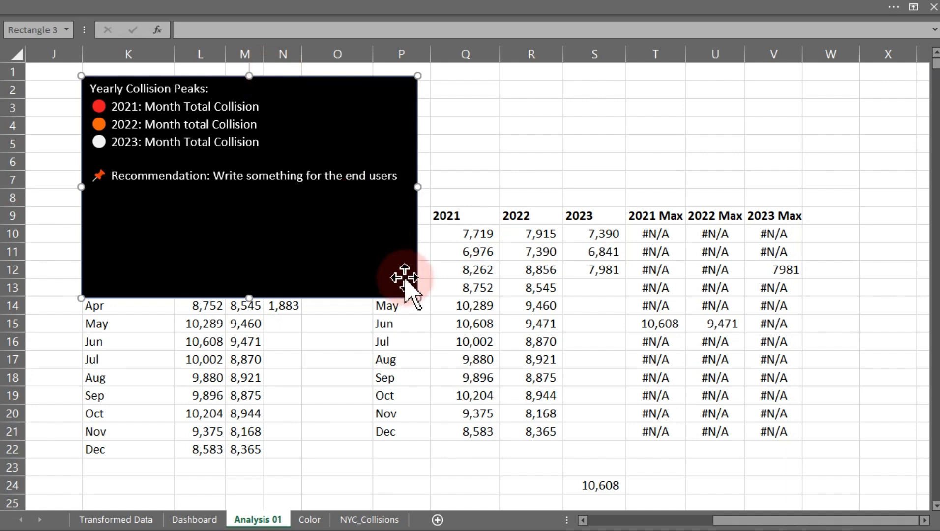
{"action": "left_click_drag", "start_coordinate": [418, 299], "coordinate": [421, 201]}
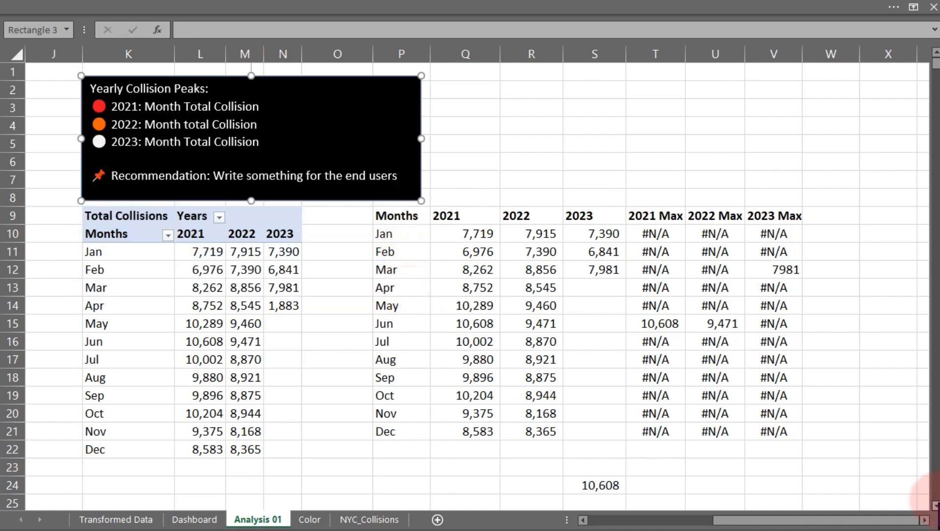
Delete the MAX formula in cell S24.
{"action": "scroll", "coordinate": [932, 501], "scroll_direction": "down", "scroll_amount": 6}
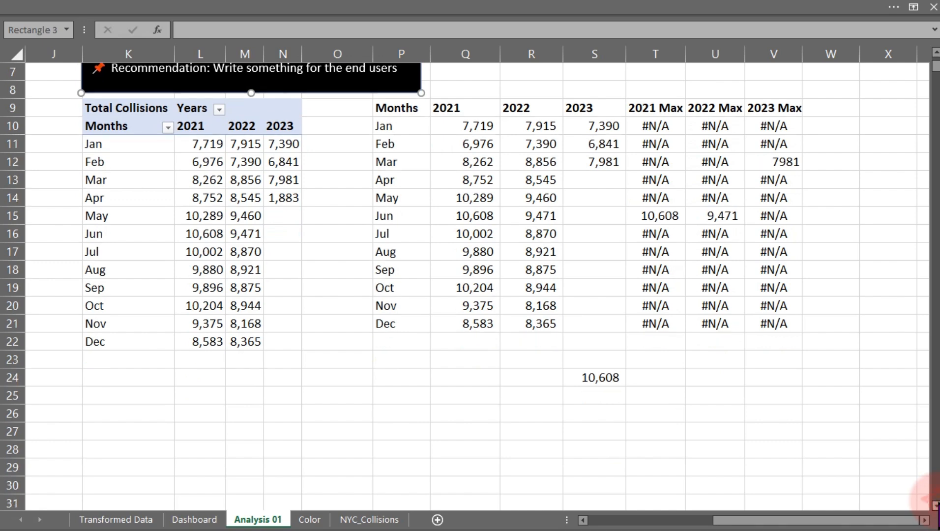
{"action": "left_click", "coordinate": [590, 377]}
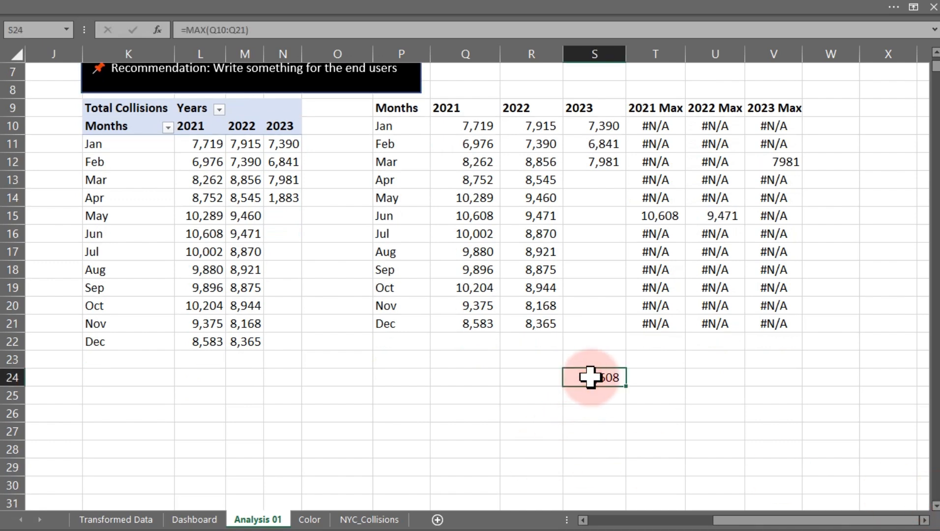
{"action": "key", "text": "Delete"}
Enter the labels Max, Position and Max Month in cells K24 to K26.
{"action": "left_click", "coordinate": [395, 376]}
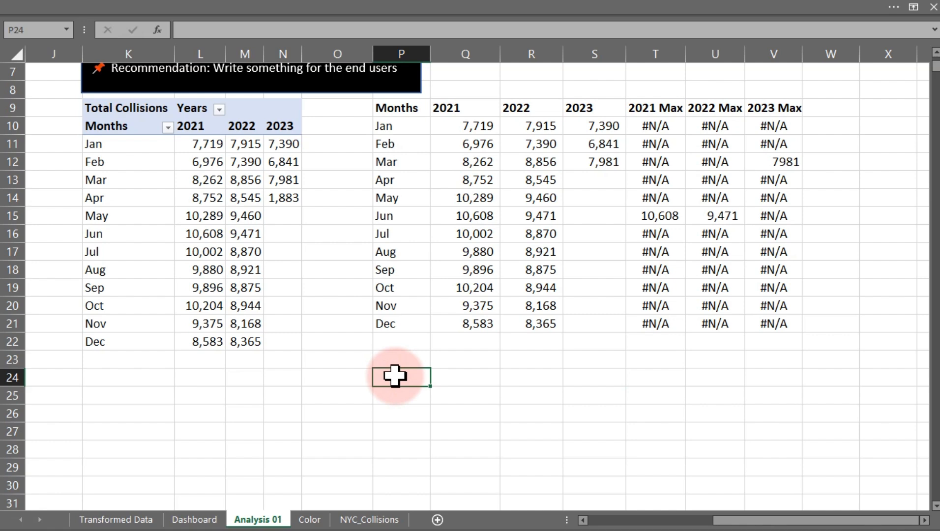
{"action": "left_click", "coordinate": [103, 378]}
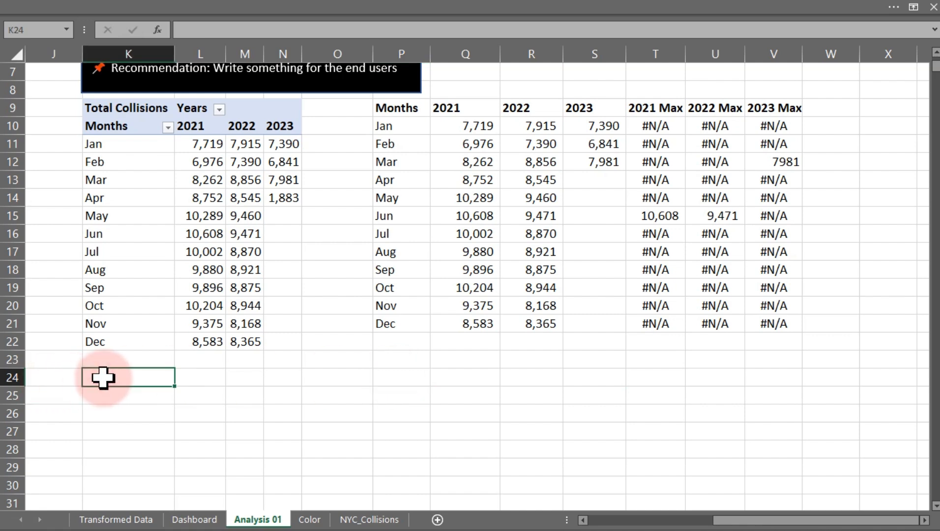
{"action": "type", "text": "Max"}
{"action": "key", "text": "Return"}
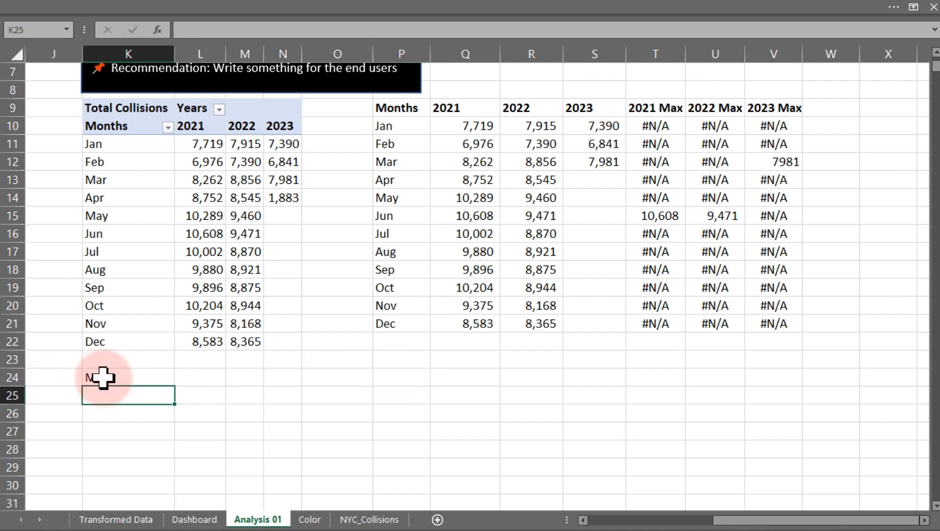
{"action": "type", "text": "Position"}
{"action": "key", "text": "Return"}
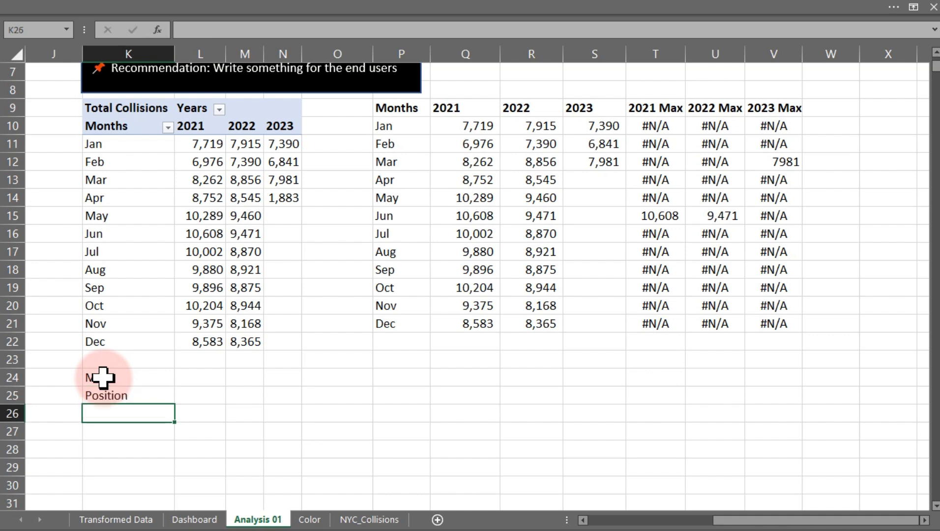
{"action": "type", "text": "Max Month"}
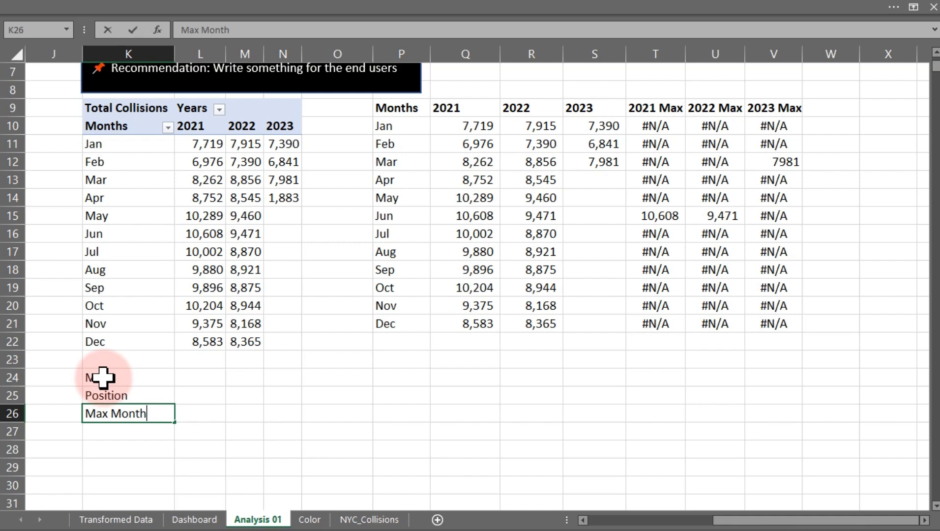
{"action": "key", "text": "Return"}
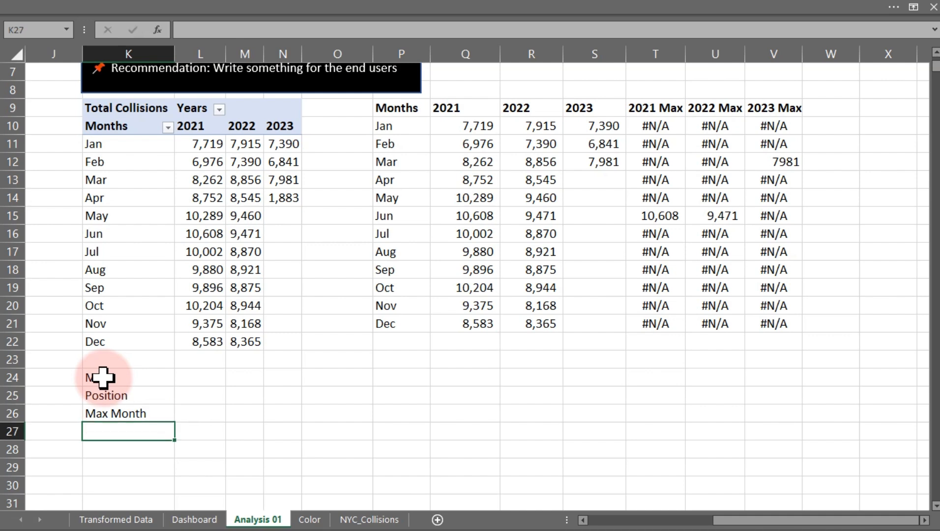
{"action": "type", "text": "Resul"}
{"action": "key", "text": "BackSpace"}
{"action": "key", "text": "BackSpace"}
{"action": "key", "text": "BackSpace"}
{"action": "key", "text": "BackSpace"}
{"action": "key", "text": "BackSpace"}
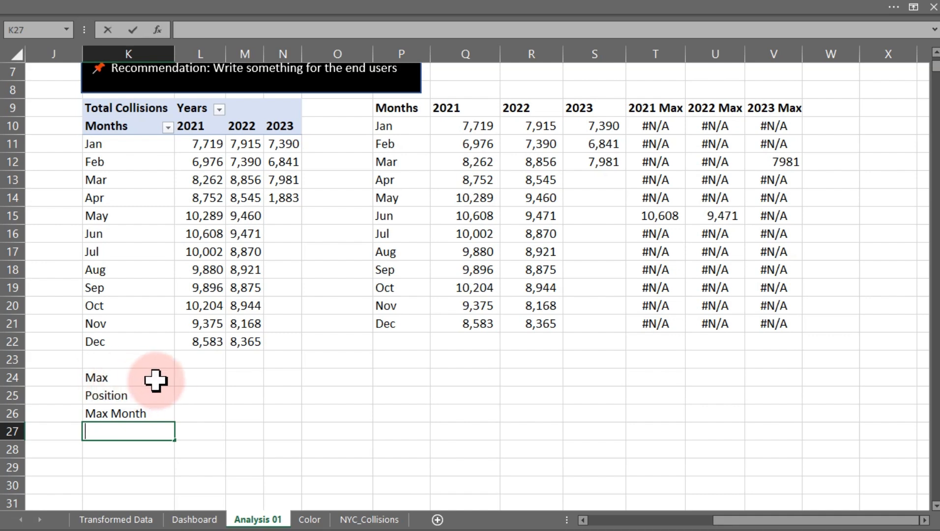
Make the labels in K24:K26 bold.
{"action": "left_click", "coordinate": [187, 378]}
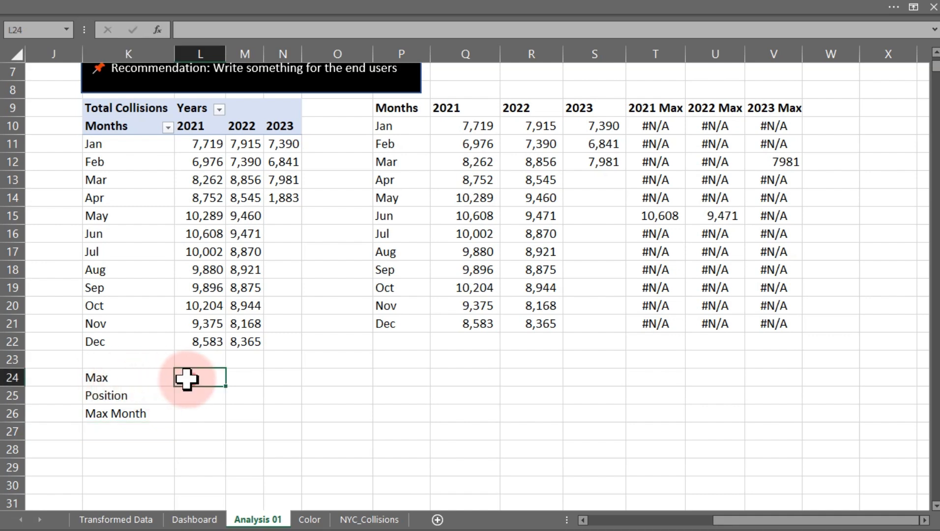
{"action": "left_click_drag", "start_coordinate": [132, 380], "coordinate": [134, 412]}
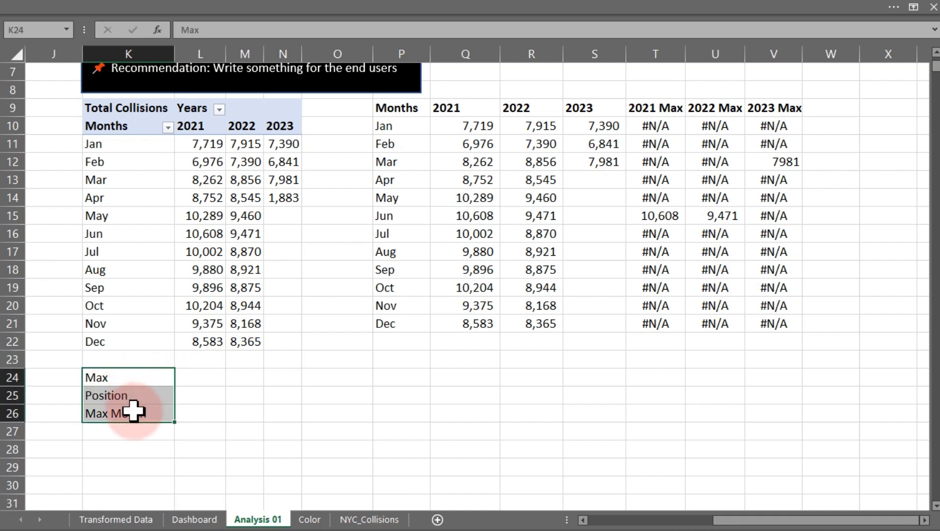
{"action": "key", "text": "ctrl+b"}
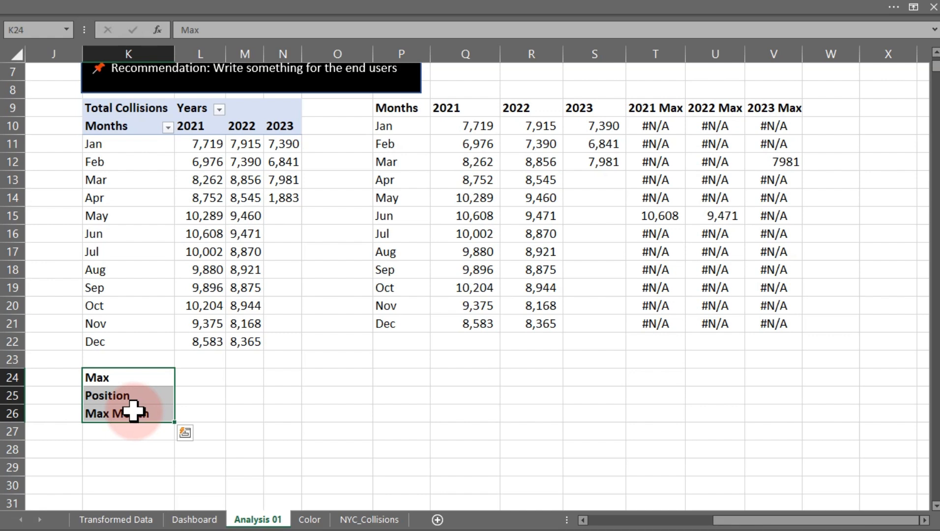
Enter =MAX(Q10:Q21) in cell L24 to get the 2021 peak month total.
{"action": "left_click", "coordinate": [211, 379]}
{"action": "type", "text": "="}
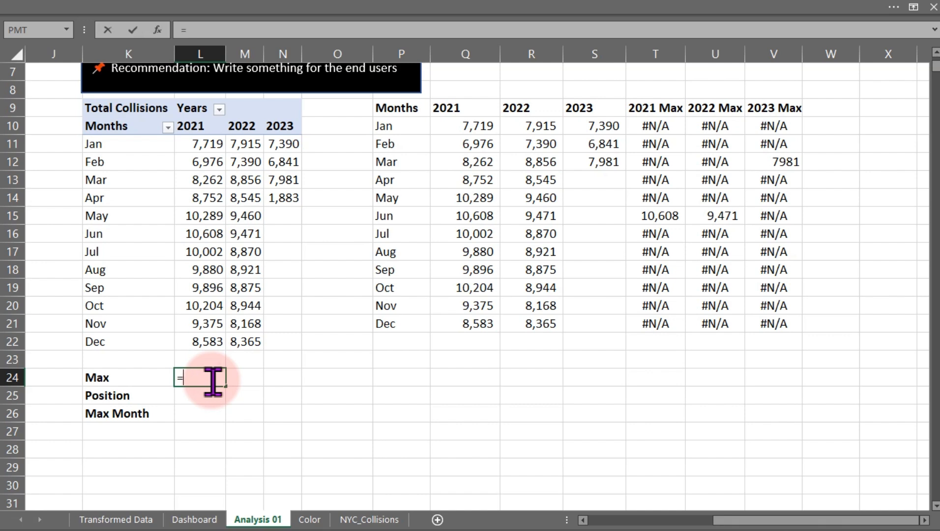
{"action": "type", "text": "max"}
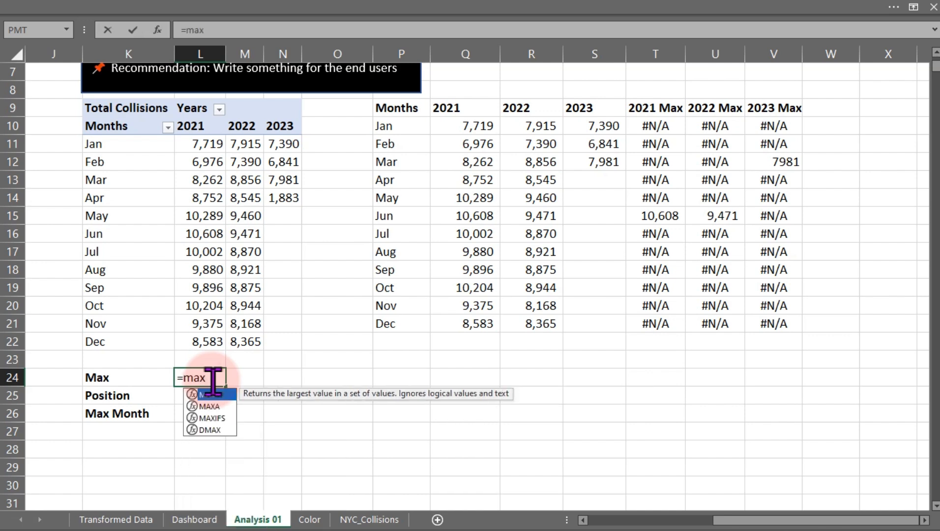
{"action": "key", "text": "Tab"}
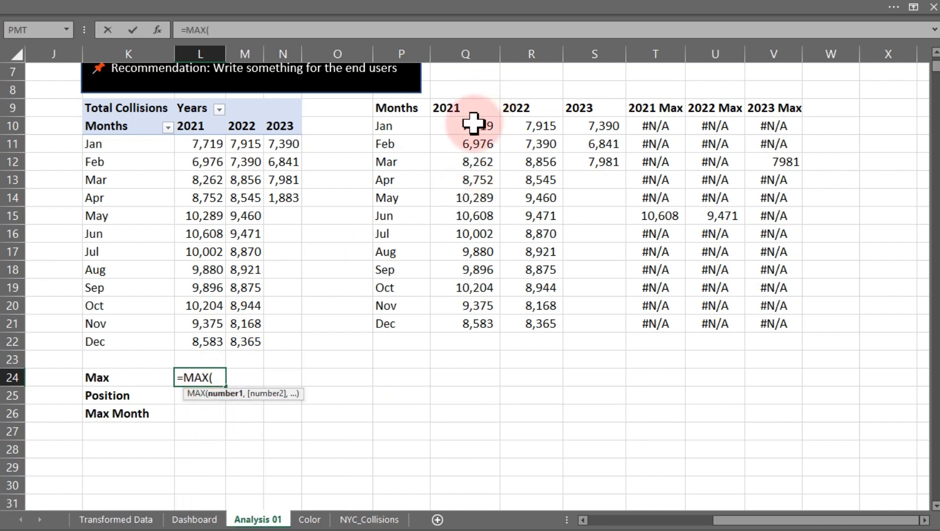
{"action": "left_click_drag", "start_coordinate": [474, 126], "coordinate": [470, 319]}
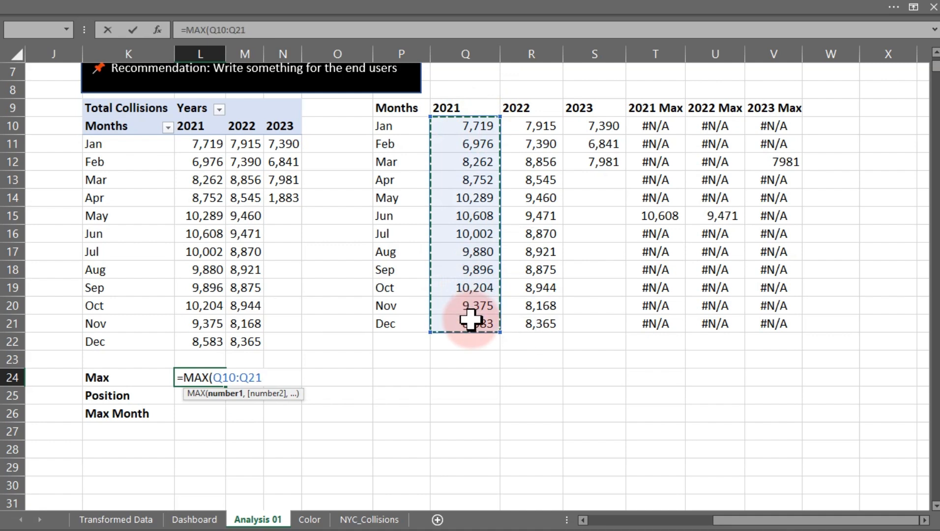
{"action": "key", "text": "Return"}
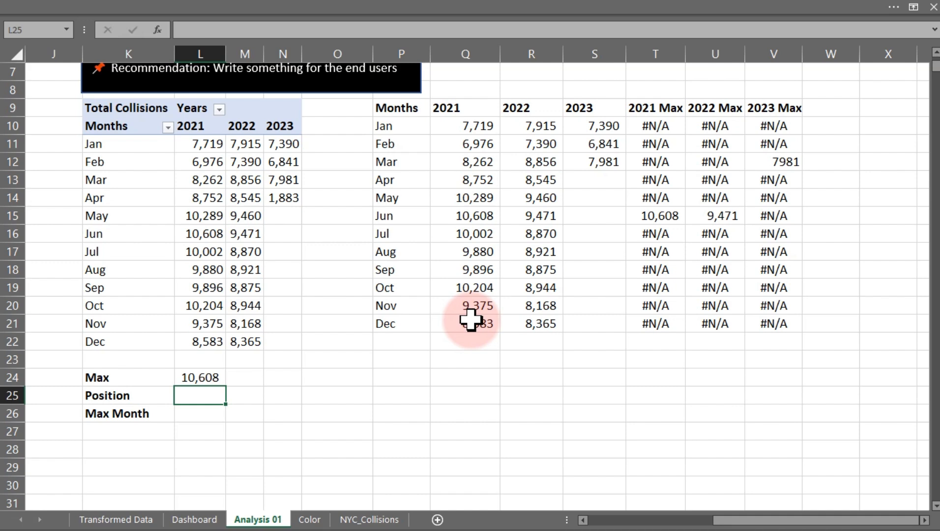
Enter =MATCH(L24,L11:L22,0) in cell L25 to find the position of the 2021 peak month.
{"action": "type", "text": "=m"}
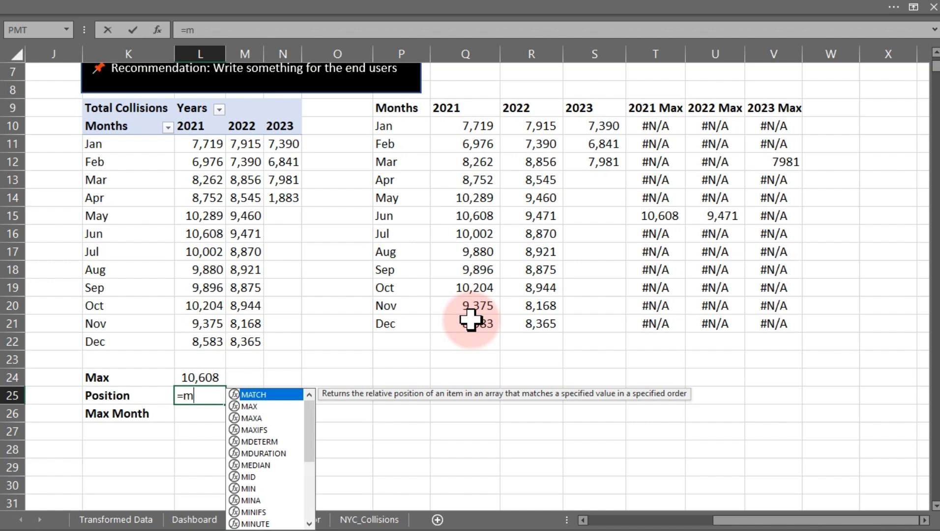
{"action": "type", "text": "a"}
{"action": "key", "text": "Tab"}
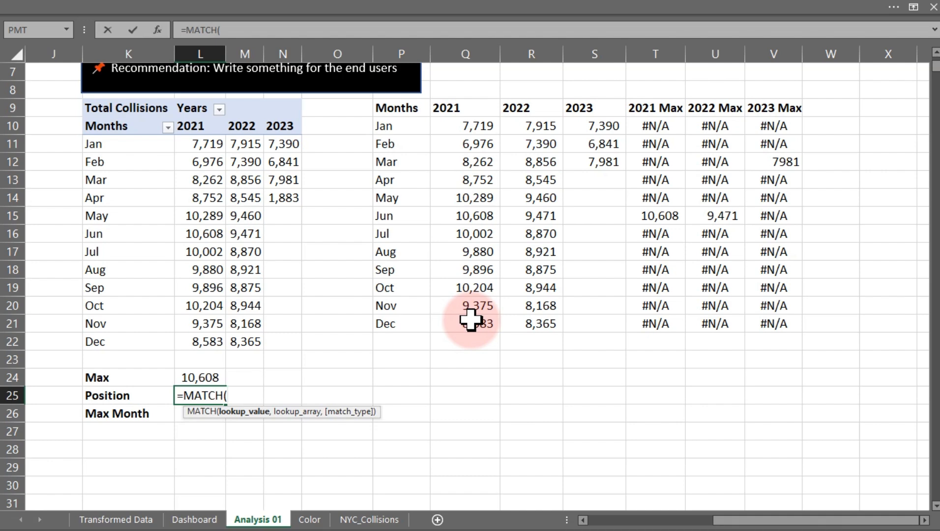
{"action": "left_click", "coordinate": [214, 375]}
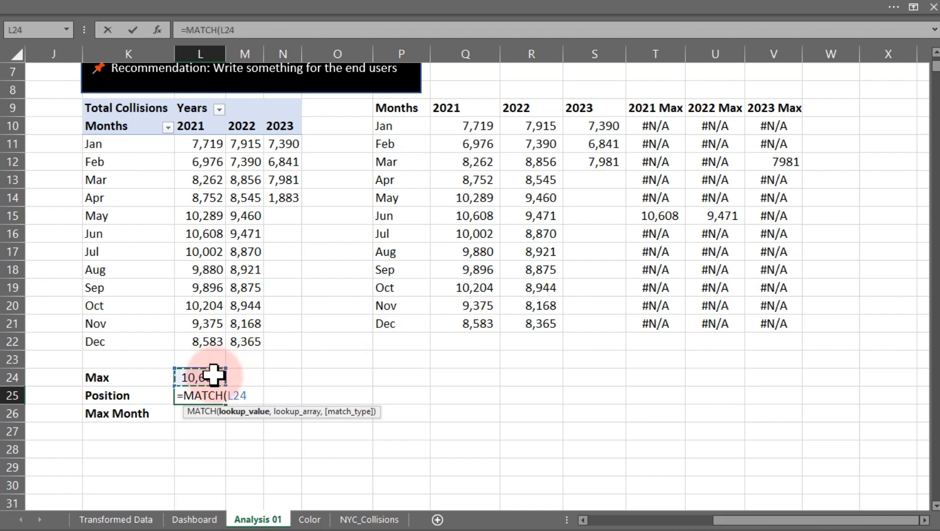
{"action": "type", "text": ","}
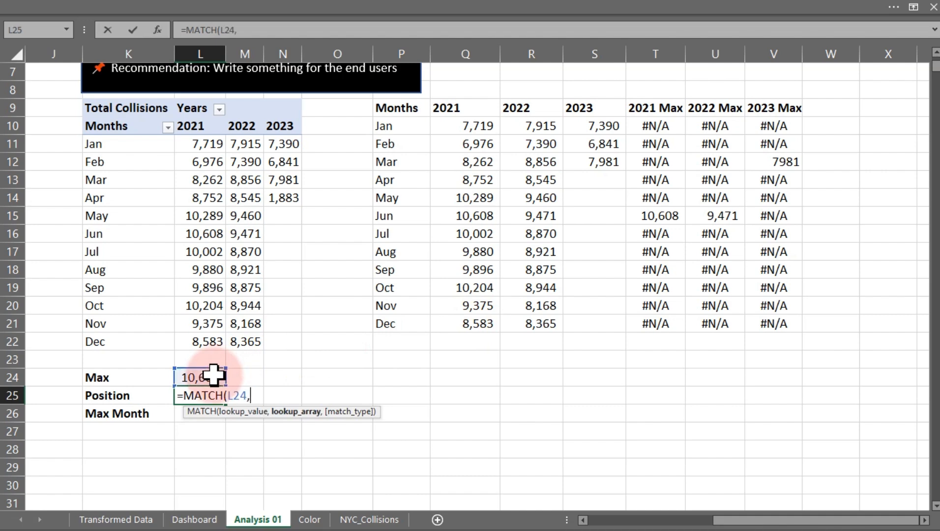
{"action": "type", "text": ","}
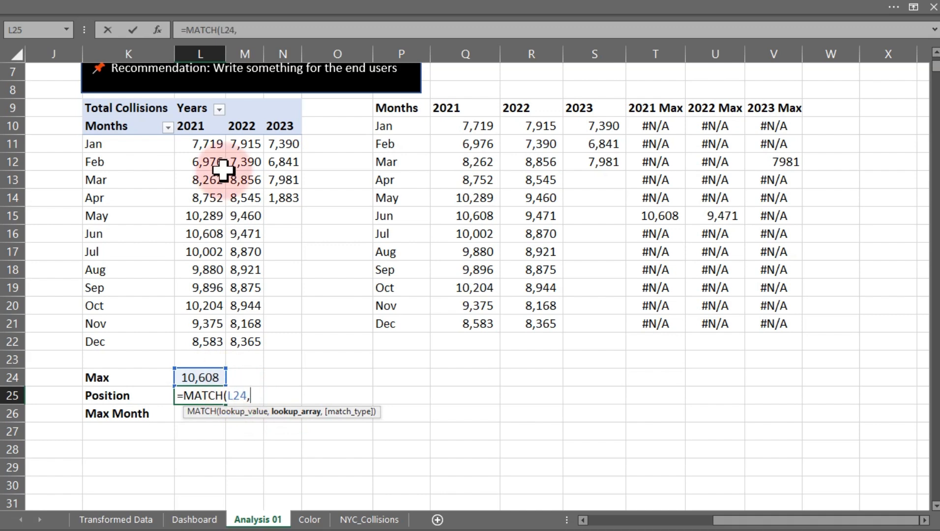
{"action": "left_click_drag", "start_coordinate": [194, 144], "coordinate": [201, 334]}
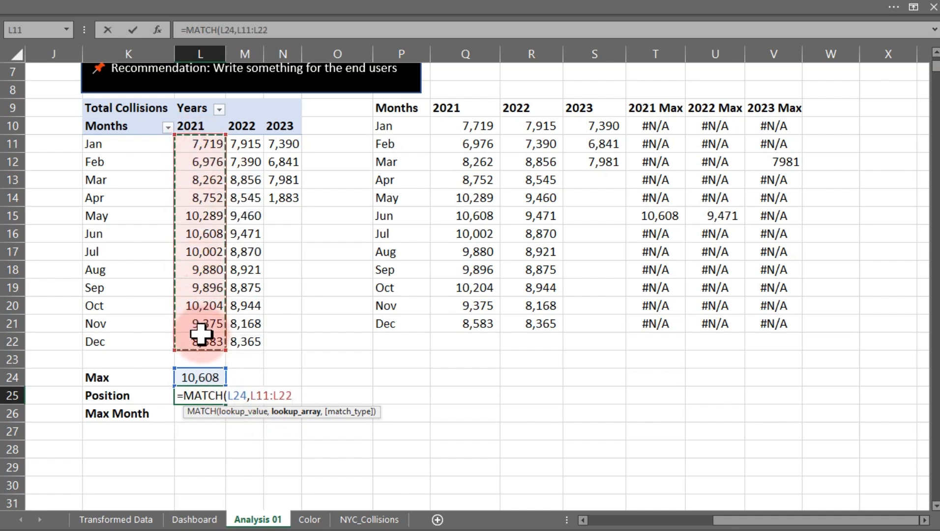
{"action": "type", "text": ","}
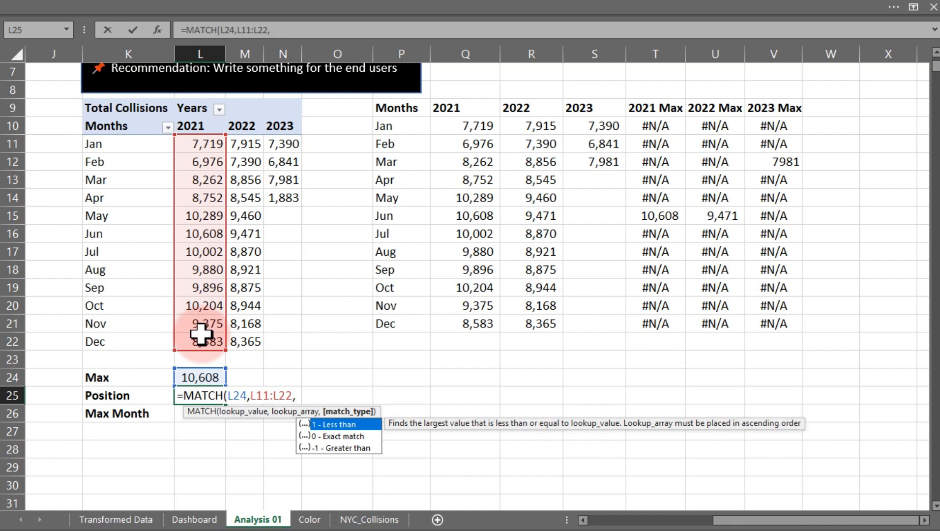
{"action": "type", "text": "0)"}
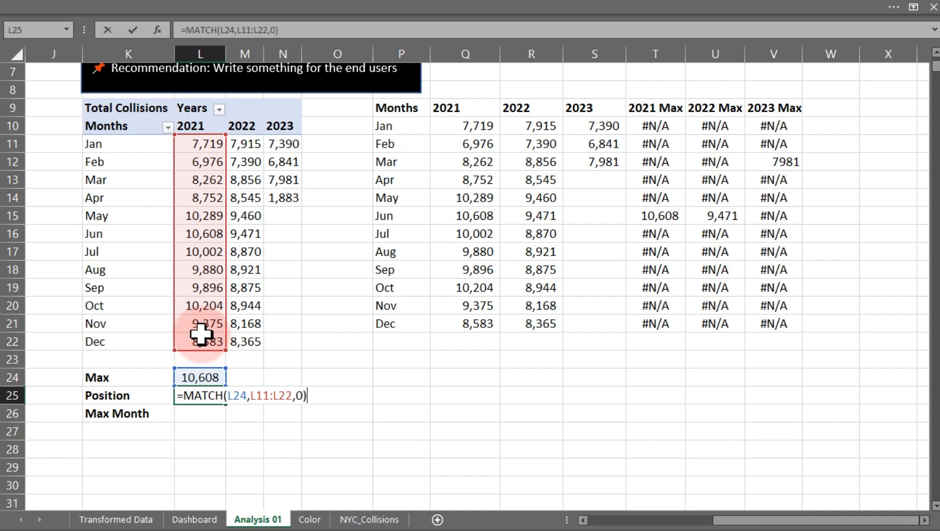
{"action": "key", "text": "Return"}
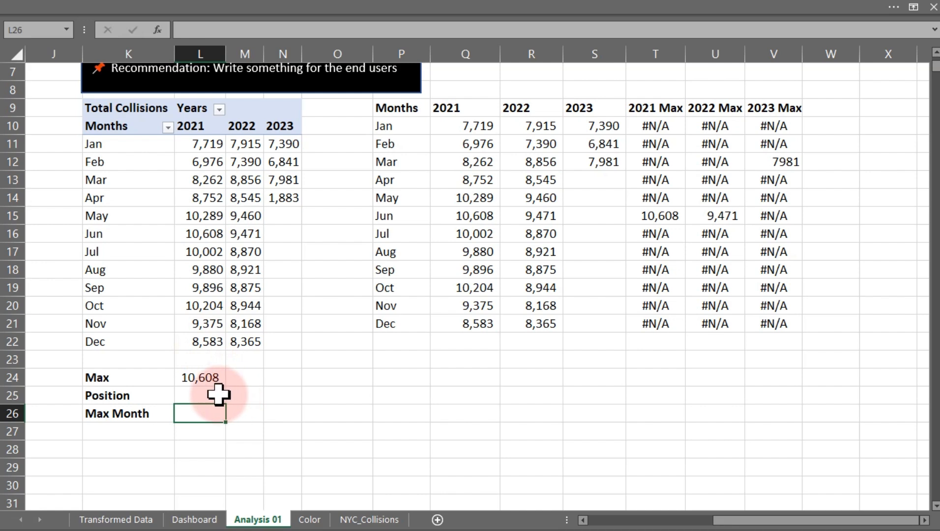
Enter =MATCH(MAX(L11:L22),L11:L22,0) in cell M25 as a single-formula version of the position lookup.
{"action": "left_click", "coordinate": [212, 377]}
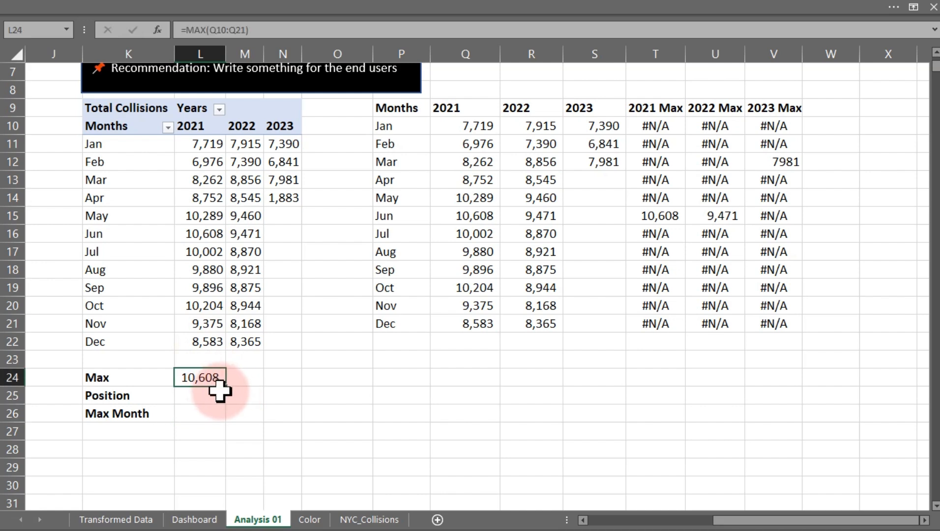
{"action": "left_click", "coordinate": [231, 394]}
{"action": "type", "text": "="}
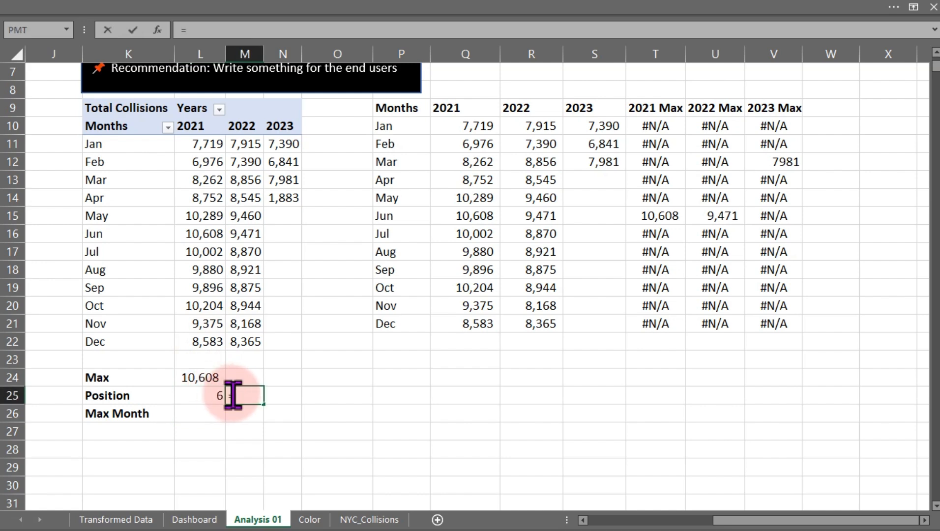
{"action": "type", "text": "mat"}
{"action": "key", "text": "Tab"}
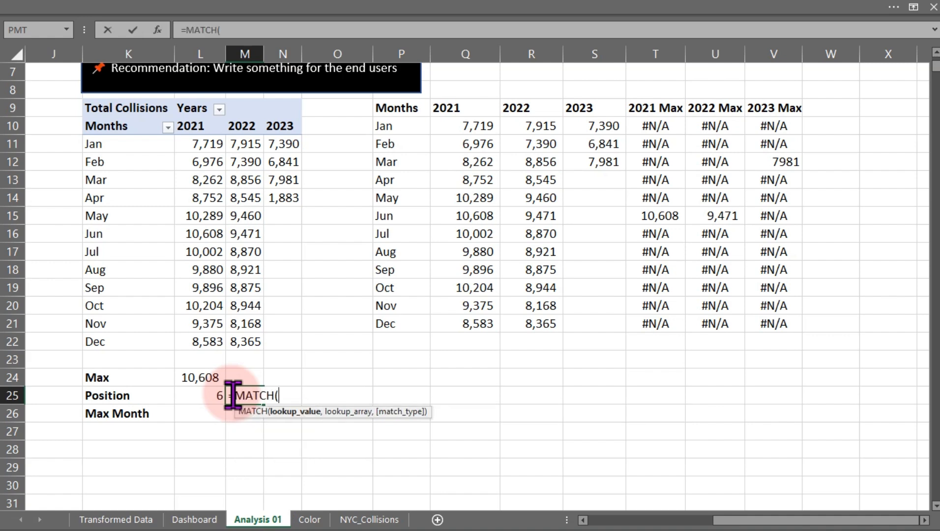
{"action": "type", "text": "max"}
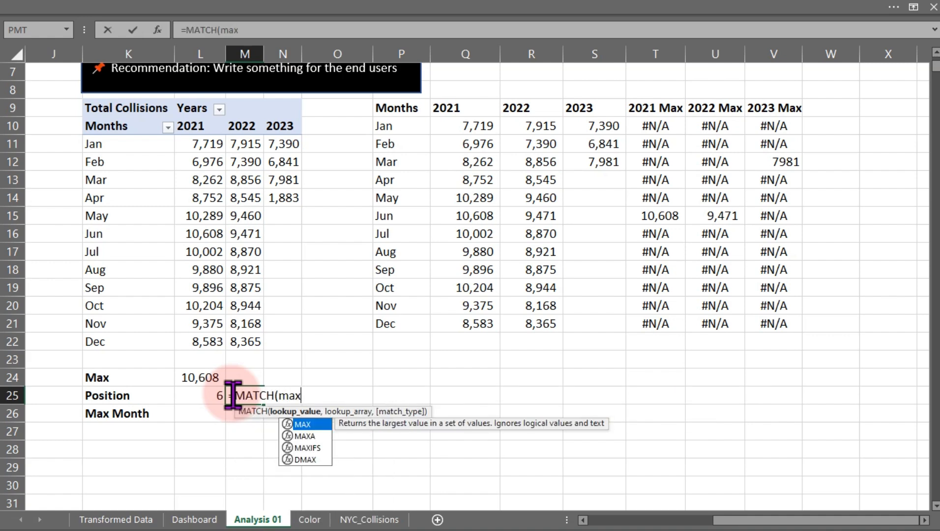
{"action": "key", "text": "Tab"}
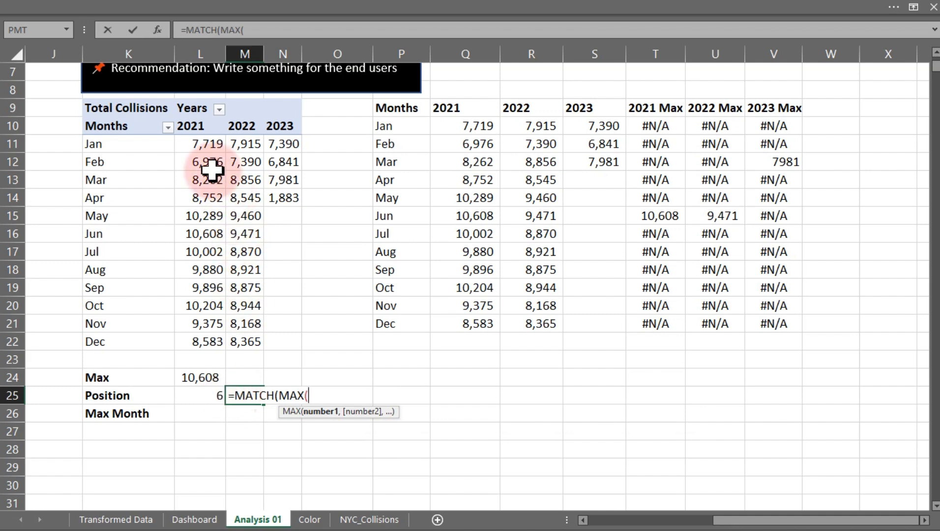
{"action": "left_click_drag", "start_coordinate": [203, 143], "coordinate": [207, 335]}
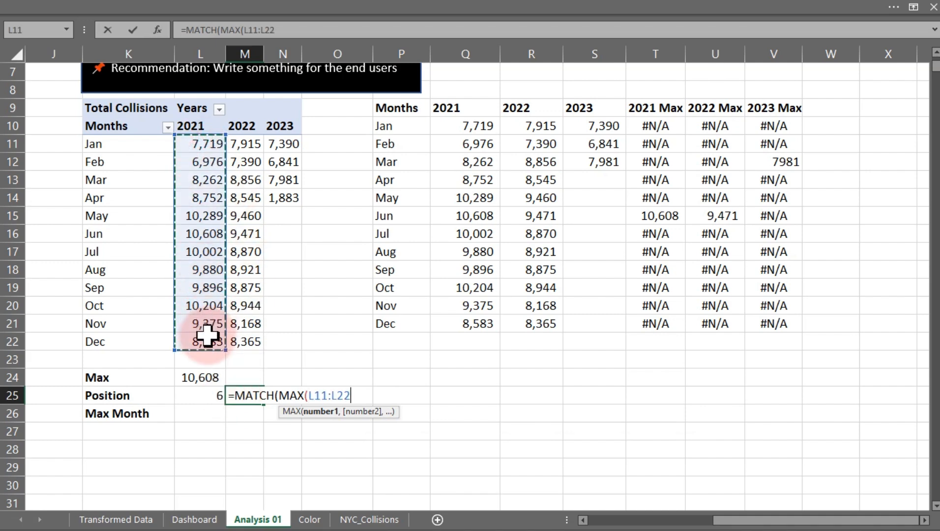
{"action": "type", "text": "),"}
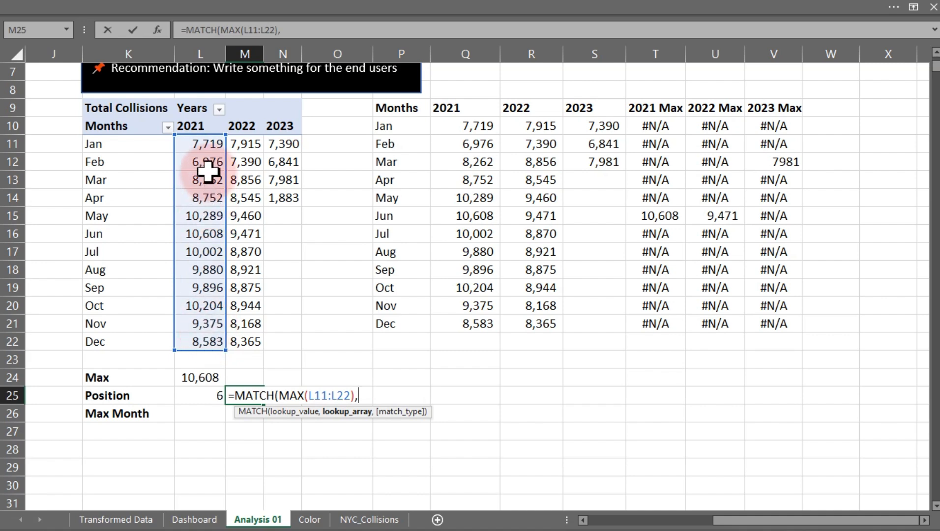
{"action": "left_click_drag", "start_coordinate": [204, 144], "coordinate": [206, 334]}
{"action": "type", "text": ",0"}
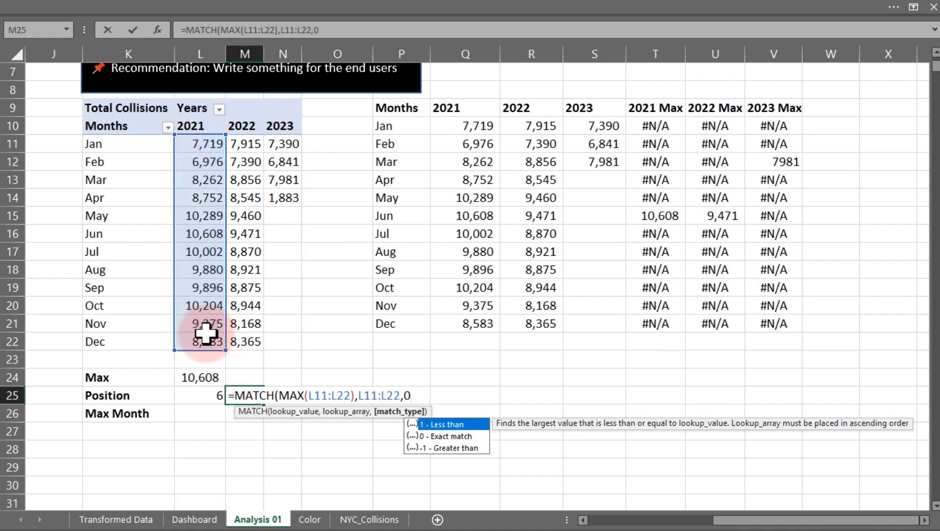
{"action": "type", "text": ")"}
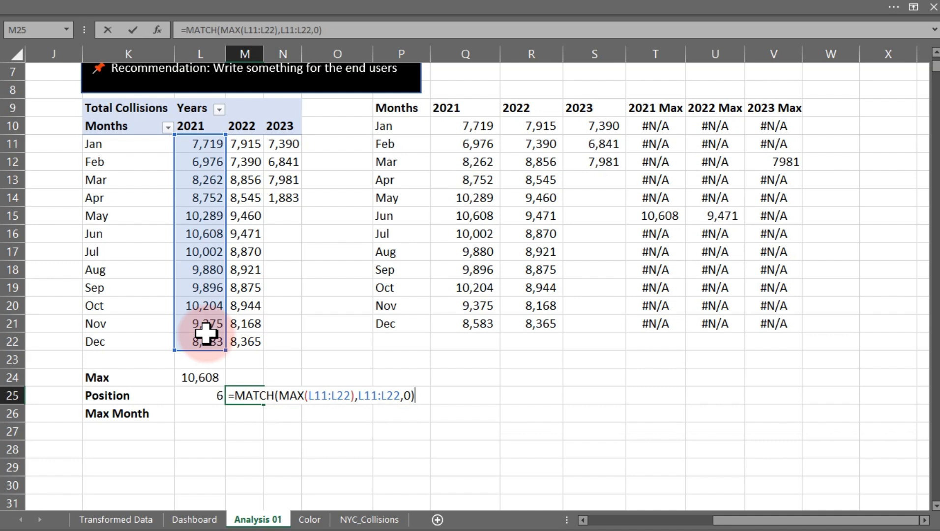
{"action": "key", "text": "Return"}
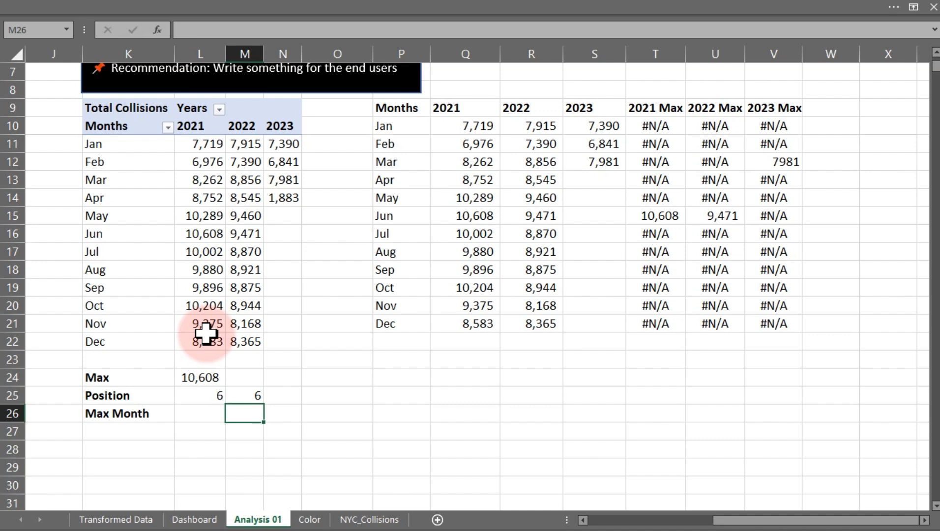
{"action": "left_click", "coordinate": [199, 391]}
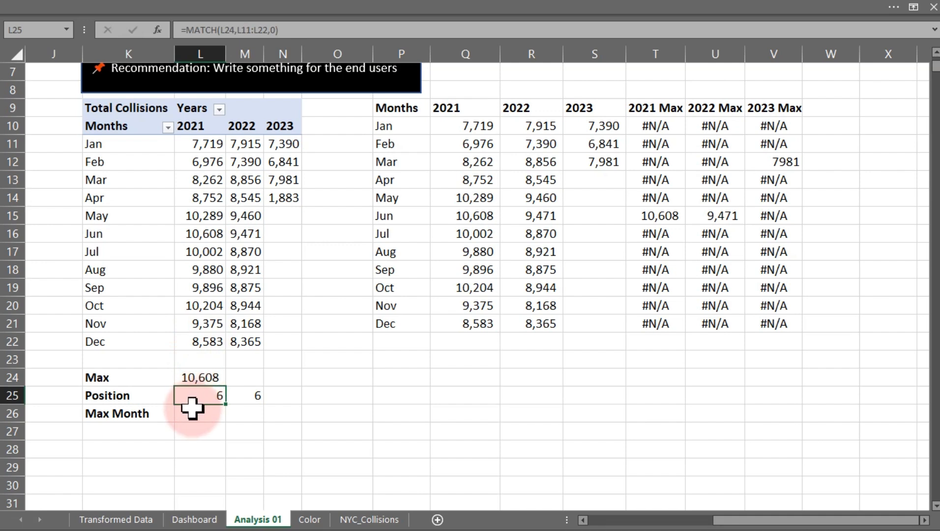
{"action": "left_click", "coordinate": [192, 412]}
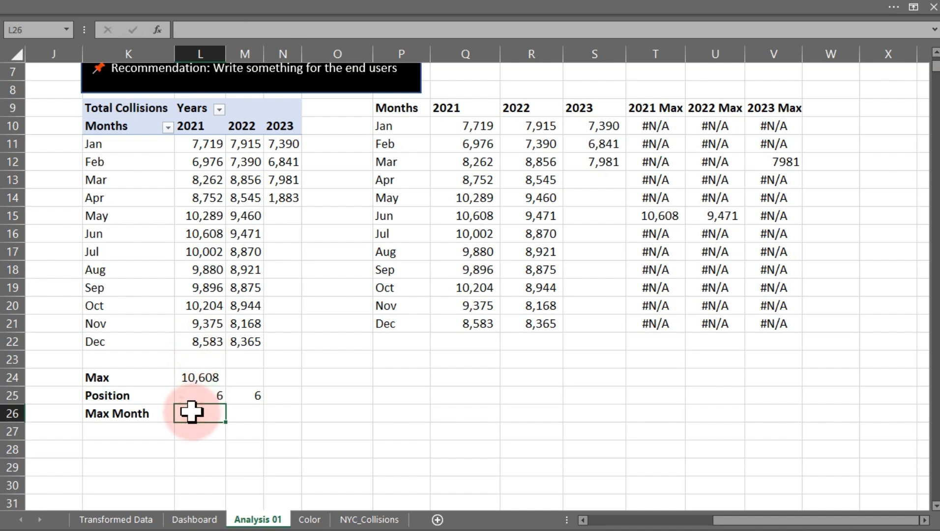
{"action": "type", "text": "="}
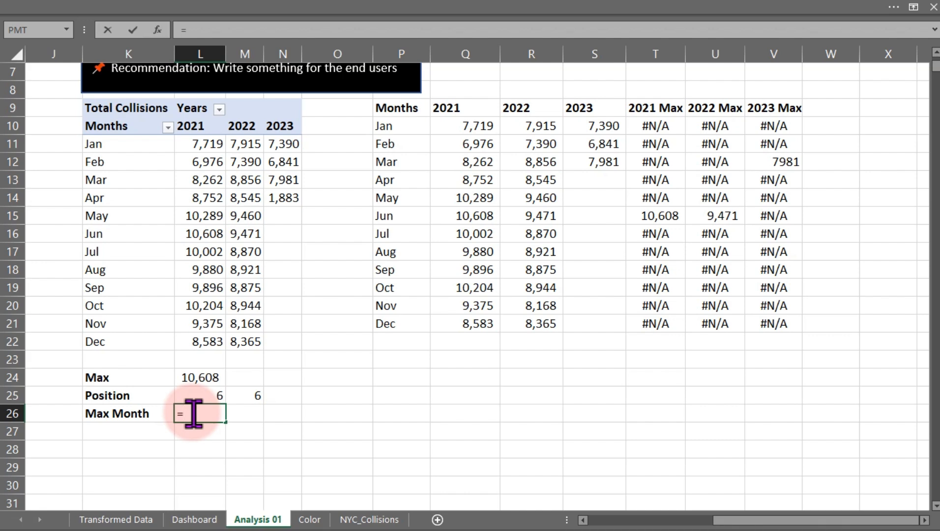
{"action": "type", "text": "ind"}
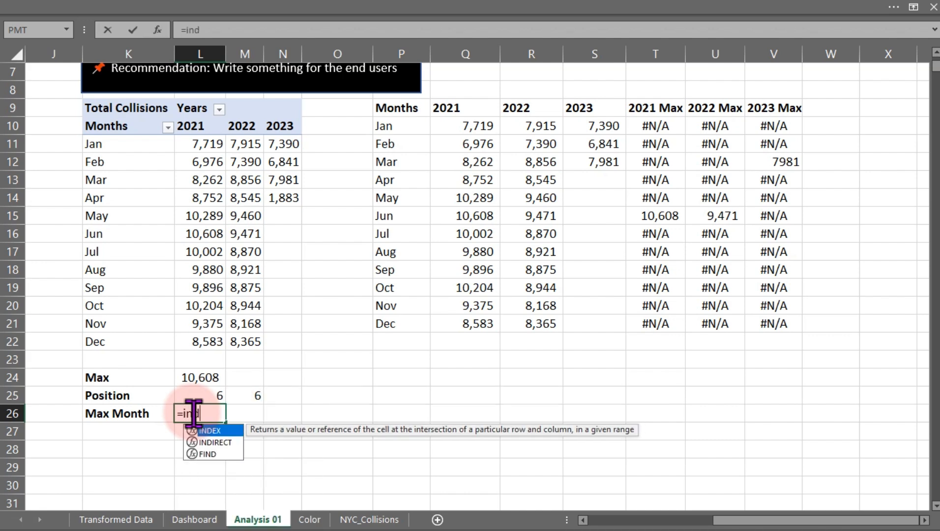
{"action": "key", "text": "Tab"}
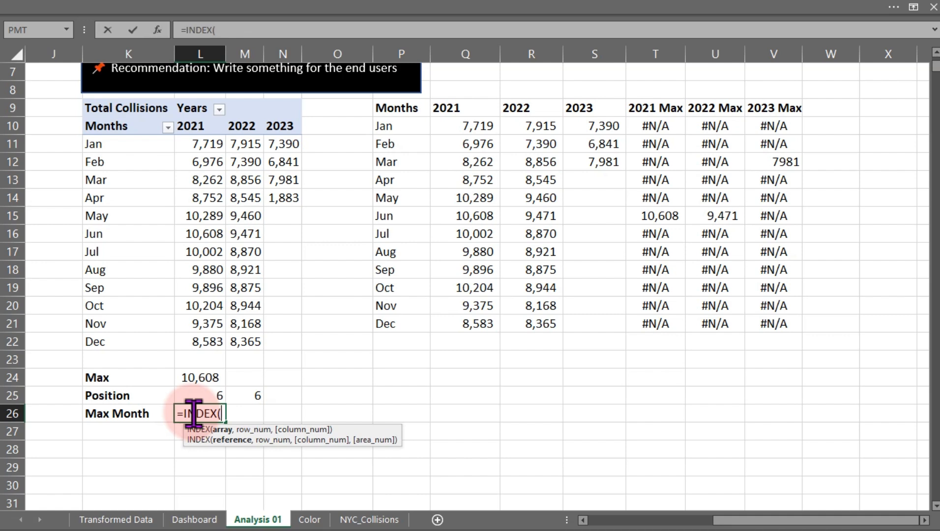
{"action": "left_click_drag", "start_coordinate": [132, 144], "coordinate": [133, 340]}
{"action": "type", "text": ","}
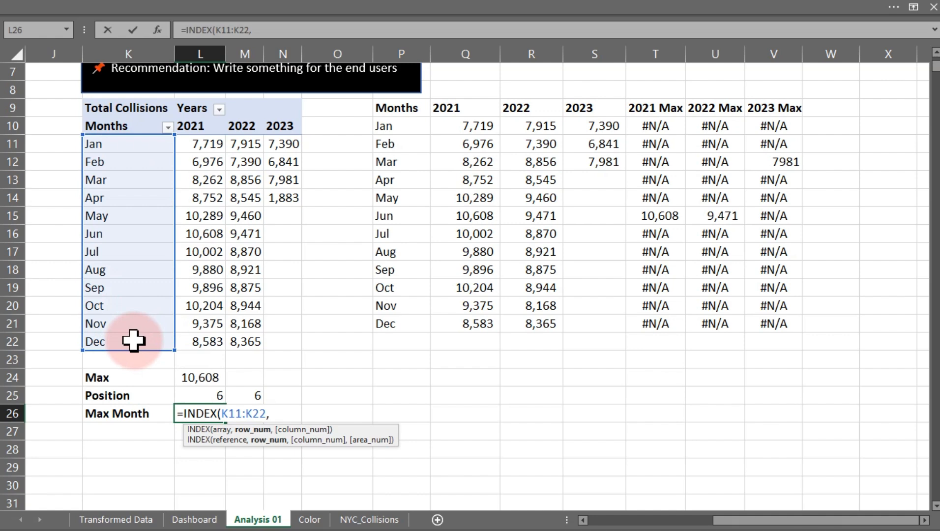
{"action": "left_click", "coordinate": [195, 396]}
{"action": "type", "text": ","}
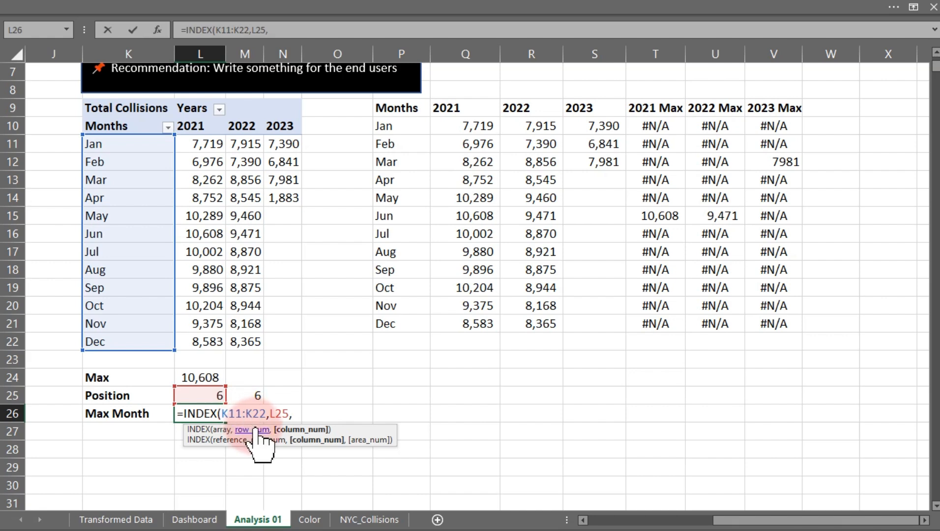
{"action": "left_click", "coordinate": [247, 452]}
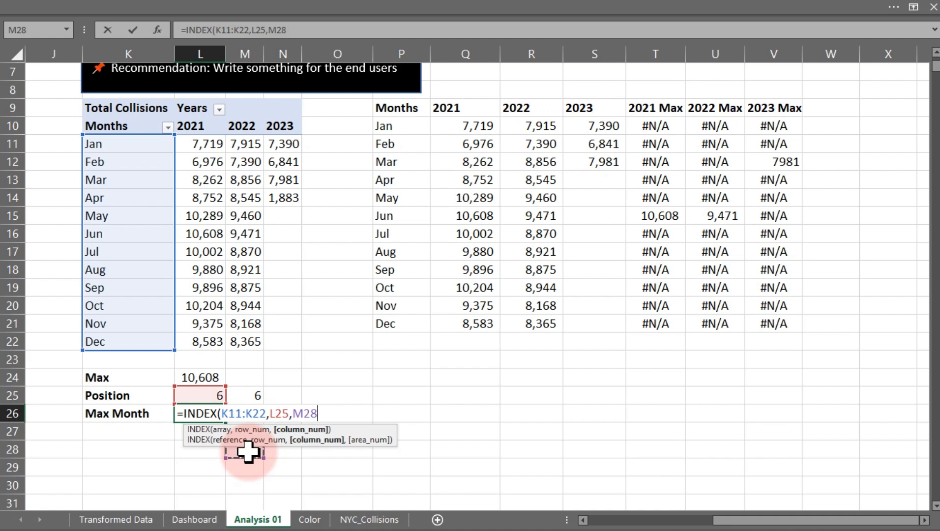
{"action": "mouse_move", "coordinate": [251, 445]}
{"action": "left_mouse_down"}
{"action": "mouse_move", "coordinate": [258, 413]}
{"action": "mouse_move", "coordinate": [253, 436]}
{"action": "left_mouse_up"}
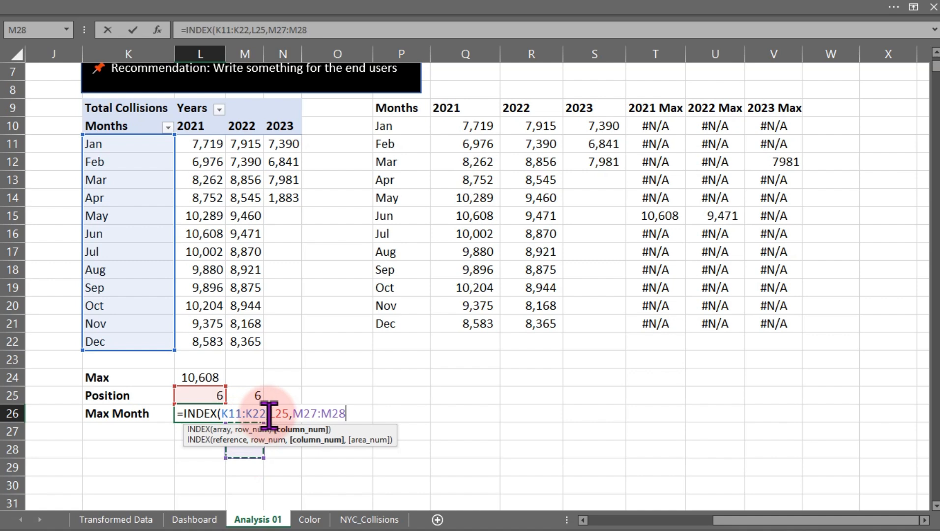
{"action": "key", "text": "BackSpace"}
{"action": "key", "text": "BackSpace"}
{"action": "key", "text": "BackSpace"}
{"action": "key", "text": "BackSpace"}
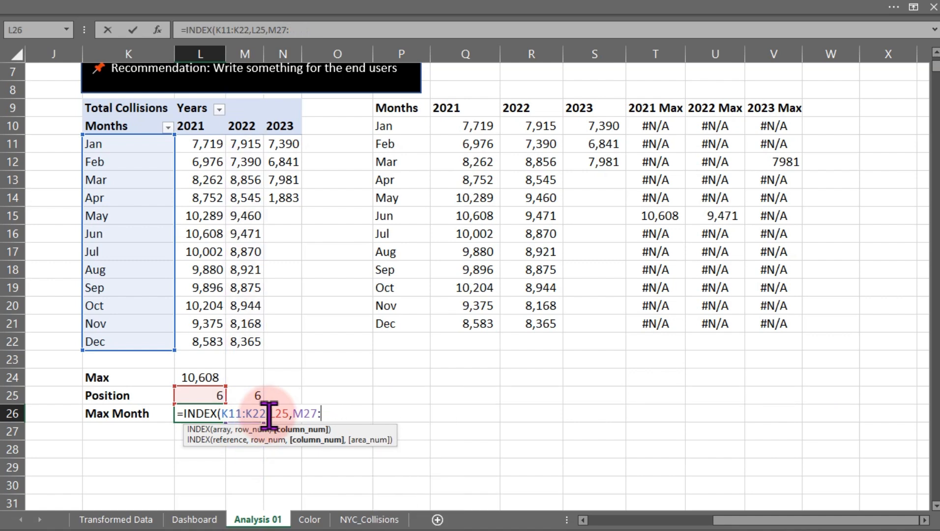
{"action": "key", "text": "BackSpace"}
{"action": "key", "text": "BackSpace"}
{"action": "key", "text": "BackSpace"}
{"action": "key", "text": "BackSpace"}
{"action": "key", "text": "BackSpace"}
{"action": "key", "text": "BackSpace"}
{"action": "key", "text": "BackSpace"}
{"action": "key", "text": "BackSpace"}
{"action": "key", "text": "BackSpace"}
{"action": "key", "text": "BackSpace"}
{"action": "key", "text": "BackSpace"}
{"action": "key", "text": "BackSpace"}
{"action": "key", "text": "BackSpace"}
{"action": "key", "text": "BackSpace"}
{"action": "key", "text": "BackSpace"}
{"action": "key", "text": "BackSpace"}
{"action": "key", "text": "BackSpace"}
{"action": "key", "text": "BackSpace"}
{"action": "key", "text": "BackSpace"}
{"action": "key", "text": "BackSpace"}
{"action": "key", "text": "BackSpace"}
{"action": "key", "text": "BackSpace"}
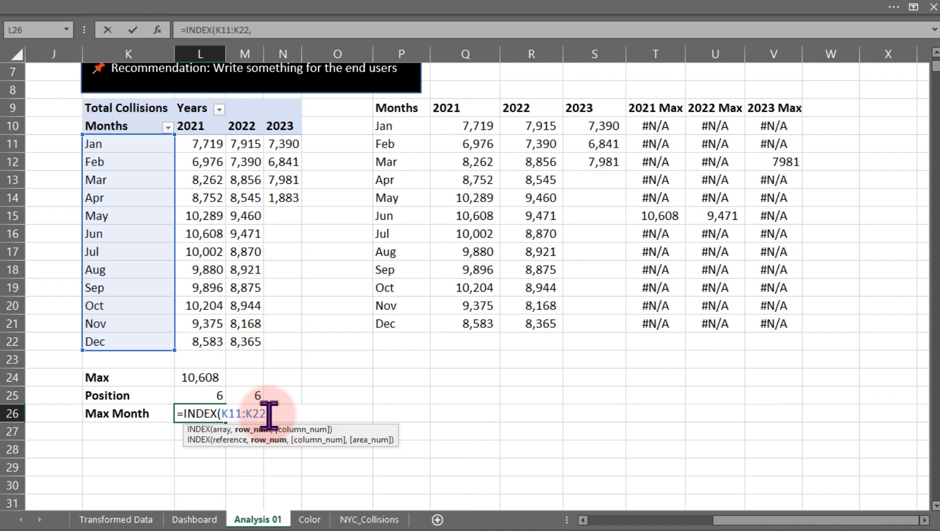
Enter =INDEX(K11:K22,L25) in cell L26 to return the name of the 2021 peak month.
{"action": "type", "text": "=ind"}
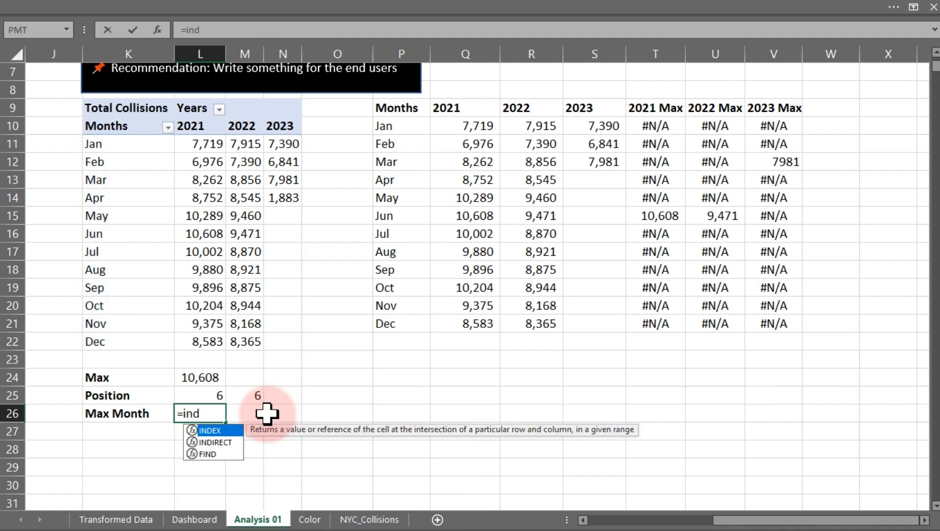
{"action": "key", "text": "Tab"}
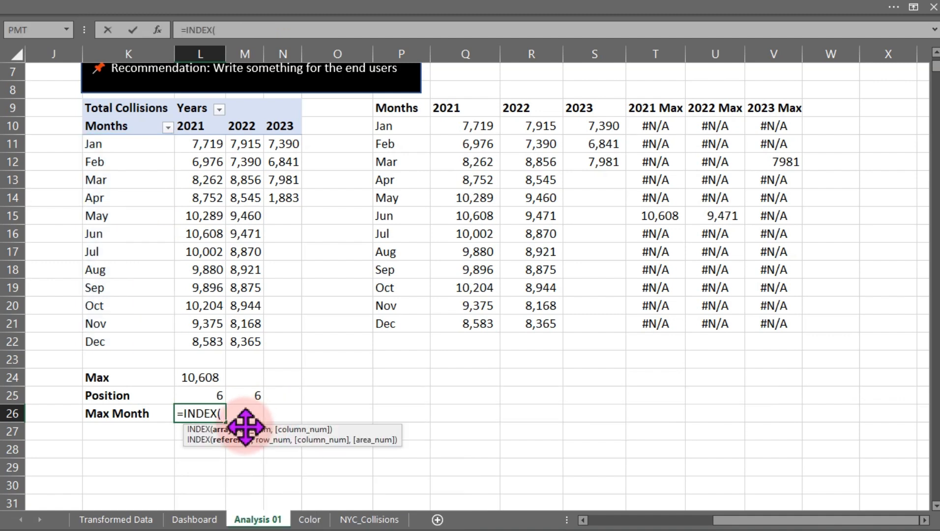
{"action": "left_click_drag", "start_coordinate": [143, 149], "coordinate": [135, 342]}
{"action": "type", "text": ","}
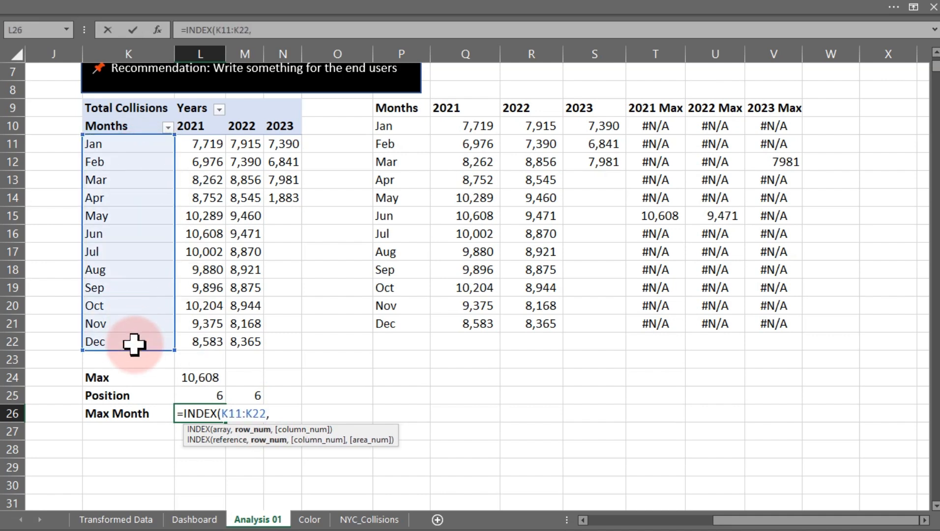
{"action": "left_click", "coordinate": [203, 394]}
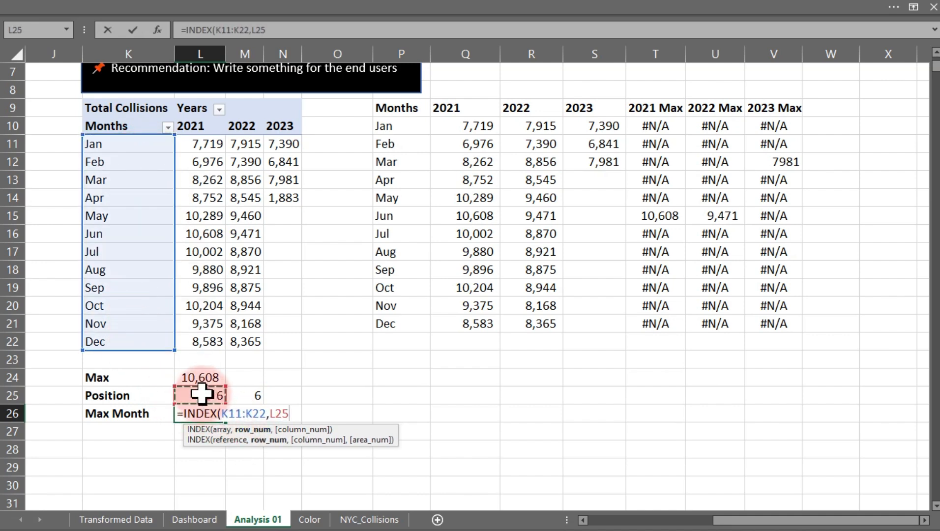
{"action": "type", "text": ","}
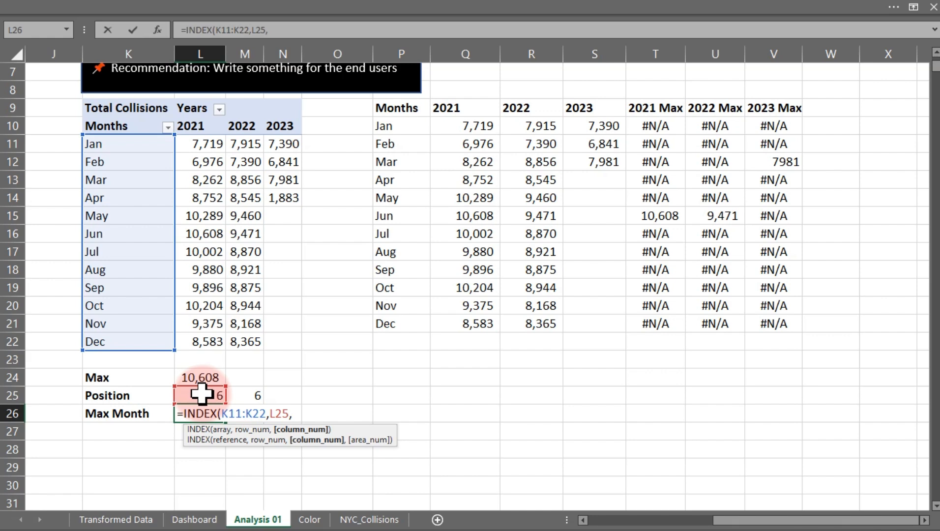
{"action": "key", "text": "BackSpace"}
{"action": "type", "text": ")"}
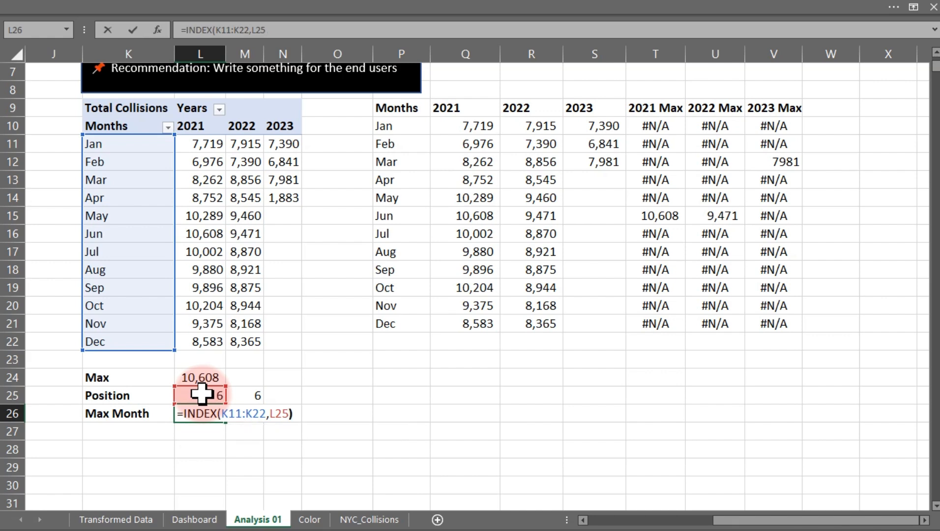
{"action": "key", "text": "ctrl+Return"}
{"action": "key", "text": "Return"}
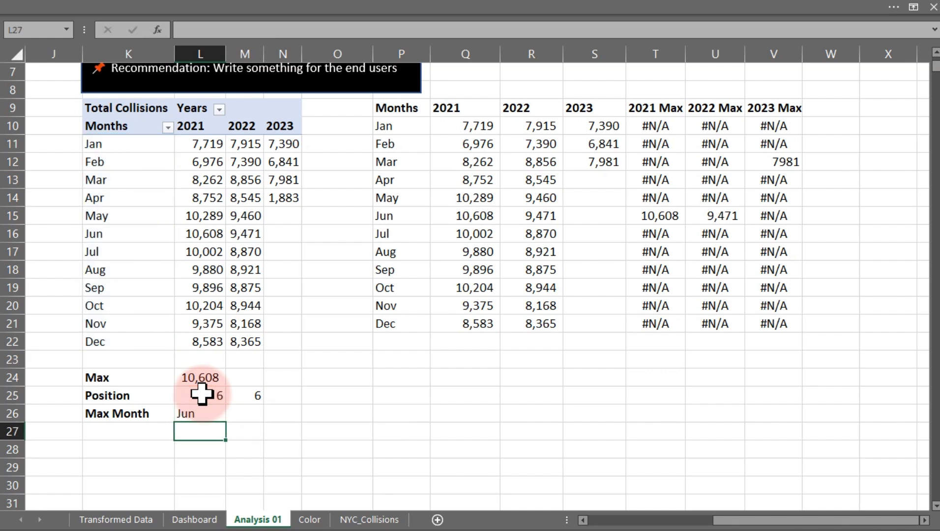
Enter =INDEX(K11:K22,MATCH(MAX(L11:L22),L11:L22,0)) in cell M26 as a single nested formula for the peak month.
{"action": "left_click", "coordinate": [201, 394]}
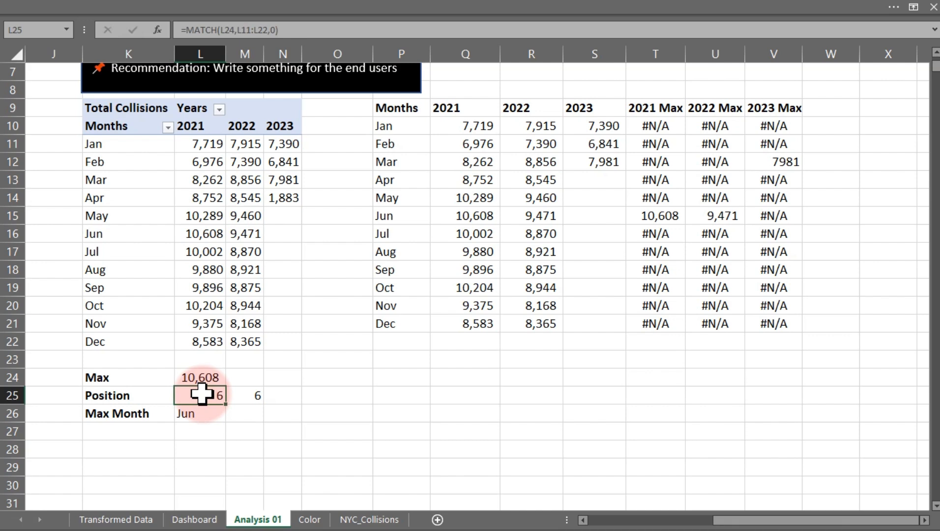
{"action": "left_click", "coordinate": [240, 414]}
{"action": "type", "text": "="}
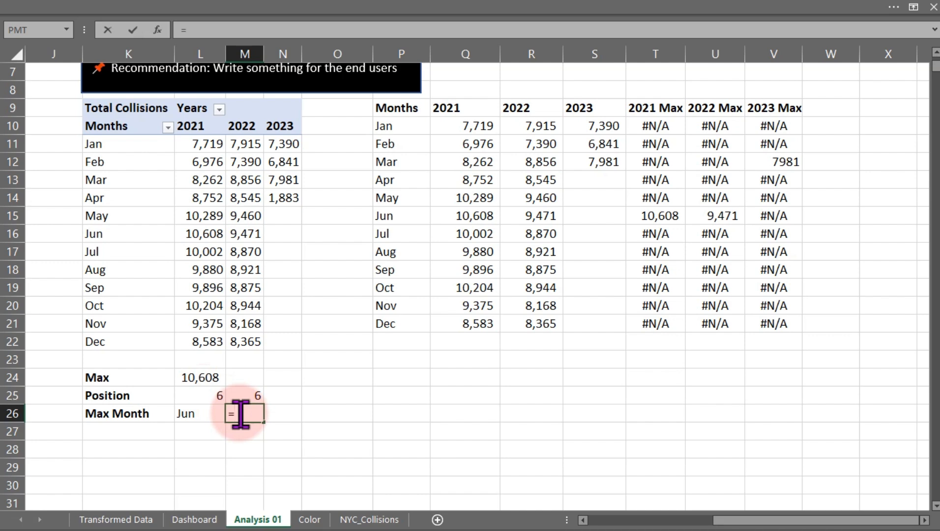
{"action": "type", "text": "IND"}
{"action": "key", "text": "Tab"}
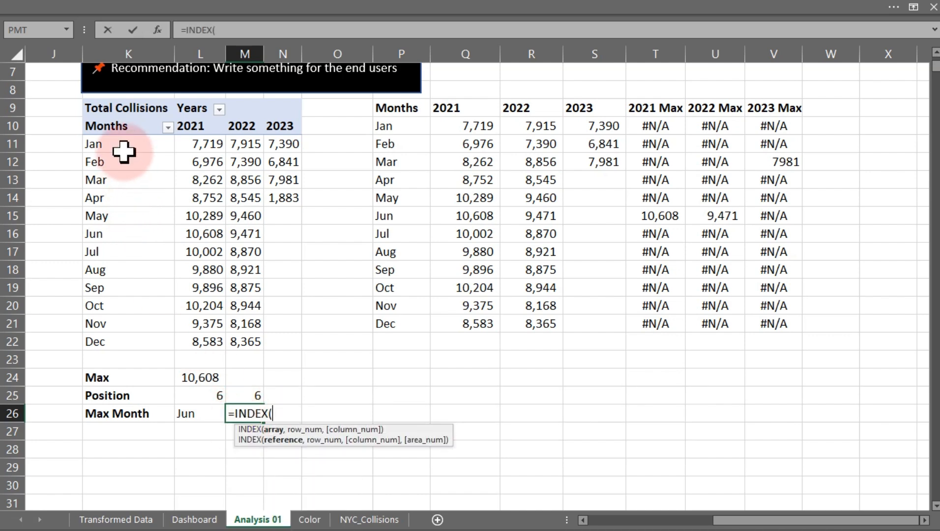
{"action": "left_click_drag", "start_coordinate": [123, 148], "coordinate": [124, 348]}
{"action": "type", "text": ","}
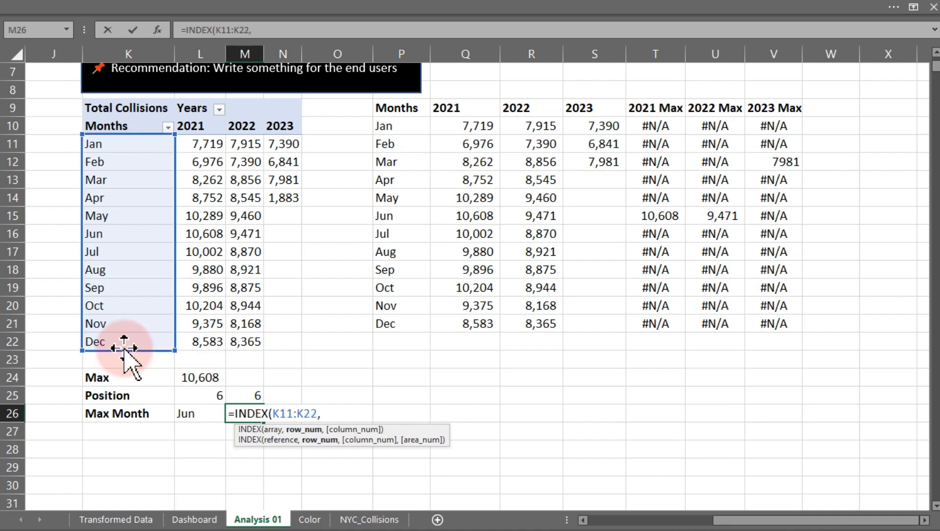
{"action": "type", "text": "mat"}
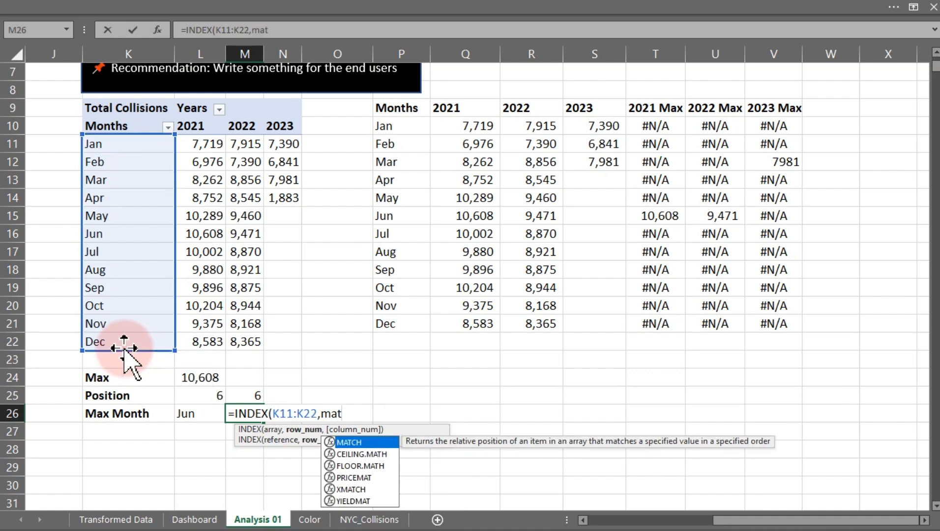
{"action": "key", "text": "Tab"}
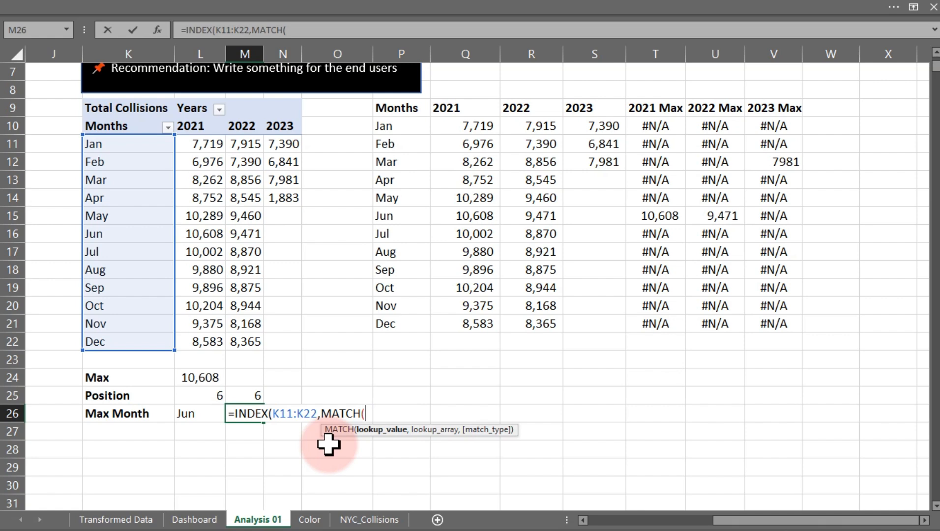
{"action": "type", "text": "max"}
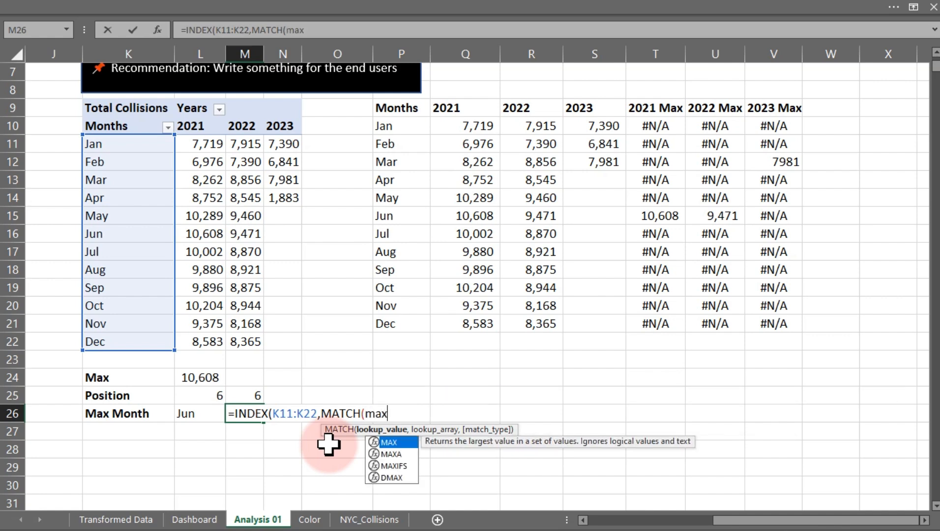
{"action": "key", "text": "Tab"}
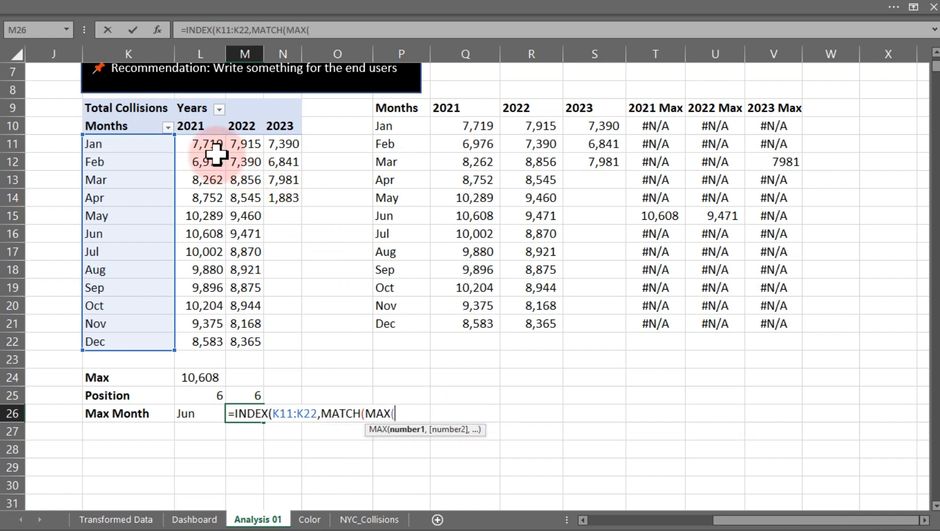
{"action": "left_click_drag", "start_coordinate": [209, 145], "coordinate": [215, 339]}
{"action": "type", "text": "),"}
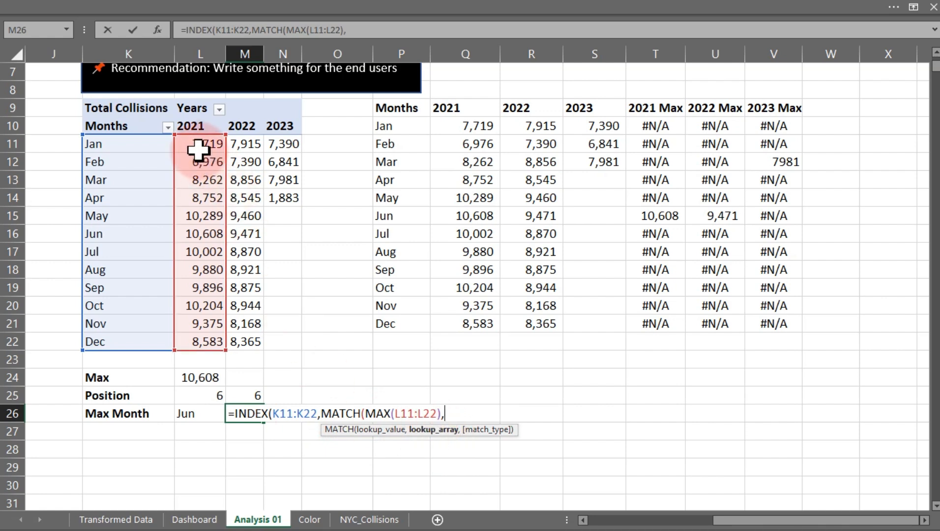
{"action": "left_click_drag", "start_coordinate": [196, 145], "coordinate": [207, 342]}
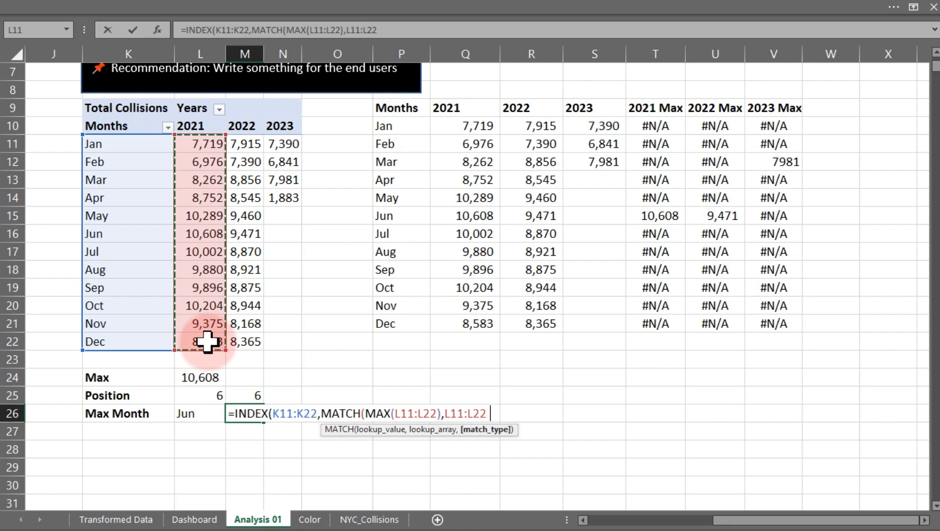
{"action": "type", "text": ",0"}
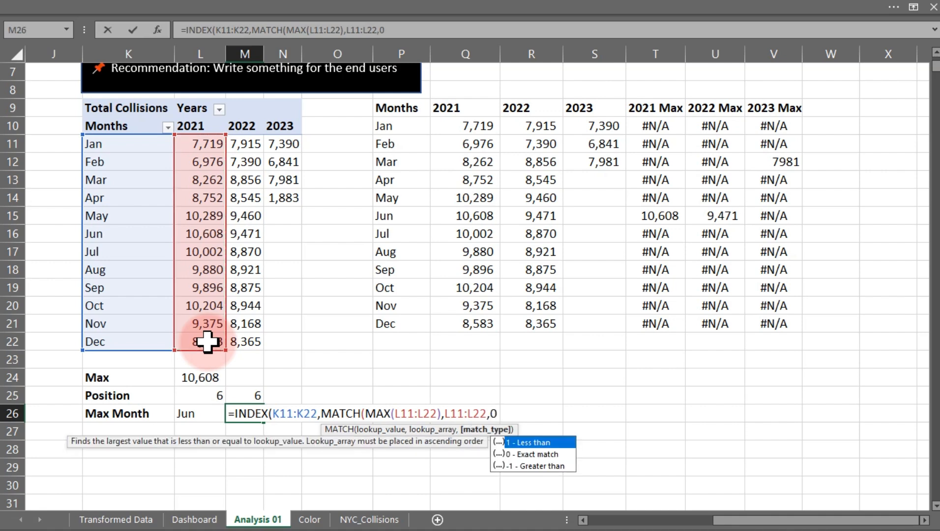
{"action": "type", "text": ")"}
{"action": "key", "text": "Return"}
{"action": "key", "text": "Return"}
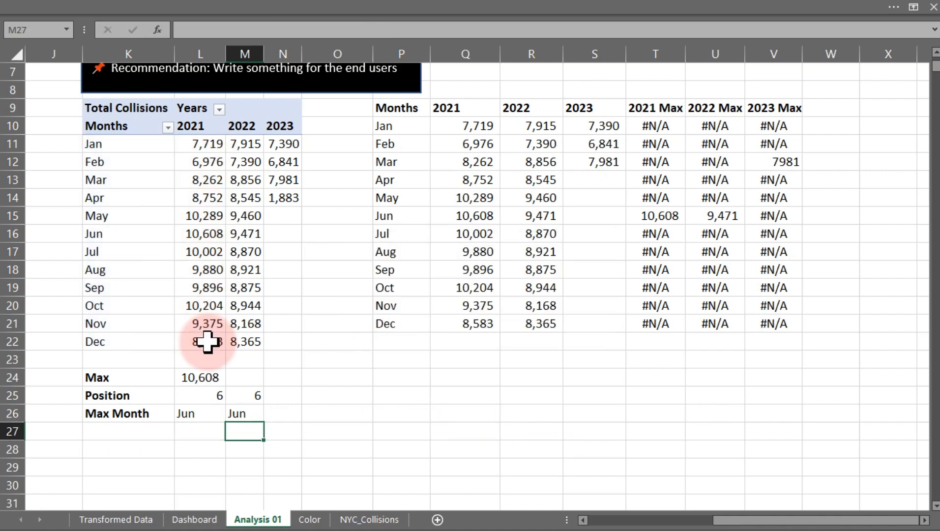
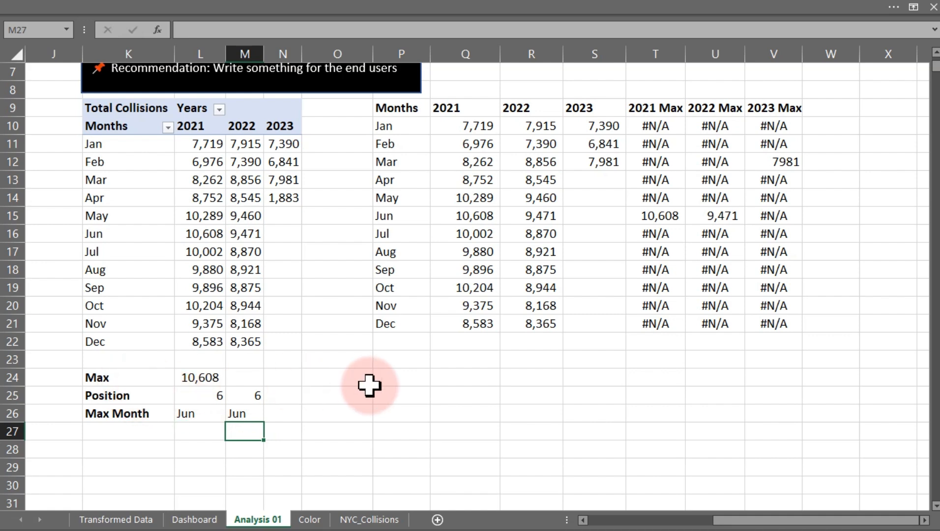
Enter the bold heading "Result or Insight:" in cell P24.
{"action": "left_click", "coordinate": [391, 374]}
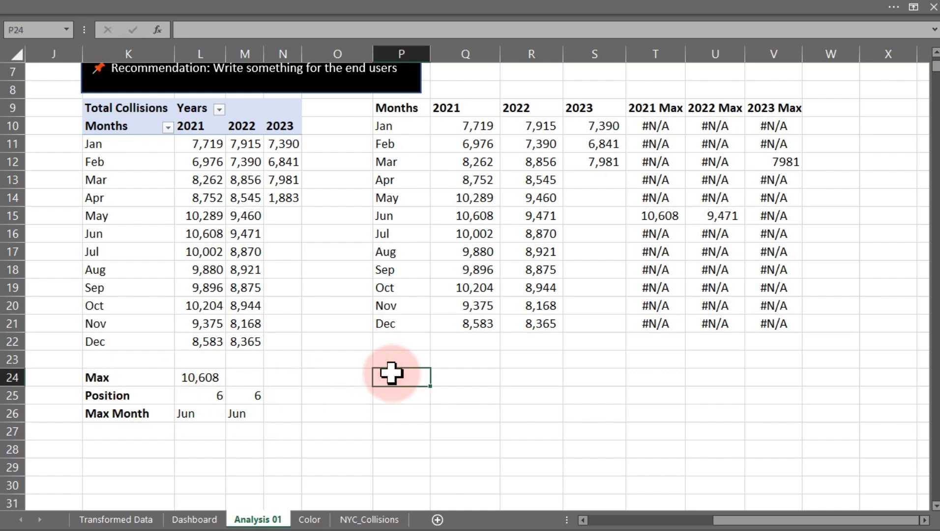
{"action": "type", "text": "Result"}
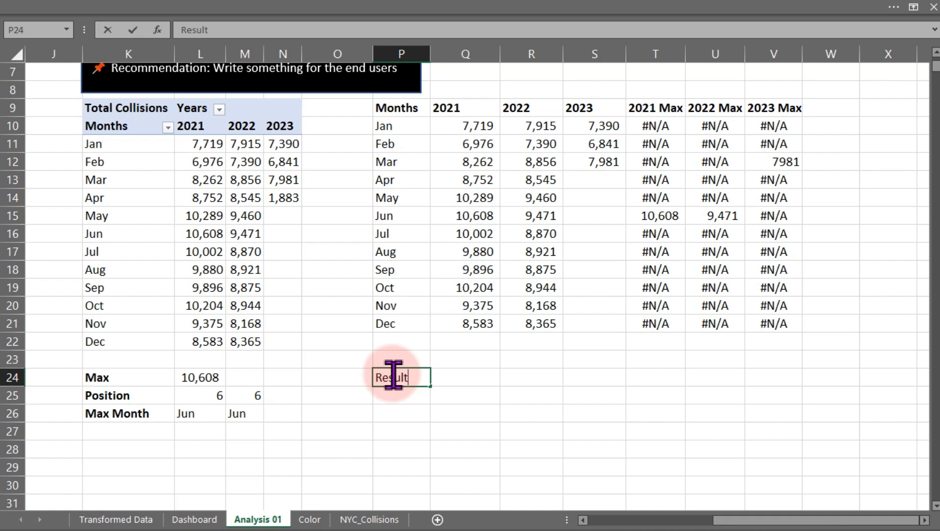
{"action": "type", "text": " or Catio"}
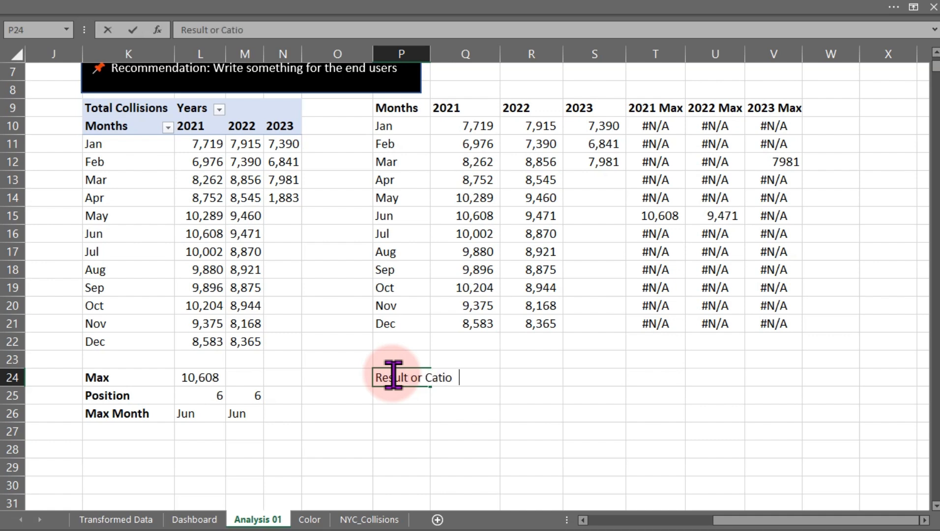
{"action": "key", "text": "BackSpace"}
{"action": "key", "text": "BackSpace"}
{"action": "key", "text": "BackSpace"}
{"action": "key", "text": "BackSpace"}
{"action": "key", "text": "BackSpace"}
{"action": "key", "text": "BackSpace"}
{"action": "type", "text": "Insight:"}
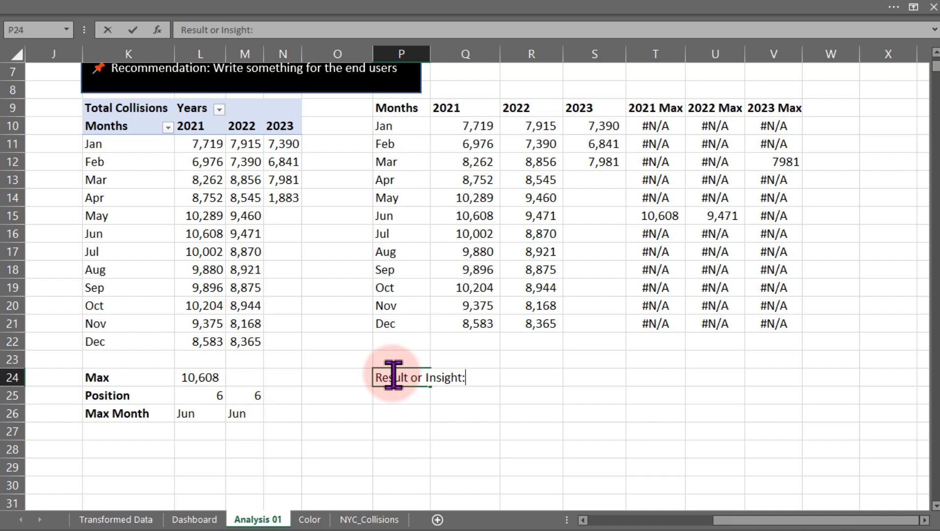
{"action": "key", "text": "ctrl+Return"}
{"action": "key", "text": "ctrl+b"}
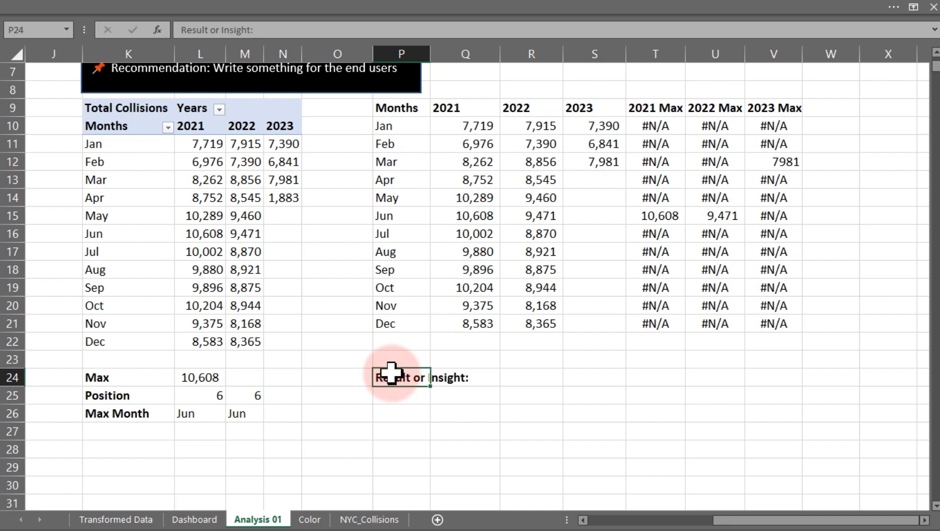
Enter the reminder text CHAR(10) in the cell below the heading.
{"action": "key", "text": "Down"}
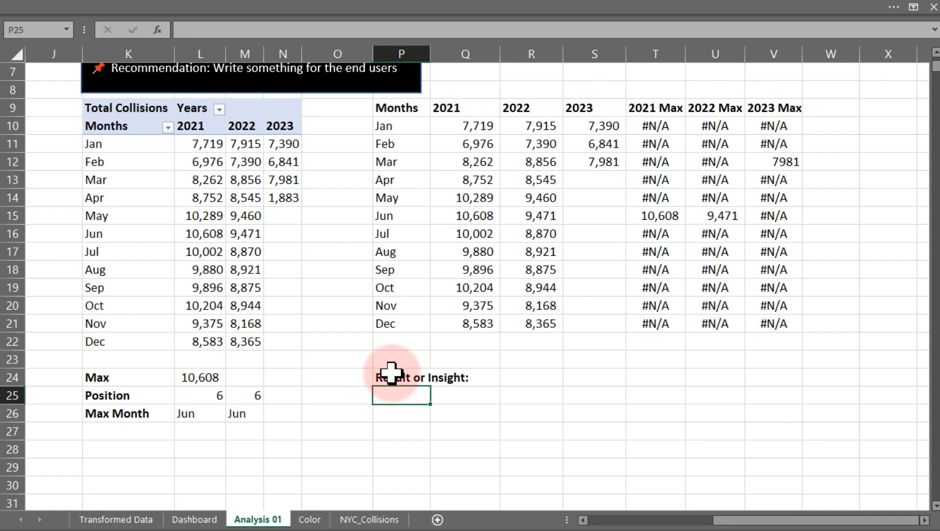
{"action": "type", "text": "CHAR("}
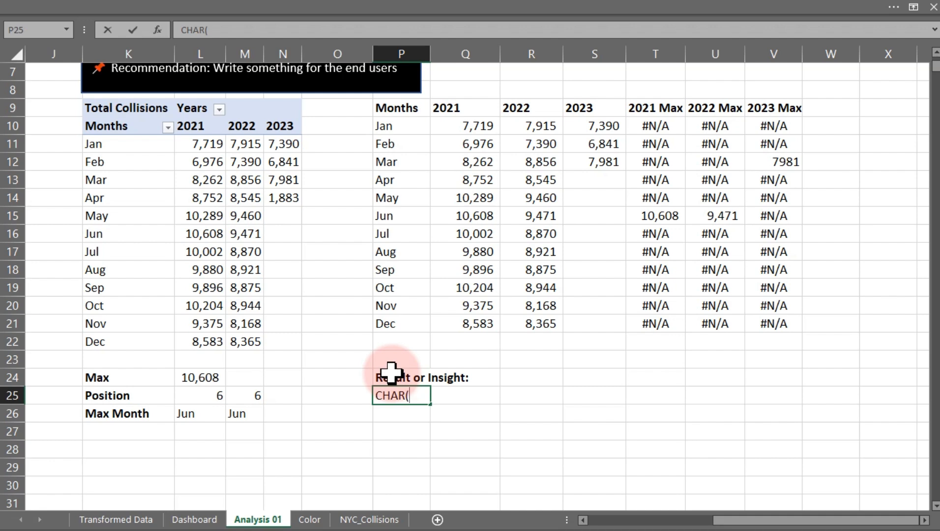
{"action": "type", "text": "10)"}
{"action": "key", "text": "Return"}
Move the CHAR(10) reminder to cell K28 and make it bold.
{"action": "left_click", "coordinate": [422, 397]}
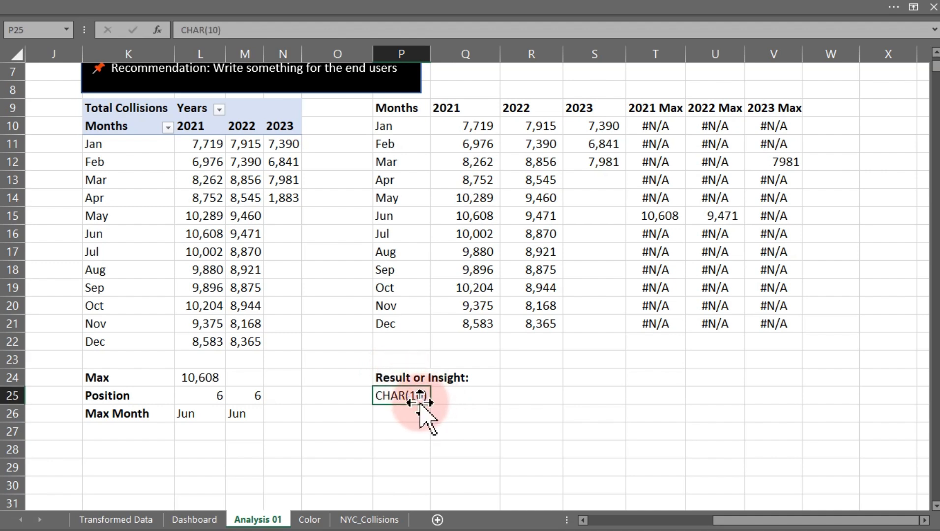
{"action": "left_click_drag", "start_coordinate": [424, 404], "coordinate": [147, 452]}
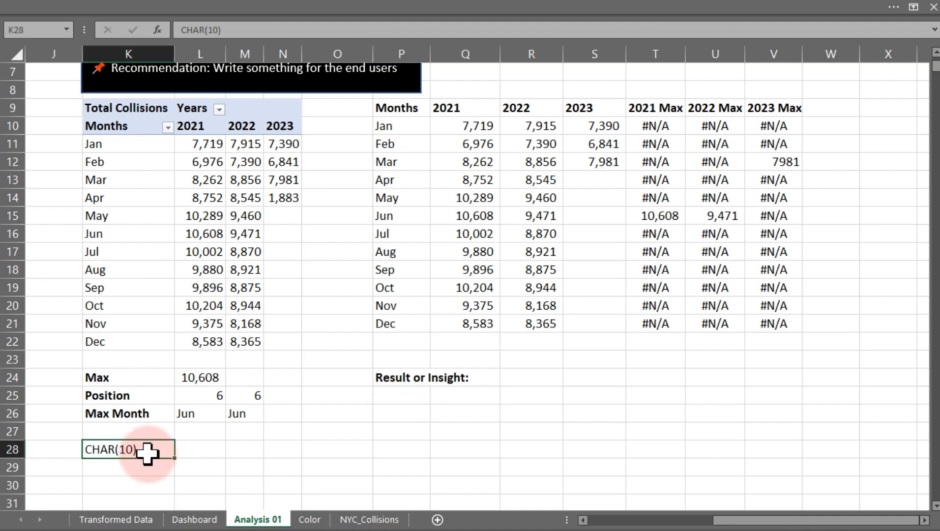
{"action": "key", "text": "ctrl+b"}
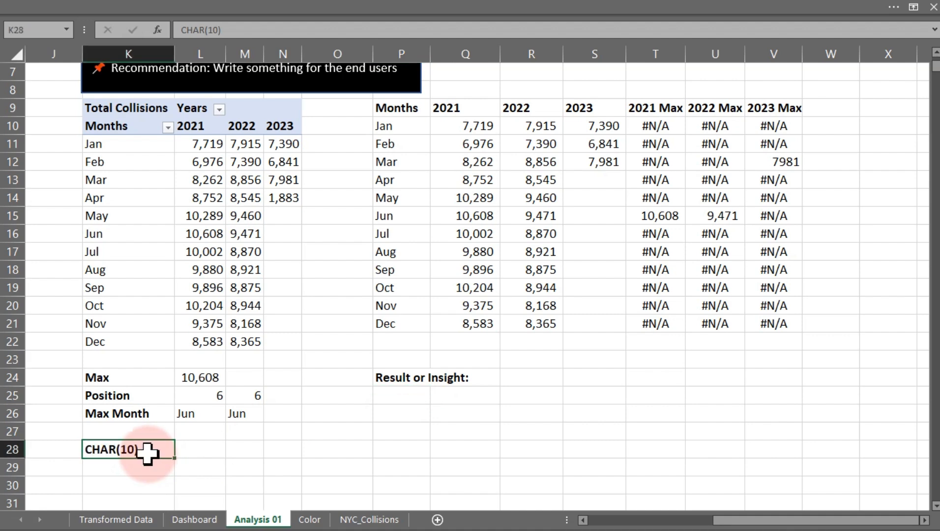
{"action": "left_click", "coordinate": [423, 396]}
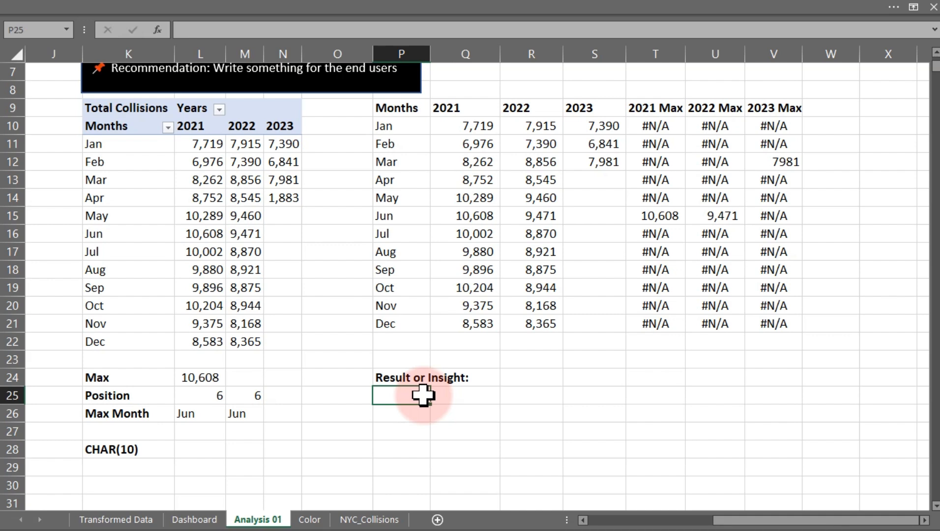
{"action": "key", "text": "super+period"}
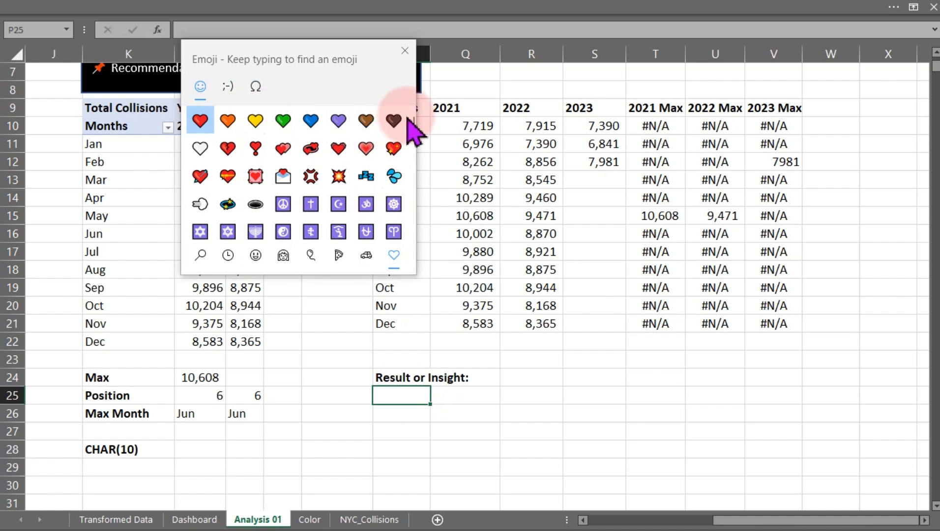
{"action": "left_click_drag", "start_coordinate": [408, 121], "coordinate": [413, 206]}
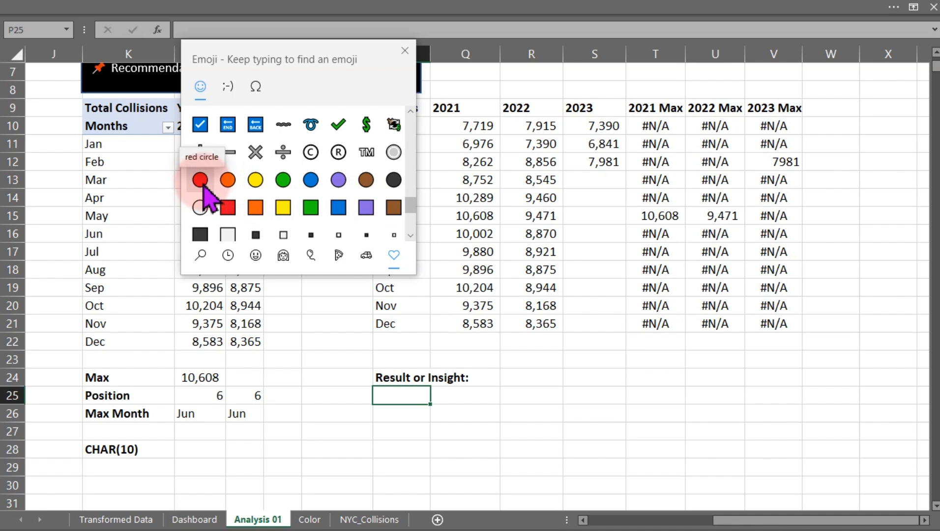
{"action": "left_click", "coordinate": [203, 186]}
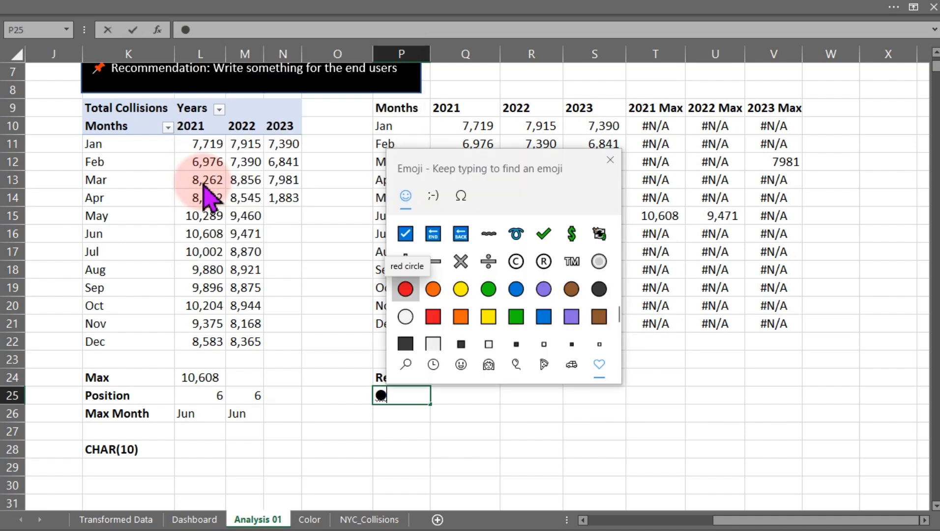
{"action": "left_click", "coordinate": [611, 160]}
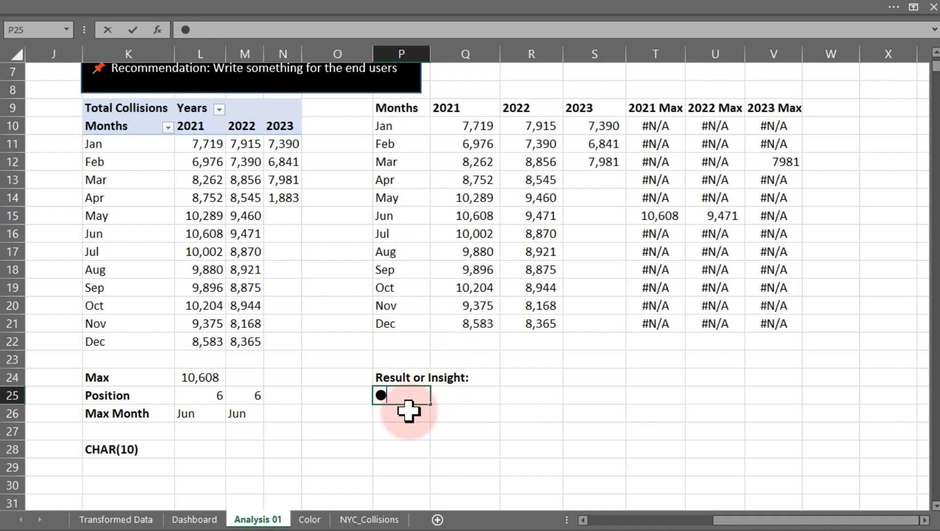
{"action": "key", "text": "BackSpace"}
Enter the formula ="Year/Month Collision Peaks:" in cell P25.
{"action": "type", "text": "="}
{"action": "type", "text": "\"yEAR"}
{"action": "key", "text": "BackSpace"}
{"action": "key", "text": "BackSpace"}
{"action": "key", "text": "BackSpace"}
{"action": "key", "text": "BackSpace"}
{"action": "type", "text": "Year"}
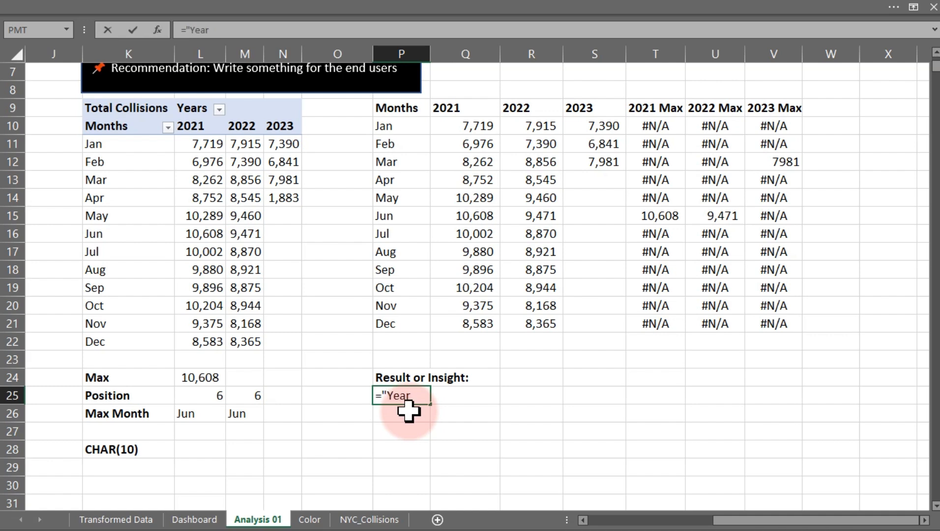
{"action": "type", "text": "/Month"}
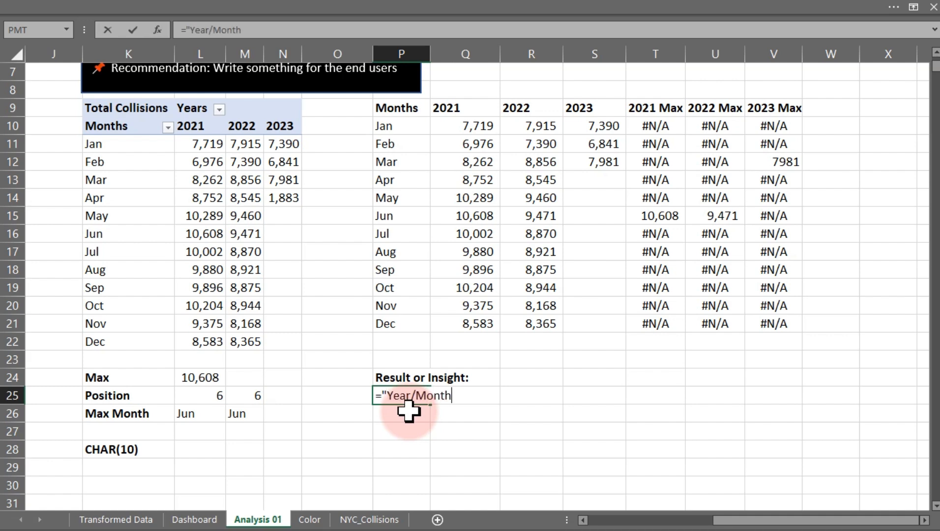
{"action": "type", "text": " Collision"}
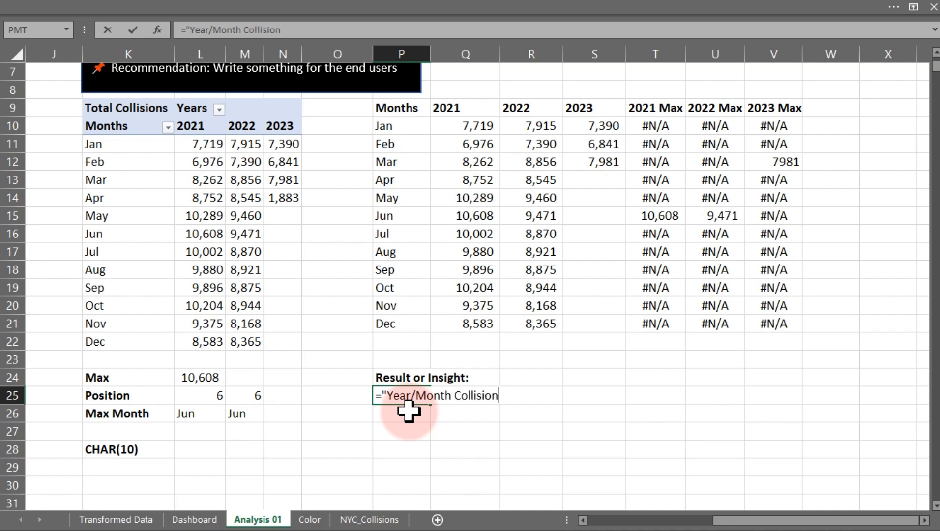
{"action": "type", "text": " Peaks:\""}
{"action": "key", "text": "Return"}
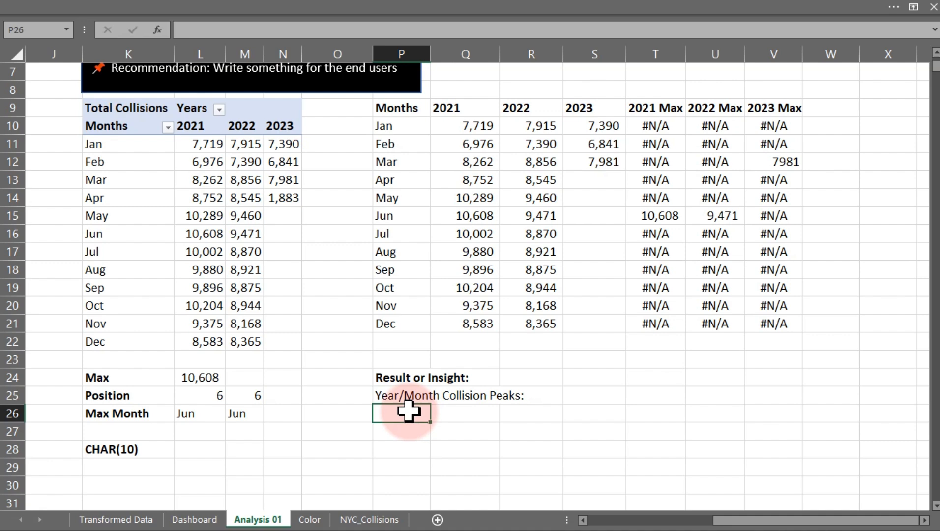
Edit the P25 formula to append a line break with &CHAR(10).
{"action": "double_click", "coordinate": [396, 397]}
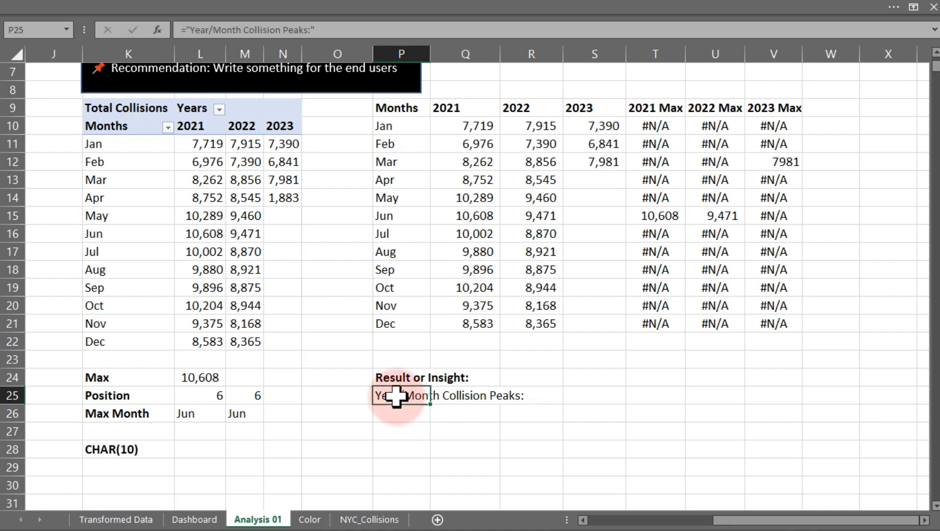
{"action": "left_click", "coordinate": [542, 396]}
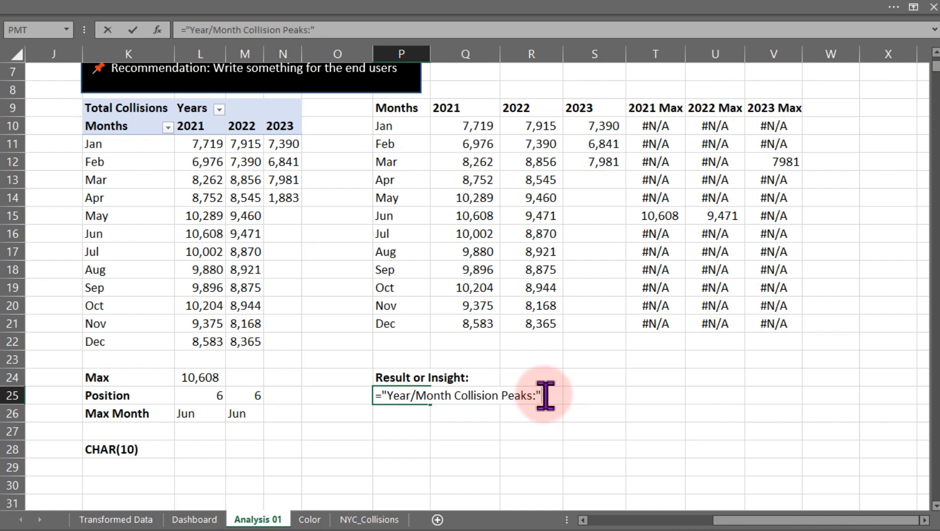
{"action": "type", "text": "&ch"}
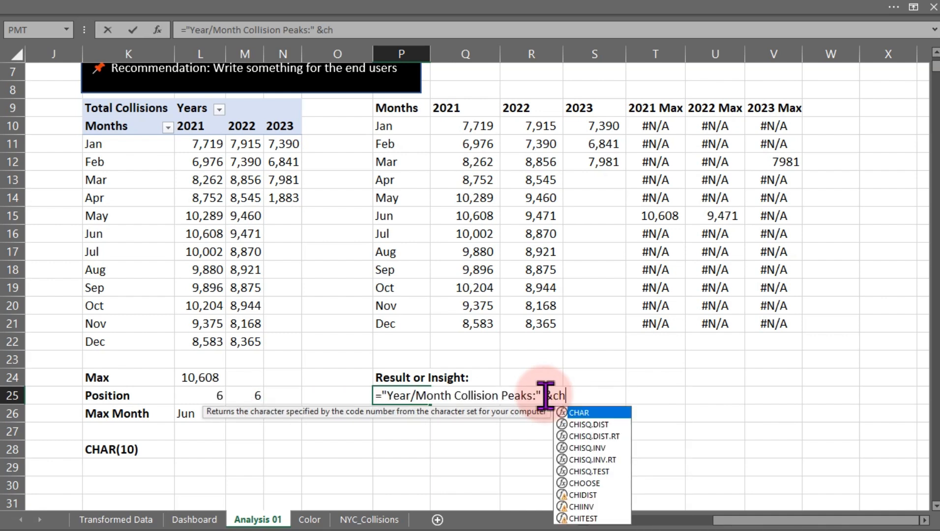
{"action": "key", "text": "Tab"}
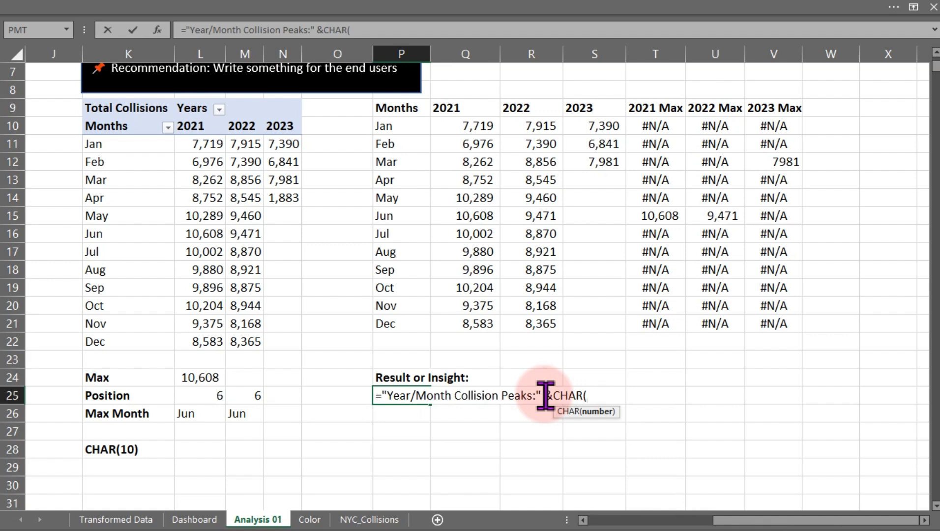
{"action": "type", "text": "10)"}
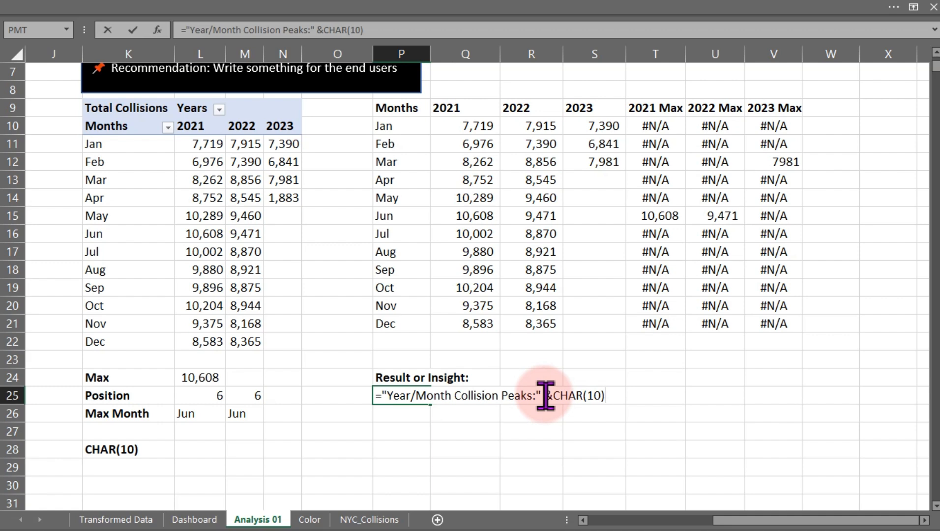
Append the text label "2021: " to the P25 formula.
{"action": "type", "text": "&"}
{"action": "type", "text": "\""}
{"action": "type", "text": "2021"}
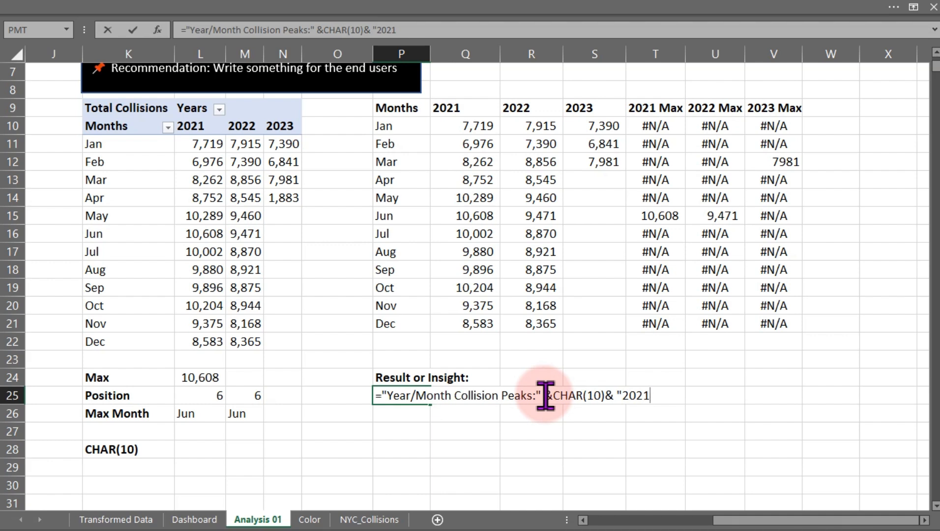
{"action": "type", "text": ":"}
{"action": "type", "text": "S"}
{"action": "key", "text": "BackSpace"}
{"action": "type", "text": "&"}
{"action": "key", "text": "BackSpace"}
{"action": "type", "text": "$"}
{"action": "key", "text": "BackSpace"}
{"action": "type", "text": "&"}
{"action": "type", "text": "in"}
{"action": "key", "text": "BackSpace"}
{"action": "key", "text": "BackSpace"}
{"action": "key", "text": "BackSpace"}
{"action": "type", "text": "\""}
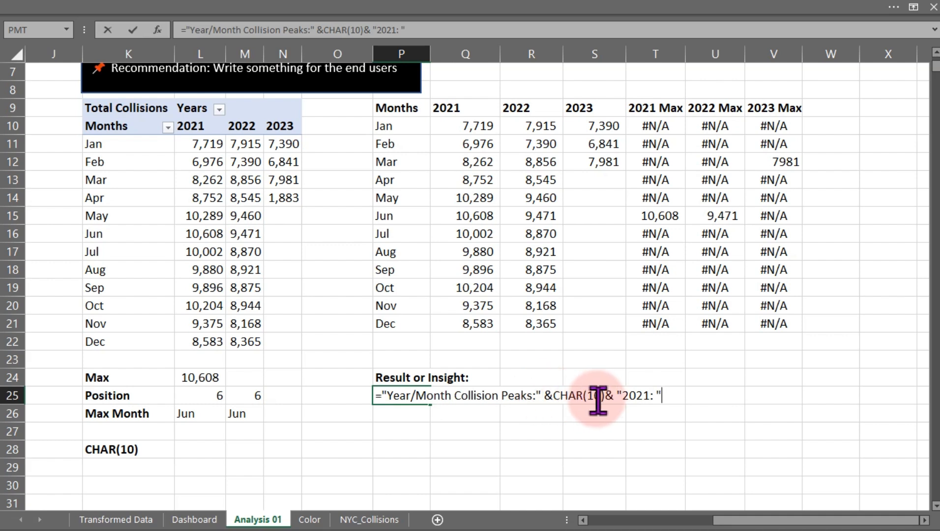
{"action": "type", "text": "&in"}
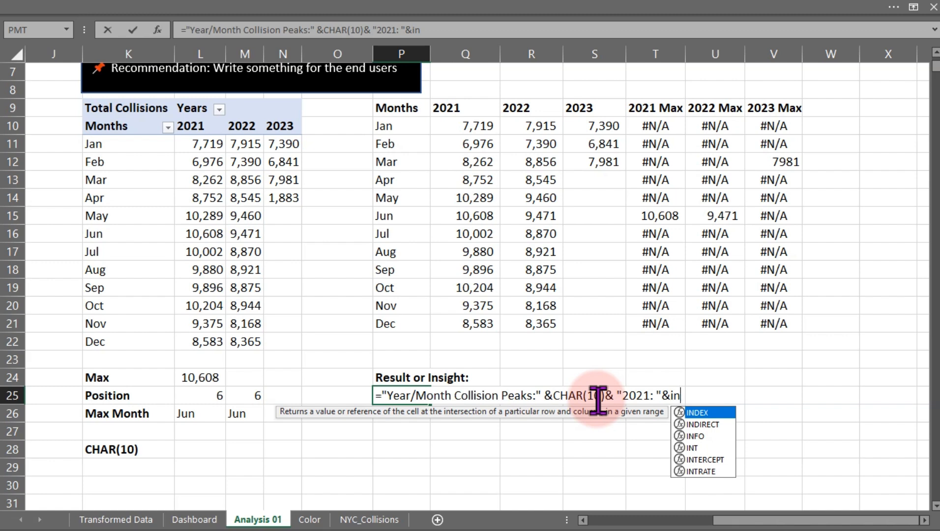
Append an INDEX function using the month list P10:P21 as its array.
{"action": "key", "text": "Tab"}
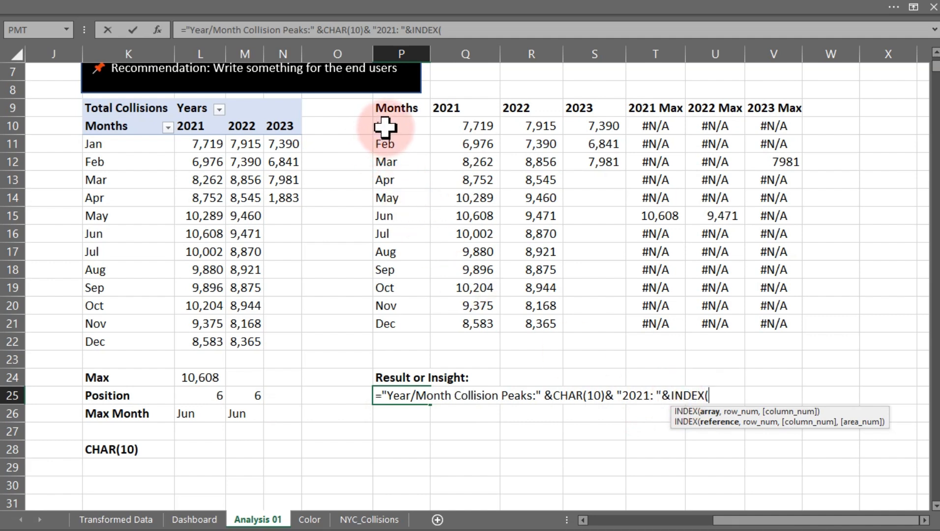
{"action": "left_click_drag", "start_coordinate": [385, 126], "coordinate": [385, 319]}
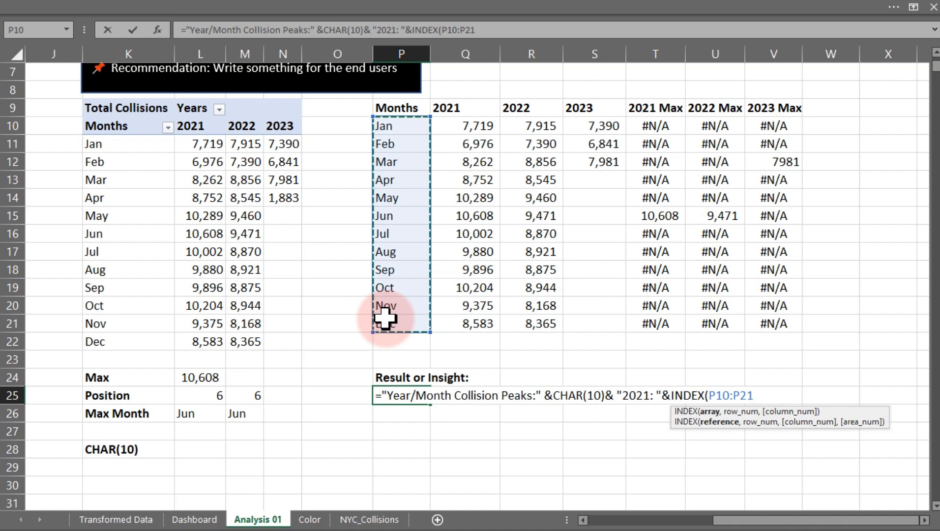
{"action": "type", "text": ","}
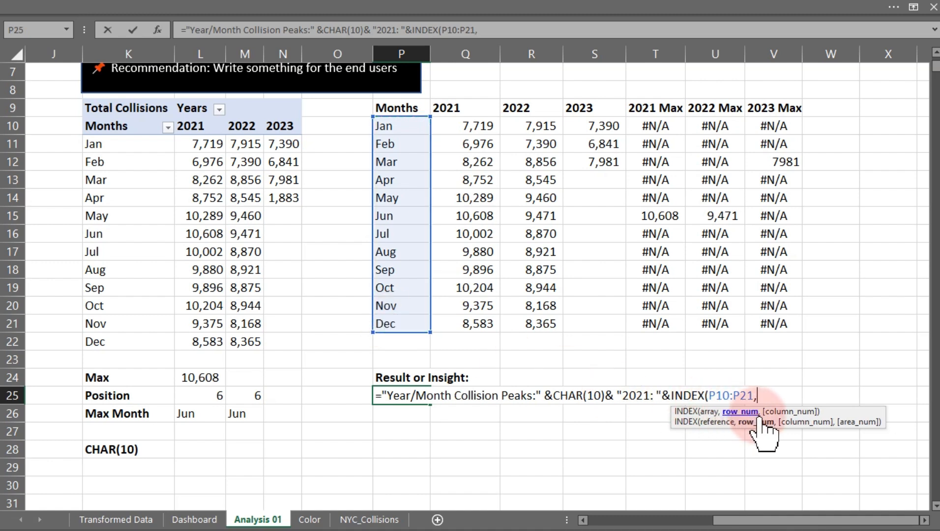
{"action": "type", "text": "MATCH("}
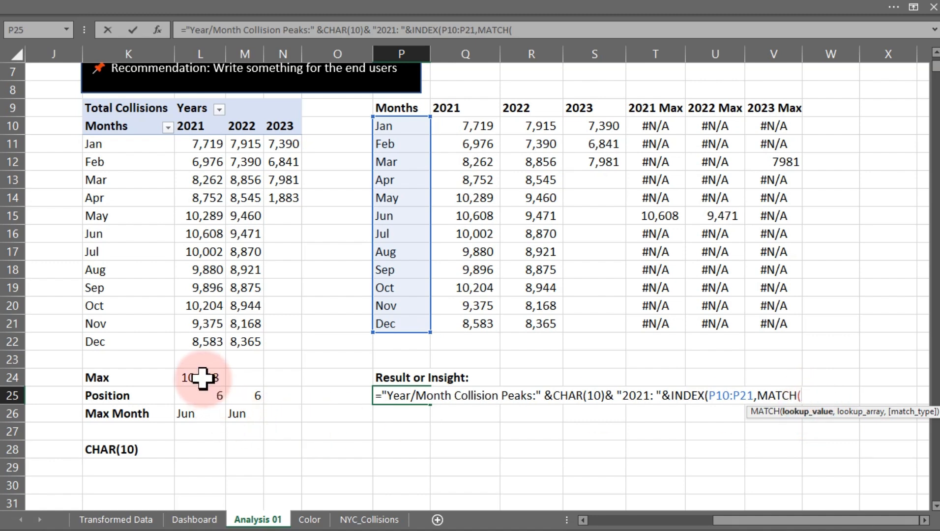
Complete the INDEX with MATCH(MAX(Q10:Q21),Q10:Q21,0) as its row number and confirm the P25 formula.
{"action": "type", "text": "ma"}
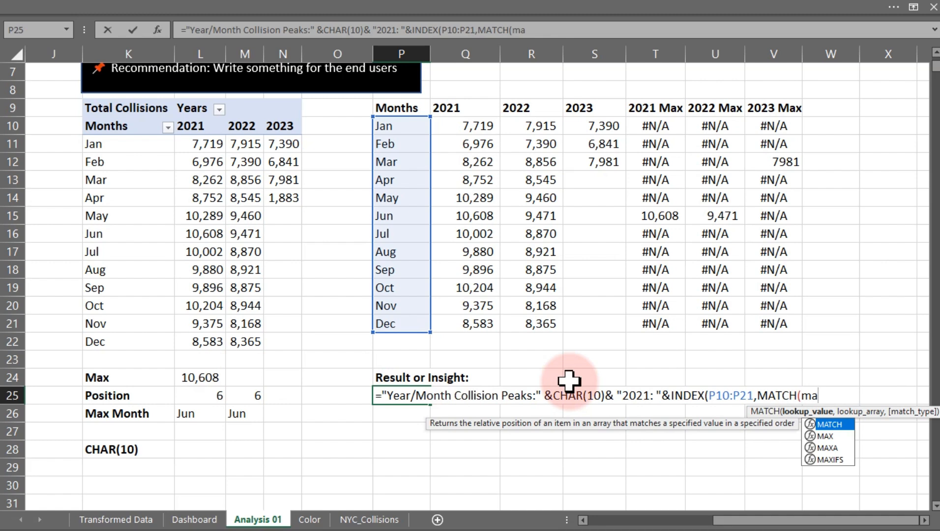
{"action": "type", "text": "x"}
{"action": "key", "text": "Tab"}
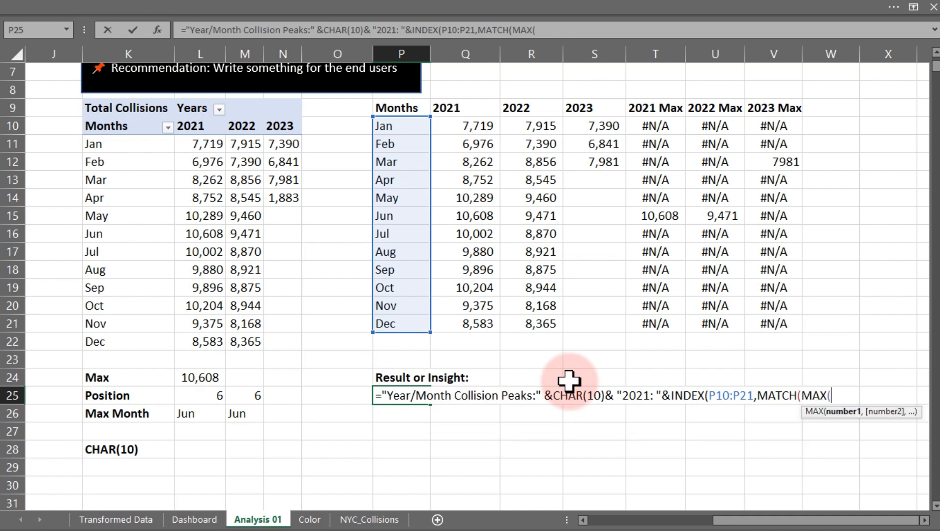
{"action": "left_click_drag", "start_coordinate": [474, 125], "coordinate": [474, 323]}
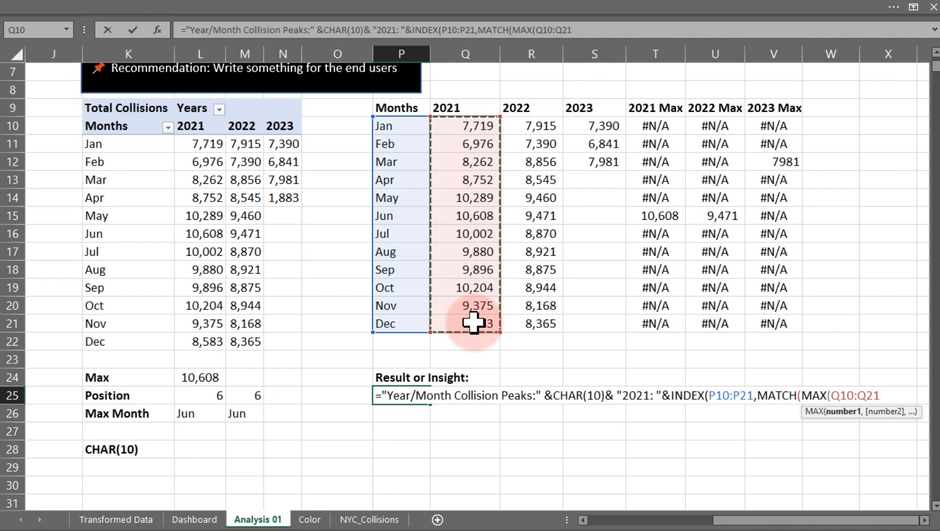
{"action": "type", "text": "),"}
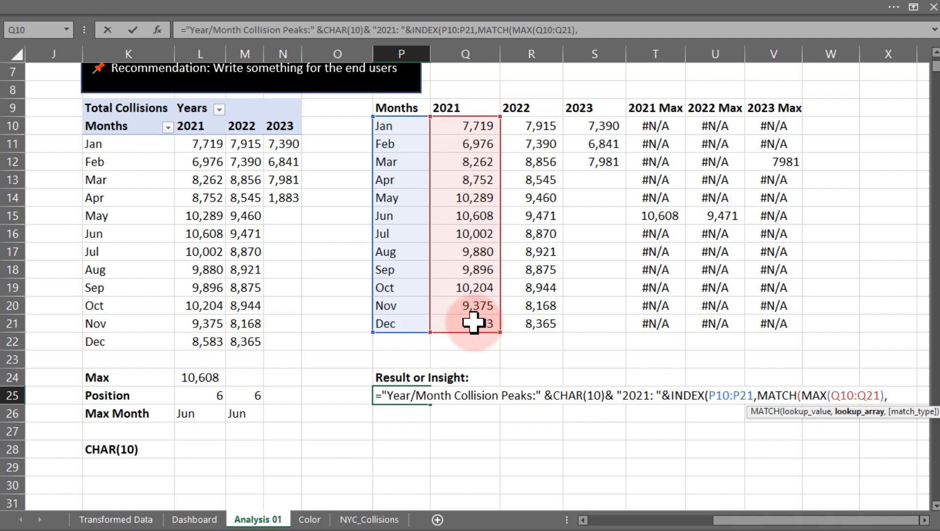
{"action": "left_click_drag", "start_coordinate": [443, 123], "coordinate": [453, 318]}
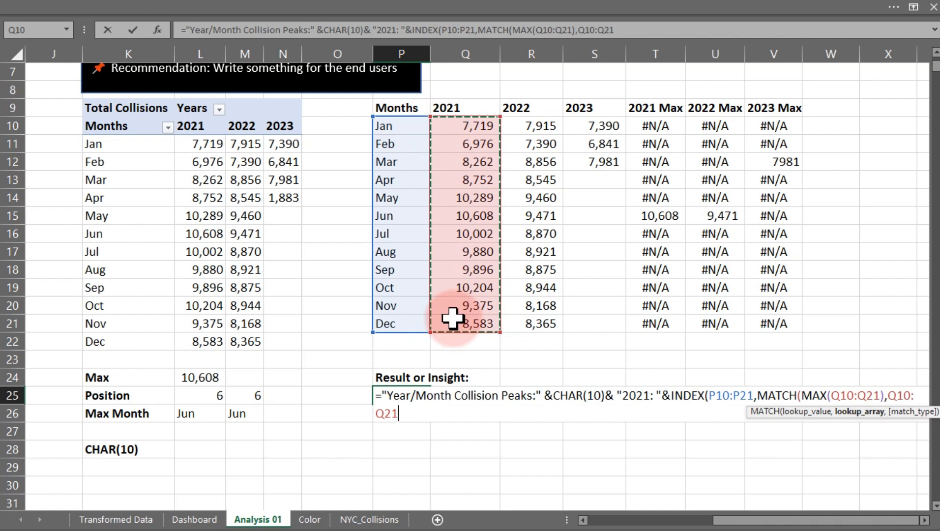
{"action": "type", "text": ","}
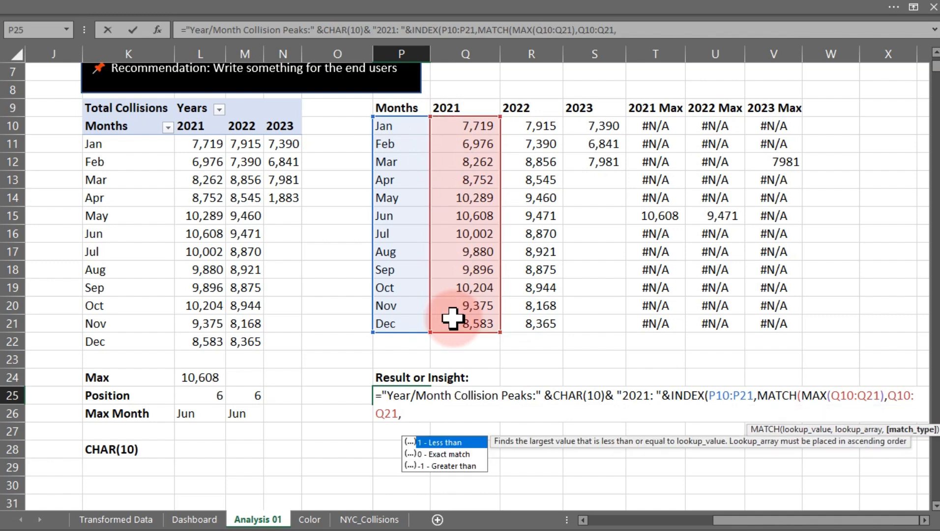
{"action": "type", "text": "0)"}
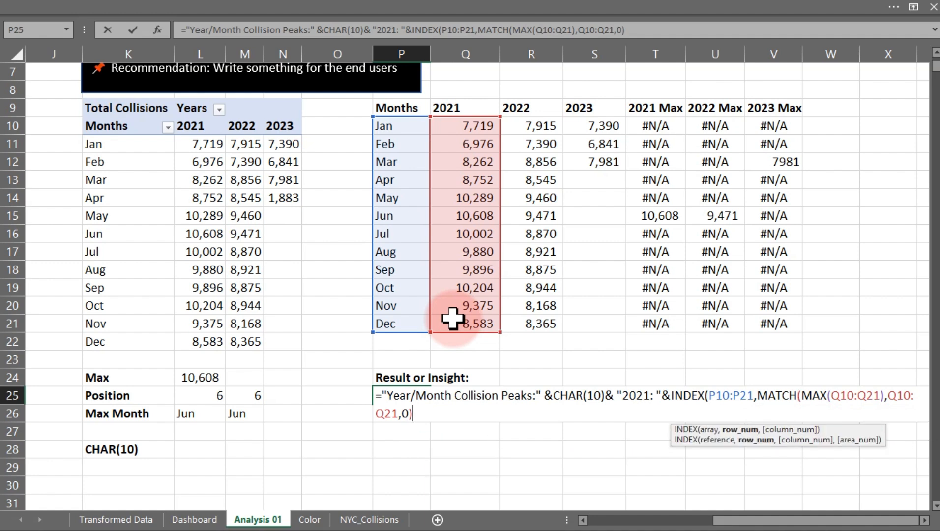
{"action": "key", "text": "Return"}
{"action": "left_click", "coordinate": [552, 322]}
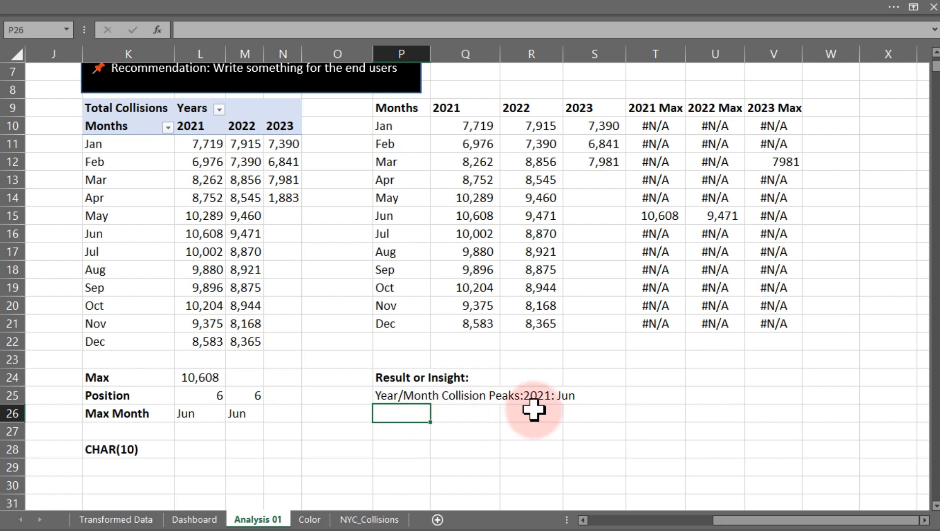
Widen column P so the P25 insight text fits.
{"action": "left_click", "coordinate": [406, 399]}
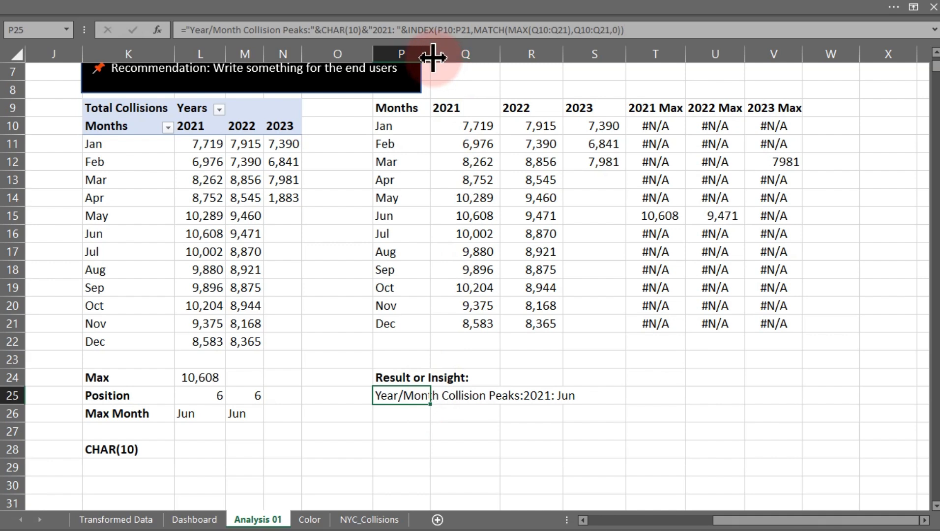
{"action": "left_click_drag", "start_coordinate": [432, 57], "coordinate": [523, 64]}
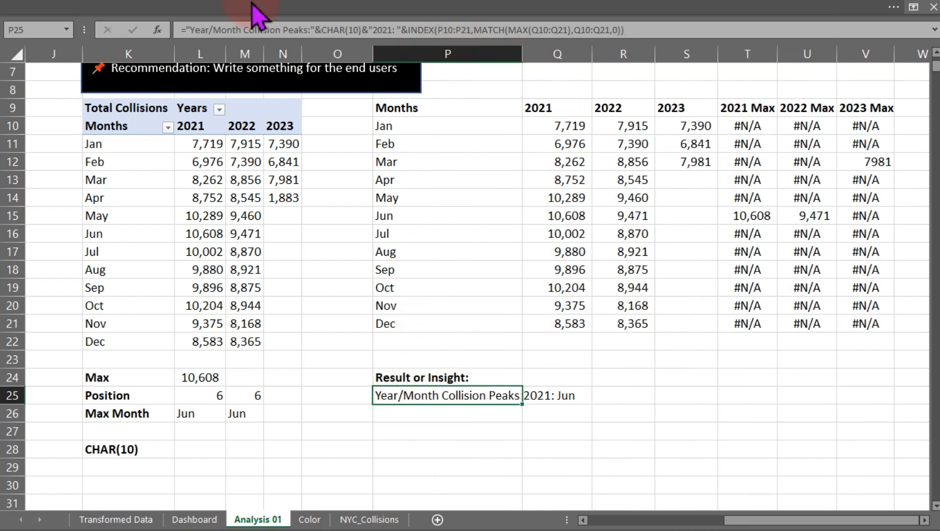
Insert a rectangle shape over the pivot table area, roughly spanning K10 to N20.
{"action": "left_click", "coordinate": [230, 5]}
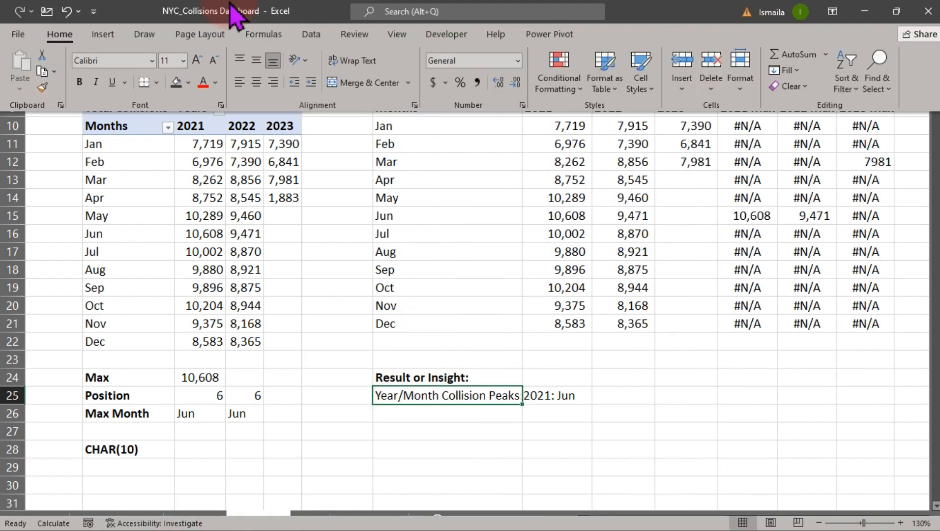
{"action": "left_click", "coordinate": [423, 397]}
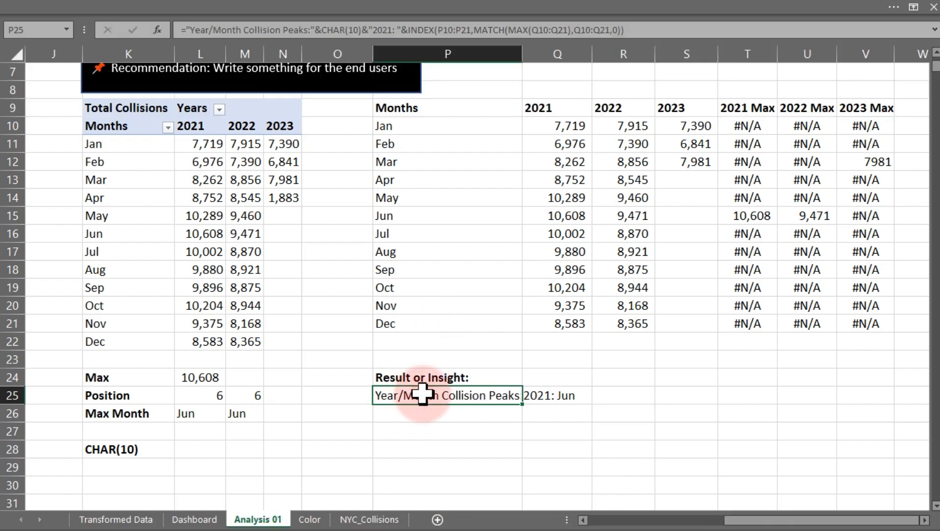
{"action": "left_click", "coordinate": [176, 10]}
{"action": "left_click", "coordinate": [102, 34]}
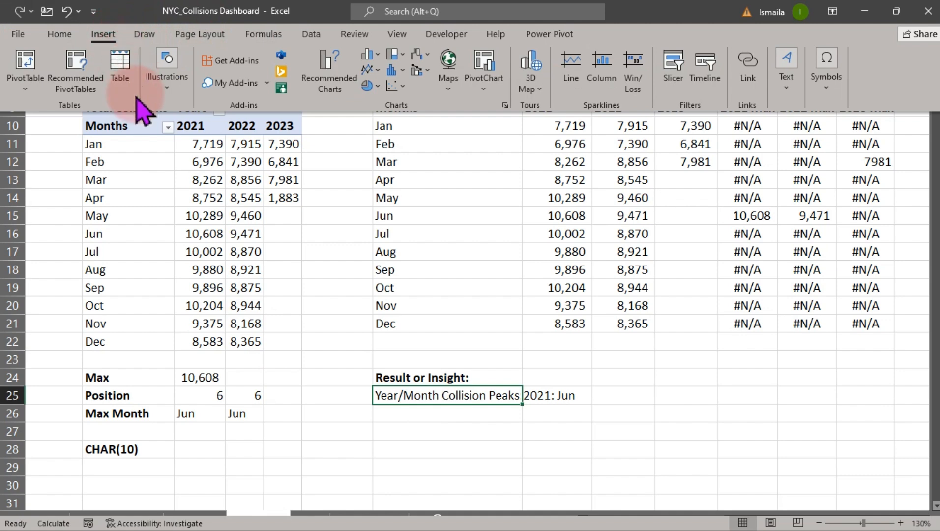
{"action": "left_click", "coordinate": [166, 69]}
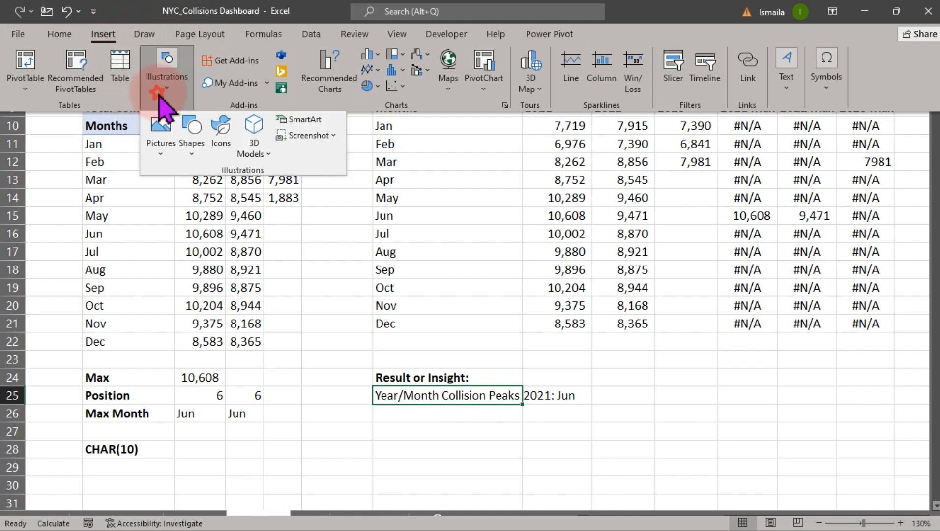
{"action": "left_click", "coordinate": [191, 150]}
{"action": "left_click", "coordinate": [227, 190]}
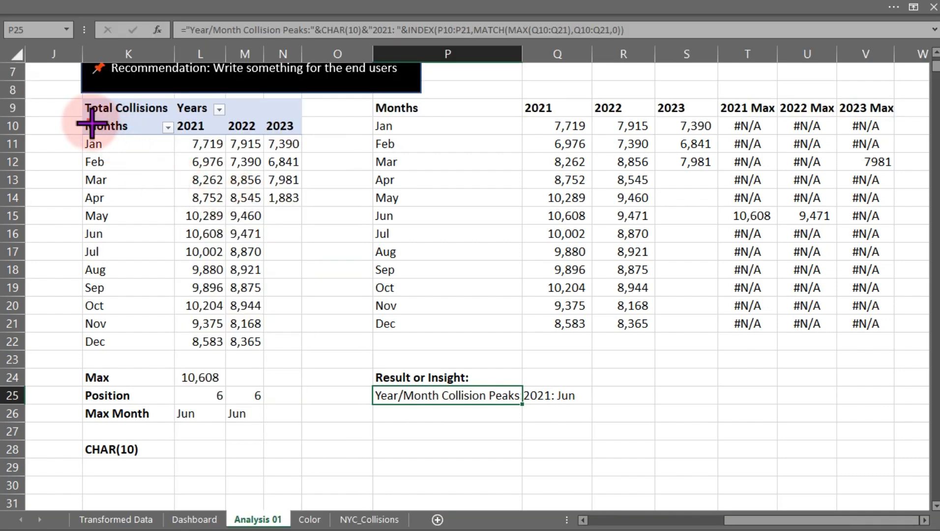
{"action": "left_click_drag", "start_coordinate": [90, 122], "coordinate": [387, 317]}
{"action": "left_click_drag", "start_coordinate": [311, 285], "coordinate": [270, 268]}
Link the rectangle's text to cell P25 with the formula =$P$25.
{"action": "left_click", "coordinate": [187, 27]}
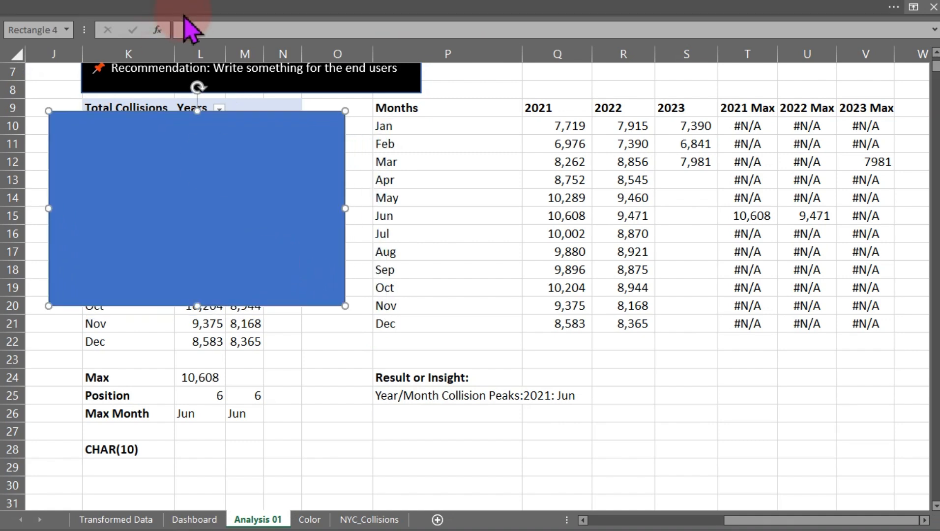
{"action": "type", "text": "="}
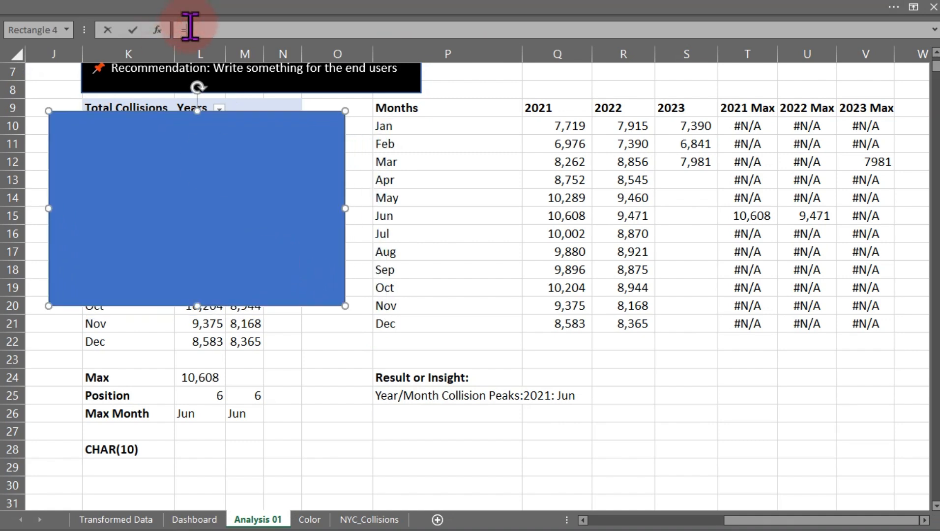
{"action": "left_click", "coordinate": [399, 397]}
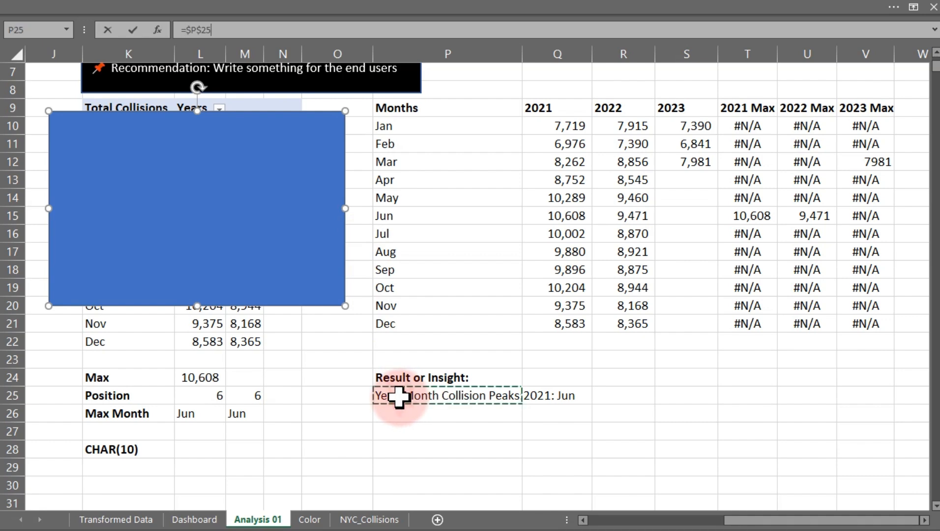
{"action": "key", "text": "Return"}
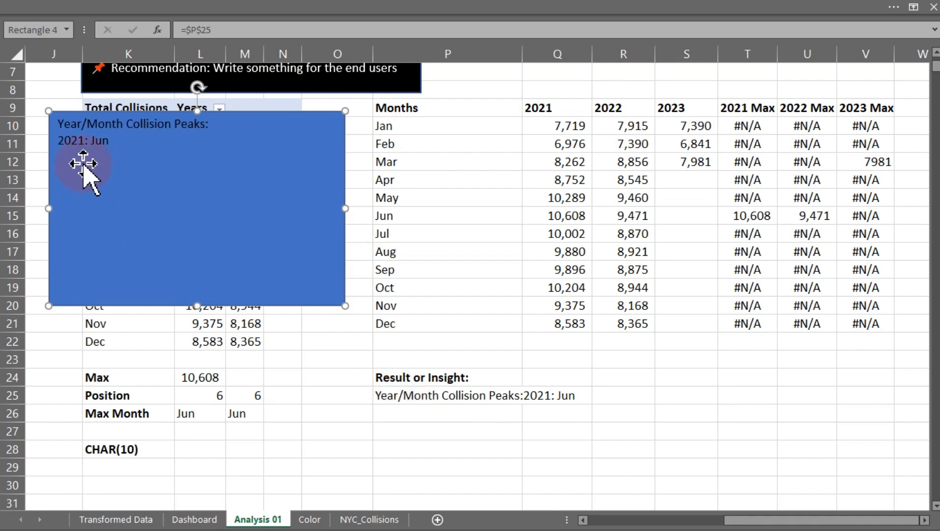
Apply Wrap Text to cell P25 so the line break shows.
{"action": "left_click", "coordinate": [424, 396]}
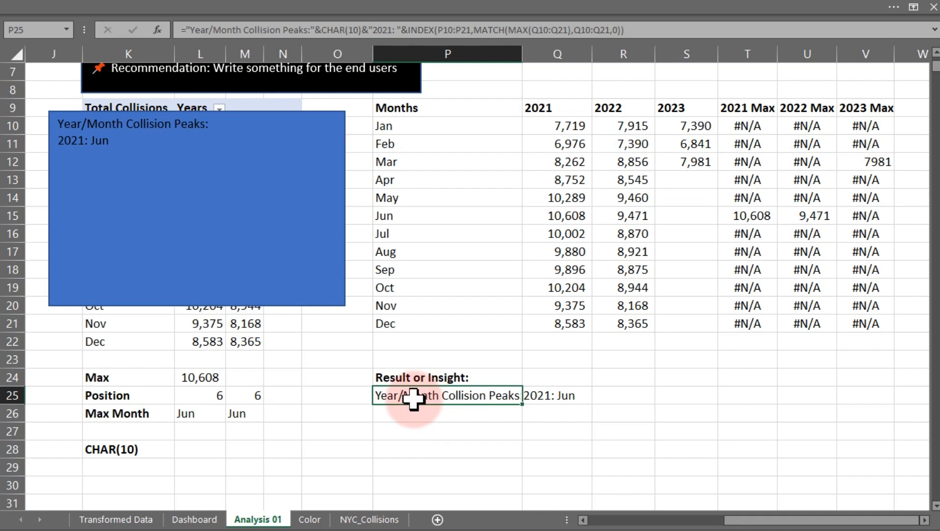
{"action": "left_click", "coordinate": [313, 6]}
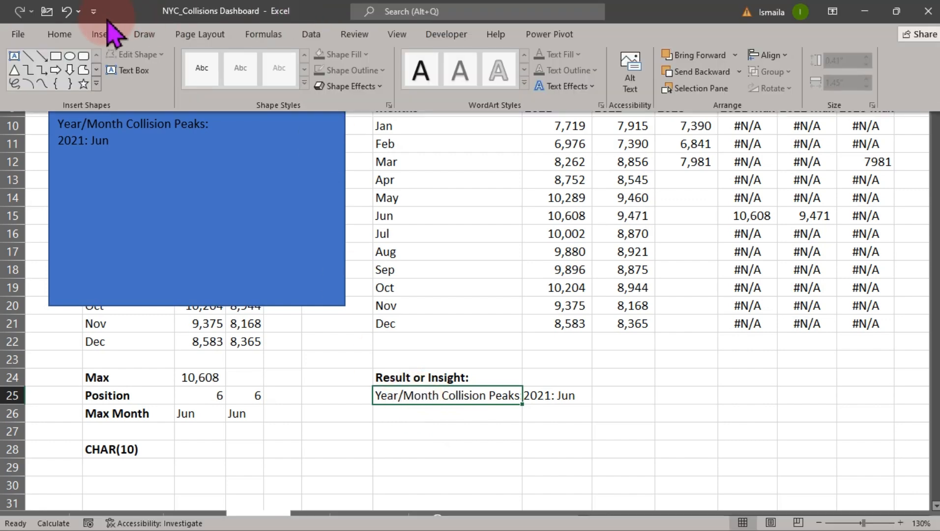
{"action": "left_click", "coordinate": [60, 34]}
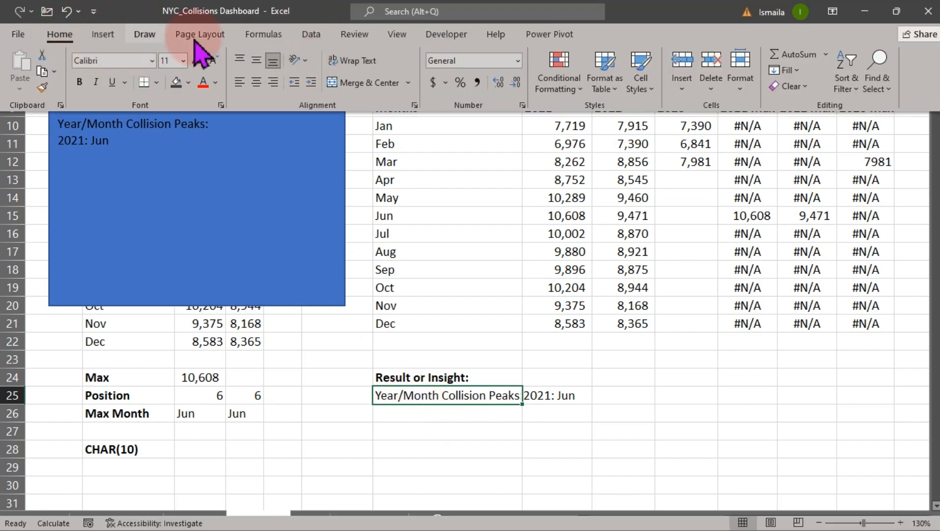
{"action": "left_click", "coordinate": [358, 69]}
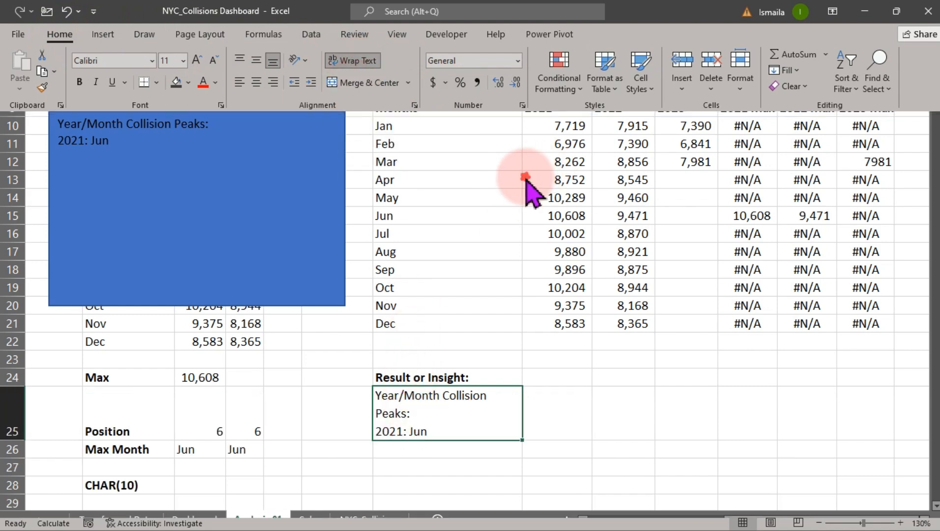
Widen column P further so the wrapped insight lines fit on one row each.
{"action": "key", "text": "ctrl+shift+F1"}
{"action": "left_click_drag", "start_coordinate": [565, 65], "coordinate": [572, 64]}
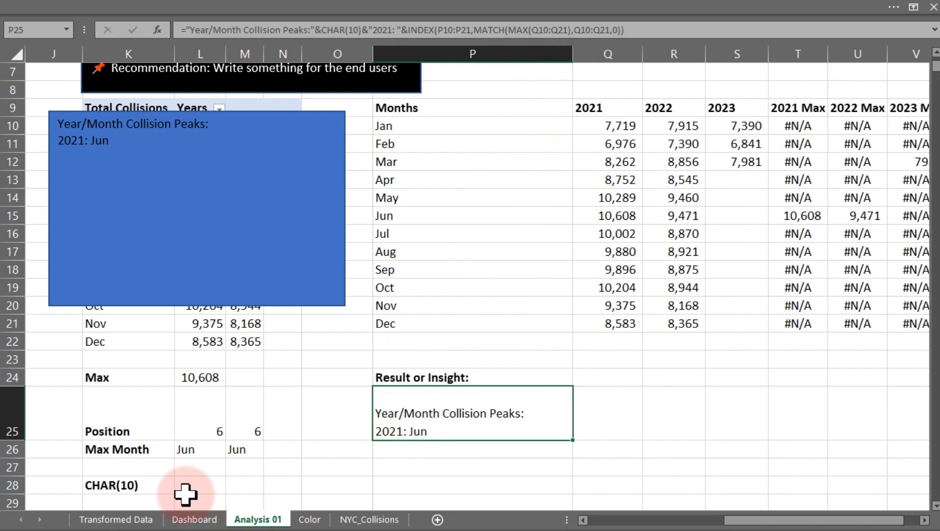
{"action": "left_click", "coordinate": [117, 486]}
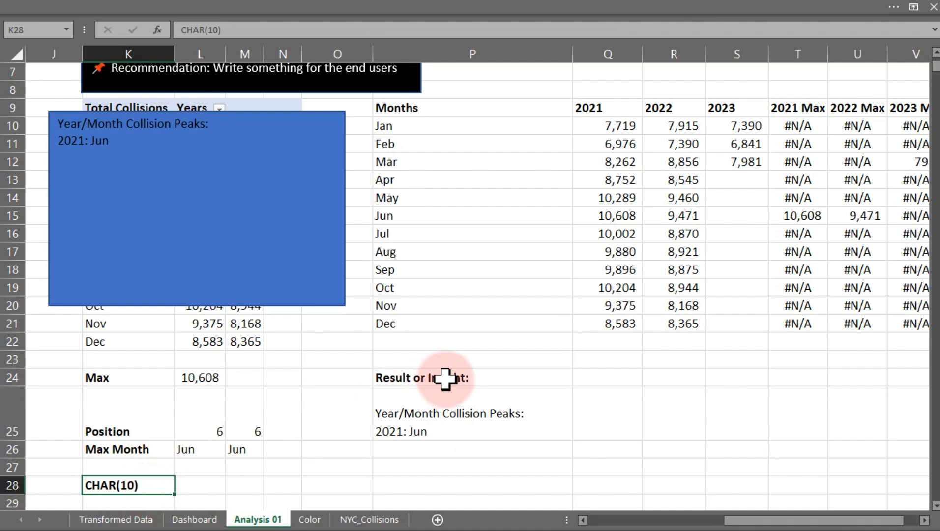
{"action": "left_click", "coordinate": [445, 403]}
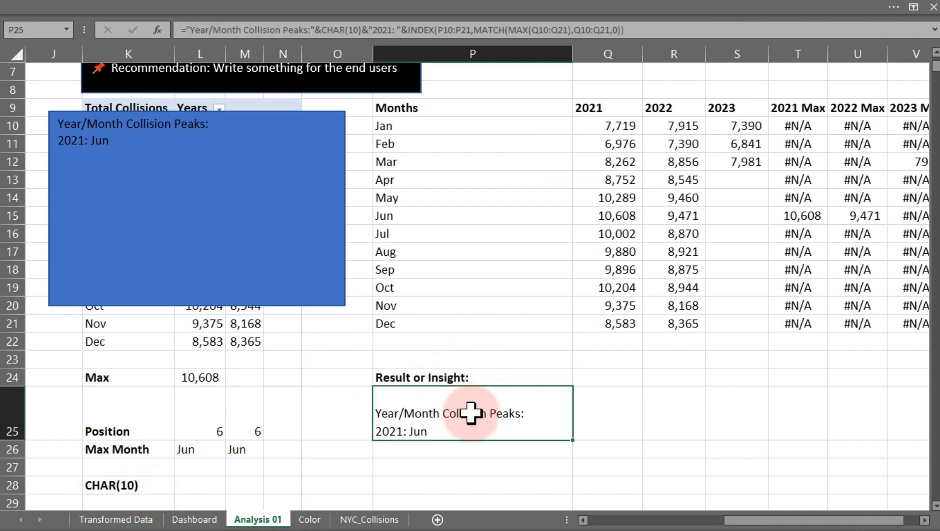
Edit the P25 formula to append &MAX(Q10:Q21) after the INDEX/MATCH part.
{"action": "left_click", "coordinate": [925, 520]}
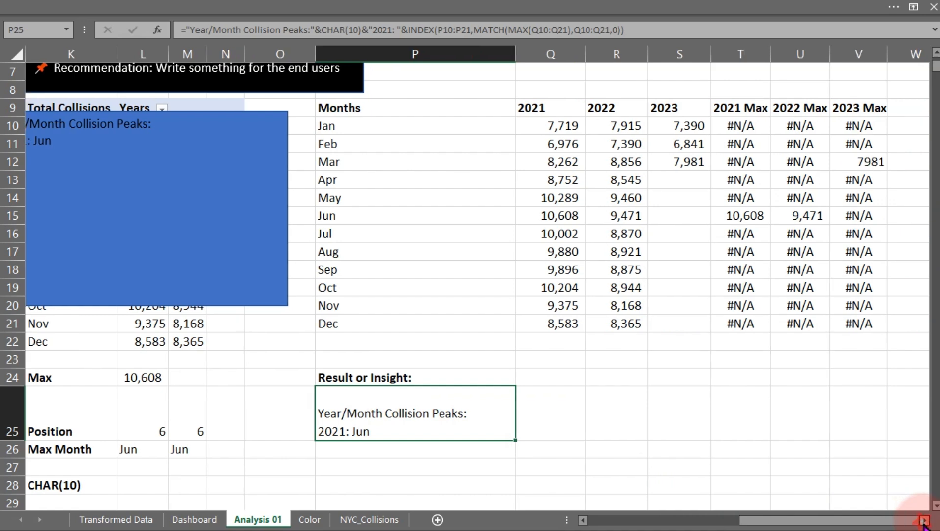
{"action": "left_click", "coordinate": [924, 520]}
{"action": "double_click", "coordinate": [347, 431]}
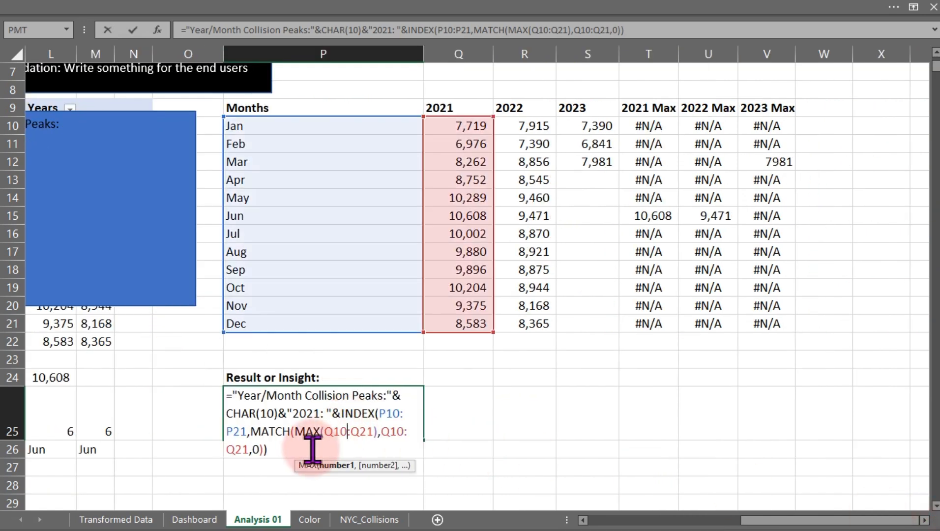
{"action": "left_click", "coordinate": [284, 452]}
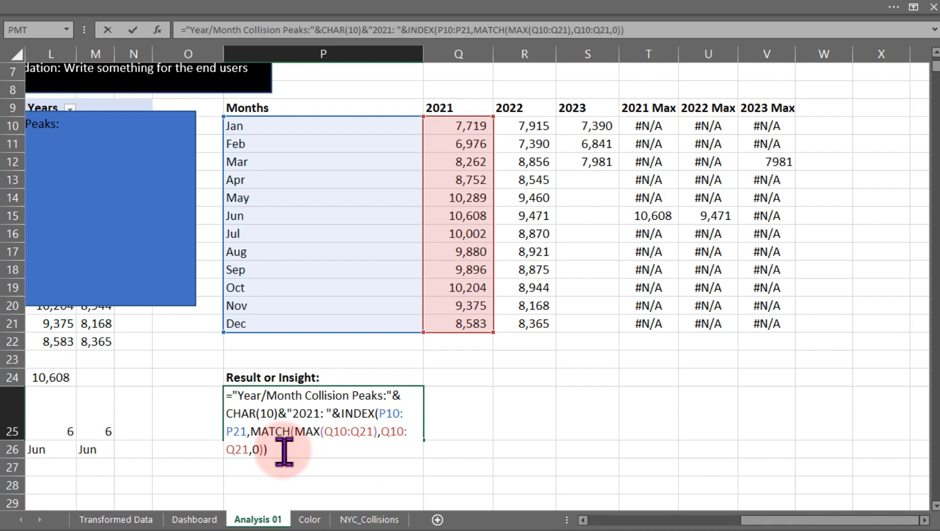
{"action": "type", "text": "&"}
{"action": "type", "text": "ma"}
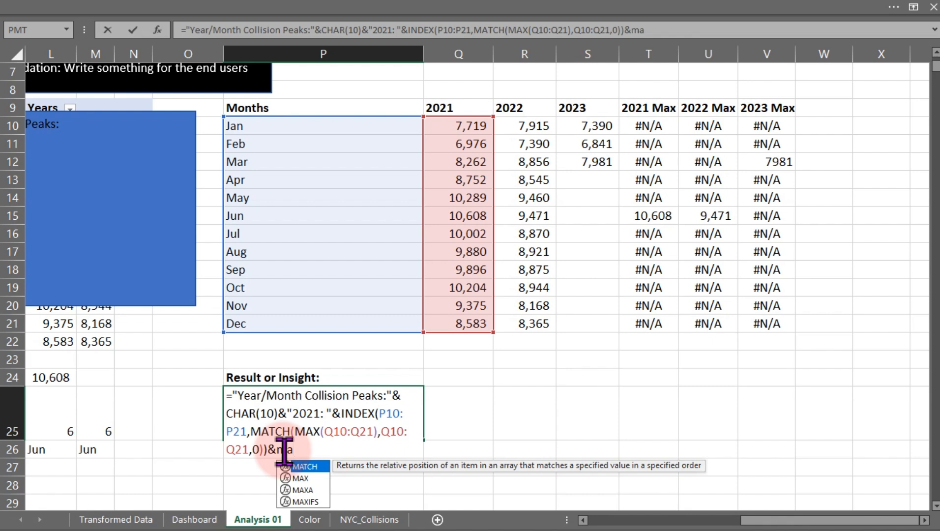
{"action": "type", "text": "x"}
{"action": "key", "text": "Tab"}
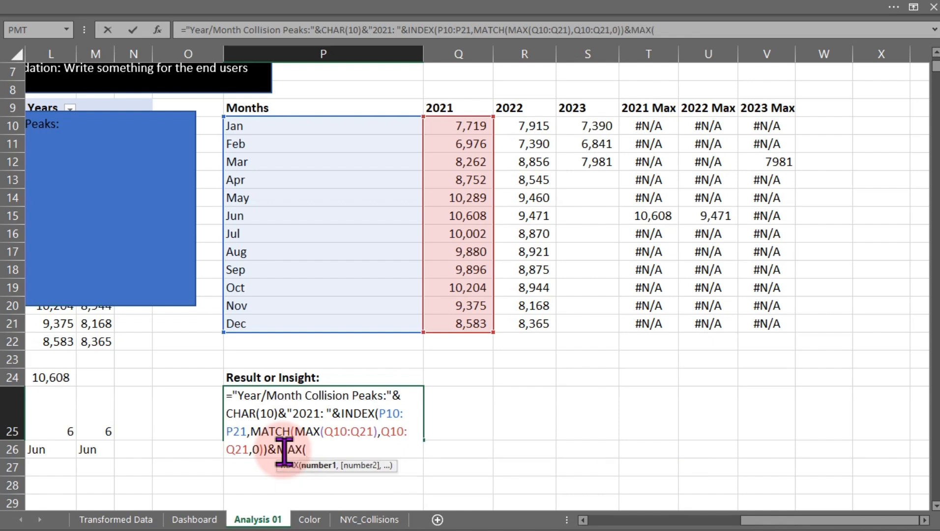
{"action": "left_click_drag", "start_coordinate": [465, 127], "coordinate": [473, 323]}
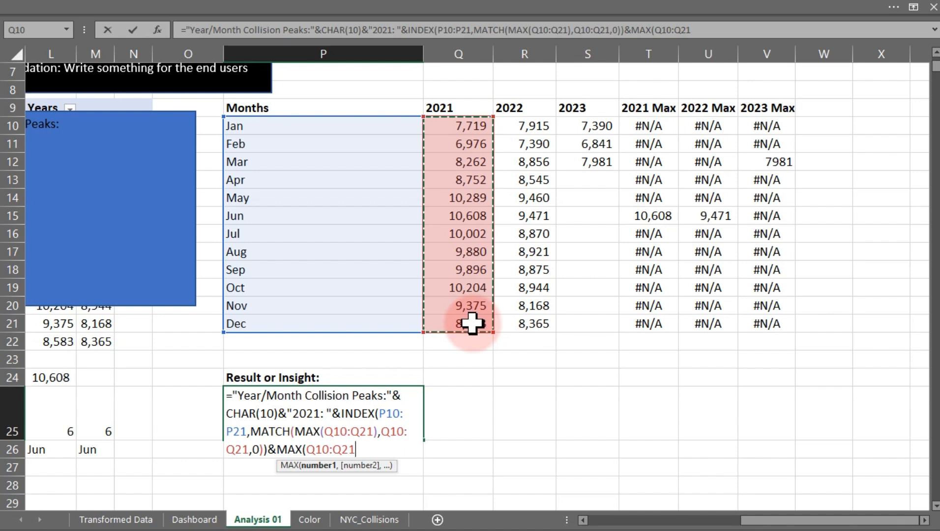
{"action": "type", "text": ")"}
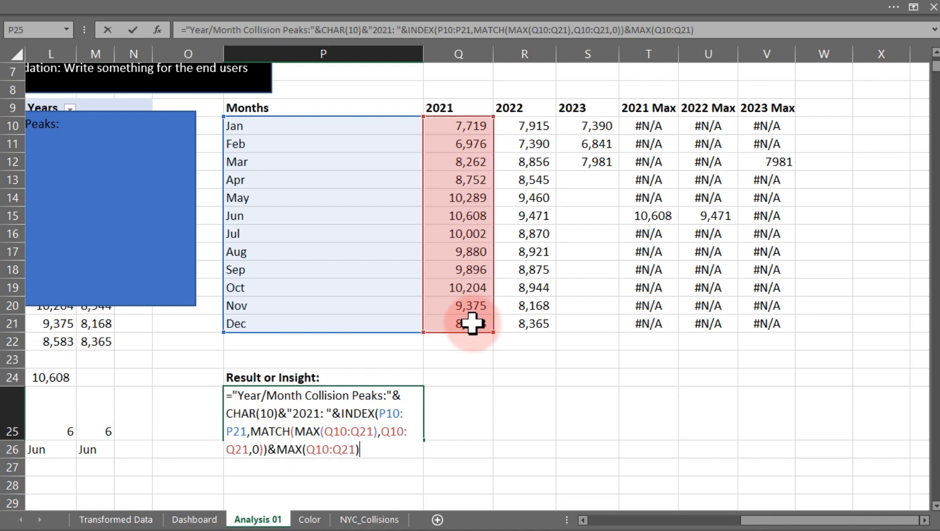
{"action": "type", "text": "&"}
Append &" collision" to the end of the P25 formula and commit it.
{"action": "type", "text": "\" collision"}
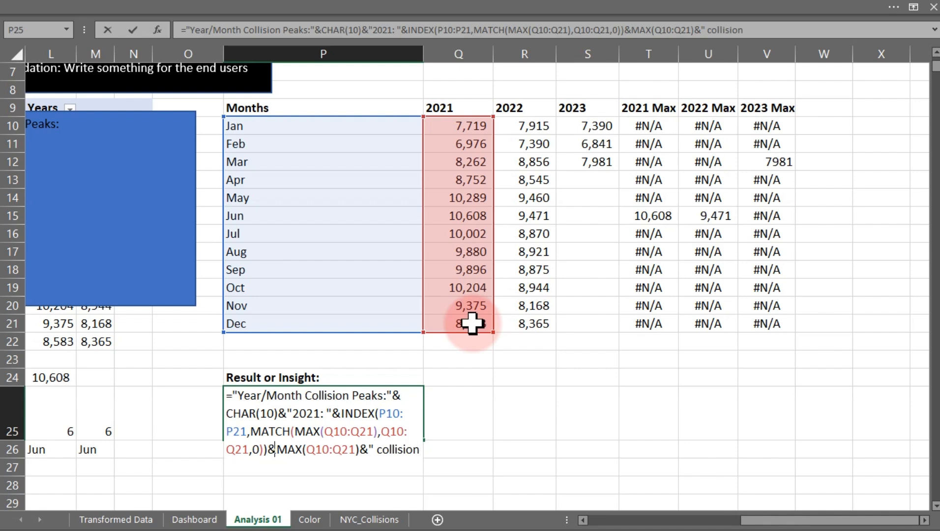
{"action": "type", "text": "\""}
{"action": "key", "text": "Return"}
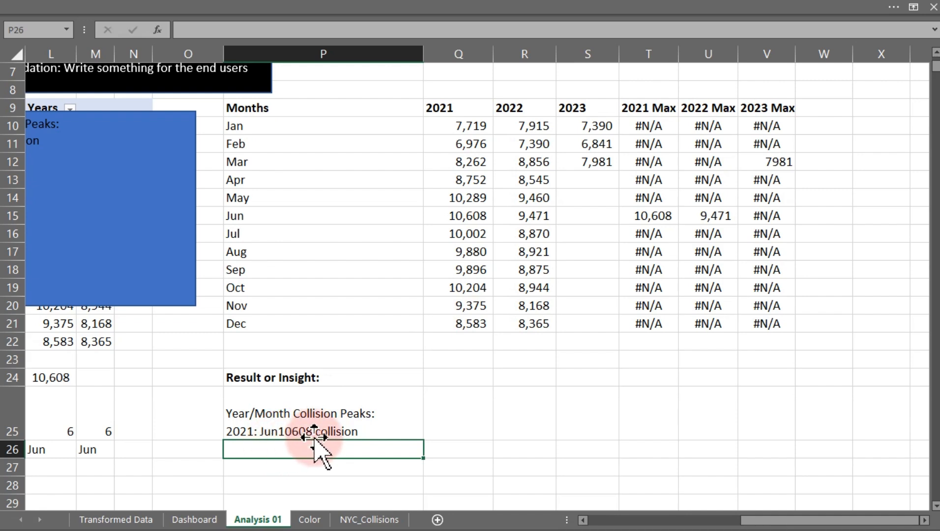
{"action": "double_click", "coordinate": [292, 427]}
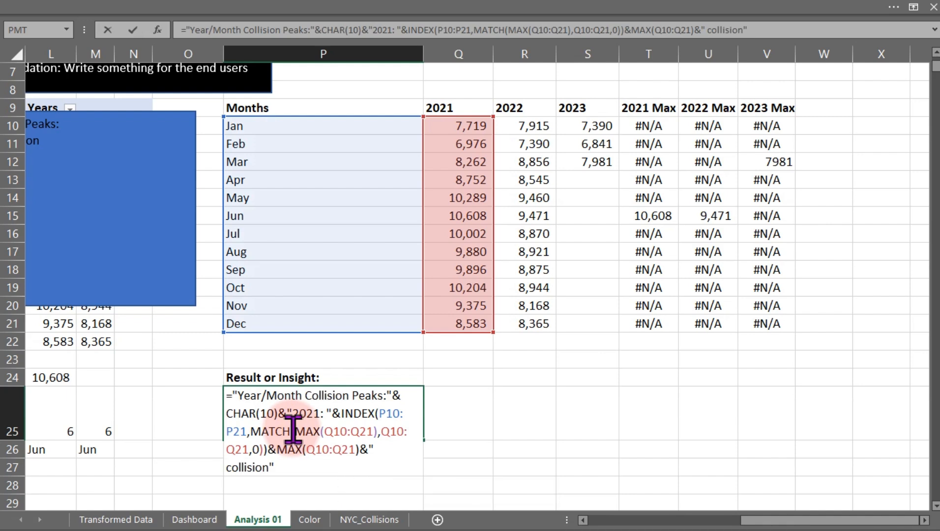
{"action": "key", "text": "Return"}
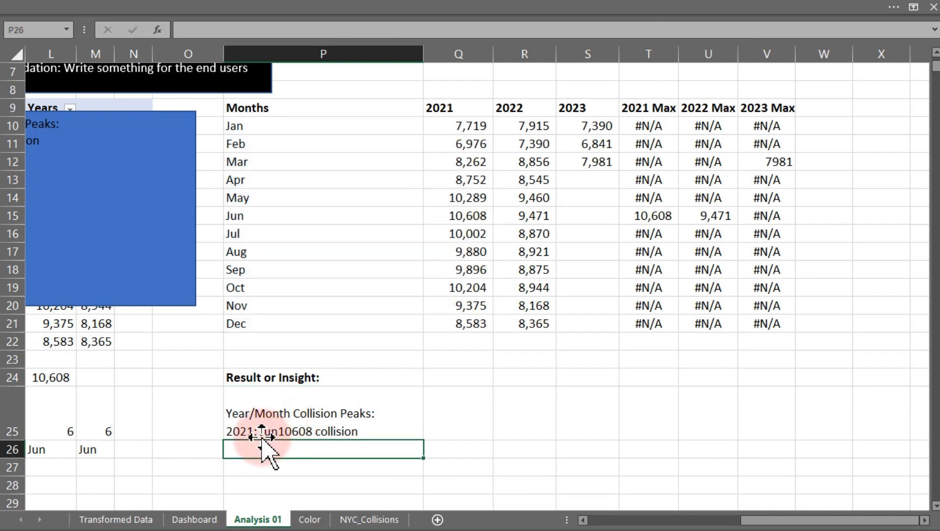
{"action": "double_click", "coordinate": [277, 427]}
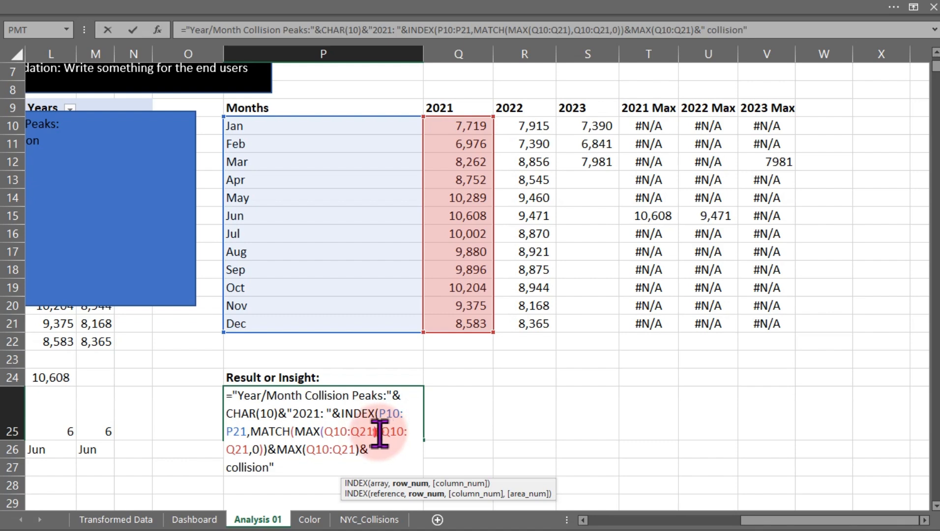
{"action": "left_click", "coordinate": [380, 433]}
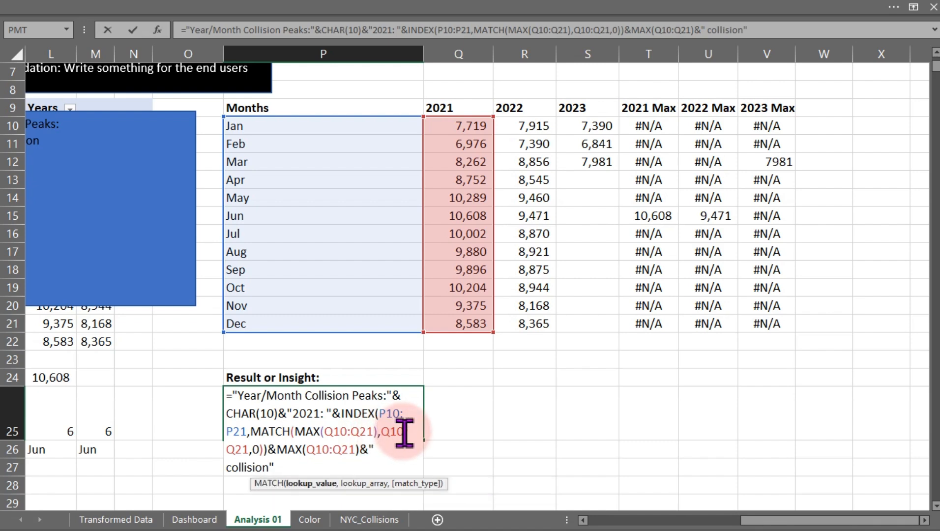
{"action": "type", "text": "&"}
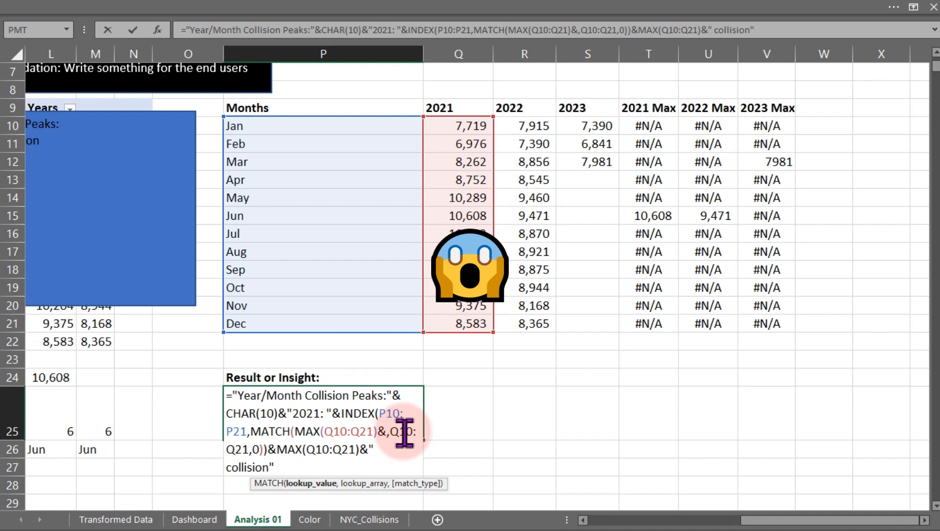
{"action": "key", "text": "ctrl+Return"}
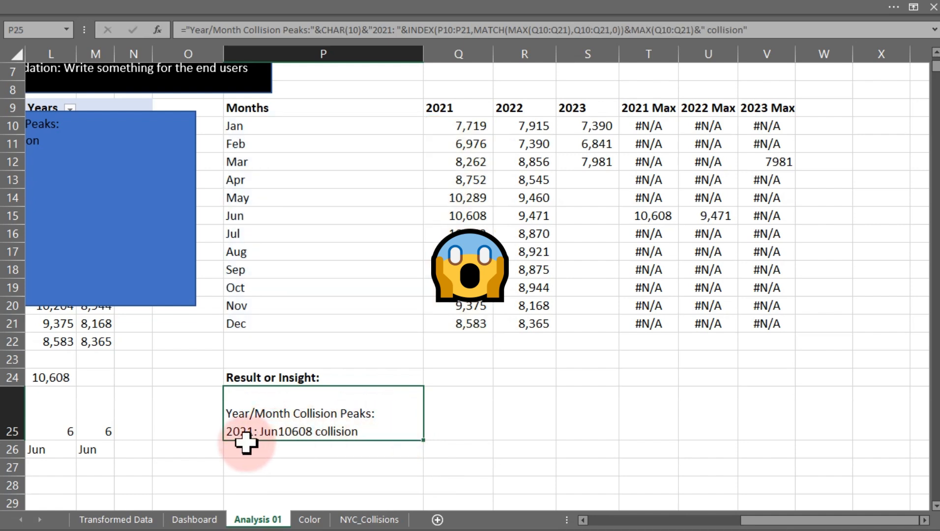
Insert a "( " text piece between the month lookup and the MAX count in the P25 formula.
{"action": "double_click", "coordinate": [265, 432]}
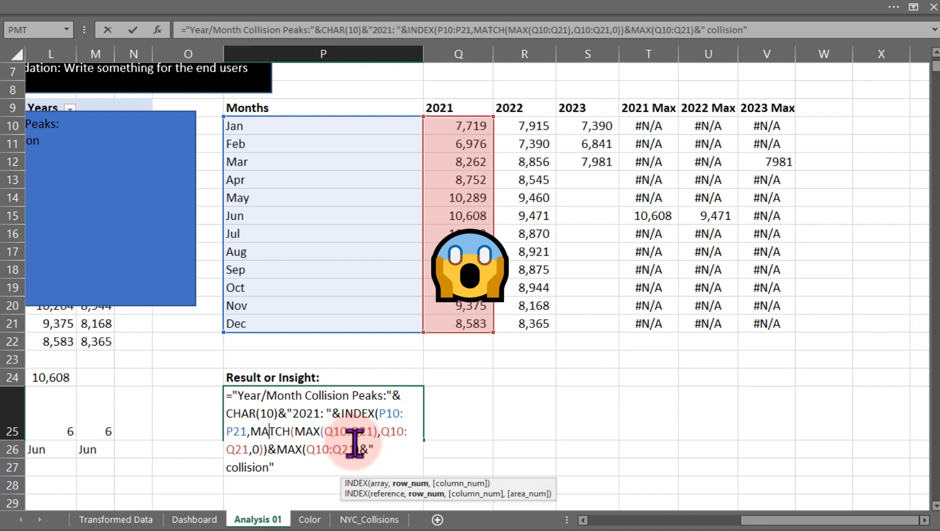
{"action": "left_click", "coordinate": [281, 448]}
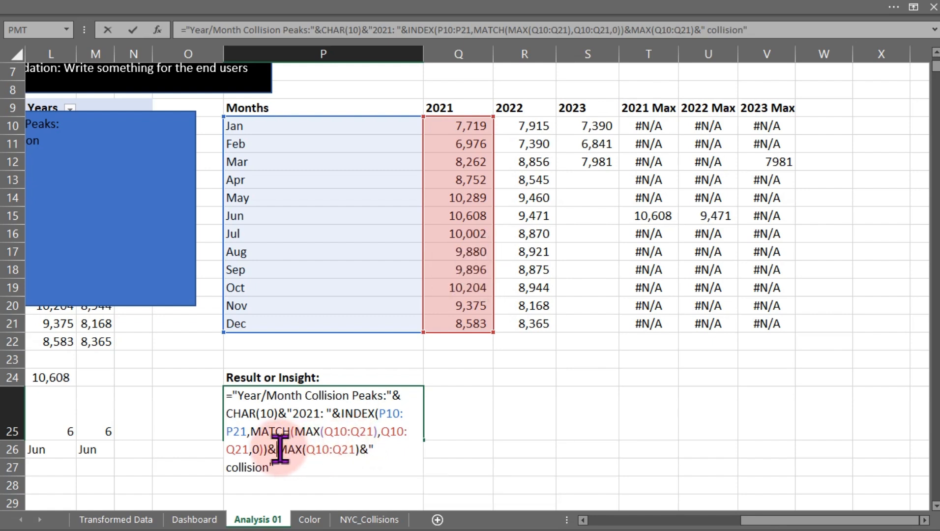
{"action": "key", "text": "Return"}
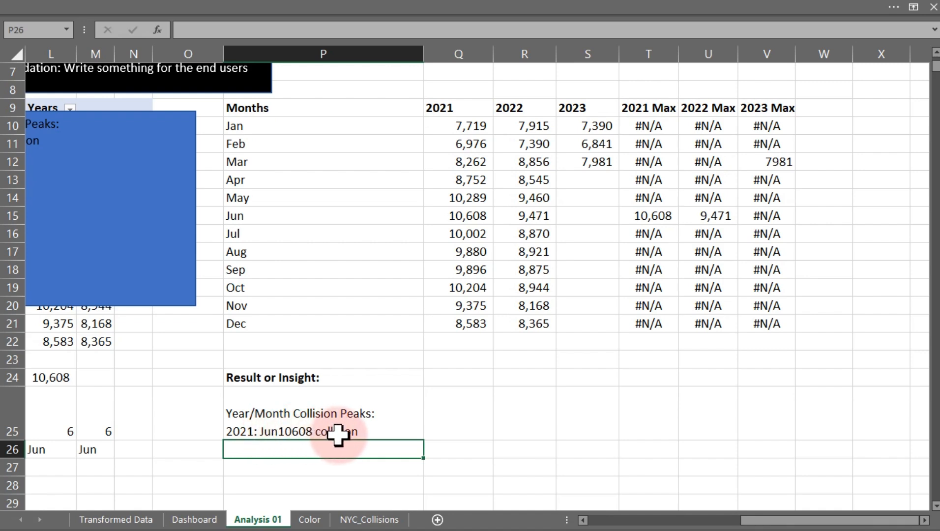
{"action": "double_click", "coordinate": [312, 432]}
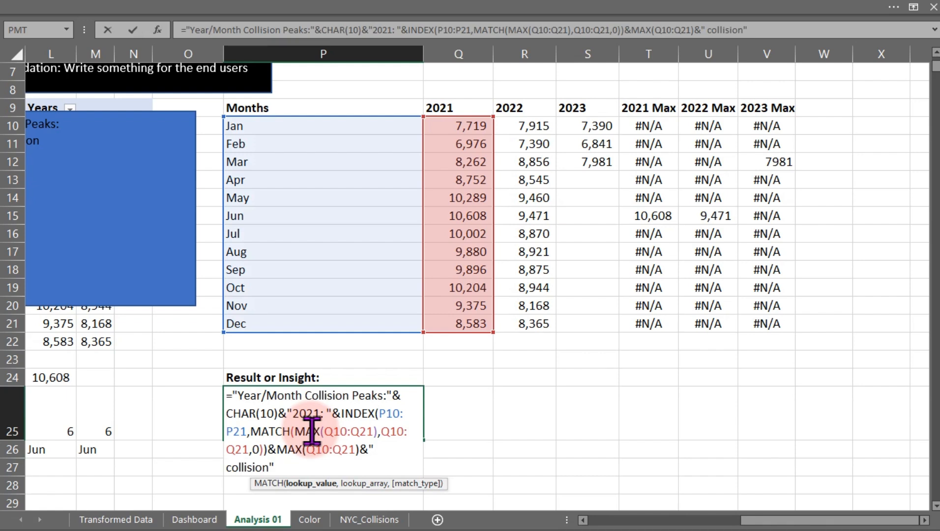
{"action": "left_click", "coordinate": [279, 449]}
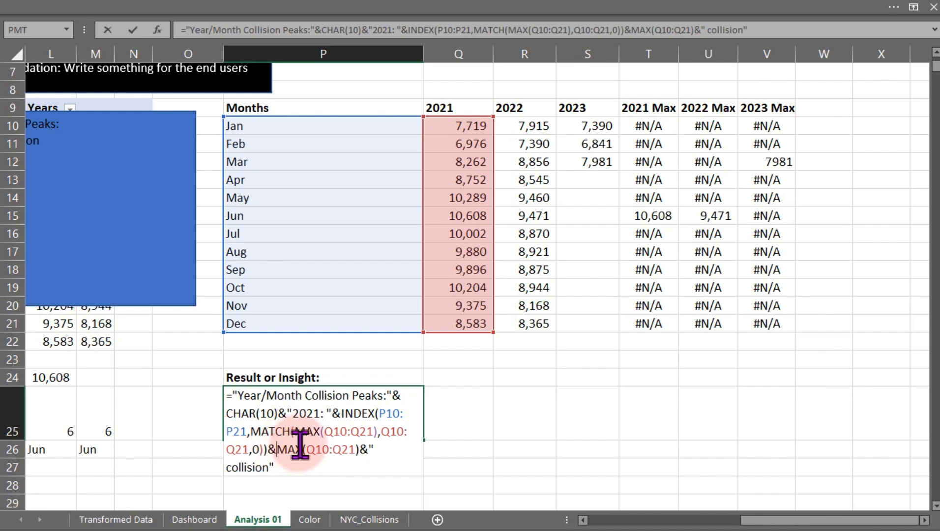
{"action": "type", "text": "\"("}
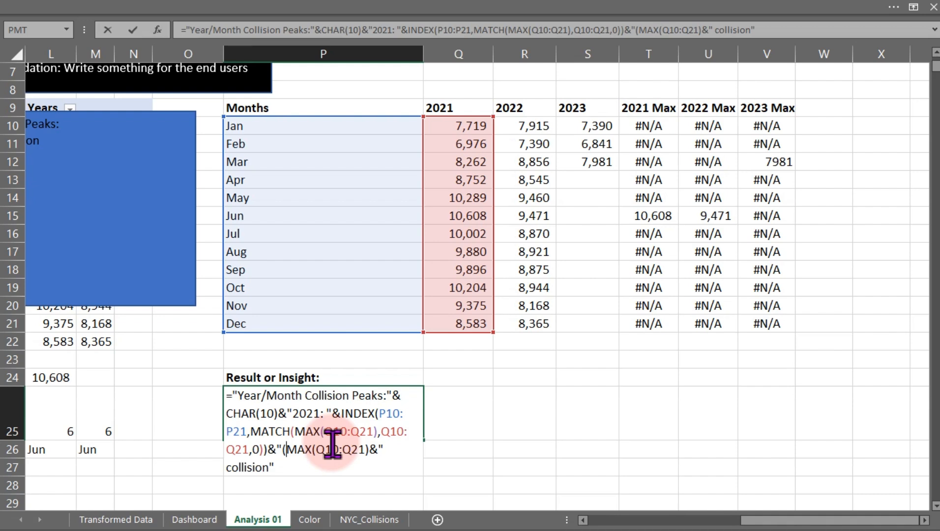
{"action": "type", "text": "\""}
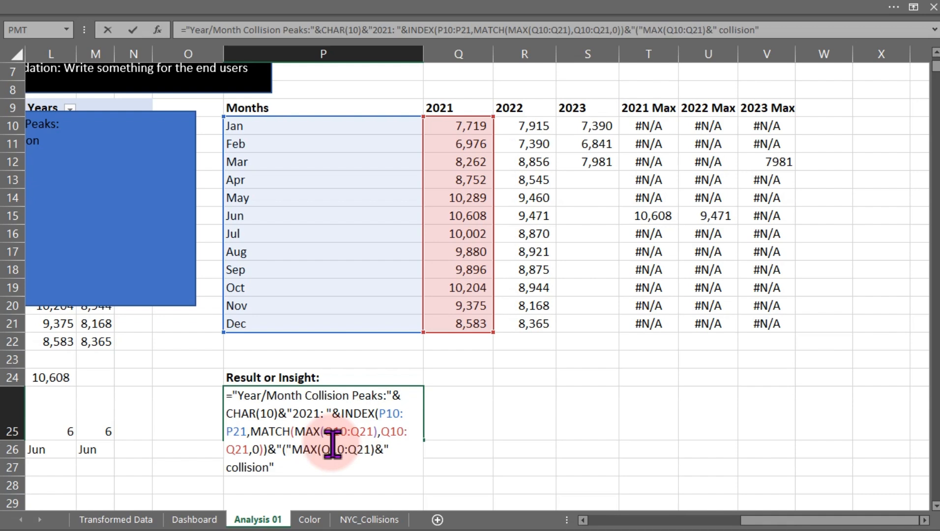
{"action": "key", "text": "BackSpace"}
{"action": "type", "text": "\""}
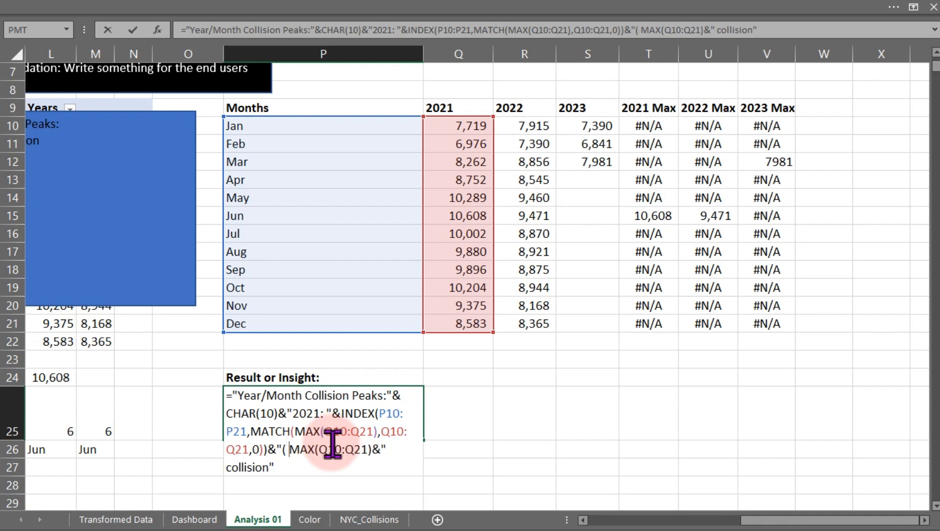
{"action": "type", "text": "&"}
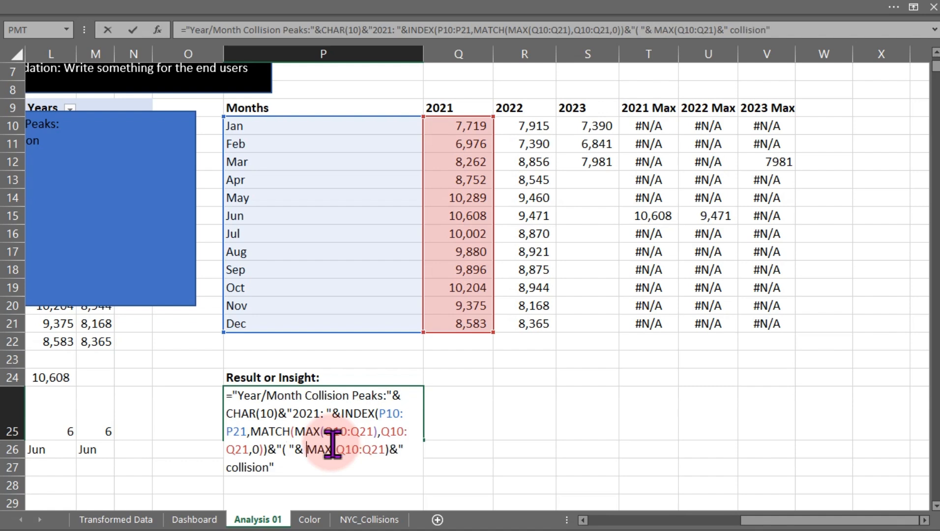
{"action": "key", "text": "Return"}
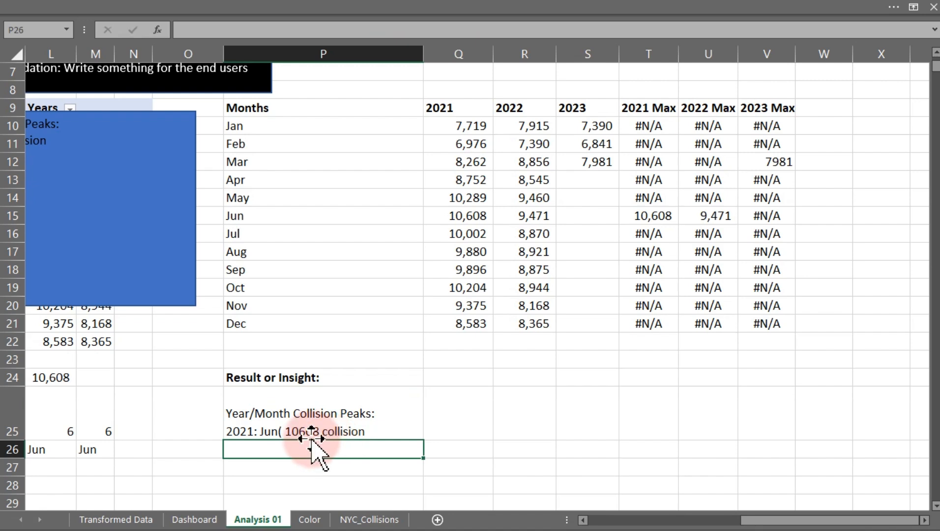
Add a space before the opening parenthesis in the P25 formula.
{"action": "left_click", "coordinate": [284, 431]}
{"action": "double_click", "coordinate": [283, 432]}
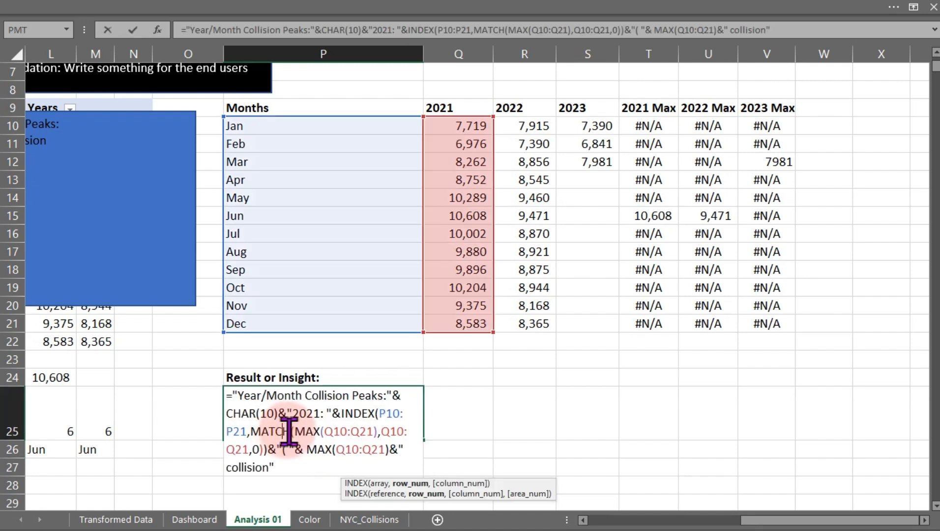
{"action": "left_click", "coordinate": [282, 449]}
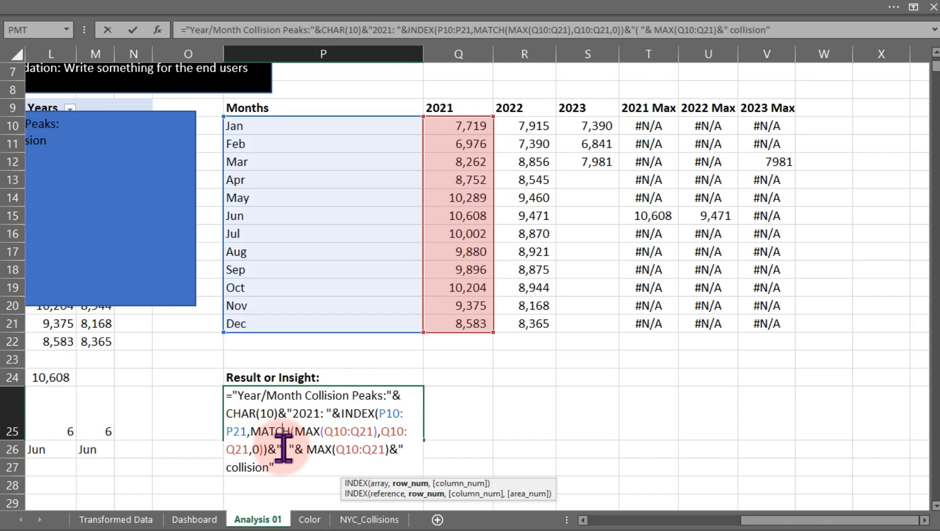
{"action": "key", "text": "Return"}
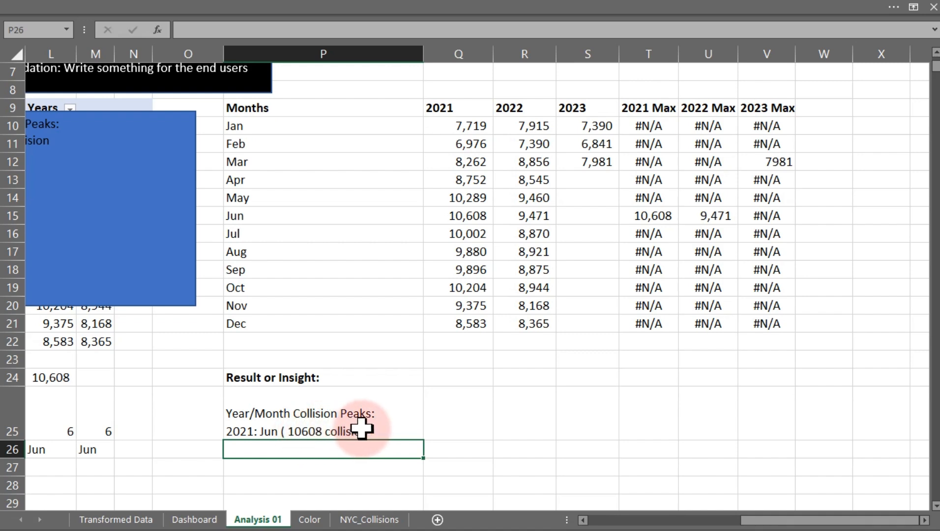
Add a closing parenthesis after the word collision inside the P25 formula's final text.
{"action": "double_click", "coordinate": [334, 431]}
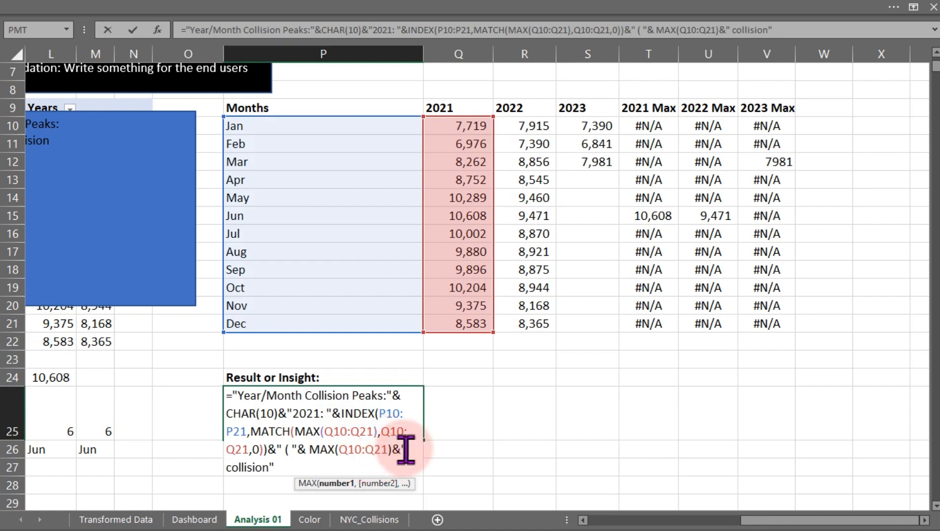
{"action": "left_click", "coordinate": [277, 468]}
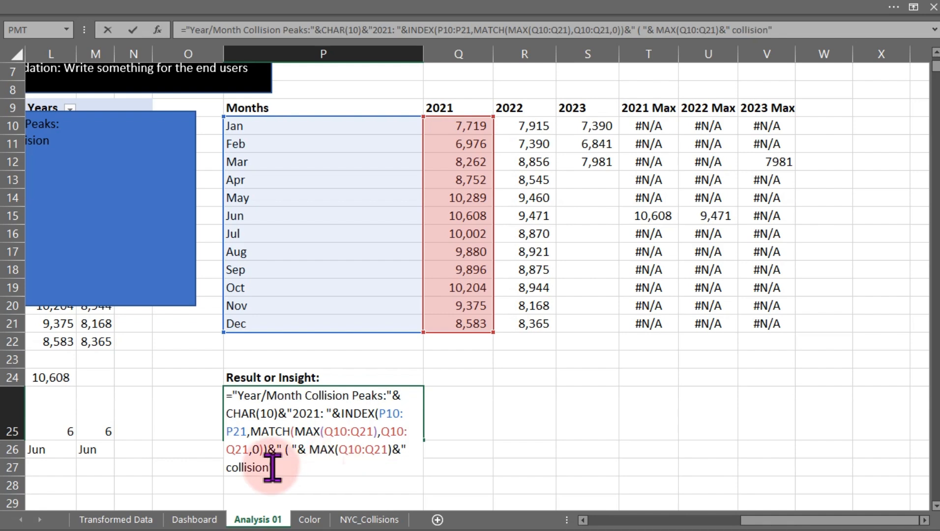
{"action": "key", "text": "Left"}
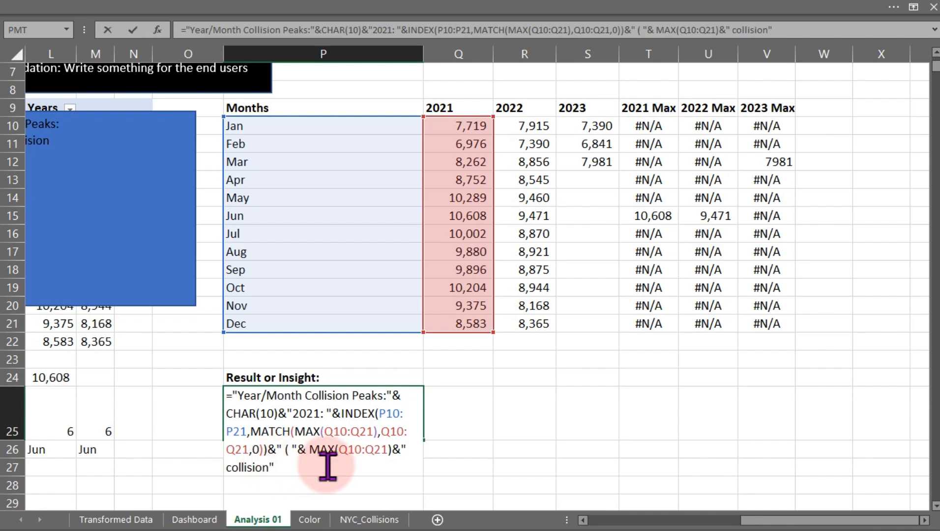
{"action": "type", "text": ")"}
{"action": "key", "text": "Return"}
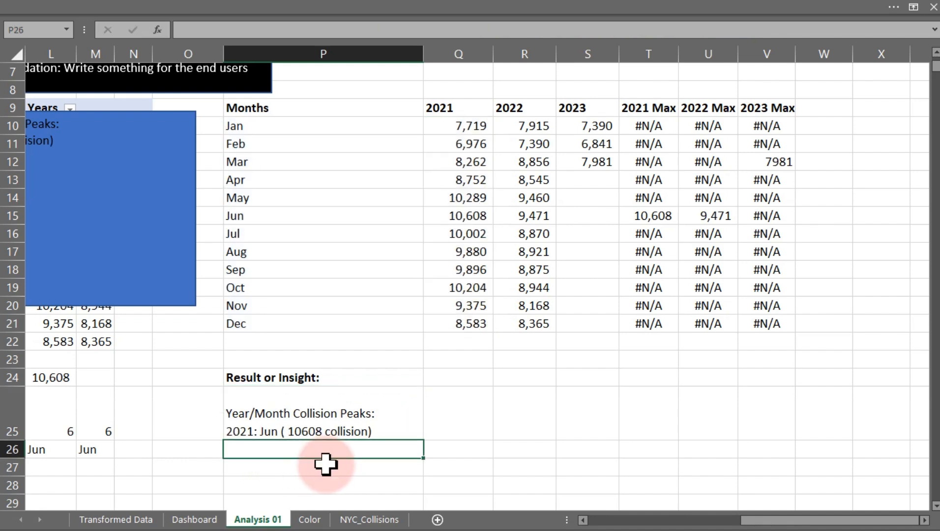
{"action": "double_click", "coordinate": [354, 432]}
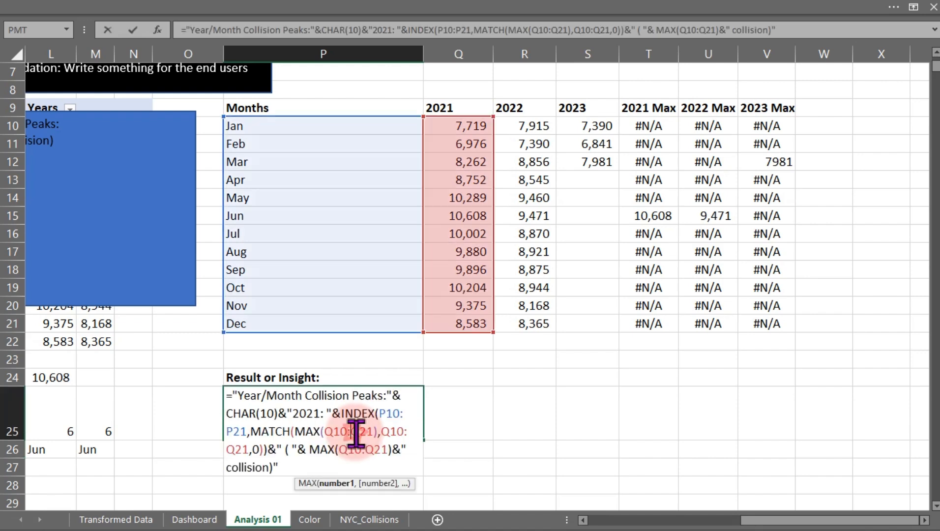
{"action": "left_click_drag", "start_coordinate": [280, 468], "coordinate": [291, 421]}
{"action": "left_click", "coordinate": [293, 464]}
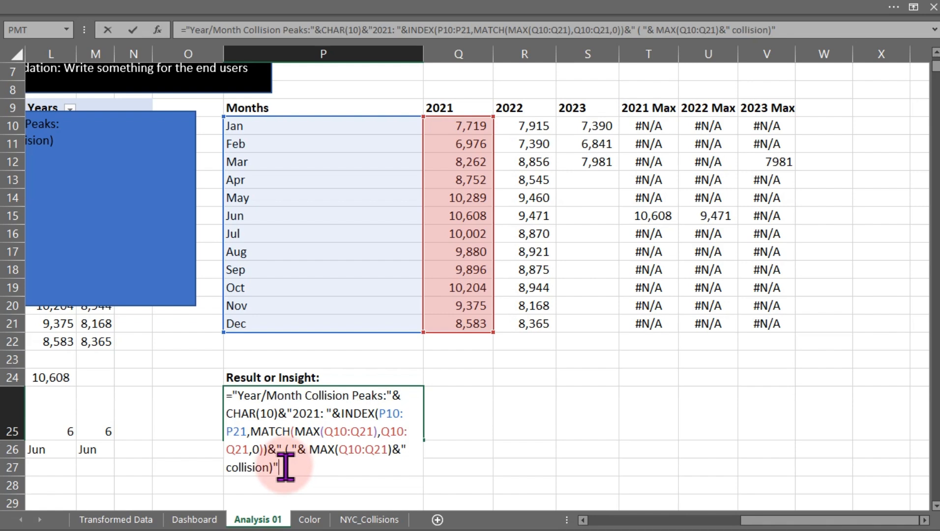
{"action": "key", "text": "Return"}
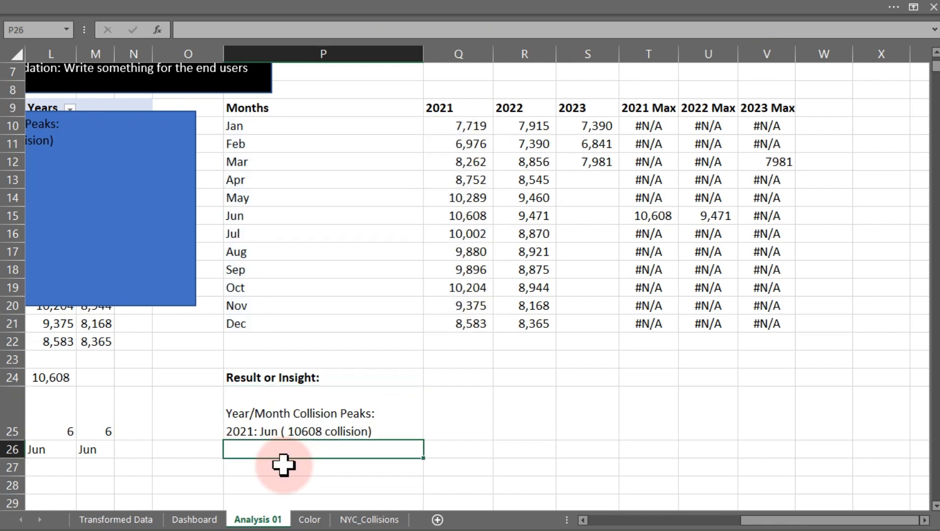
Insert a red circle emoji before "2021" inside the text of P25's formula and commit it.
{"action": "left_click", "coordinate": [245, 433]}
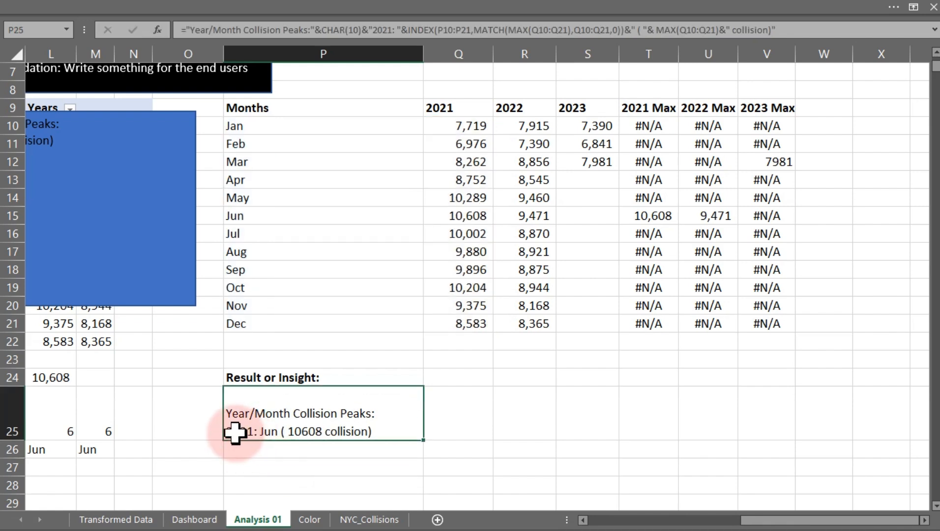
{"action": "double_click", "coordinate": [235, 432]}
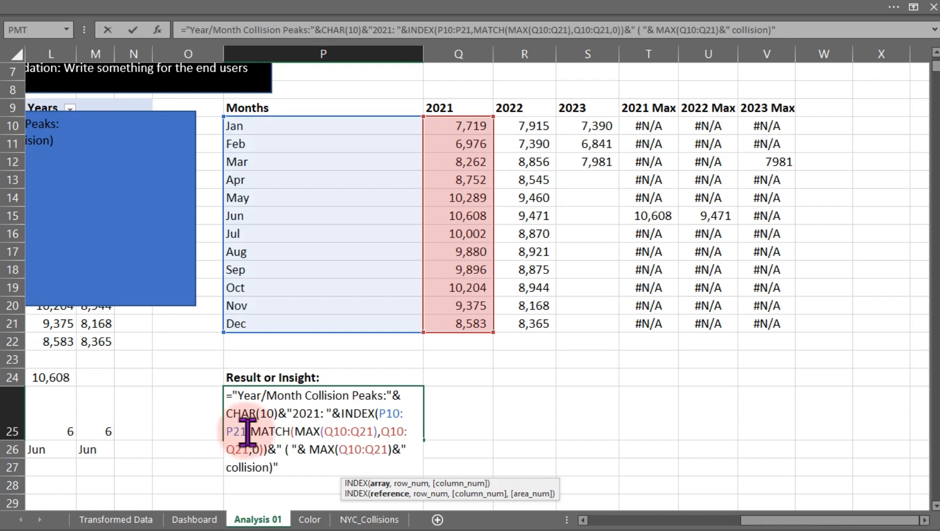
{"action": "left_click", "coordinate": [293, 414]}
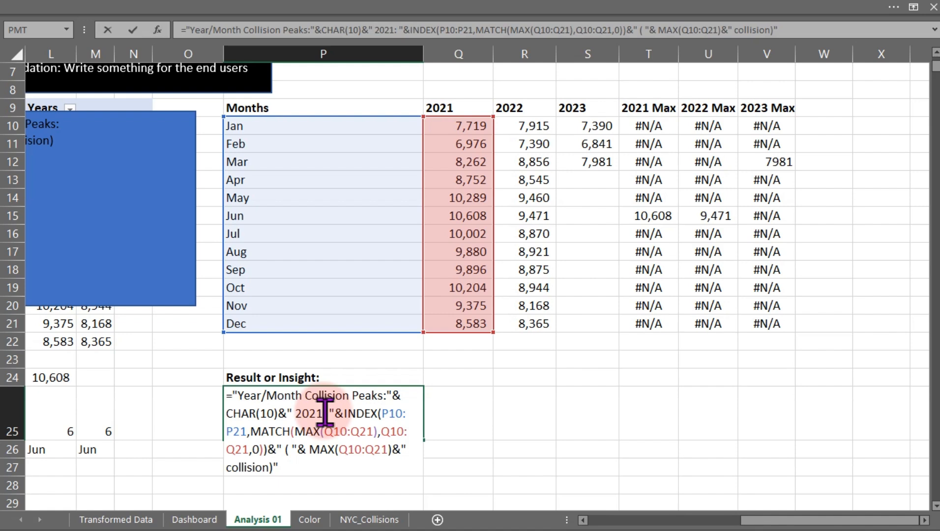
{"action": "key", "text": "super+period"}
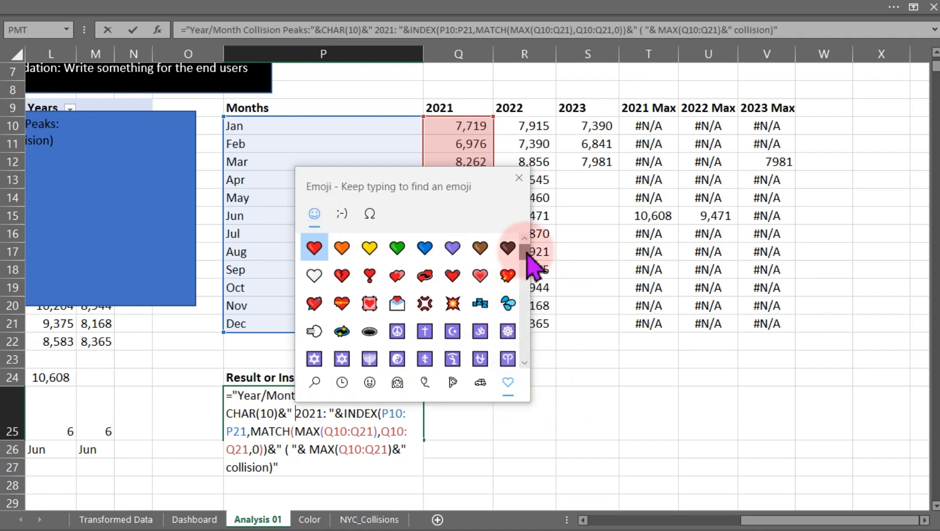
{"action": "left_click_drag", "start_coordinate": [524, 241], "coordinate": [528, 340]}
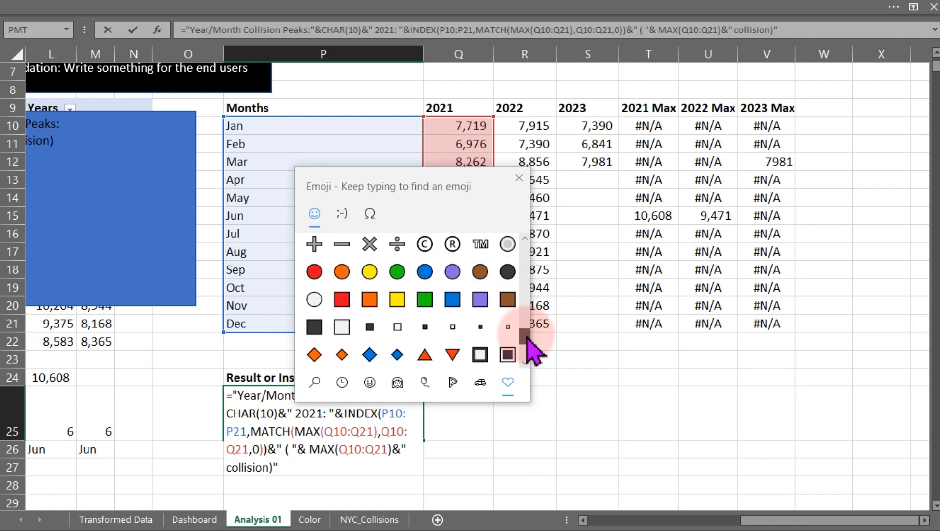
{"action": "left_click", "coordinate": [314, 271]}
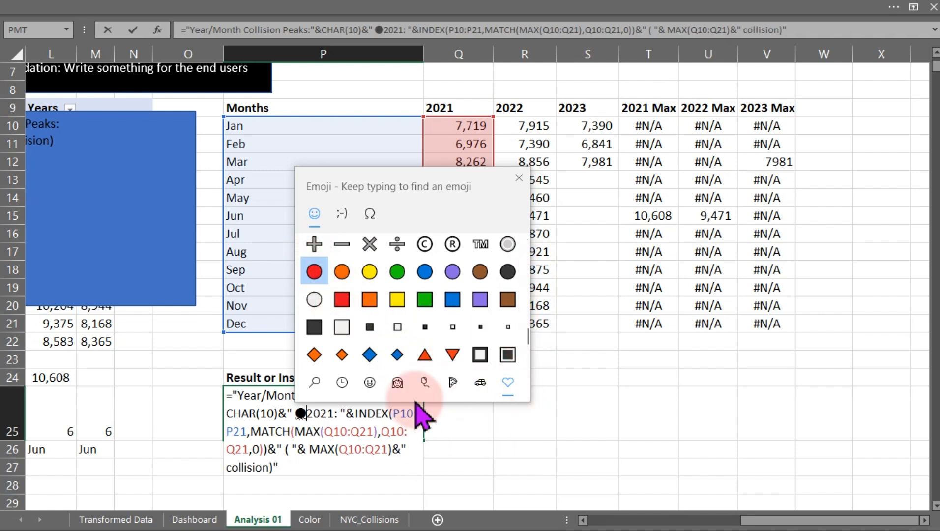
{"action": "left_click", "coordinate": [520, 178]}
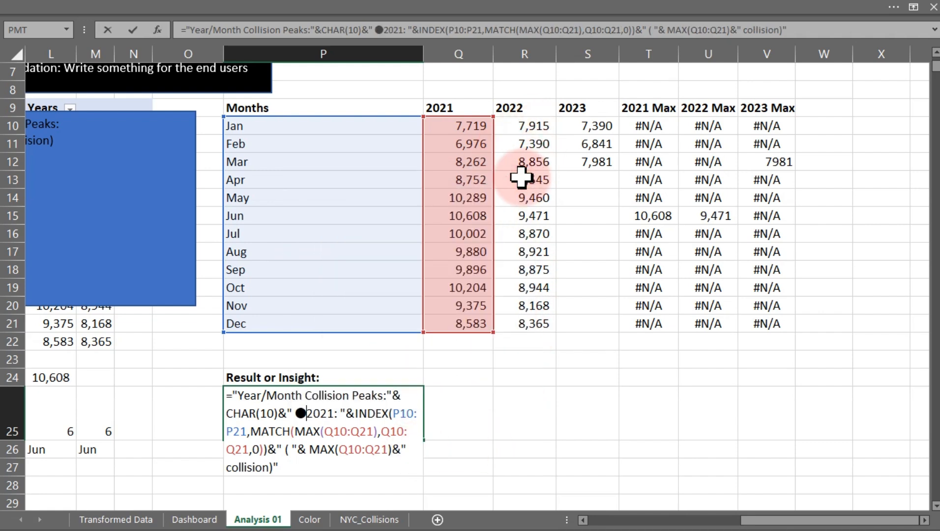
{"action": "key", "text": "Return"}
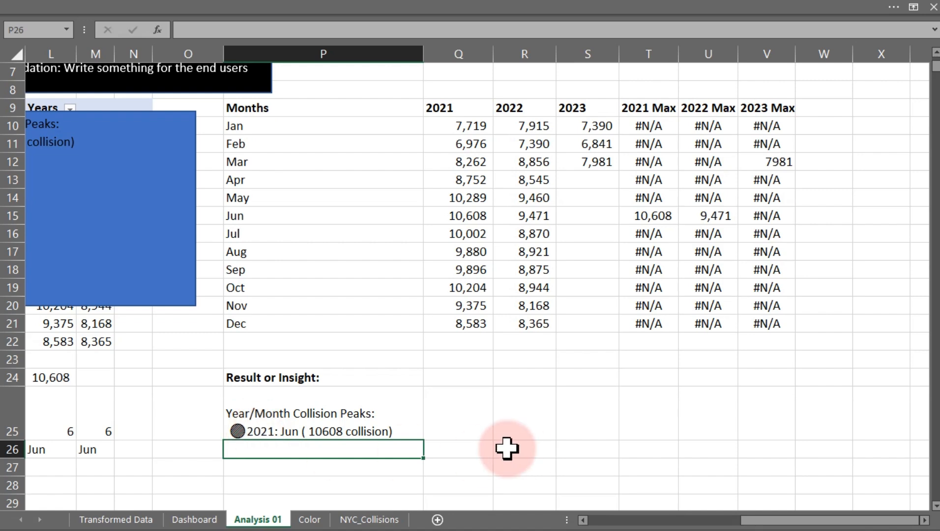
Move the linked rectangle shape up beside the table, over columns L to O.
{"action": "left_click", "coordinate": [172, 290]}
{"action": "left_click_drag", "start_coordinate": [172, 290], "coordinate": [343, 272]}
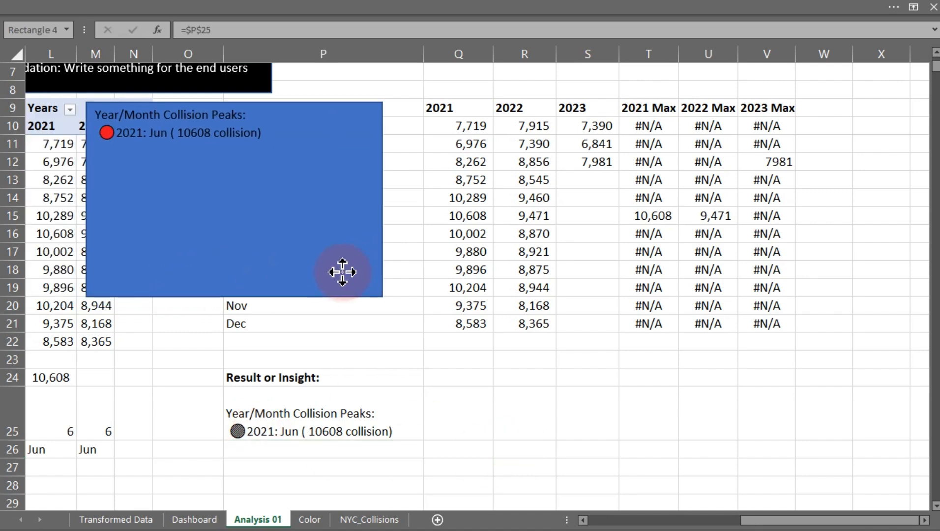
{"action": "left_click_drag", "start_coordinate": [277, 192], "coordinate": [223, 192]}
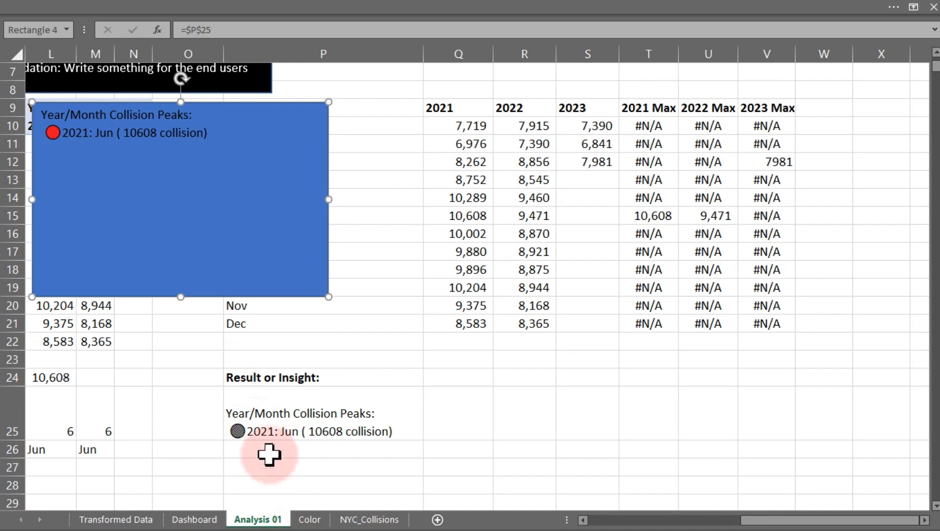
Copy the part of P25's formula from the emoji text through to its end.
{"action": "left_click", "coordinate": [261, 432]}
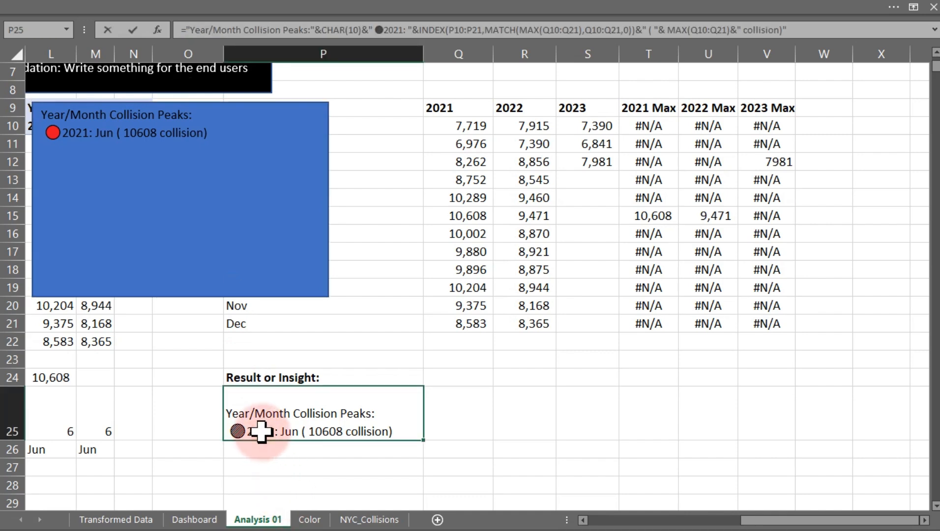
{"action": "double_click", "coordinate": [261, 432]}
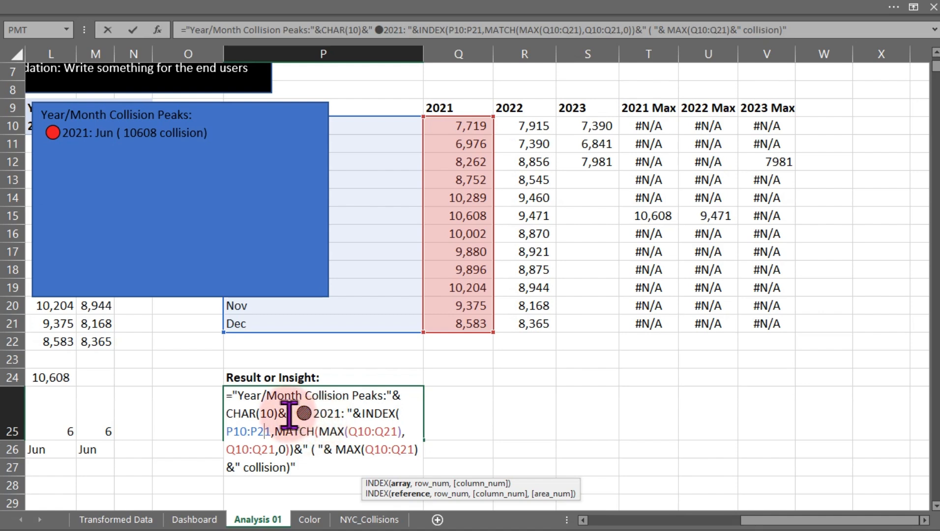
{"action": "left_click_drag", "start_coordinate": [289, 413], "coordinate": [304, 473]}
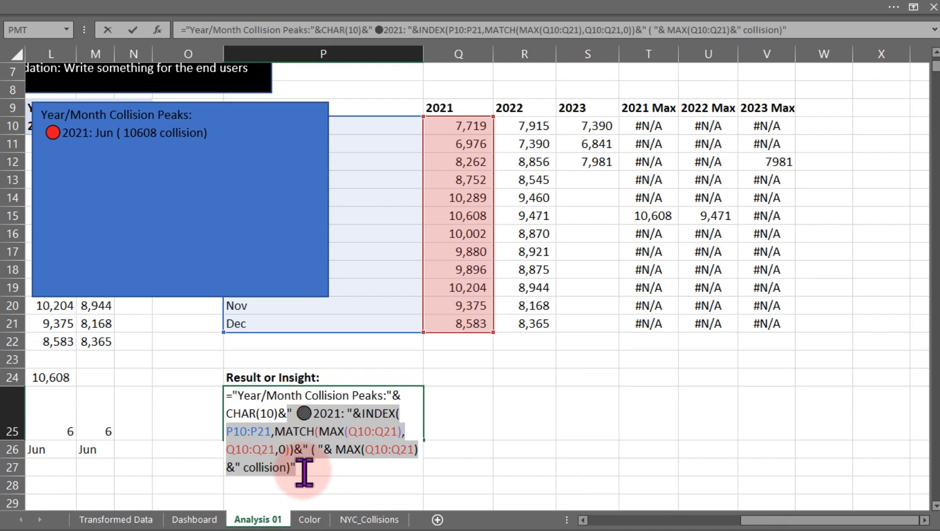
{"action": "left_click", "coordinate": [304, 473]}
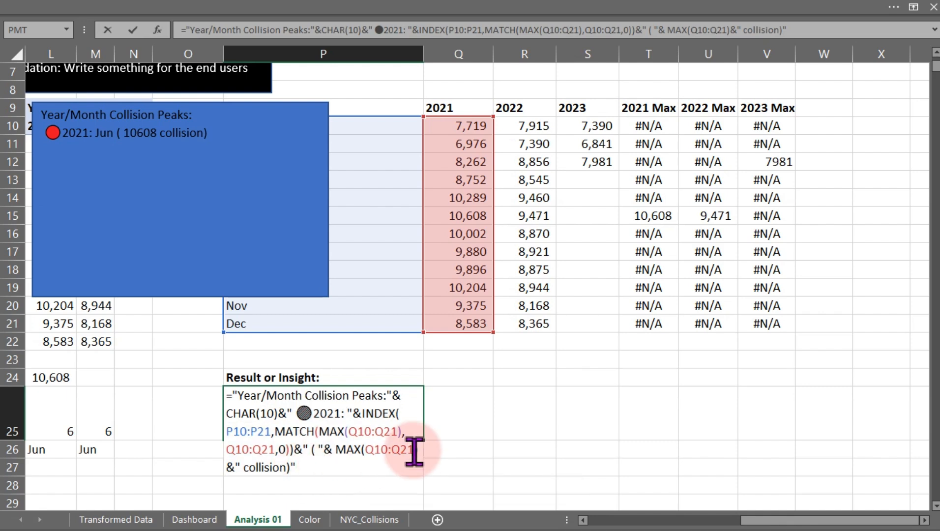
{"action": "key", "text": "ctrl+Return"}
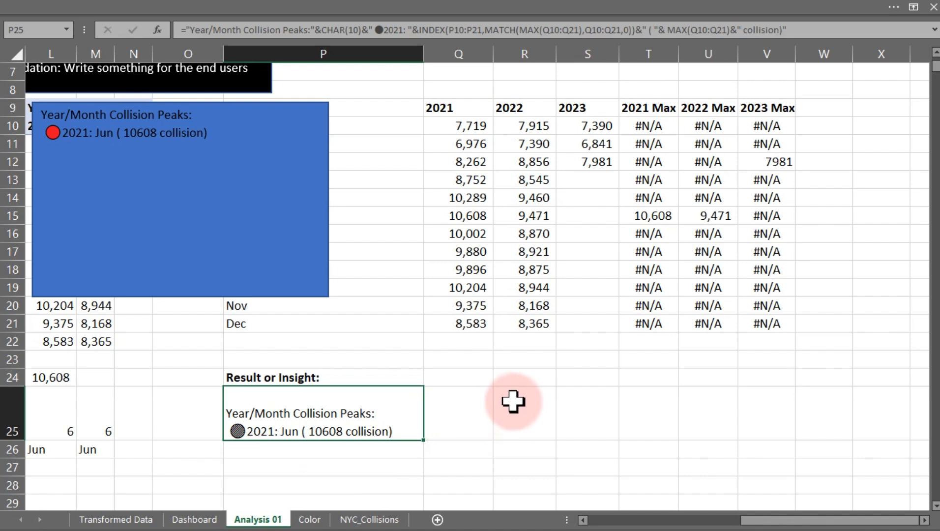
Paste the copied formula into R25 and switch its MAX and MATCH ranges to R10:R21 for 2022.
{"action": "left_click", "coordinate": [512, 397]}
{"action": "type", "text": "="}
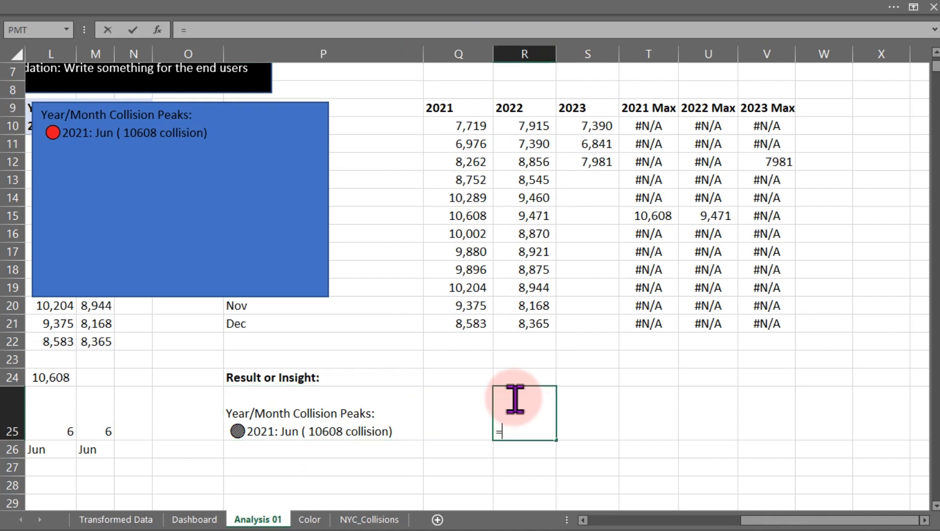
{"action": "type", "text": "\" ●2021: \"&INDEX(P10:P21,MATCH(MAX(Q10:Q21),Q10:Q21,0))&\" ( \"& MAX(Q10:Q21)&\" collision)\""}
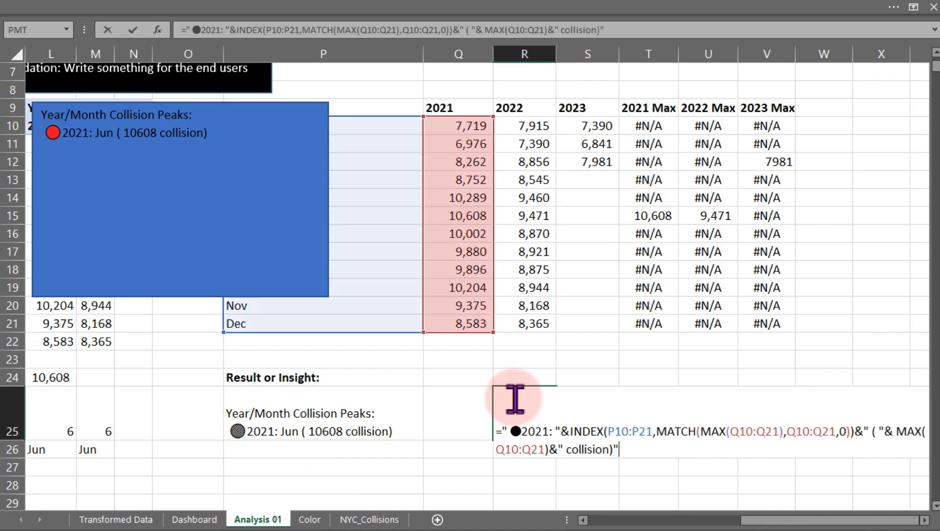
{"action": "key", "text": "Return"}
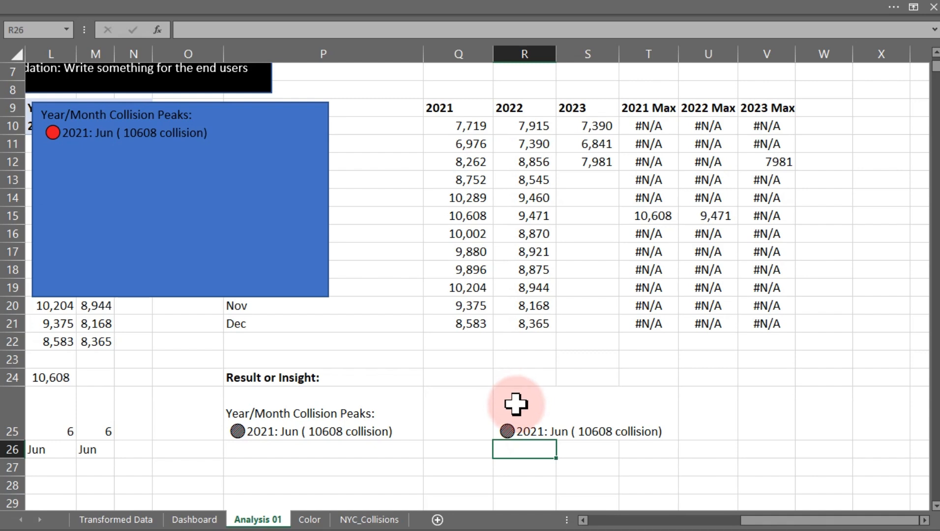
{"action": "double_click", "coordinate": [525, 430]}
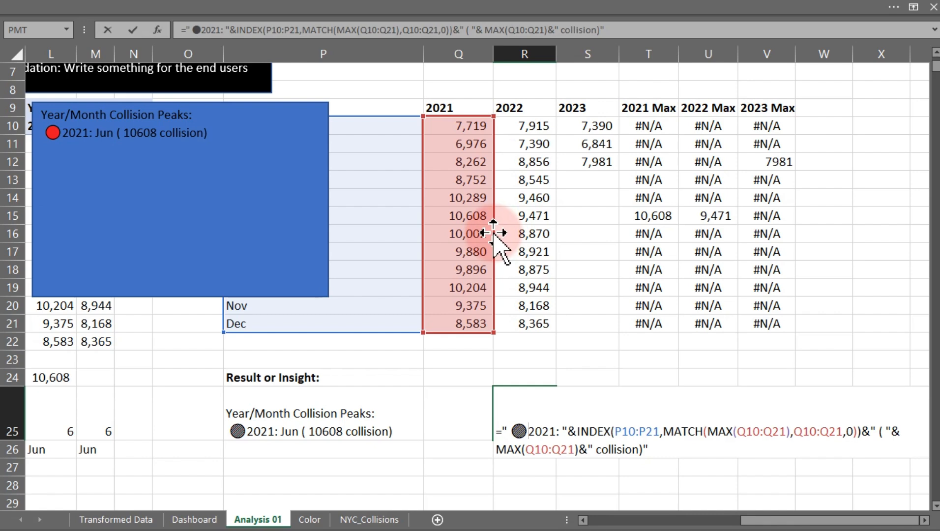
{"action": "left_click_drag", "start_coordinate": [494, 236], "coordinate": [511, 234]}
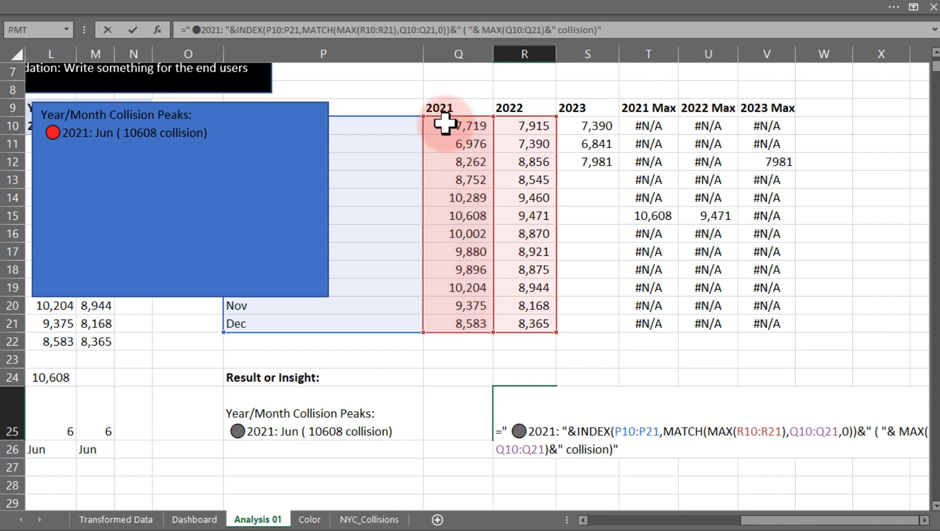
{"action": "left_click_drag", "start_coordinate": [440, 116], "coordinate": [507, 123]}
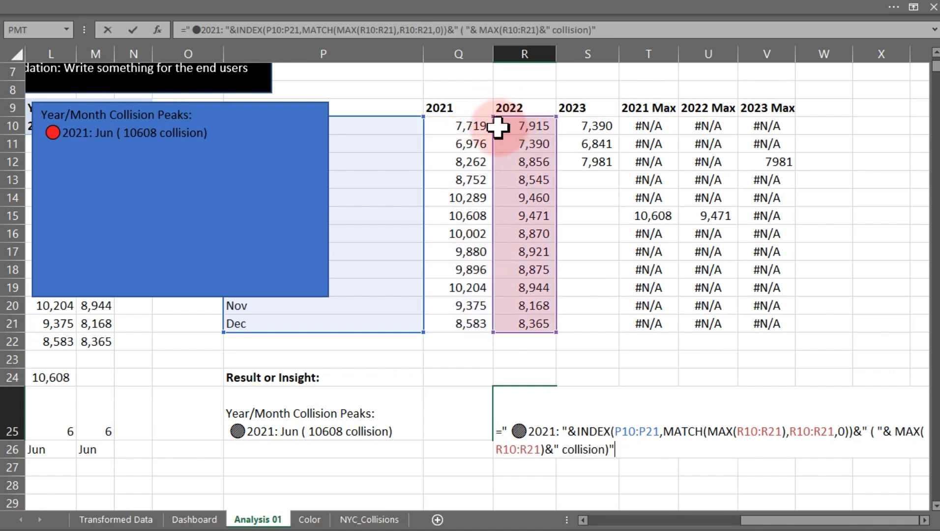
{"action": "key", "text": "Return"}
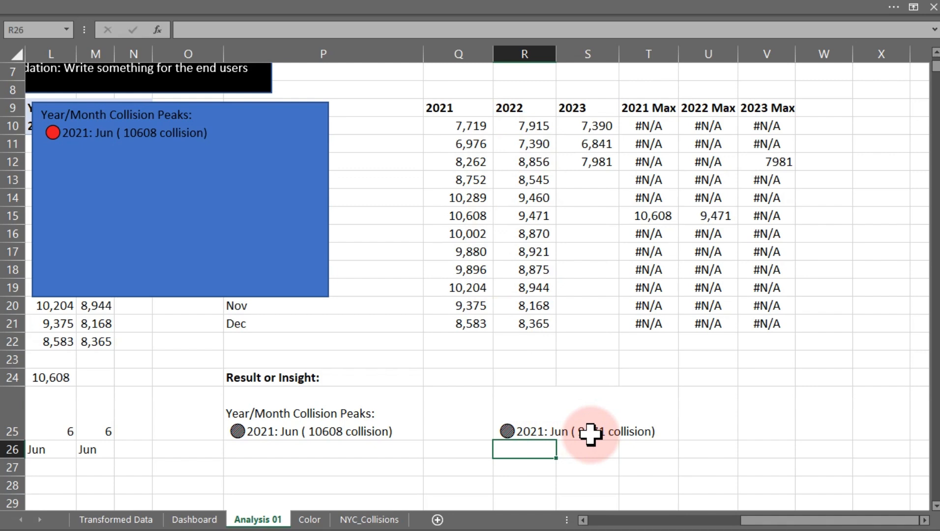
Wrap the MAX collision count in P25's formula inside a TEXT function.
{"action": "double_click", "coordinate": [270, 432]}
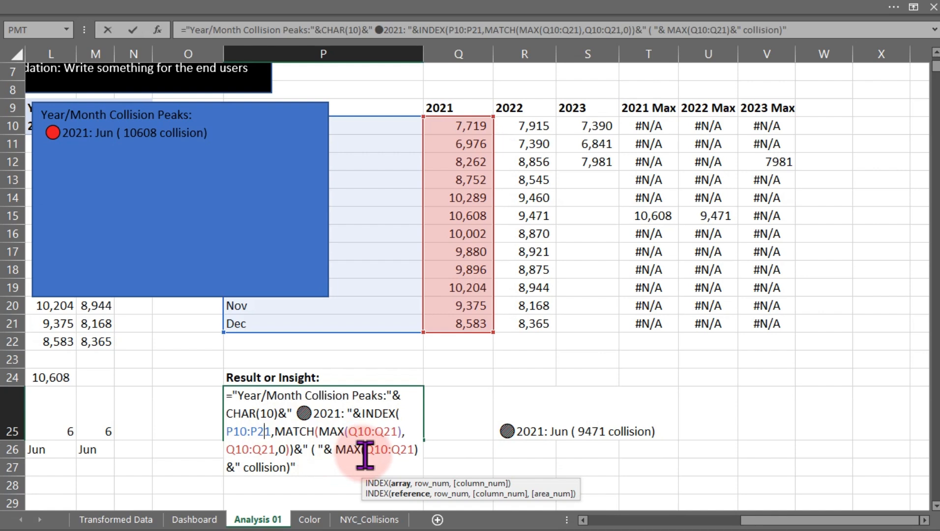
{"action": "left_click", "coordinate": [369, 450]}
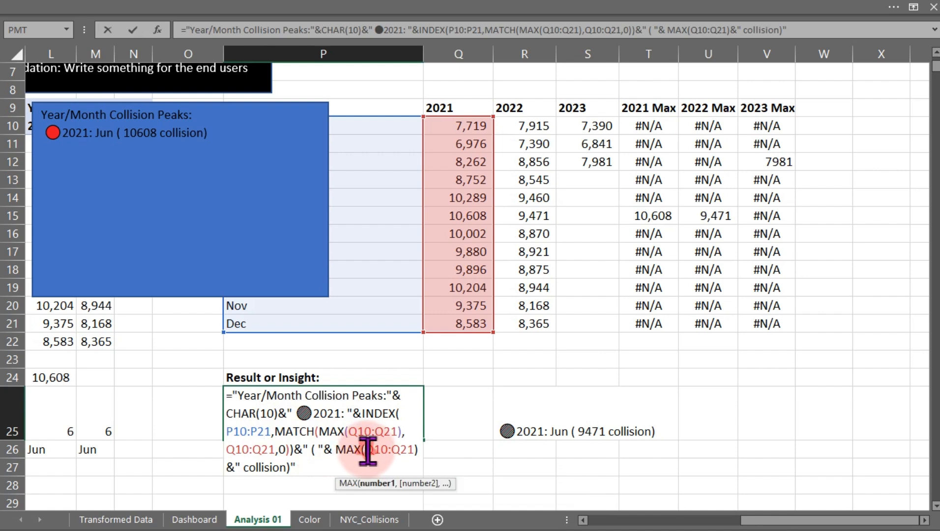
{"action": "left_click", "coordinate": [336, 450]}
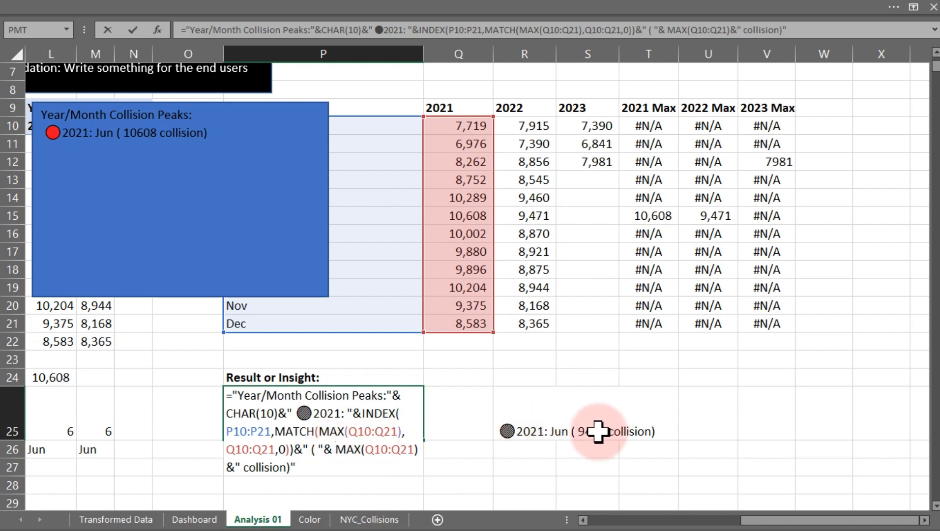
{"action": "type", "text": "for"}
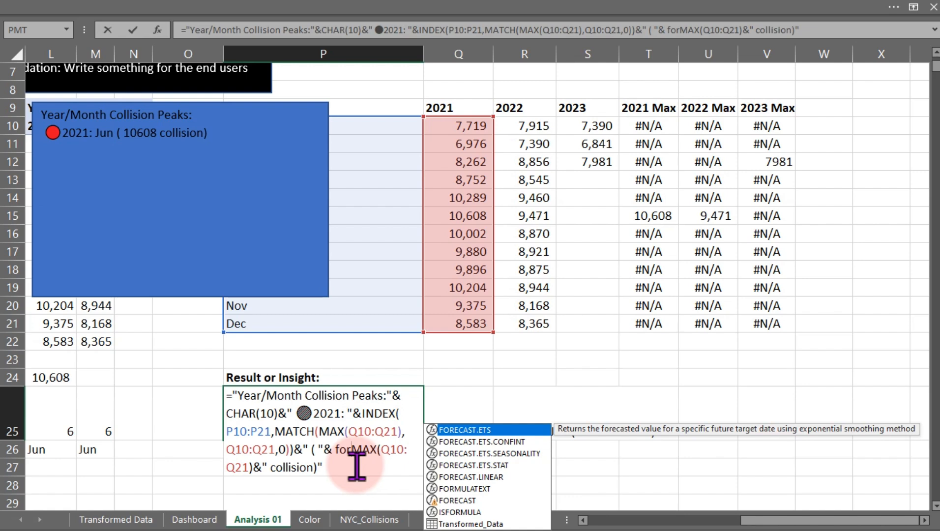
{"action": "key", "text": "BackSpace"}
{"action": "key", "text": "BackSpace"}
{"action": "key", "text": "BackSpace"}
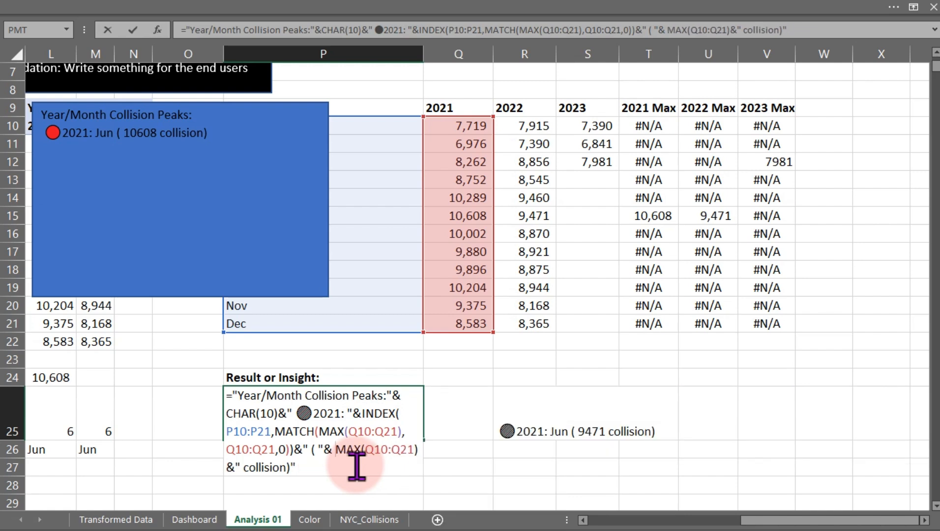
{"action": "type", "text": "tex"}
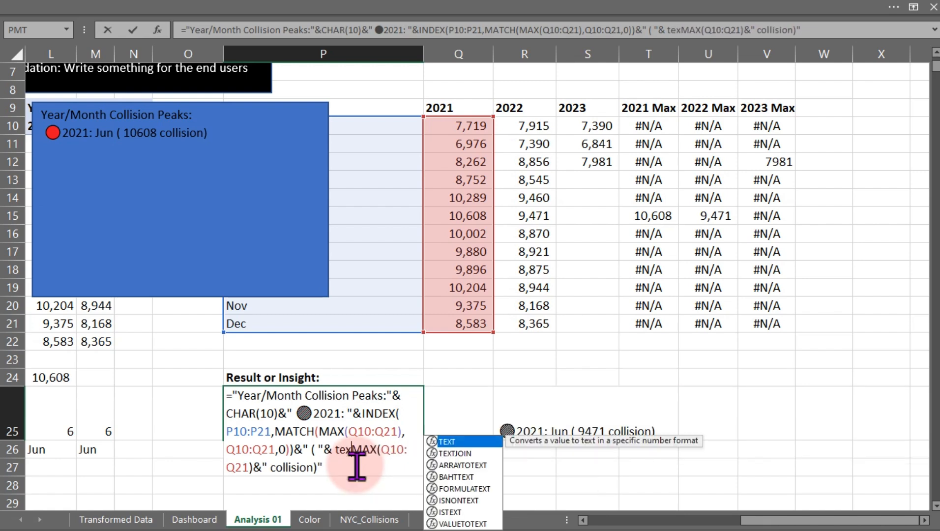
{"action": "key", "text": "Tab"}
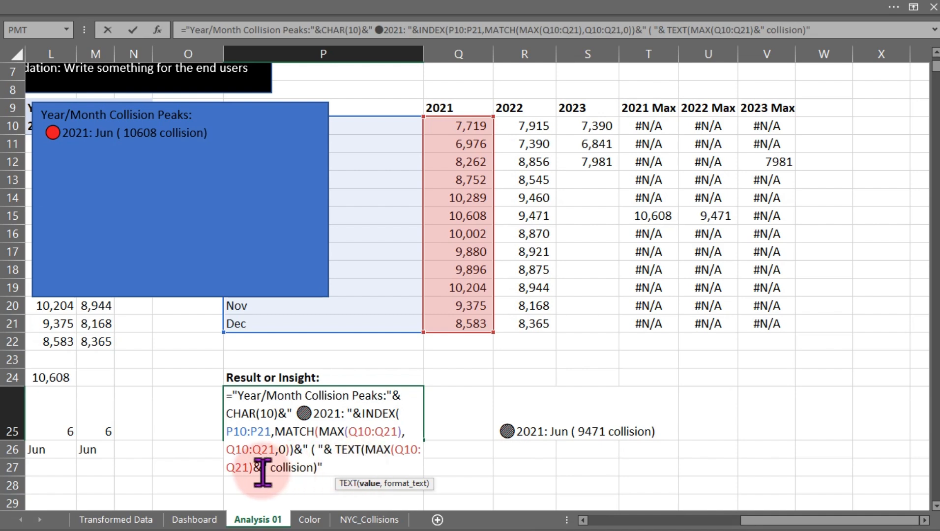
Give the TEXT function in P25's formula the "#,##" format so the peak count shows a thousands separator.
{"action": "left_click", "coordinate": [367, 453]}
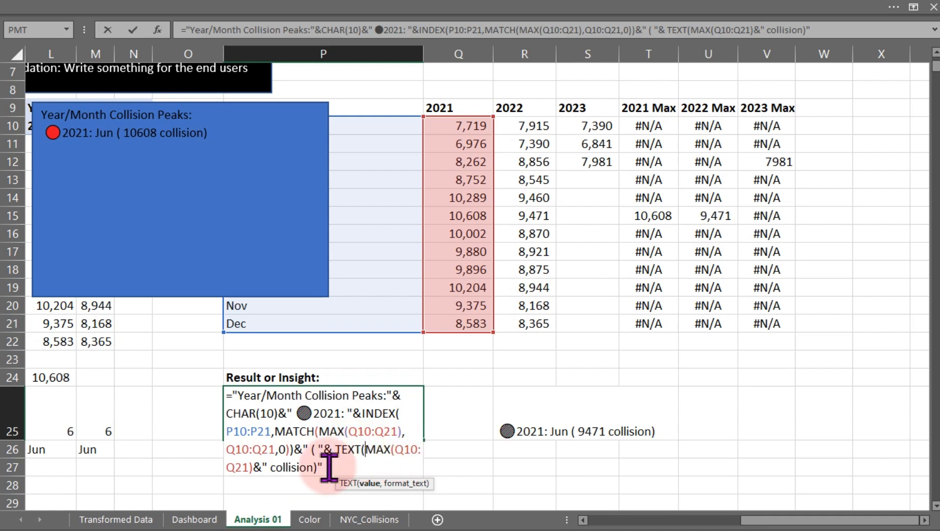
{"action": "left_click", "coordinate": [251, 470]}
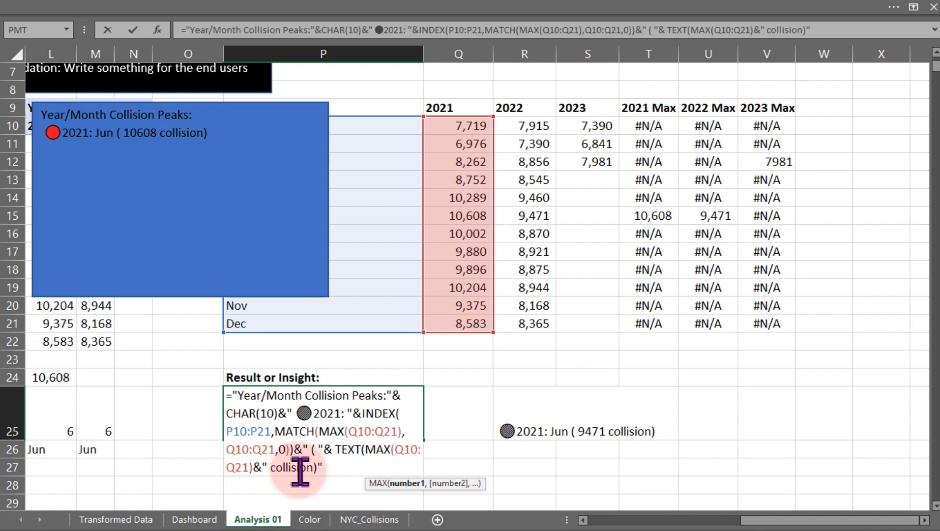
{"action": "type", "text": ","}
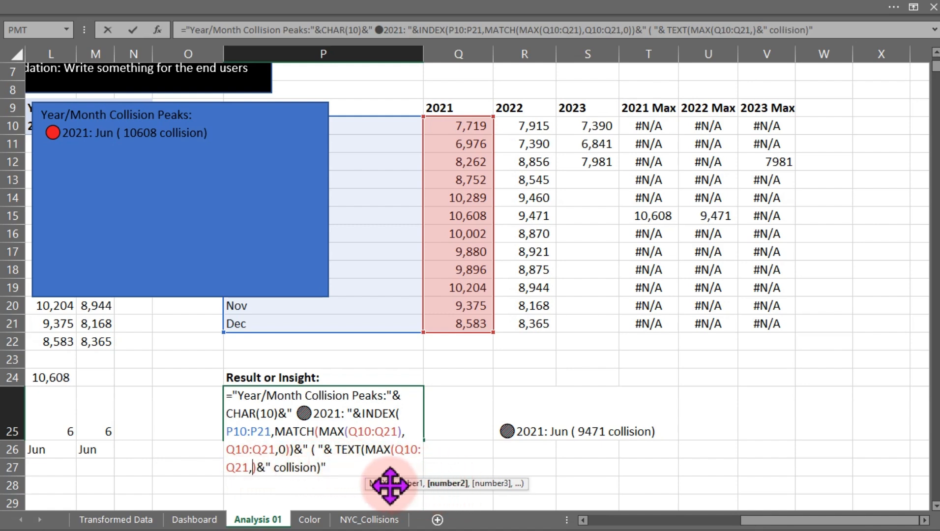
{"action": "key", "text": "BackSpace"}
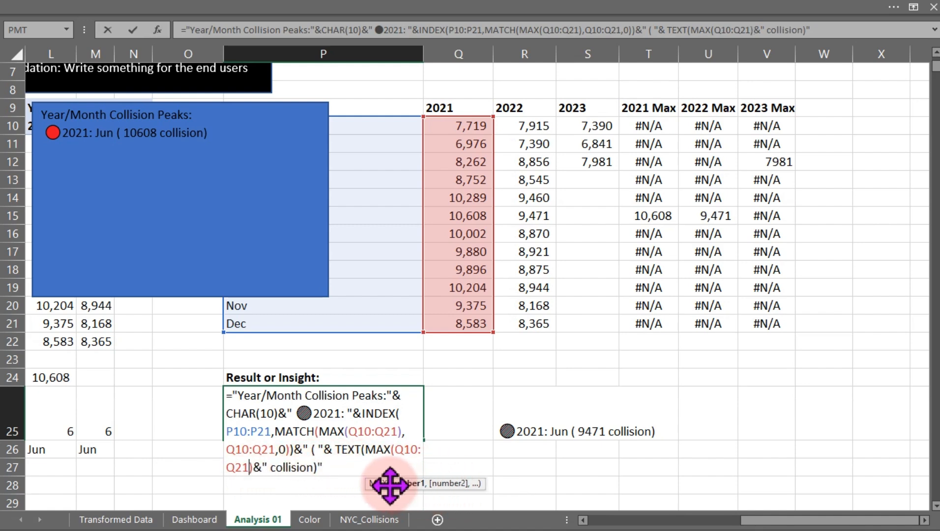
{"action": "left_click", "coordinate": [255, 467]}
{"action": "type", "text": ","}
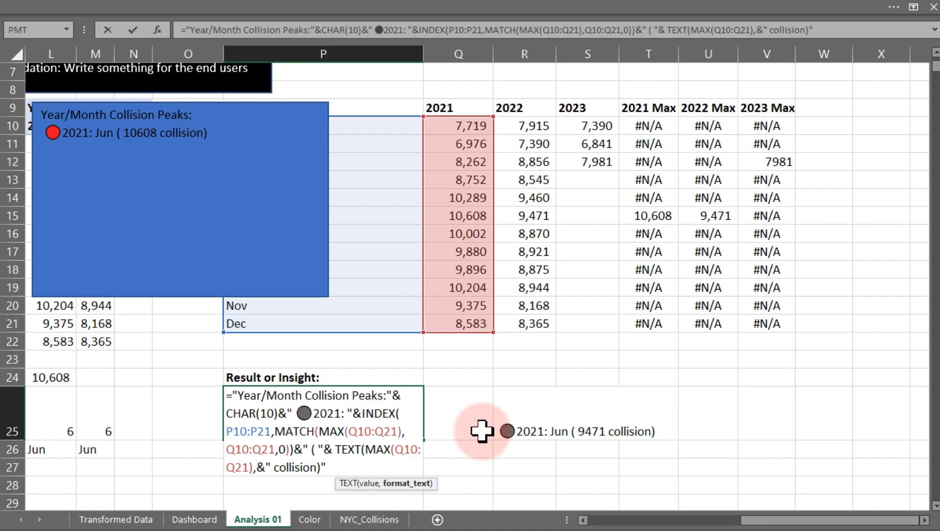
{"action": "type", "text": "#,##"}
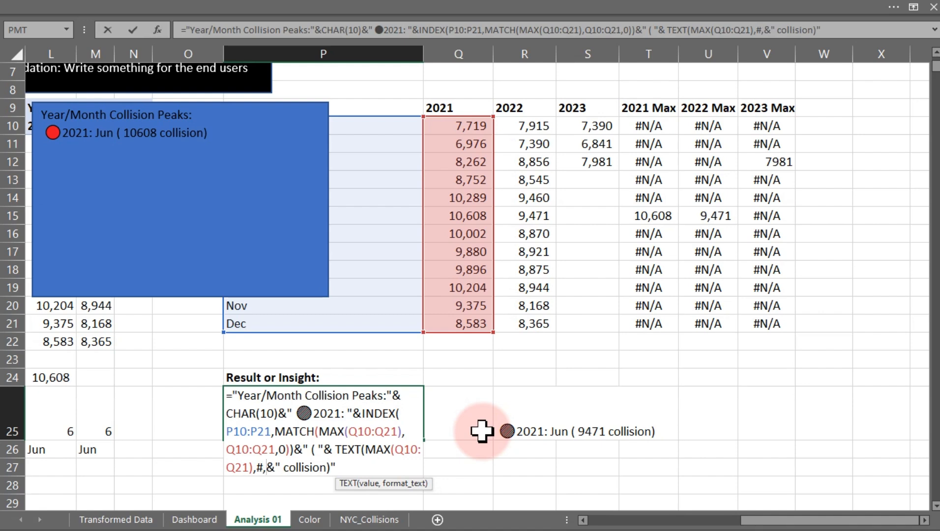
{"action": "type", "text": "\")"}
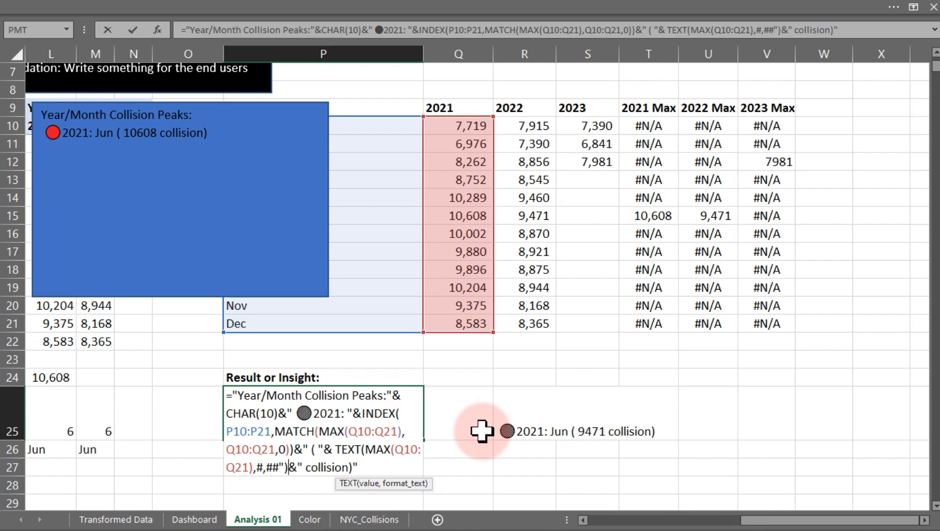
{"action": "key", "text": "Return"}
{"action": "key", "text": "Return"}
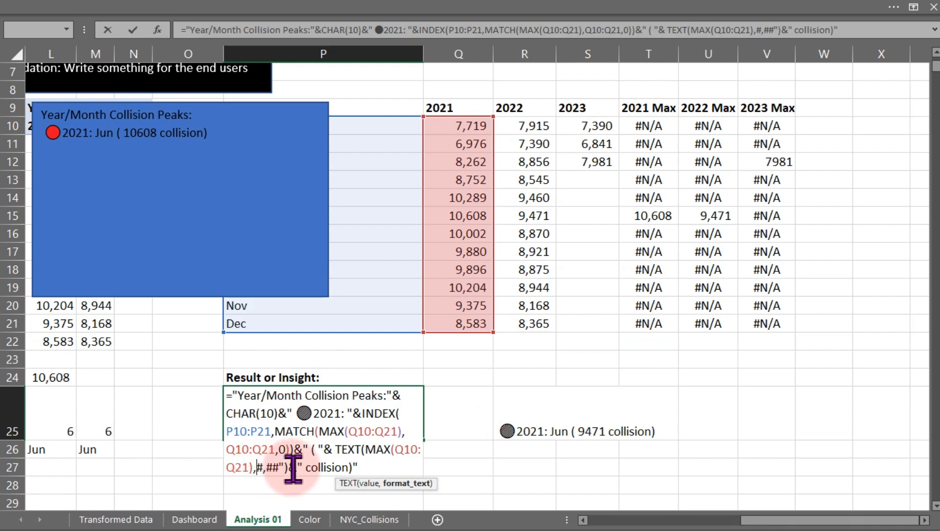
{"action": "type", "text": "\""}
{"action": "key", "text": "Return"}
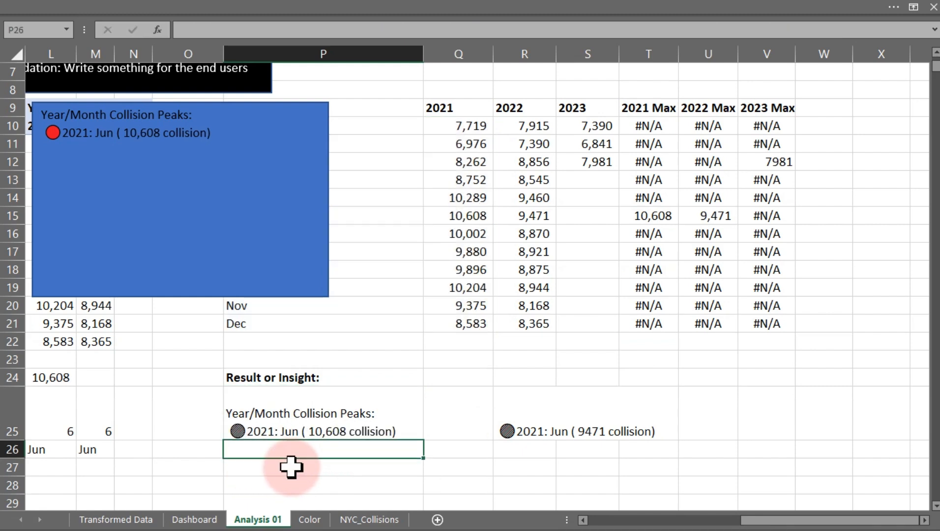
Wrap the MAX collision count in R25's formula inside a TEXT function with the "#,##" format.
{"action": "double_click", "coordinate": [528, 432]}
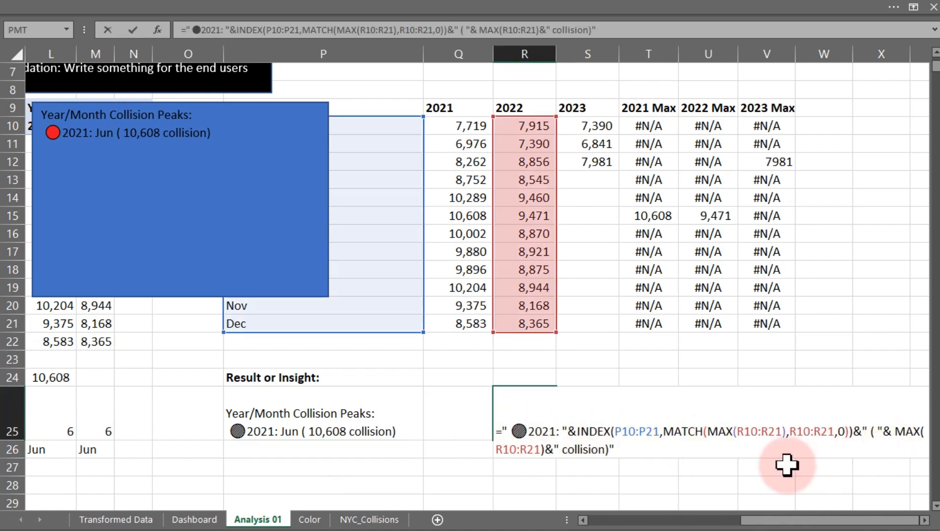
{"action": "left_click", "coordinate": [924, 520]}
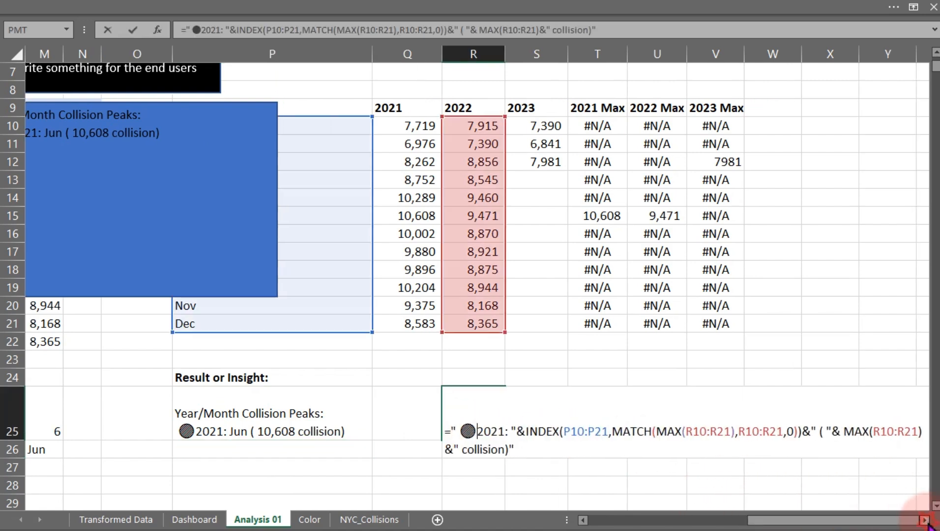
{"action": "left_click", "coordinate": [924, 520]}
{"action": "left_click", "coordinate": [923, 521]}
{"action": "left_click", "coordinate": [924, 520]}
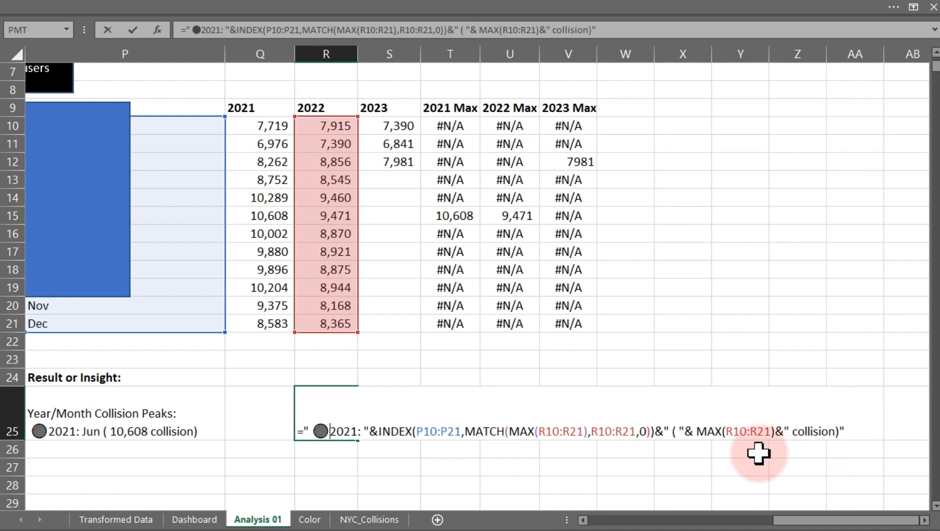
{"action": "left_click", "coordinate": [698, 432]}
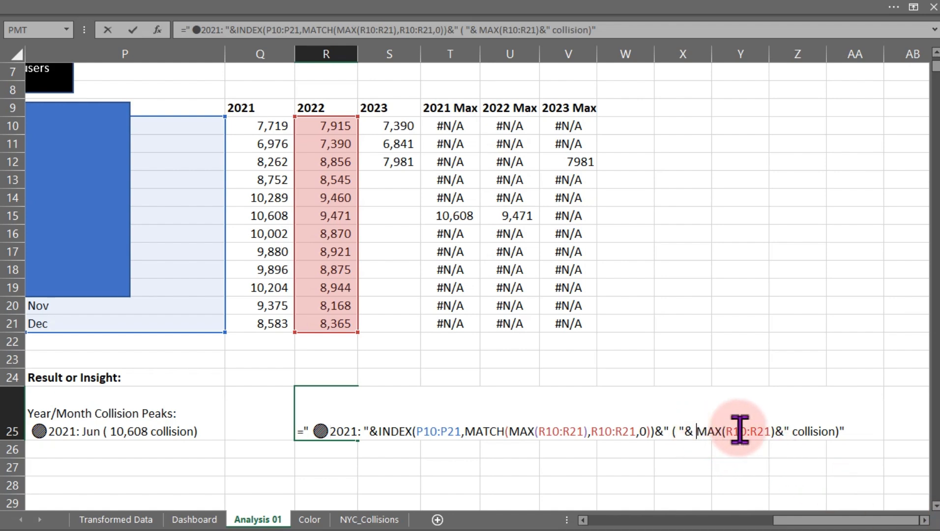
{"action": "type", "text": "tex"}
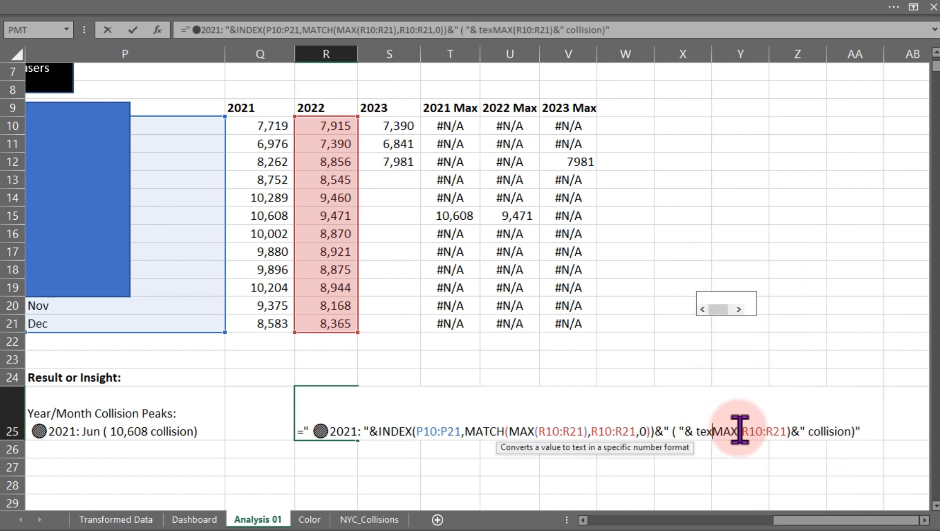
{"action": "key", "text": "Tab"}
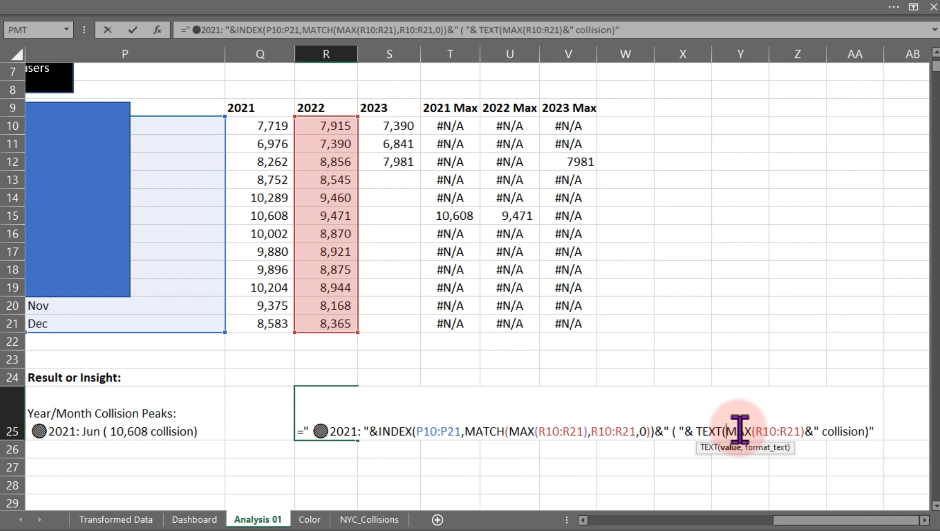
{"action": "left_click", "coordinate": [803, 432]}
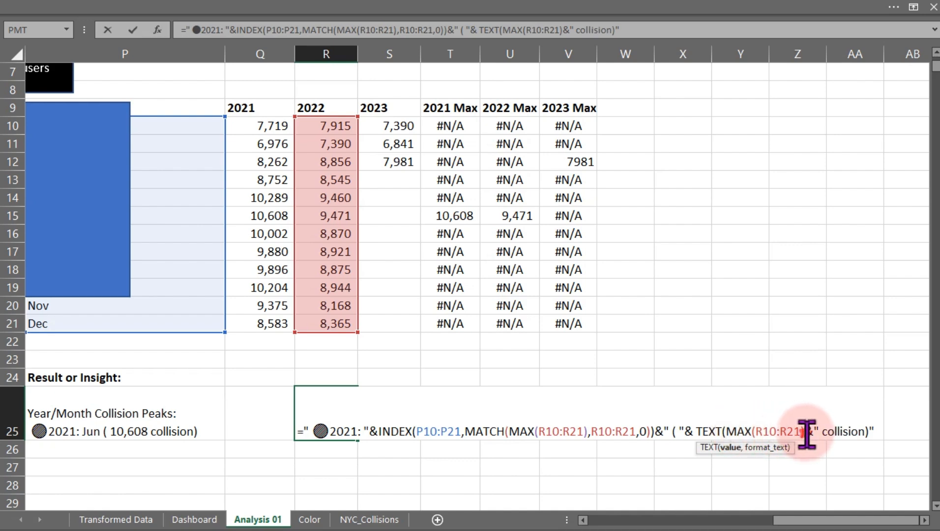
{"action": "type", "text": ","}
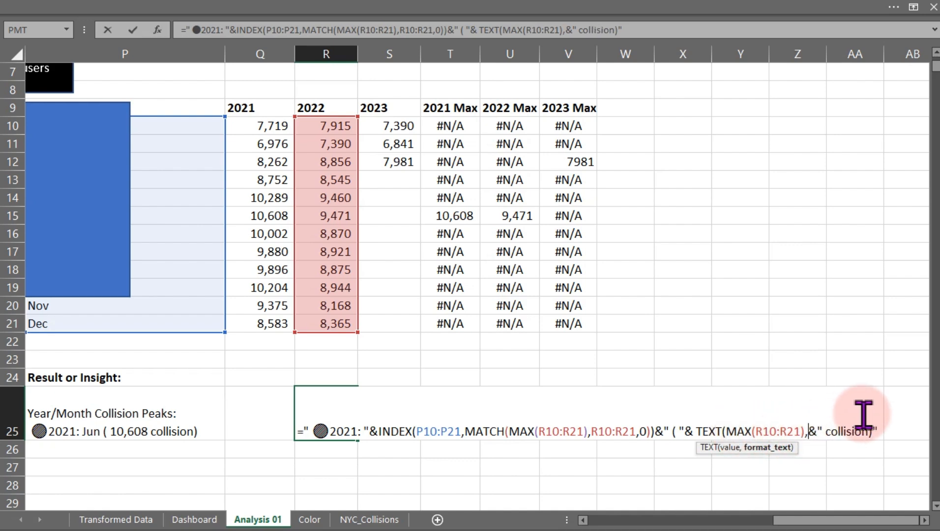
{"action": "type", "text": "\""}
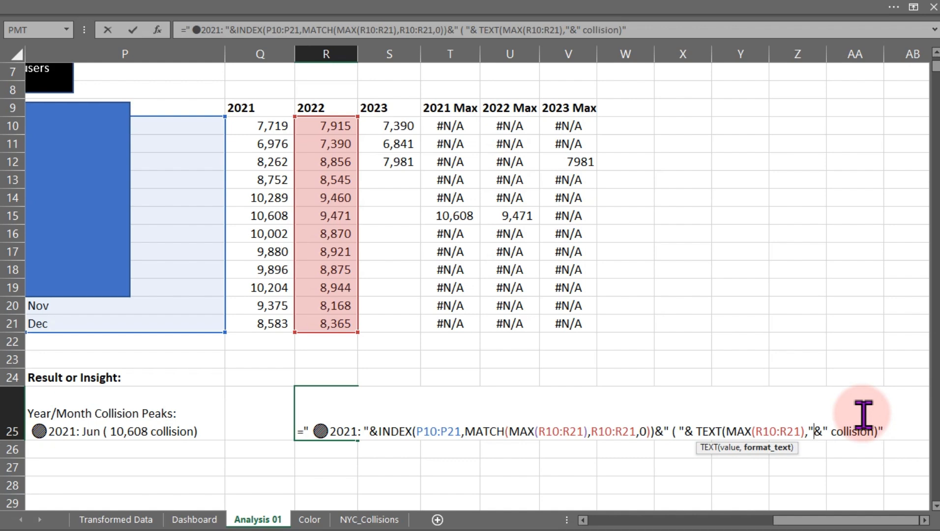
{"action": "type", "text": "#,##"}
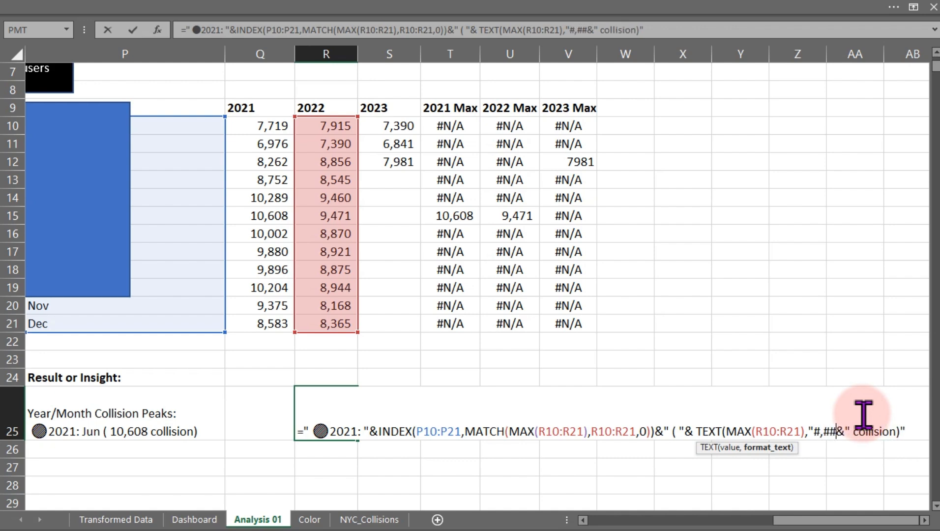
{"action": "type", "text": "\""}
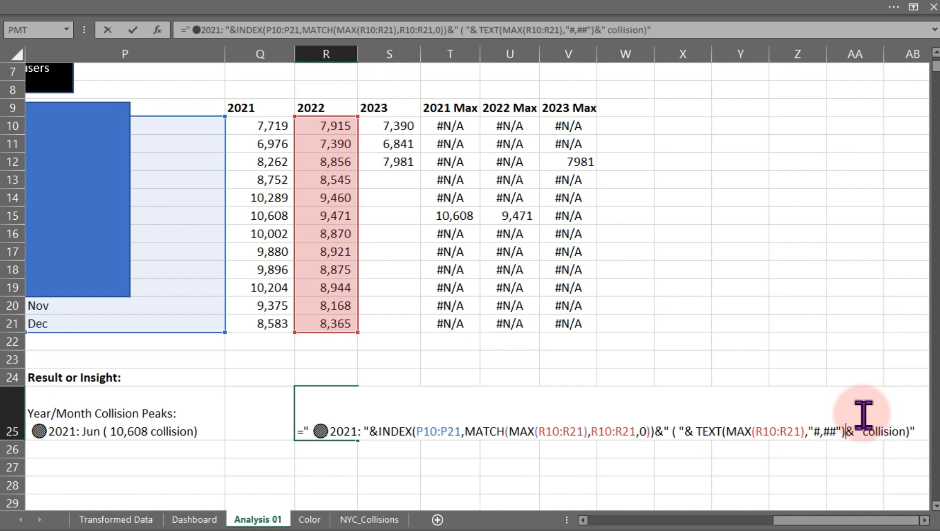
{"action": "key", "text": "Return"}
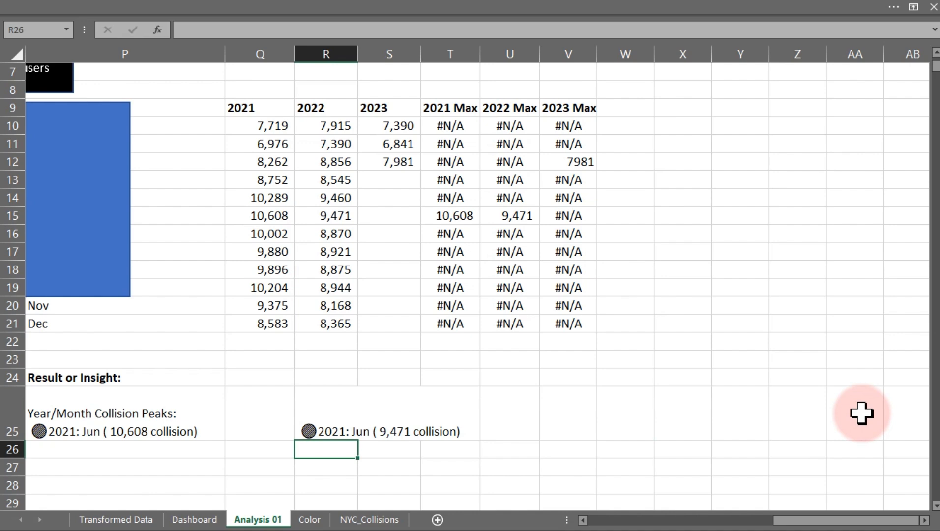
Change the year label in R25's formula from 2021 to 2022.
{"action": "left_click", "coordinate": [322, 431]}
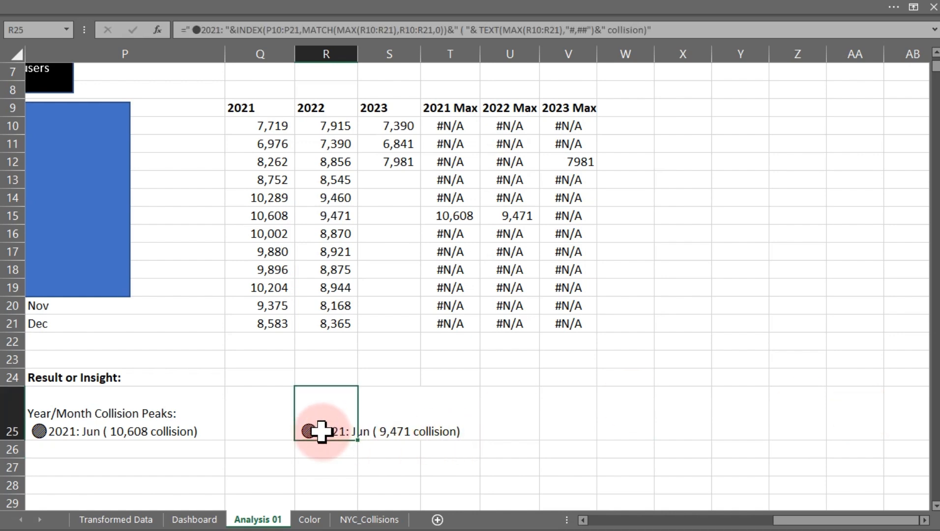
{"action": "double_click", "coordinate": [322, 431]}
{"action": "left_click", "coordinate": [358, 431]}
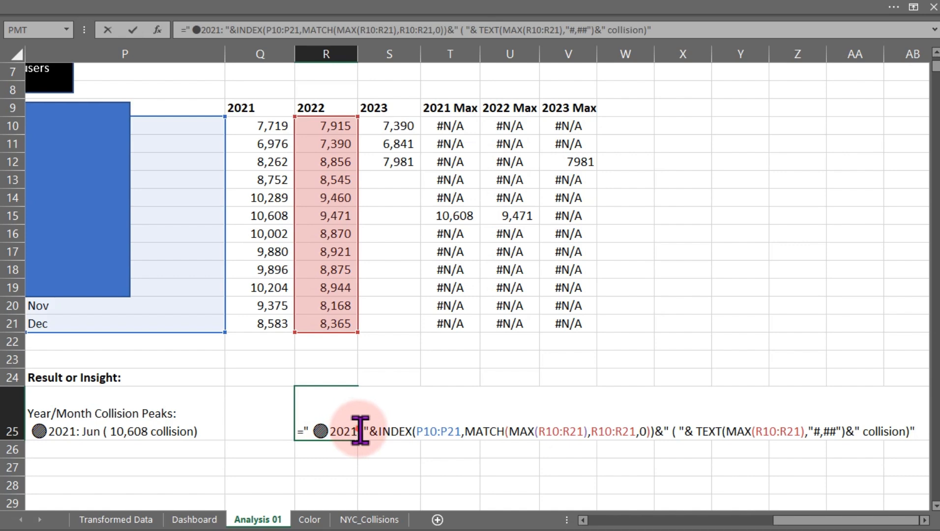
{"action": "key", "text": "Left"}
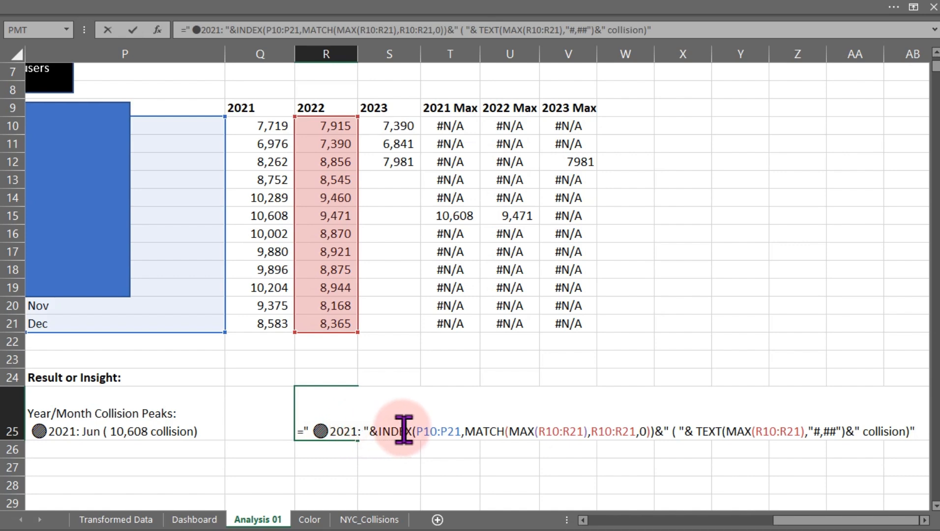
{"action": "key", "text": "Delete"}
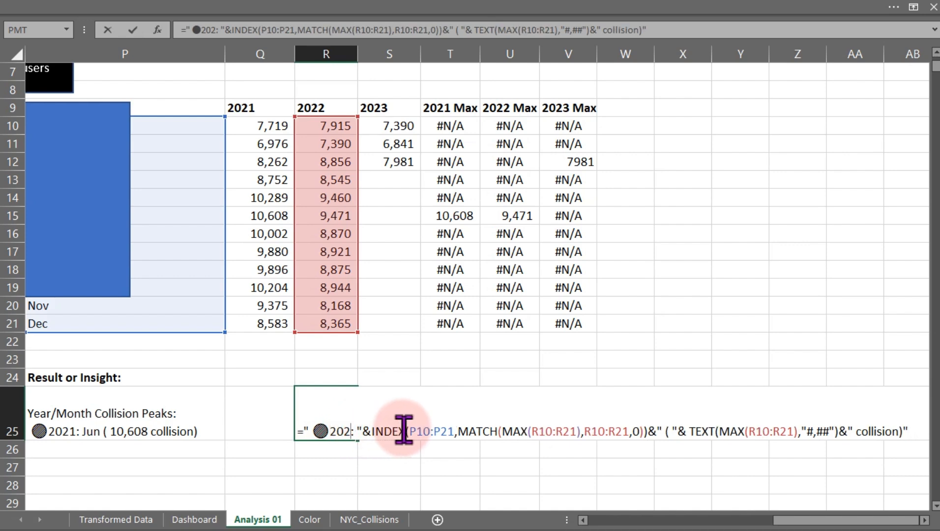
{"action": "type", "text": "2"}
{"action": "key", "text": "Return"}
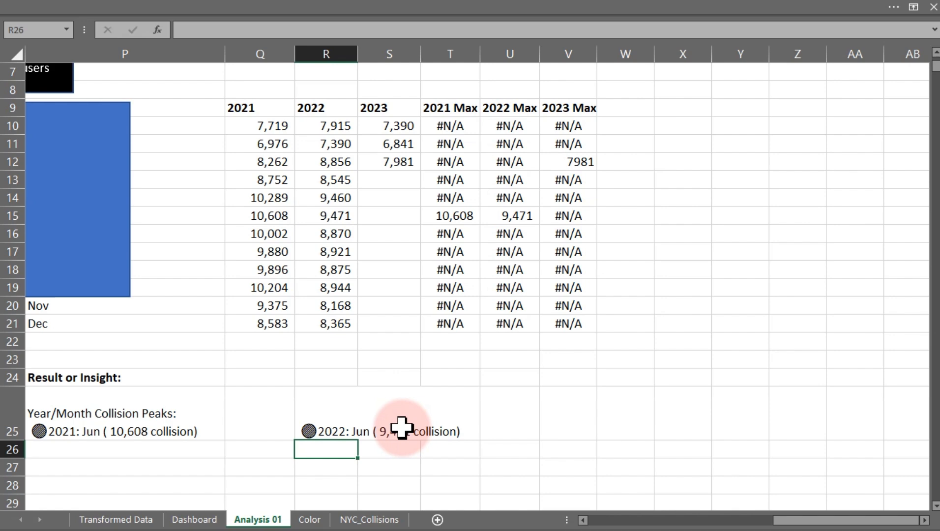
Copy R25's formula into R27 and switch its MAX, MATCH and TEXT ranges to S10:S21 for 2023.
{"action": "left_click", "coordinate": [315, 431]}
{"action": "double_click", "coordinate": [327, 432]}
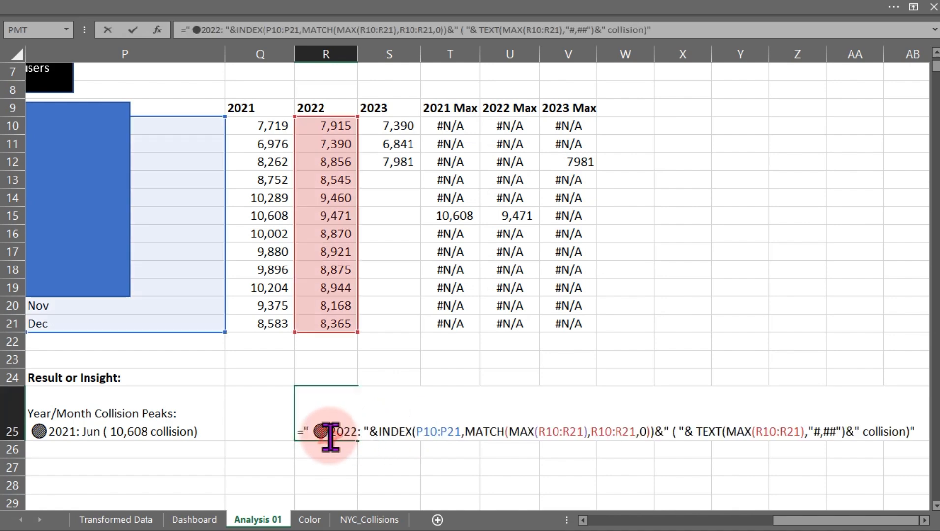
{"action": "left_click_drag", "start_coordinate": [300, 431], "coordinate": [937, 431]}
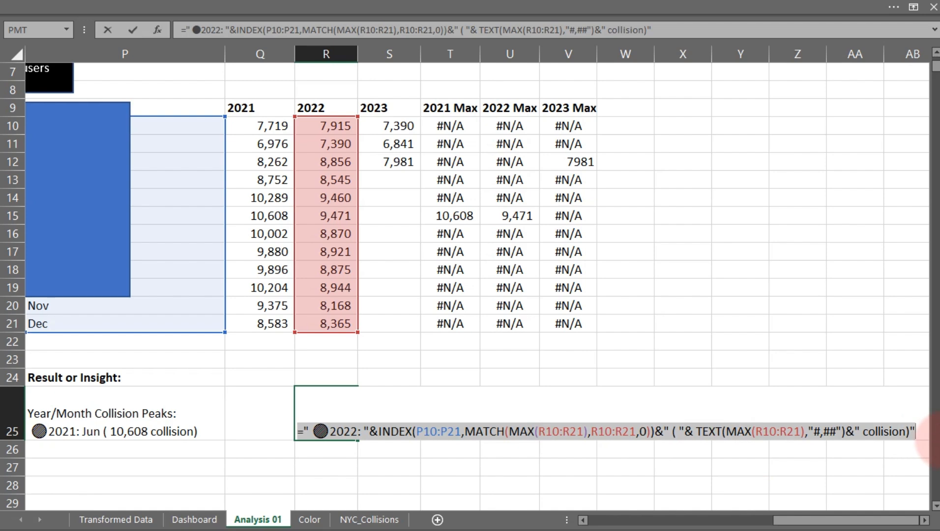
{"action": "key", "text": "Escape"}
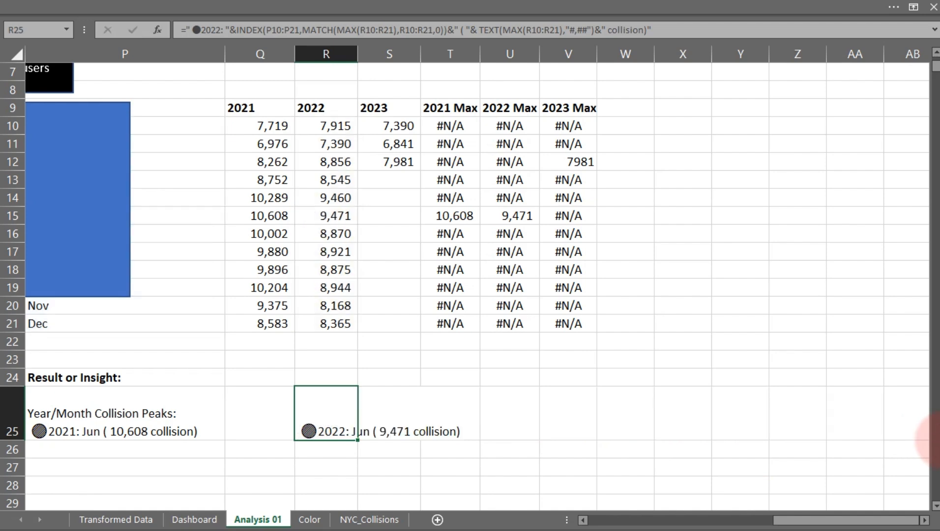
{"action": "left_click", "coordinate": [335, 465]}
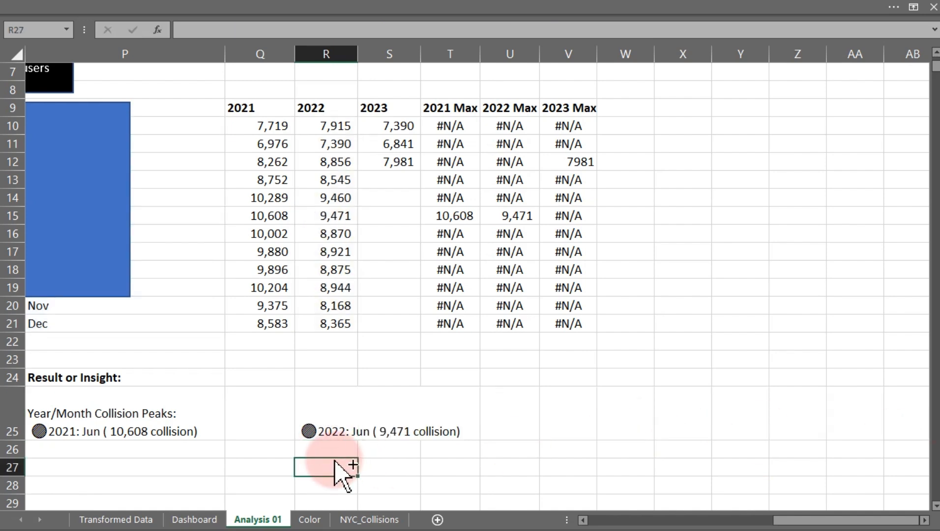
{"action": "type", "text": "=\" ●2022: \"&INDEX(P10:P21,MATCH(MAX(R10:R21),R10:R21,0))&\" ( \"& TEXT(MAX(R10:R21),\"#,##\")&\" collision)\""}
{"action": "double_click", "coordinate": [334, 467]}
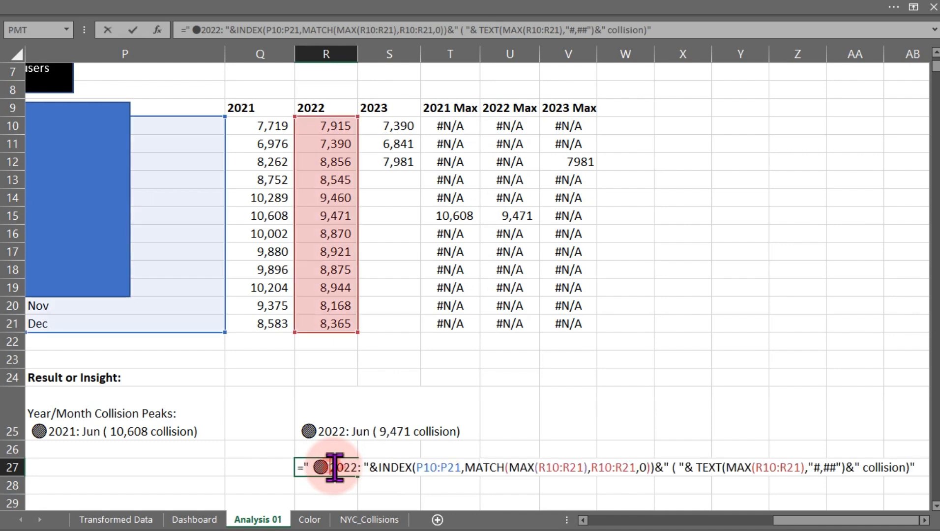
{"action": "left_click_drag", "start_coordinate": [358, 229], "coordinate": [393, 231]}
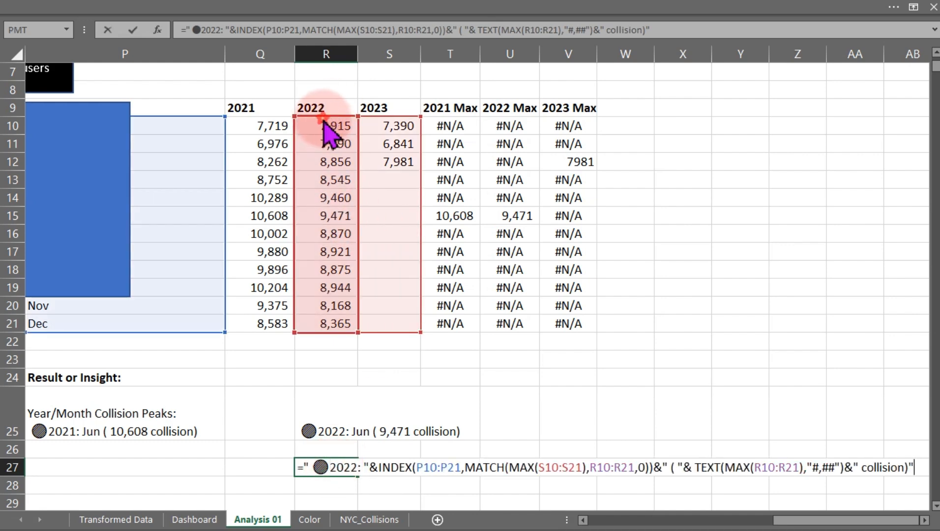
{"action": "left_click_drag", "start_coordinate": [323, 118], "coordinate": [384, 121]}
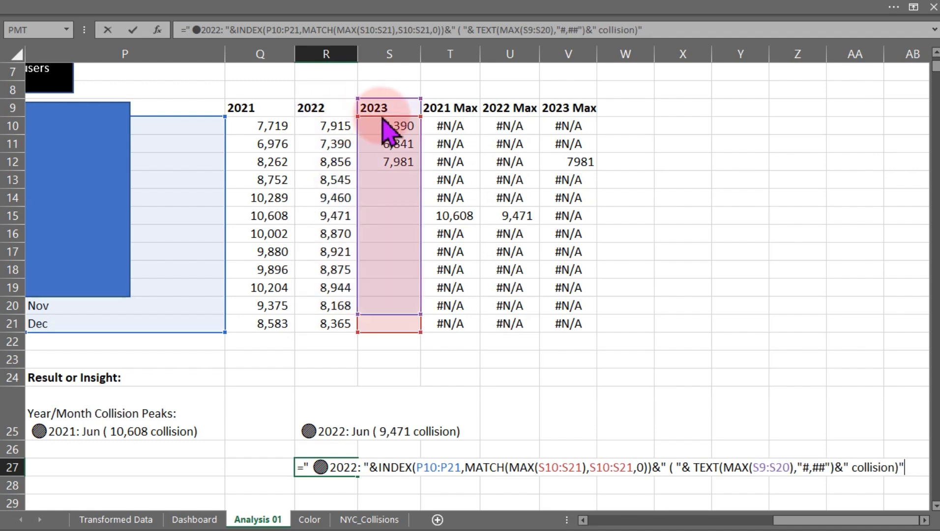
{"action": "key", "text": "Return"}
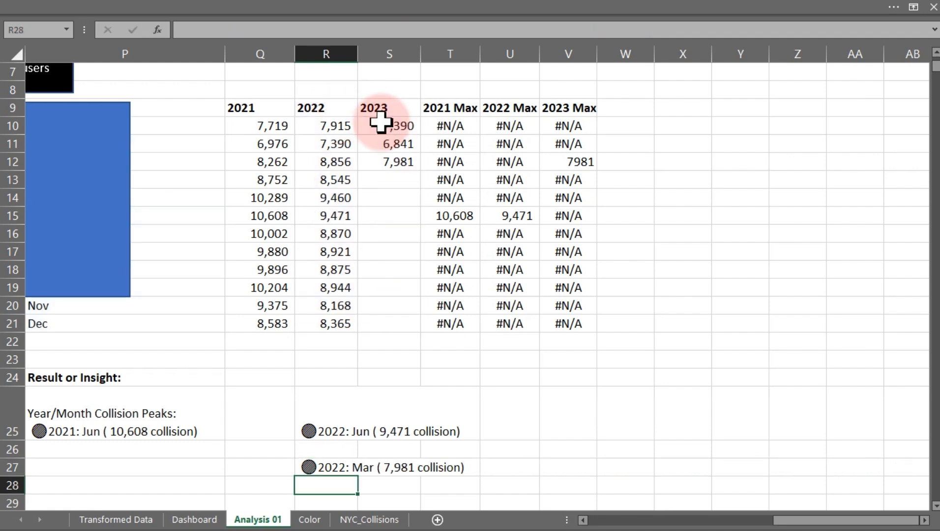
Change the year label in R27's formula from 2022 to 2023.
{"action": "double_click", "coordinate": [330, 466]}
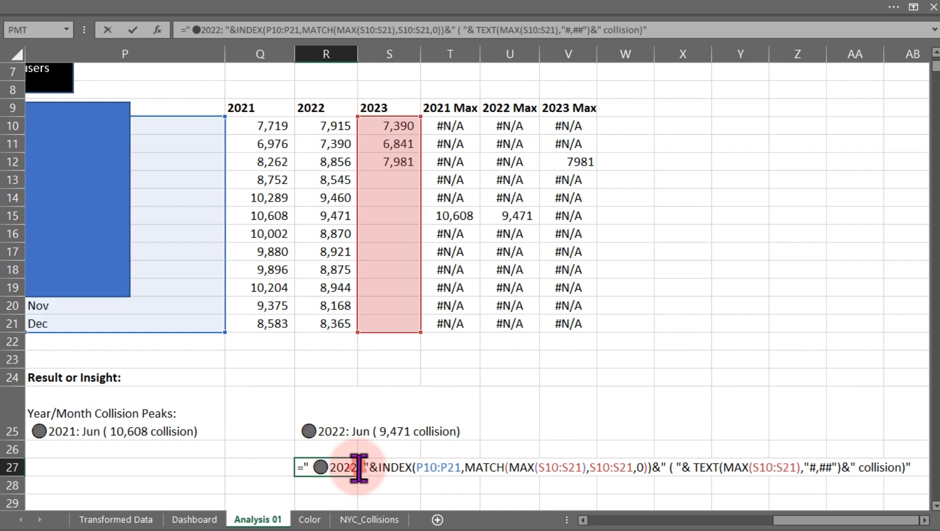
{"action": "key", "text": "BackSpace"}
{"action": "type", "text": "3"}
{"action": "key", "text": "Return"}
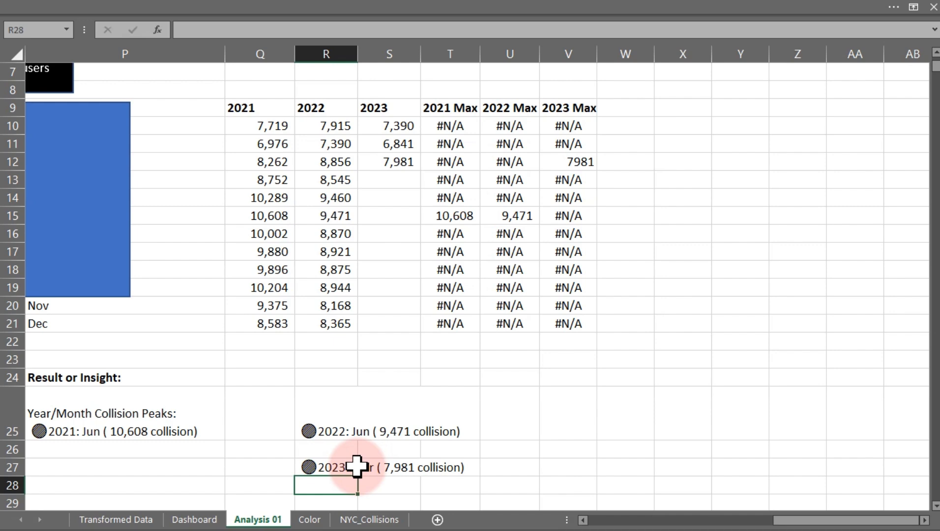
Copy R25's 2022 formula text and append it to P25's formula after a CHAR(10) line break.
{"action": "double_click", "coordinate": [325, 435]}
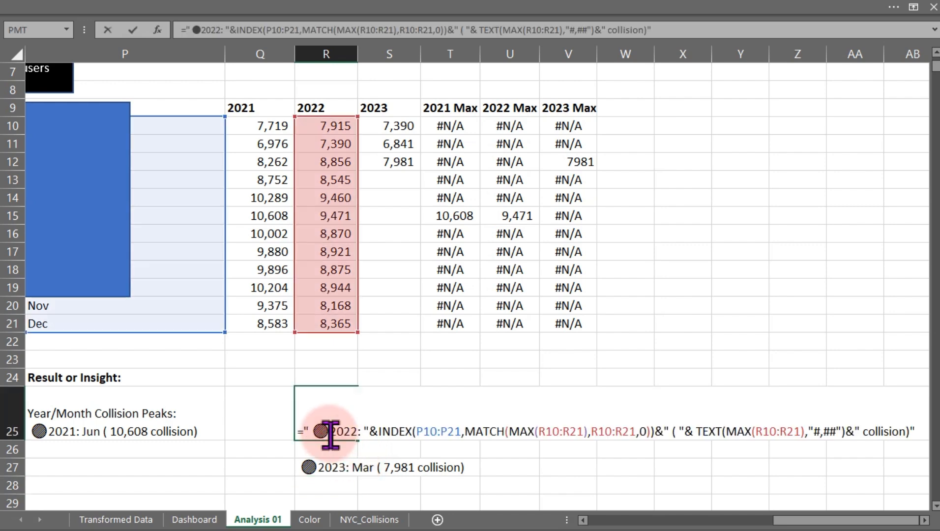
{"action": "left_click_drag", "start_coordinate": [302, 433], "coordinate": [930, 434]}
{"action": "key", "text": "ctrl+c"}
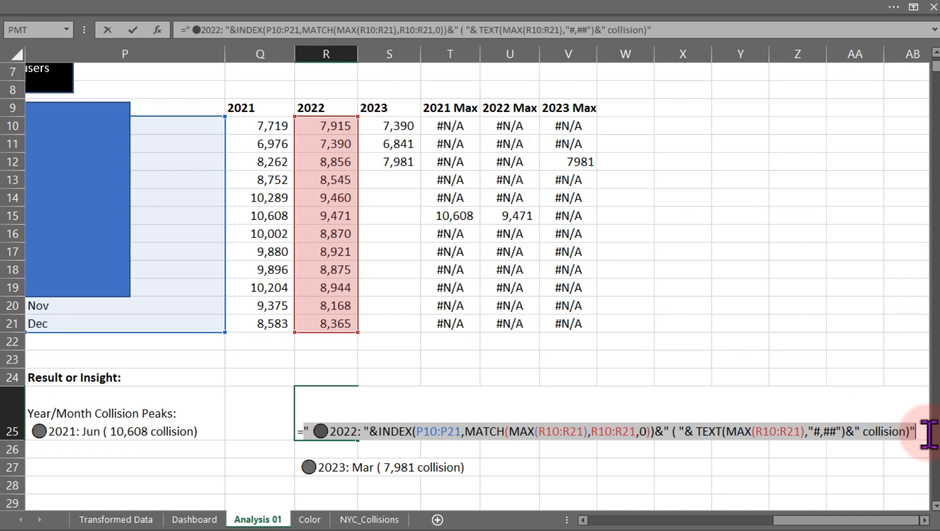
{"action": "key", "text": "Return"}
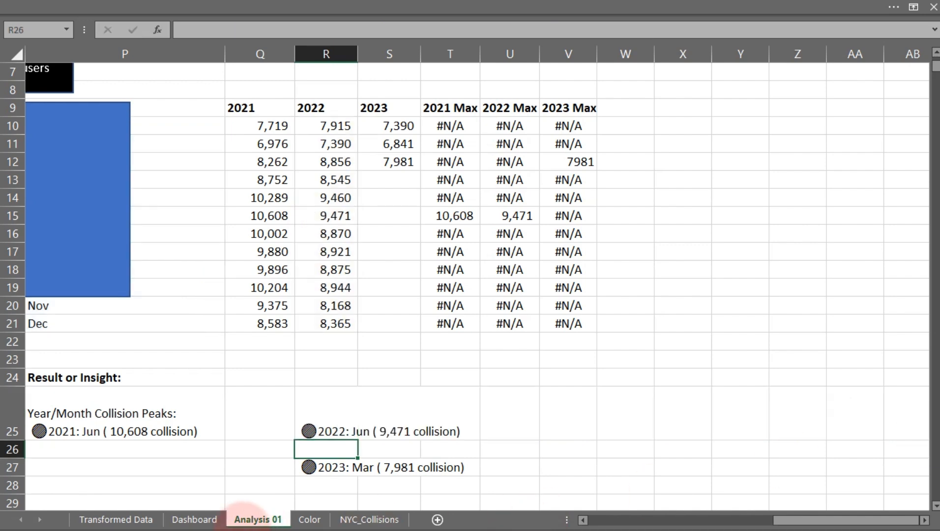
{"action": "left_click", "coordinate": [63, 435]}
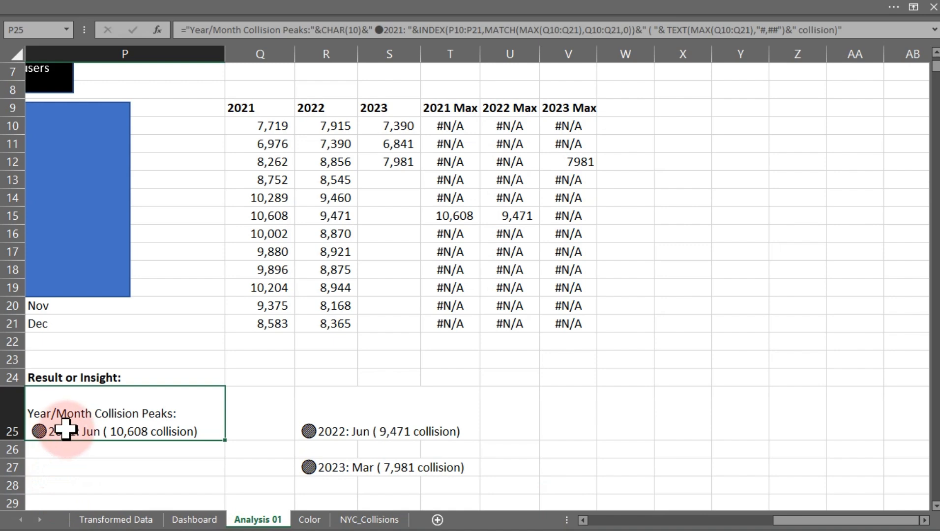
{"action": "double_click", "coordinate": [67, 432]}
{"action": "left_click_drag", "start_coordinate": [783, 521], "coordinate": [750, 523]}
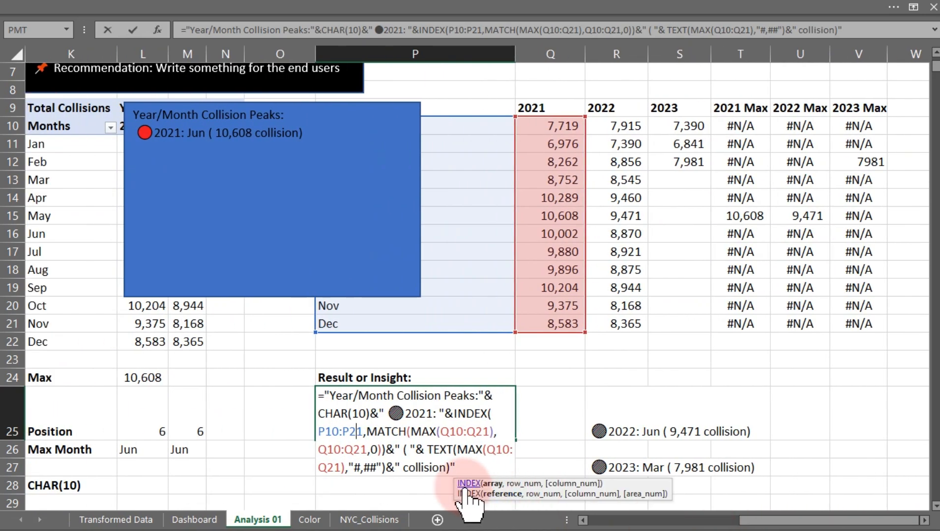
{"action": "left_click", "coordinate": [465, 462]}
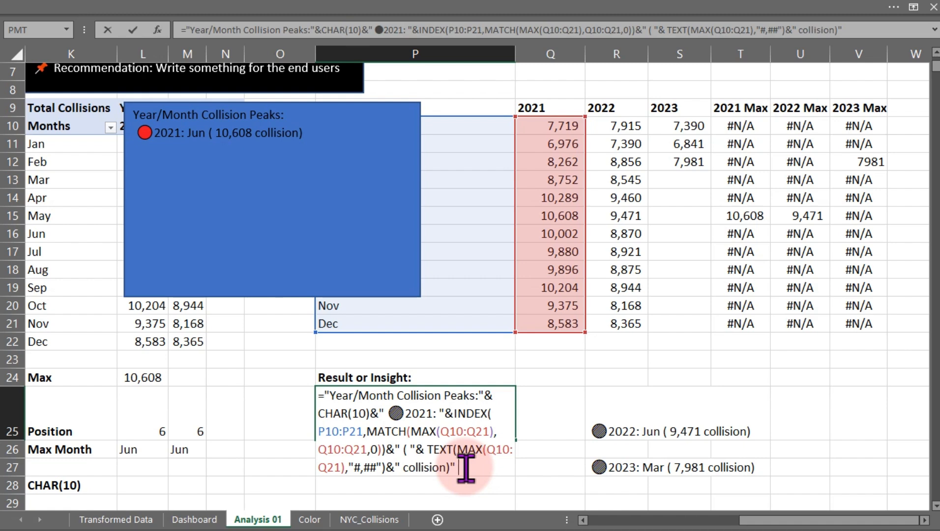
{"action": "type", "text": "&cha"}
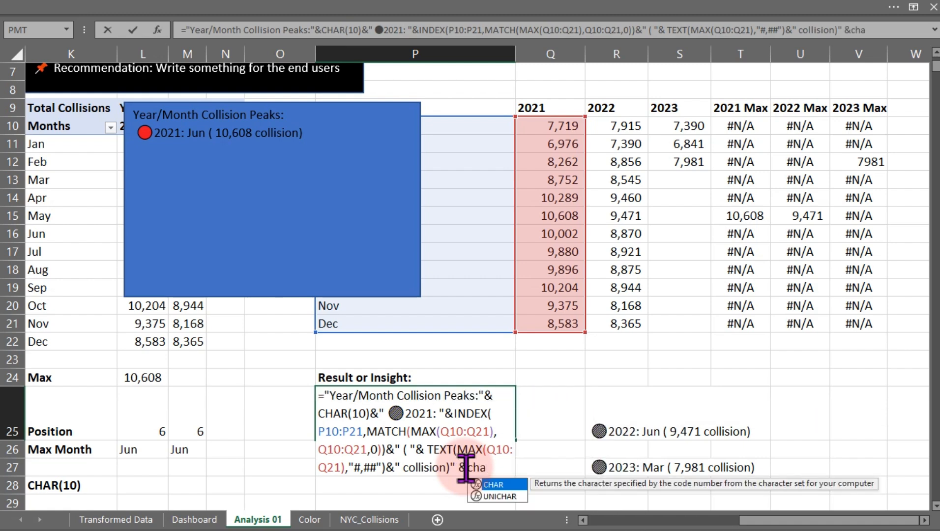
{"action": "key", "text": "Tab"}
{"action": "type", "text": "10"}
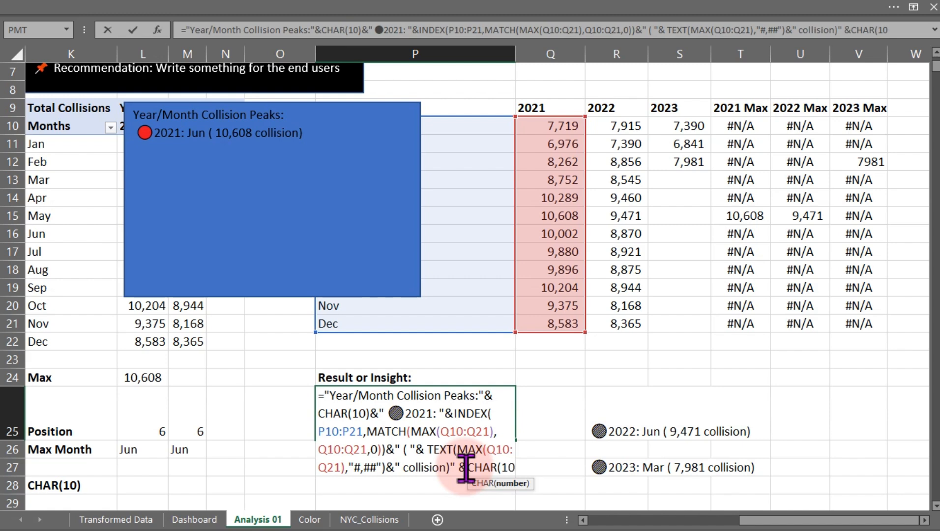
{"action": "type", "text": ")"}
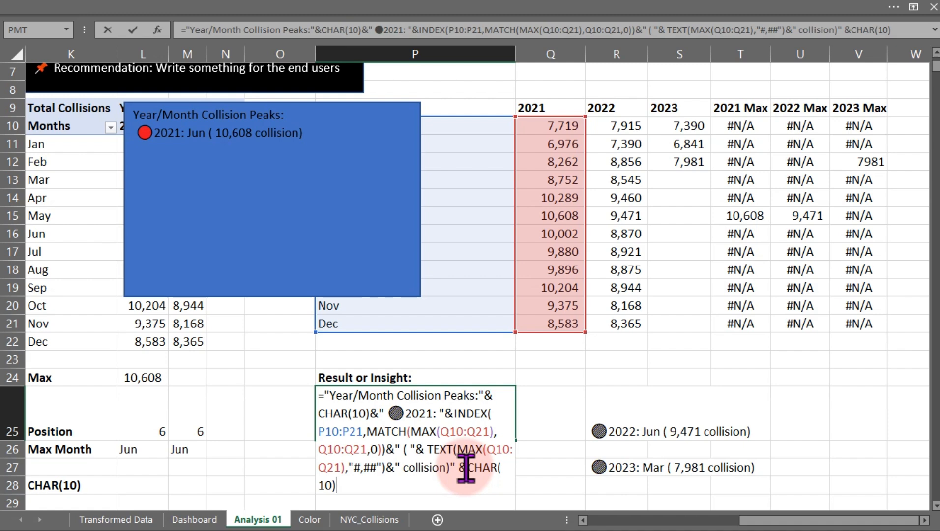
{"action": "type", "text": "&"}
{"action": "key", "text": "ctrl+v"}
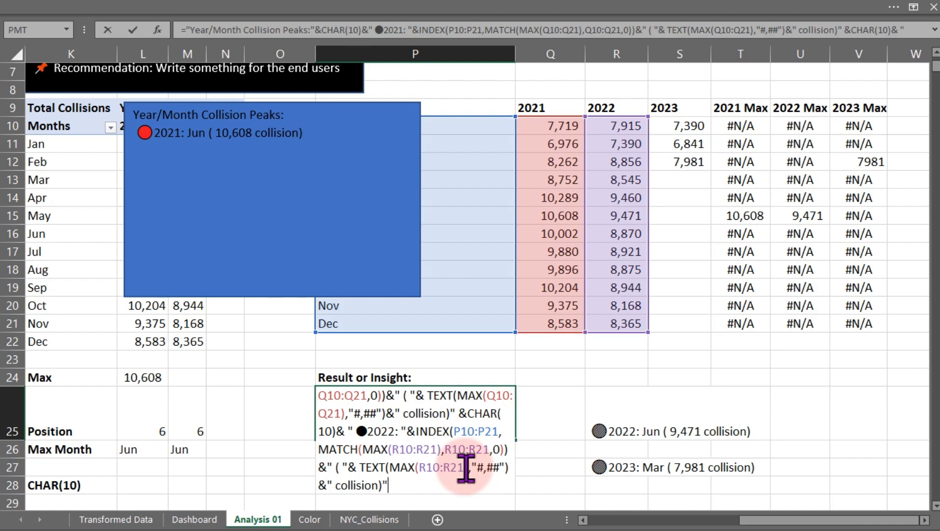
{"action": "key", "text": "Return"}
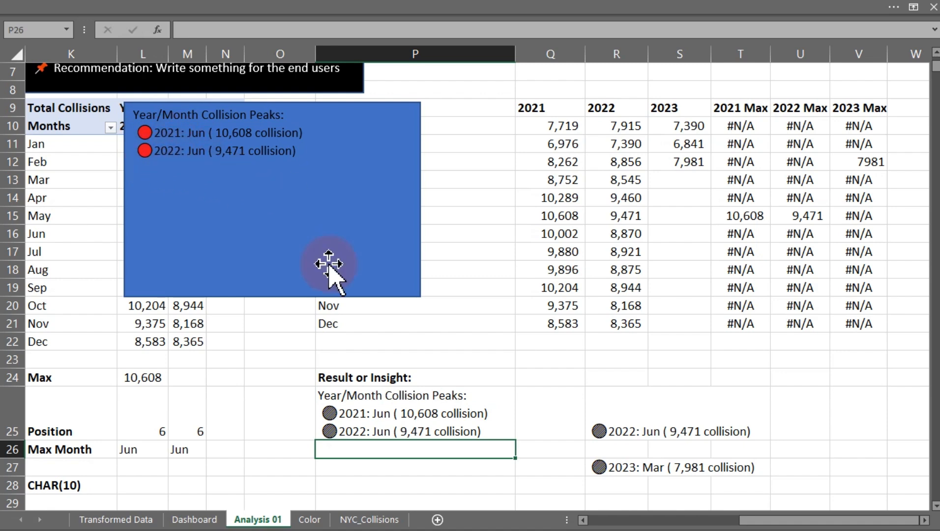
Copy R27's 2023 formula text and append it to P25's formula after another CHAR(10) line break.
{"action": "left_click", "coordinate": [613, 468]}
{"action": "double_click", "coordinate": [612, 468]}
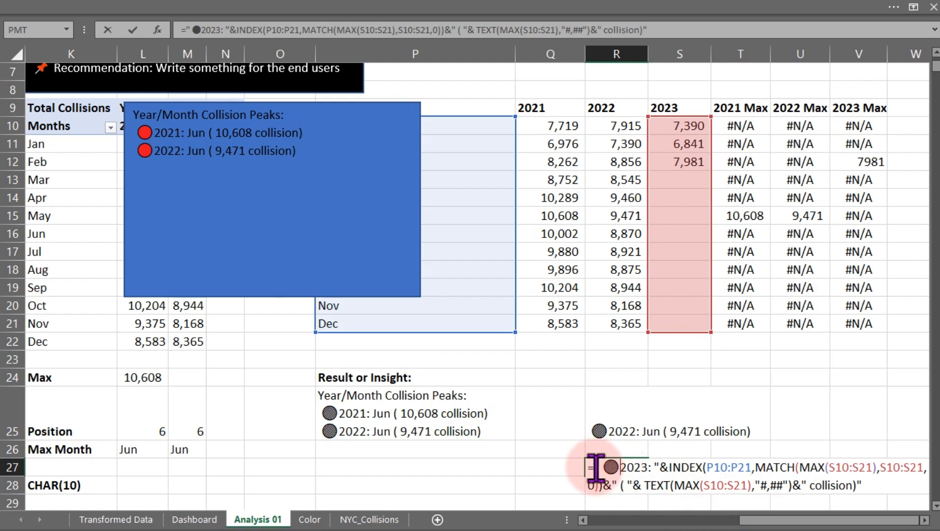
{"action": "left_click_drag", "start_coordinate": [596, 467], "coordinate": [873, 493]}
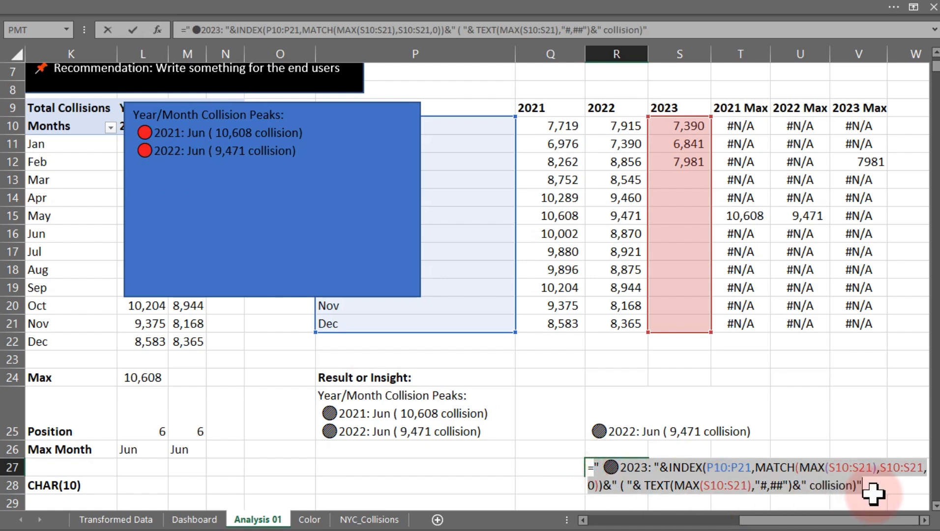
{"action": "key", "text": "Escape"}
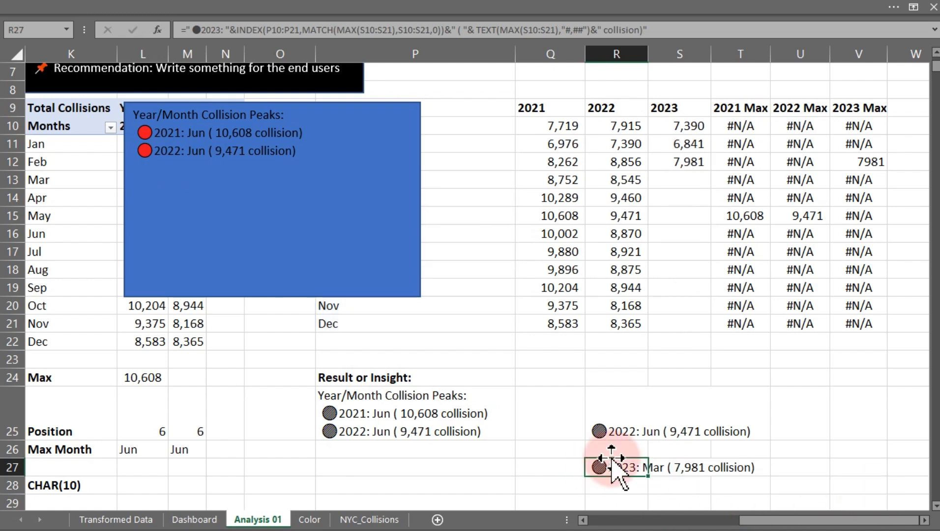
{"action": "double_click", "coordinate": [350, 430]}
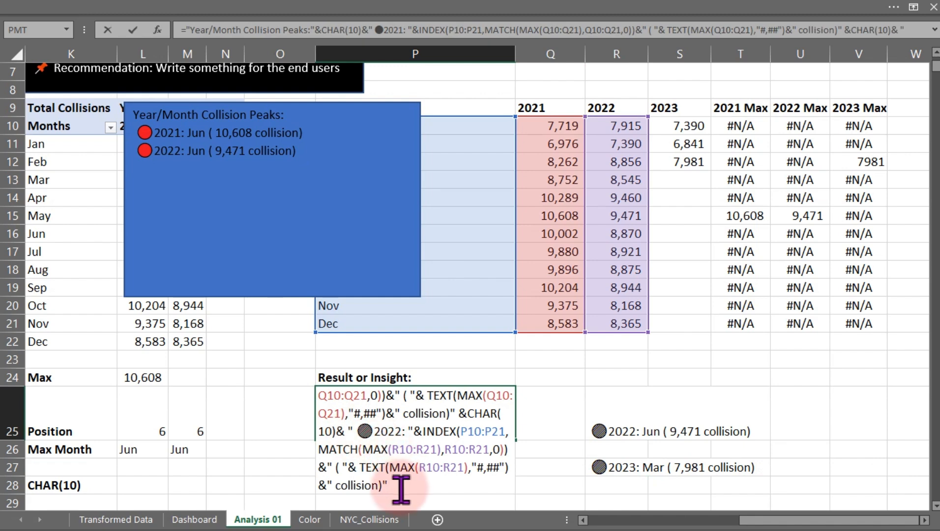
{"action": "left_click", "coordinate": [399, 488]}
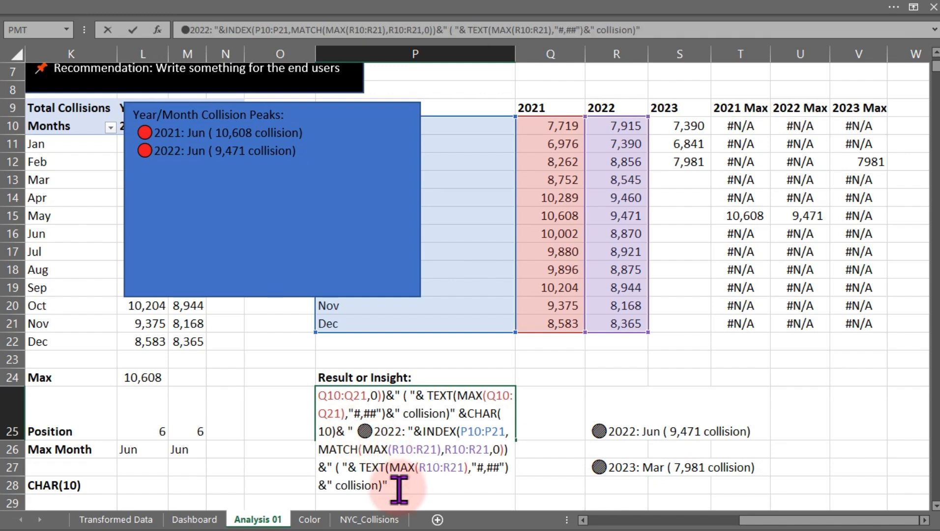
{"action": "type", "text": "& cha"}
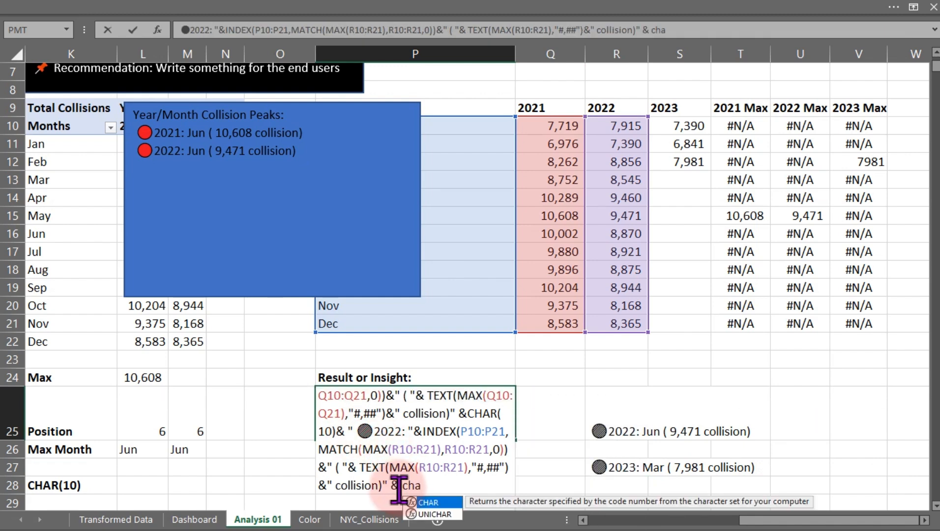
{"action": "key", "text": "Tab"}
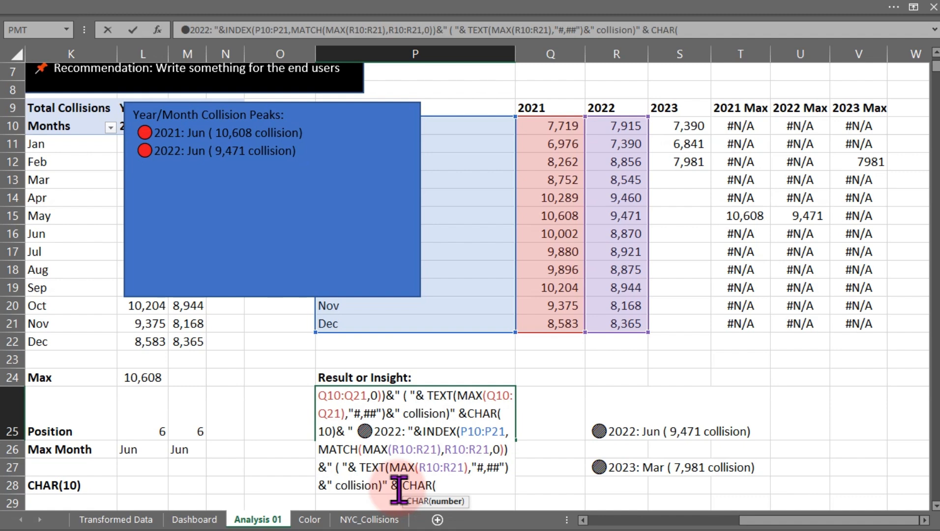
{"action": "type", "text": "10"}
{"action": "type", "text": ")"}
{"action": "type", "text": " &"}
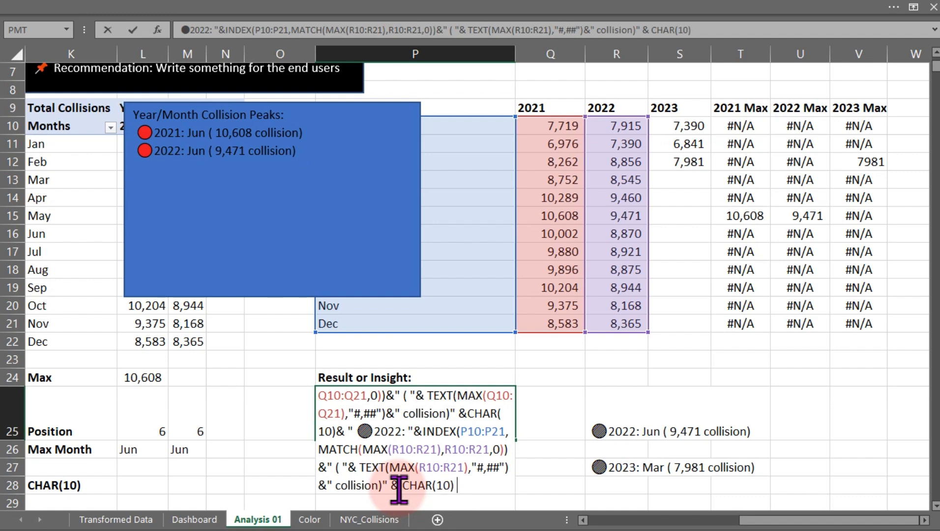
{"action": "type", "text": "\" ●2023: \"&INDEX(P10:P21,MATCH(MAX(S10:S21),S10:S21,0))&\" ( \"& TEXT(MAX(S10:S21),\"#,##\")&\" collision)\""}
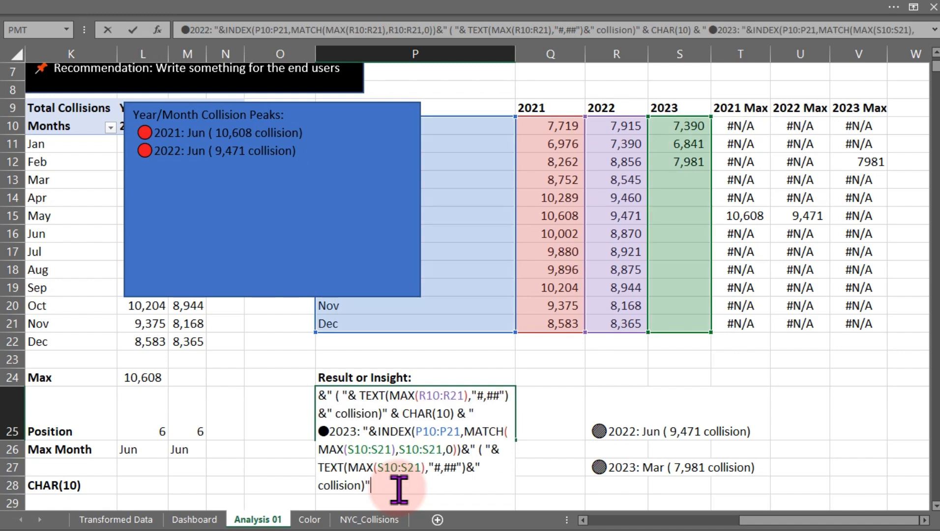
{"action": "key", "text": "Return"}
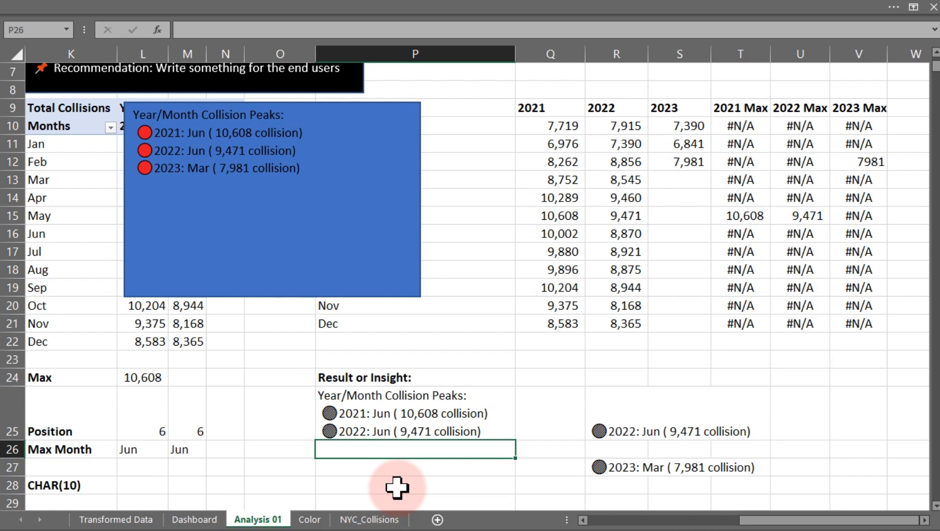
Reposition the blue insight rectangle over the pivot table area and move the black recommendation box to the right.
{"action": "left_click", "coordinate": [199, 262]}
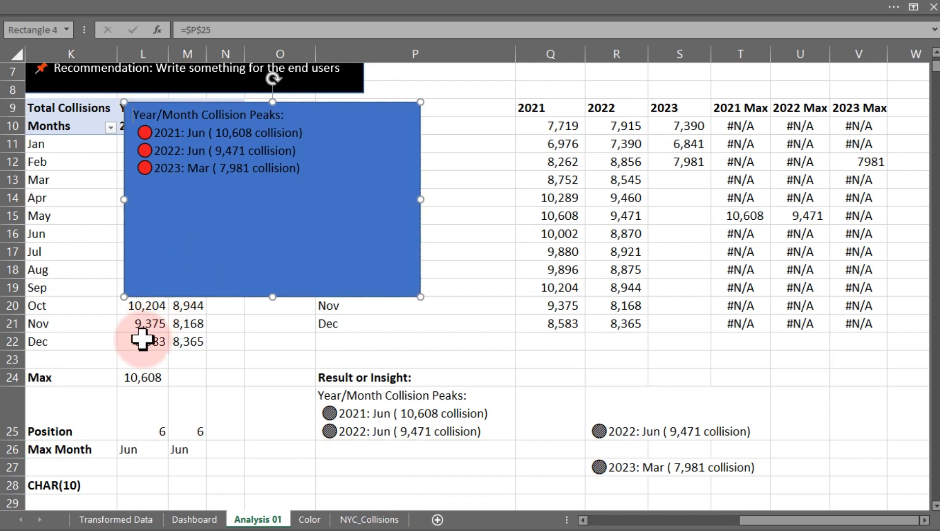
{"action": "left_click_drag", "start_coordinate": [258, 277], "coordinate": [160, 339]}
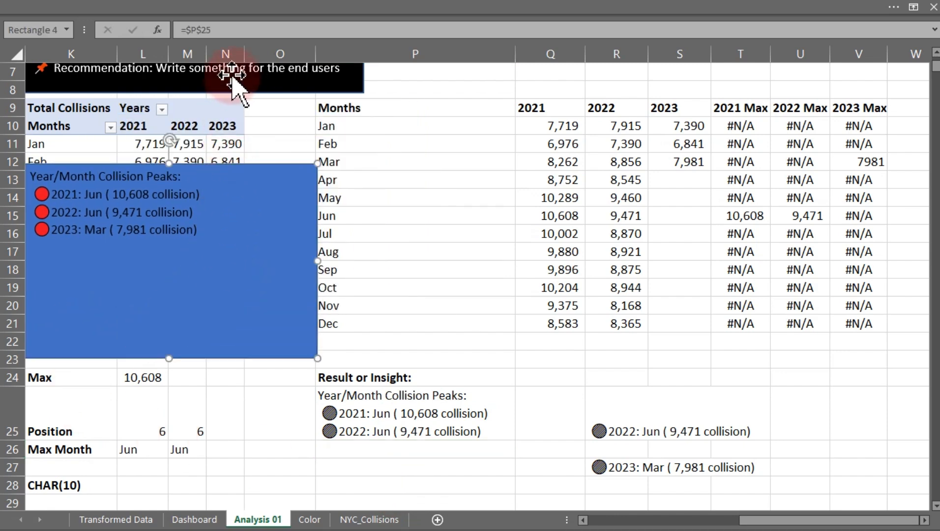
{"action": "left_click_drag", "start_coordinate": [231, 74], "coordinate": [542, 167]}
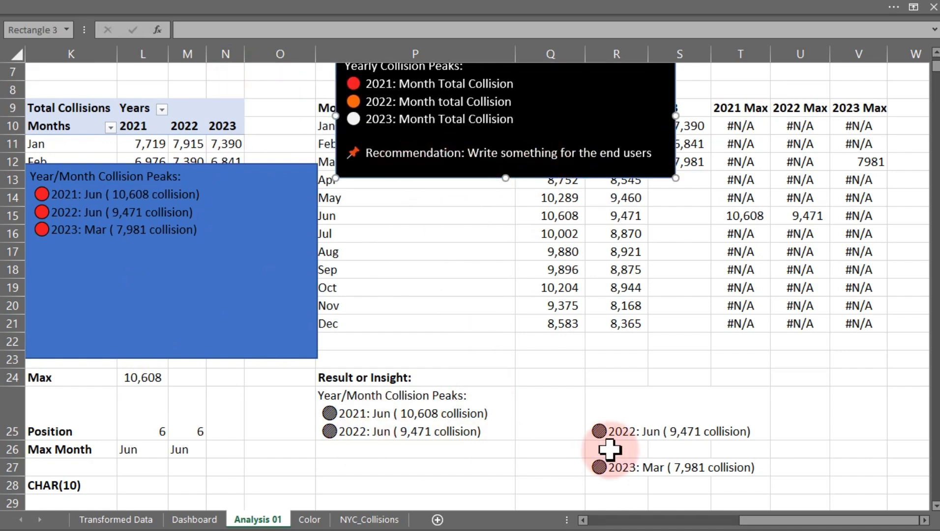
Clear the helper formulas in R25 and R27.
{"action": "left_click", "coordinate": [608, 435]}
{"action": "key", "text": "Delete"}
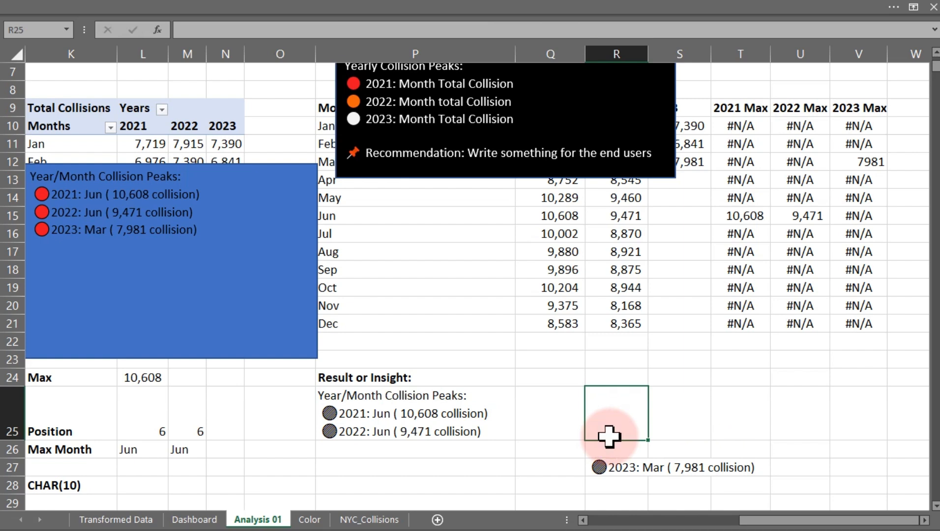
{"action": "left_click", "coordinate": [609, 466]}
{"action": "key", "text": "Delete"}
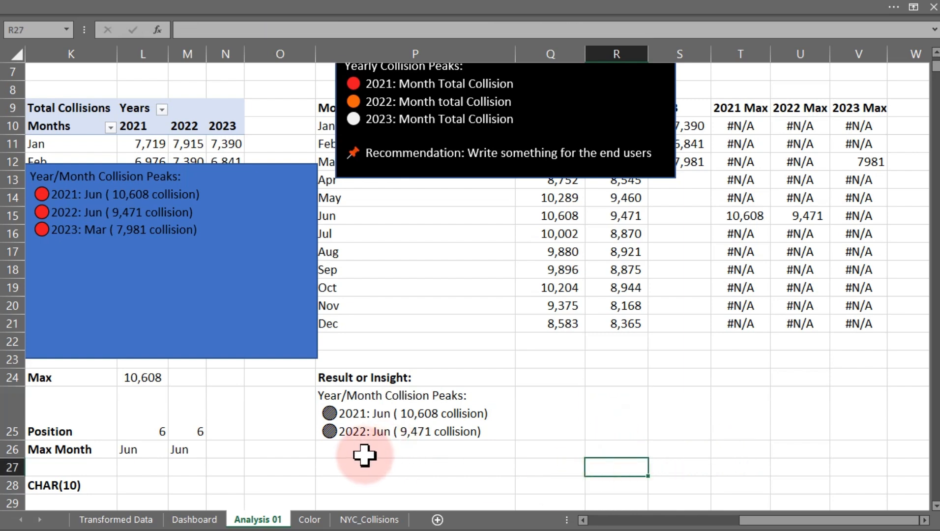
Move the blue insight rectangle slightly to the right.
{"action": "left_click", "coordinate": [78, 255]}
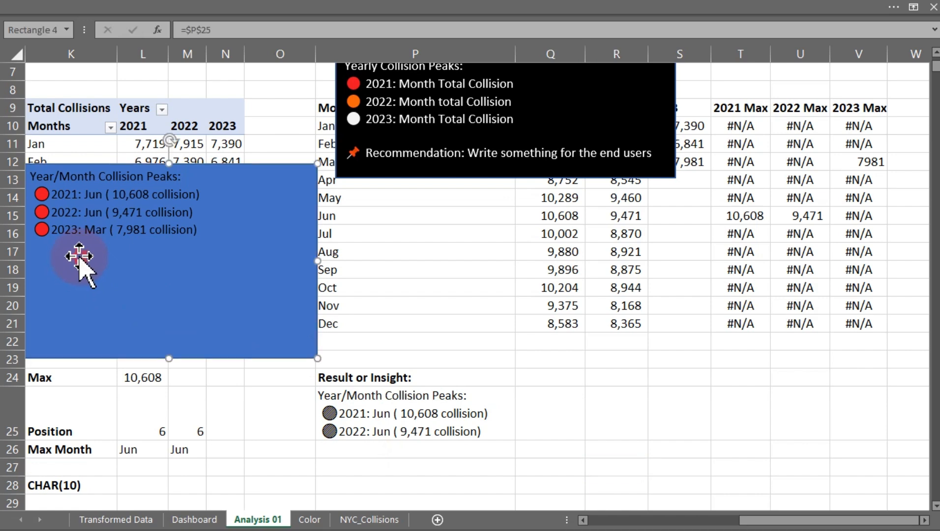
{"action": "left_click_drag", "start_coordinate": [77, 256], "coordinate": [142, 252]}
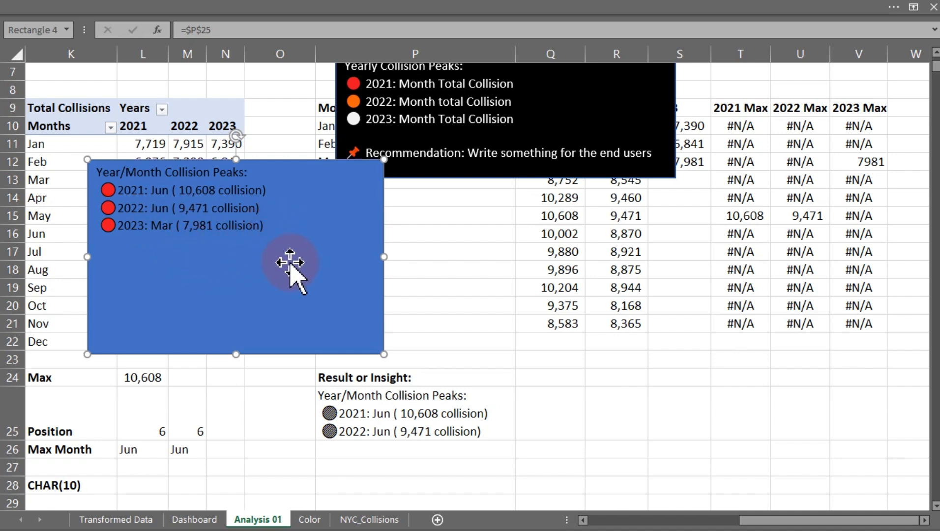
{"action": "key", "text": "ctrl+d"}
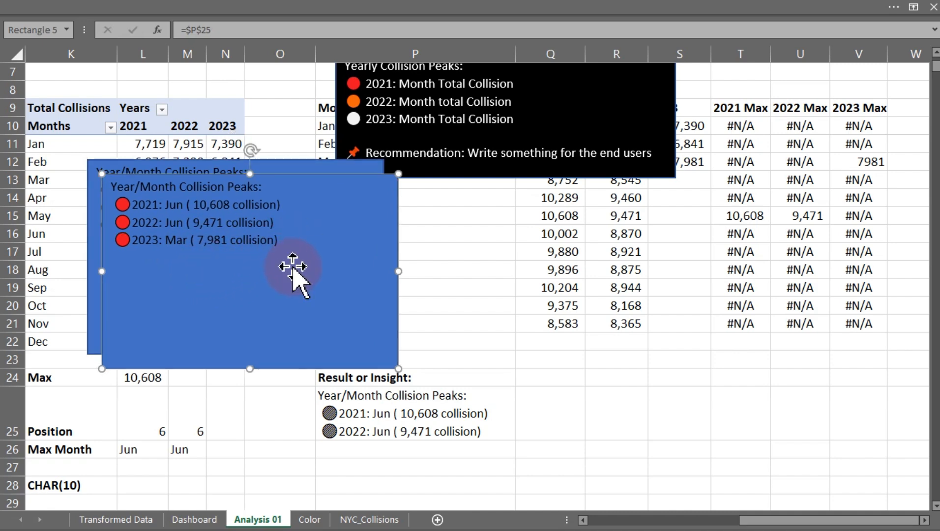
{"action": "left_click_drag", "start_coordinate": [293, 266], "coordinate": [604, 255]}
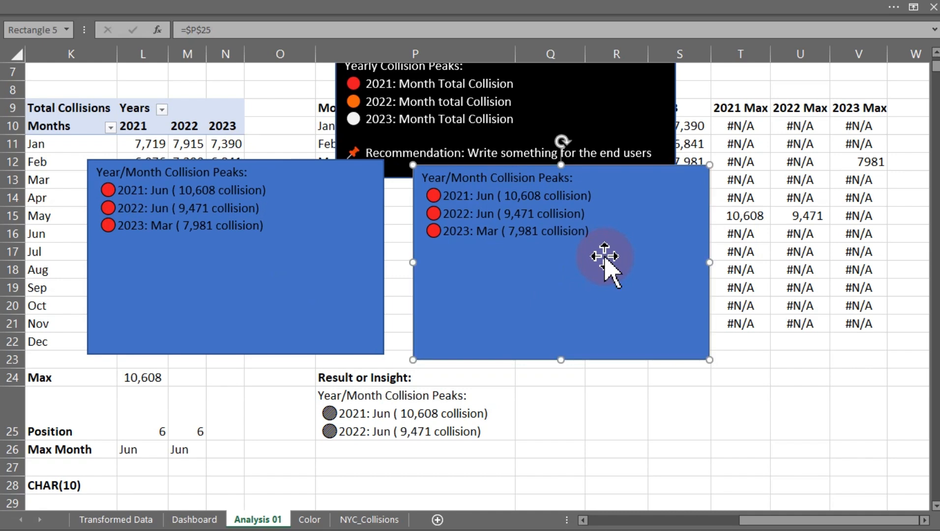
{"action": "key", "text": "Delete"}
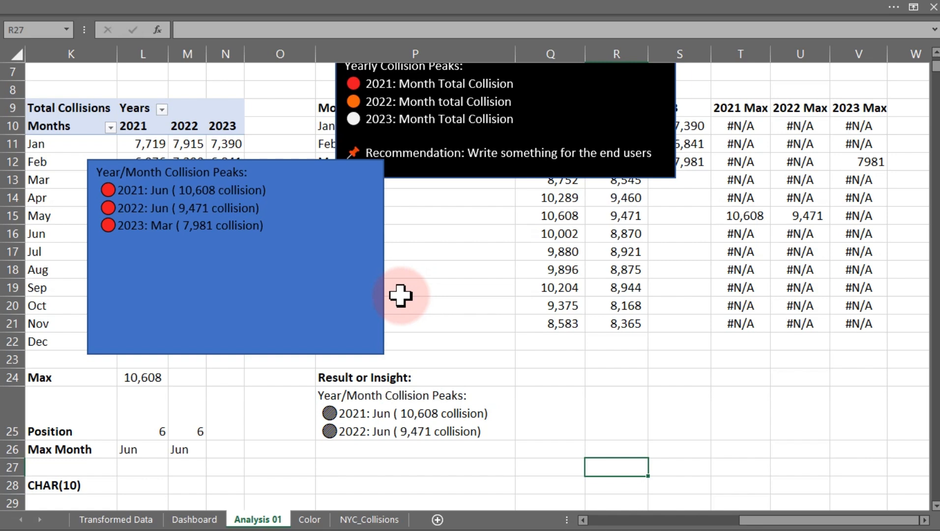
Duplicate the blue insight rectangle and move the copy to the right of the original.
{"action": "left_click", "coordinate": [268, 310]}
{"action": "key", "text": "ctrl+d"}
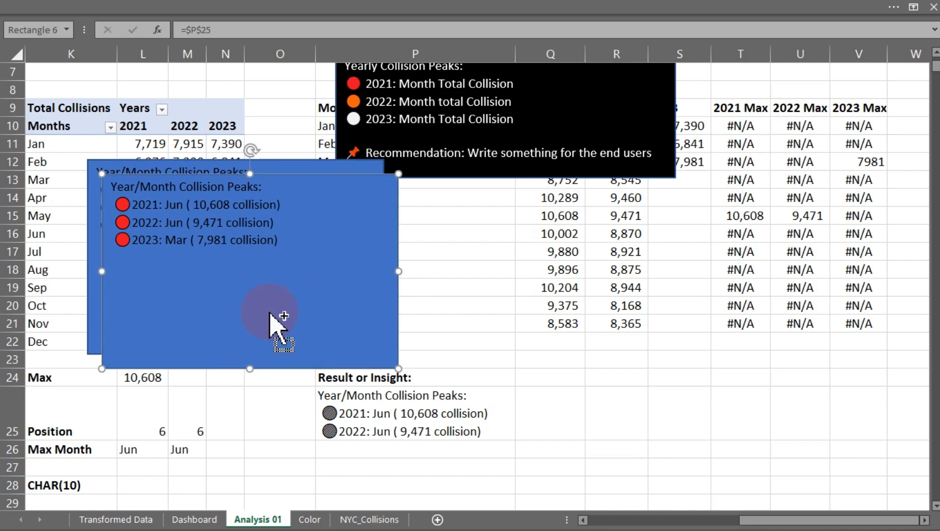
{"action": "left_click_drag", "start_coordinate": [283, 309], "coordinate": [538, 305]}
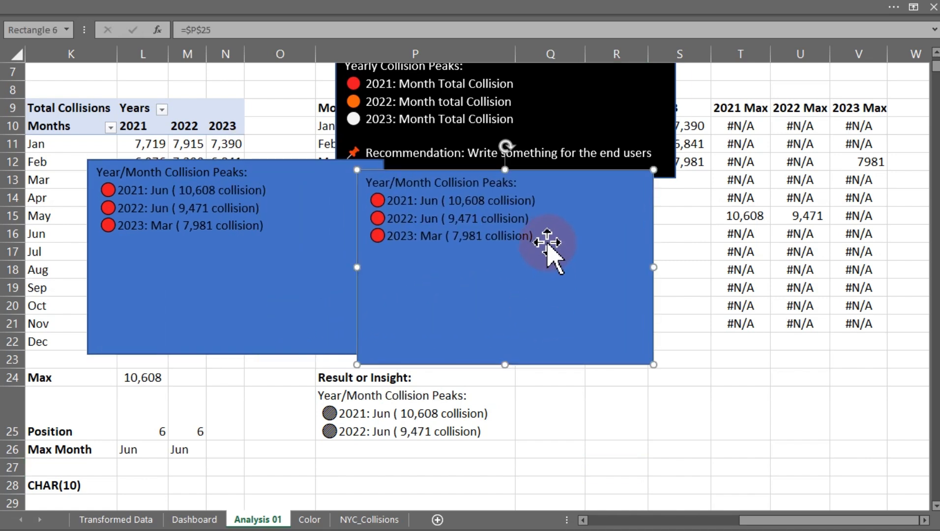
Clear the duplicated rectangle's text and enlarge the rectangle down and to the right.
{"action": "key", "text": "ctrl+a"}
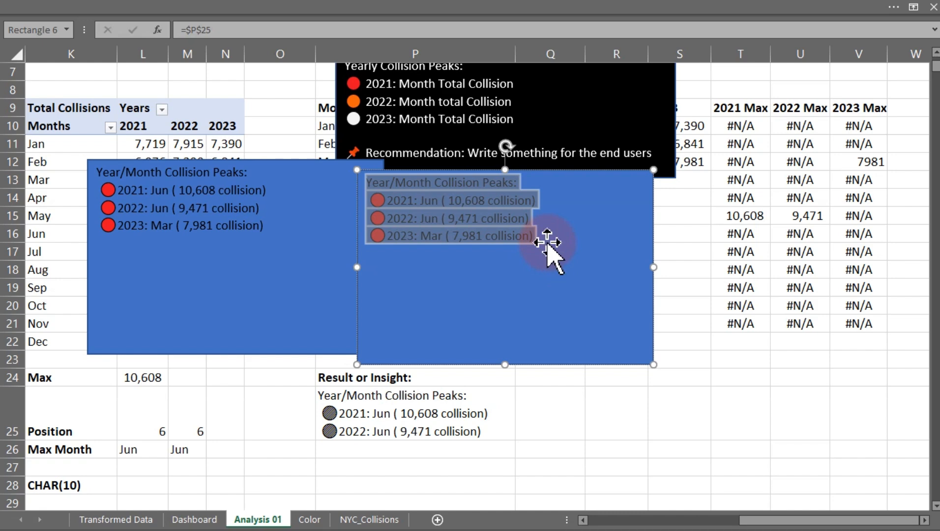
{"action": "key", "text": "Delete"}
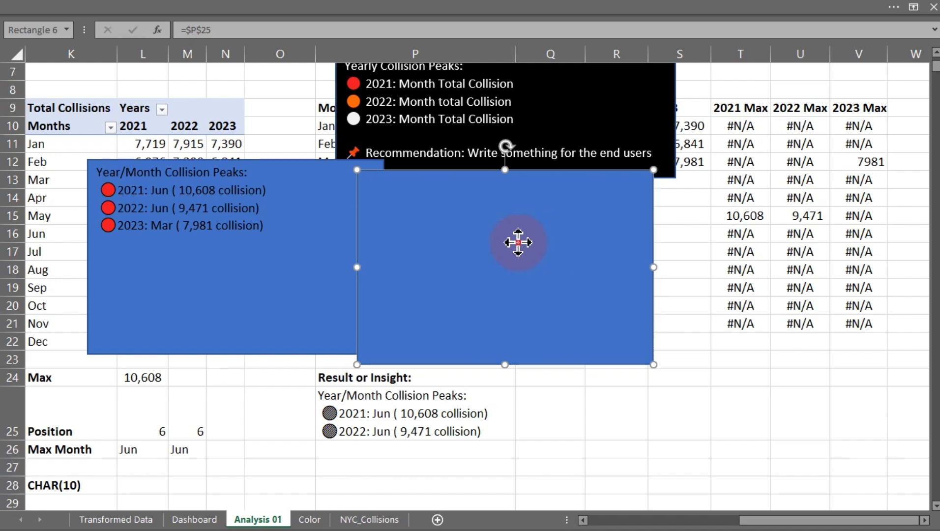
{"action": "left_click_drag", "start_coordinate": [653, 364], "coordinate": [746, 413]}
{"action": "left_click", "coordinate": [130, 6]}
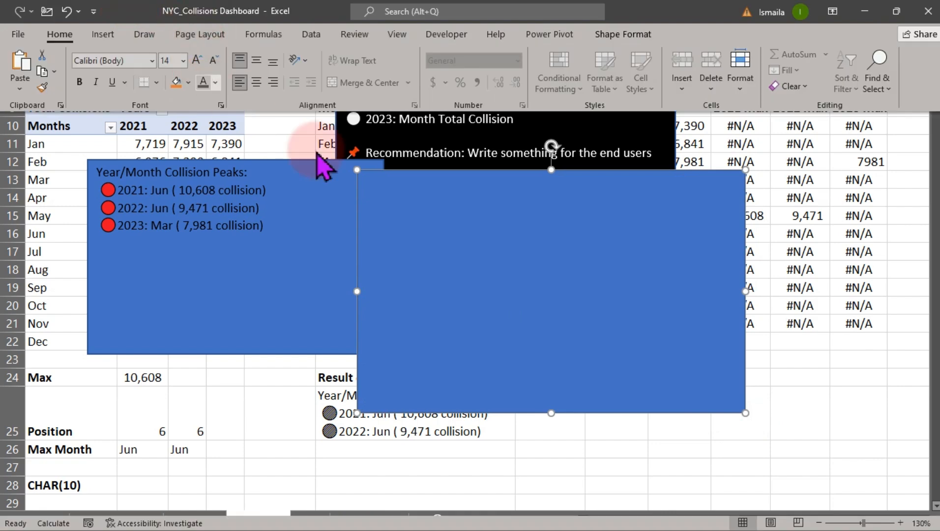
Try to type new text directly into the linked duplicate rectangle.
{"action": "left_click", "coordinate": [434, 250]}
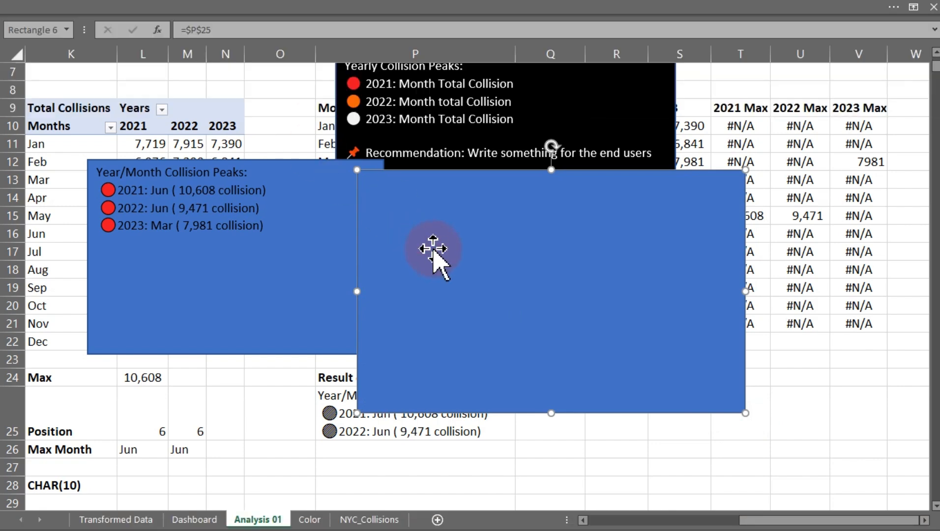
{"action": "type", "text": "D"}
{"action": "key", "text": "Escape"}
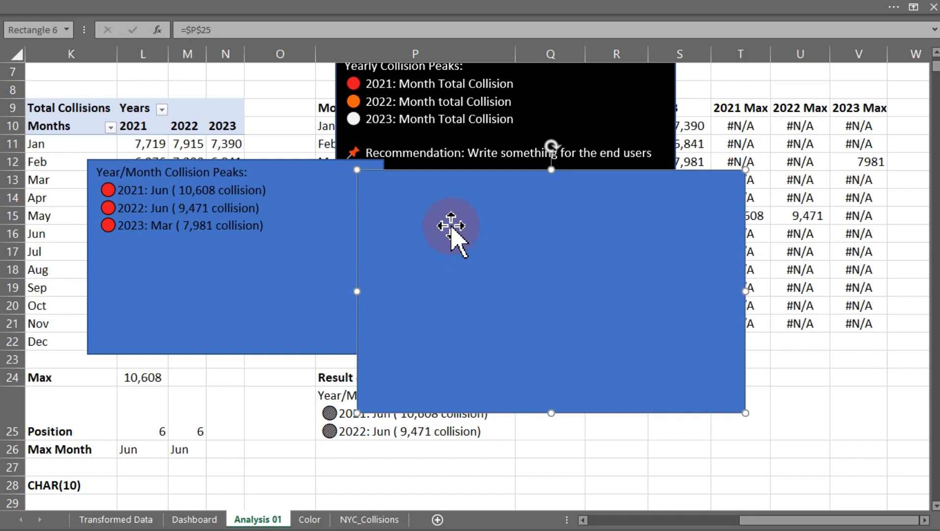
{"action": "type", "text": "D"}
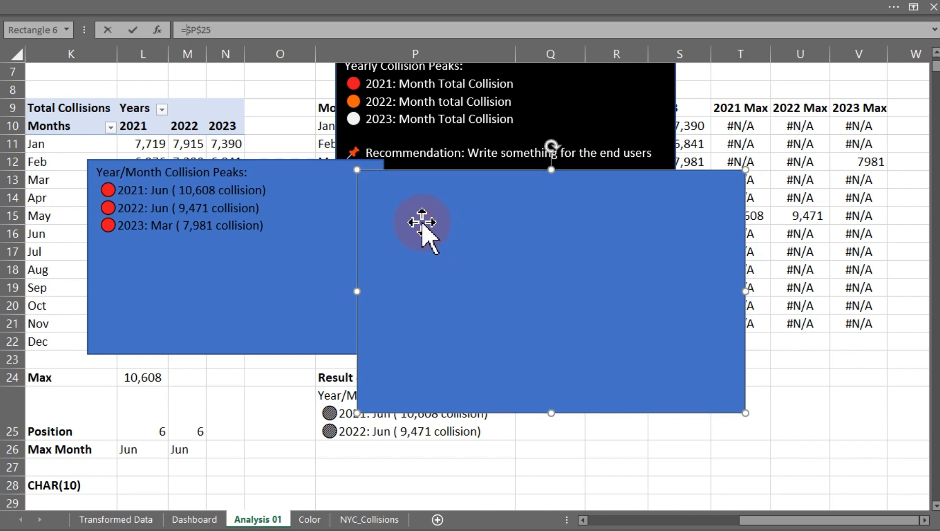
{"action": "type", "text": "ddfd"}
{"action": "key", "text": "Return"}
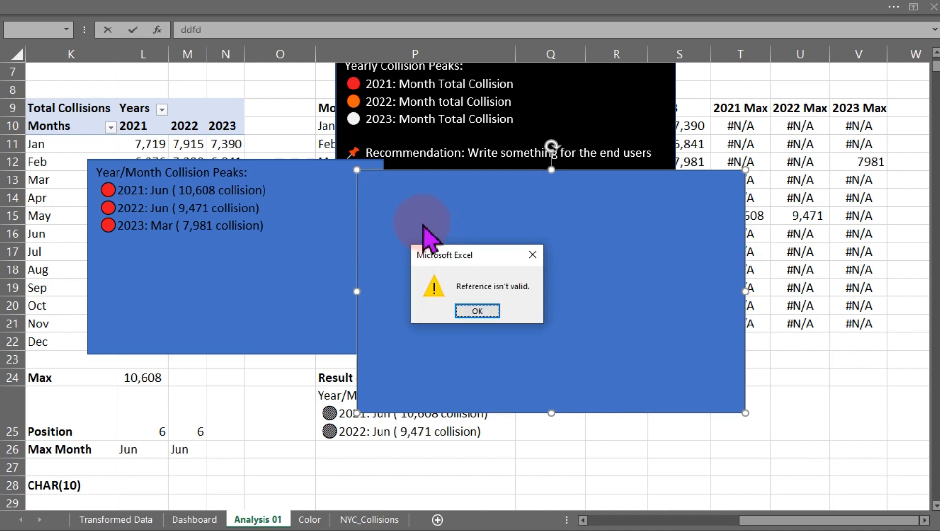
{"action": "left_click", "coordinate": [532, 254]}
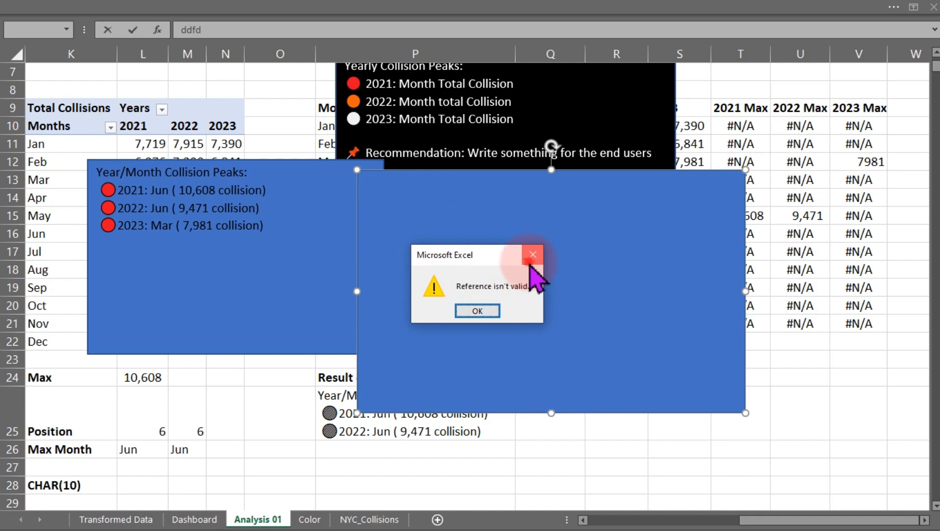
{"action": "left_click", "coordinate": [732, 448]}
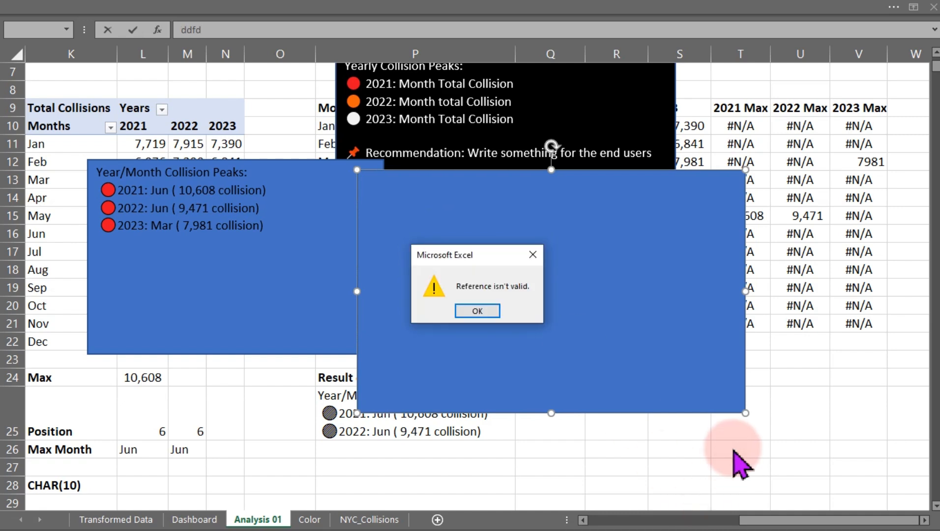
{"action": "left_click", "coordinate": [493, 314]}
{"action": "left_click", "coordinate": [615, 406]}
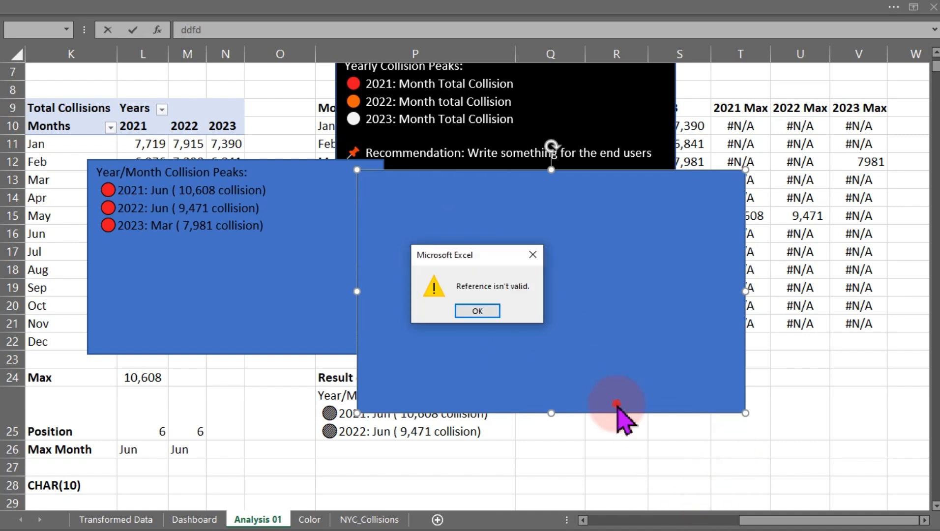
{"action": "left_click", "coordinate": [484, 310]}
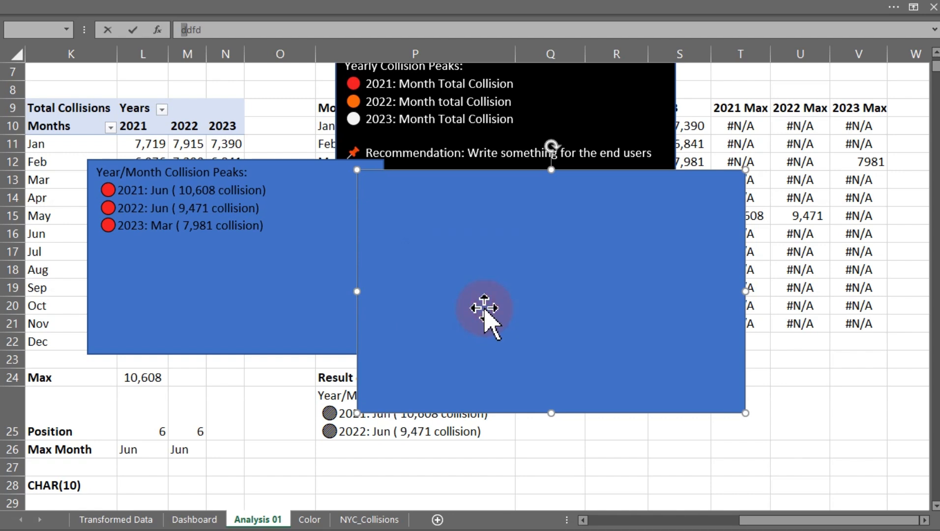
{"action": "key", "text": "Escape"}
{"action": "key", "text": "Escape"}
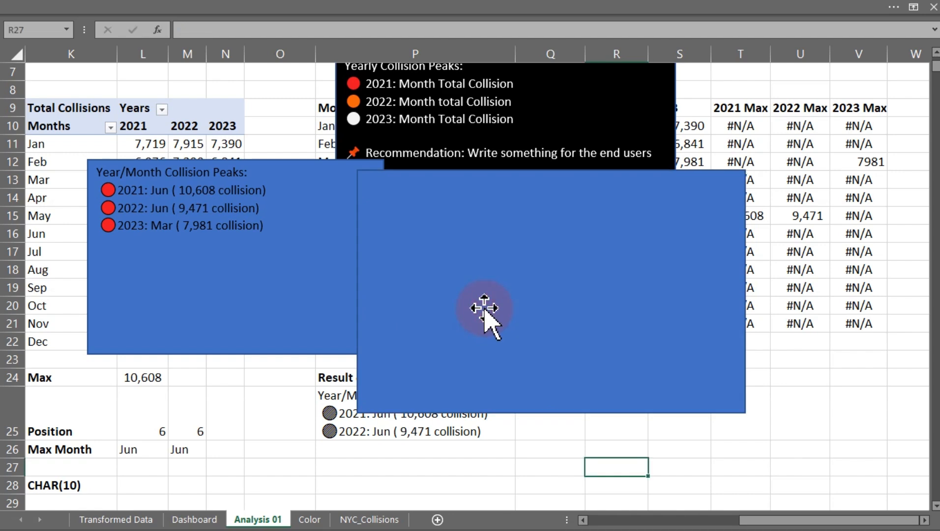
{"action": "left_click", "coordinate": [524, 296]}
{"action": "type", "text": "dfd"}
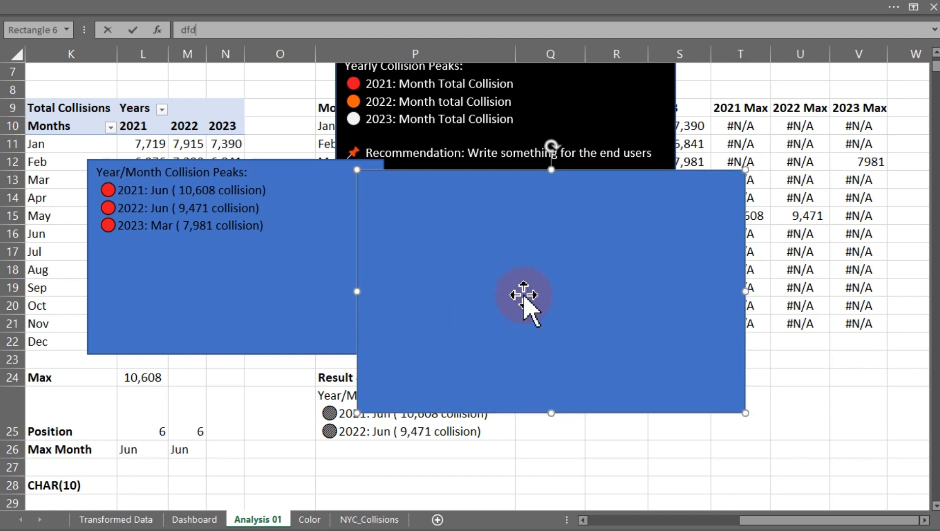
{"action": "key", "text": "Return"}
{"action": "key", "text": "Return"}
{"action": "left_click", "coordinate": [833, 401]}
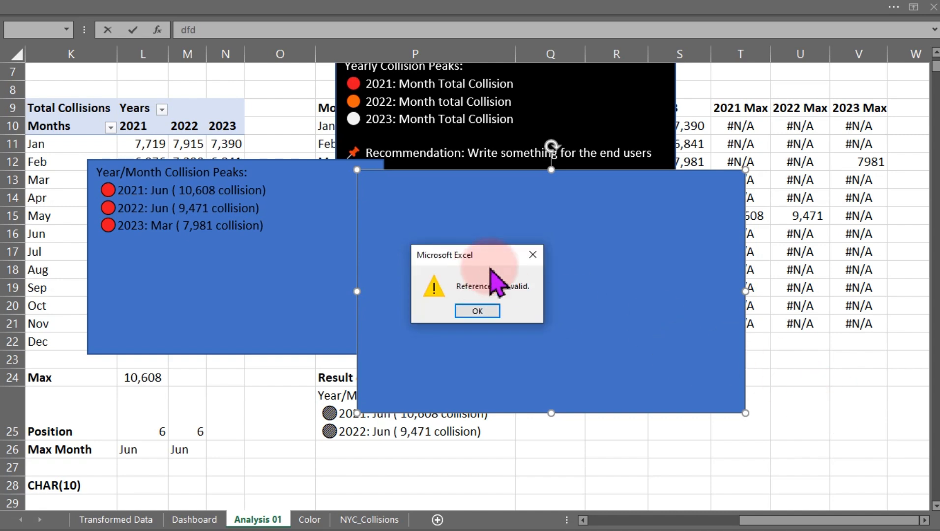
{"action": "left_click", "coordinate": [535, 256]}
{"action": "left_click", "coordinate": [761, 479]}
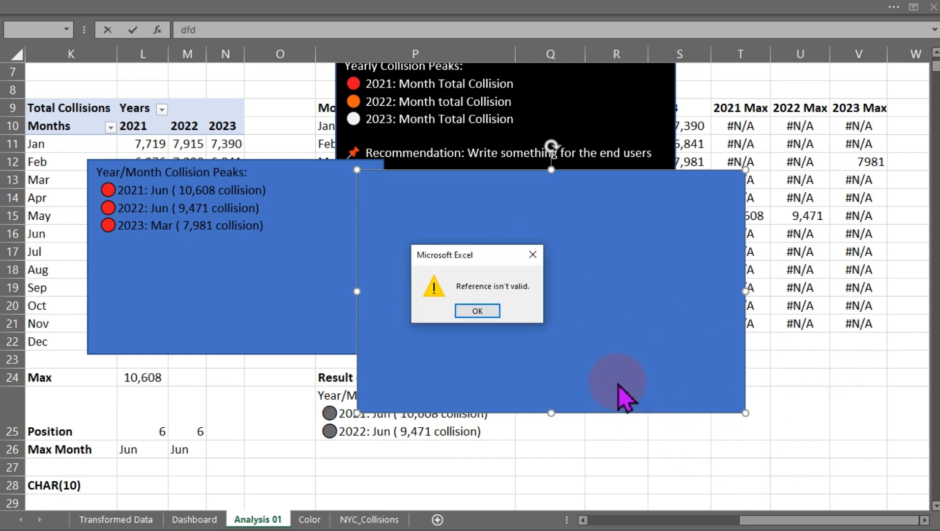
{"action": "left_click", "coordinate": [489, 312]}
{"action": "key", "text": "Escape"}
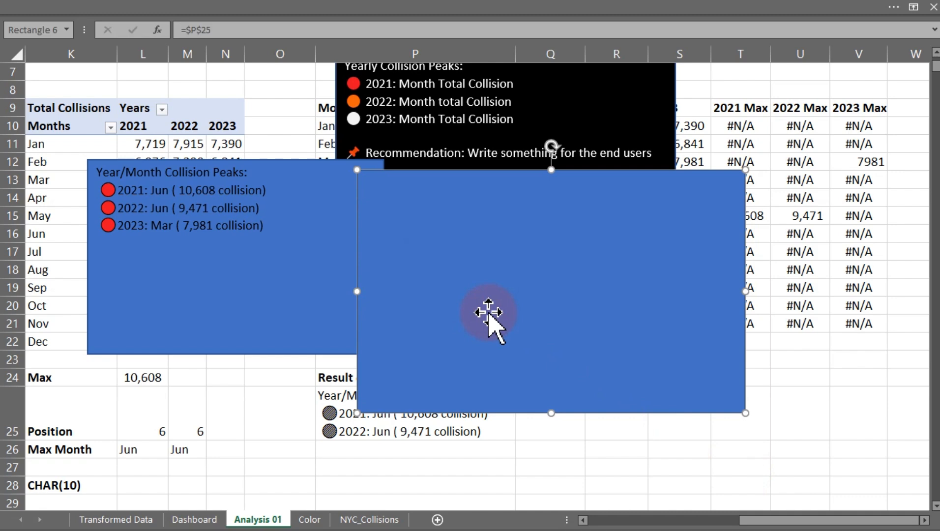
{"action": "key", "text": "Escape"}
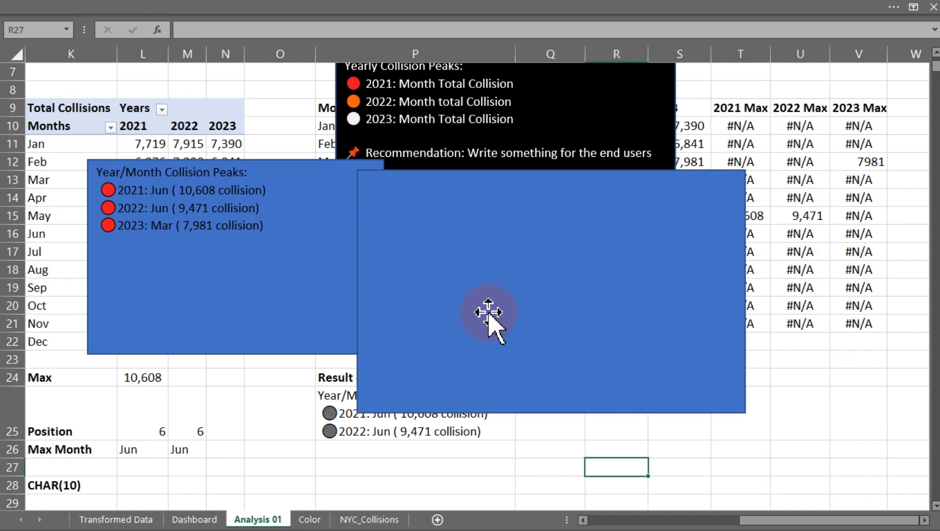
Remove the =$P$25 cell link from the duplicated rectangle.
{"action": "left_click", "coordinate": [488, 311]}
{"action": "left_click", "coordinate": [238, 31]}
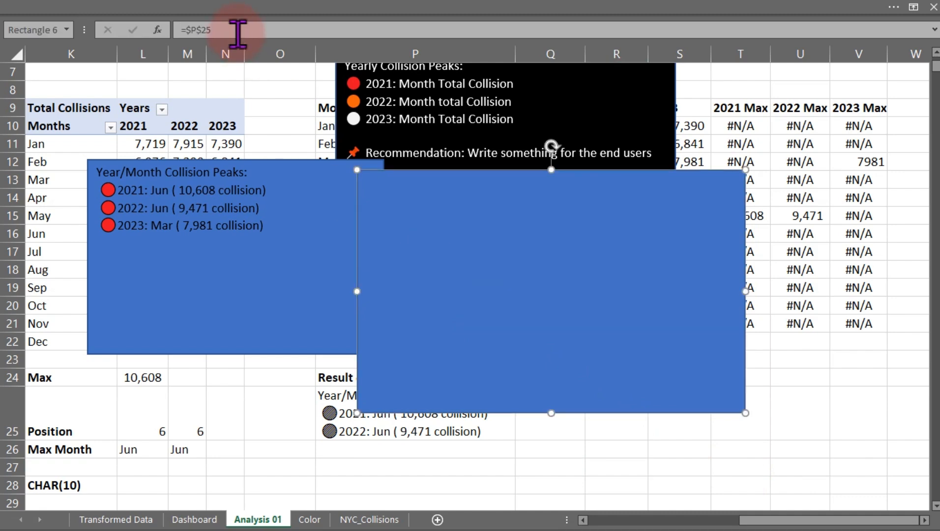
{"action": "key", "text": "BackSpace"}
{"action": "key", "text": "BackSpace"}
{"action": "key", "text": "BackSpace"}
{"action": "key", "text": "BackSpace"}
{"action": "key", "text": "BackSpace"}
{"action": "key", "text": "BackSpace"}
{"action": "key", "text": "Return"}
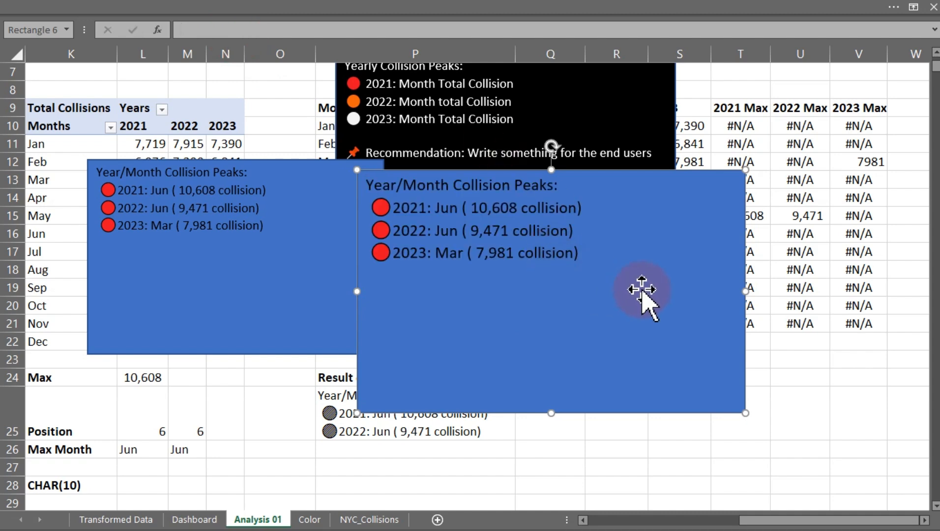
Replace the duplicated rectangle's text with 'Deploy targetd enforcement'.
{"action": "double_click", "coordinate": [574, 252]}
{"action": "left_click_drag", "start_coordinate": [502, 234], "coordinate": [386, 194]}
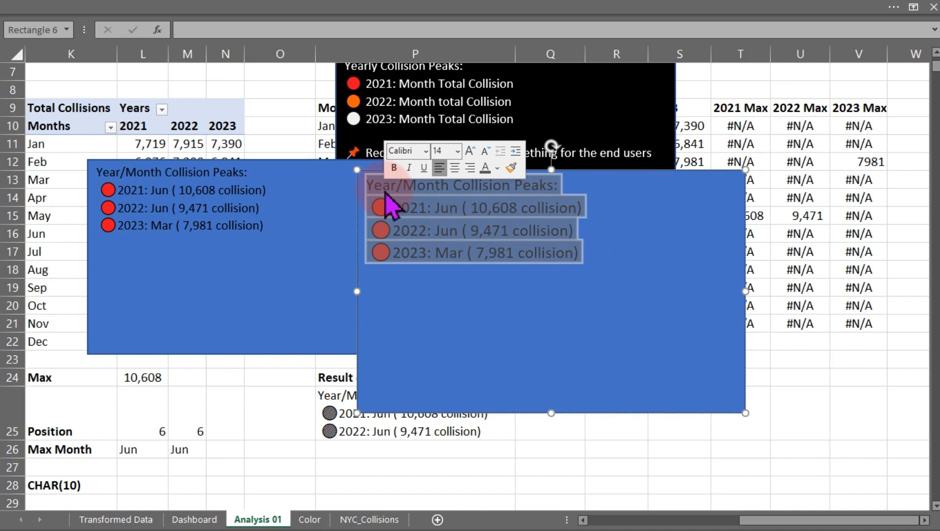
{"action": "type", "text": "df"}
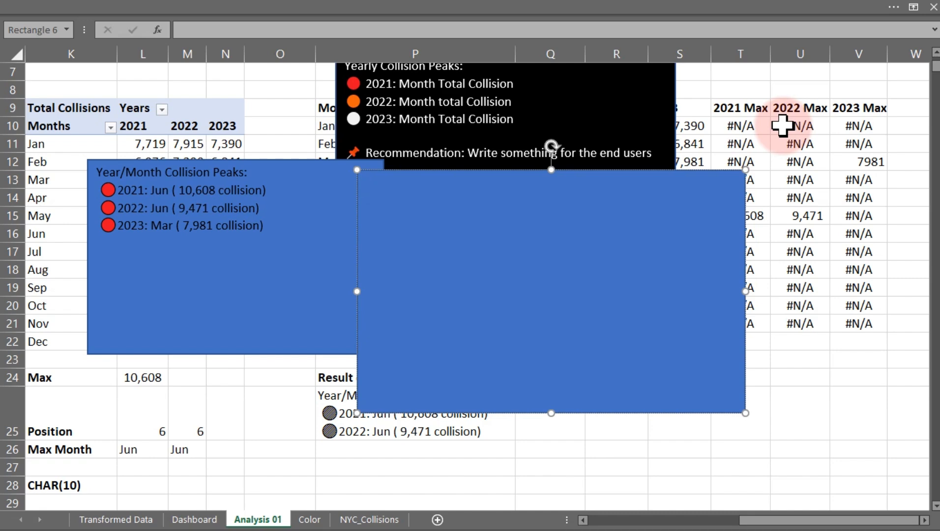
{"action": "type", "text": "Deploy targetd "}
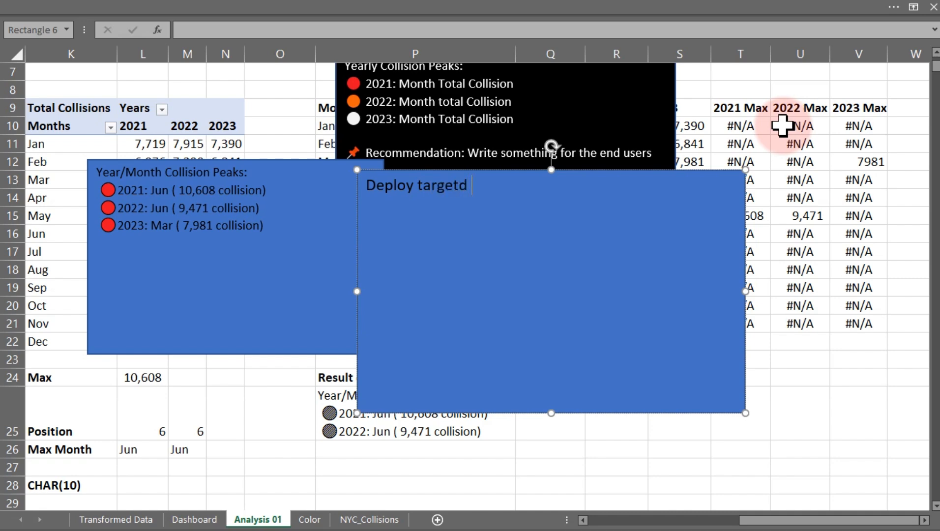
{"action": "type", "text": "enform"}
{"action": "key", "text": "BackSpace"}
{"action": "type", "text": "cement"}
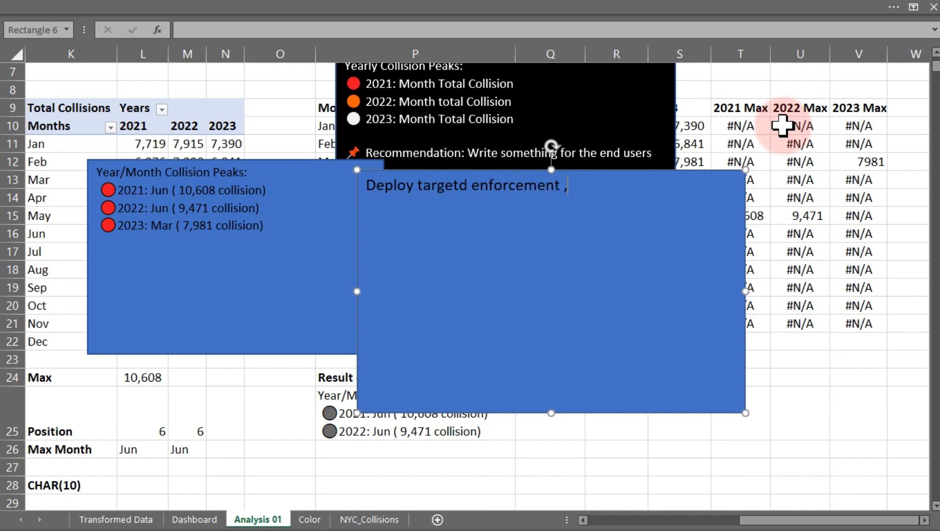
{"action": "type", "text": " , improve road "}
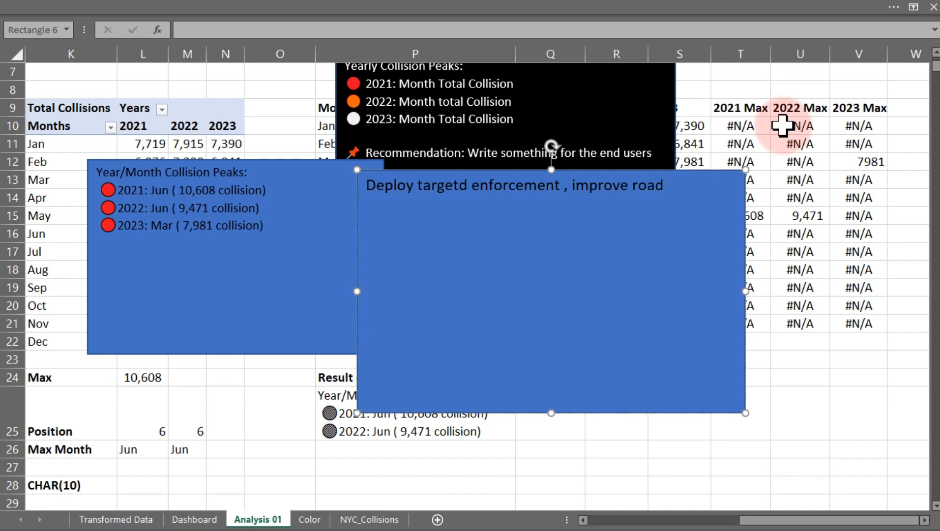
{"action": "type", "text": "signage, and ru"}
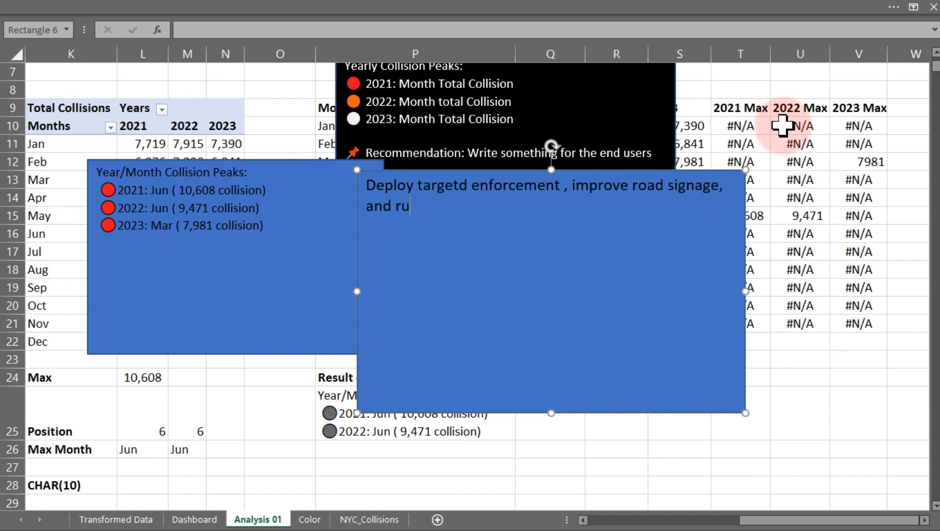
{"action": "type", "text": "n publickawar"}
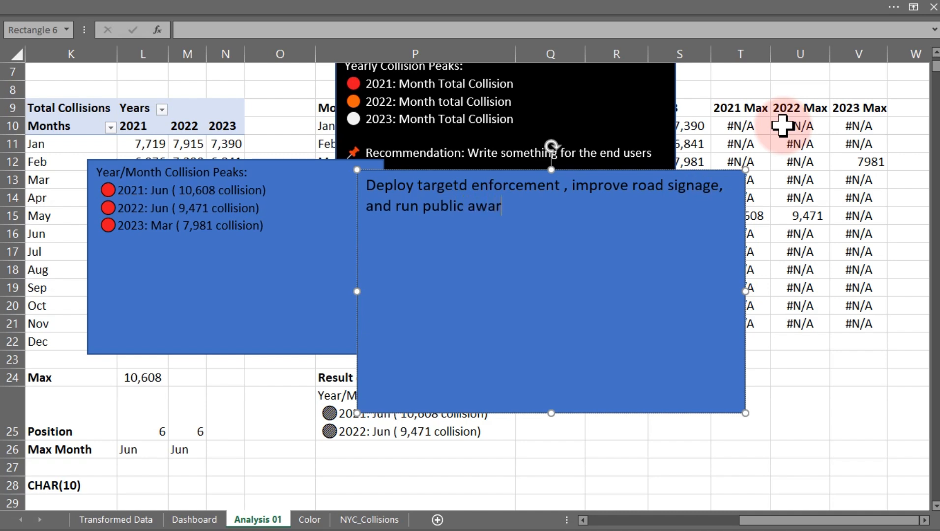
{"action": "type", "text": "eness campaings "}
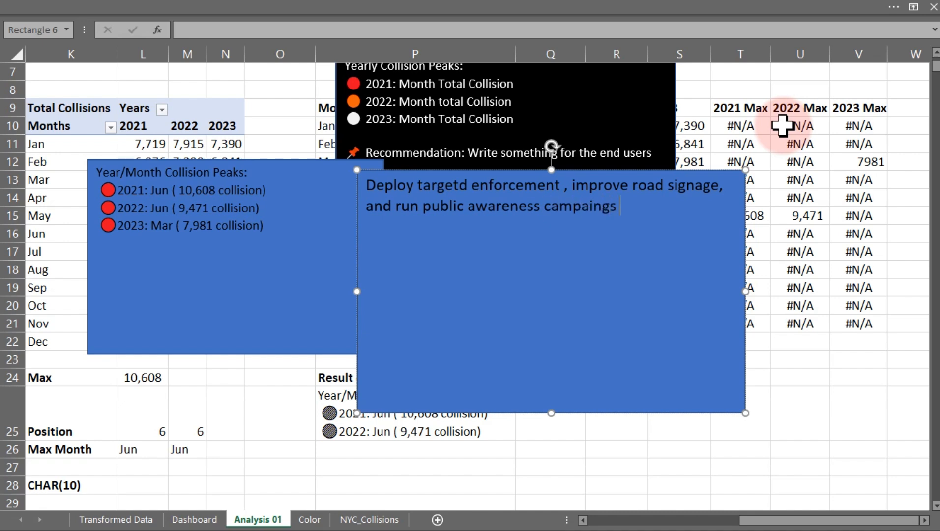
{"action": "type", "text": "during th"}
Extend the text with ', improve road signage, and run public awareness campaings during peak collision month'.
{"action": "key", "text": "BackSpace"}
{"action": "type", "text": "peak"}
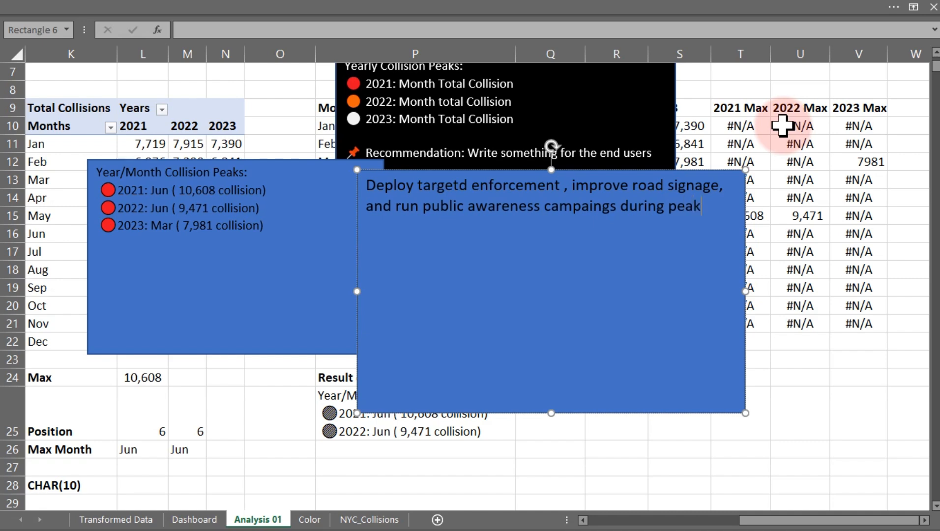
{"action": "type", "text": " collision months"}
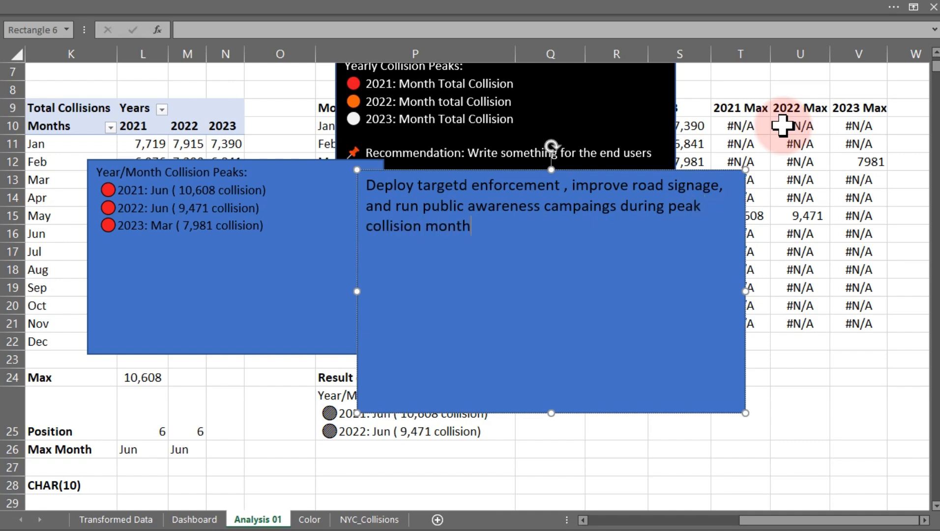
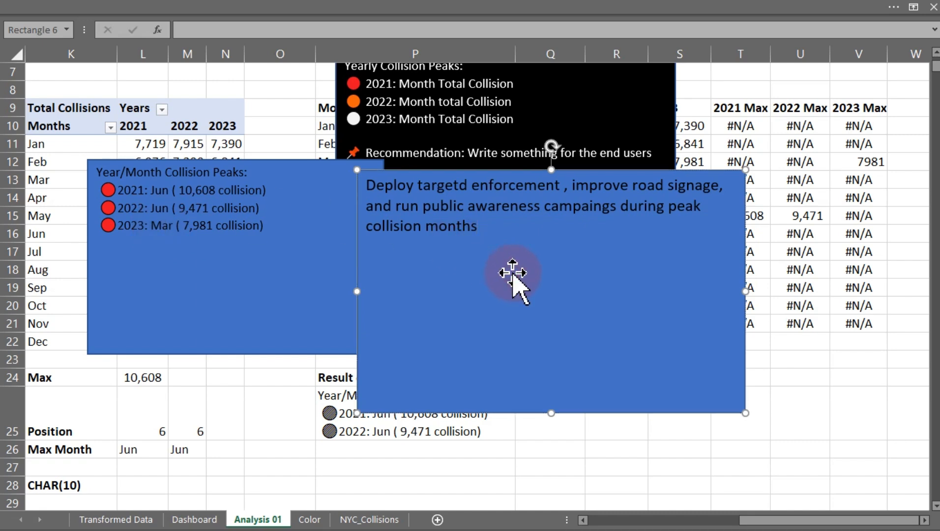
Move the duplicated rectangle to the right and delete all of its text.
{"action": "left_click_drag", "start_coordinate": [513, 274], "coordinate": [645, 282]}
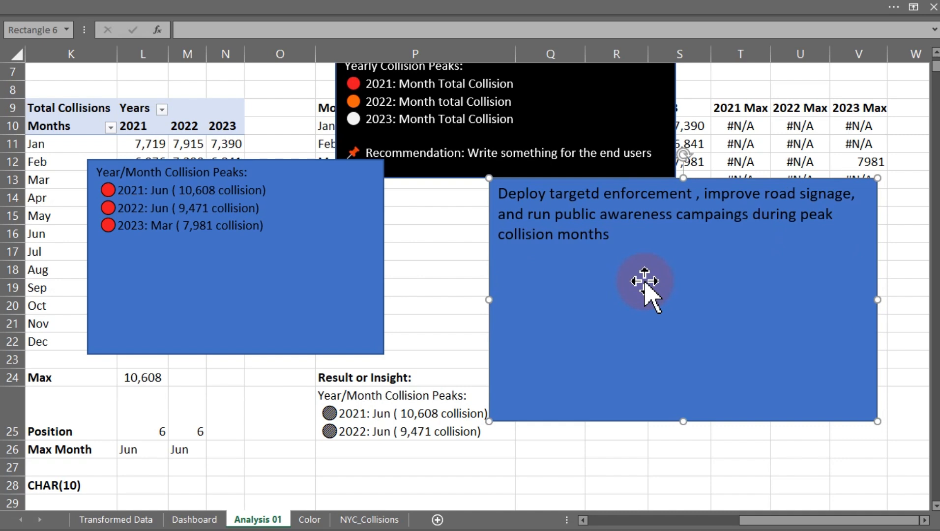
{"action": "left_click", "coordinate": [322, 285]}
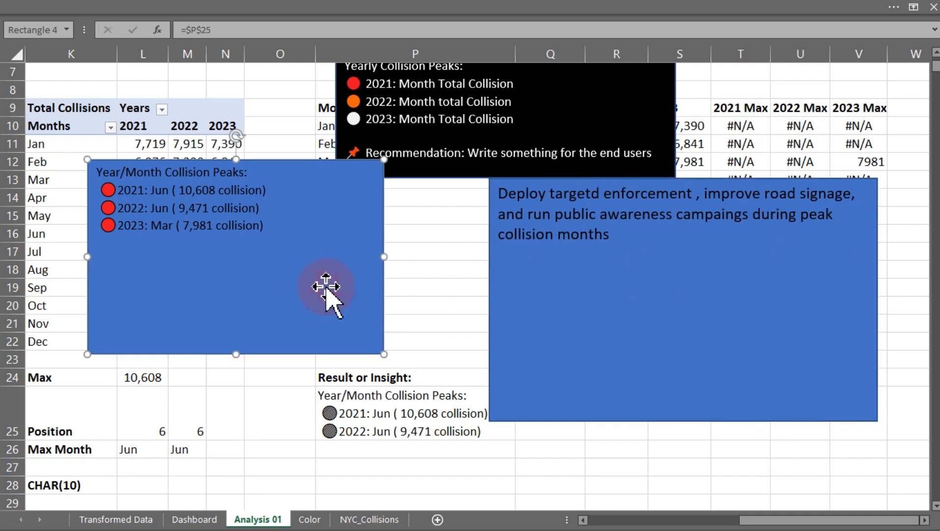
{"action": "left_click_drag", "start_coordinate": [611, 235], "coordinate": [494, 188]}
{"action": "key", "text": "ctrl+c"}
{"action": "key", "text": "Delete"}
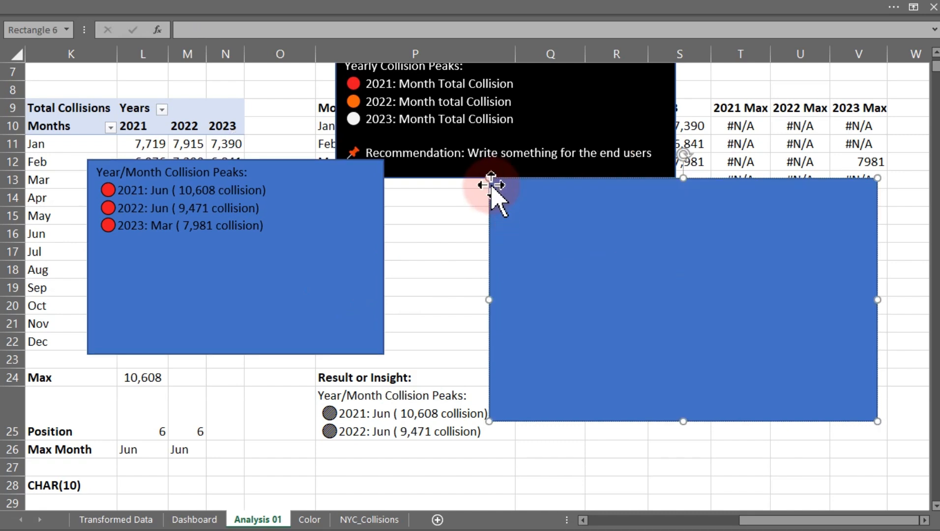
Enter a bold 'Recommendation:' label in cell P27.
{"action": "left_click", "coordinate": [347, 470]}
{"action": "type", "text": "Re"}
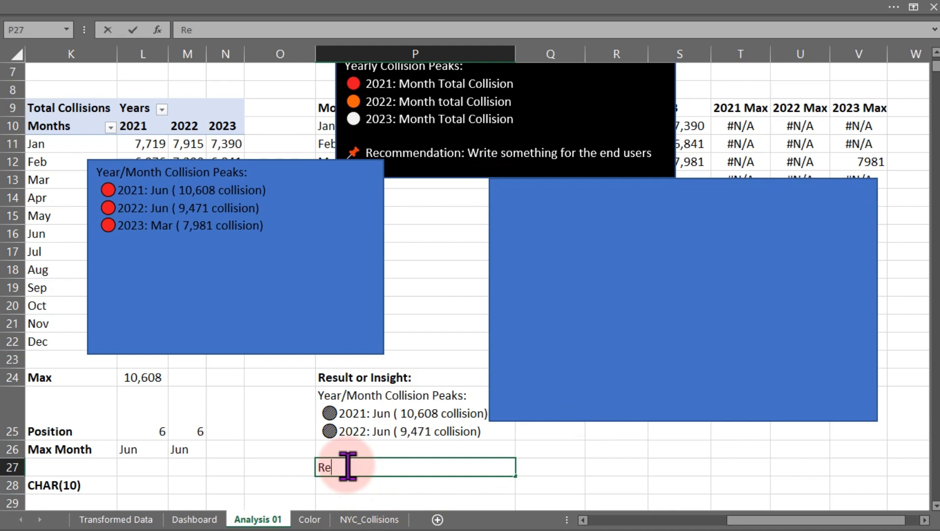
{"action": "type", "text": "comme"}
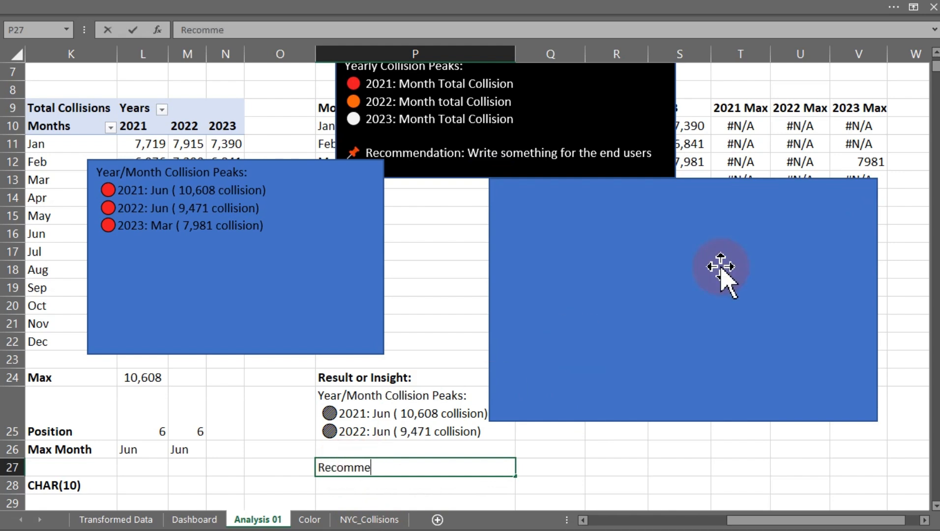
{"action": "type", "text": "ndation"}
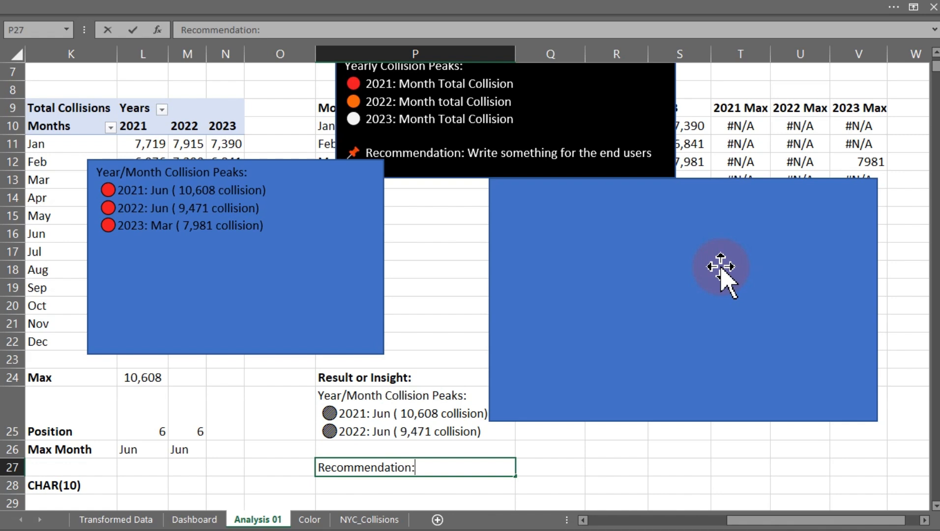
{"action": "type", "text": ":"}
{"action": "key", "text": "ctrl+Return"}
{"action": "key", "text": "ctrl+b"}
{"action": "key", "text": "Return"}
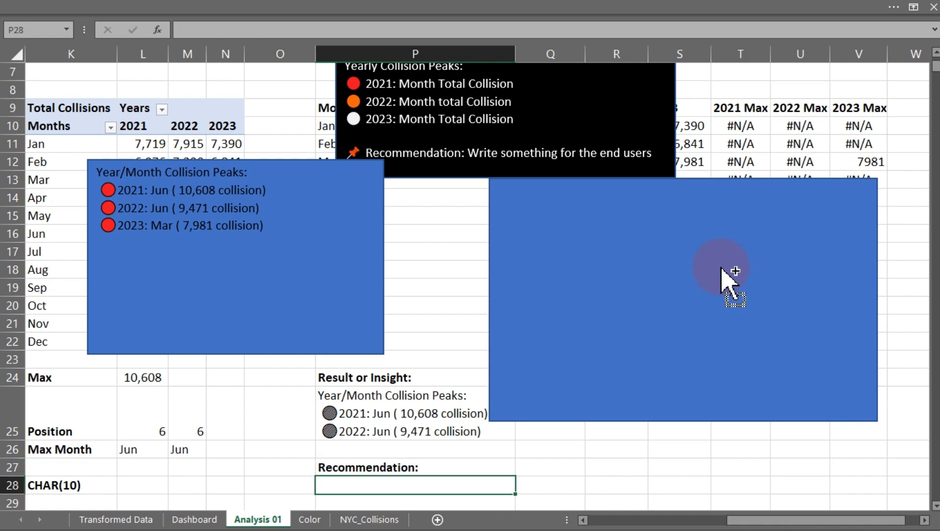
Paste the recommendation text into cell P28.
{"action": "key", "text": "ctrl+v"}
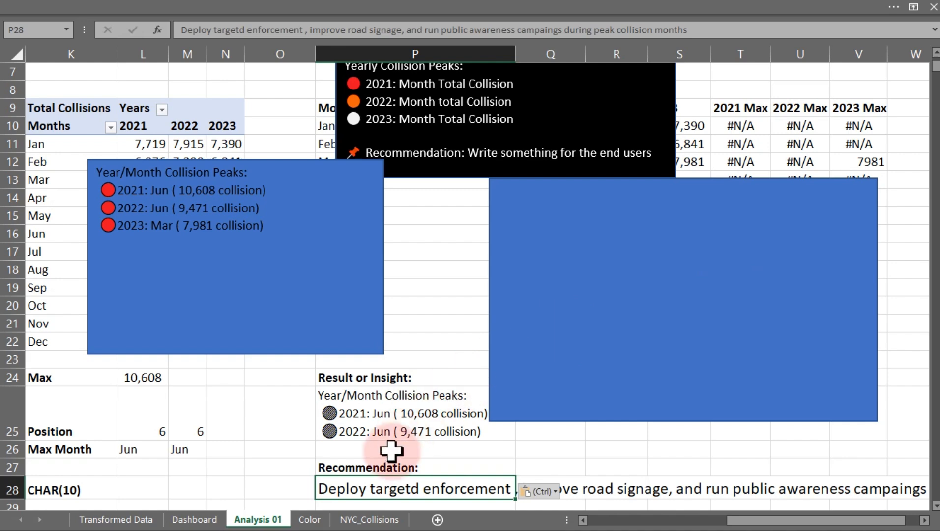
{"action": "left_click", "coordinate": [362, 148]}
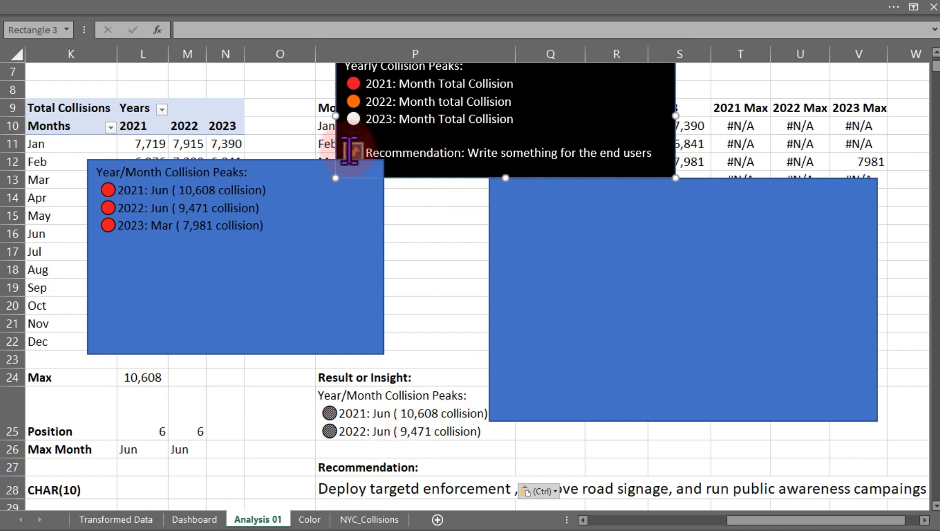
{"action": "double_click", "coordinate": [349, 150]}
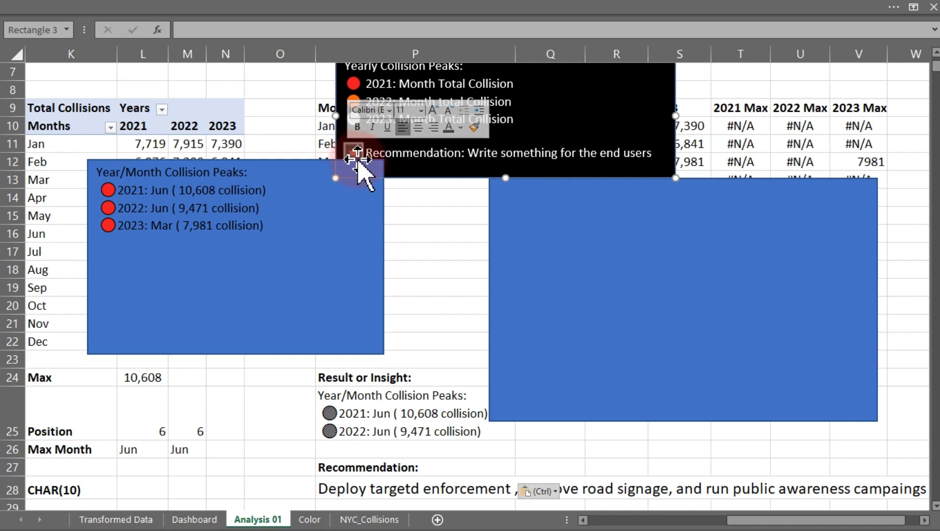
Insert a pushpin emoji before 'during peak collision months' in cell P28's recommendation text.
{"action": "left_click", "coordinate": [328, 492]}
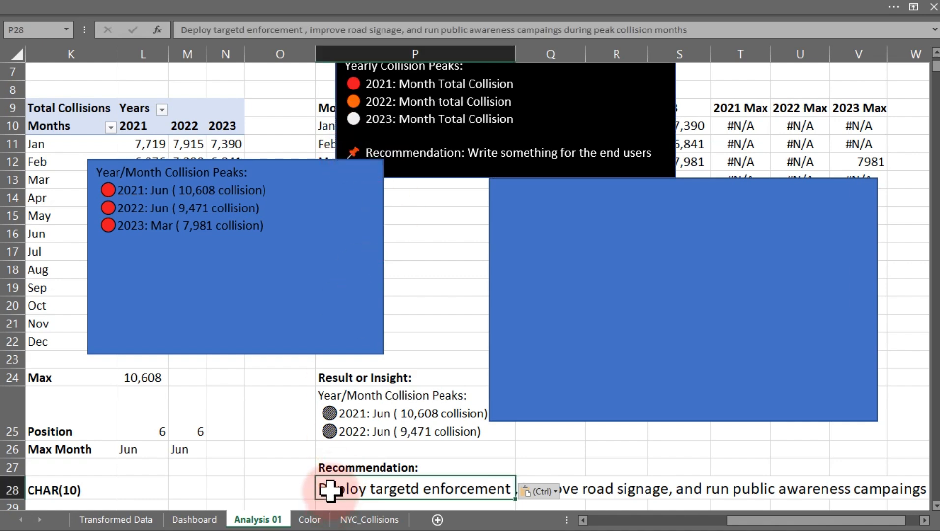
{"action": "double_click", "coordinate": [327, 493]}
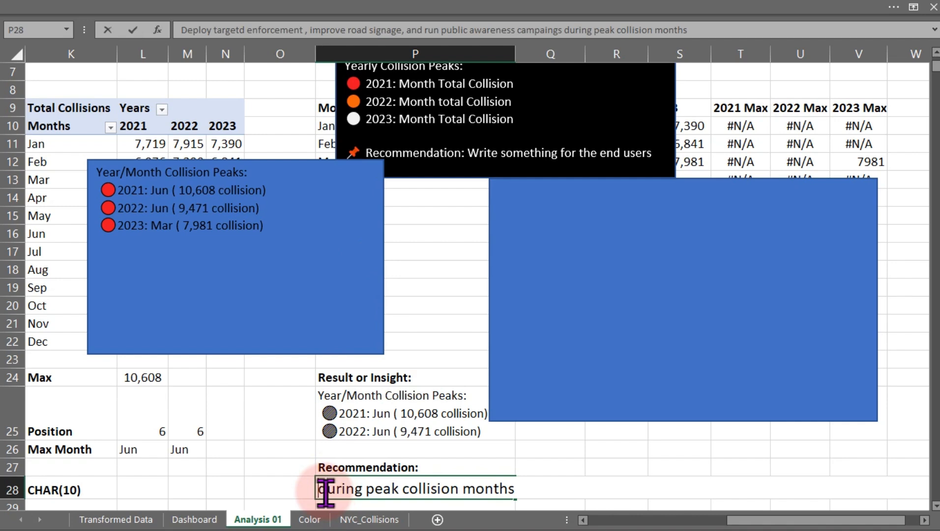
{"action": "key", "text": "super+period"}
{"action": "mouse_move", "coordinate": [550, 324]}
{"action": "left_mouse_down"}
{"action": "mouse_move", "coordinate": [559, 415]}
{"action": "mouse_move", "coordinate": [550, 319]}
{"action": "left_mouse_up"}
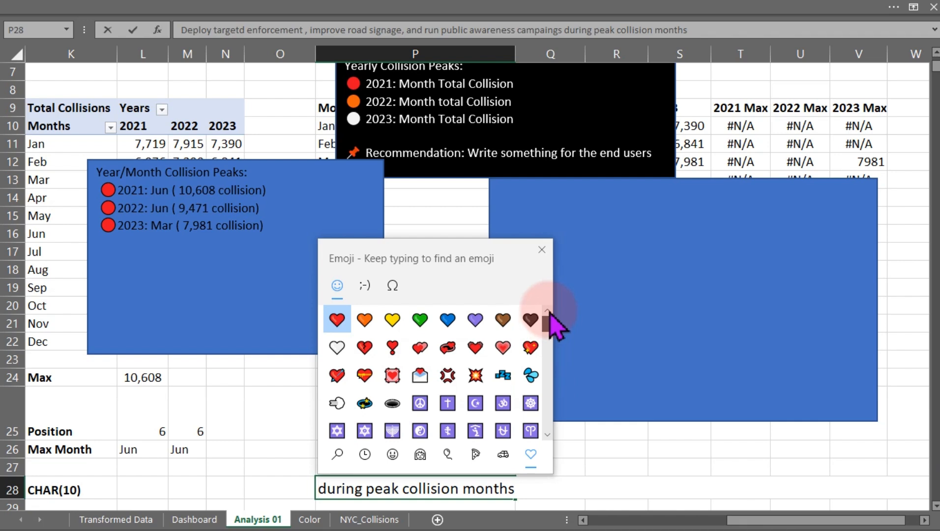
{"action": "left_click", "coordinate": [503, 454]}
{"action": "mouse_move", "coordinate": [547, 330]}
{"action": "left_mouse_down"}
{"action": "mouse_move", "coordinate": [548, 428]}
{"action": "mouse_move", "coordinate": [541, 313]}
{"action": "left_mouse_up"}
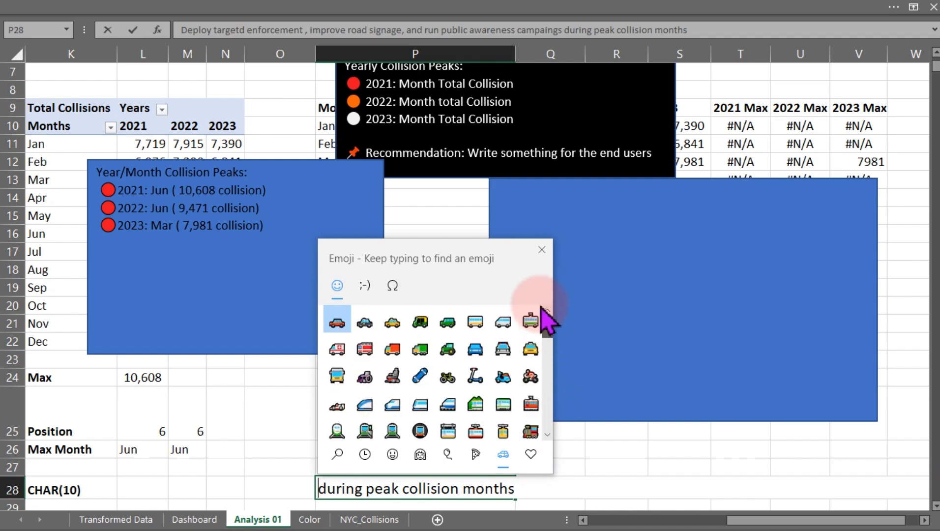
{"action": "left_click", "coordinate": [475, 453]}
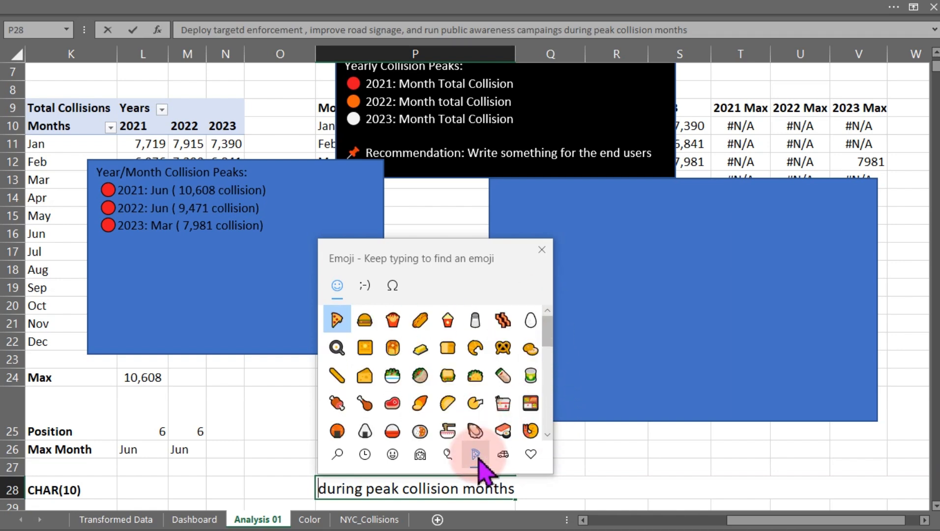
{"action": "left_click_drag", "start_coordinate": [545, 328], "coordinate": [534, 430]}
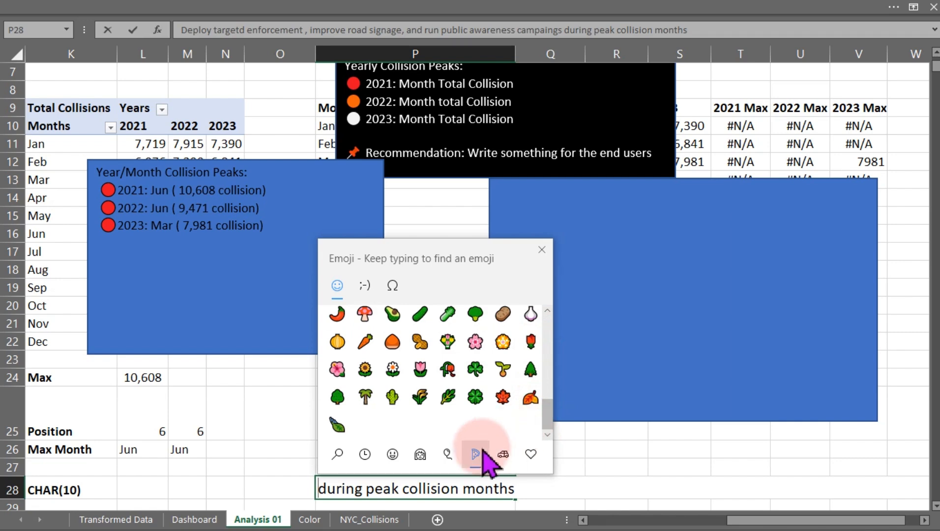
{"action": "left_click", "coordinate": [449, 455]}
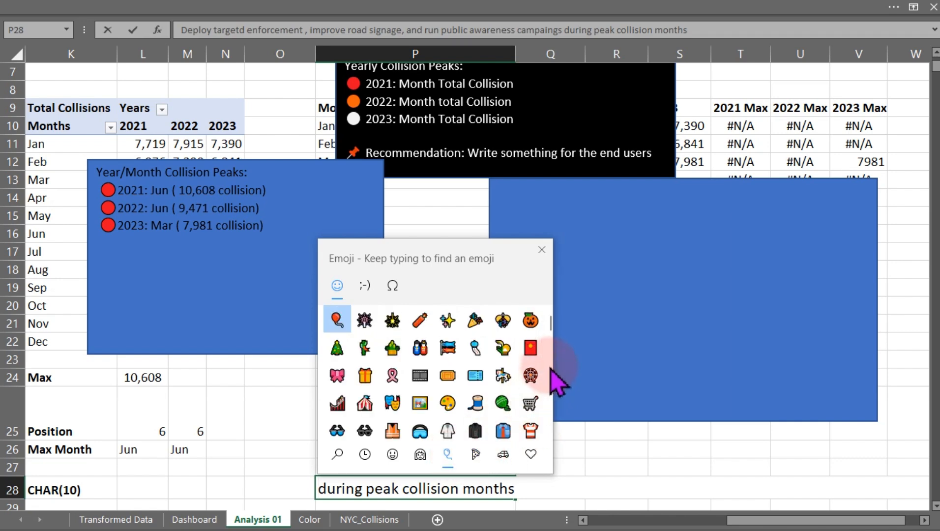
{"action": "scroll", "coordinate": [556, 346], "scroll_direction": "down", "scroll_amount": 5}
{"action": "left_click_drag", "start_coordinate": [550, 359], "coordinate": [553, 427]}
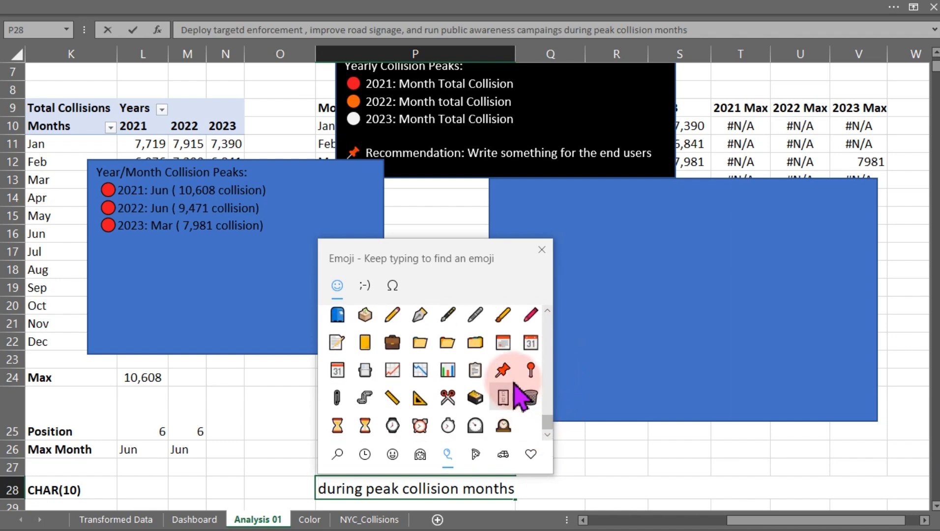
{"action": "left_click", "coordinate": [504, 369]}
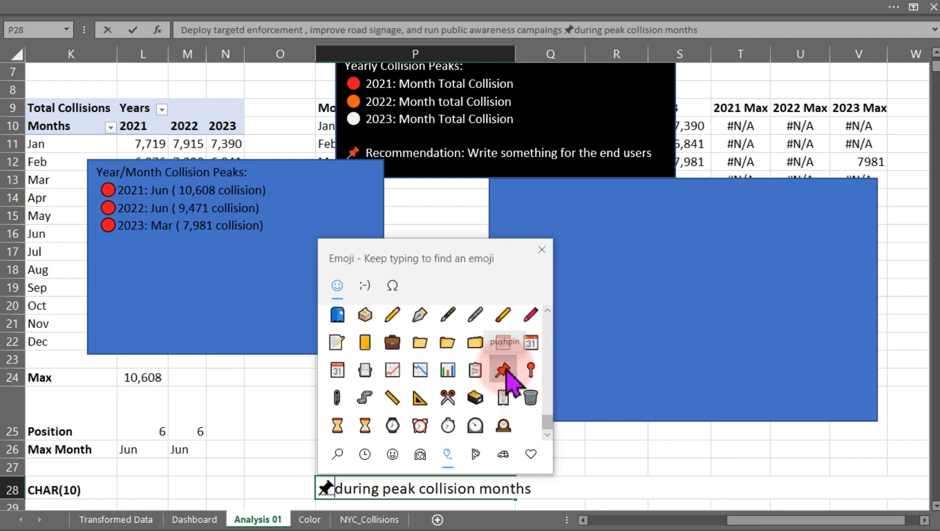
{"action": "left_click", "coordinate": [542, 250]}
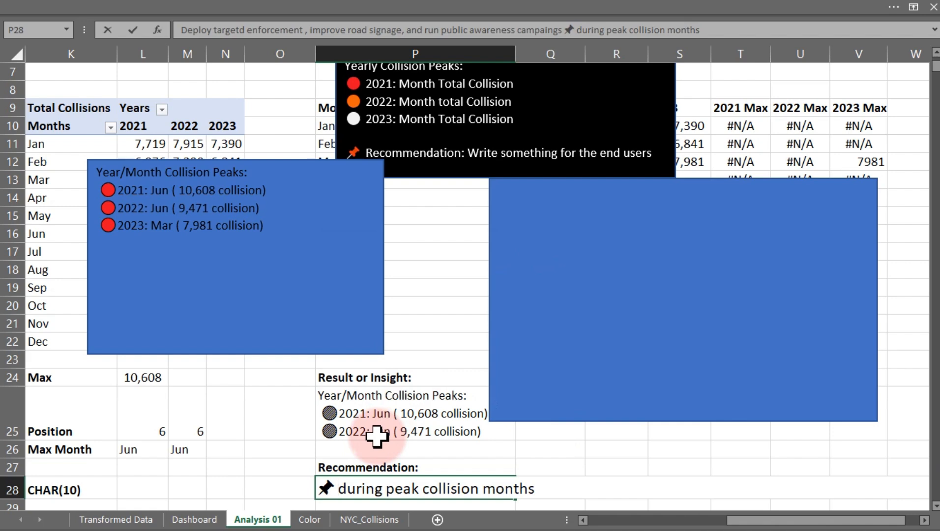
{"action": "key", "text": "Return"}
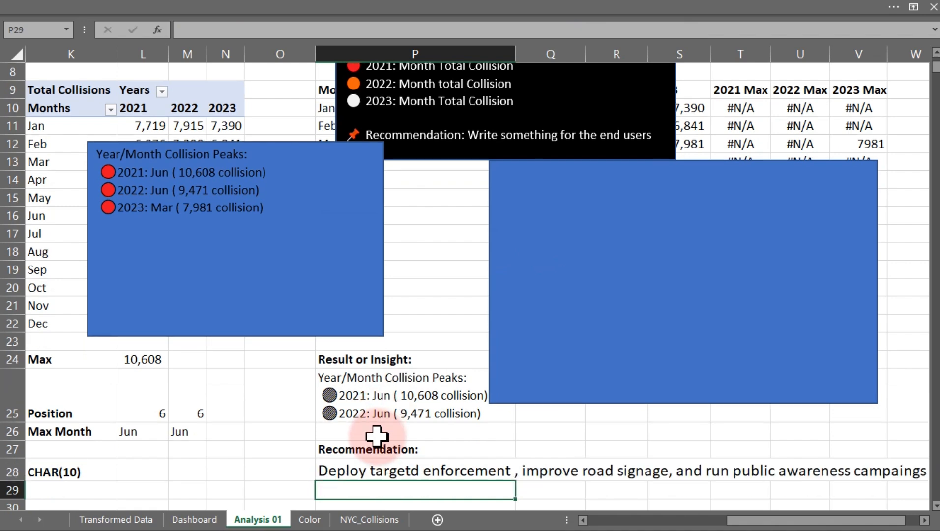
On the Dashboard sheet, draw a text box in the upper-right area of the collision trend chart.
{"action": "left_click", "coordinate": [179, 520]}
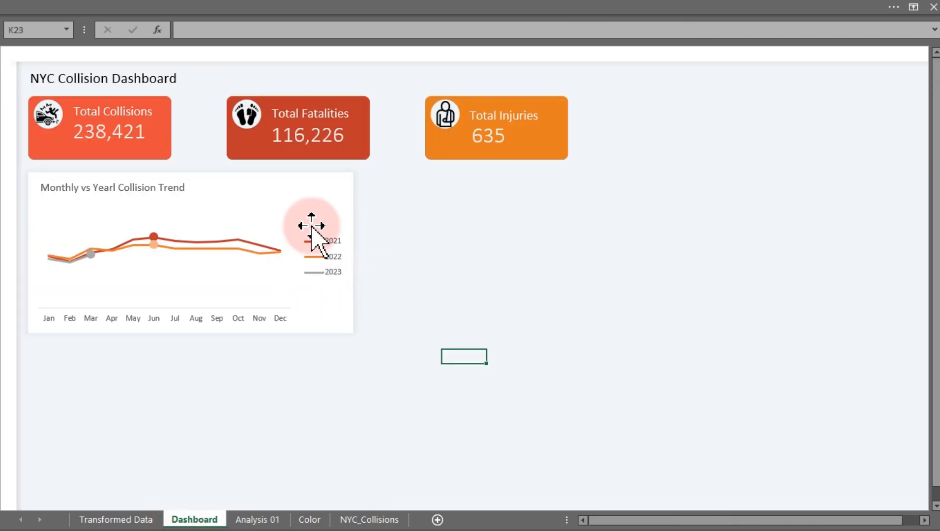
{"action": "left_click", "coordinate": [241, 13]}
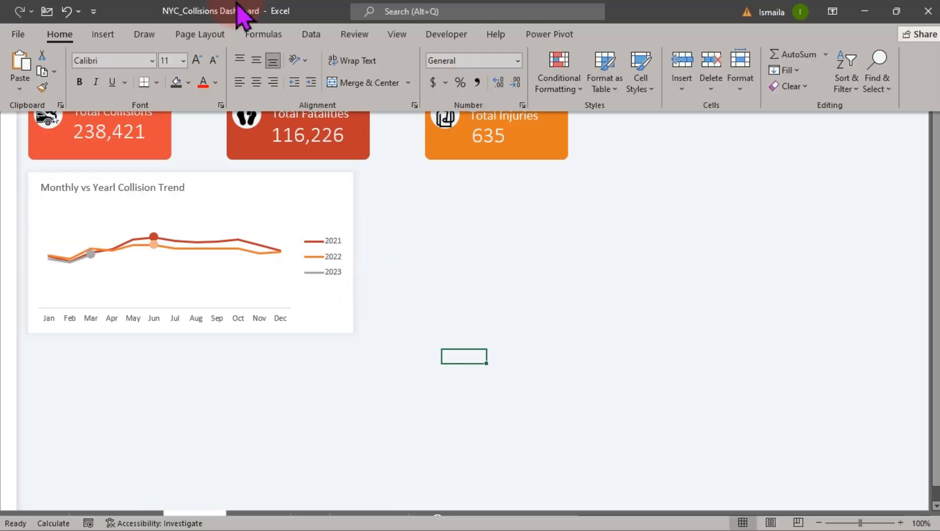
{"action": "left_click", "coordinate": [103, 34]}
{"action": "left_click", "coordinate": [167, 74]}
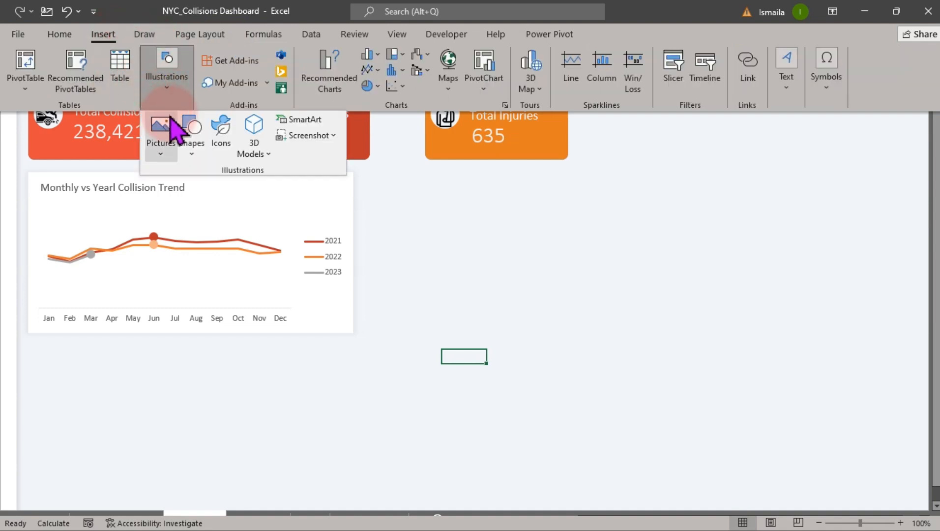
{"action": "left_click", "coordinate": [163, 148]}
{"action": "left_click", "coordinate": [192, 138]}
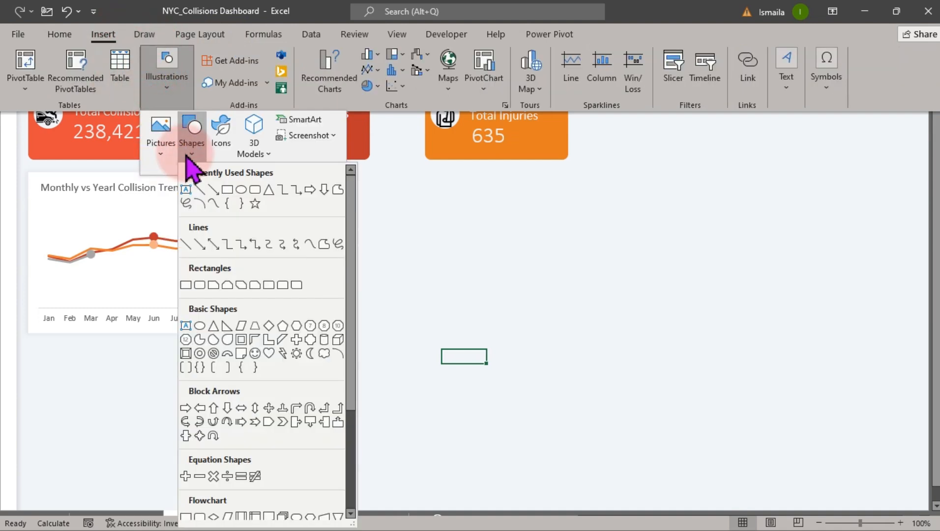
{"action": "left_click", "coordinate": [188, 190]}
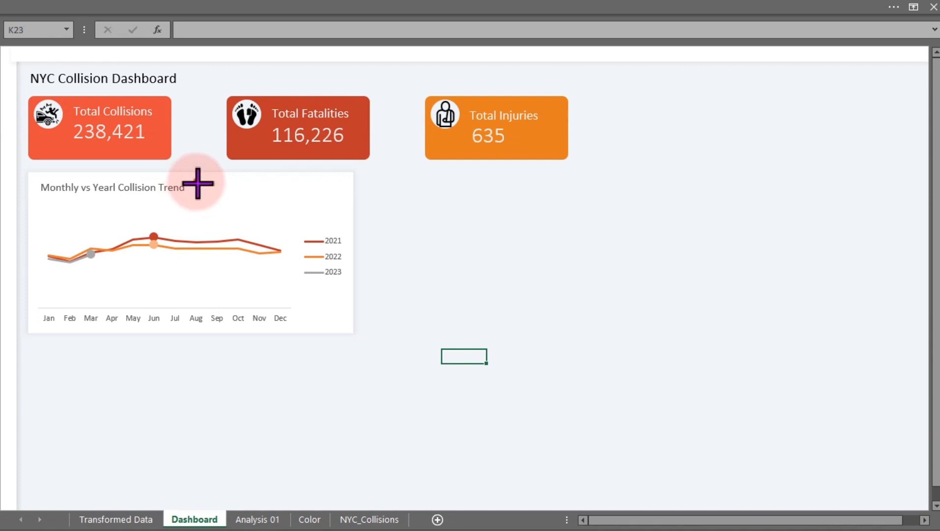
{"action": "left_click_drag", "start_coordinate": [196, 182], "coordinate": [339, 226]}
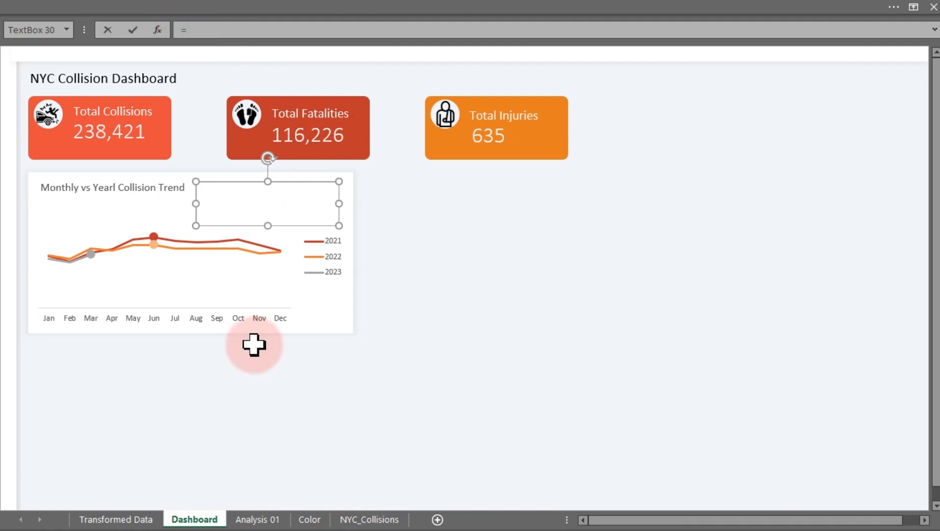
Link the text box to cell P25 on the Analysis 01 sheet.
{"action": "left_click", "coordinate": [253, 521]}
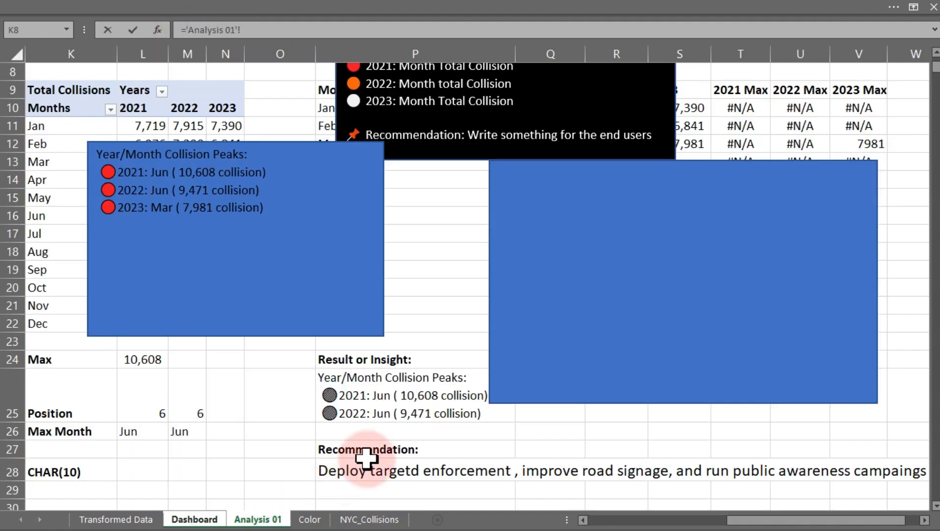
{"action": "left_click", "coordinate": [333, 378]}
{"action": "key", "text": "Return"}
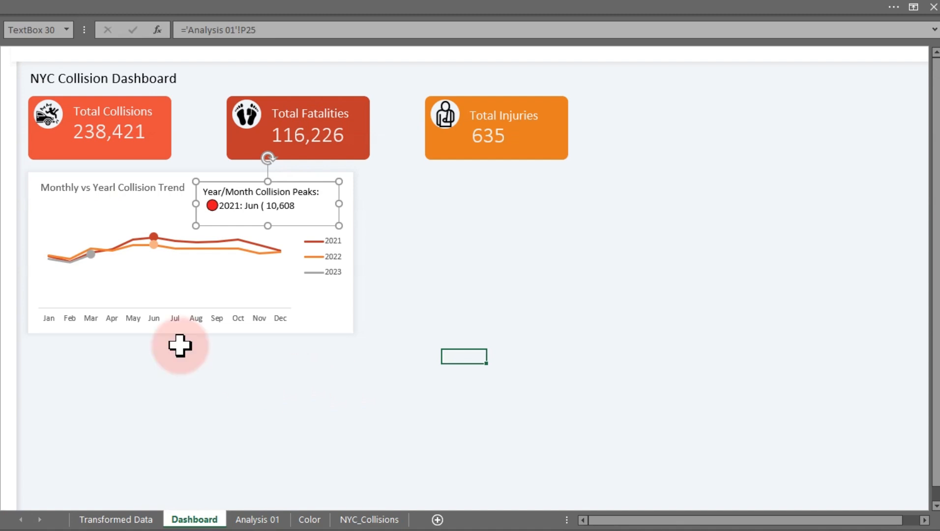
Shrink the chart's plot area from the top to make room for the text box.
{"action": "left_click", "coordinate": [258, 276]}
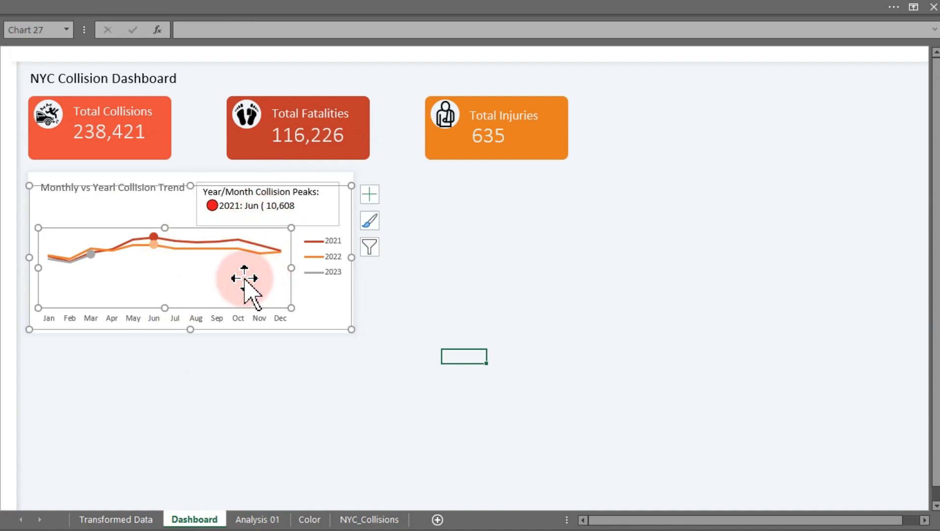
{"action": "left_click_drag", "start_coordinate": [165, 228], "coordinate": [165, 236]}
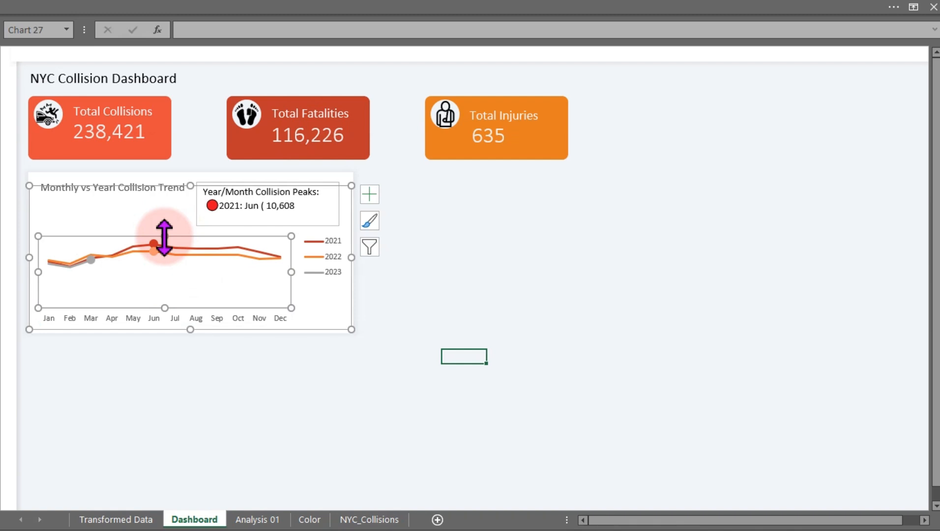
{"action": "left_click", "coordinate": [246, 181]}
{"action": "left_click", "coordinate": [462, 216]}
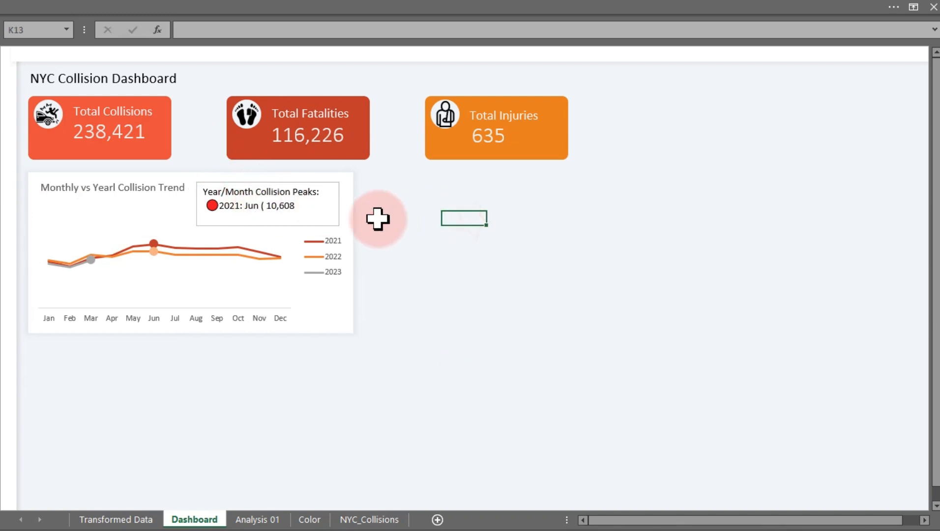
Nudge the text box and stretch it downward so both year lines show.
{"action": "left_click", "coordinate": [327, 211]}
{"action": "mouse_move", "coordinate": [326, 208]}
{"action": "left_mouse_down"}
{"action": "mouse_move", "coordinate": [315, 208]}
{"action": "mouse_move", "coordinate": [335, 202]}
{"action": "left_mouse_up"}
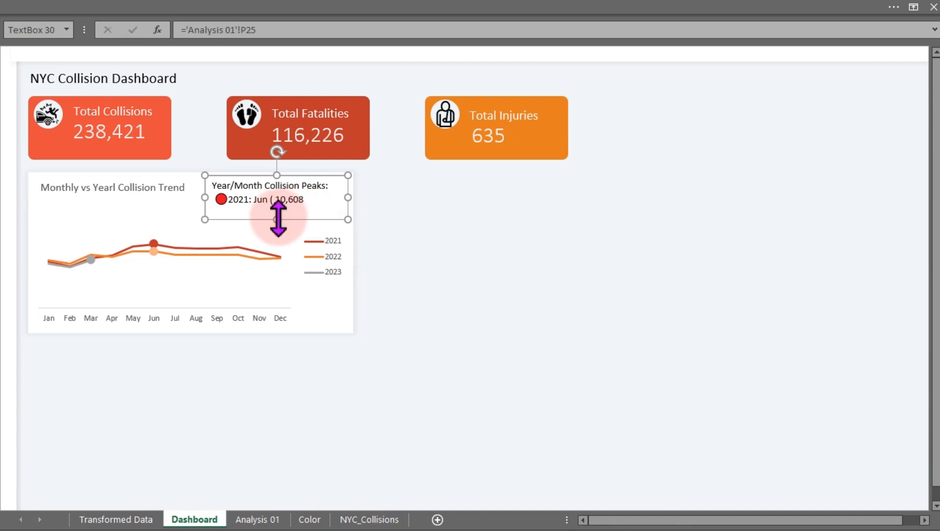
{"action": "left_click_drag", "start_coordinate": [277, 219], "coordinate": [277, 237]}
Move the chart legend lower, below the text box.
{"action": "left_click", "coordinate": [322, 264]}
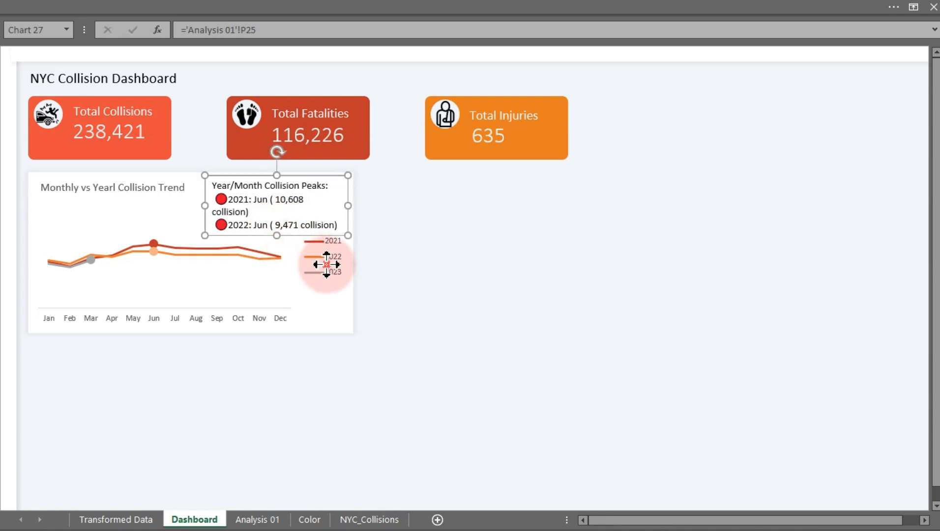
{"action": "left_click_drag", "start_coordinate": [326, 265], "coordinate": [329, 295]}
{"action": "left_click", "coordinate": [420, 260]}
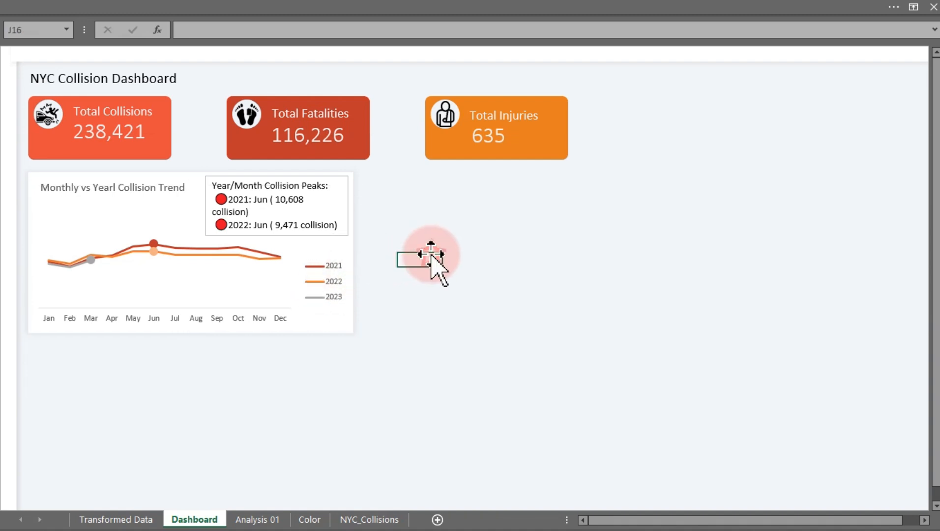
Resize the insight text box taller and wider so all three year lines fit.
{"action": "left_click", "coordinate": [278, 216]}
{"action": "left_click_drag", "start_coordinate": [277, 236], "coordinate": [275, 248]}
{"action": "left_click_drag", "start_coordinate": [206, 212], "coordinate": [197, 213]}
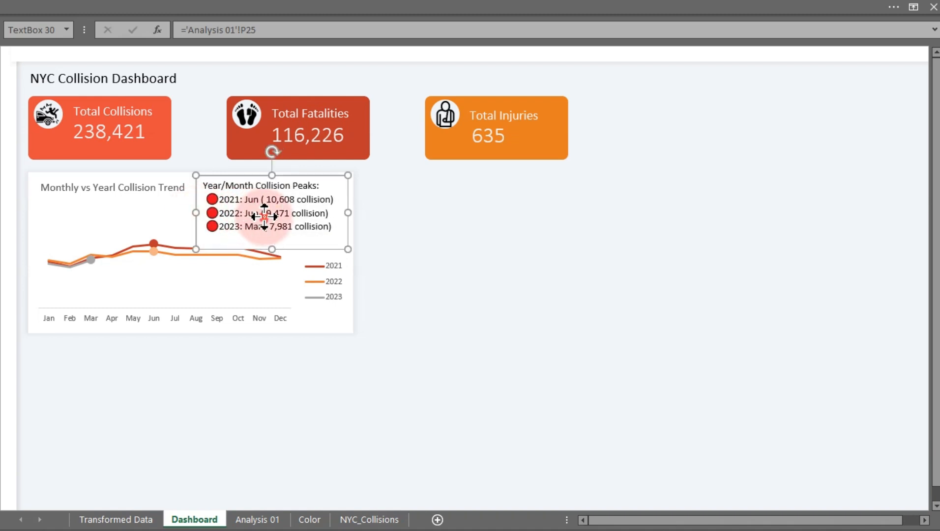
Decrease the text box font size to 10.5 and shift the box slightly right.
{"action": "left_click", "coordinate": [117, 5]}
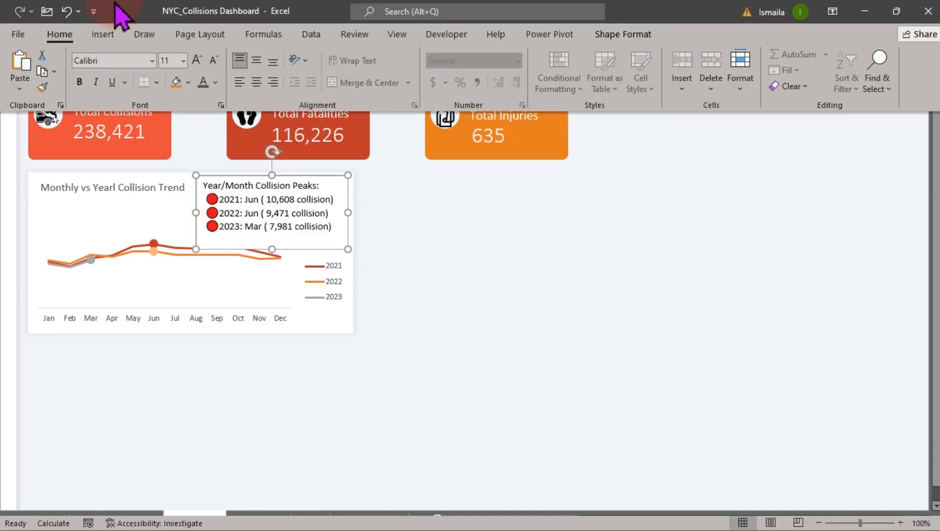
{"action": "left_click", "coordinate": [211, 59]}
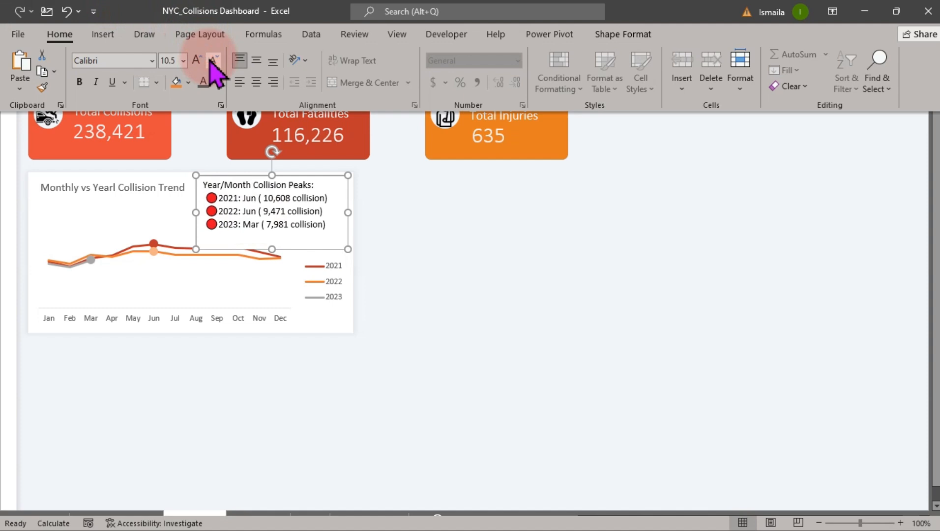
{"action": "left_click", "coordinate": [265, 202]}
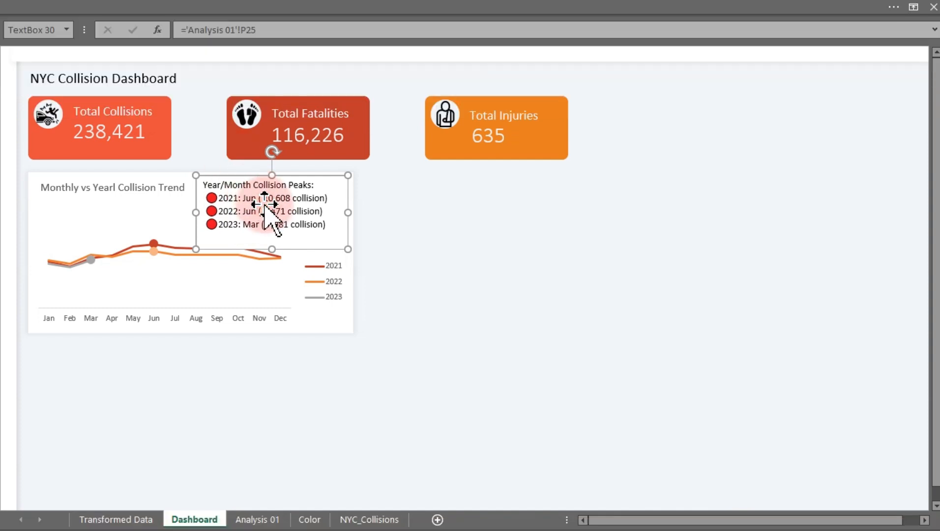
{"action": "left_click_drag", "start_coordinate": [265, 203], "coordinate": [272, 202]}
Decrease the text box font size again and set its text colour to a dark gray theme shade.
{"action": "left_click", "coordinate": [108, 9]}
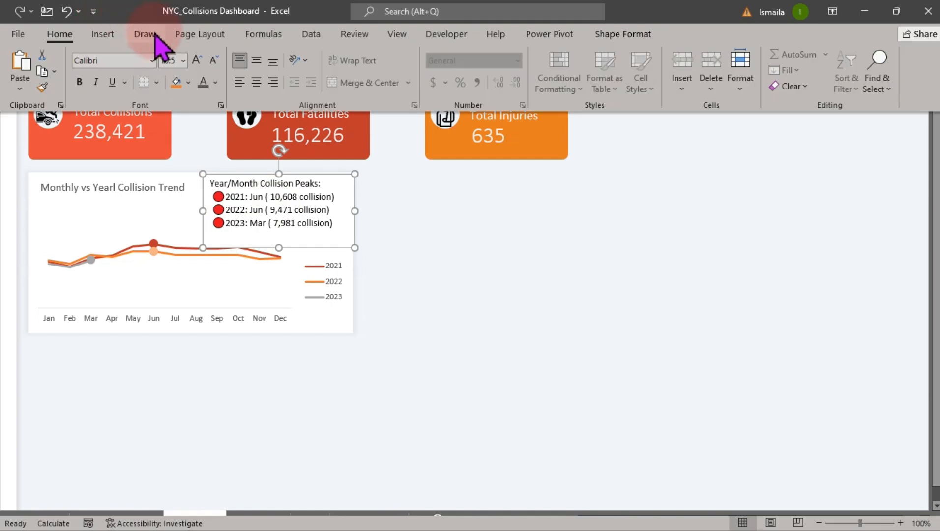
{"action": "left_click", "coordinate": [211, 62]}
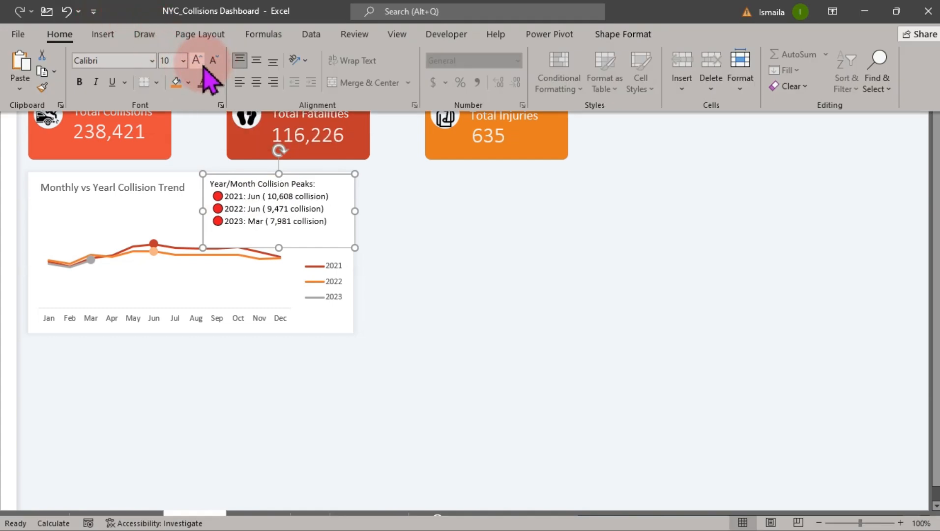
{"action": "left_click", "coordinate": [205, 82]}
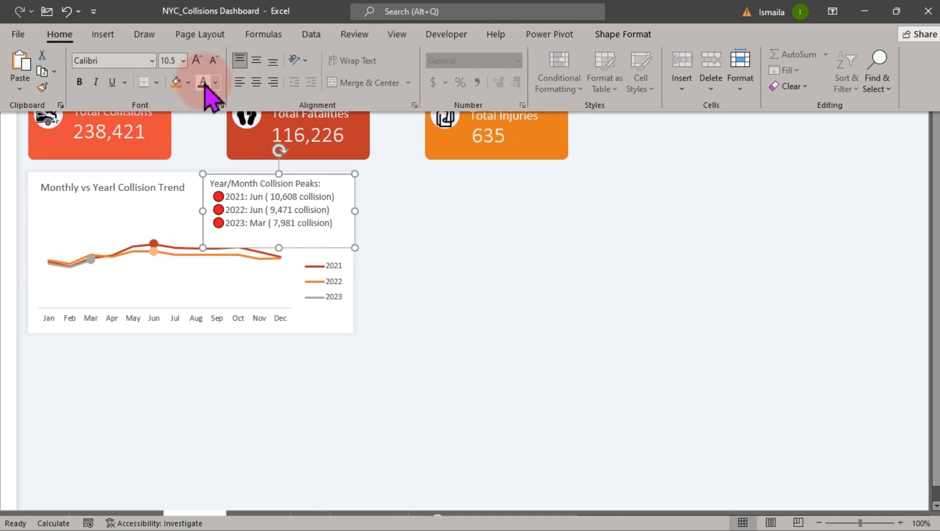
{"action": "left_click", "coordinate": [216, 85]}
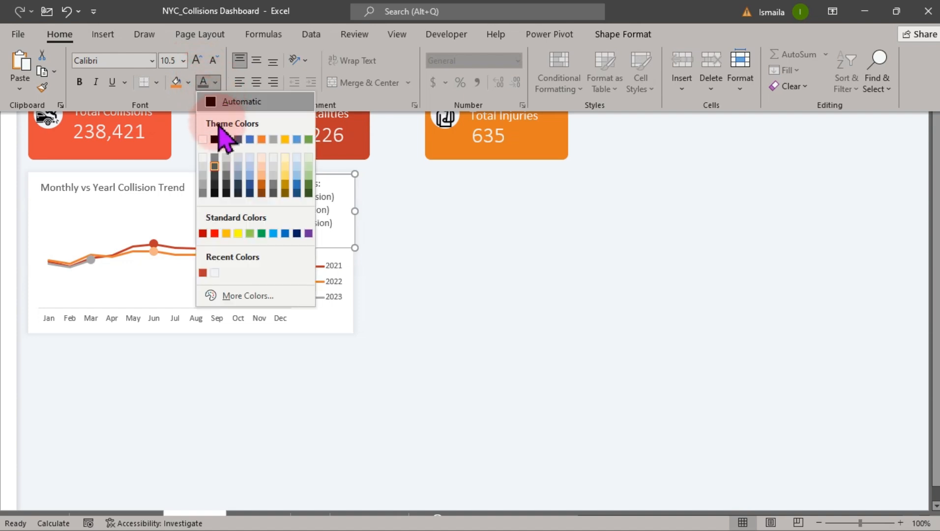
{"action": "left_click", "coordinate": [215, 167]}
{"action": "key", "text": "ctrl+shift+F1"}
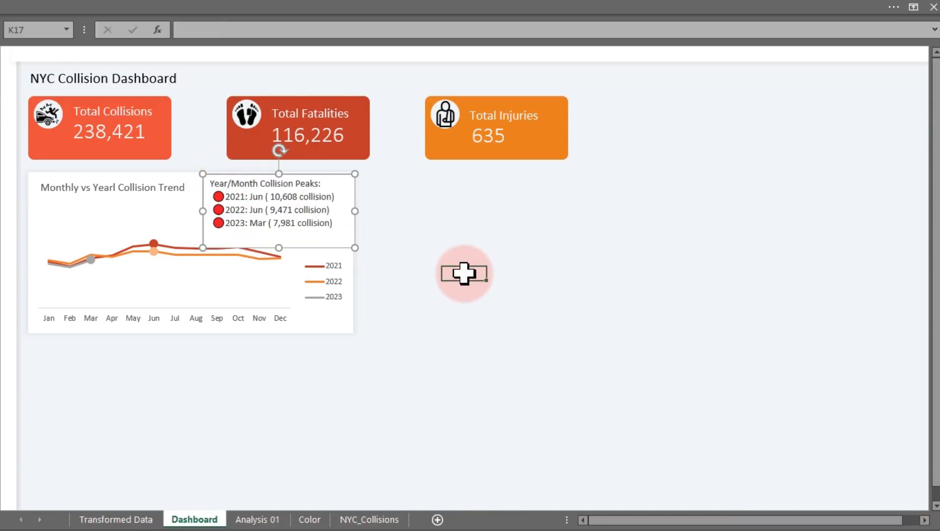
{"action": "left_click", "coordinate": [464, 274]}
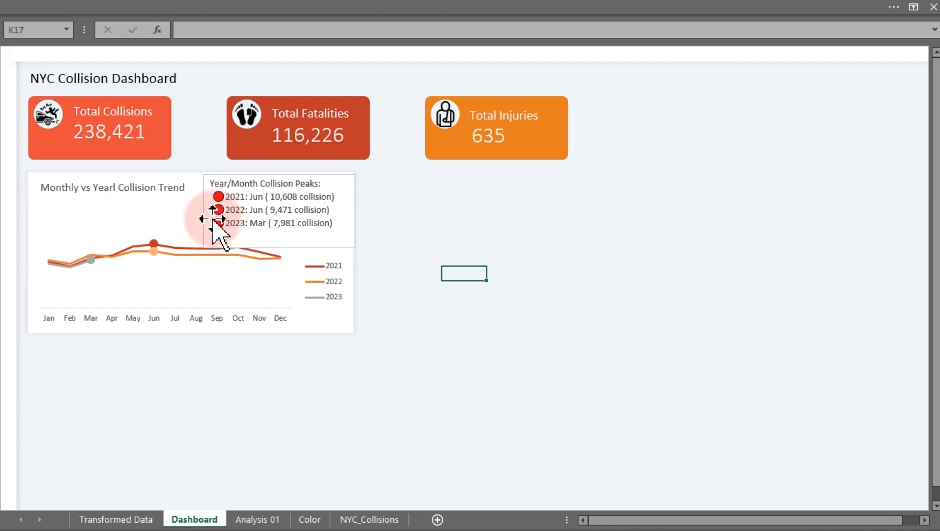
In the insight formula in P25 on Analysis 01, replace the 2022 bullet symbol with an orange circle emoji.
{"action": "left_click", "coordinate": [252, 521]}
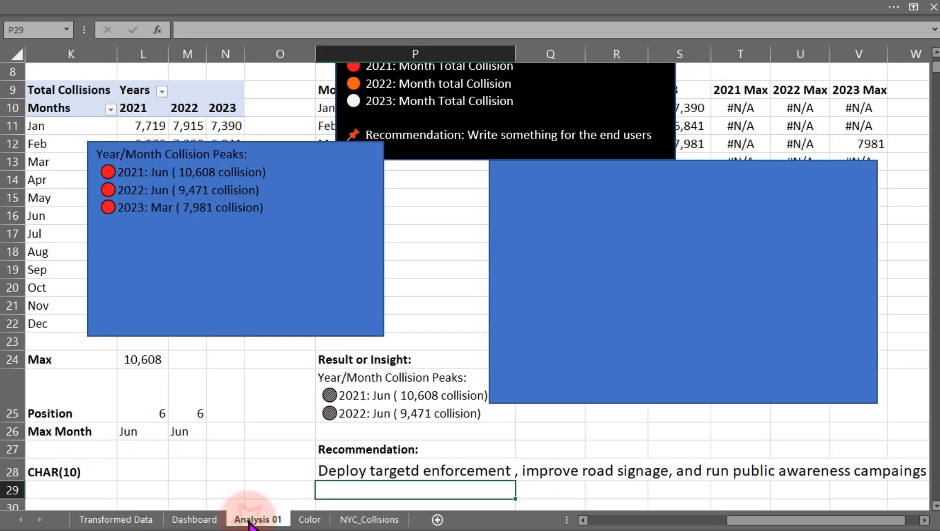
{"action": "double_click", "coordinate": [355, 408]}
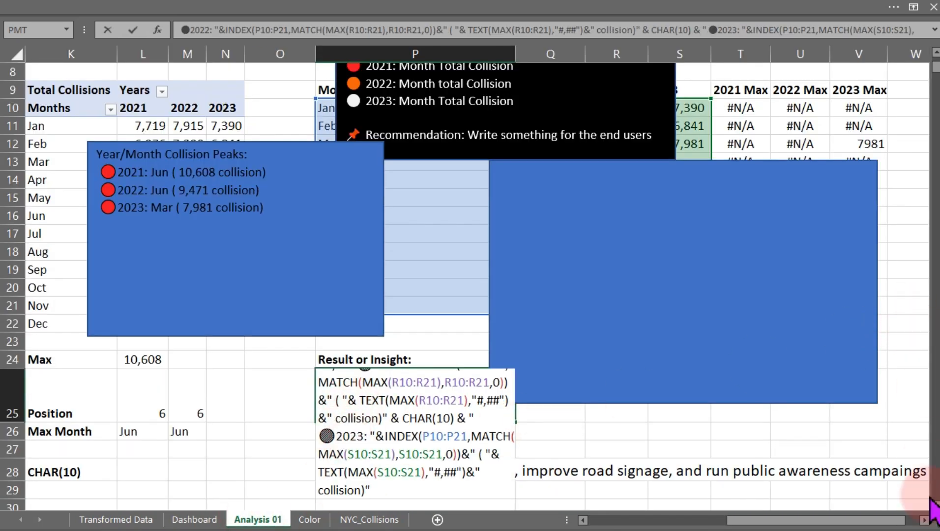
{"action": "scroll", "coordinate": [932, 494], "scroll_direction": "down", "scroll_amount": 2}
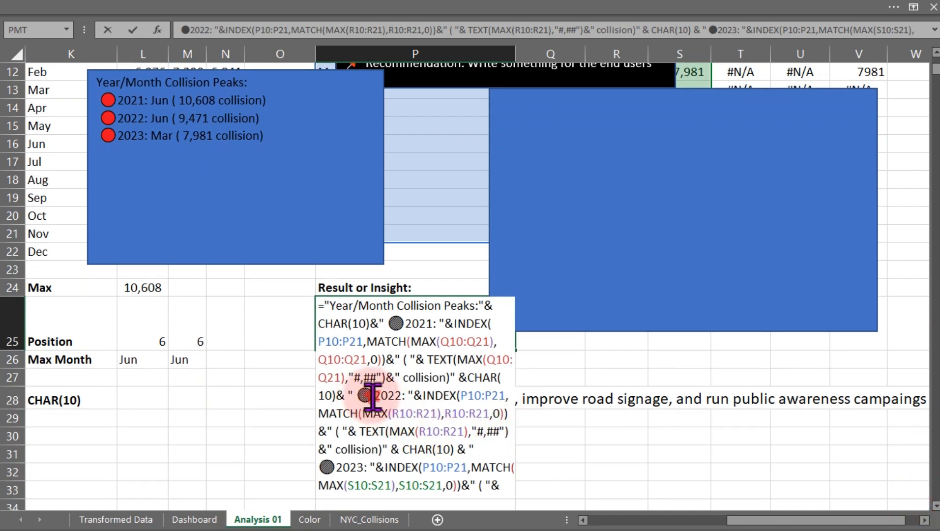
{"action": "left_click_drag", "start_coordinate": [373, 398], "coordinate": [363, 395]}
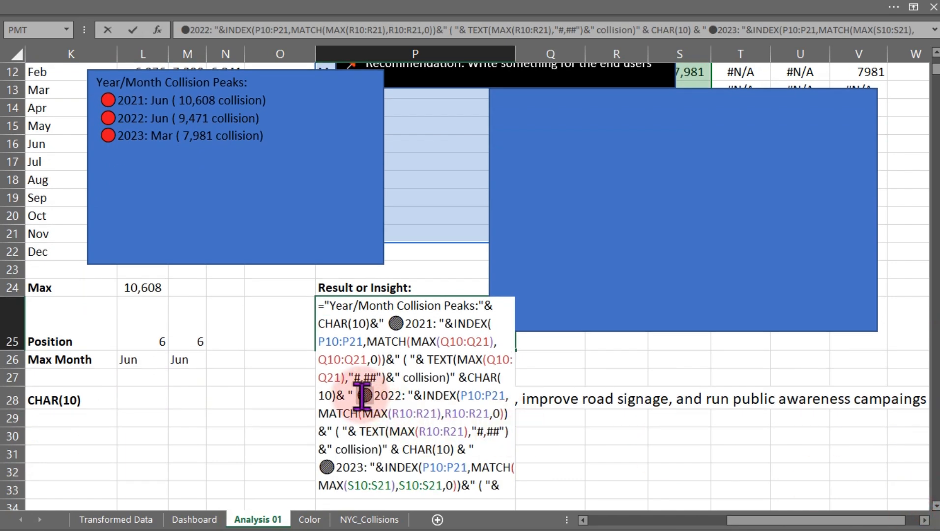
{"action": "key", "text": "BackSpace"}
{"action": "key", "text": "super+period"}
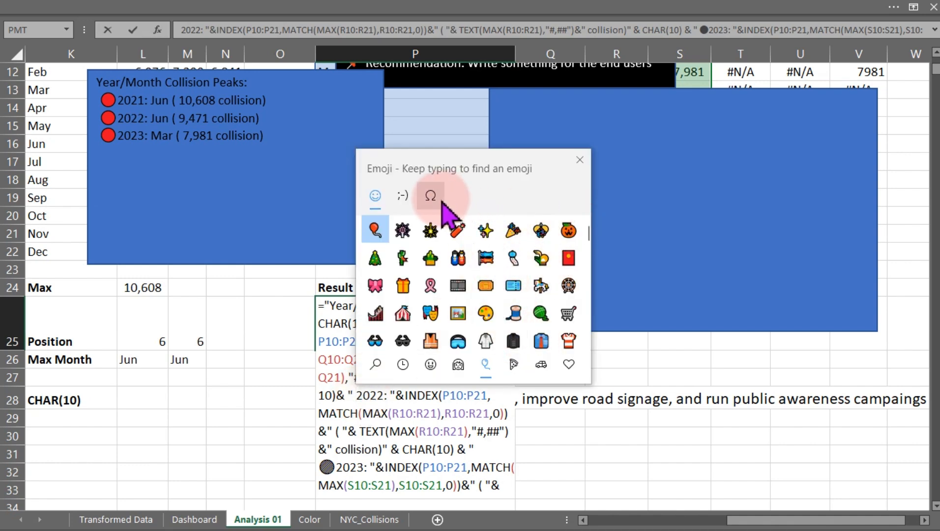
{"action": "left_click", "coordinate": [566, 367]}
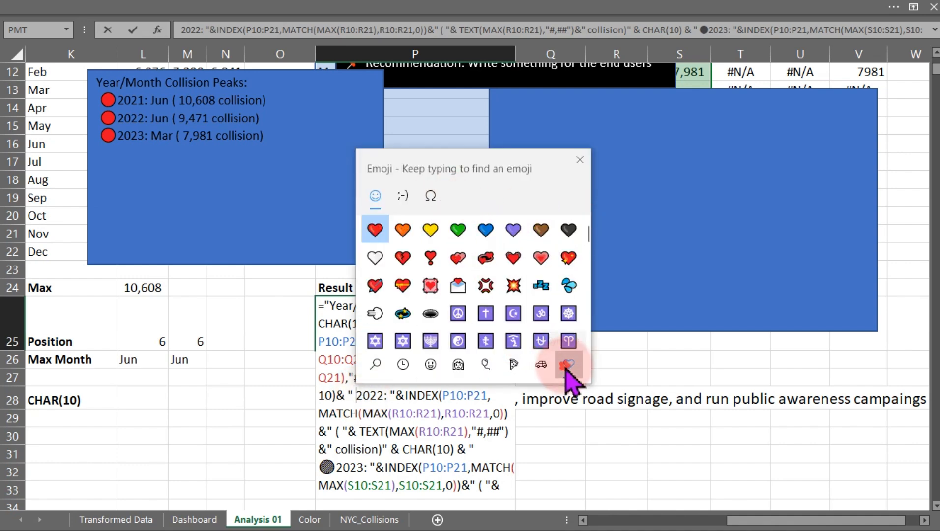
{"action": "left_click_drag", "start_coordinate": [586, 236], "coordinate": [588, 320]}
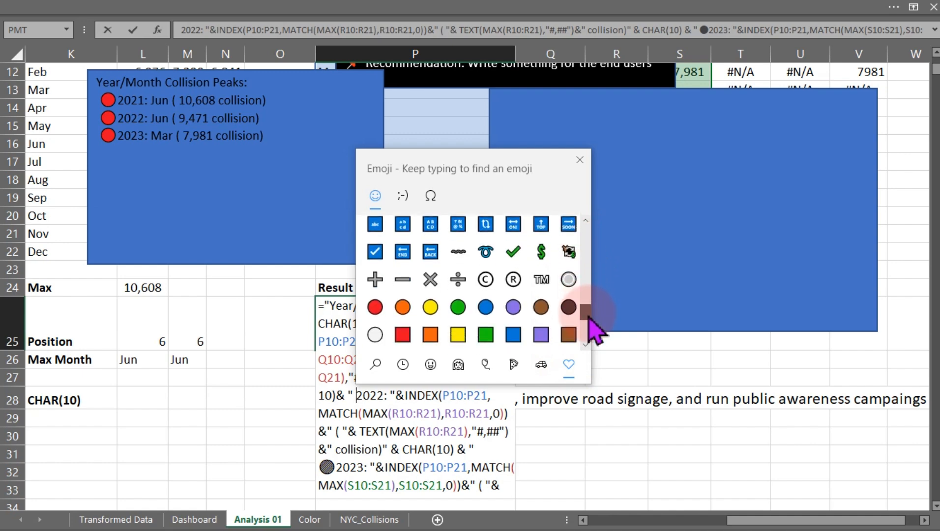
{"action": "left_click", "coordinate": [404, 310]}
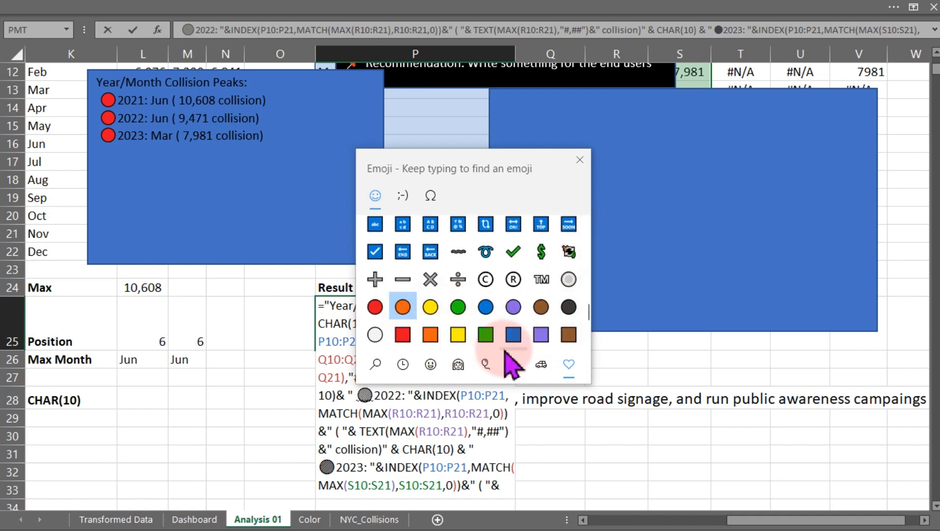
{"action": "left_click", "coordinate": [579, 160]}
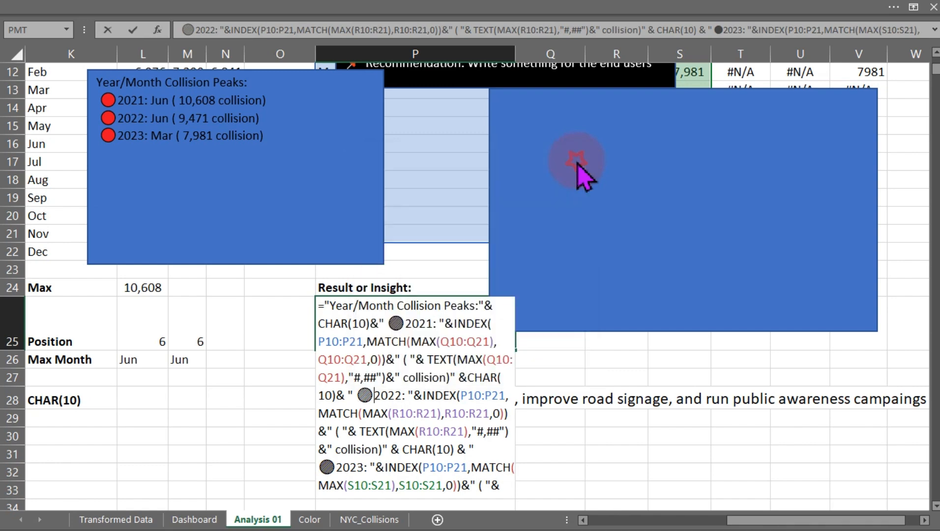
Replace the 2023 bullet symbol with a white circle emoji and confirm the formula.
{"action": "left_click", "coordinate": [332, 472]}
{"action": "left_click", "coordinate": [325, 471]}
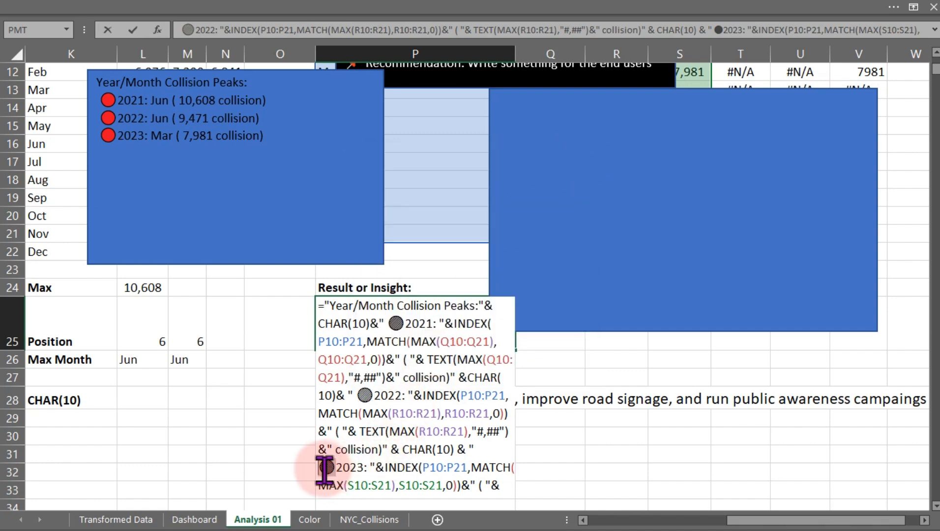
{"action": "key", "text": "Delete"}
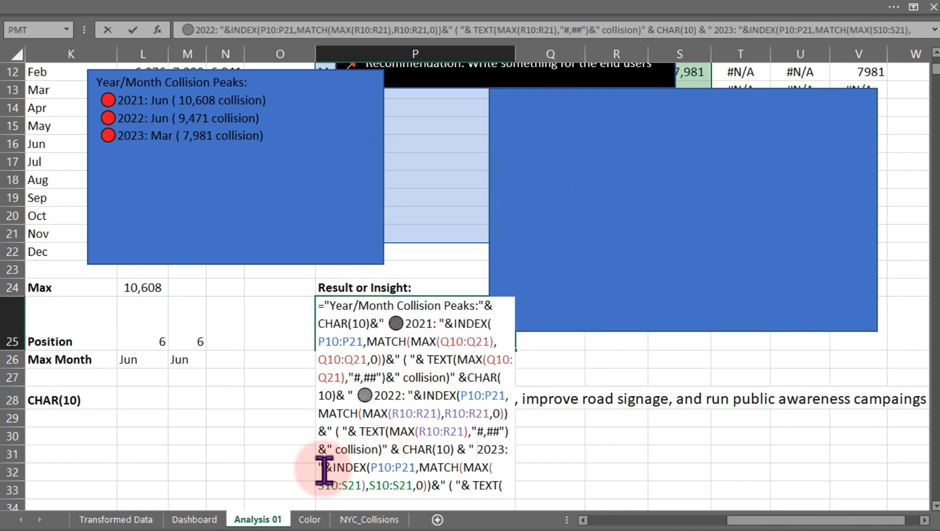
{"action": "key", "text": "super+period"}
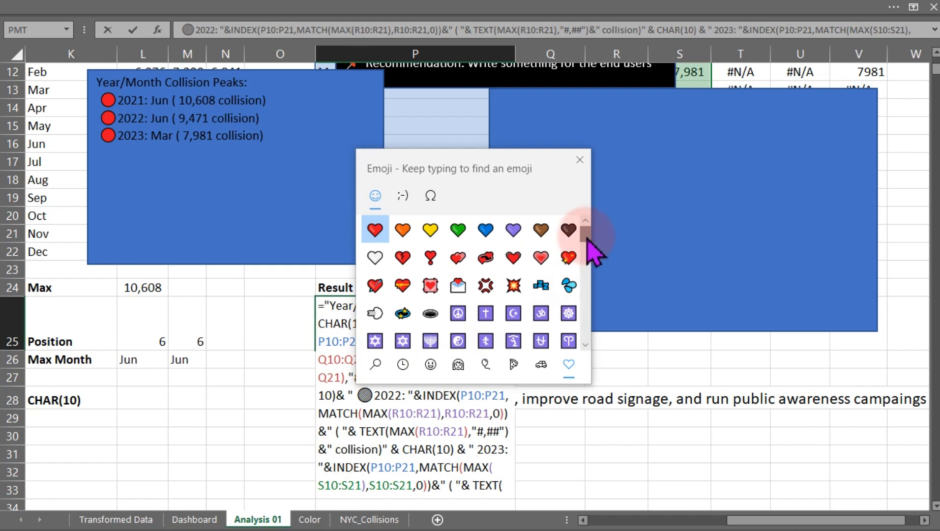
{"action": "left_click_drag", "start_coordinate": [588, 238], "coordinate": [584, 319]}
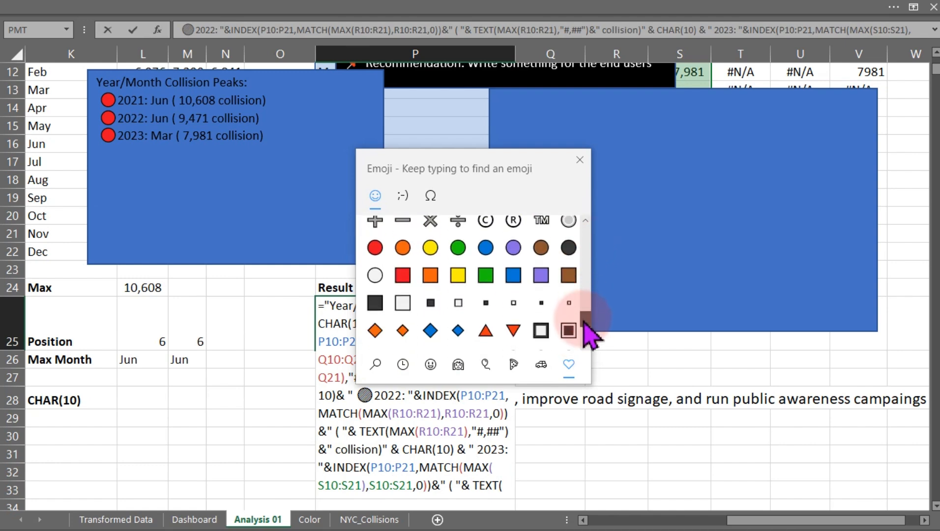
{"action": "left_click", "coordinate": [375, 275]}
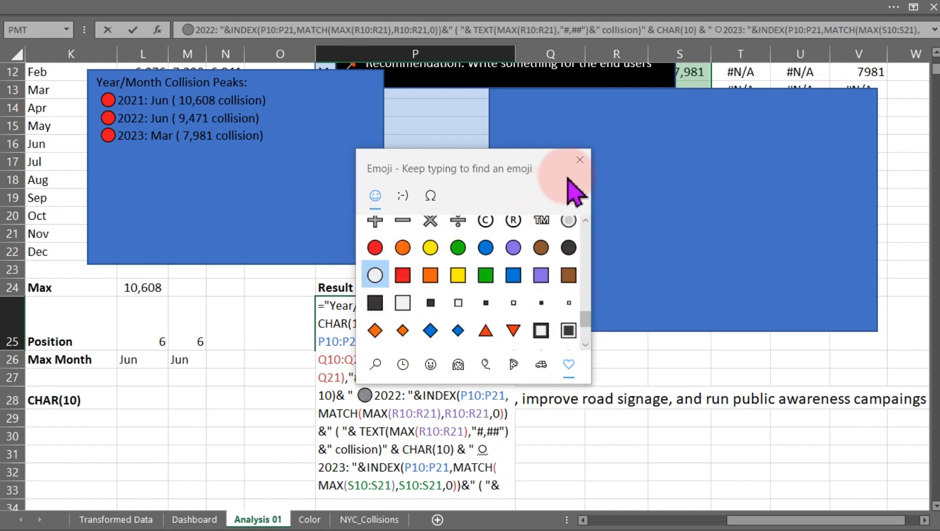
{"action": "left_click", "coordinate": [579, 160]}
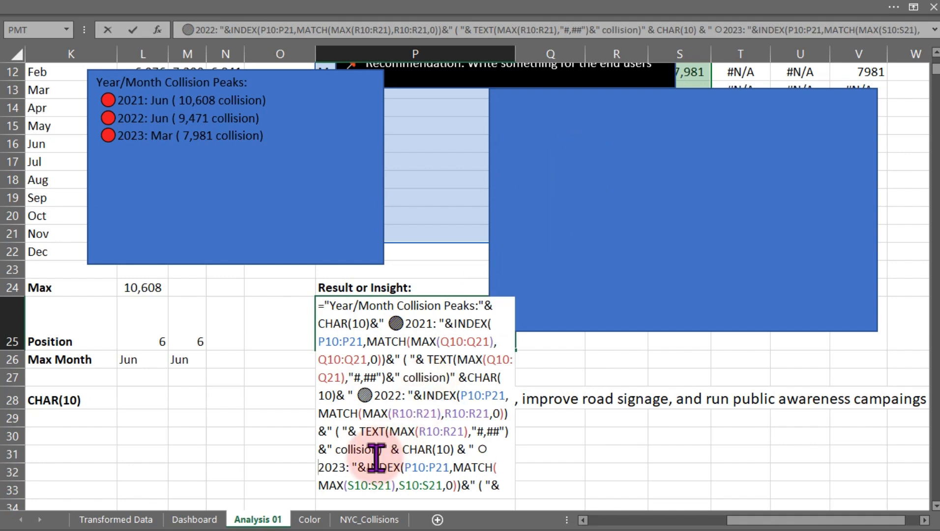
{"action": "key", "text": "Return"}
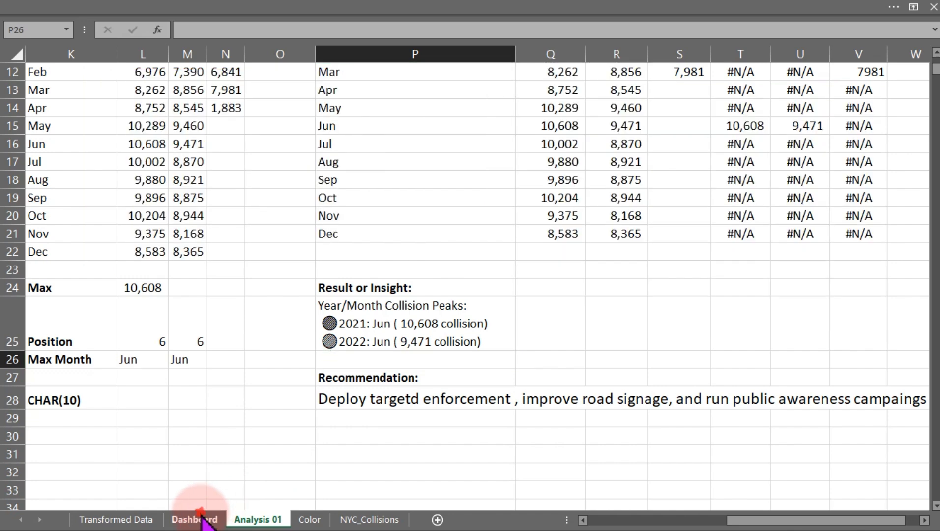
Remove the legend from the Dashboard's monthly trend chart.
{"action": "left_click", "coordinate": [196, 519]}
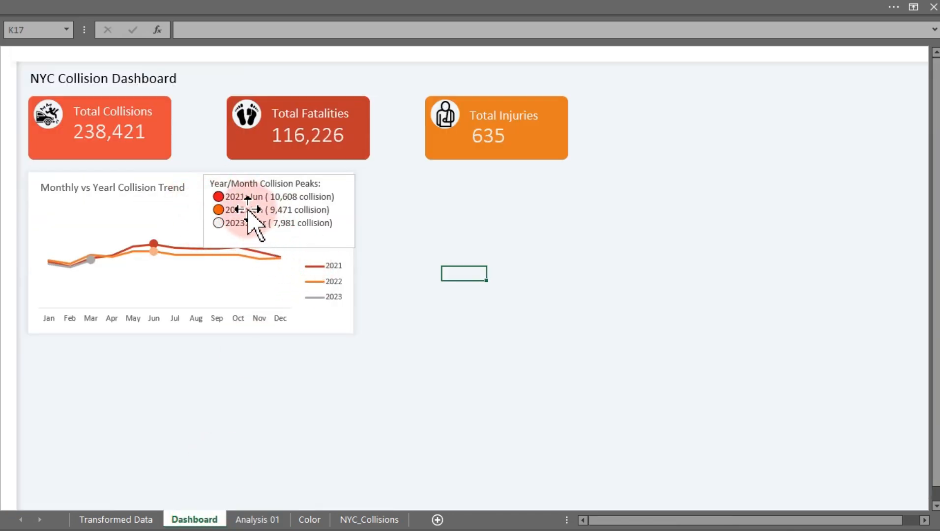
{"action": "left_click", "coordinate": [323, 283]}
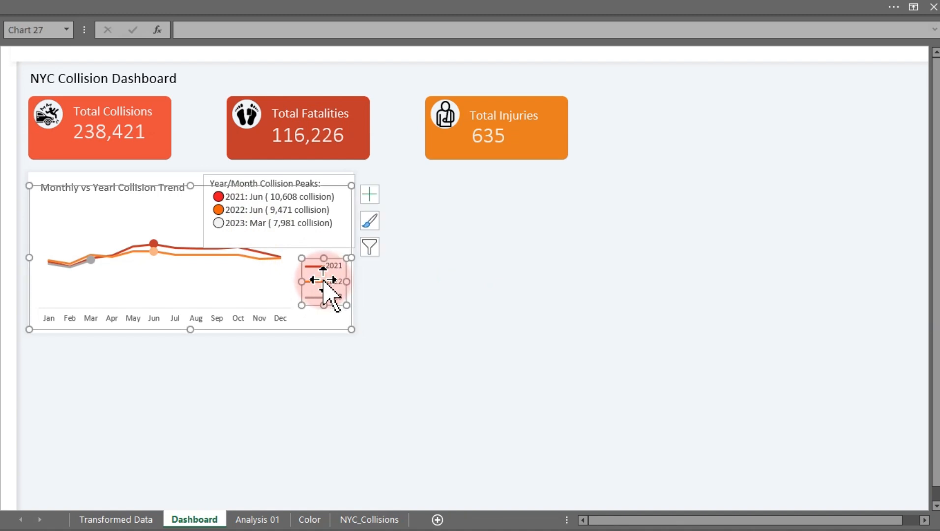
{"action": "left_click", "coordinate": [370, 194]}
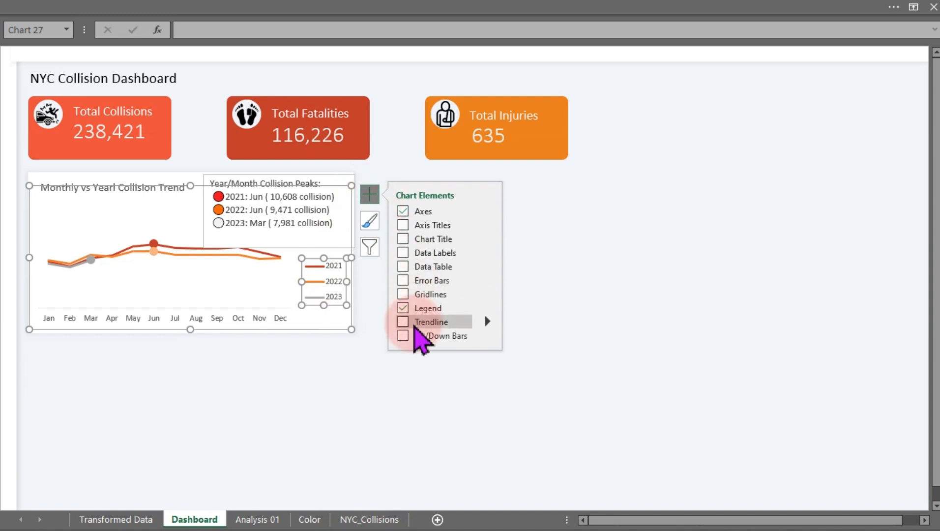
{"action": "left_click", "coordinate": [403, 309]}
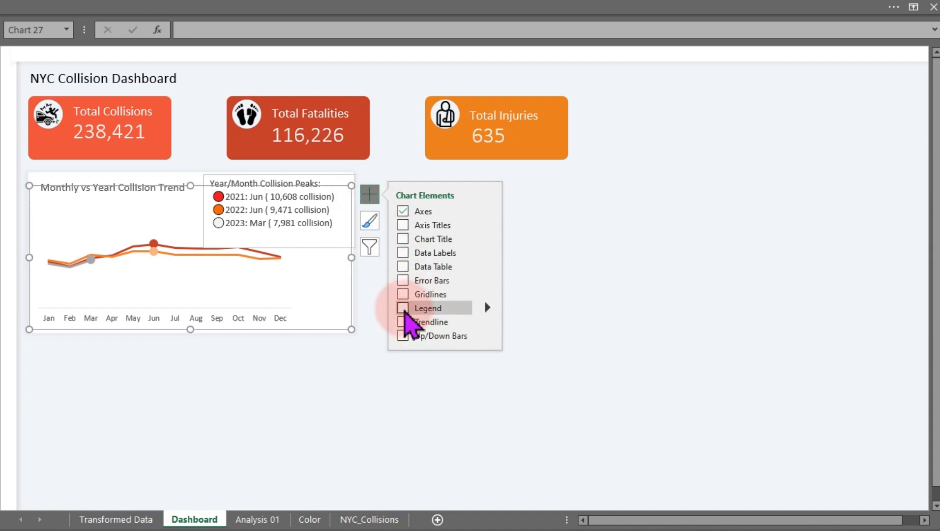
Widen the chart's plot area to the right into the space left by the legend.
{"action": "left_click", "coordinate": [283, 282]}
{"action": "left_click_drag", "start_coordinate": [292, 272], "coordinate": [339, 275]}
{"action": "left_click", "coordinate": [462, 312]}
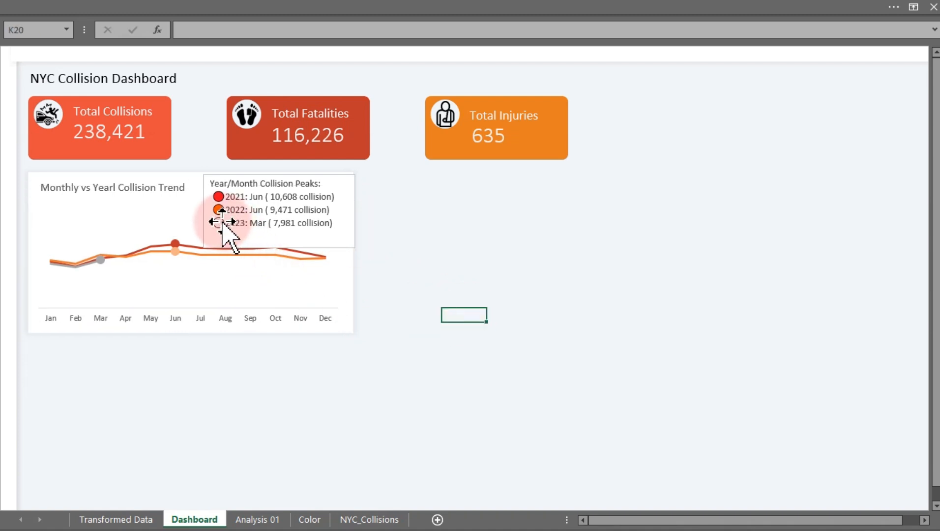
Set the insight text box to no fill and no outline.
{"action": "left_click", "coordinate": [204, 227]}
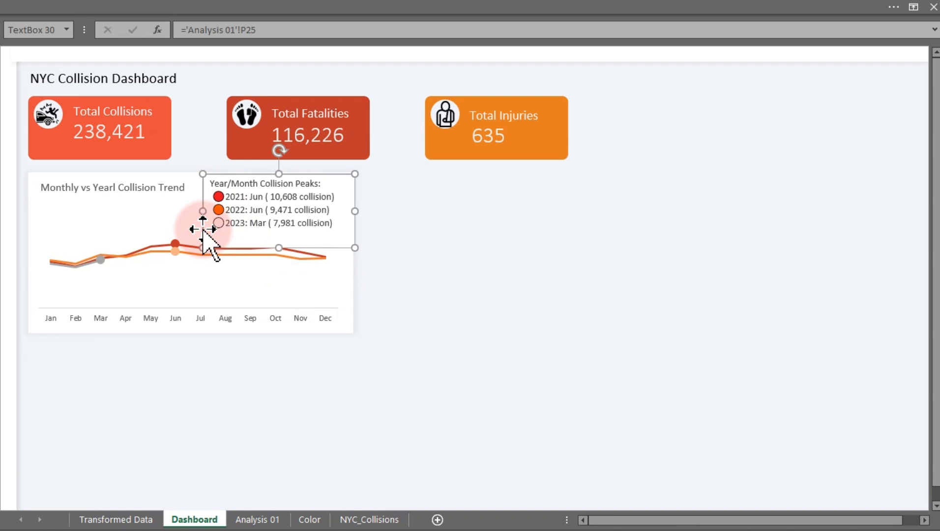
{"action": "double_click", "coordinate": [204, 229]}
{"action": "left_click", "coordinate": [612, 195]}
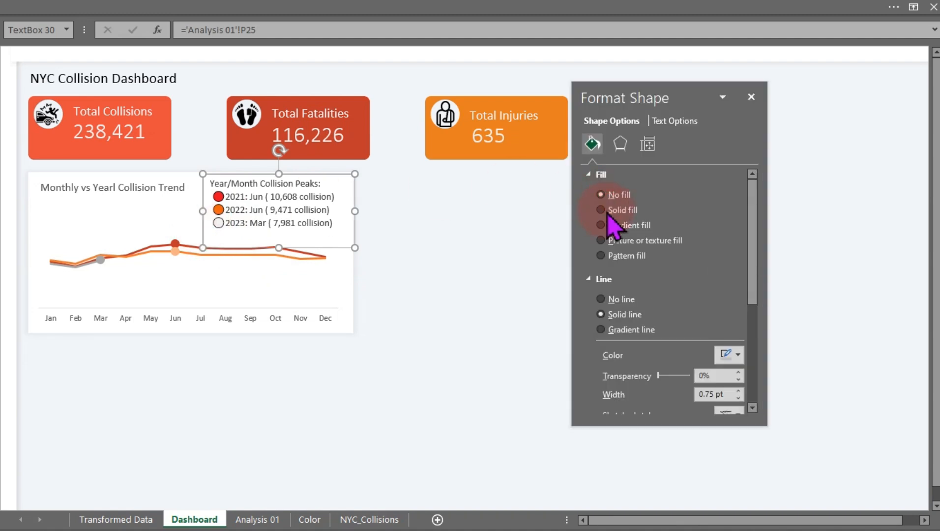
{"action": "left_click", "coordinate": [611, 298]}
{"action": "left_click", "coordinate": [463, 356]}
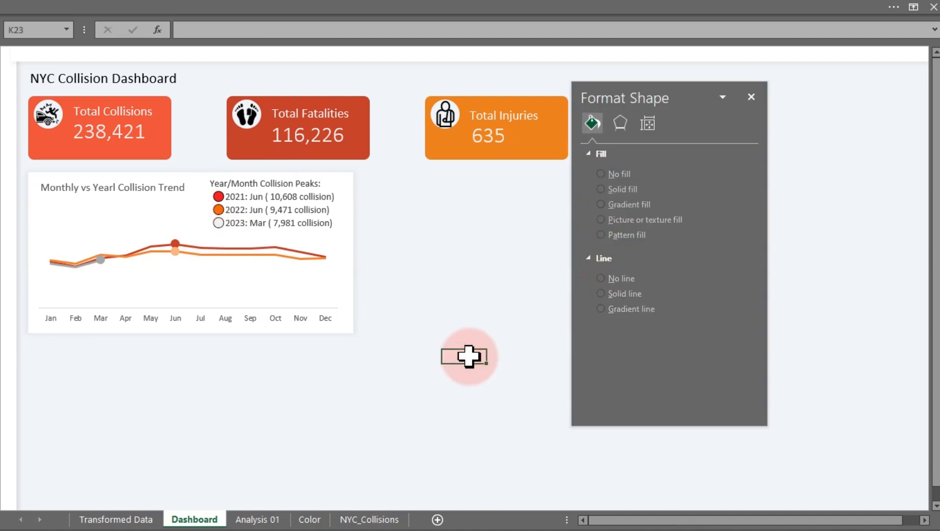